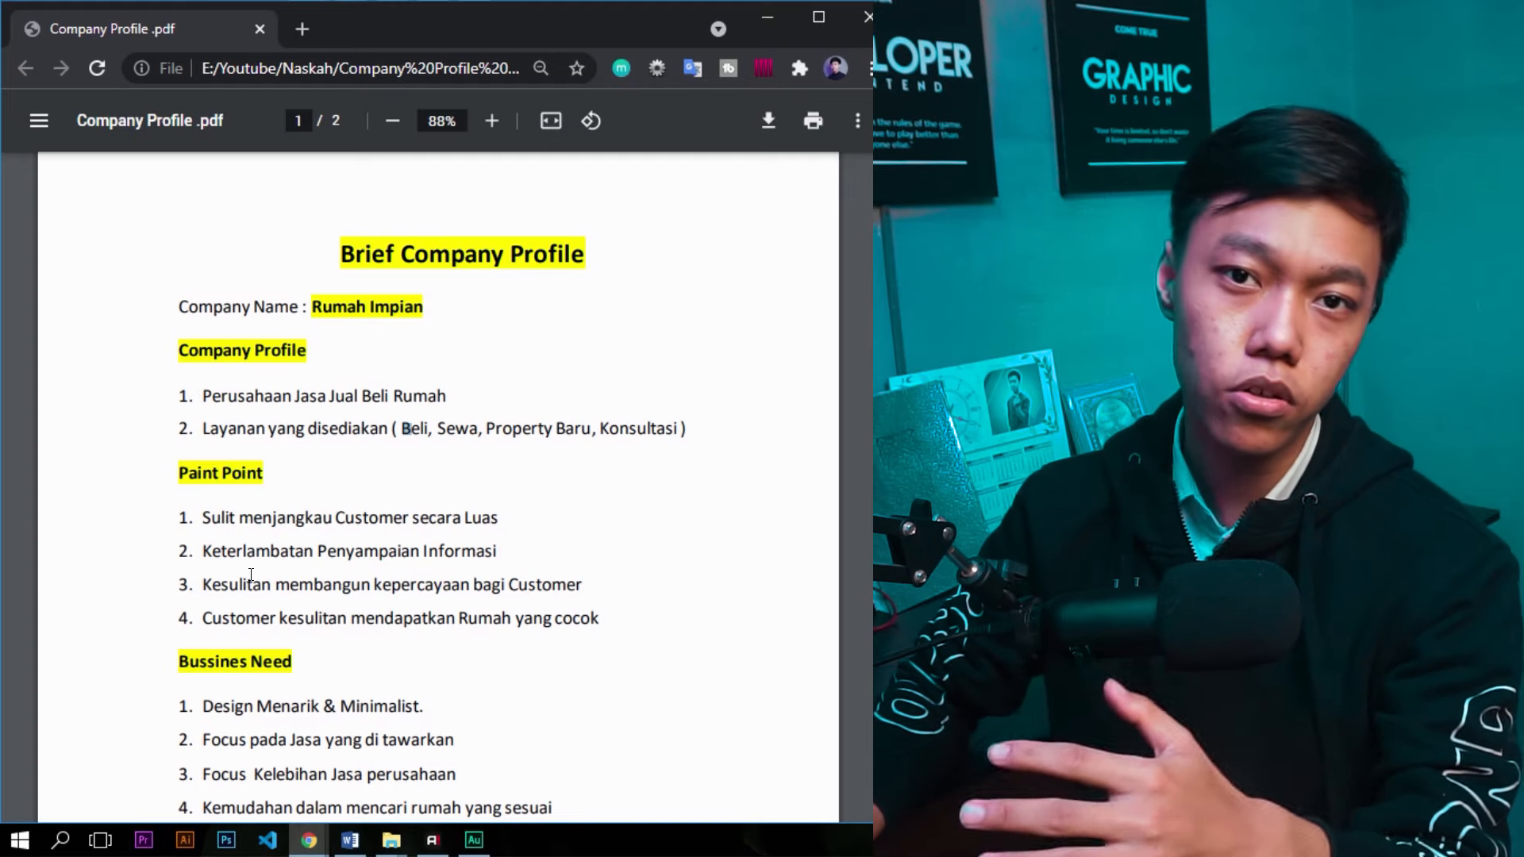
Read through the company profile brief, covering its pain points, business needs and the reasons for a company profile.
scroll(251, 574, down, 4)
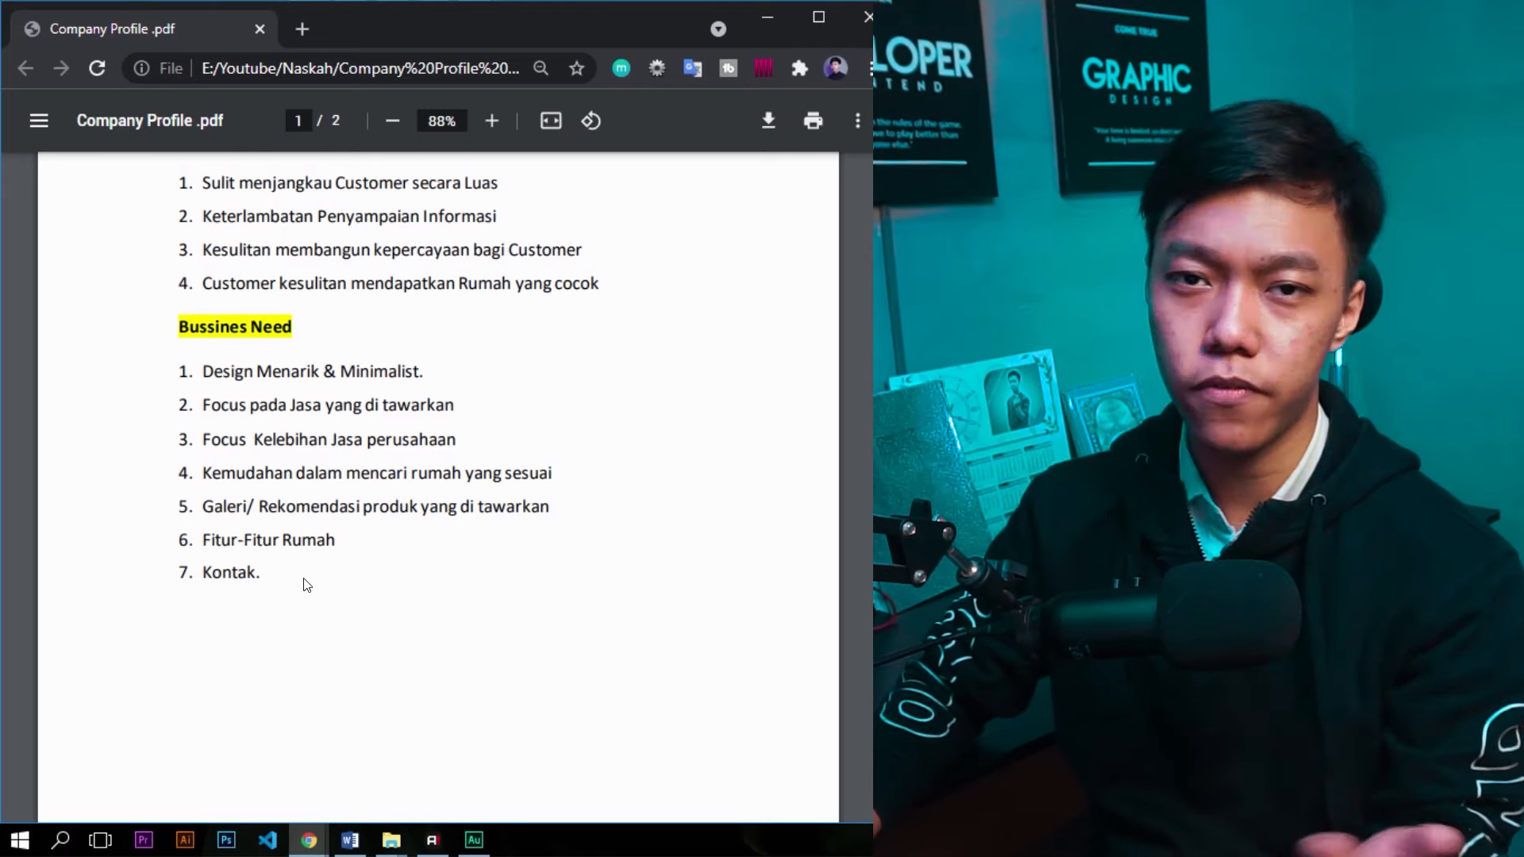
scroll(304, 564, down, 6)
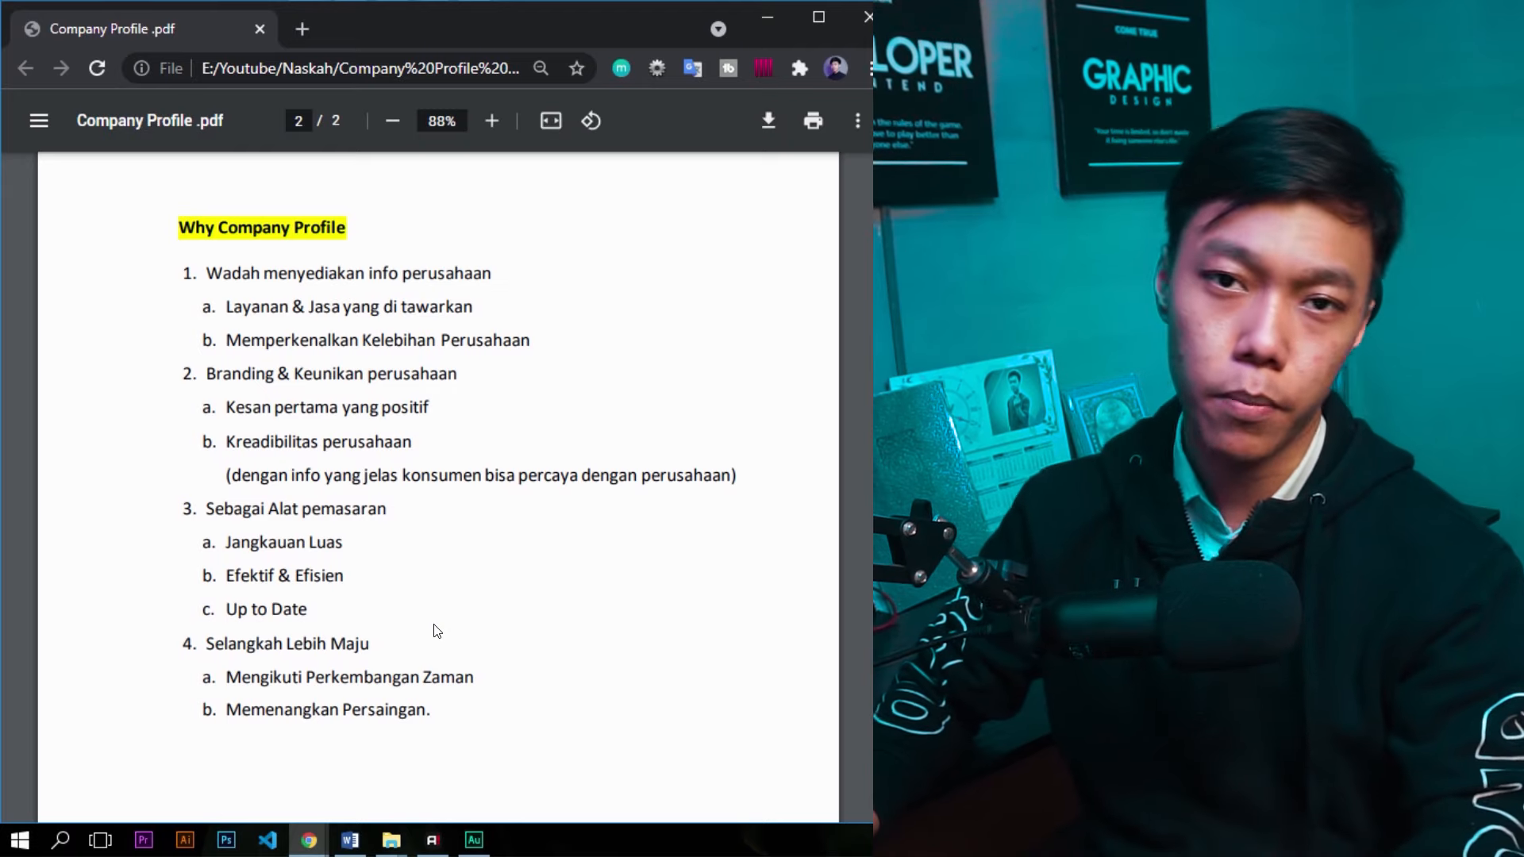
scroll(436, 631, down, 3)
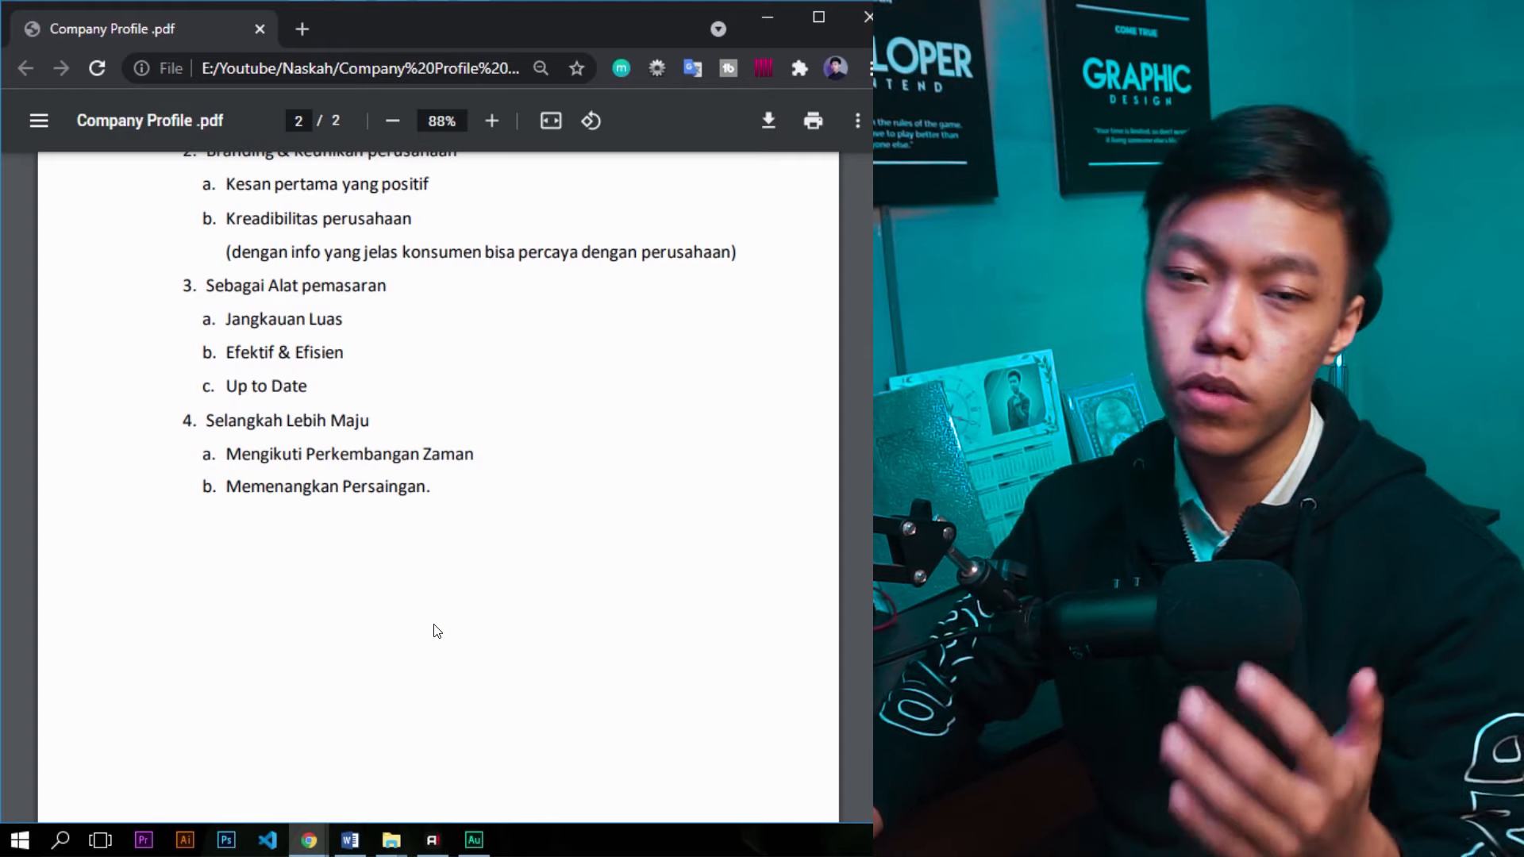
scroll(435, 631, up, 4)
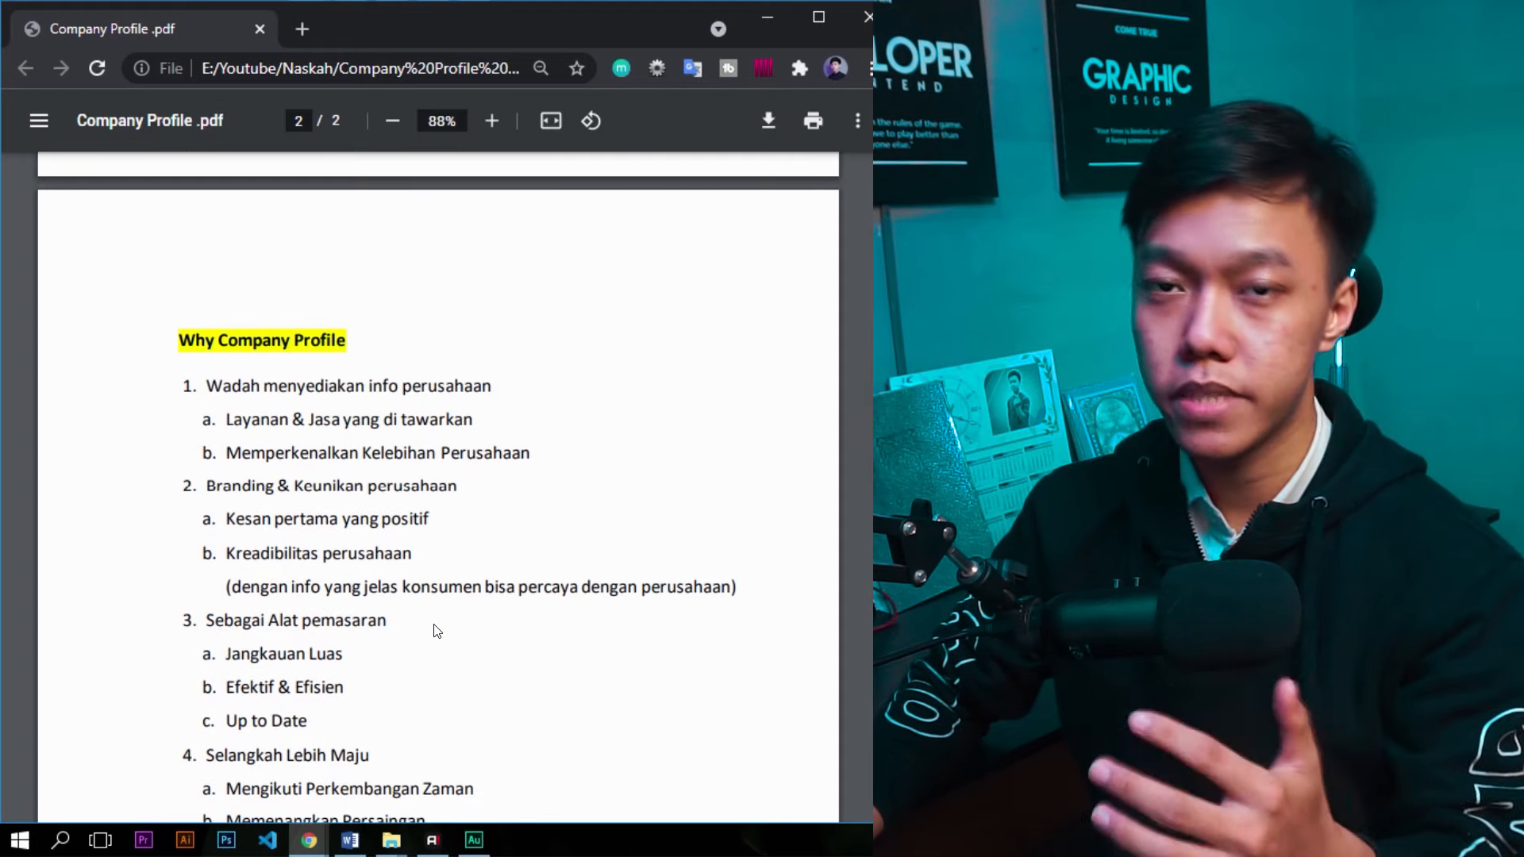
scroll(435, 631, up, 13)
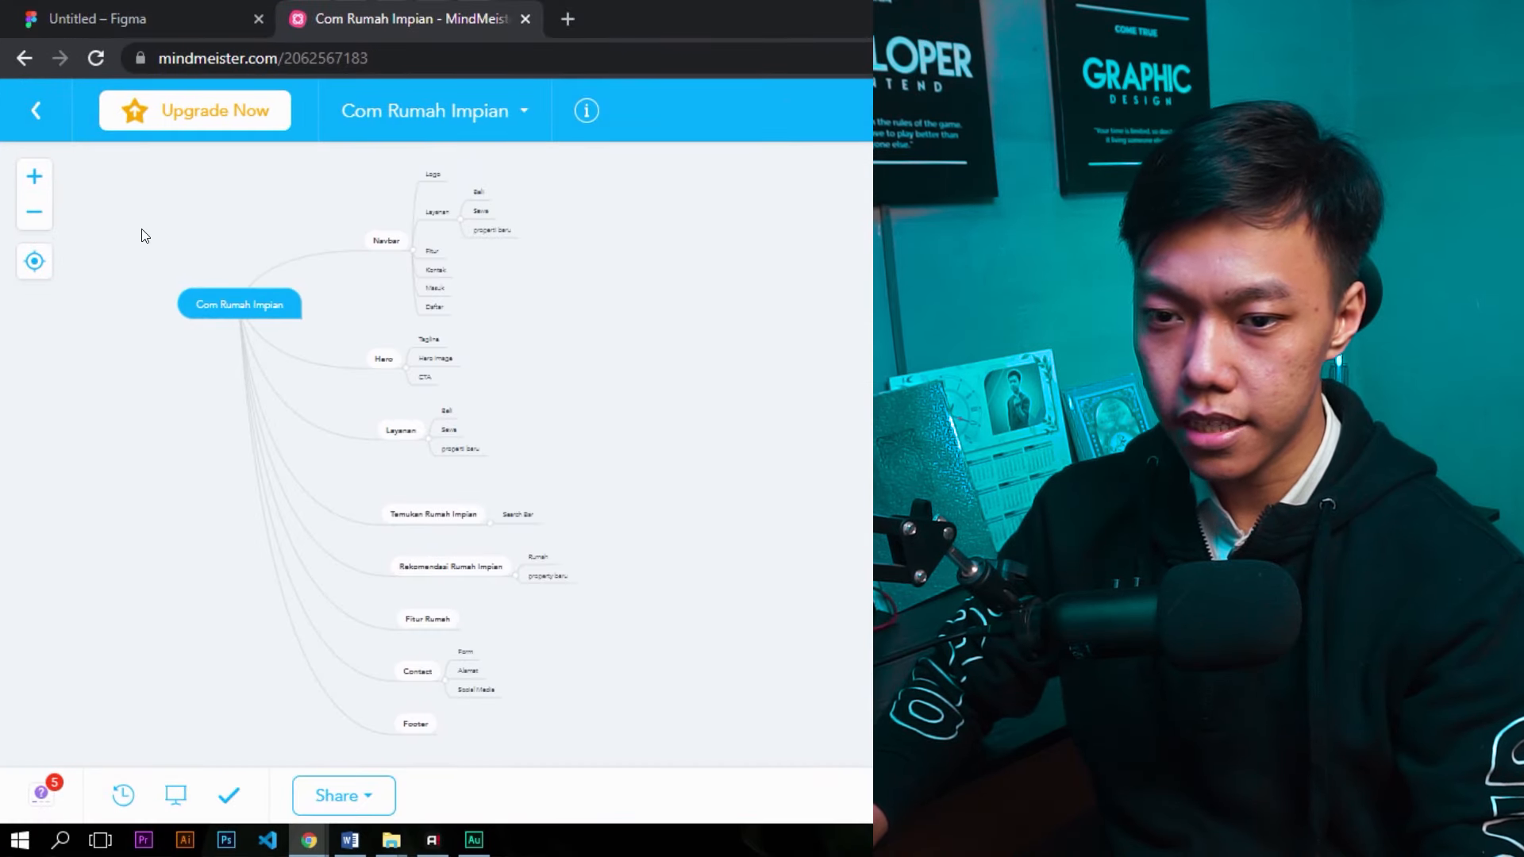
Examine the Com Rumah Impian mind map branch by branch, from Navbar and Hero down to Contact and Footer.
scroll(144, 235, up, 3)
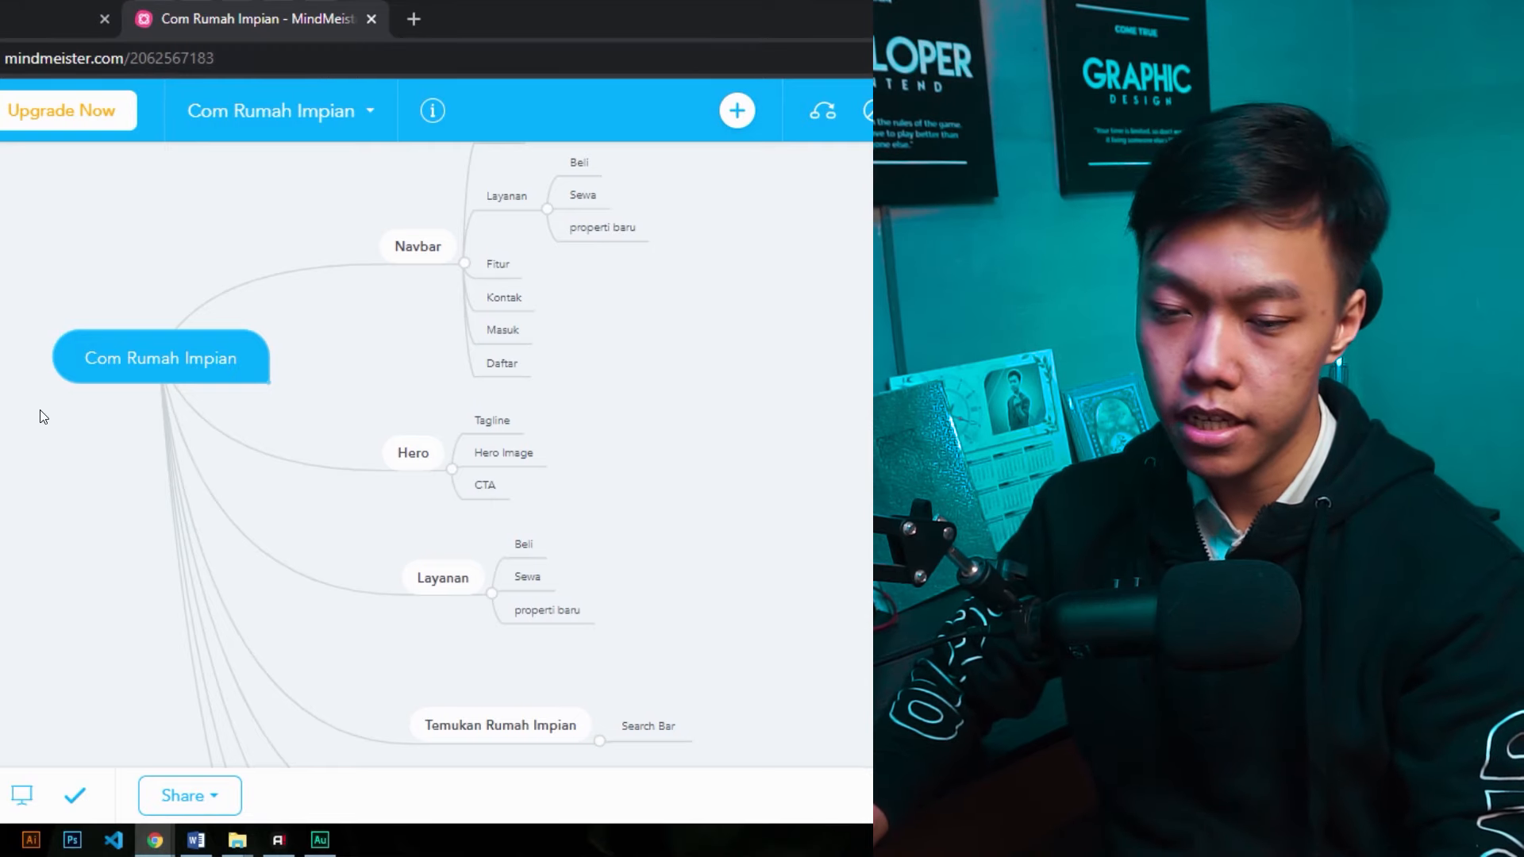
scroll(204, 387, up, 2)
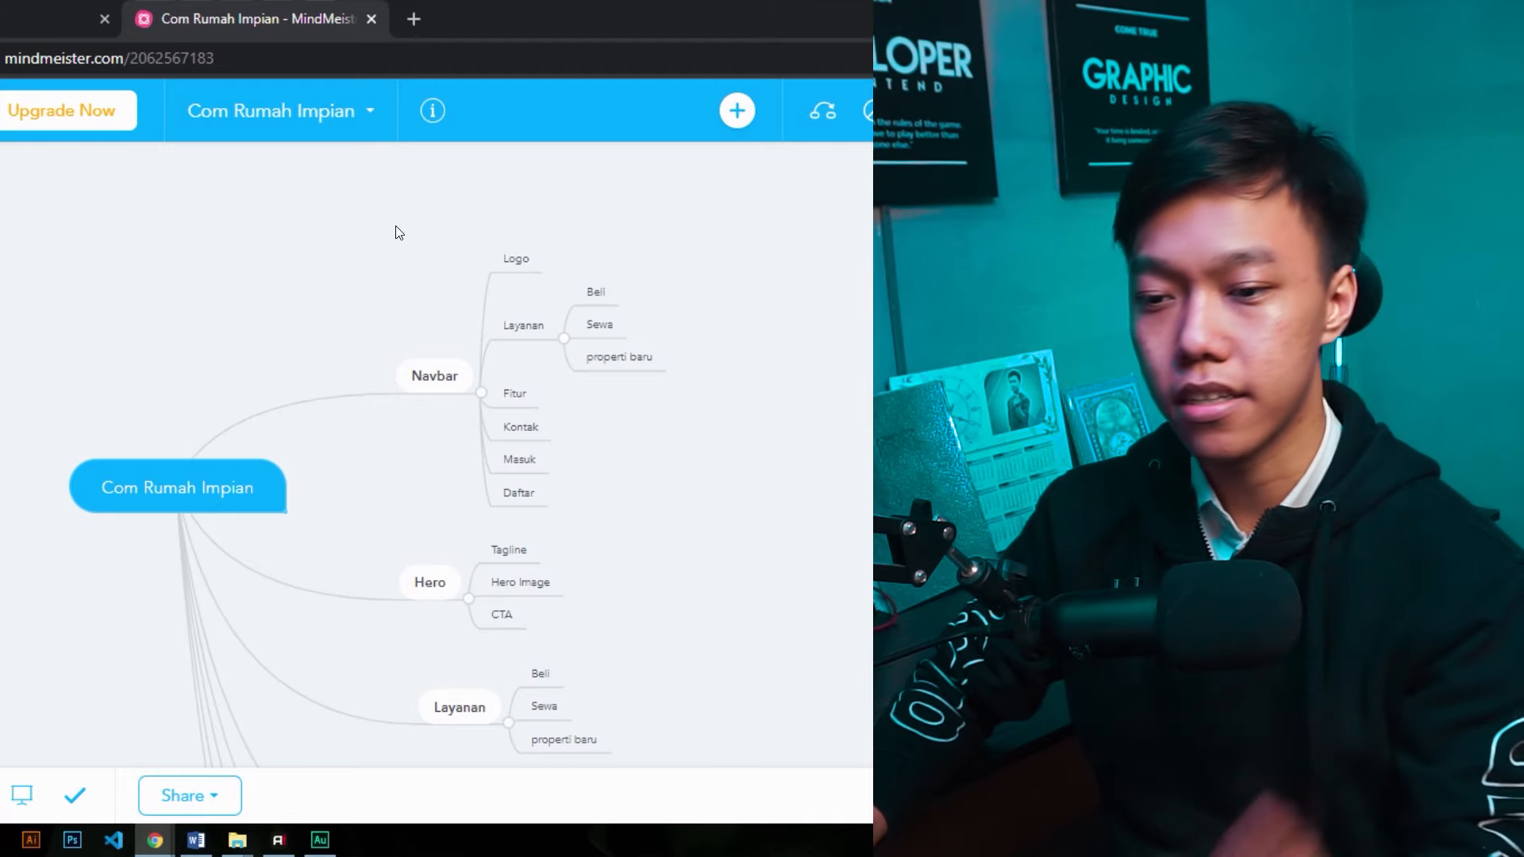
scroll(388, 221, up, 2)
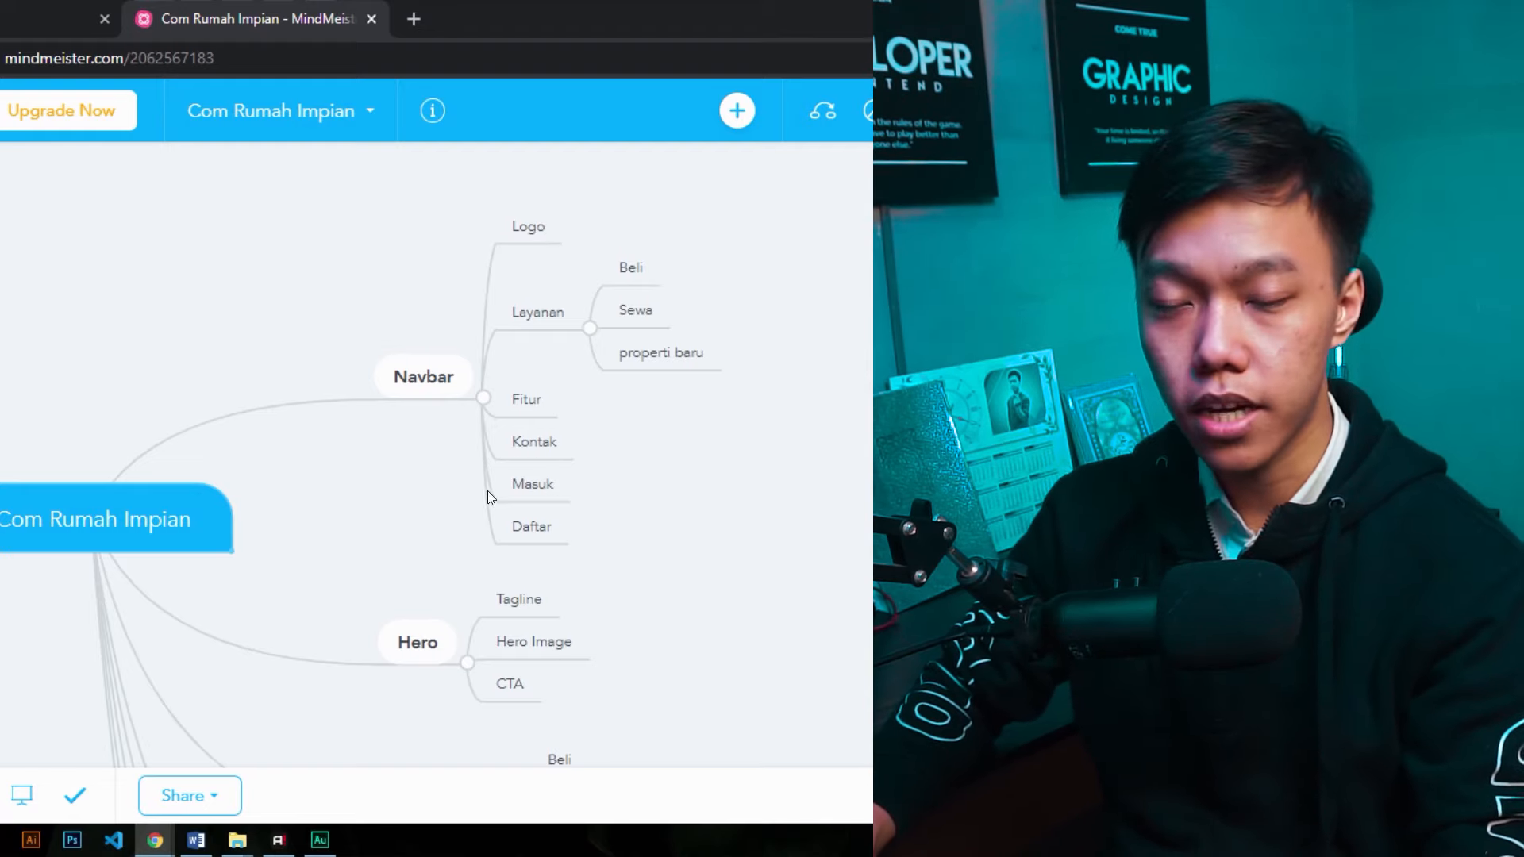
drag(846, 713, 803, 391)
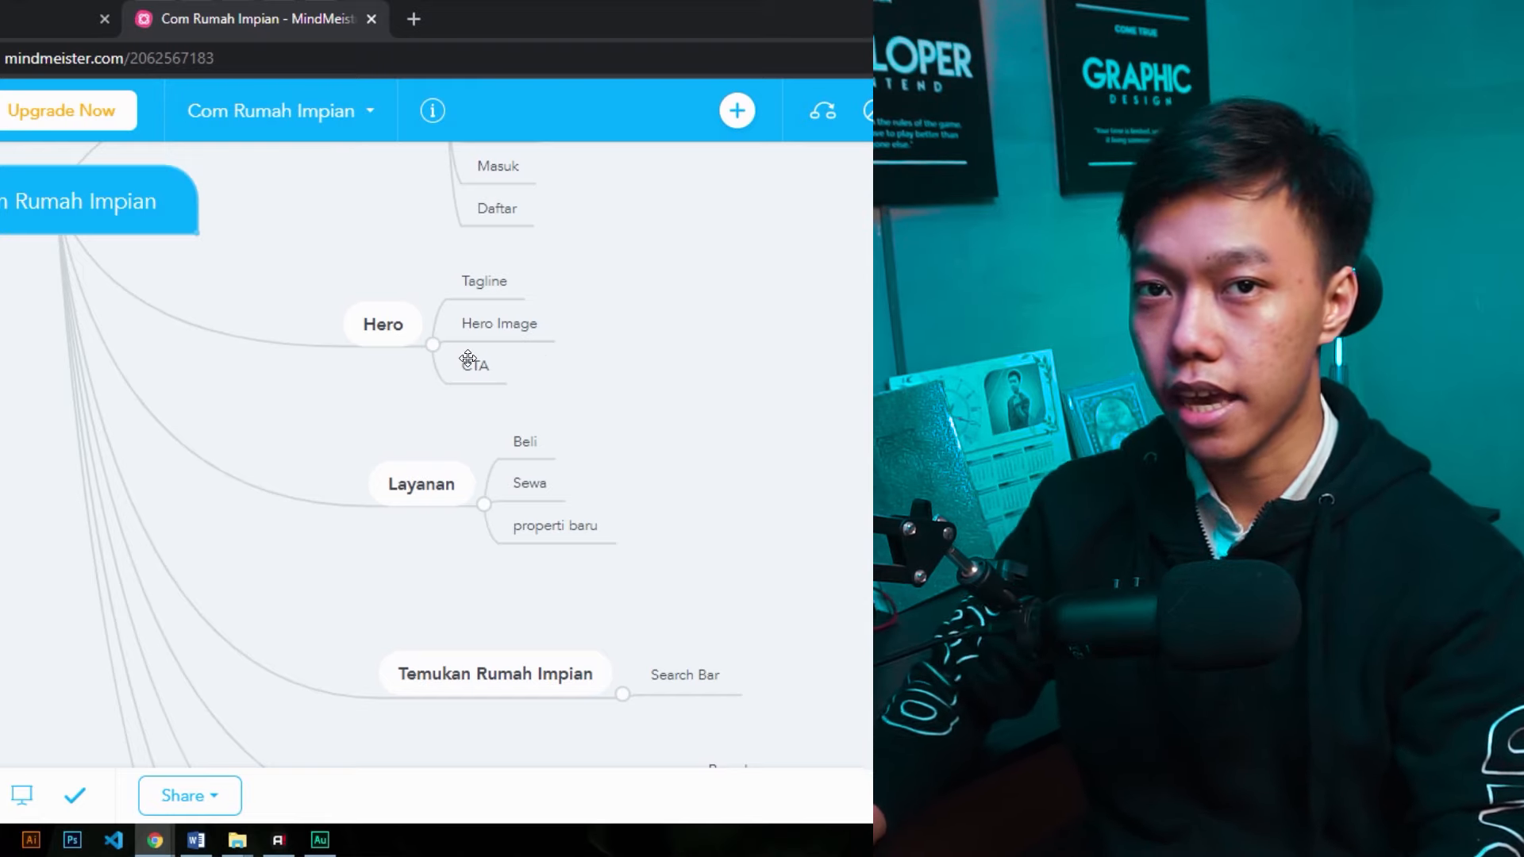
drag(827, 609, 958, 514)
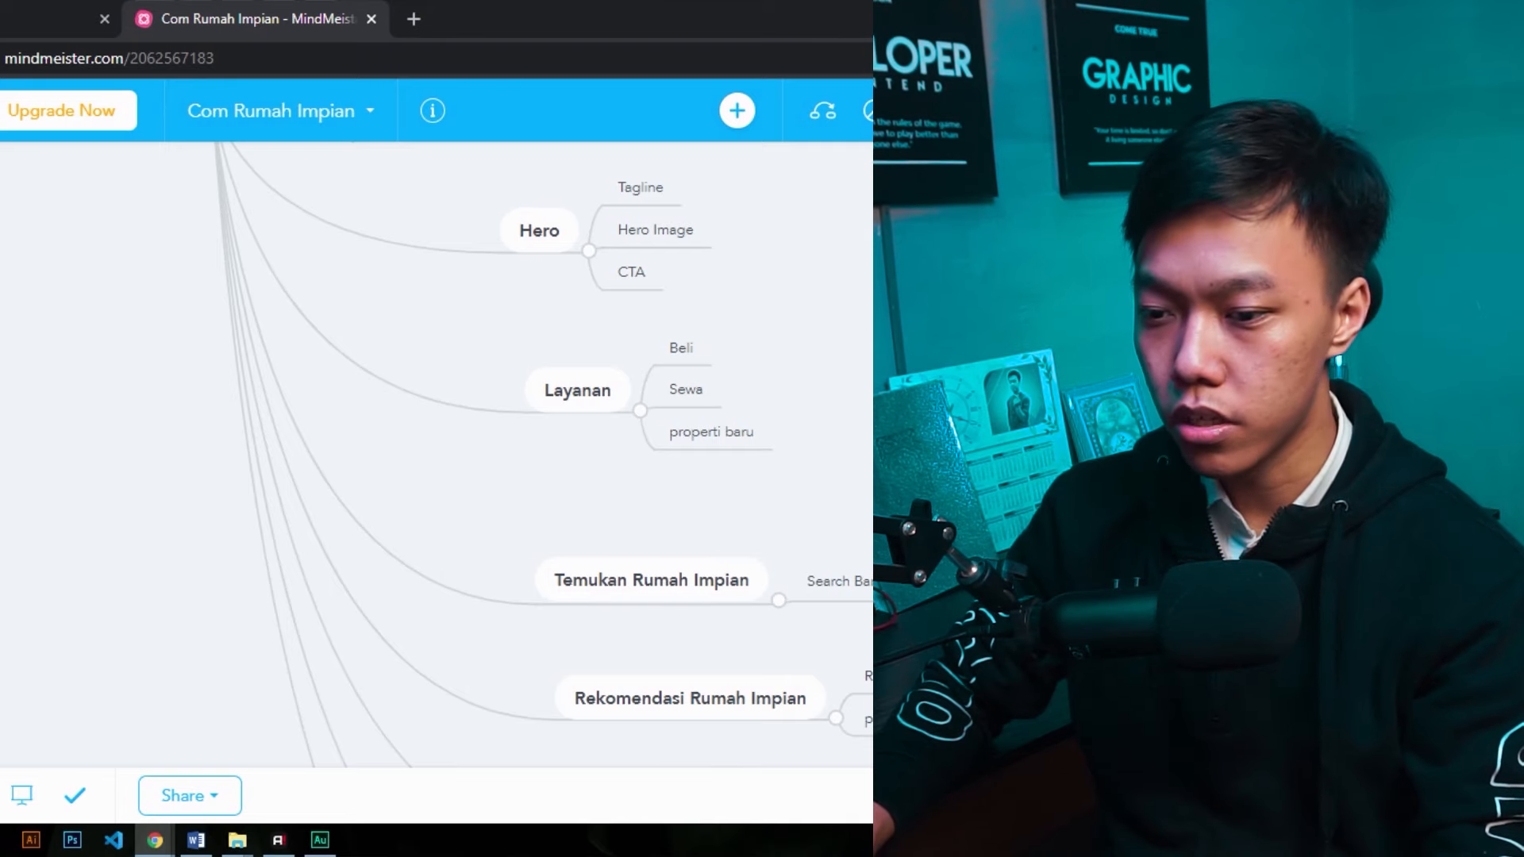
drag(668, 370, 581, 269)
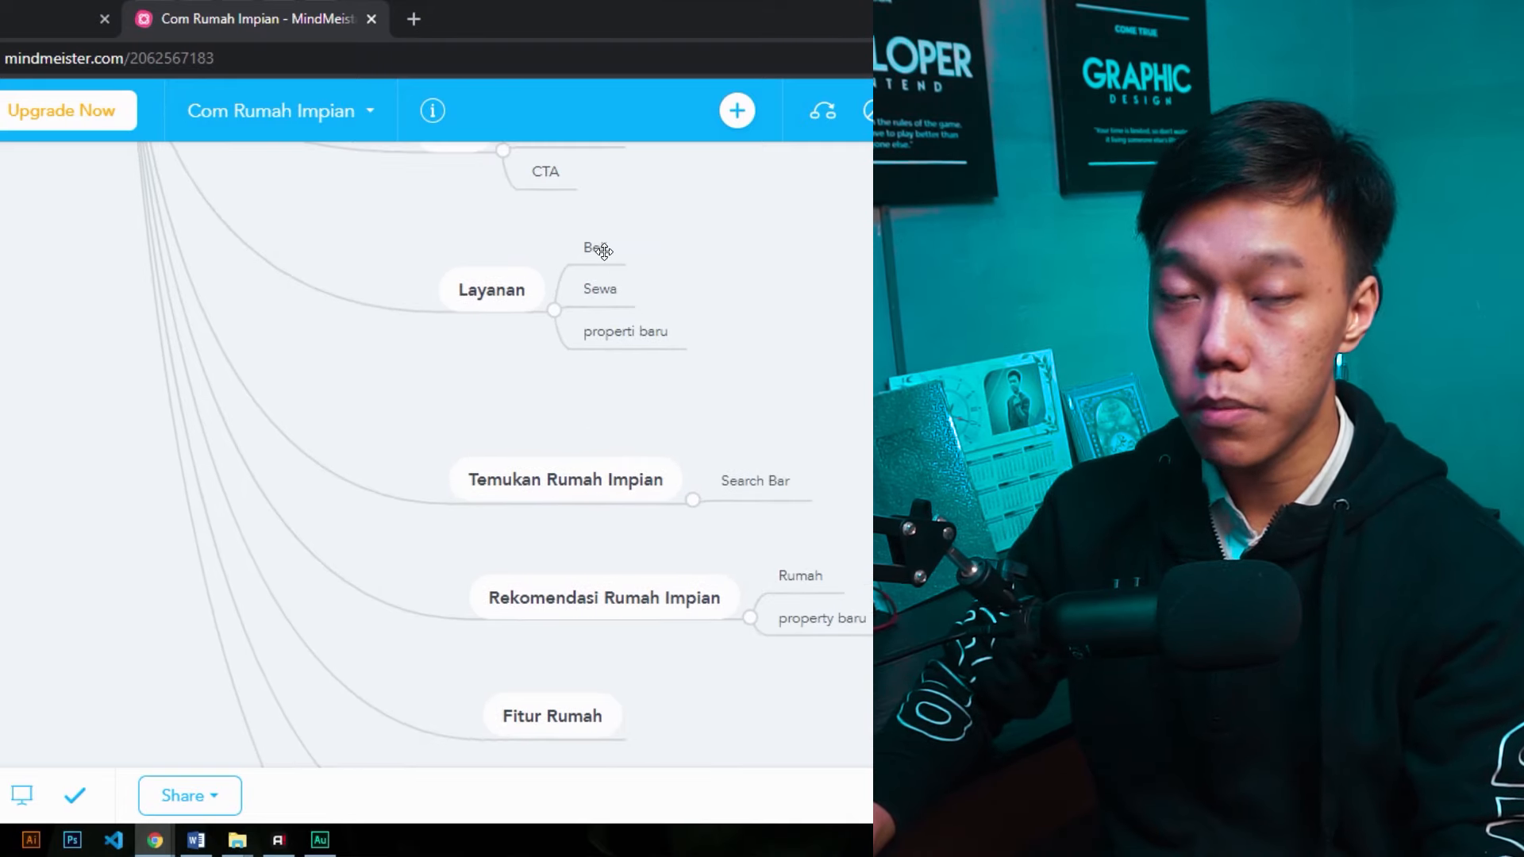
drag(770, 523, 648, 281)
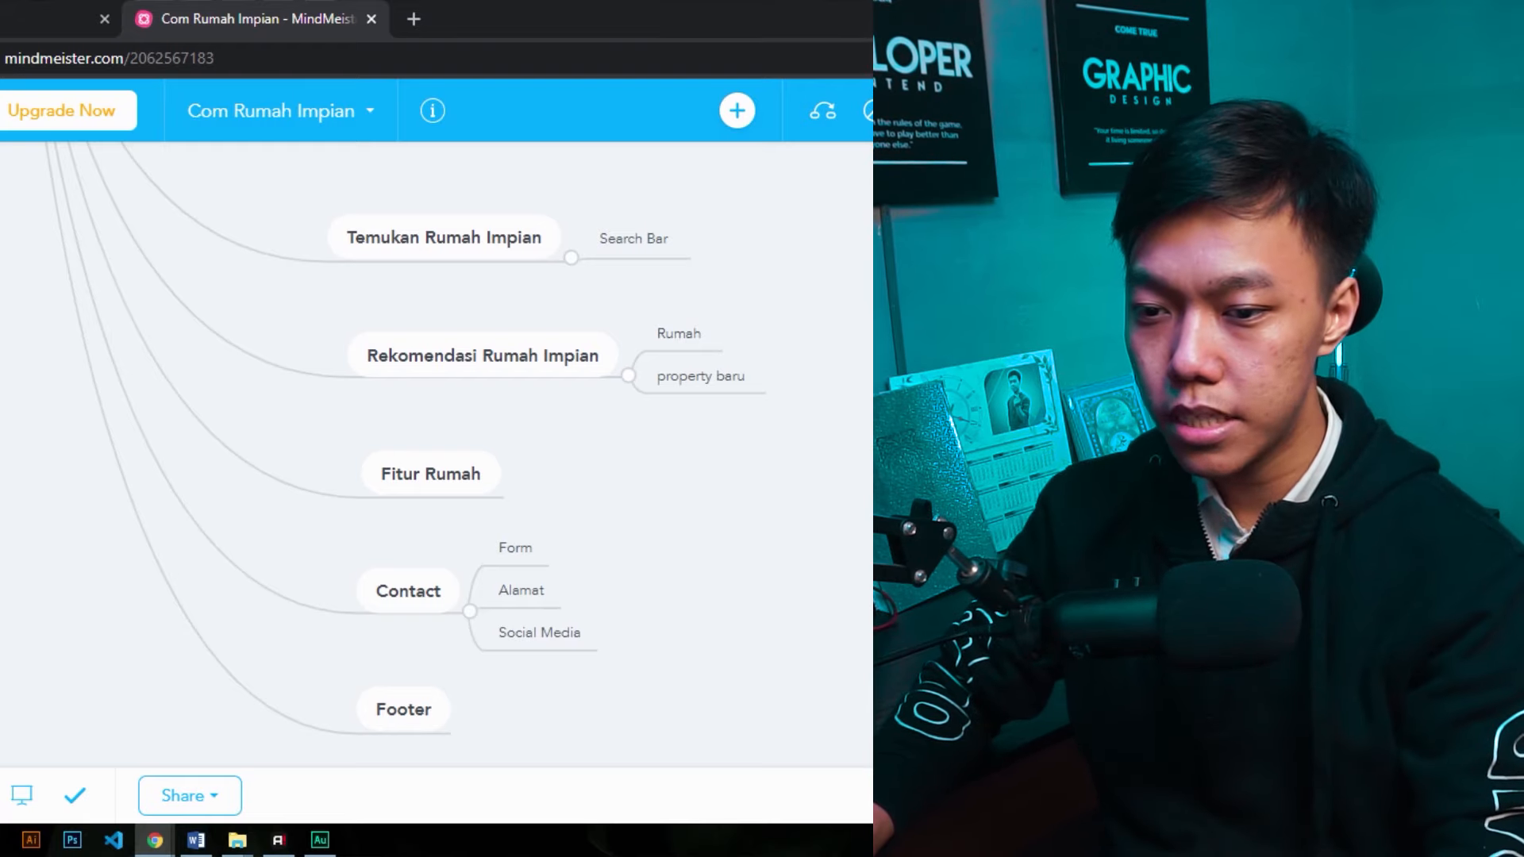
scroll(436, 454, down, 1)
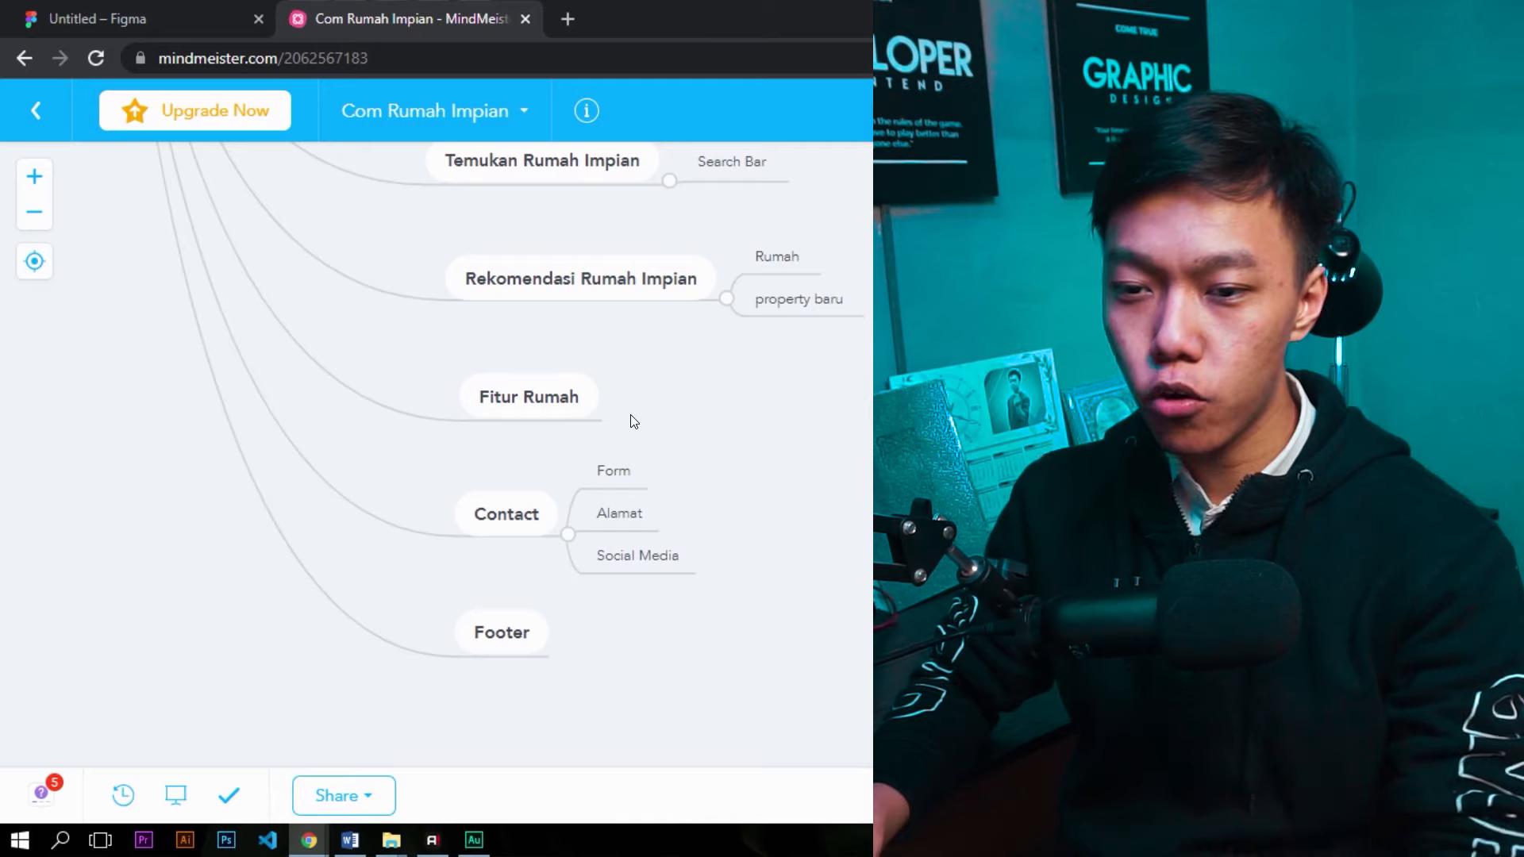
drag(116, 276, 552, 632)
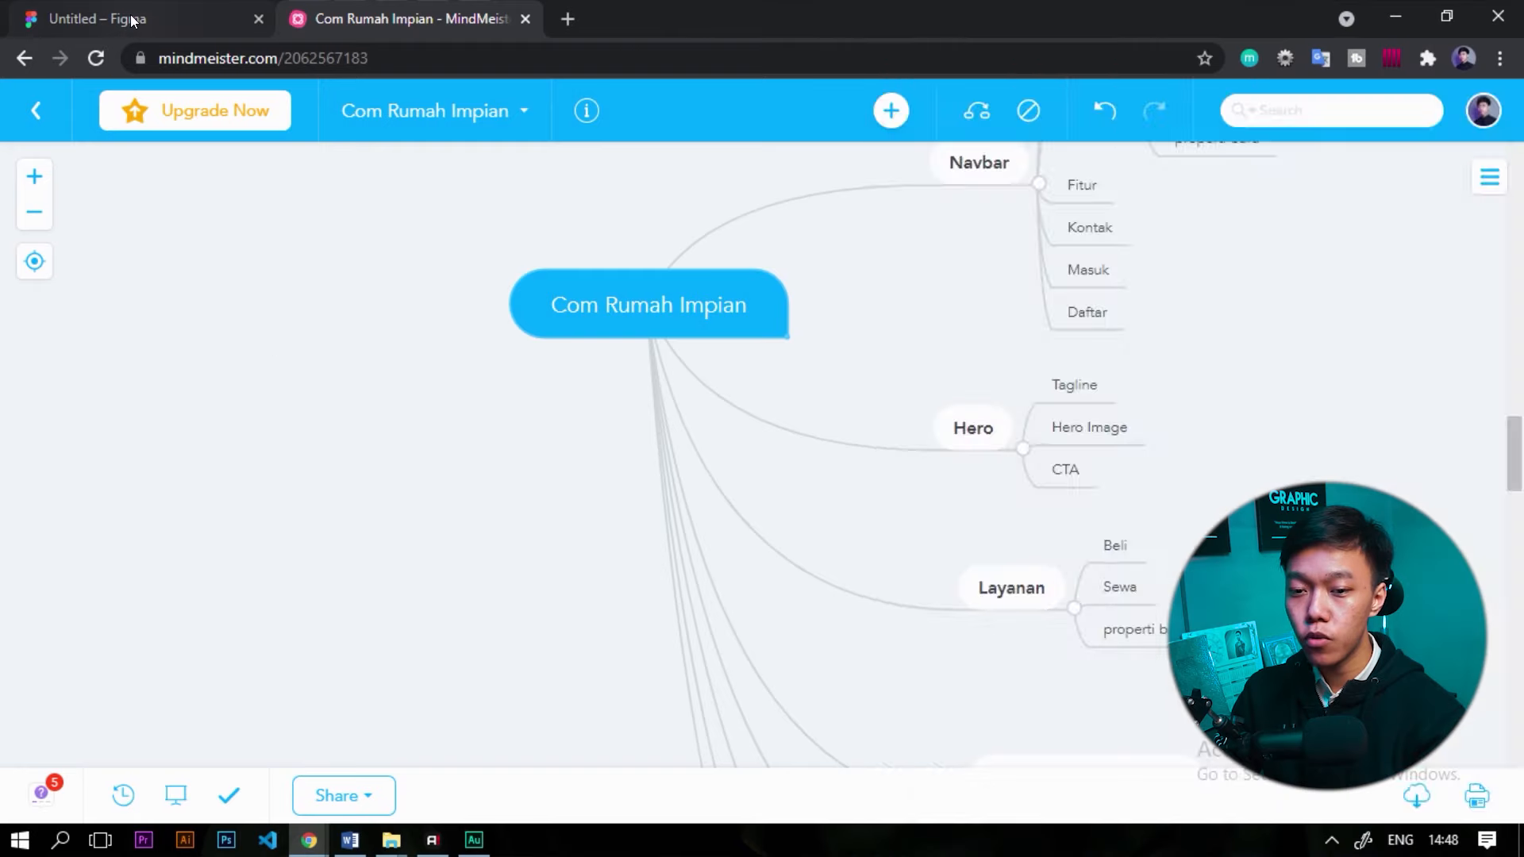
Switch to the Figma file and inspect the Resource frame's house image, colour swatches and icons.
click(112, 18)
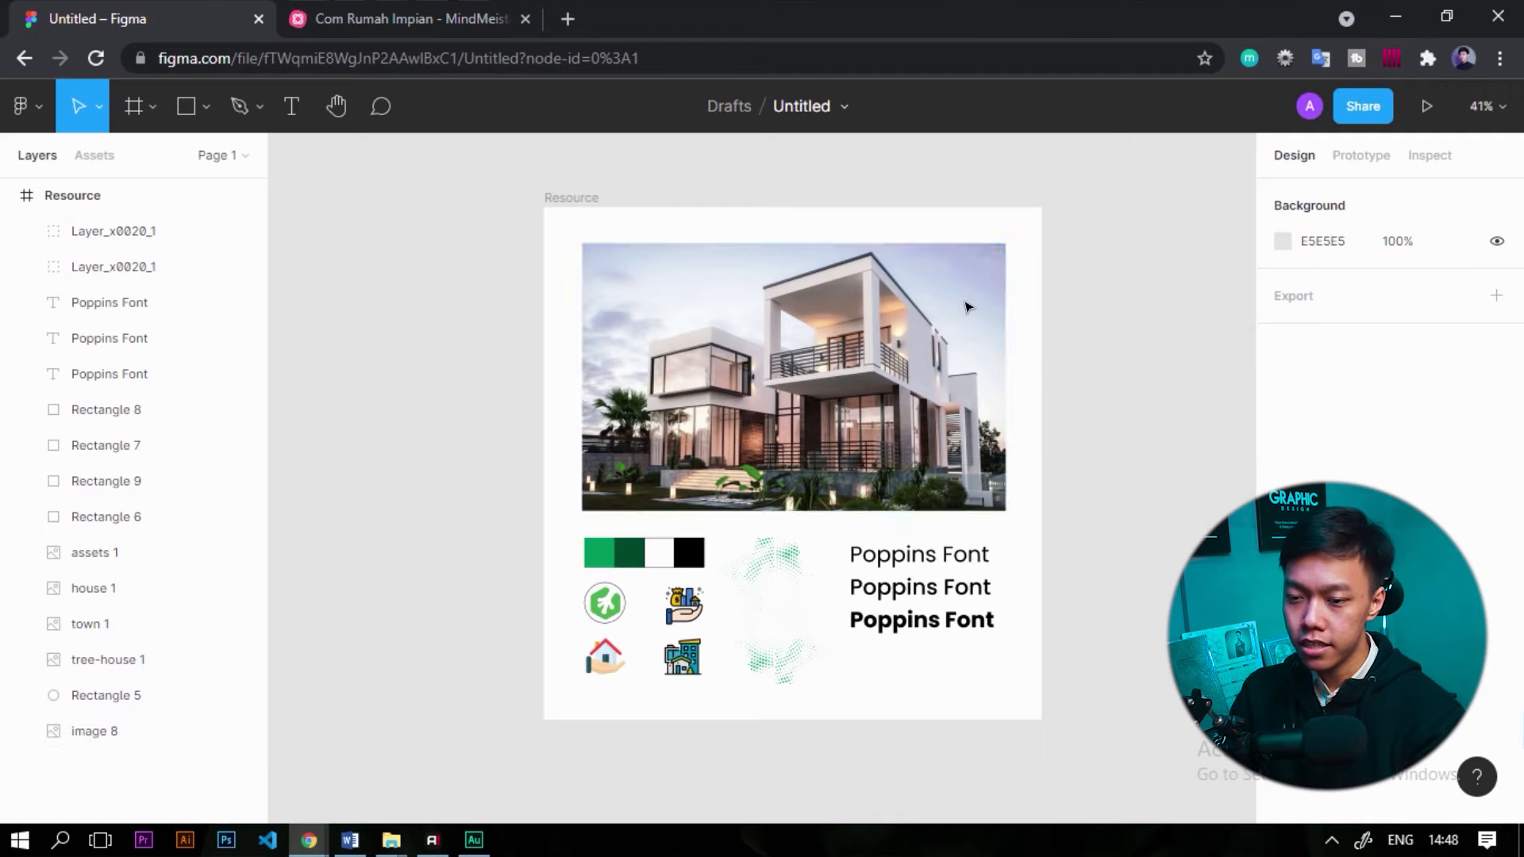
click(873, 308)
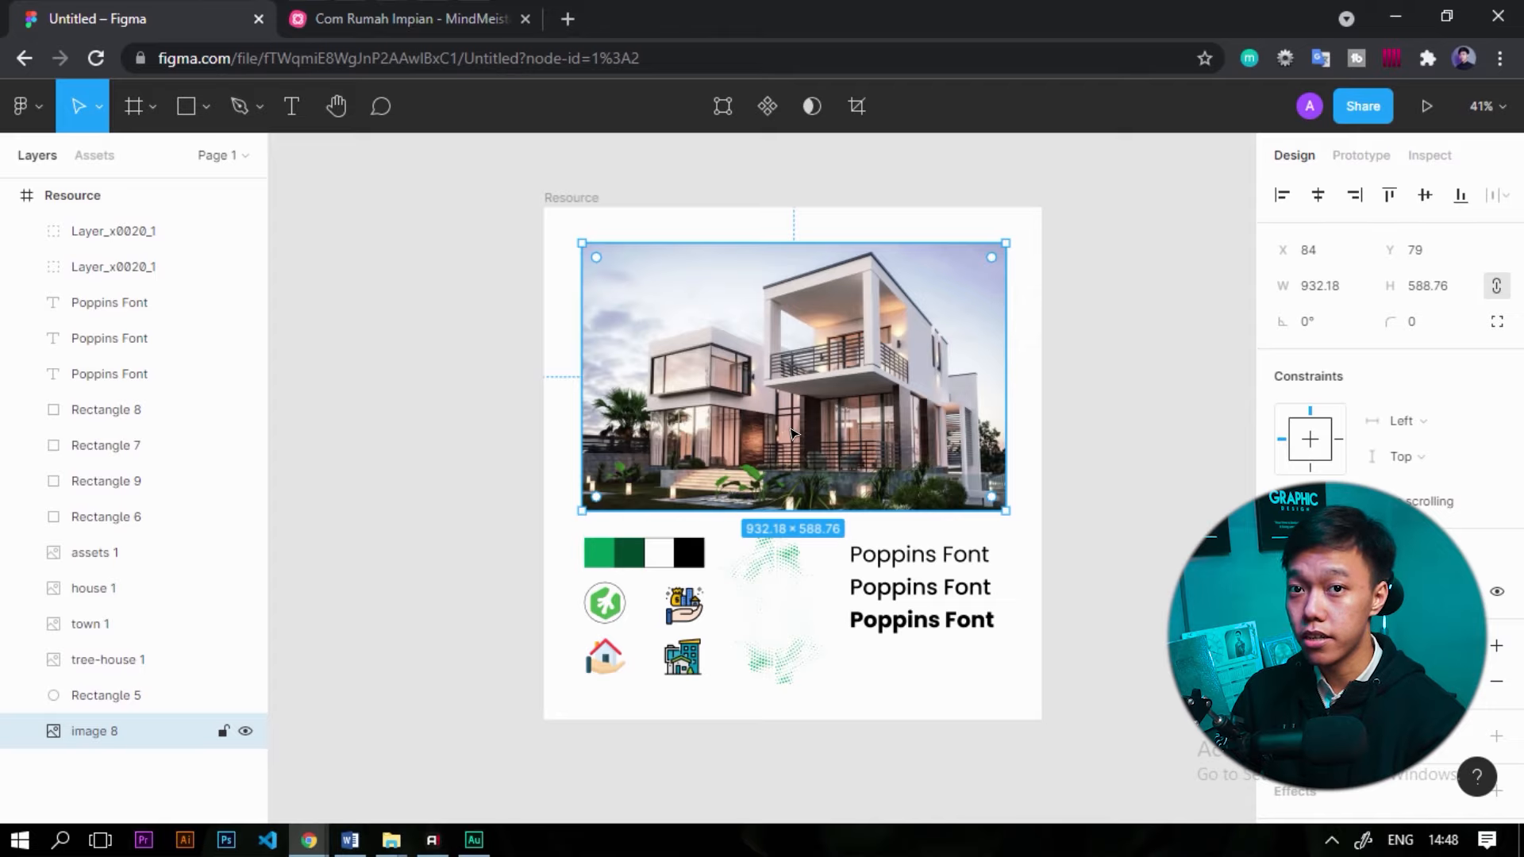
scroll(811, 518, down, 3)
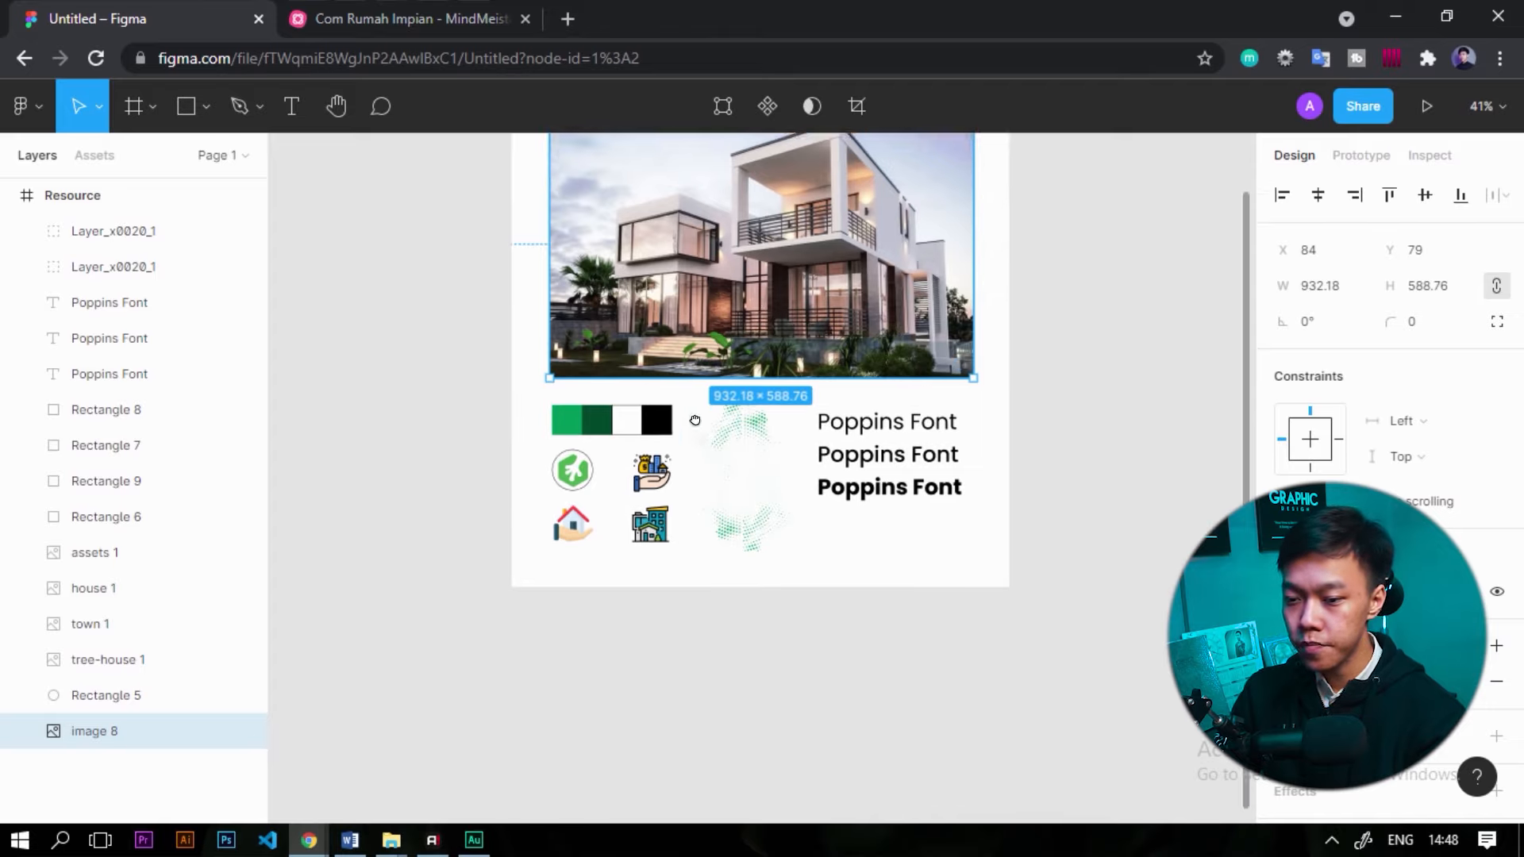
ctrl+scroll(658, 385, up, 4)
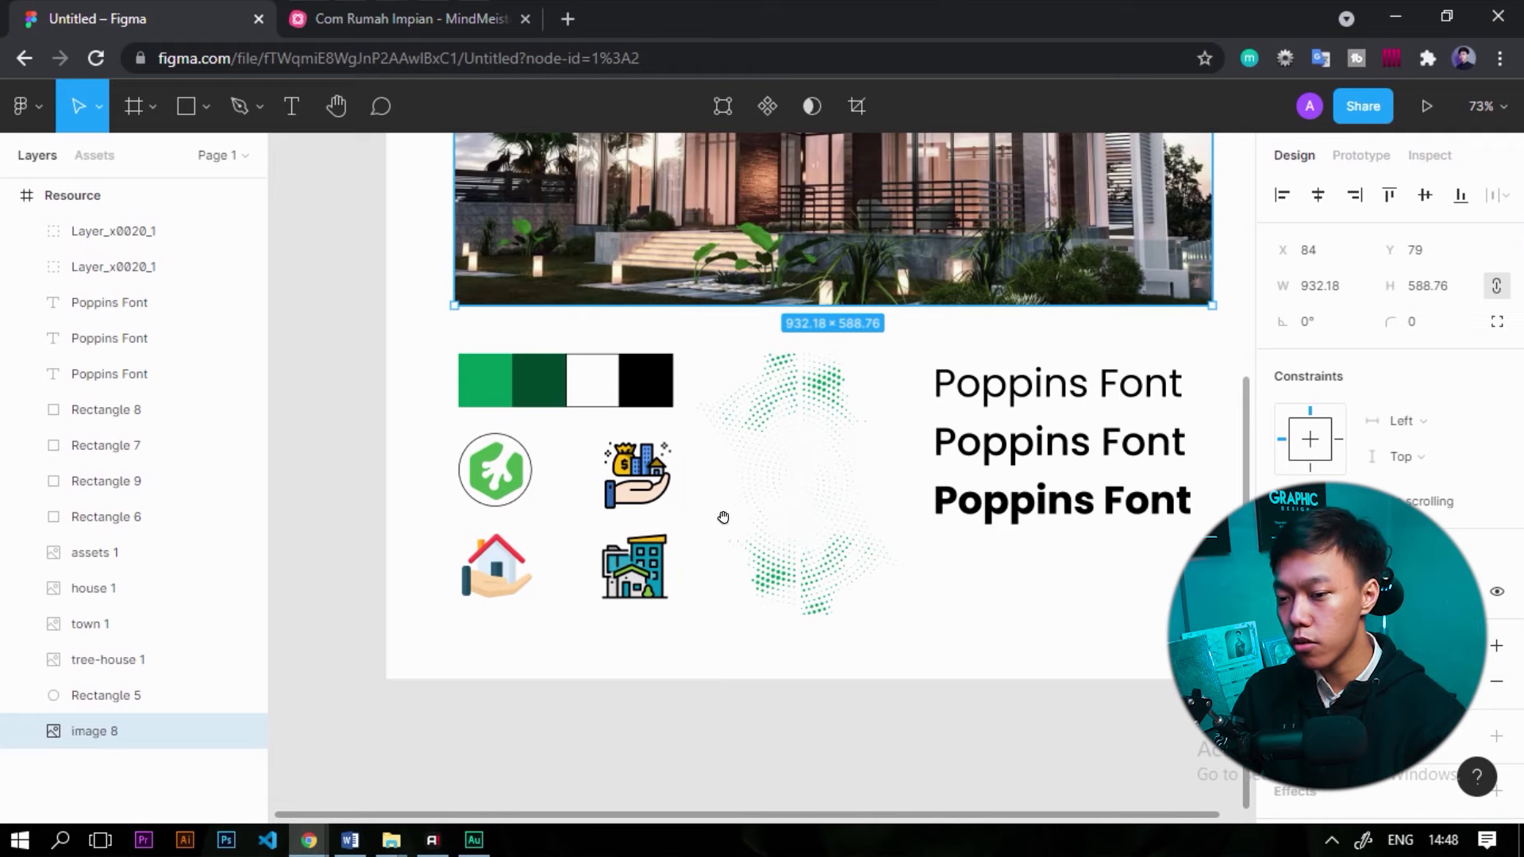
scroll(721, 517, up, 2)
scroll(721, 517, right, 2)
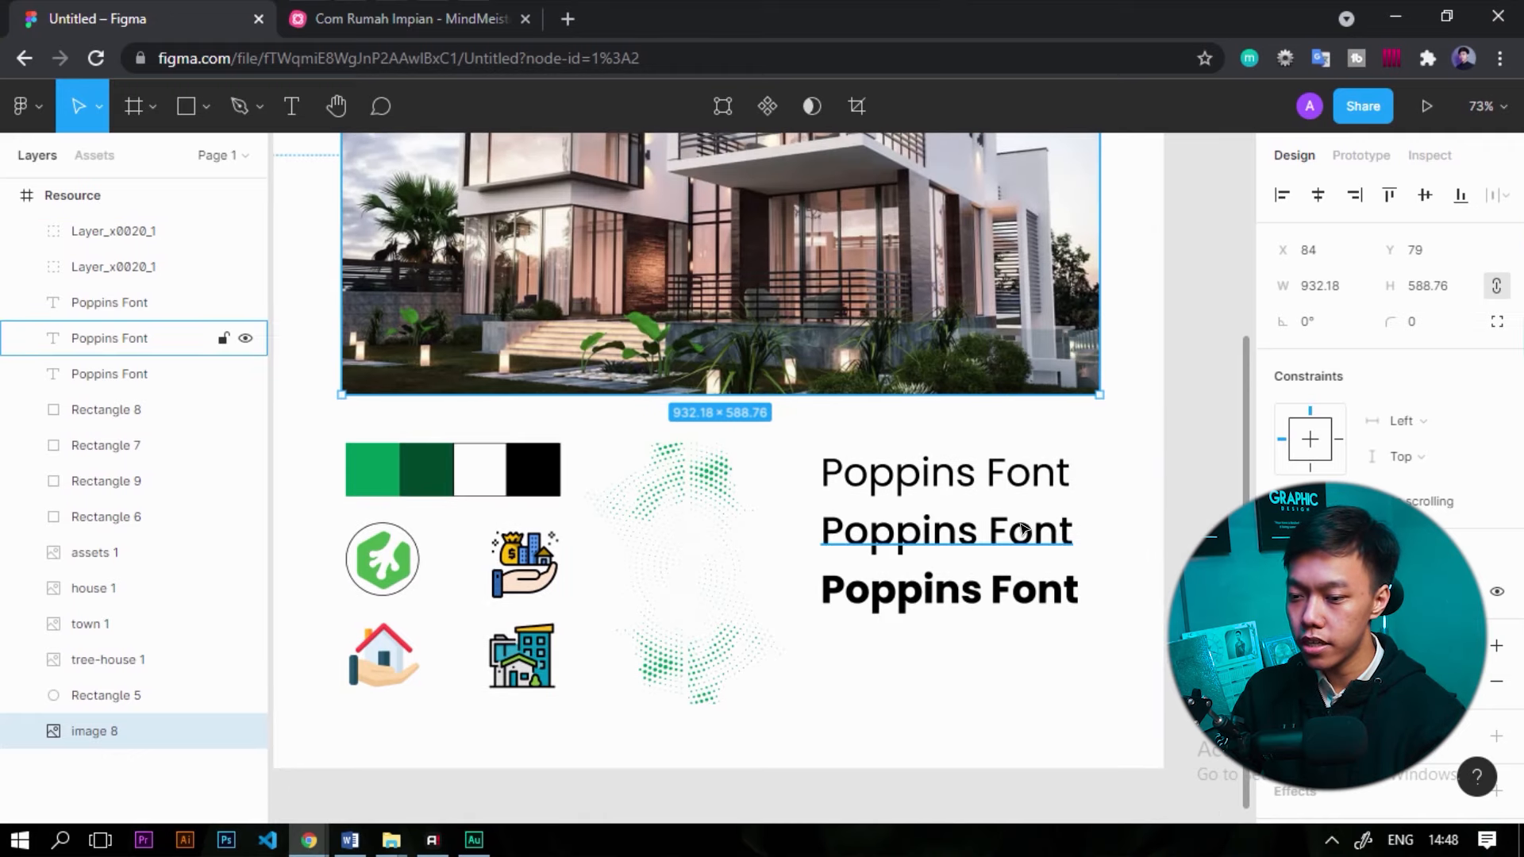
Check the three Poppins font samples in the Resource frame, then clear the selection on the empty canvas beside it.
click(1016, 499)
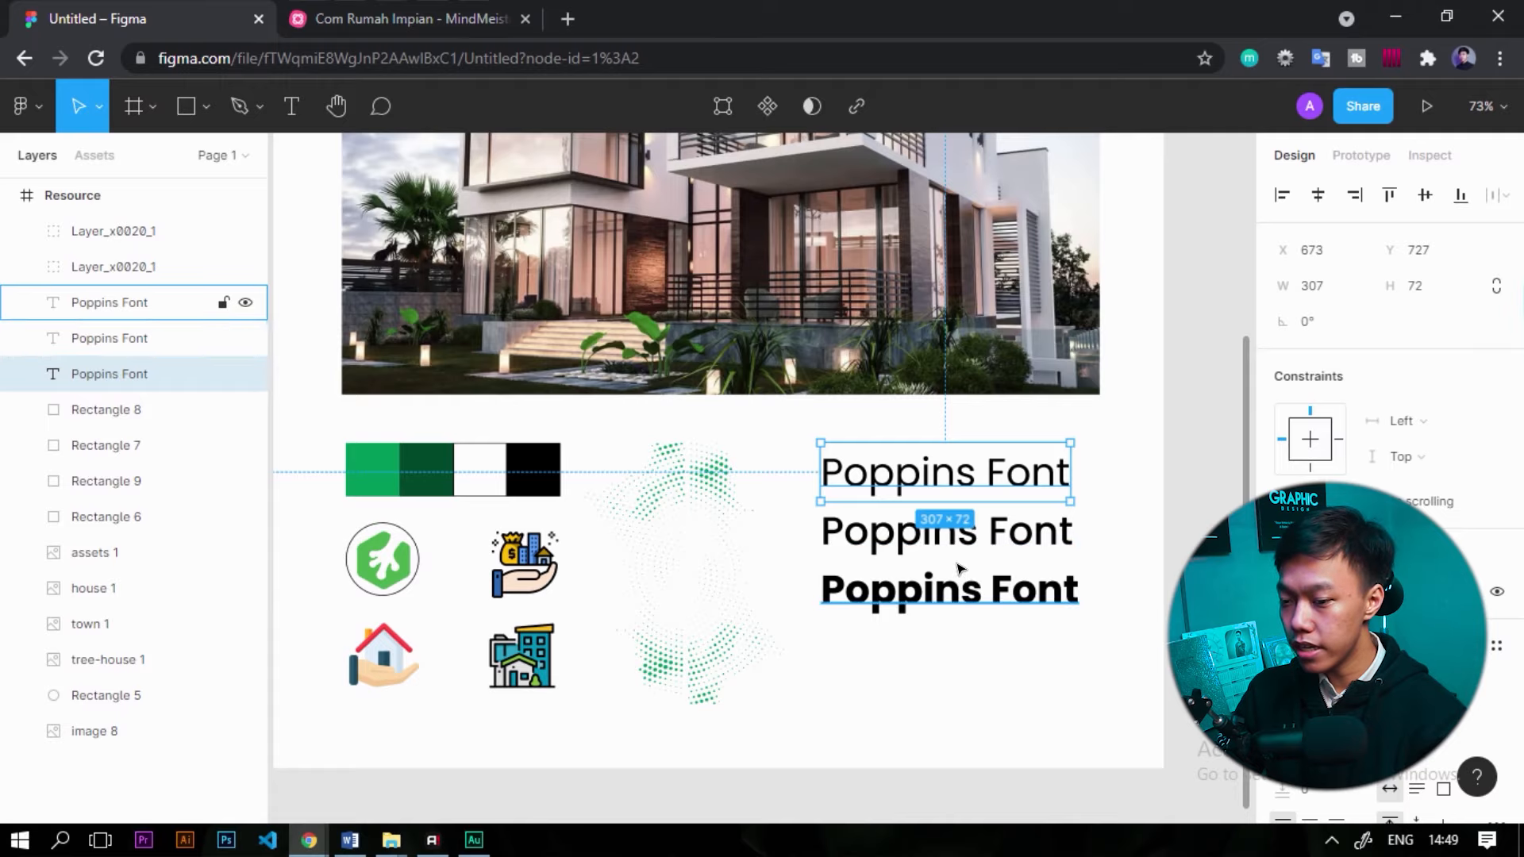
click(1024, 552)
click(1028, 595)
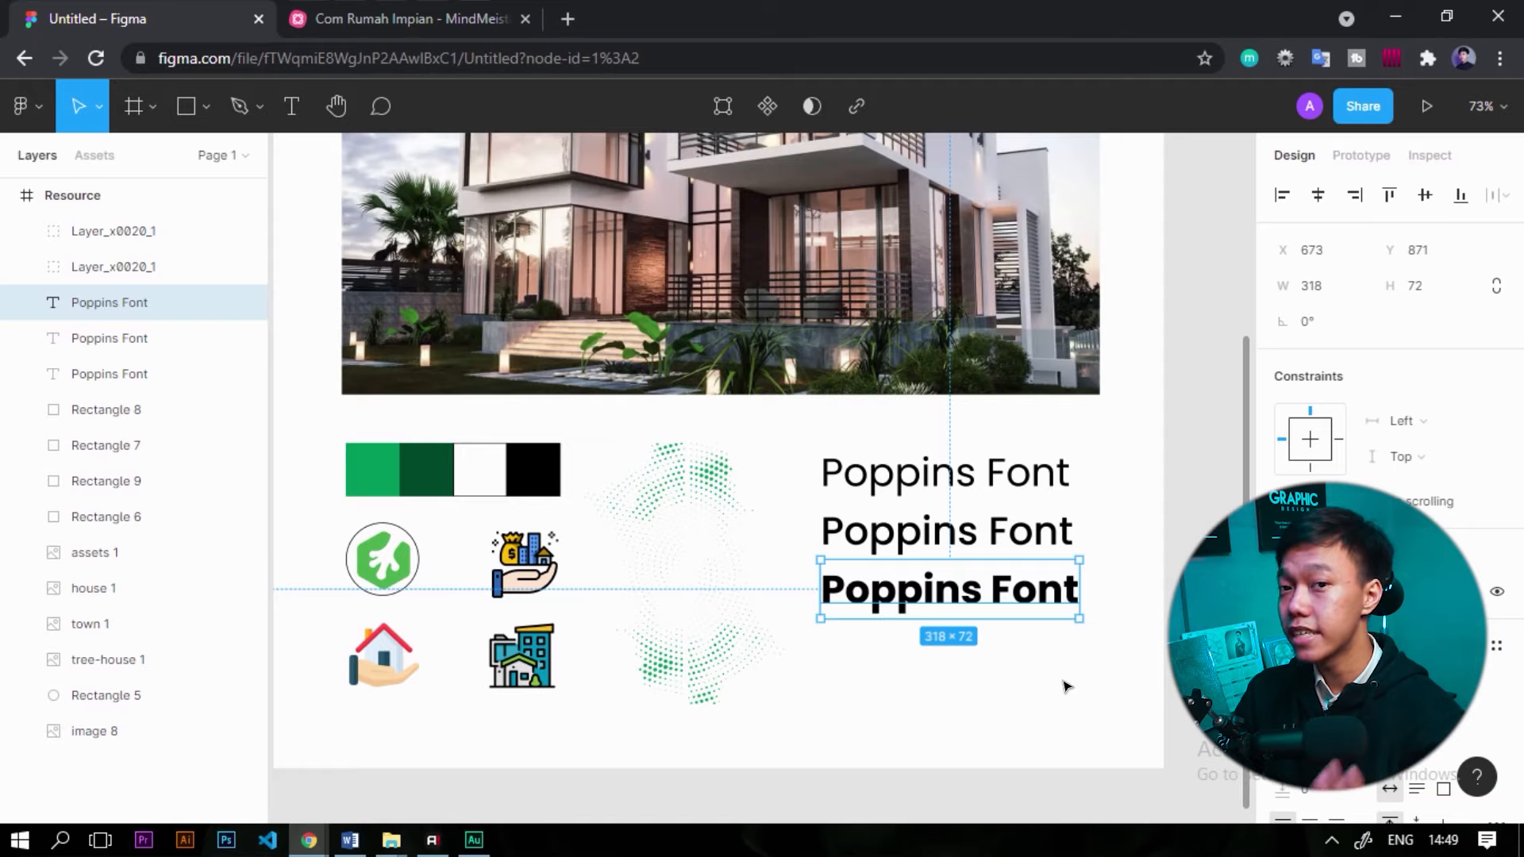
scroll(1006, 576, down, 5)
scroll(978, 409, up, 1)
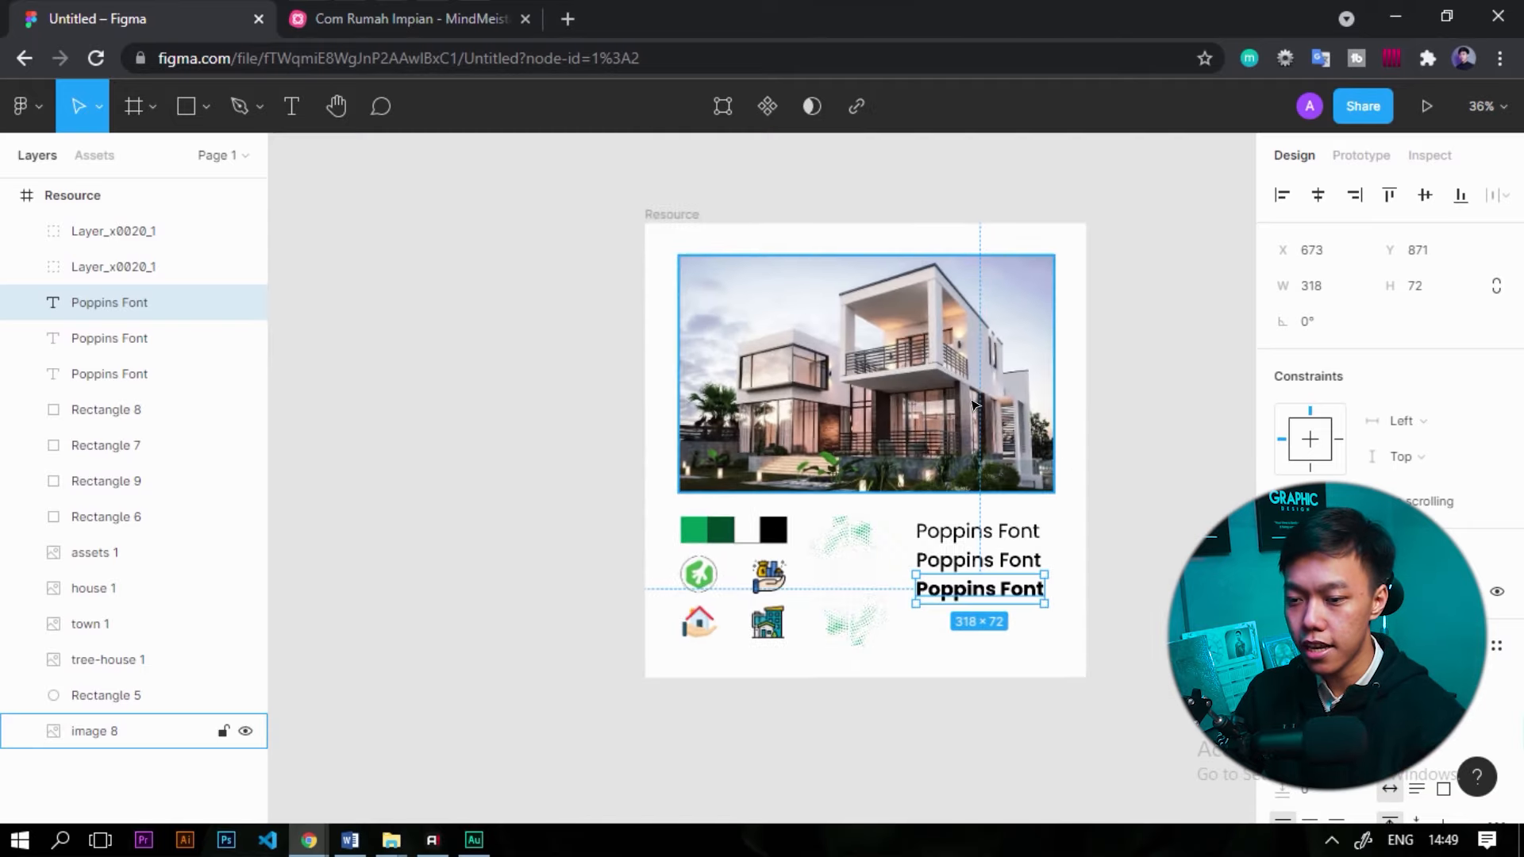
scroll(975, 405, left, 5)
click(913, 437)
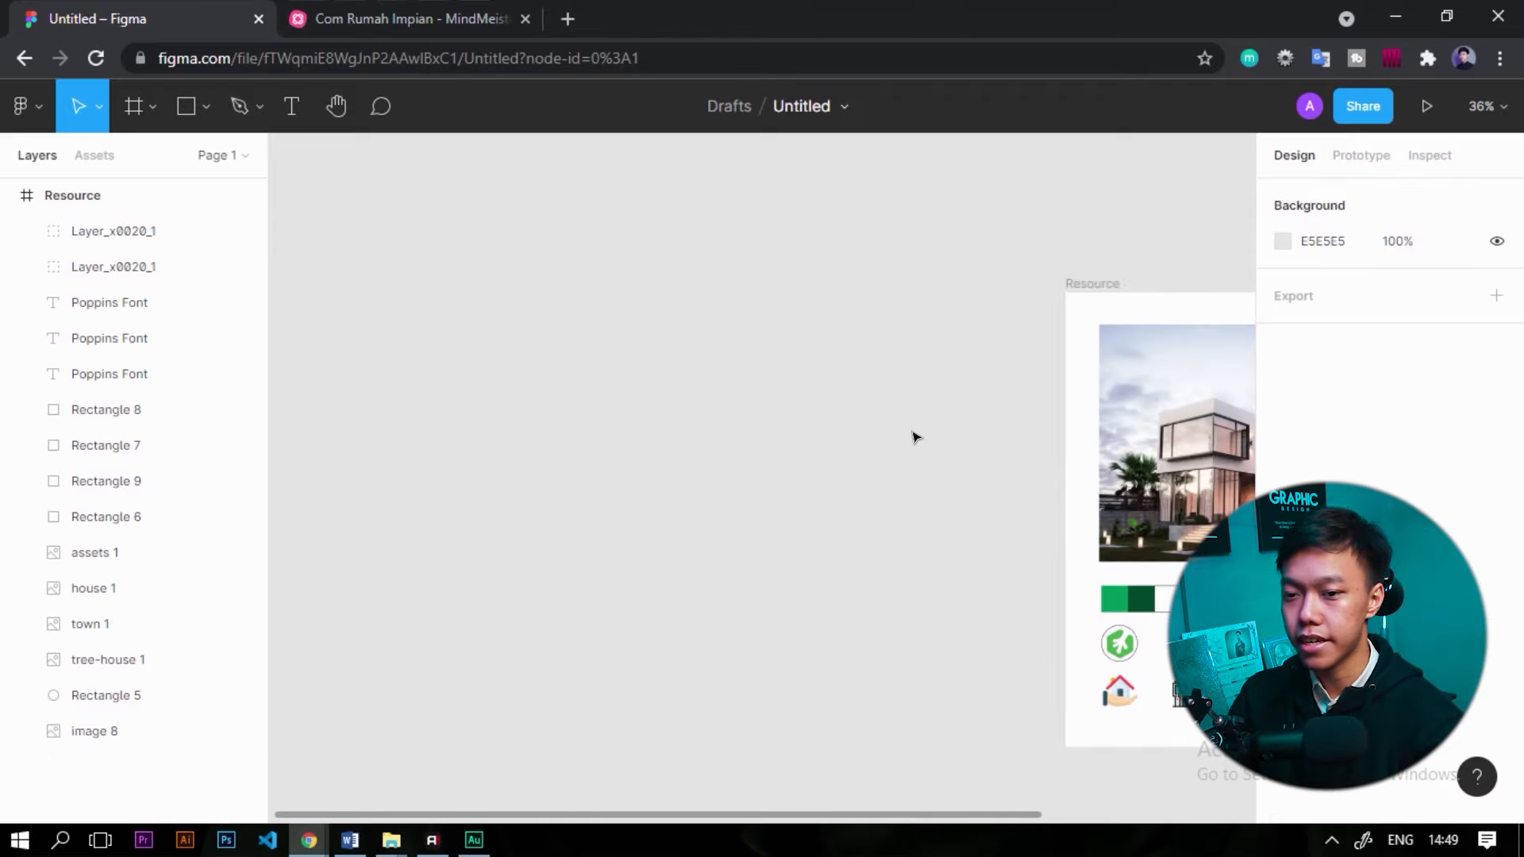
Switch to the MindMeister map and review the items under the Navbar and Hero branches.
click(379, 19)
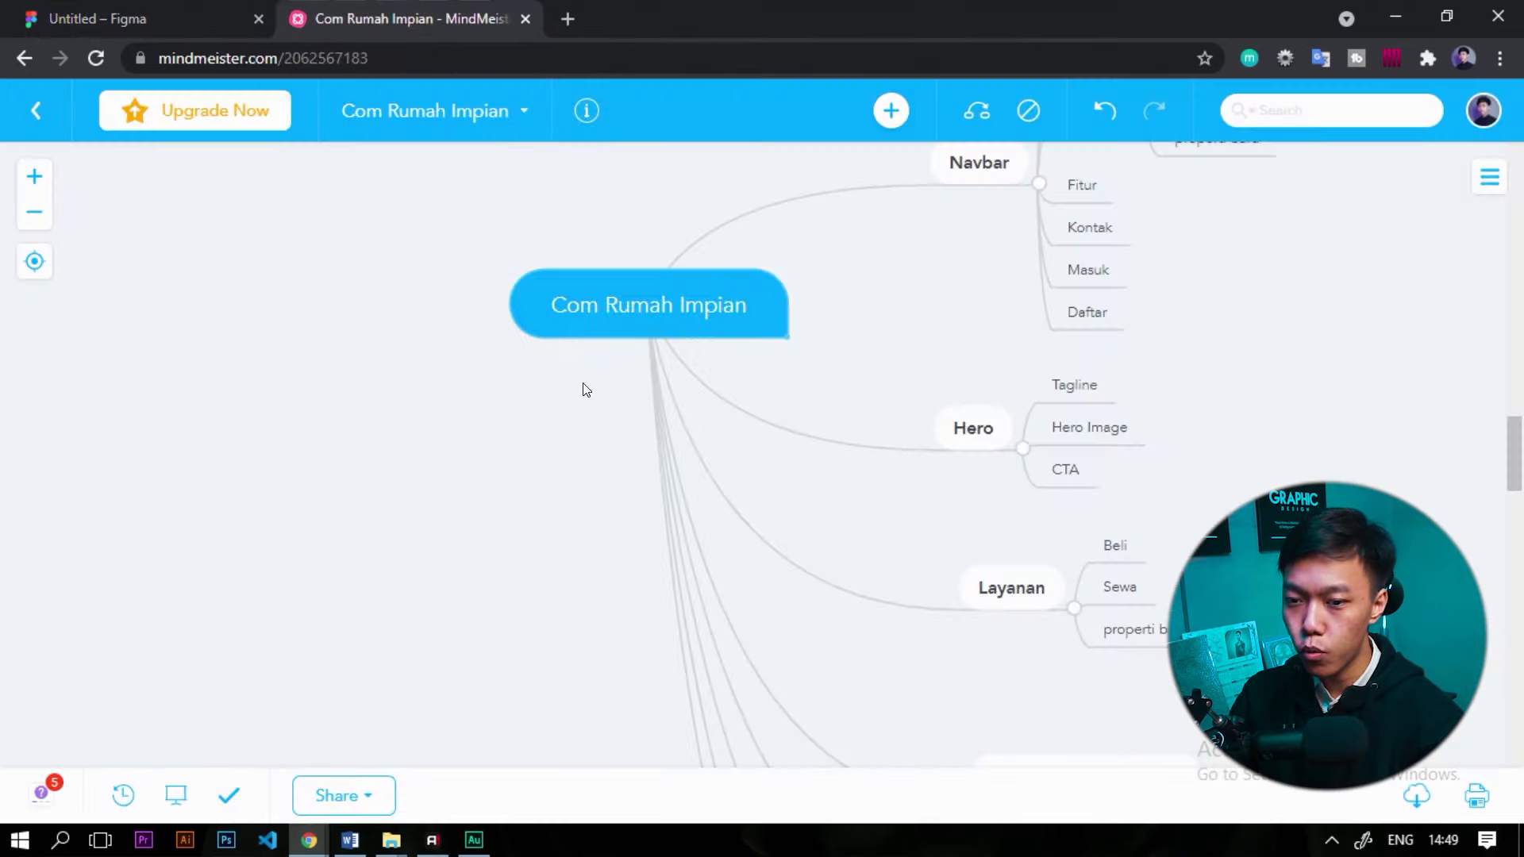
drag(352, 224, 201, 452)
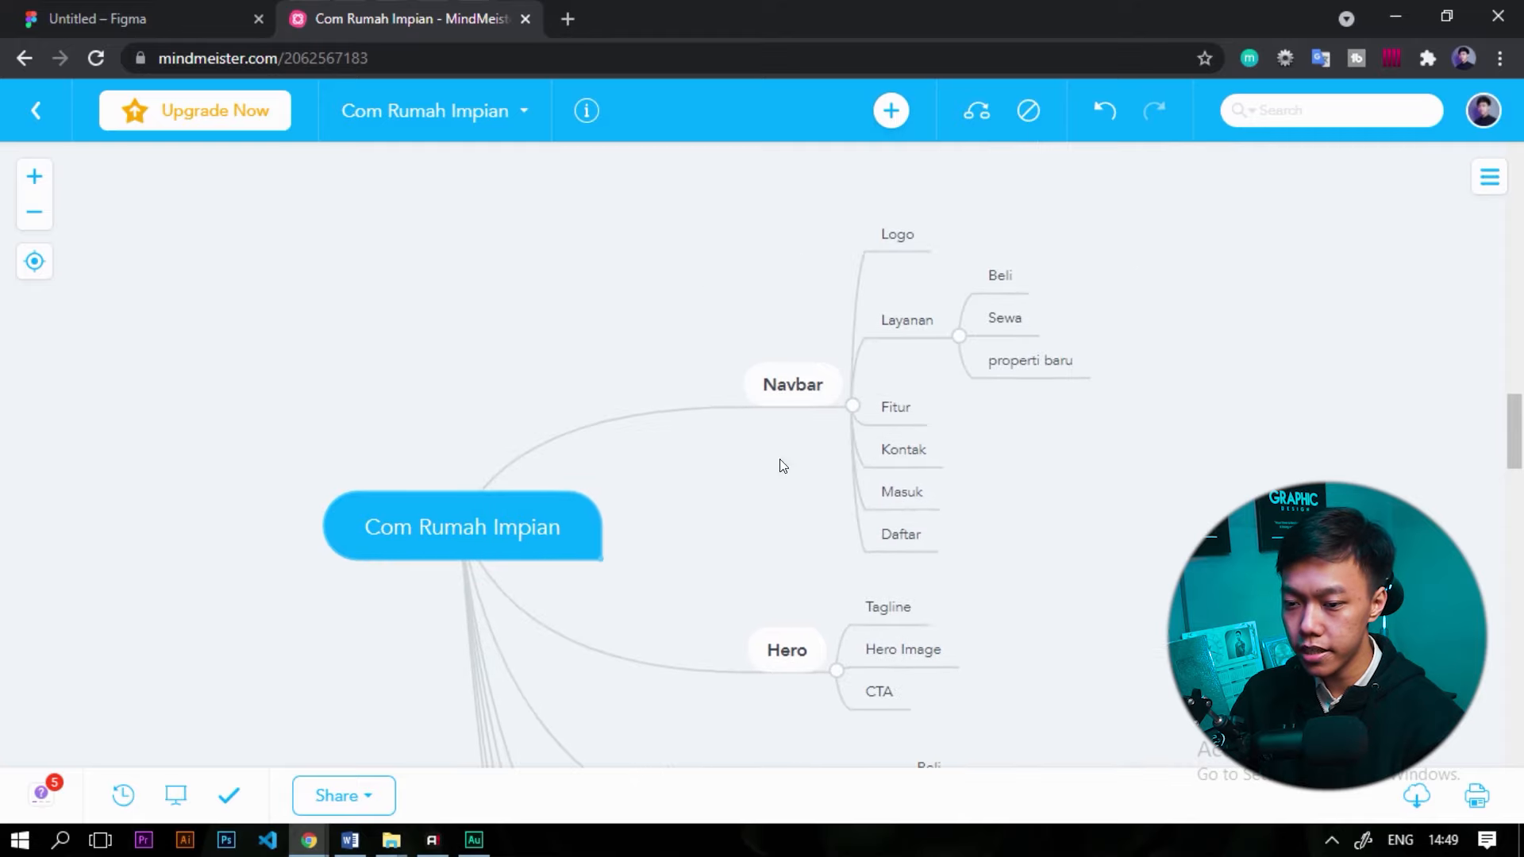
scroll(763, 567, down, 3)
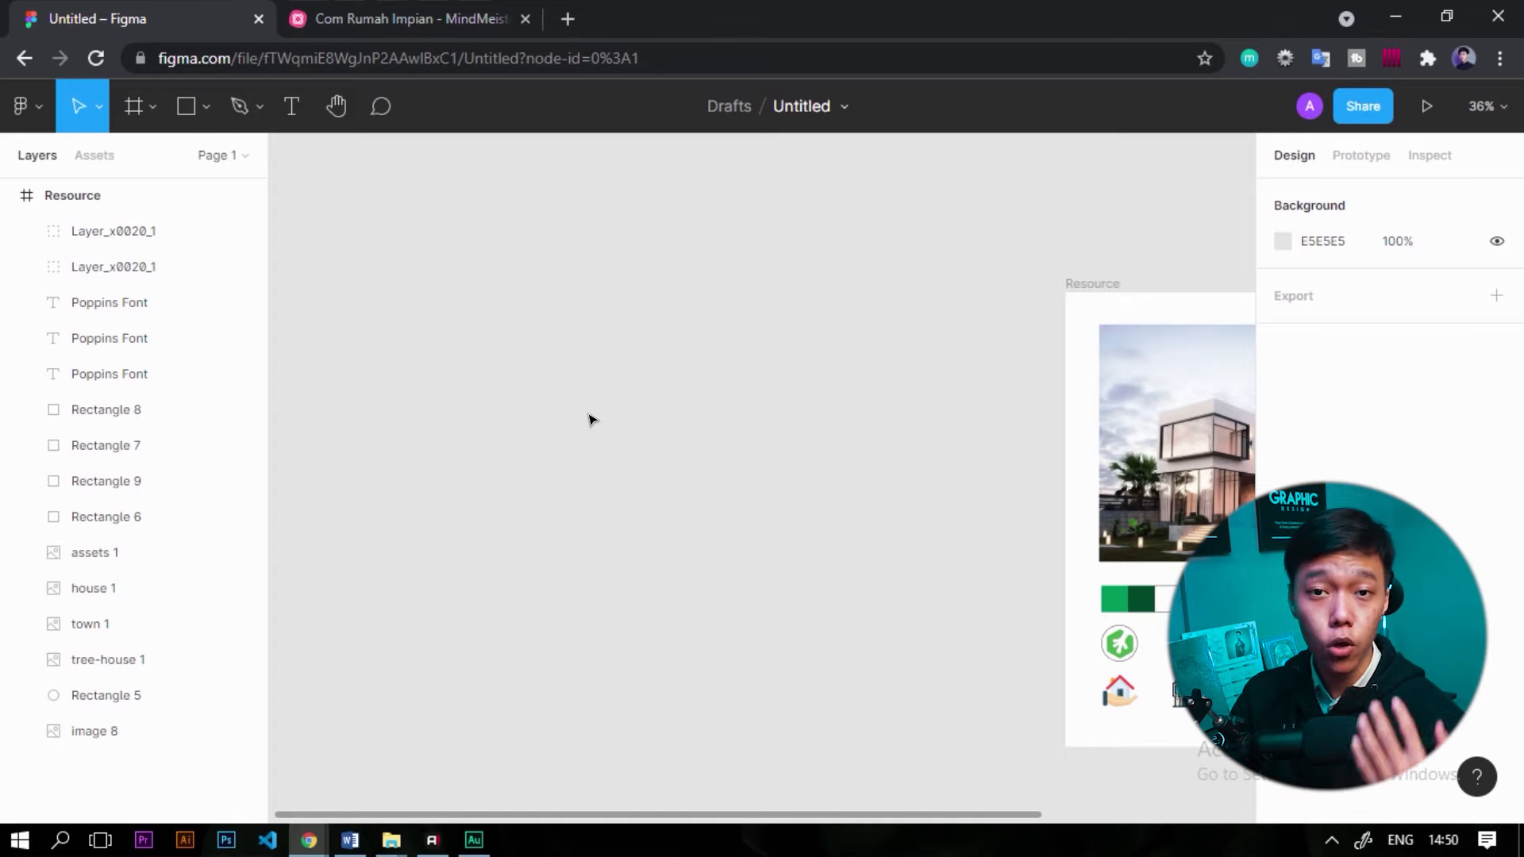
Add a new frame to the Figma canvas using the 1440 × 1024 Desktop preset.
click(131, 116)
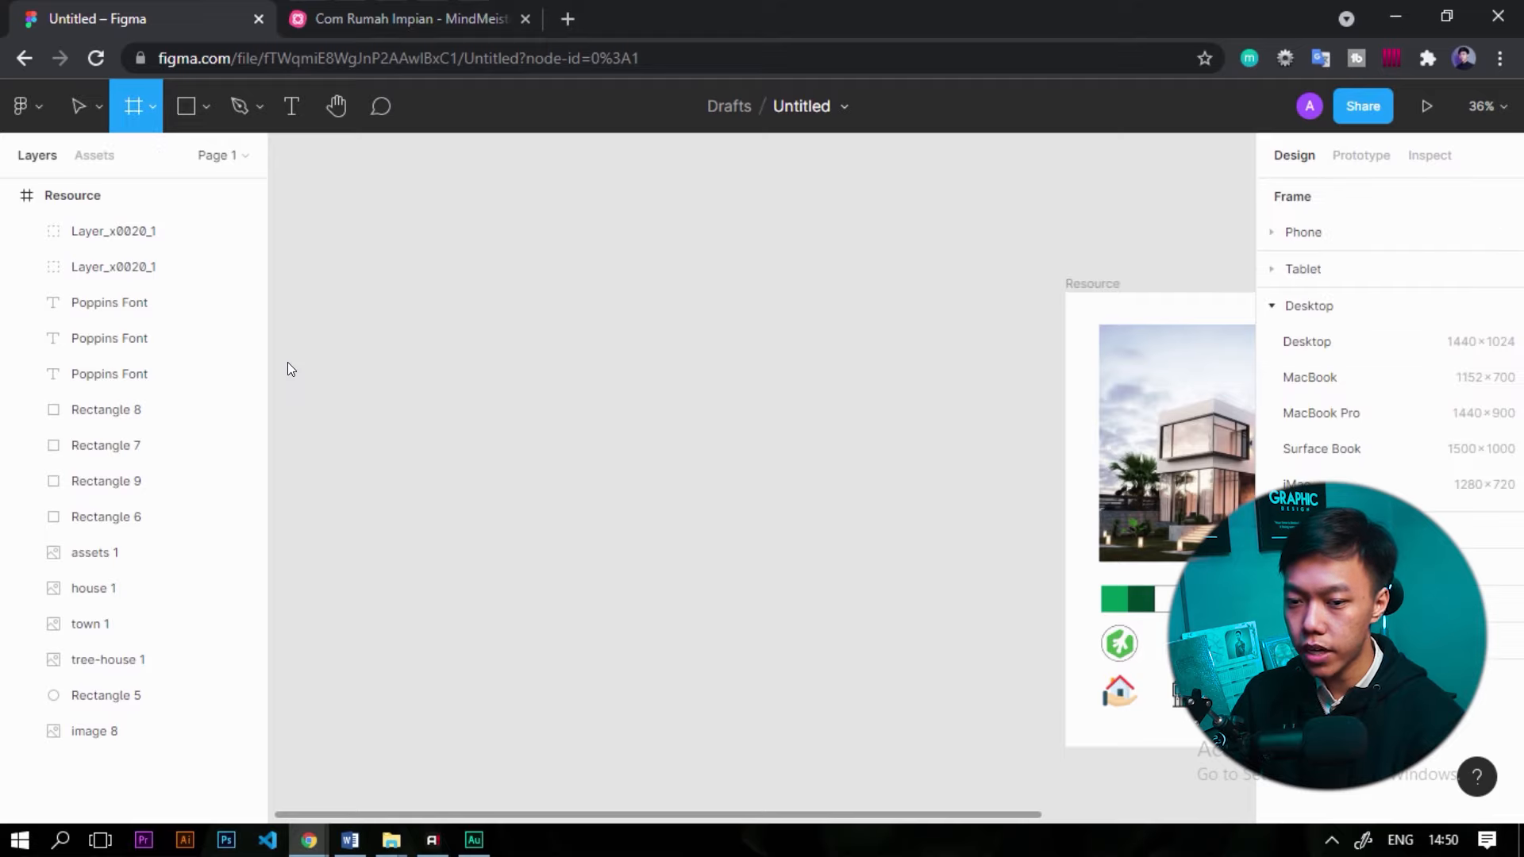
click(1316, 341)
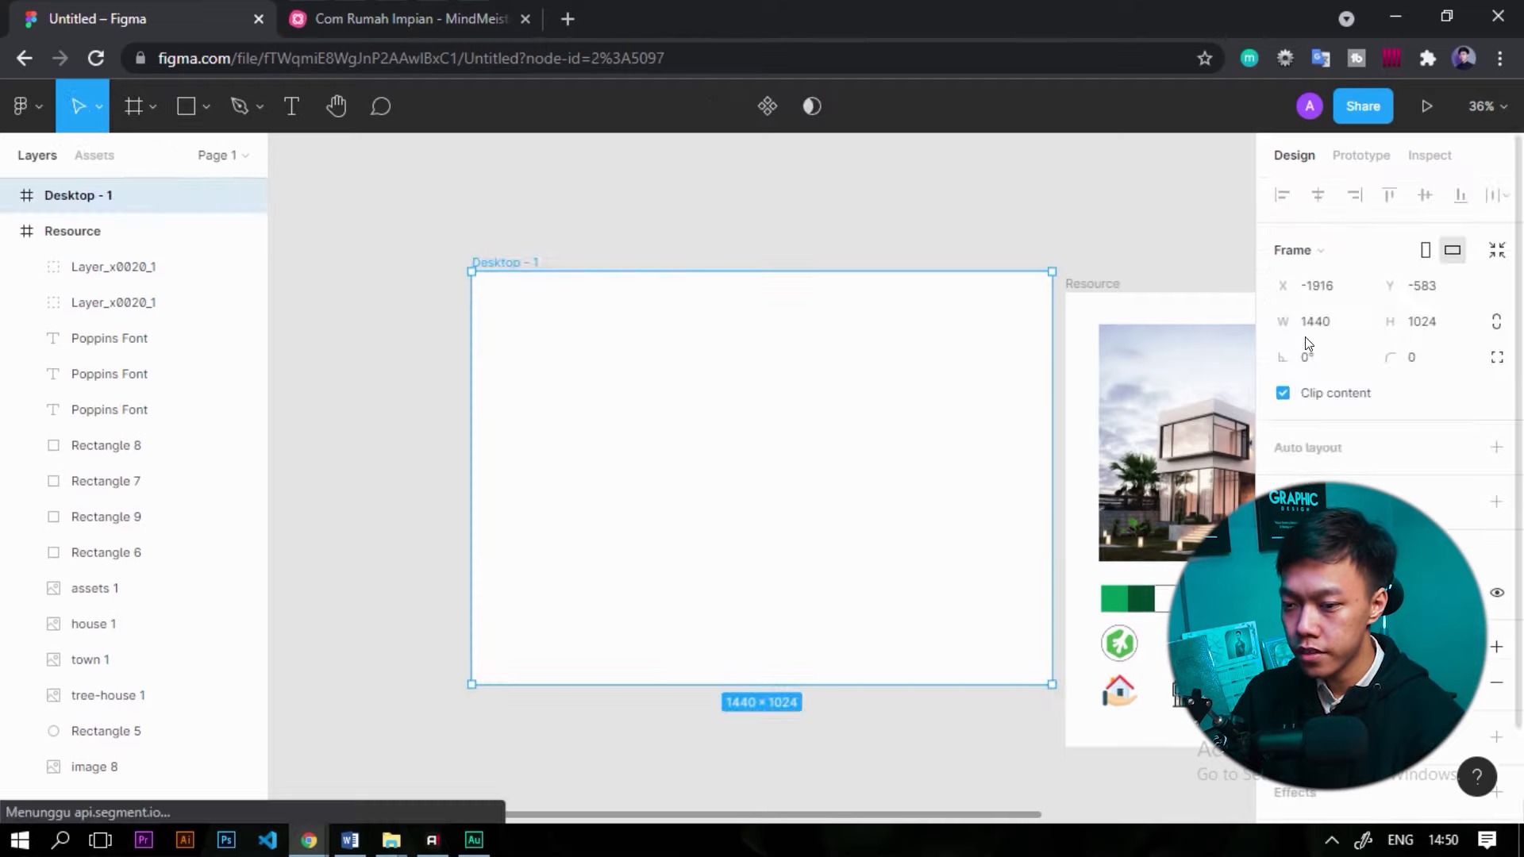
click(521, 353)
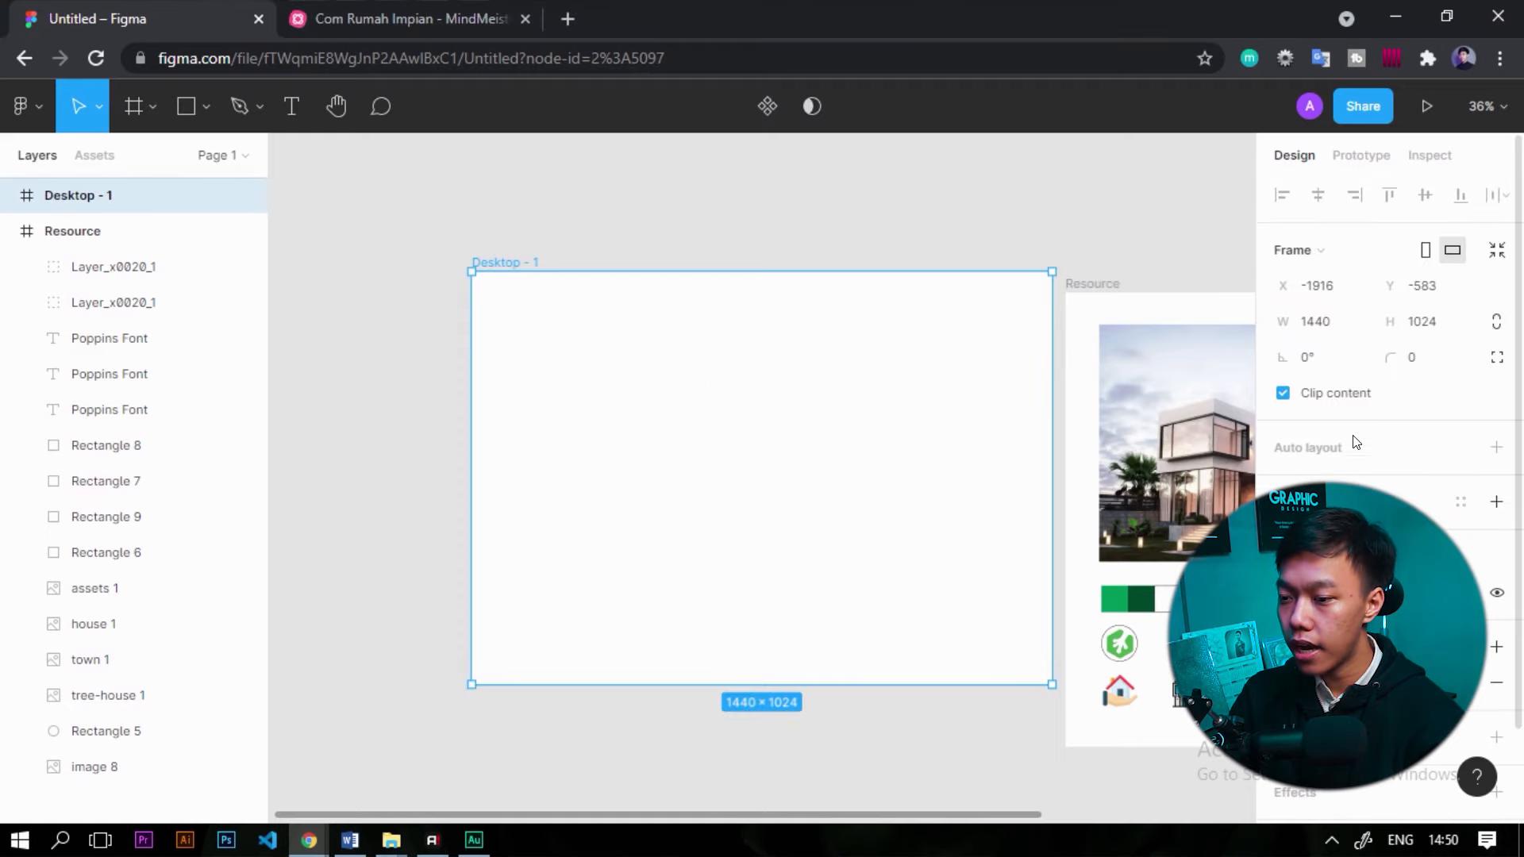
Set the new desktop frame's width to 1366 and its height to 768.
click(1316, 321)
text(1366)
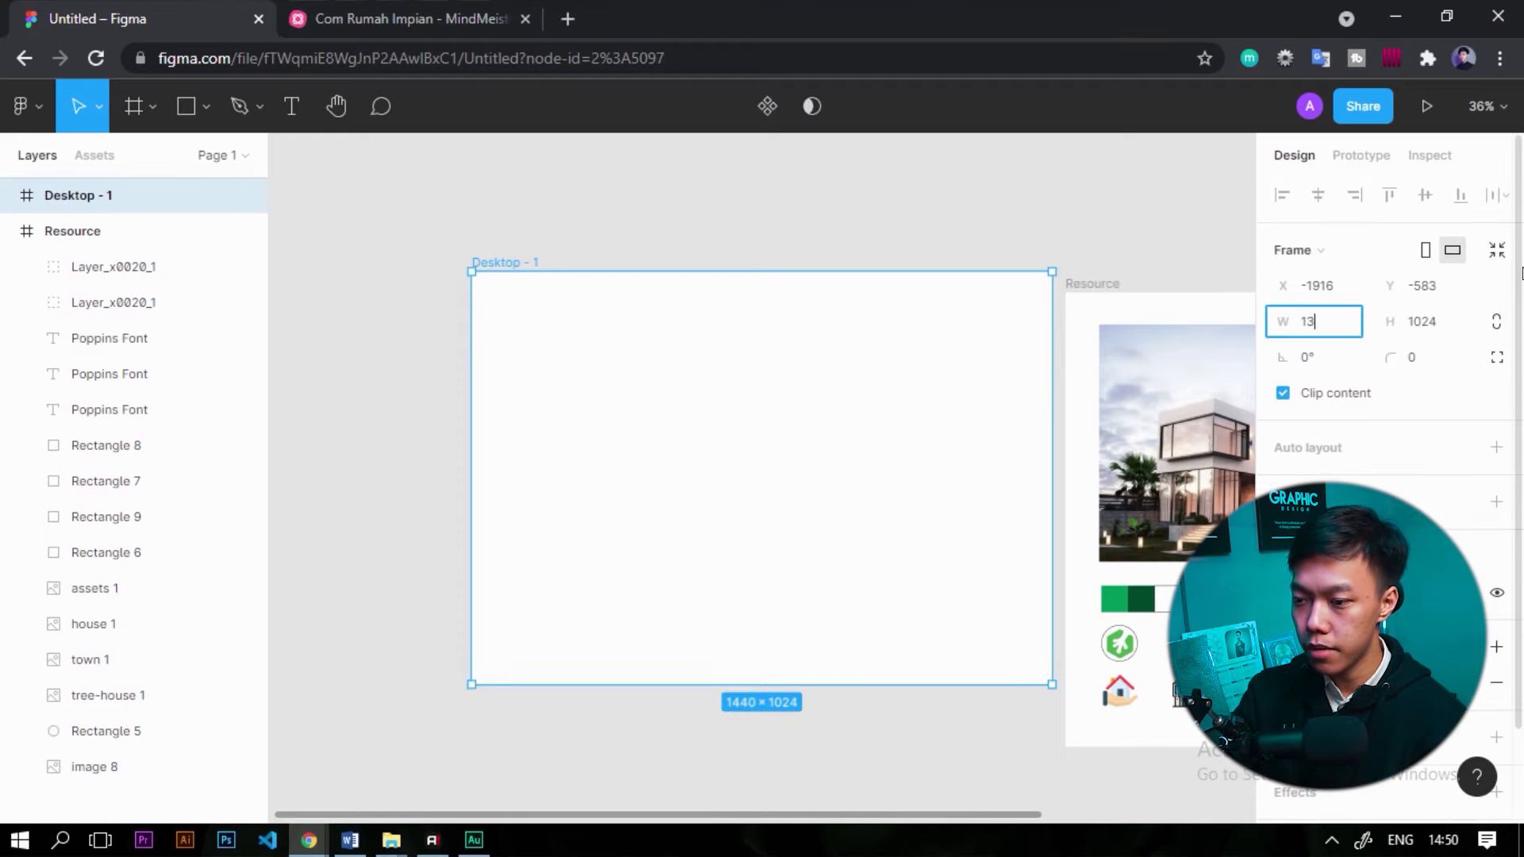
key(Tab)
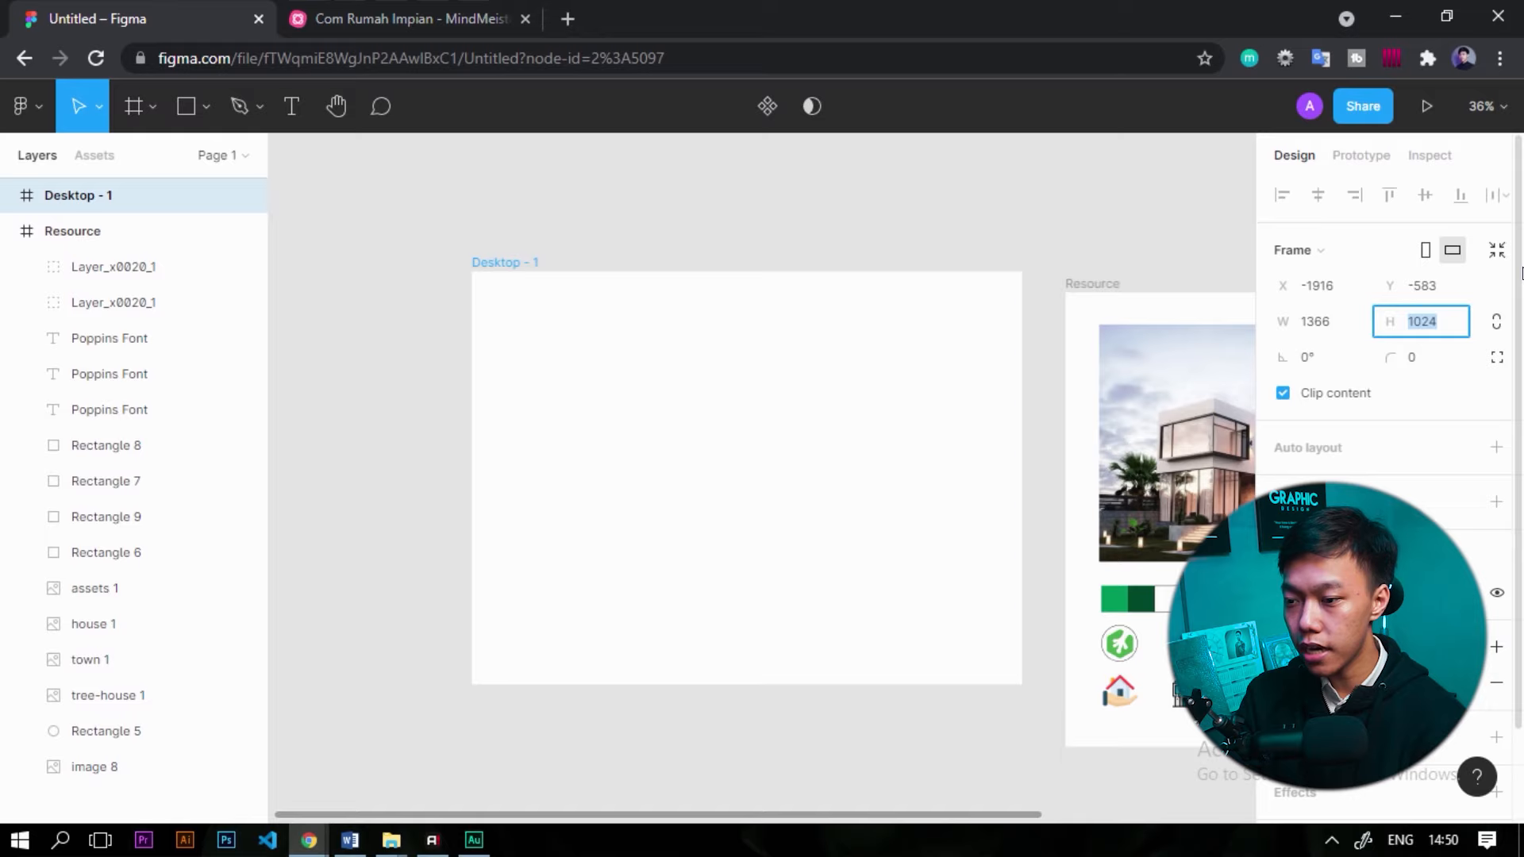
key(Return)
text(76)
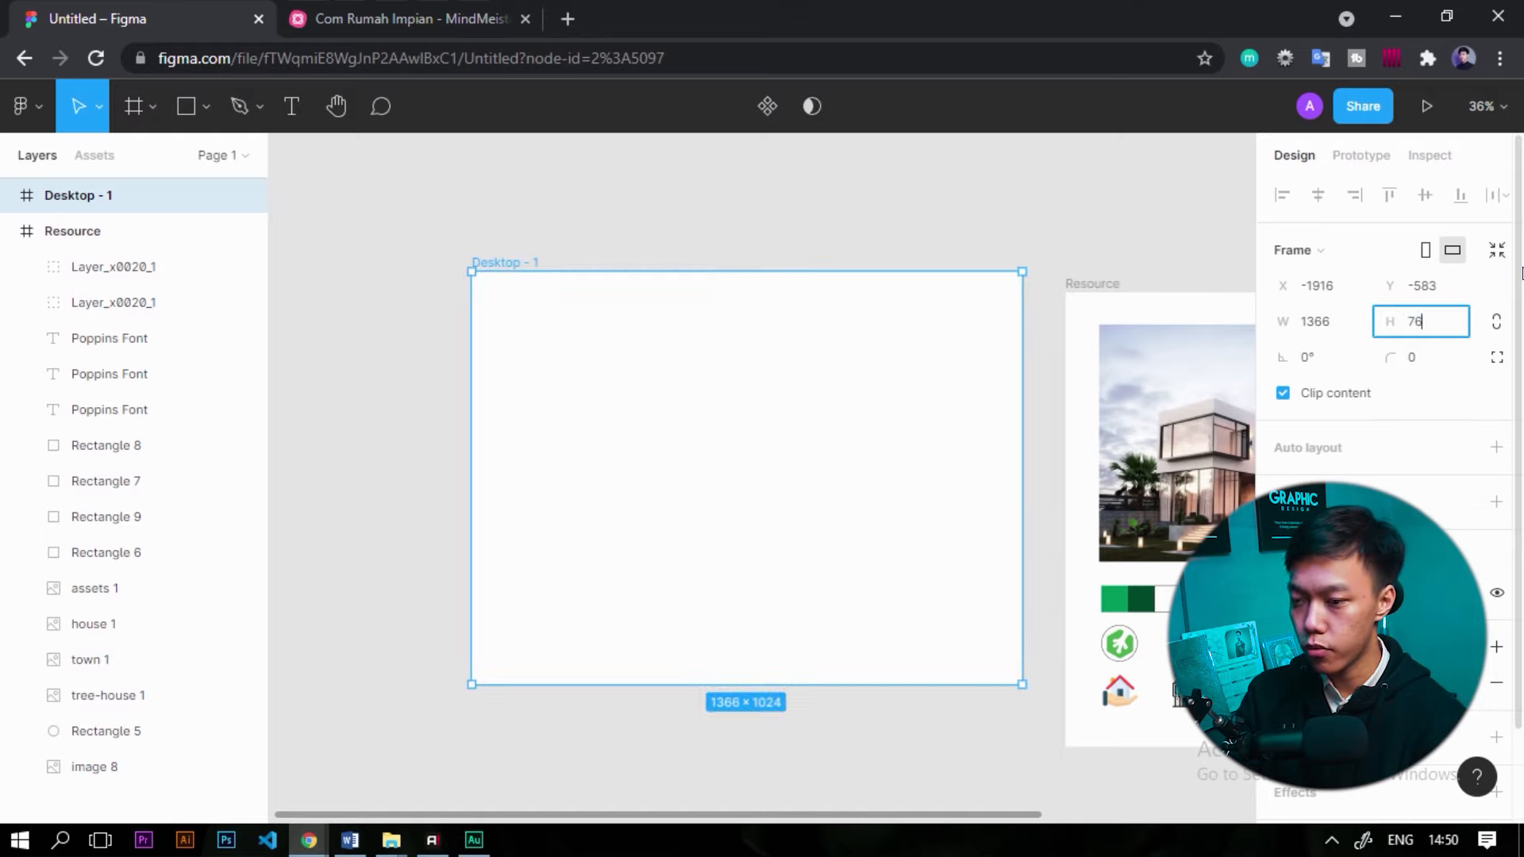
text(8)
key(Return)
click(978, 252)
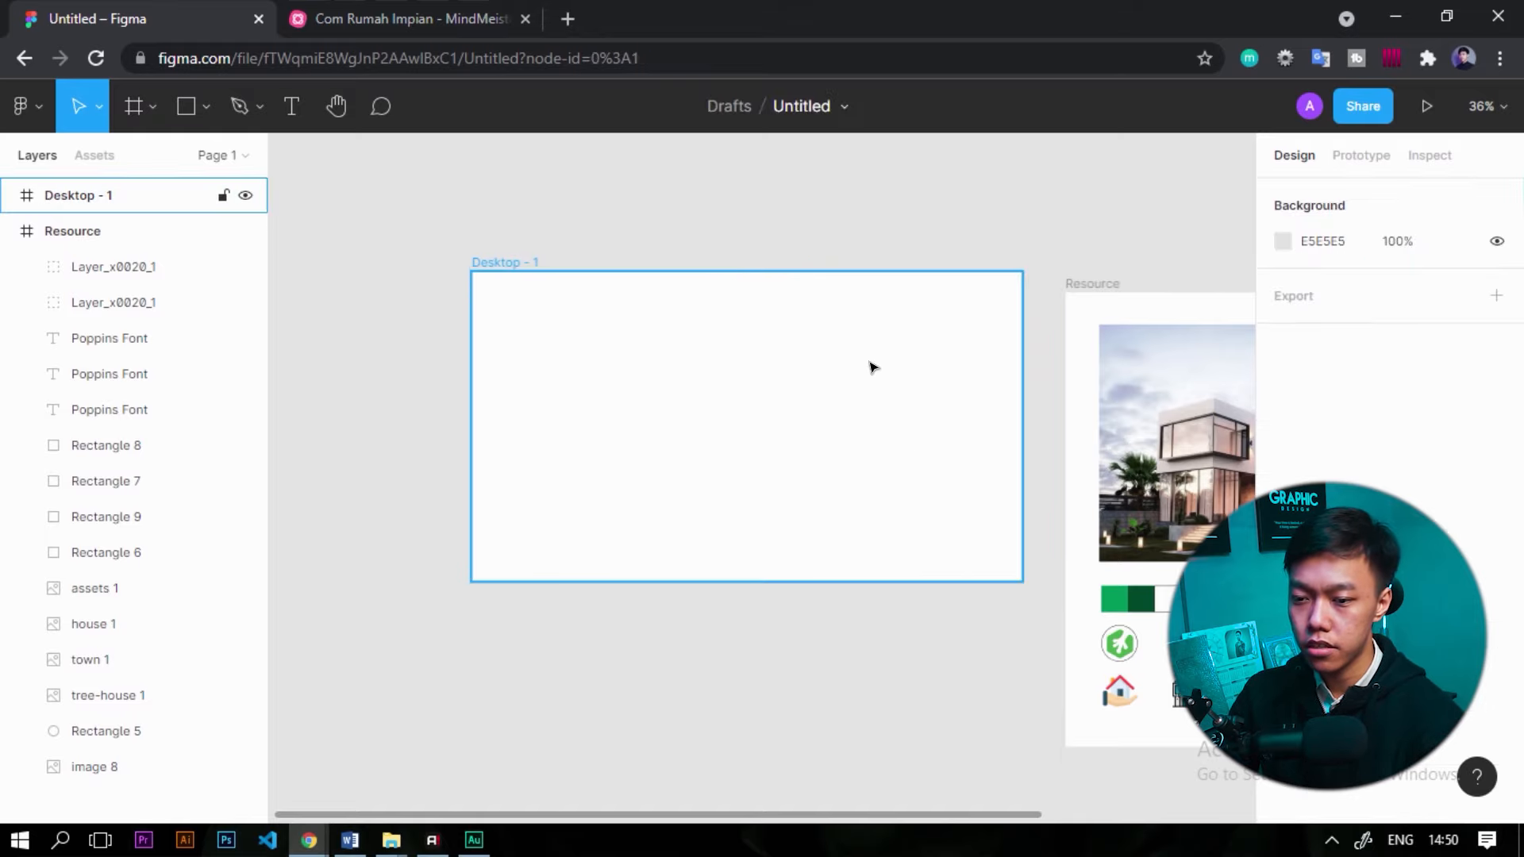
Extend the desktop frame slightly downward by moving its lower edge.
click(747, 433)
drag(746, 582, 746, 613)
click(747, 675)
Draw a full-width rectangle of about 1366 × 101 along the top of the desktop frame for the navbar.
drag(746, 445, 597, 450)
key(r)
mouse_move(317, 268)
mouse_down()
mouse_move(672, 410)
mouse_move(846, 367)
mouse_move(868, 317)
mouse_up()
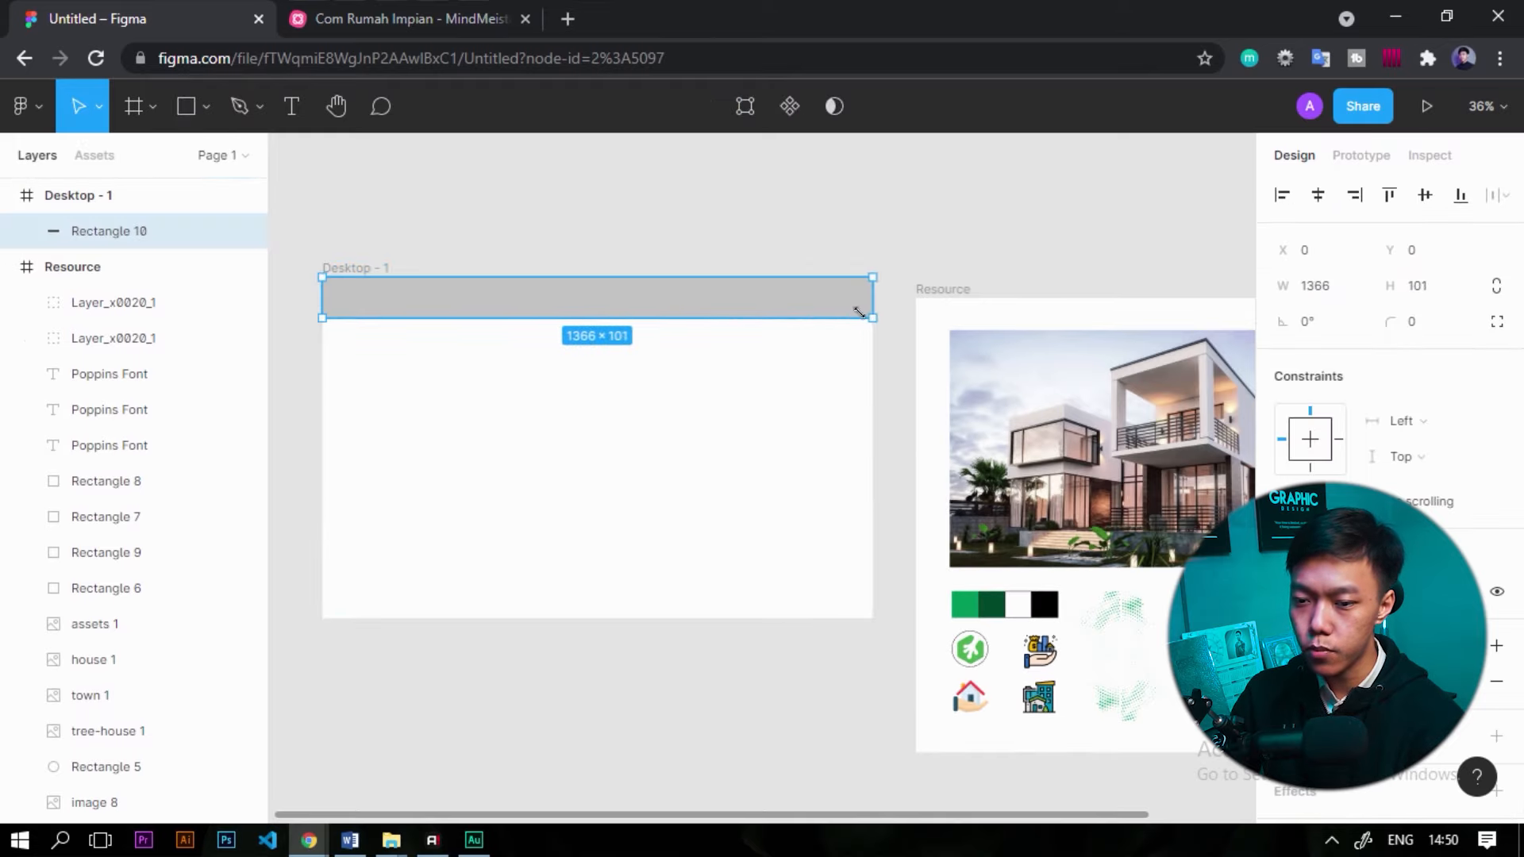
click(409, 332)
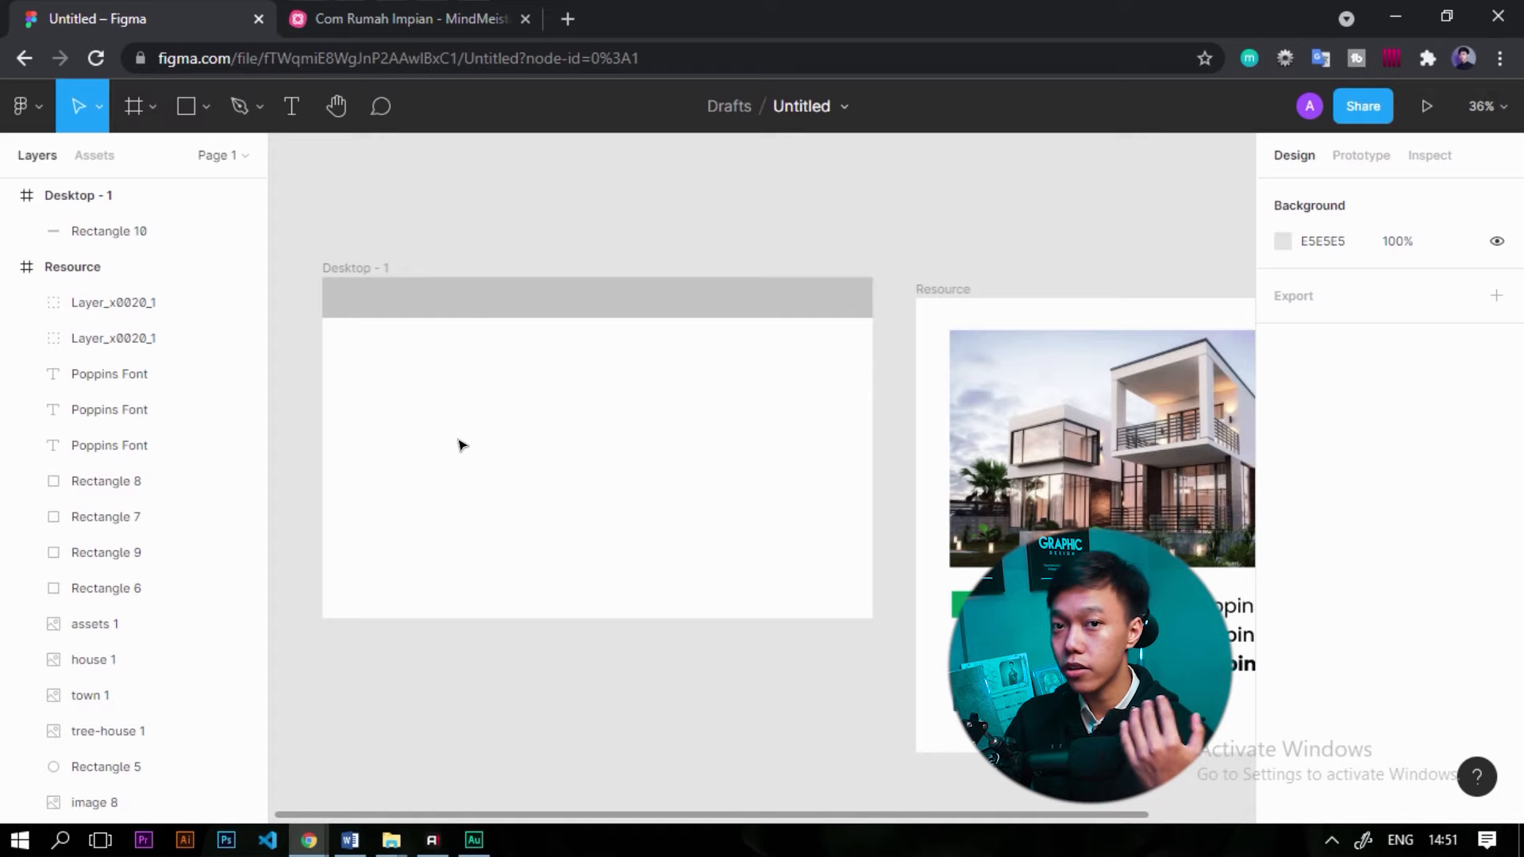
Rename the desktop frame as RumahImpian.com.
click(372, 268)
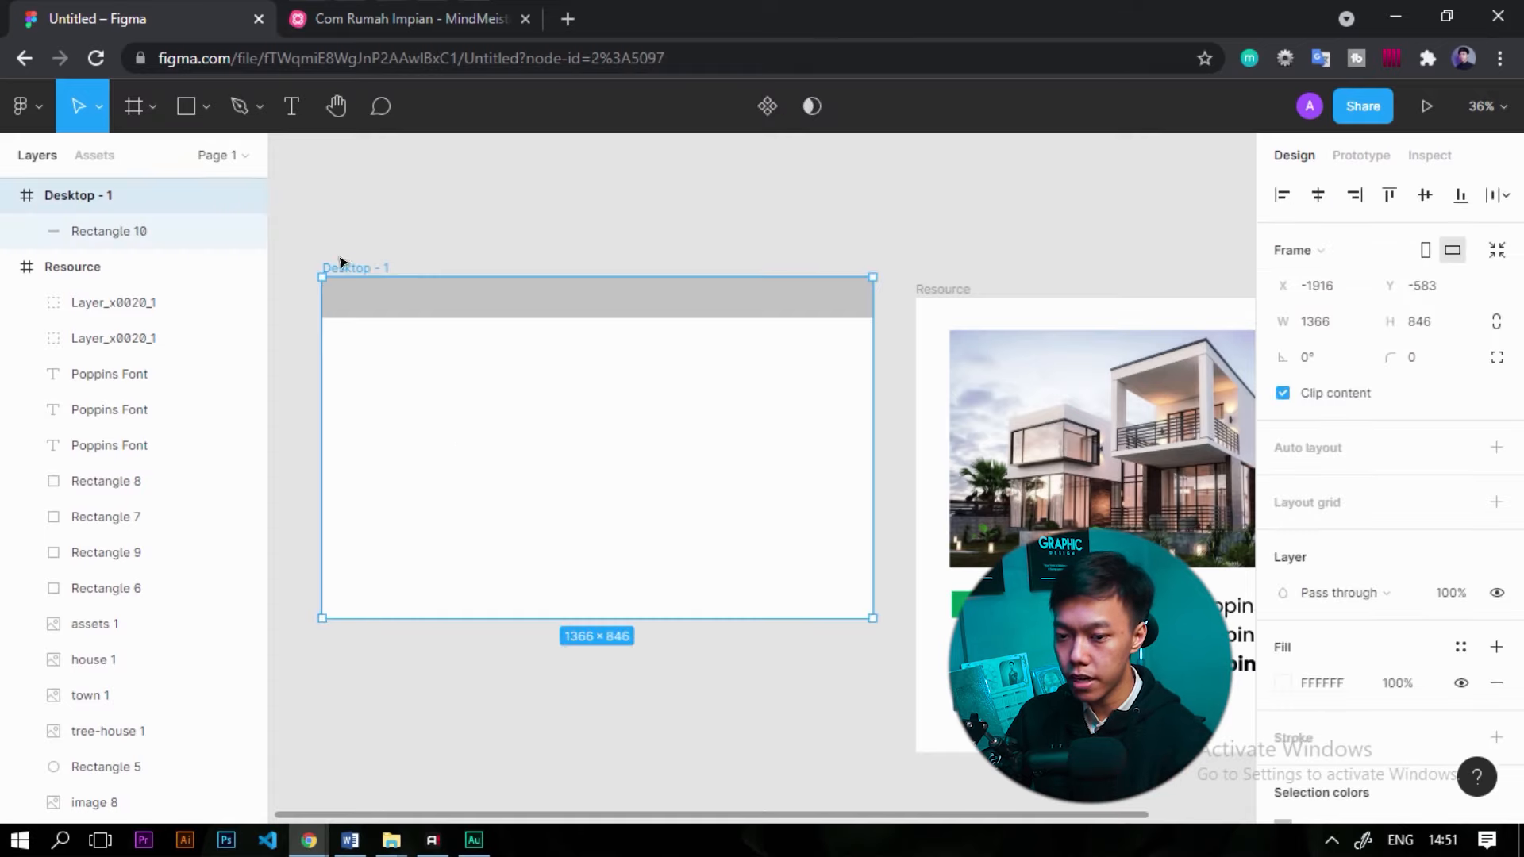
key(ctrl+r)
text(Rumah Impian.com)
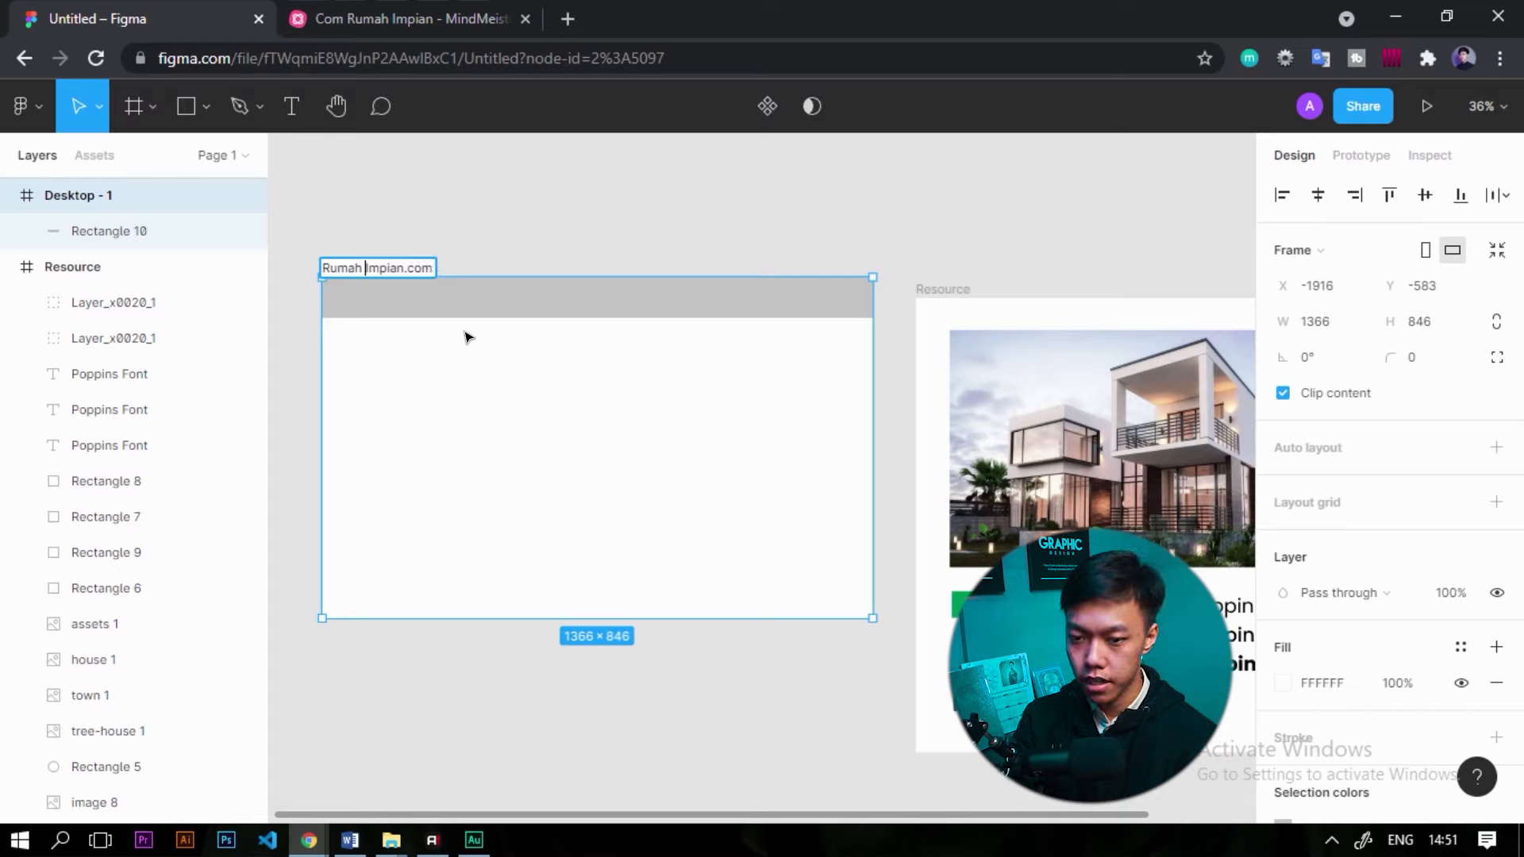
key(BackSpace)
key(Return)
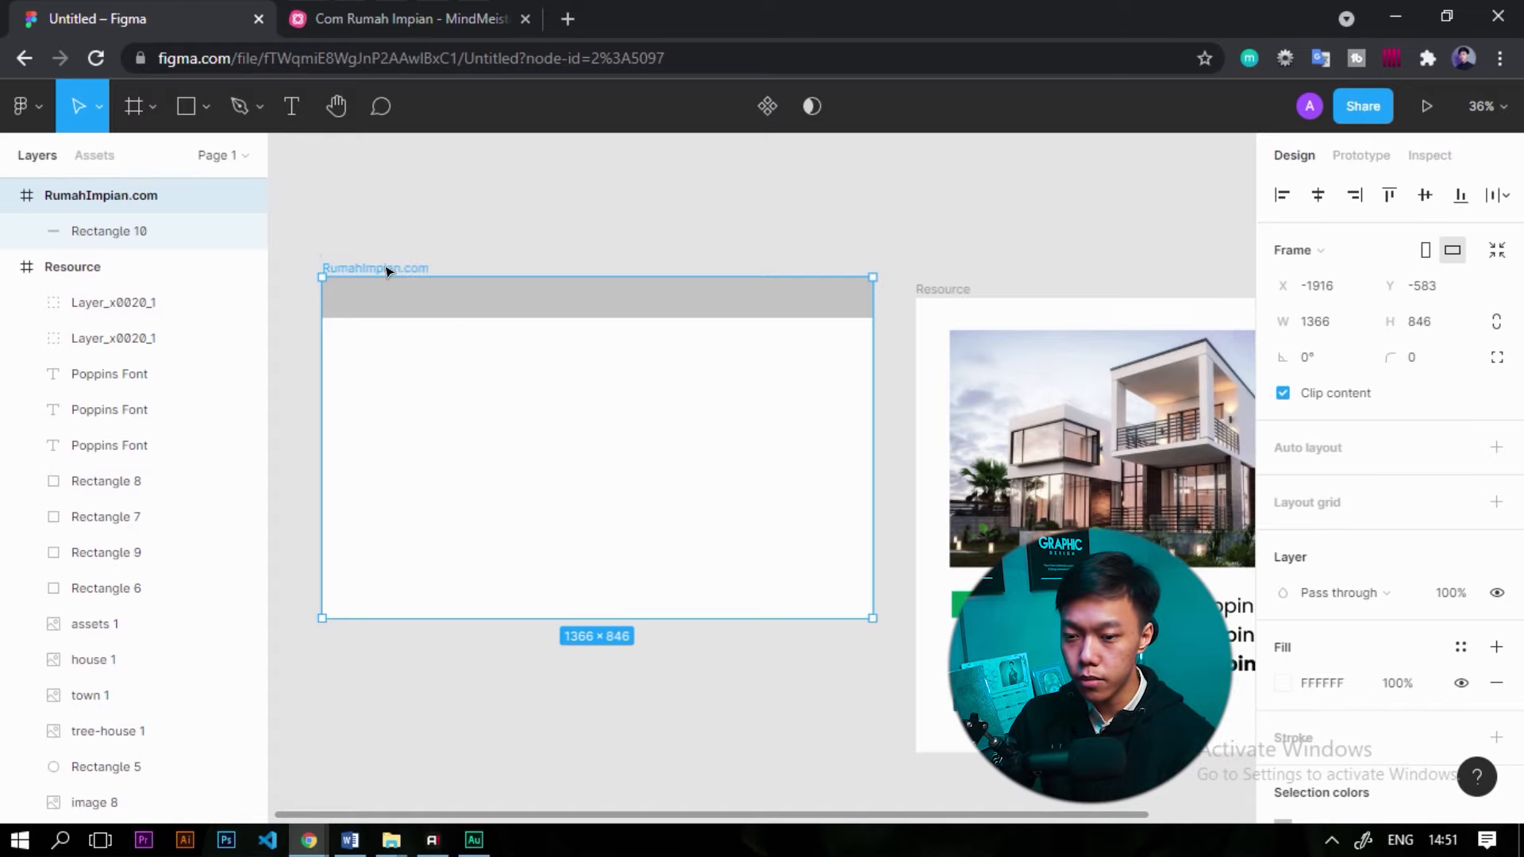
click(725, 534)
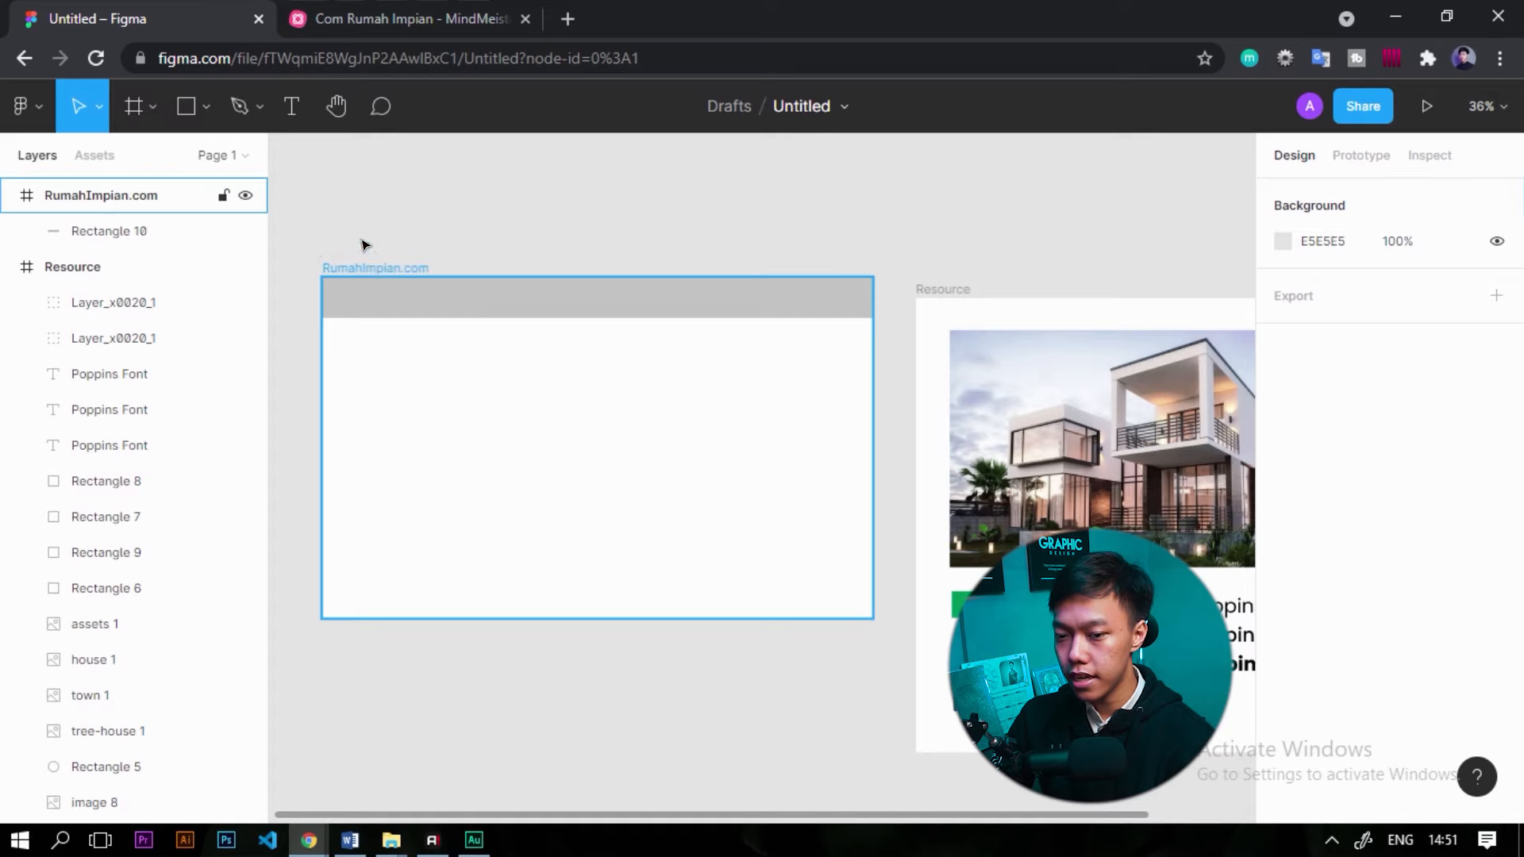
Add a layout grid to the RumahImpian.com frame.
click(375, 266)
scroll(1366, 619, down, 3)
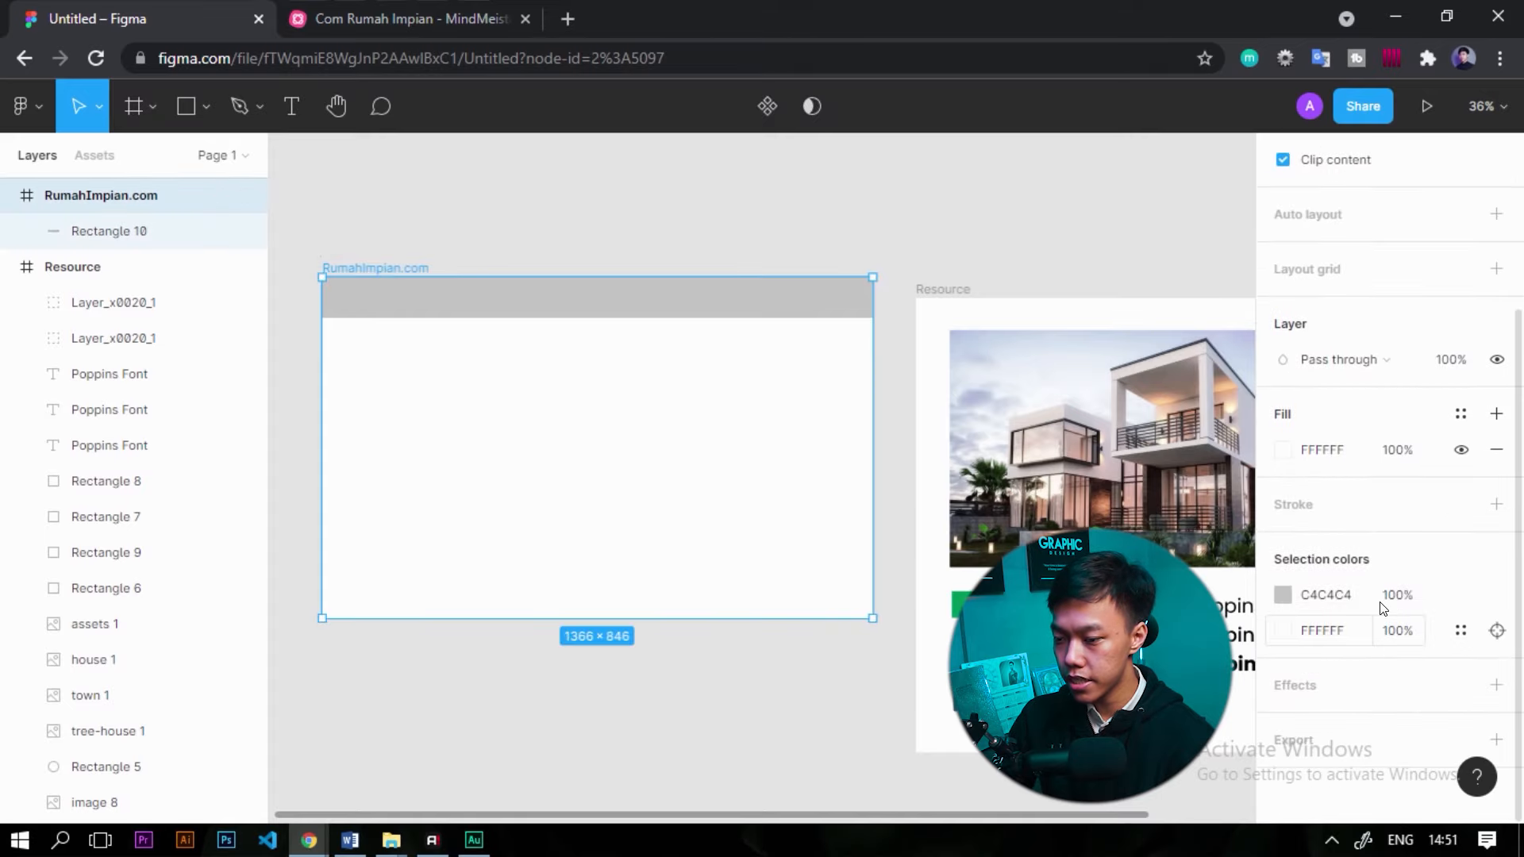
scroll(1326, 627, up, 3)
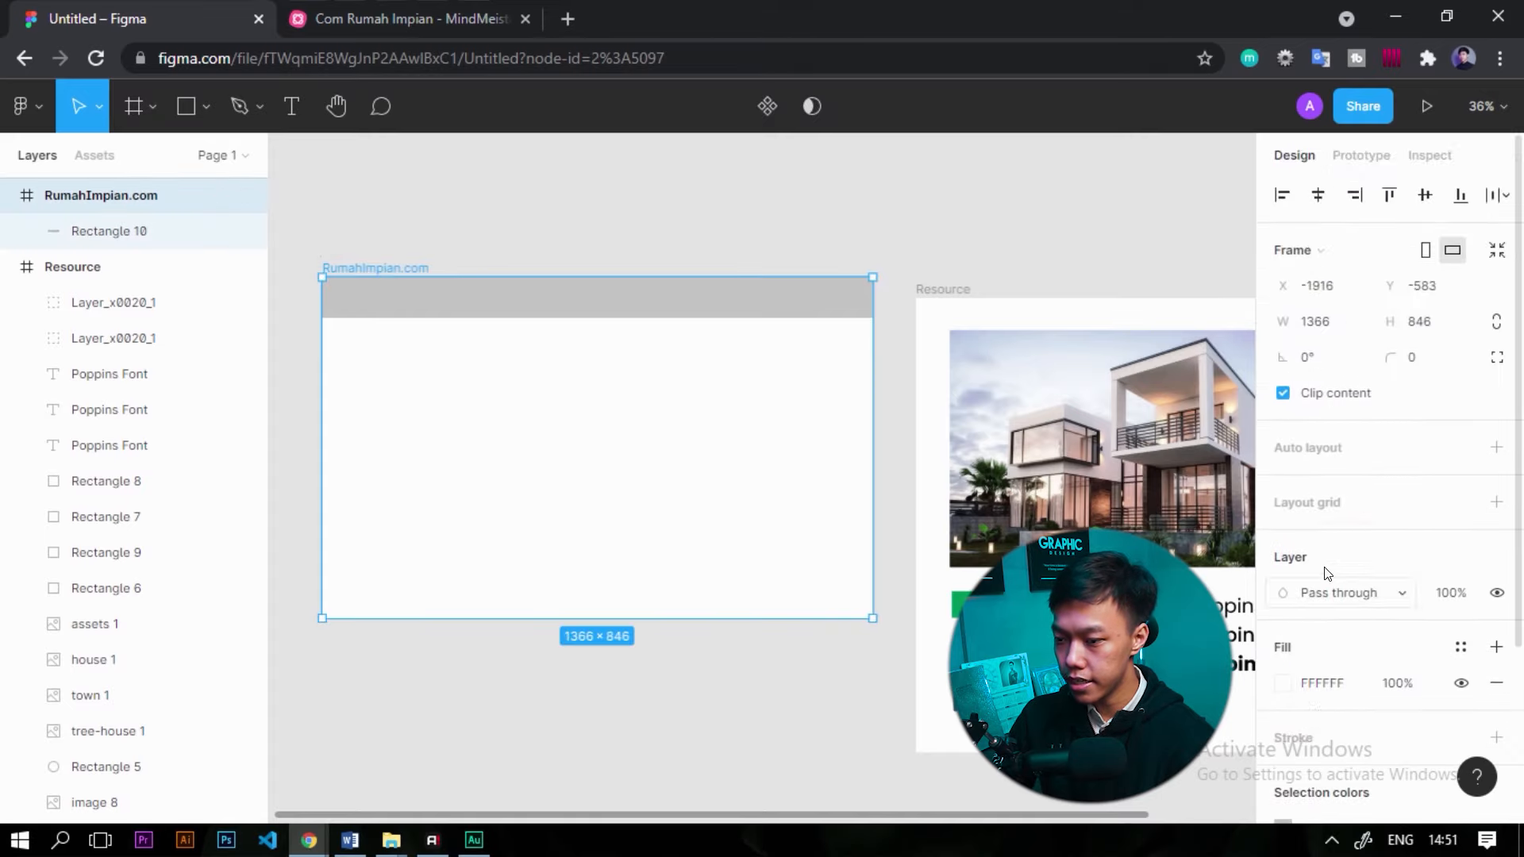
click(1497, 502)
scroll(408, 344, up, 5)
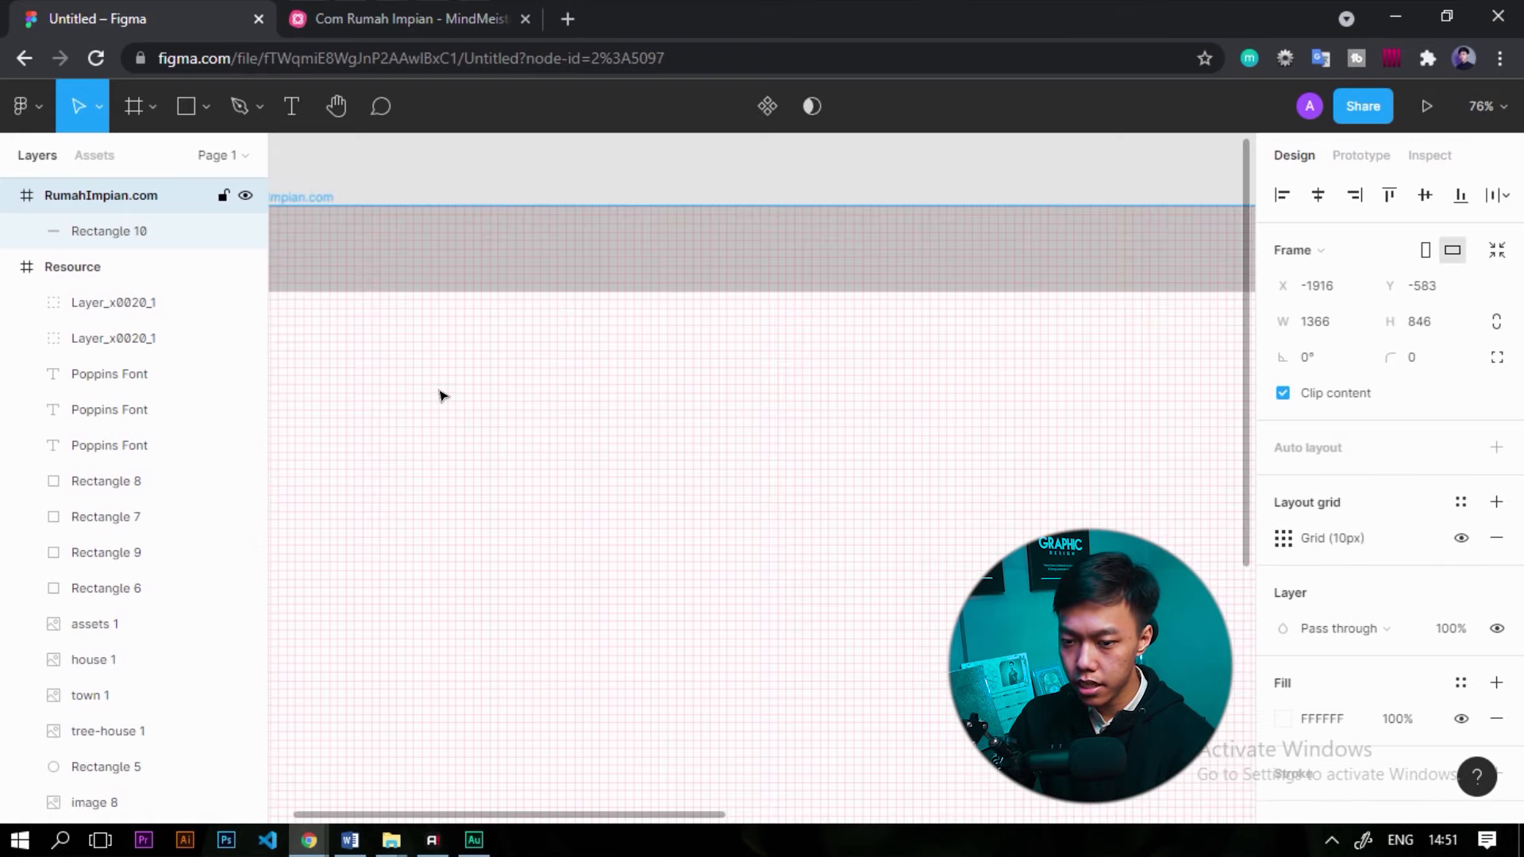
scroll(719, 459, down, 4)
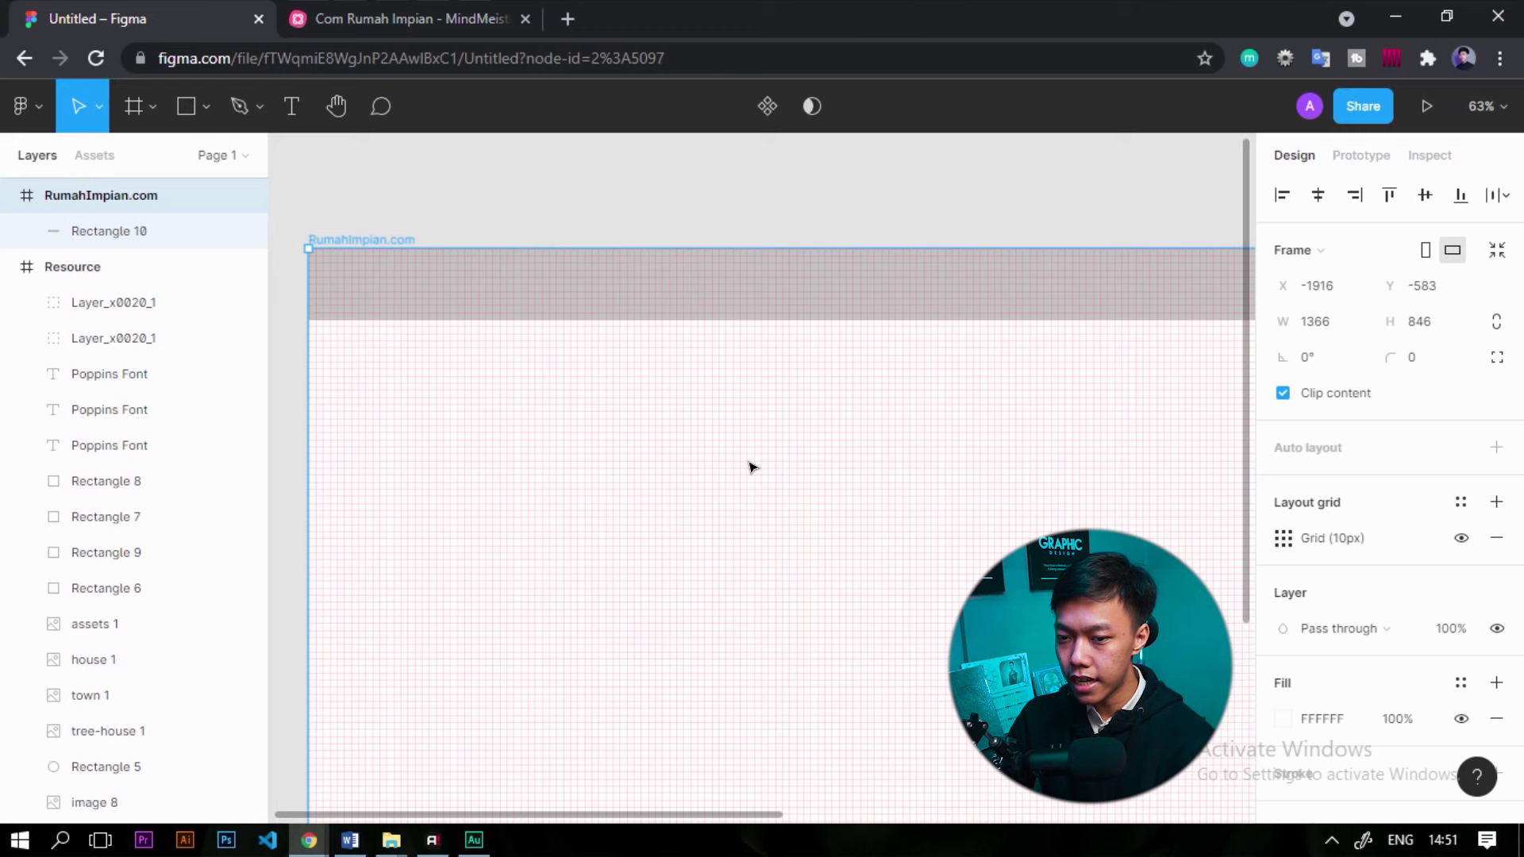
scroll(753, 467, down, 3)
drag(820, 585, 800, 511)
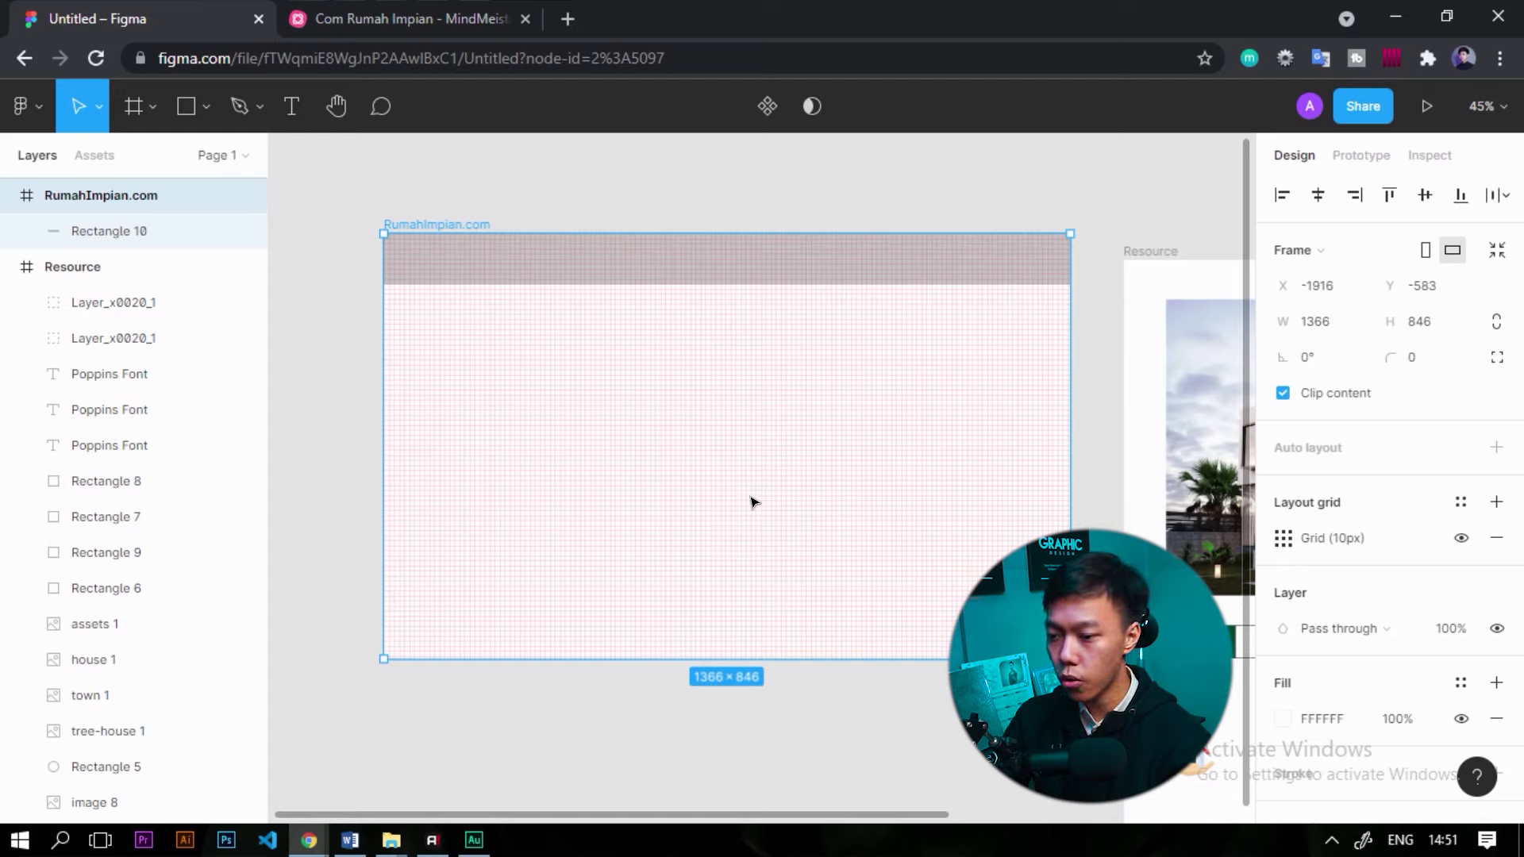
Change the frame's layout grid to columns with a count of 12.
click(1284, 540)
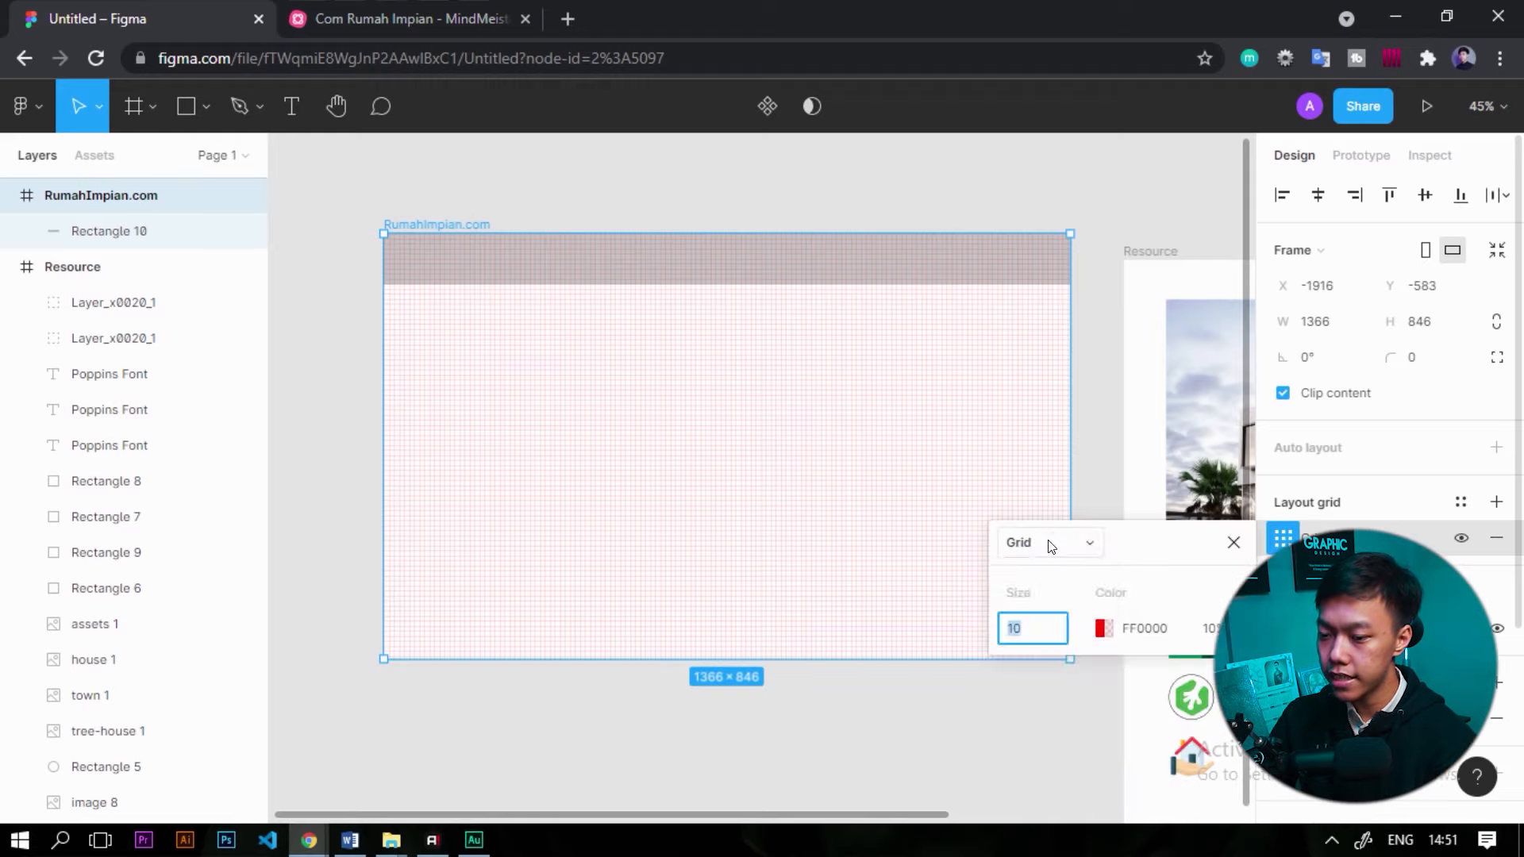
click(1052, 545)
click(1049, 565)
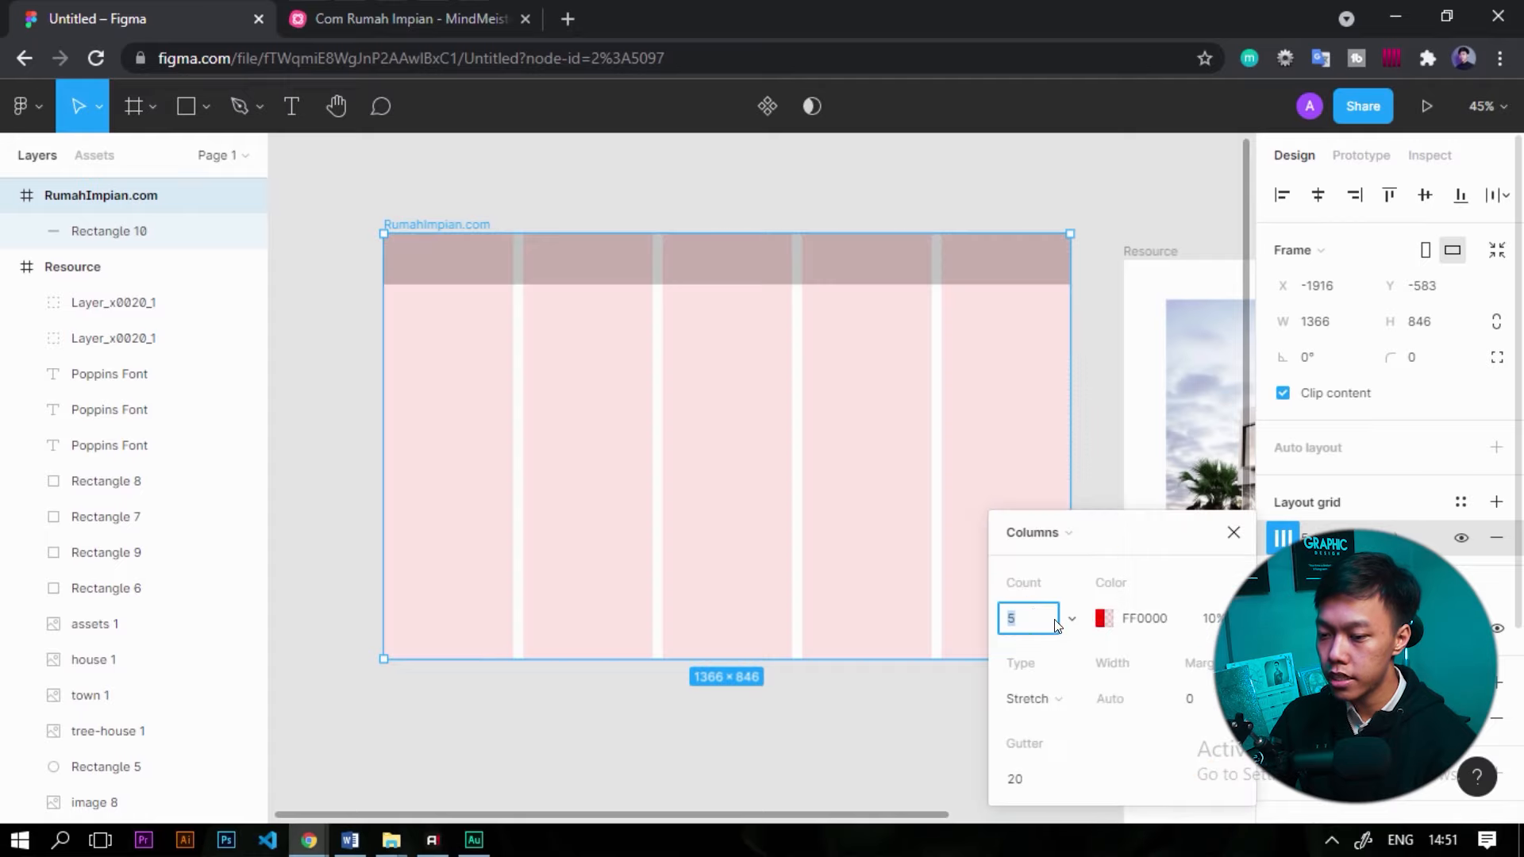
text(12)
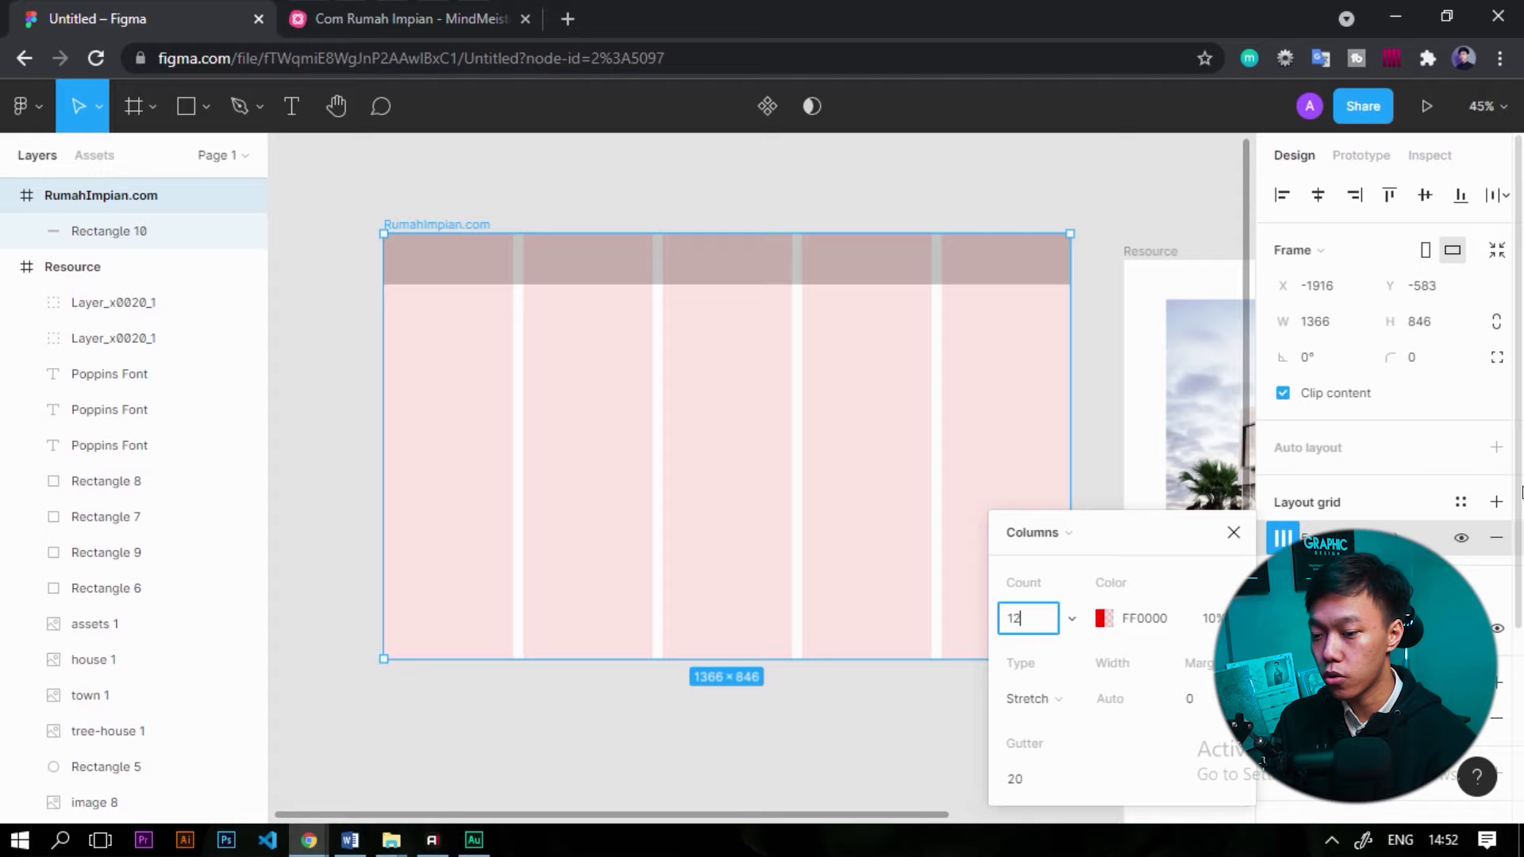
key(Tab)
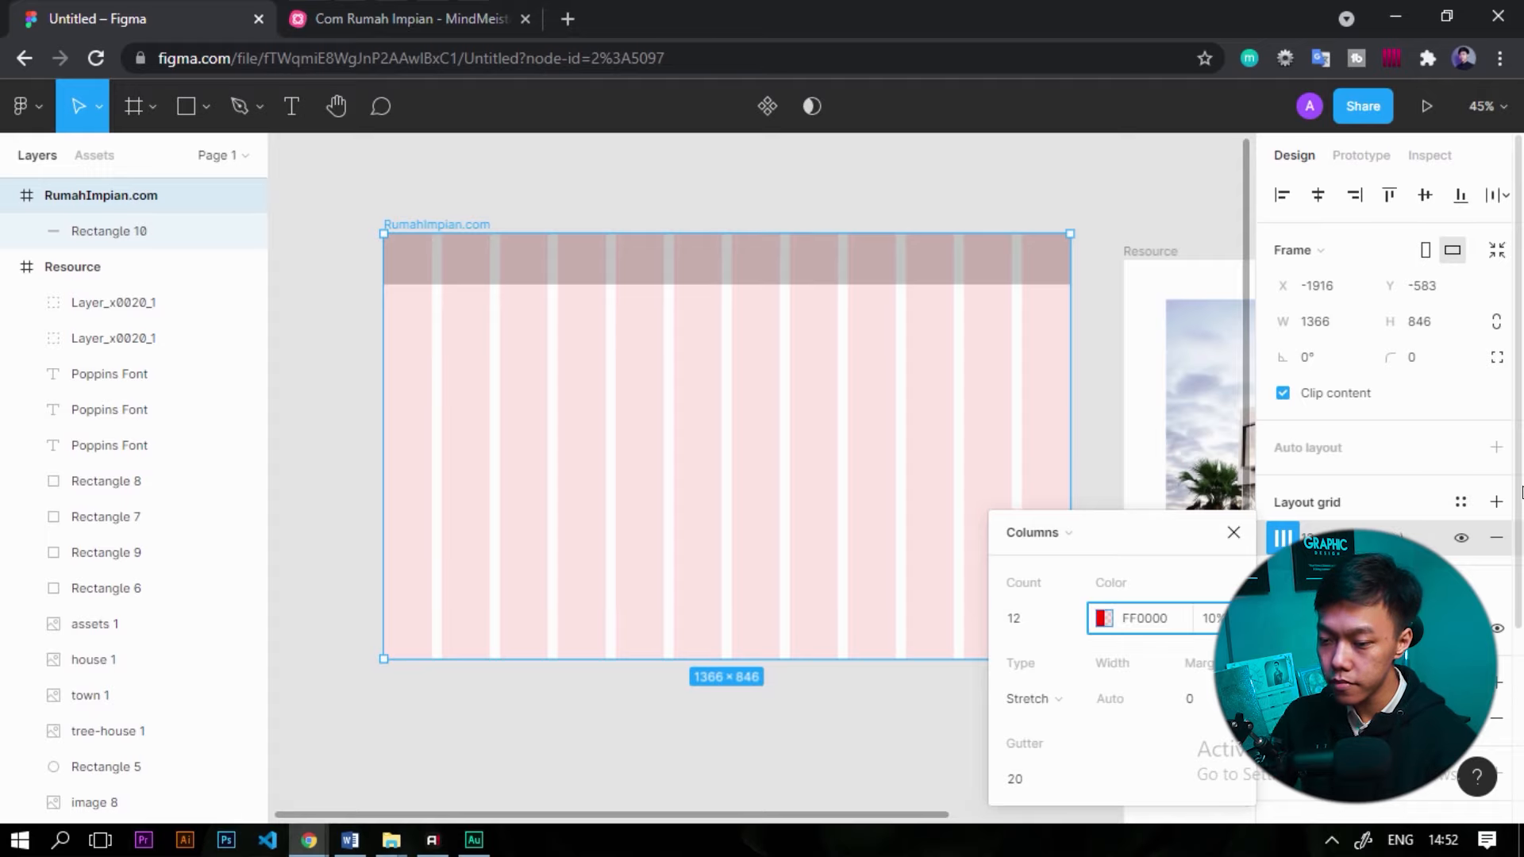
Center the column grid, set its column width to 80, and close the grid settings.
click(1049, 700)
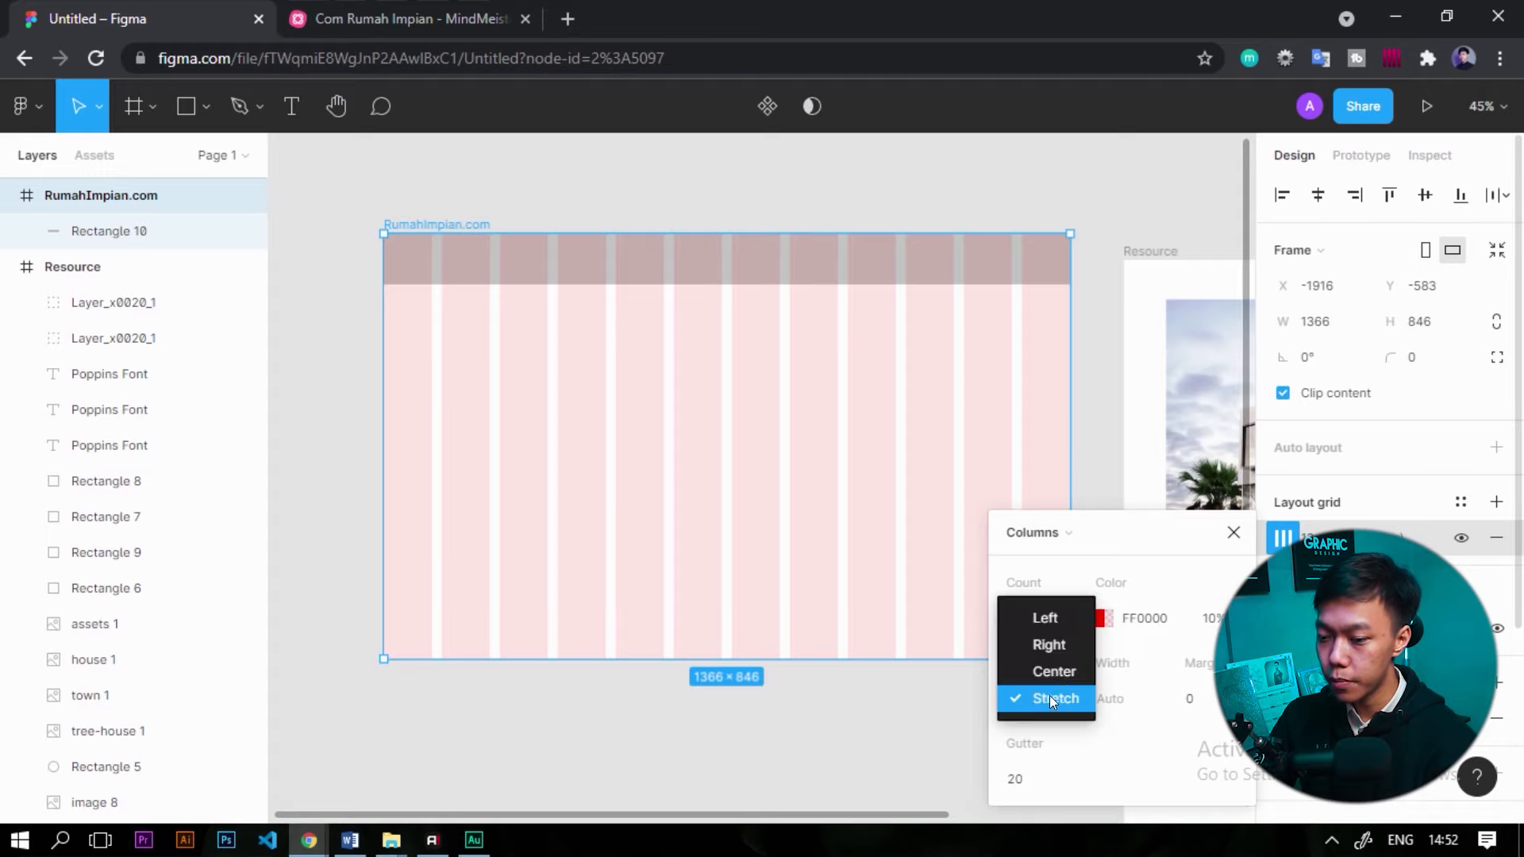
click(1056, 669)
click(1105, 698)
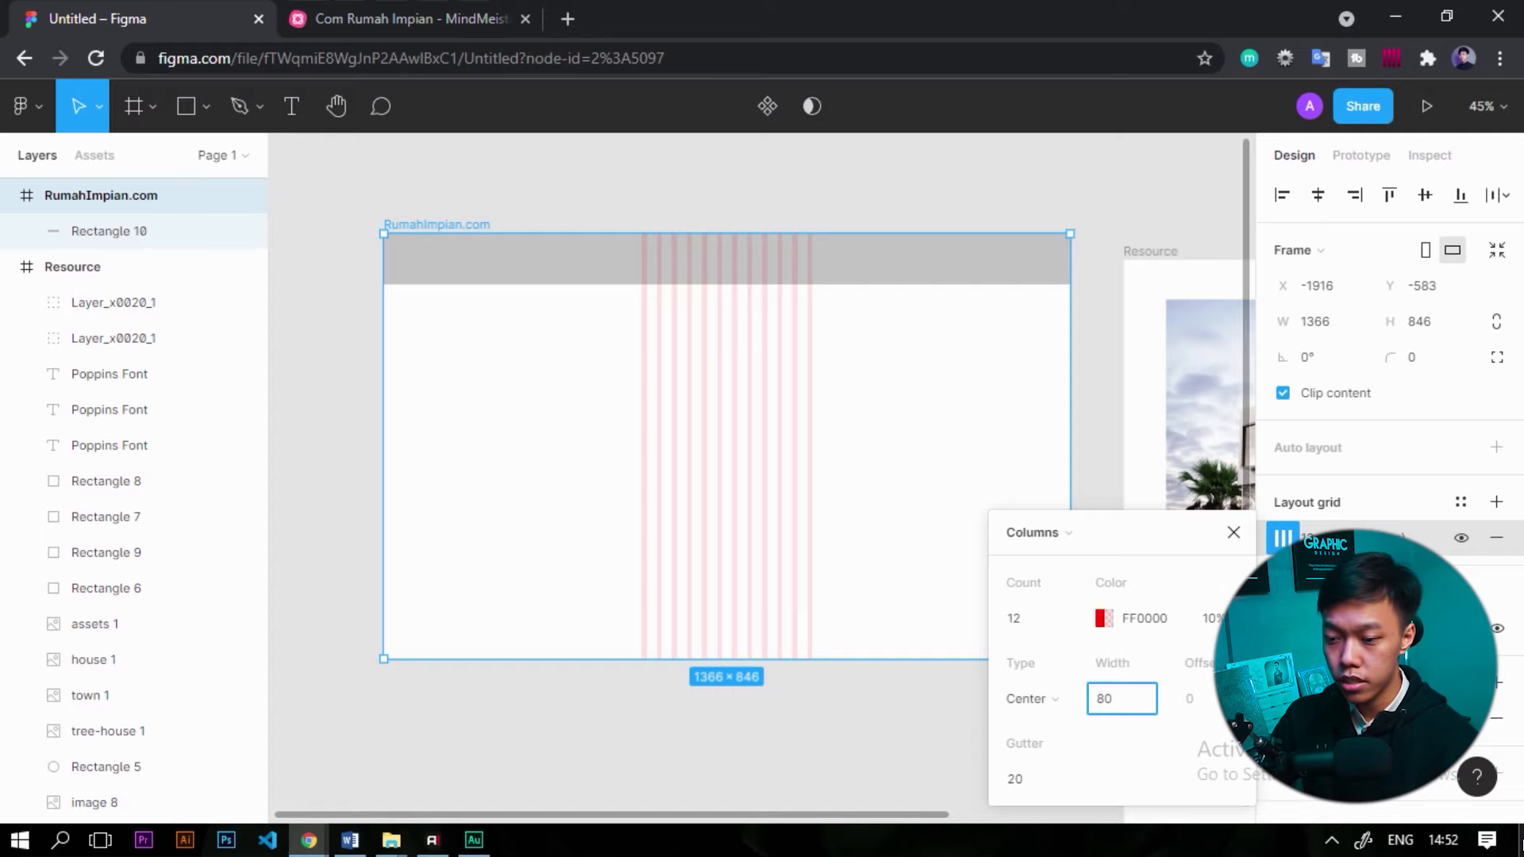
key(Tab)
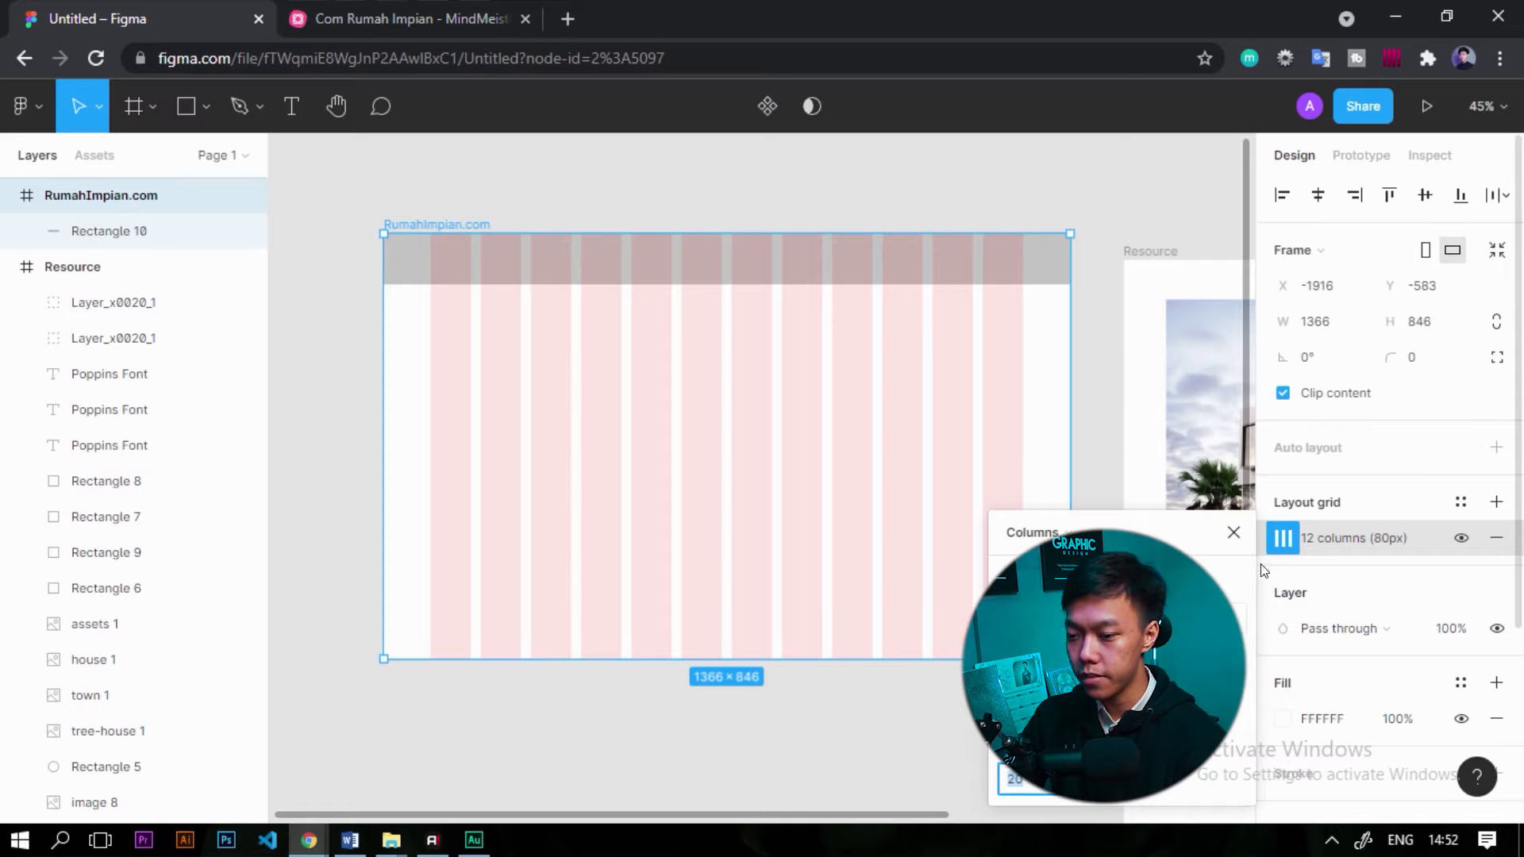
click(1234, 533)
click(386, 148)
Group the green logo icon with its surrounding circle in the Resource frame.
scroll(401, 226, up, 5)
scroll(555, 432, down, 5)
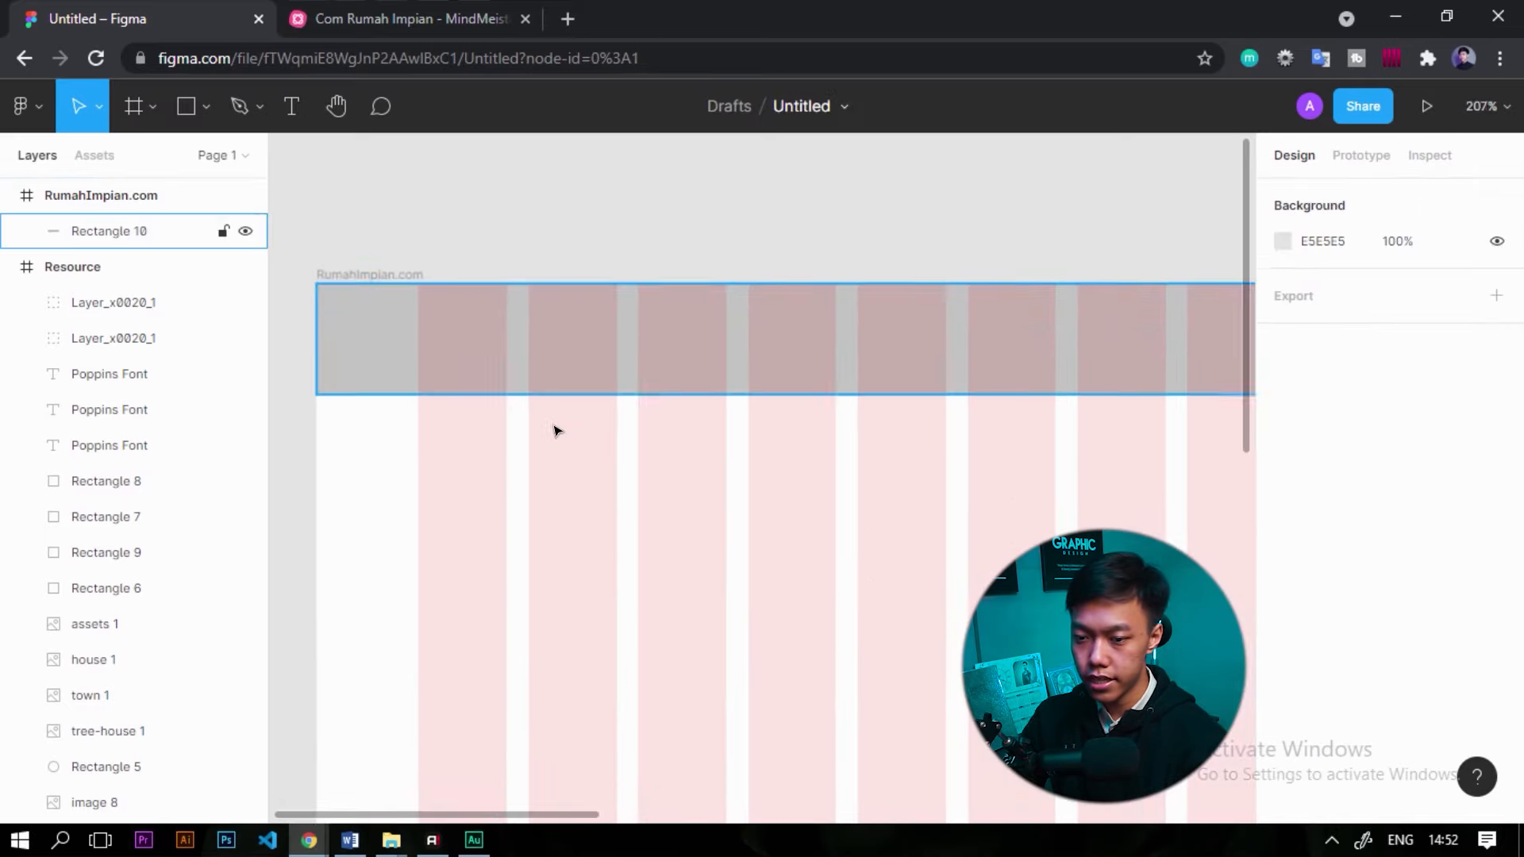
scroll(615, 406, up, 2)
click(626, 401)
click(699, 522)
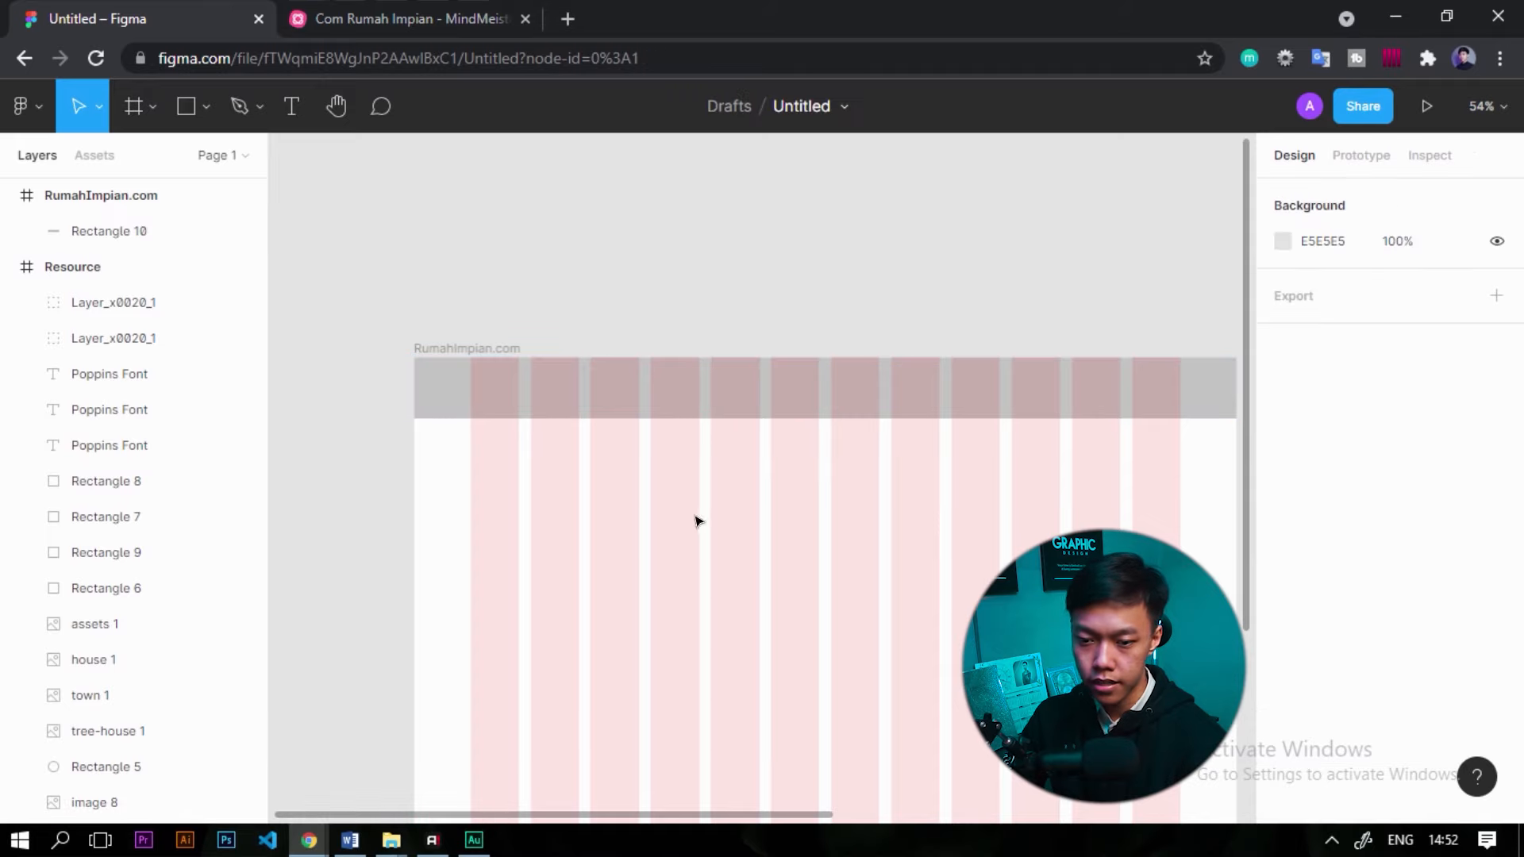
scroll(578, 510, down, 5)
scroll(698, 477, down, 2)
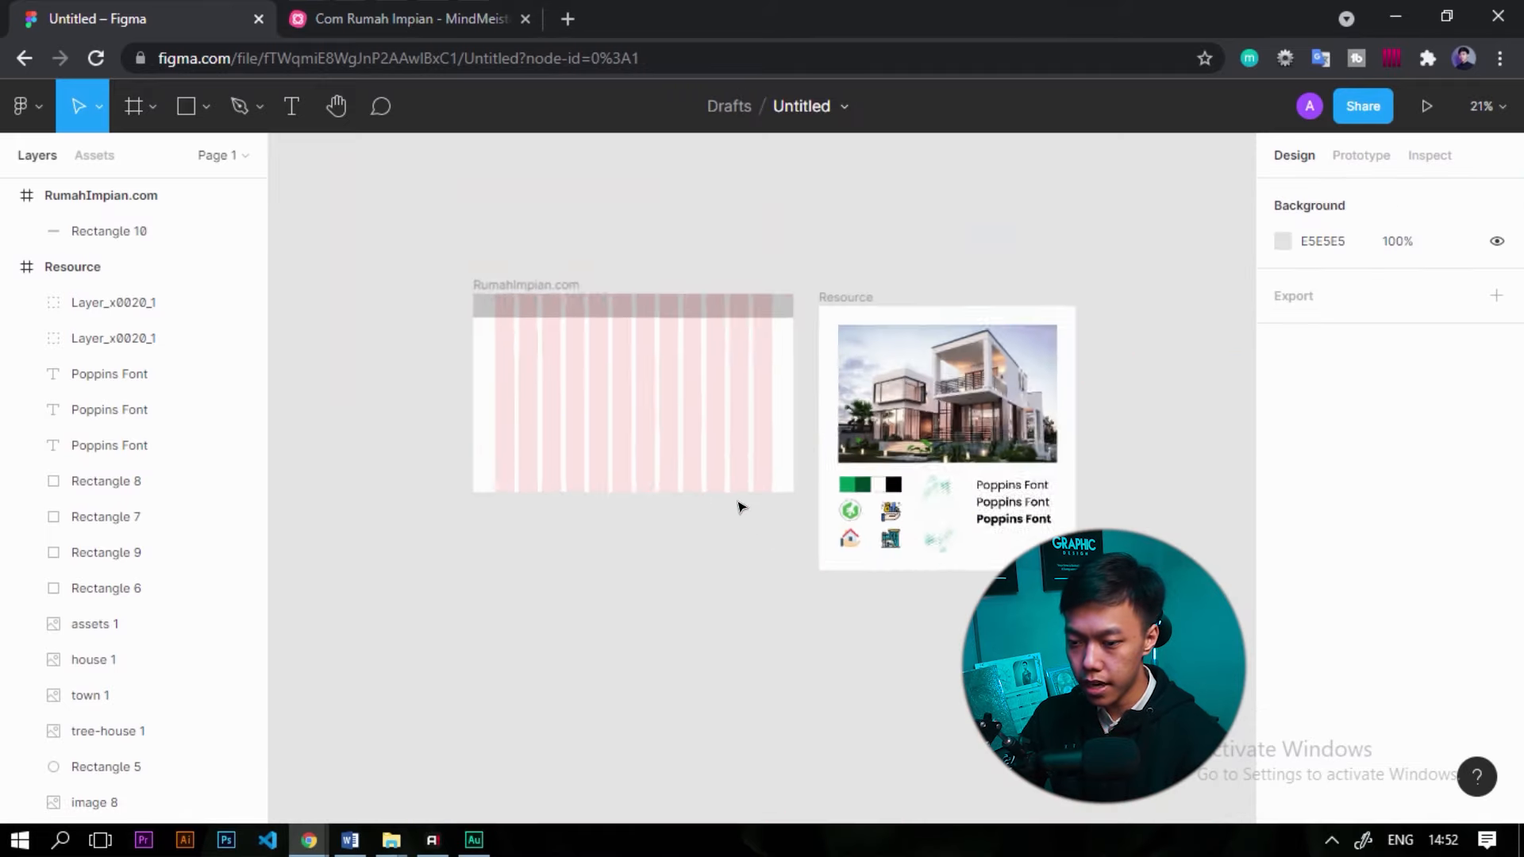
scroll(794, 532, up, 6)
drag(840, 520, 1048, 516)
key(ctrl+g)
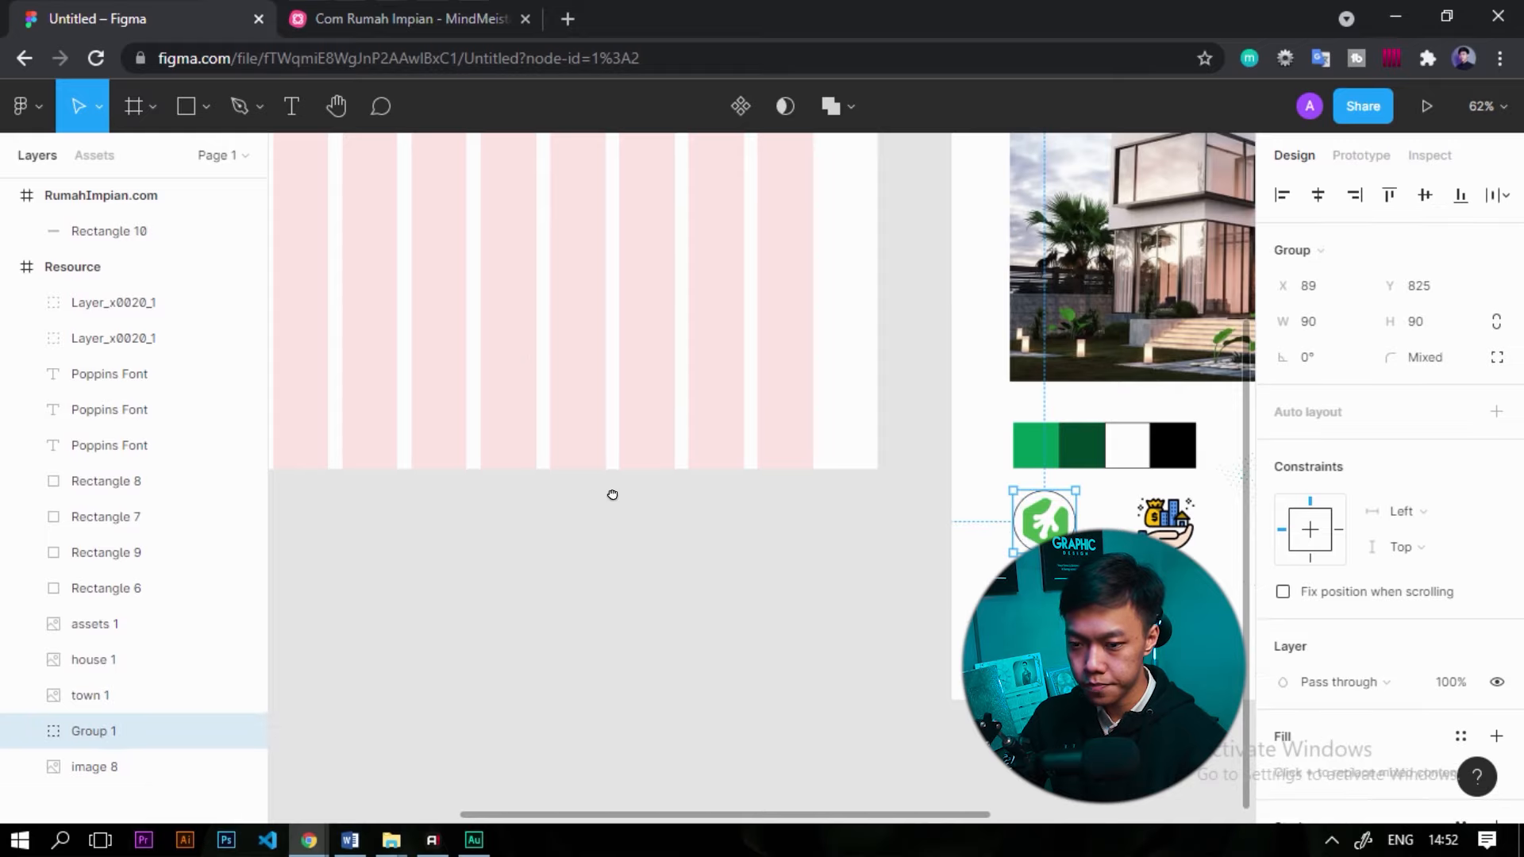
Paste a copy of the grouped logo into the RumahImpian.com frame and place it over the navbar's first grid column.
drag(525, 339, 674, 516)
click(517, 367)
click(537, 426)
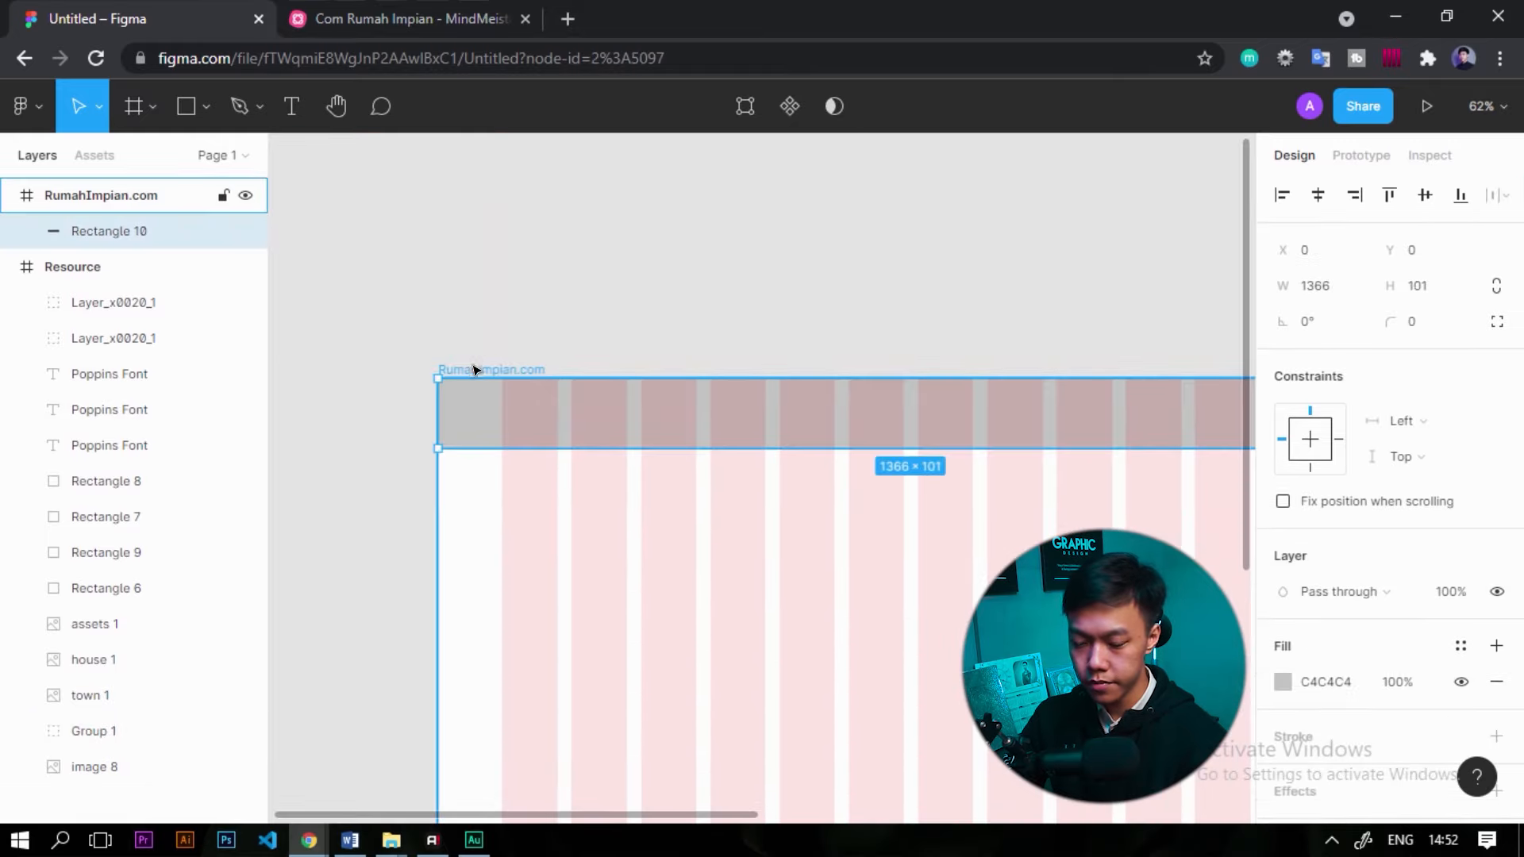
key(ctrl+v)
drag(530, 717, 544, 157)
scroll(545, 303, up, 3)
scroll(527, 423, up, 5)
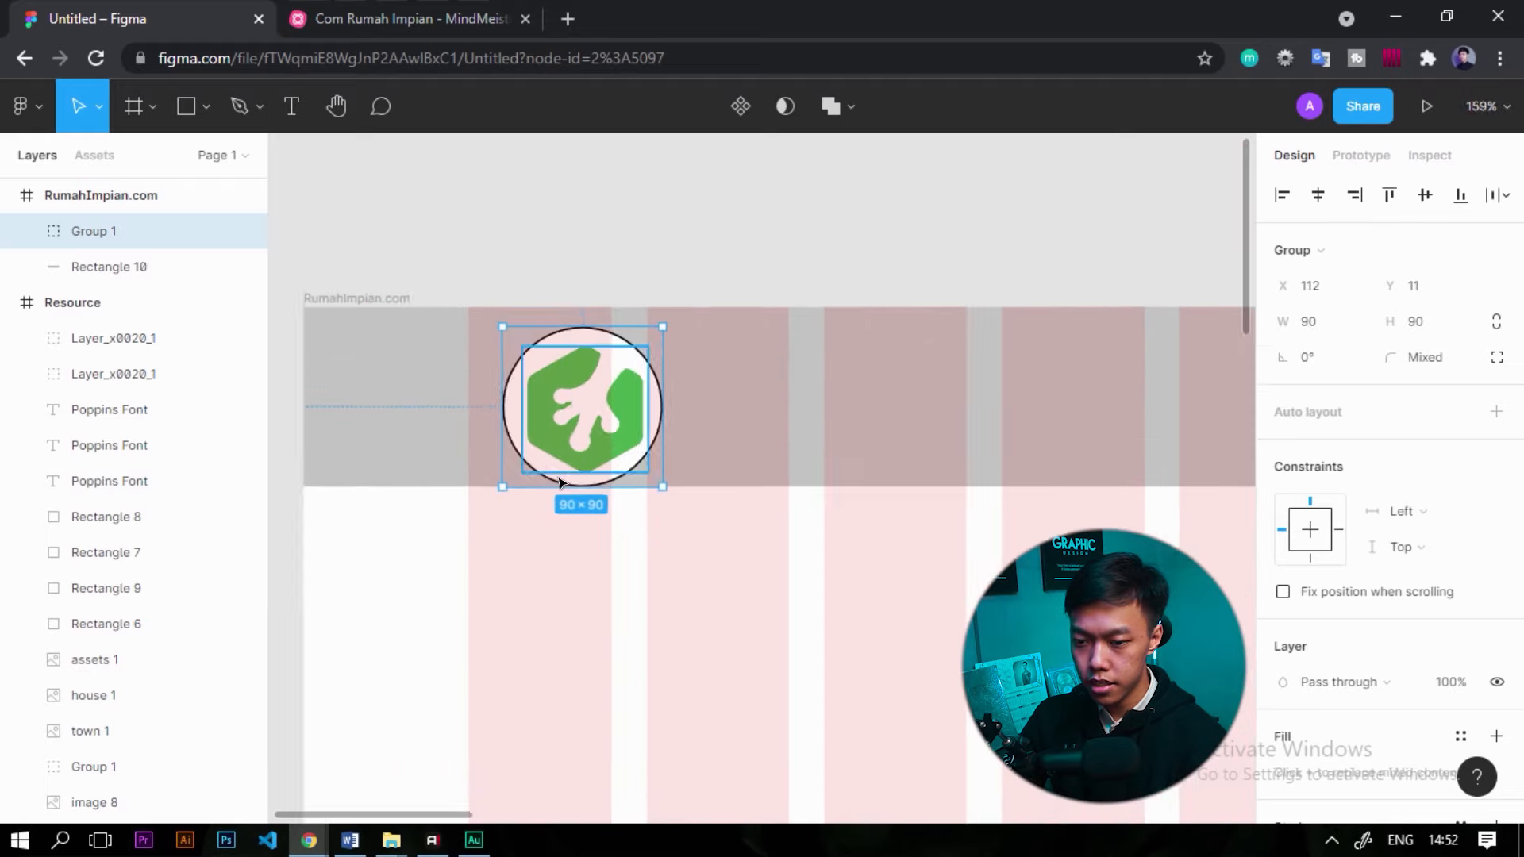
Scale the navbar logo down to about 47 × 47 and align it with the first column's left edge.
drag(671, 486, 524, 401)
click(547, 500)
click(503, 384)
click(445, 262)
Add the text "Rumah Impian" to the right of the navbar logo.
click(289, 118)
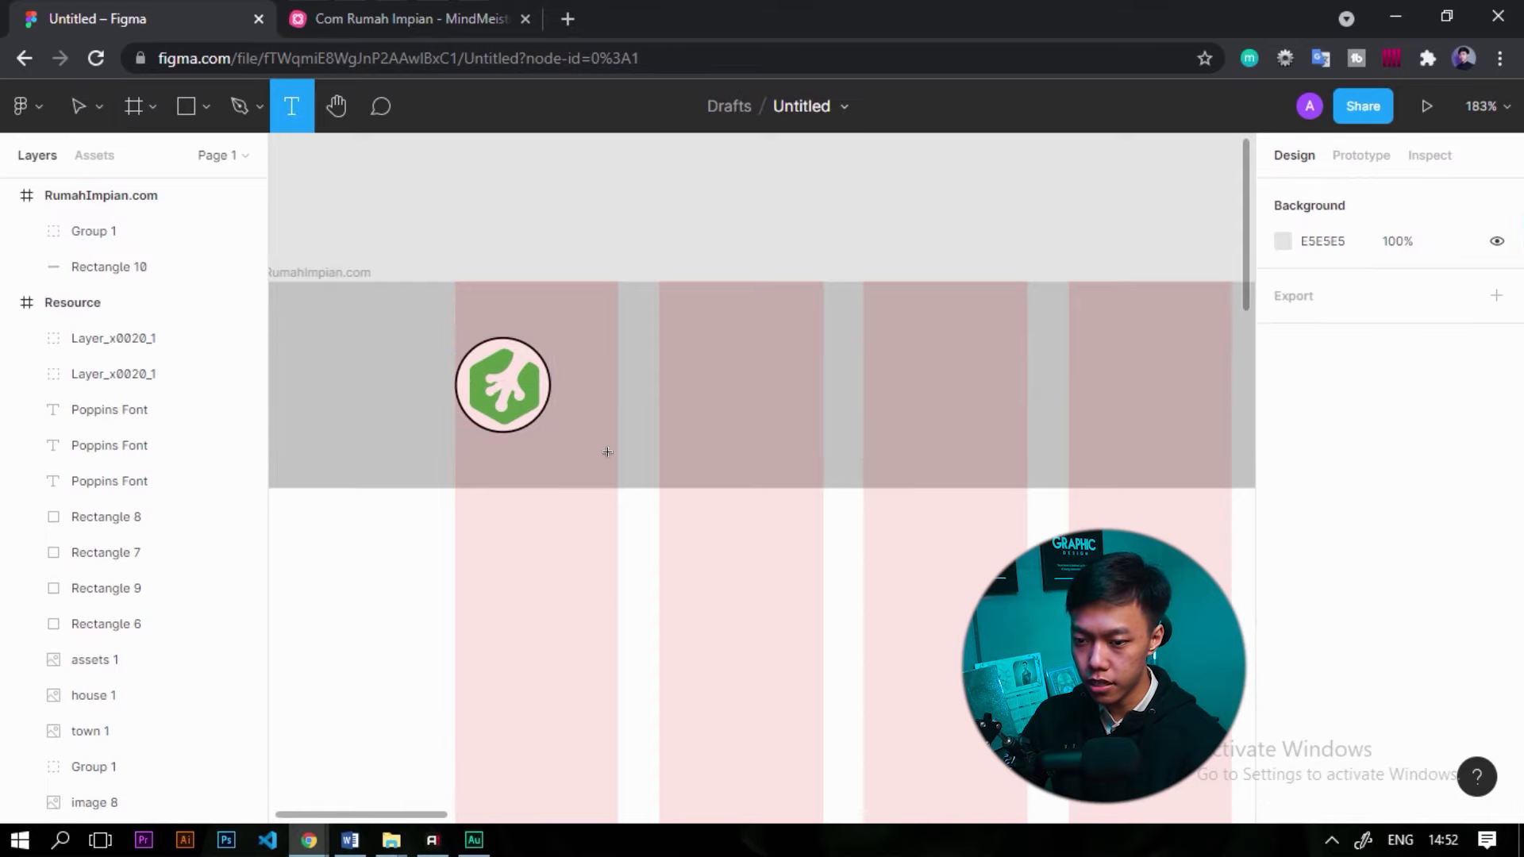
click(612, 391)
text(Ru)
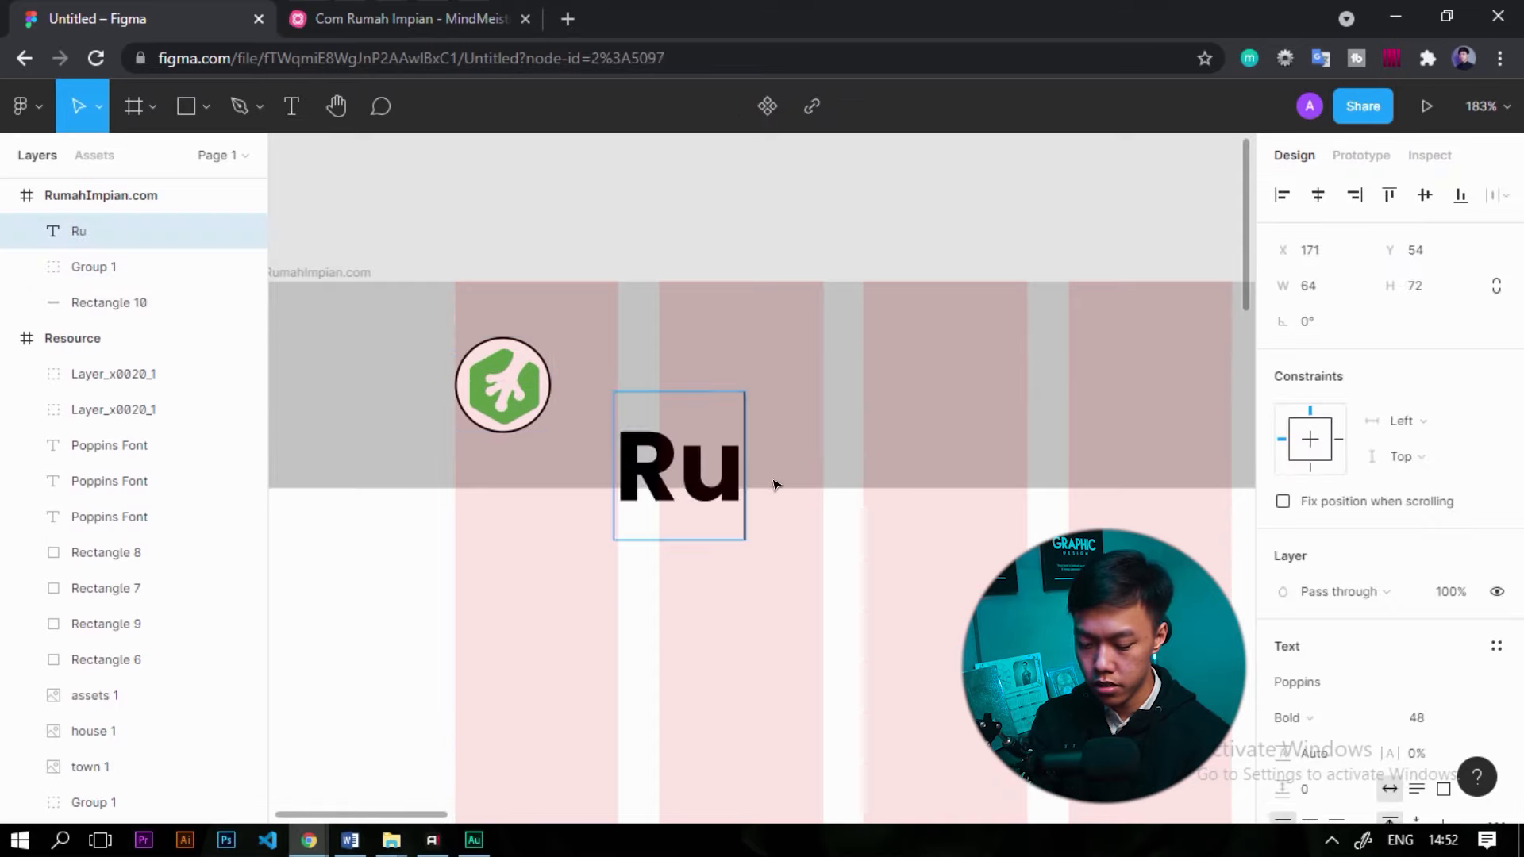
text(mah Impian)
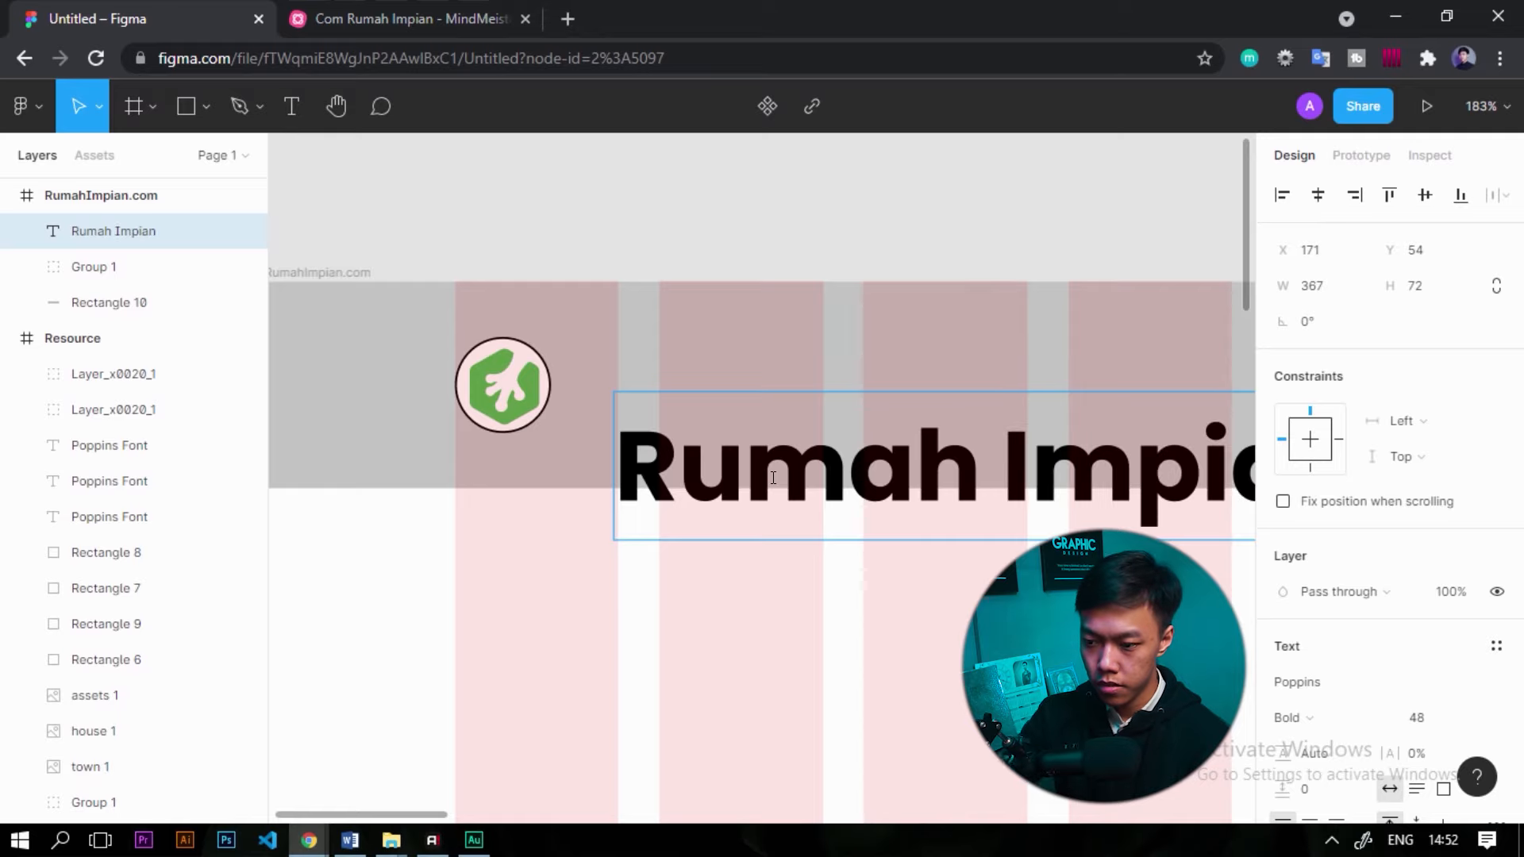
Set the Rumah Impian text's font size to 20 and move it beside the logo, level with the logo's center.
key(ctrl+a)
click(1421, 722)
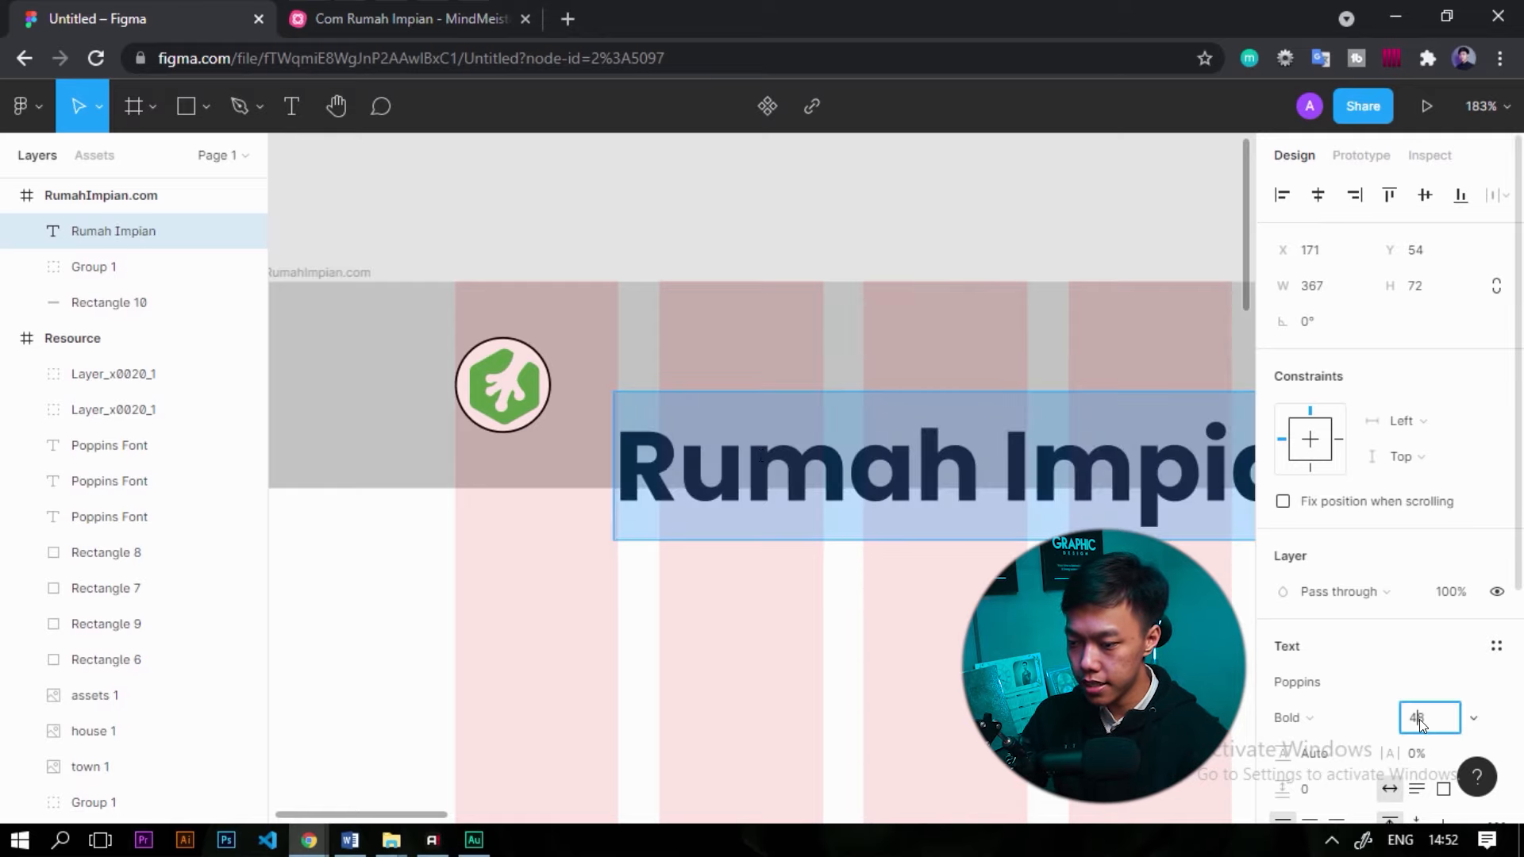
text(20)
key(Return)
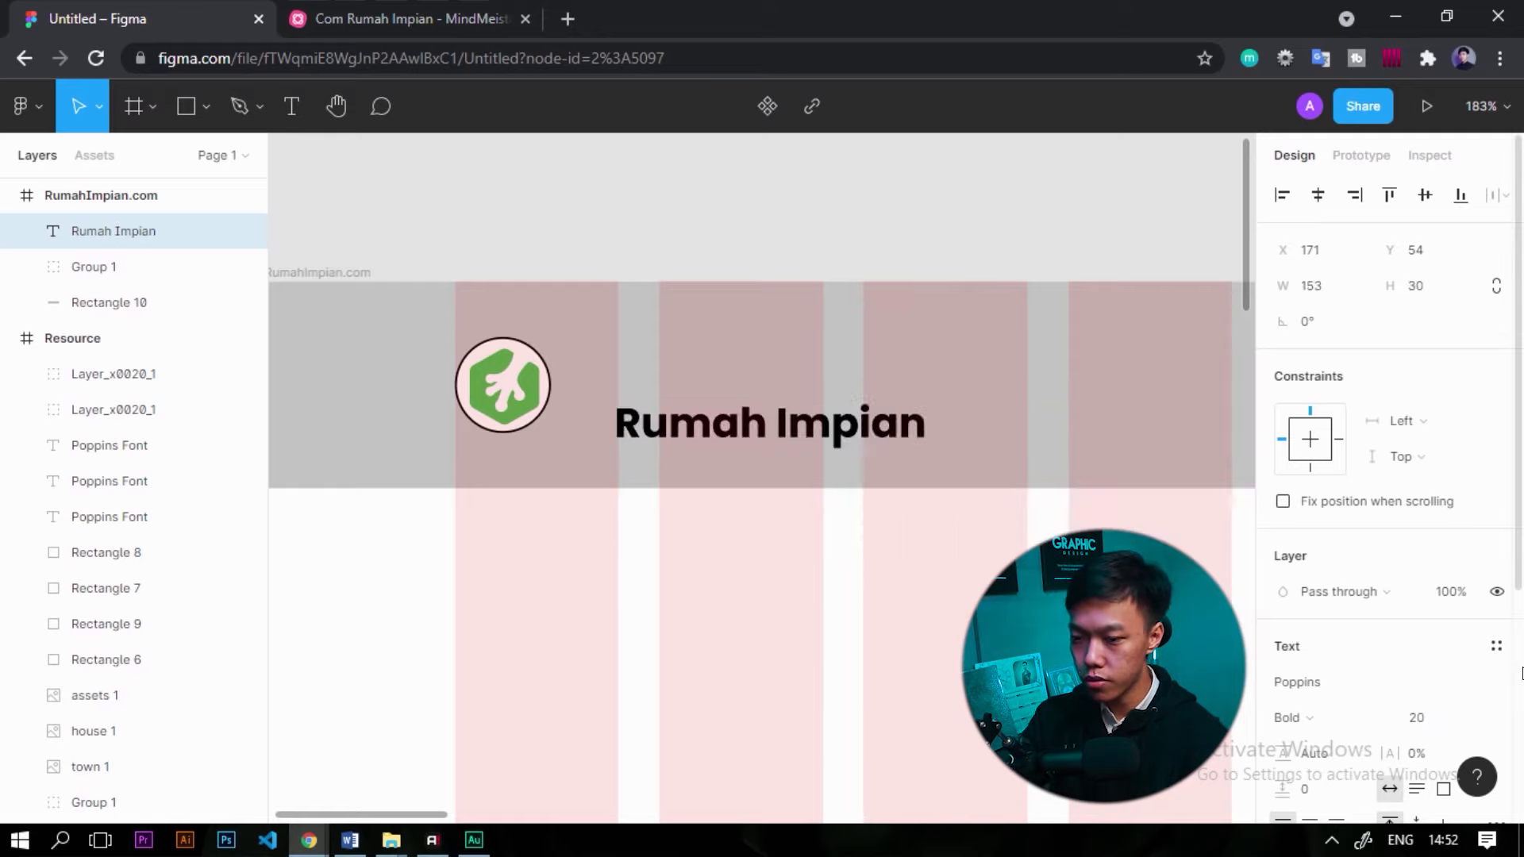
drag(660, 438, 619, 401)
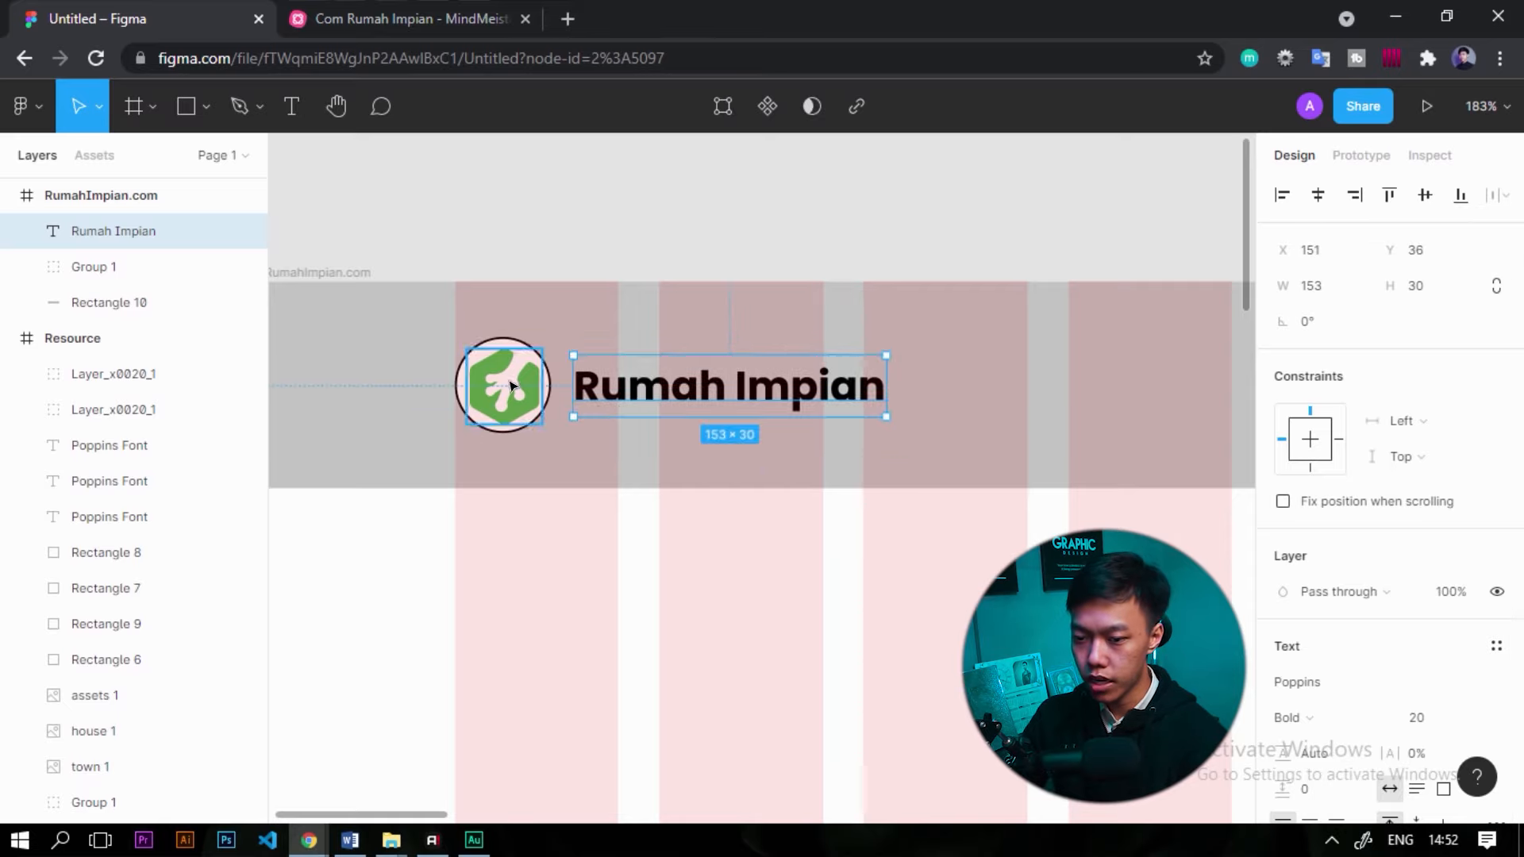
Shrink the navbar logo to about 31 × 31 and move the Rumah Impian text closer to it.
scroll(508, 381, up, 3)
click(552, 399)
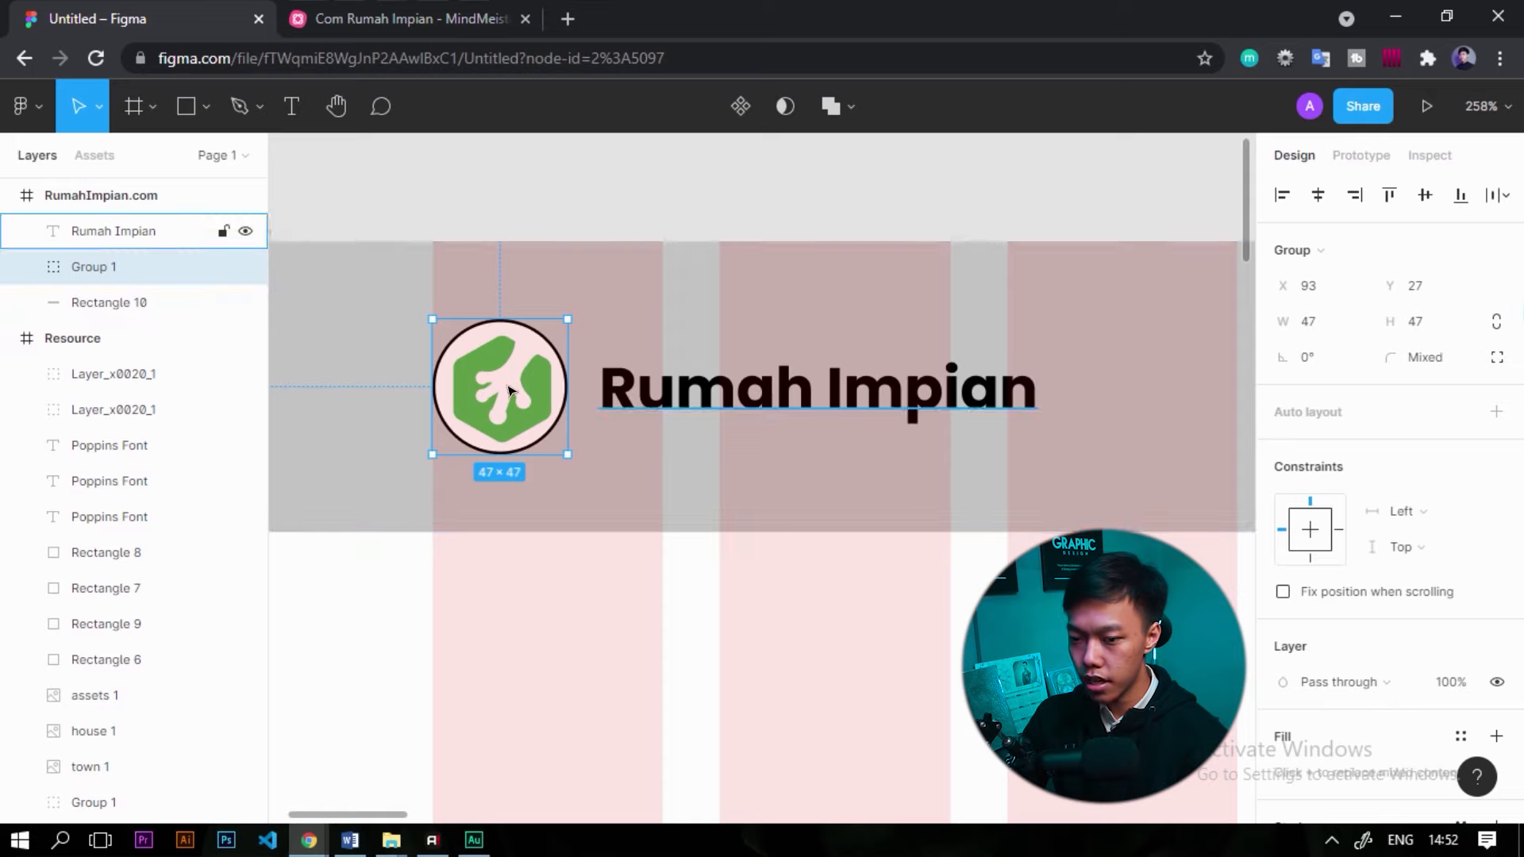
drag(553, 442, 488, 406)
drag(658, 390, 602, 391)
click(551, 603)
Reduce the navbar logo to about 26 × 26 and nudge it down to Y 37 to line up with the text.
scroll(381, 315, up, 3)
click(602, 498)
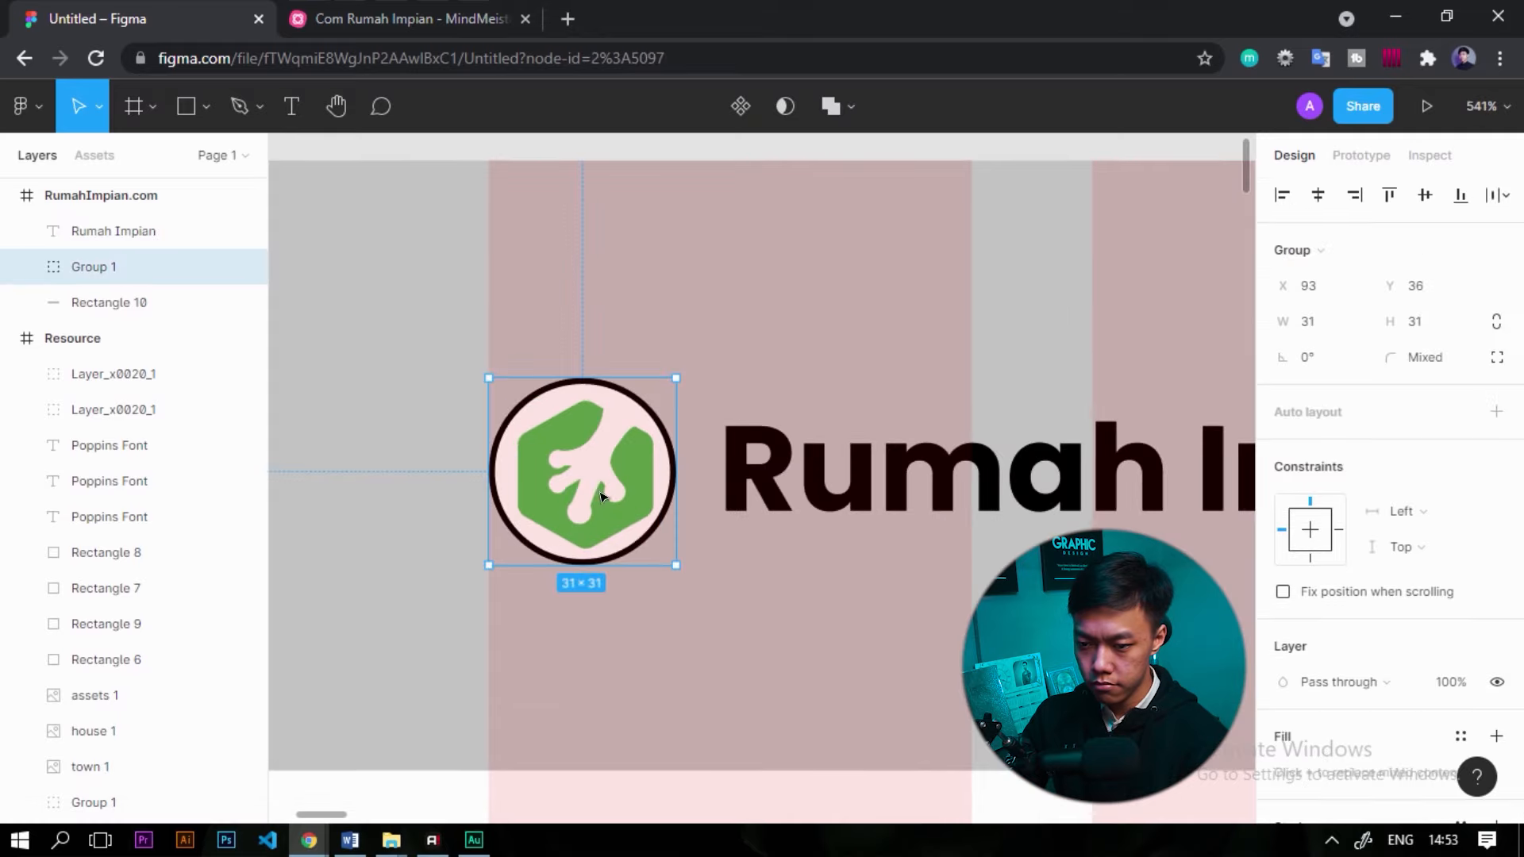
drag(670, 561, 633, 531)
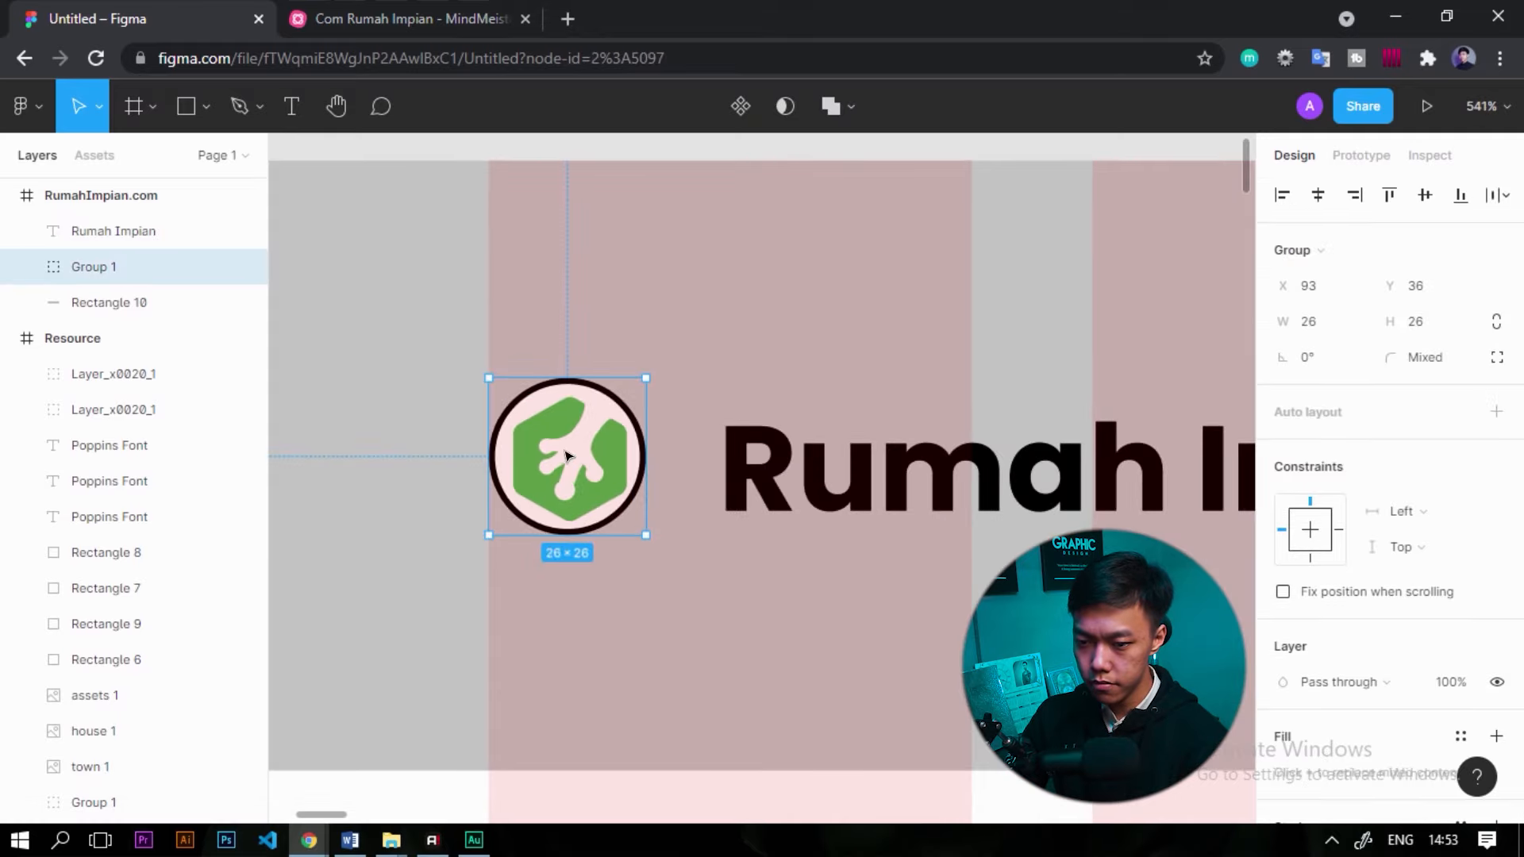
drag(567, 456, 567, 460)
Remove the black stroke from the navbar logo group and deselect it.
scroll(610, 445, down, 5)
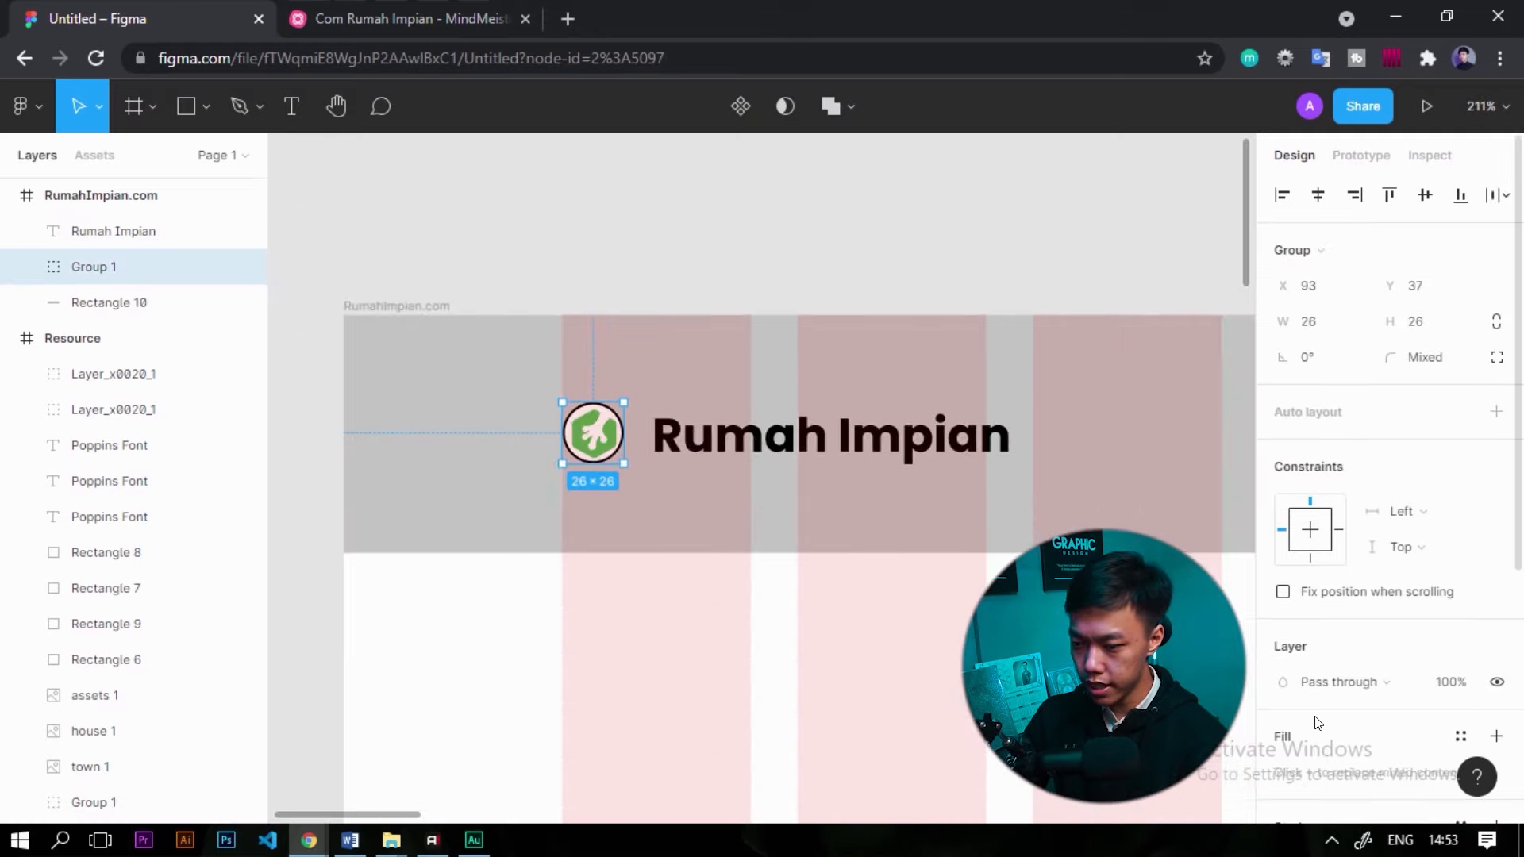
scroll(1360, 665, down, 3)
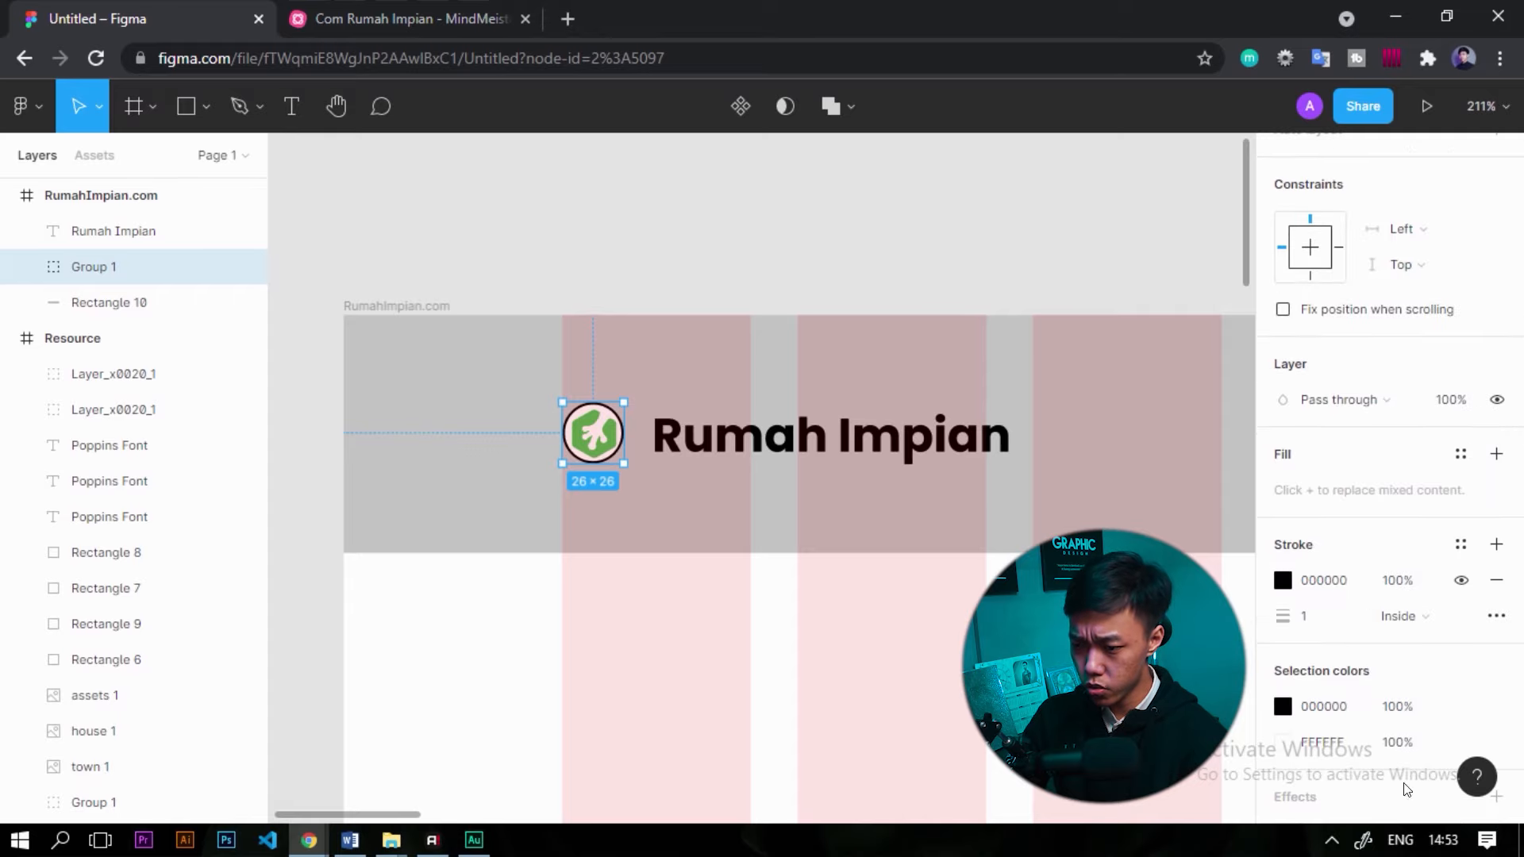
scroll(1318, 675, down, 2)
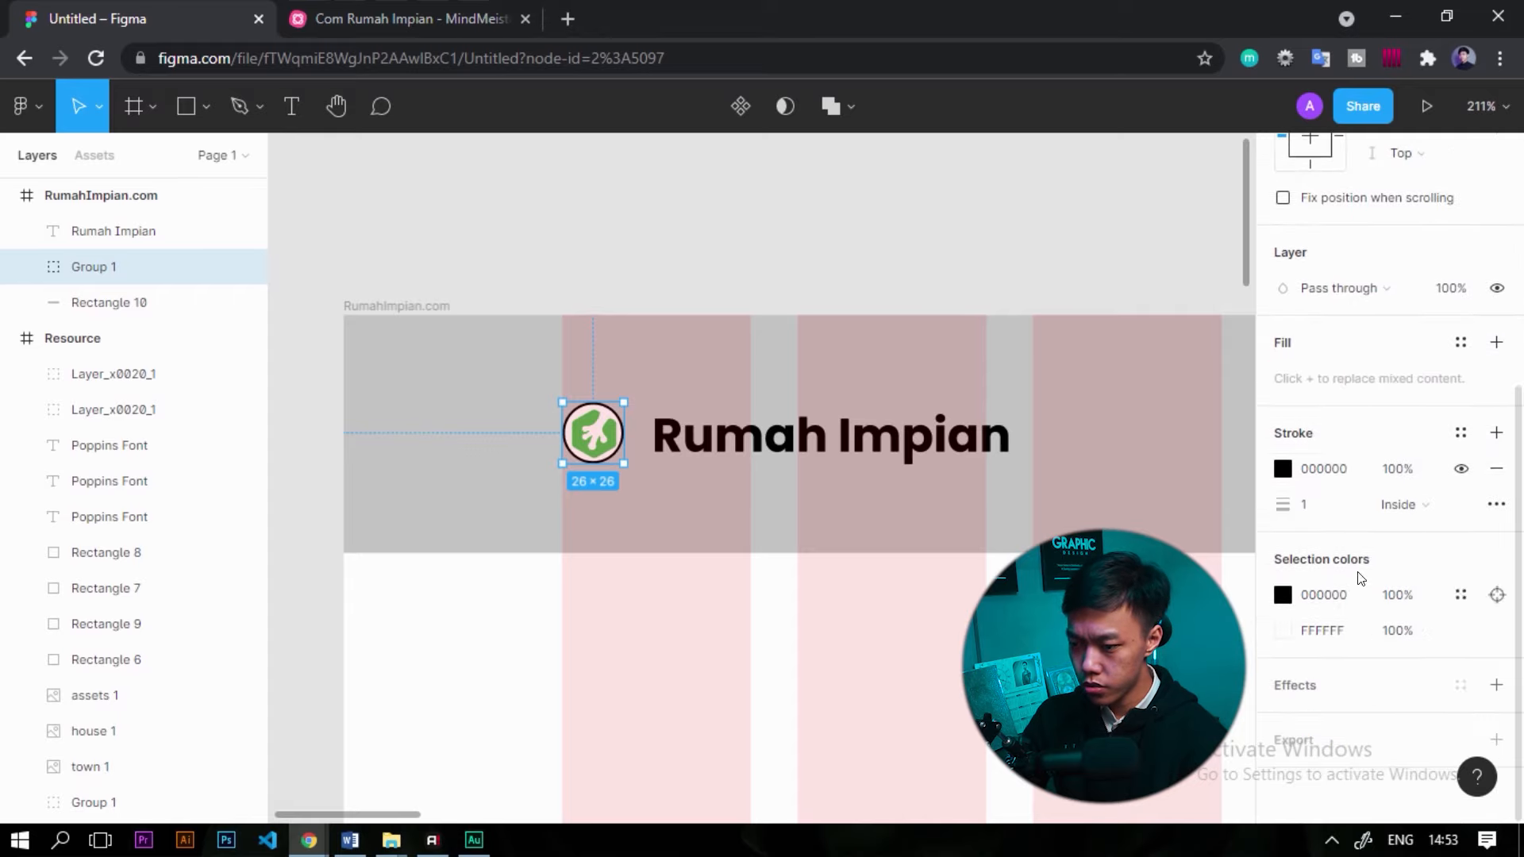
click(1497, 470)
key(Escape)
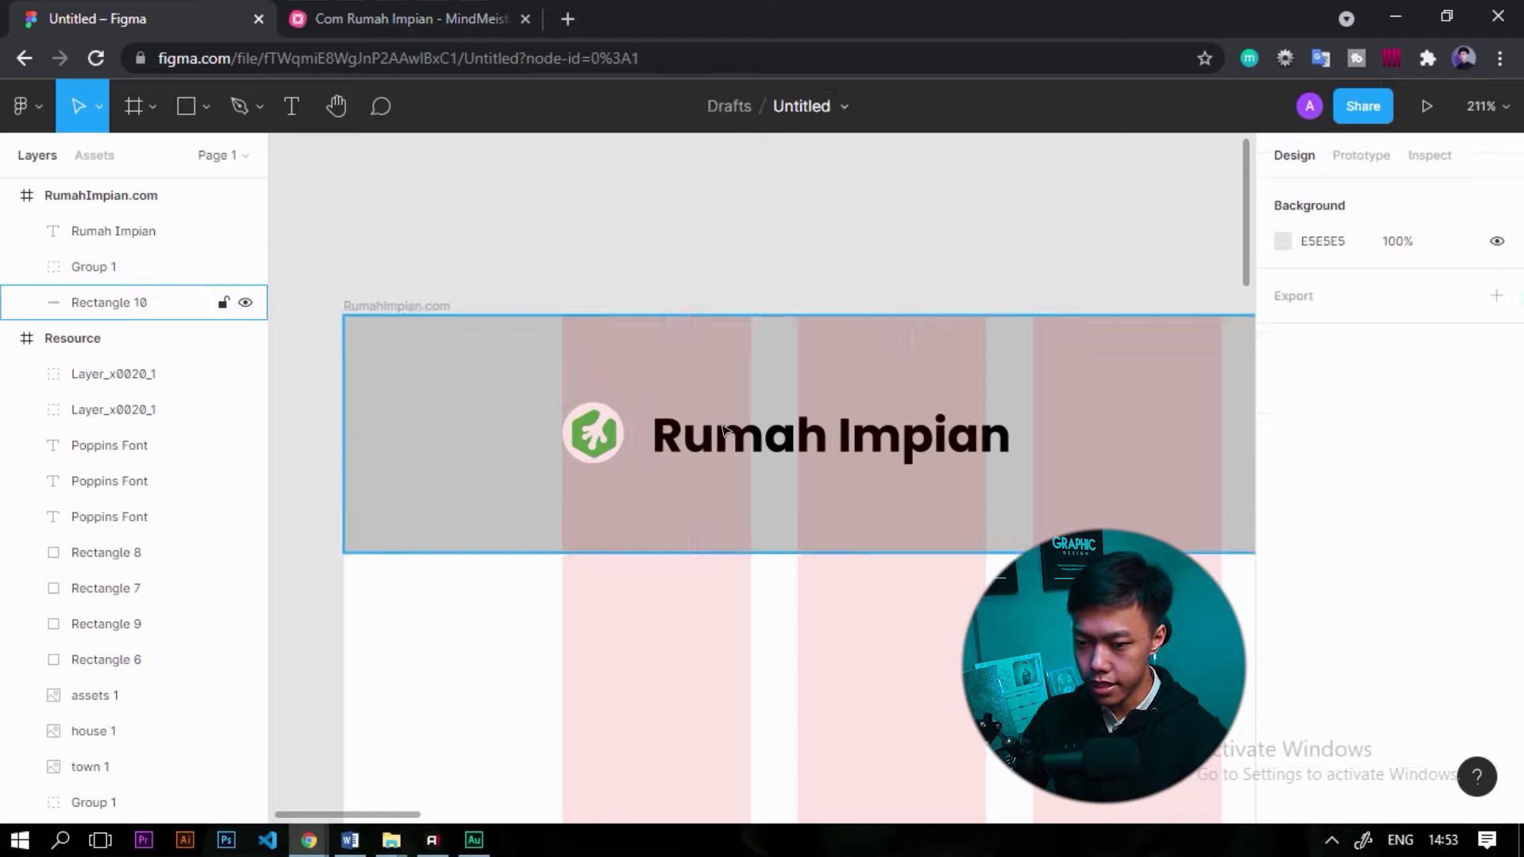
Duplicate the Rumah Impian text along the navbar to X 493, Y 36 and change the copy to BRANDA.
scroll(867, 469, down, 5)
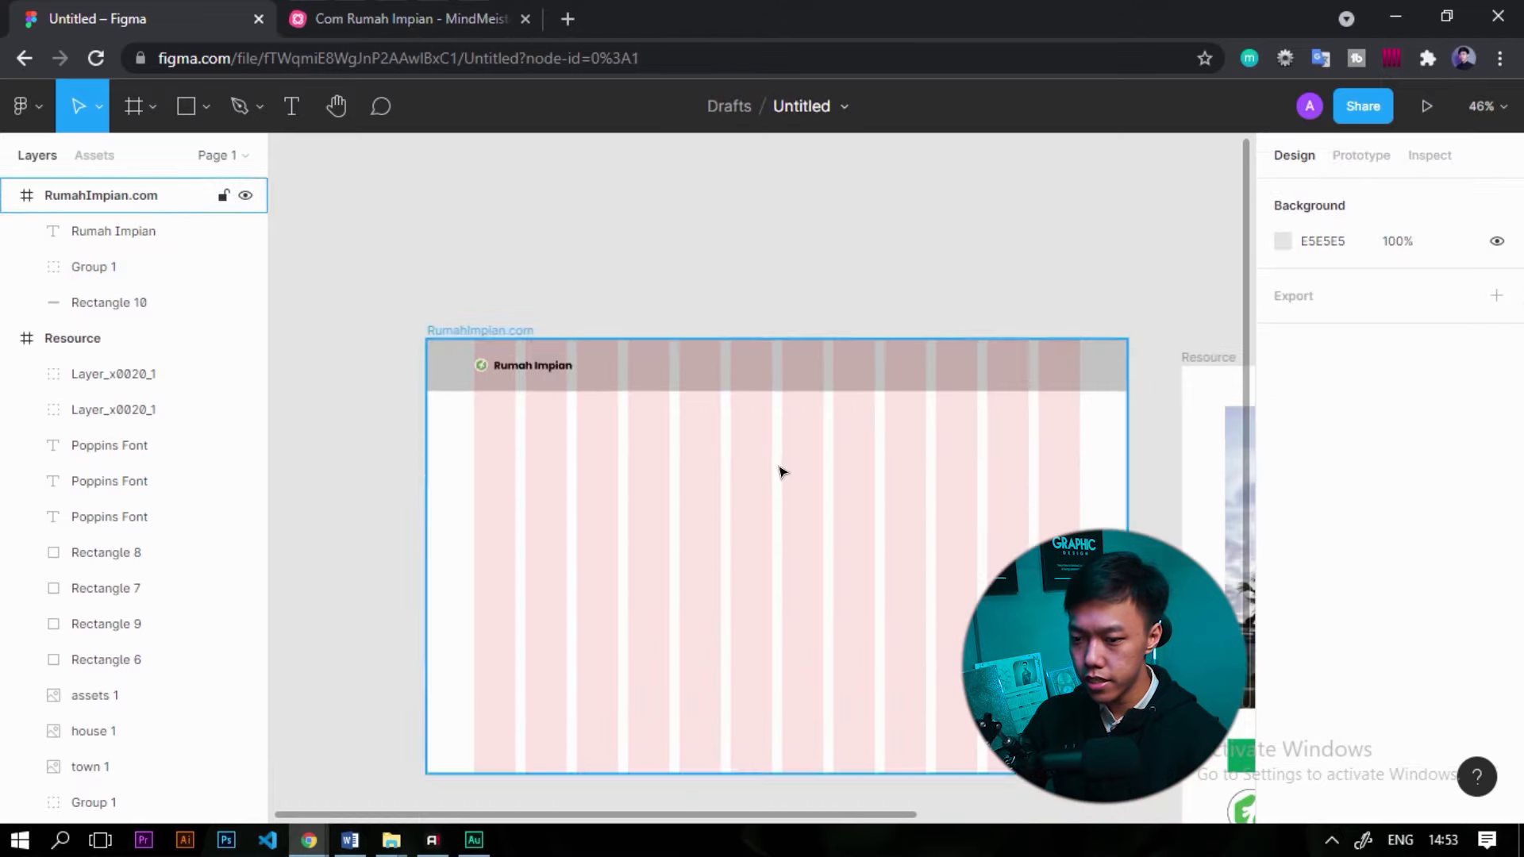
scroll(569, 366, up, 3)
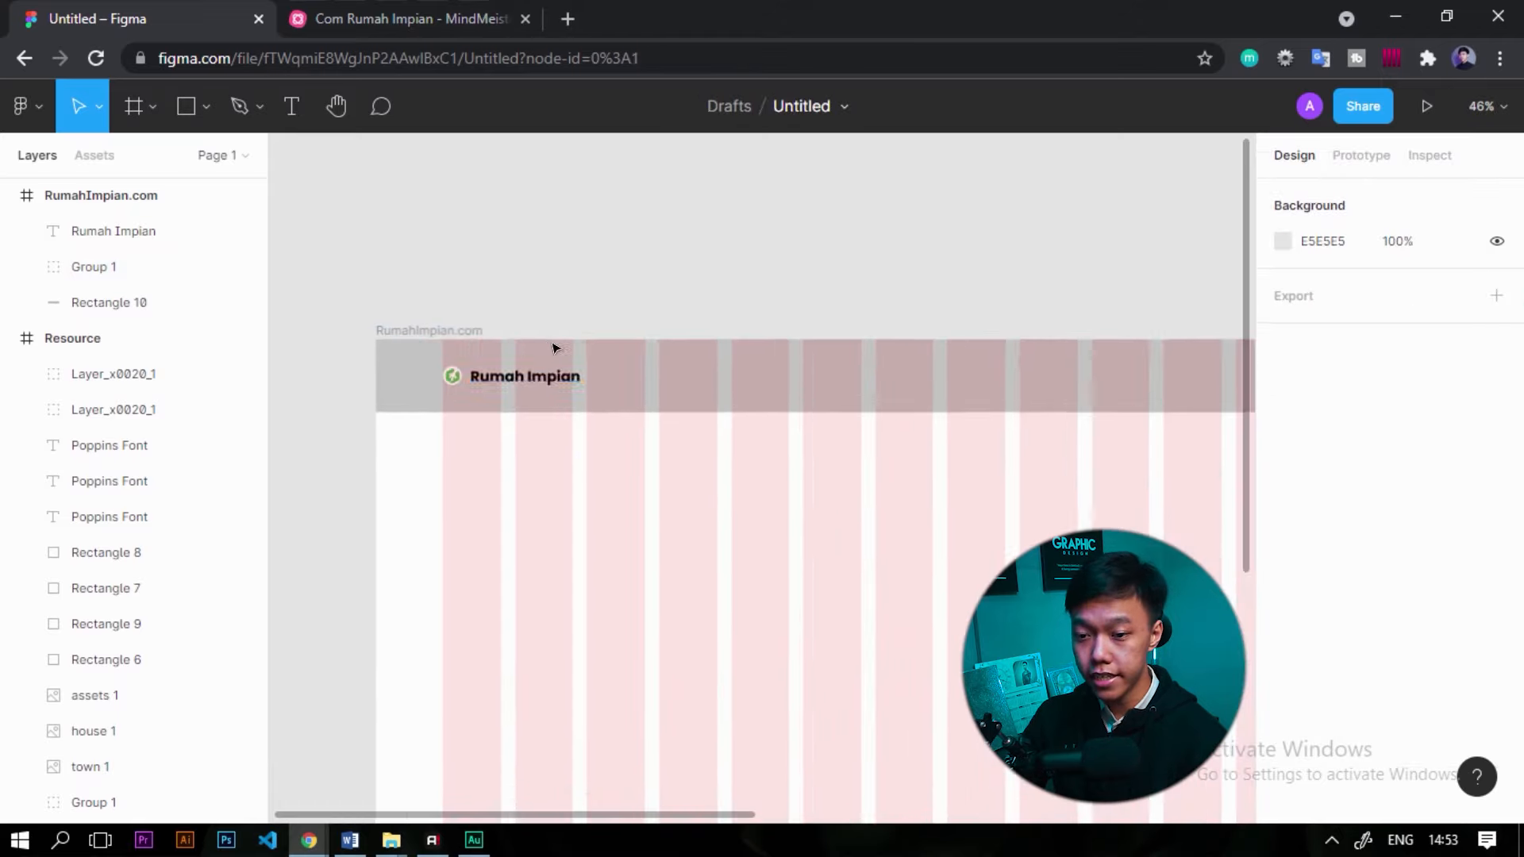
drag(528, 375, 780, 426)
double_click(773, 372)
text(BR)
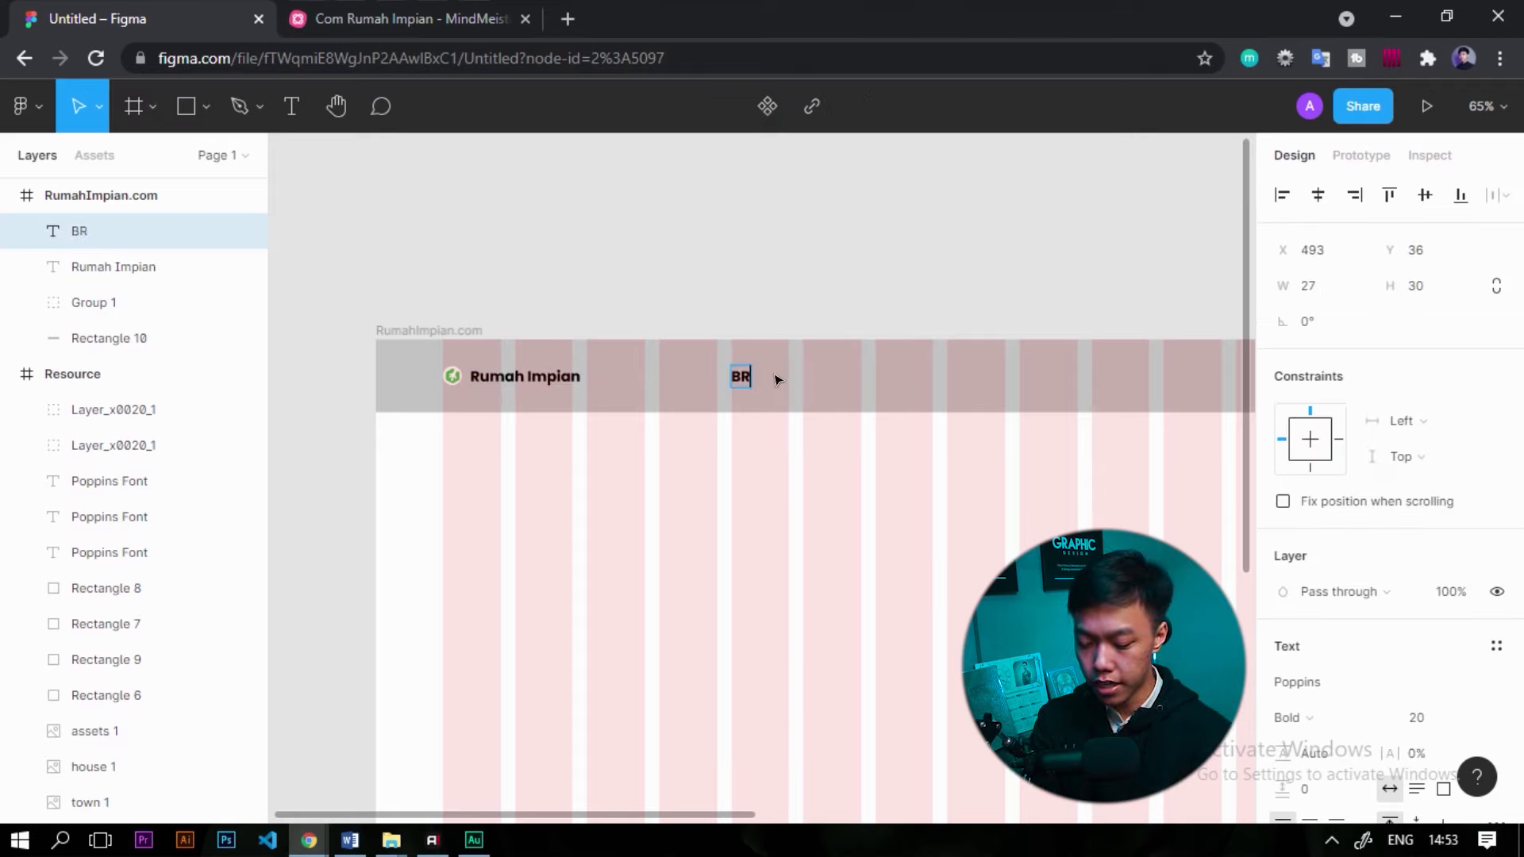
text(ANDA)
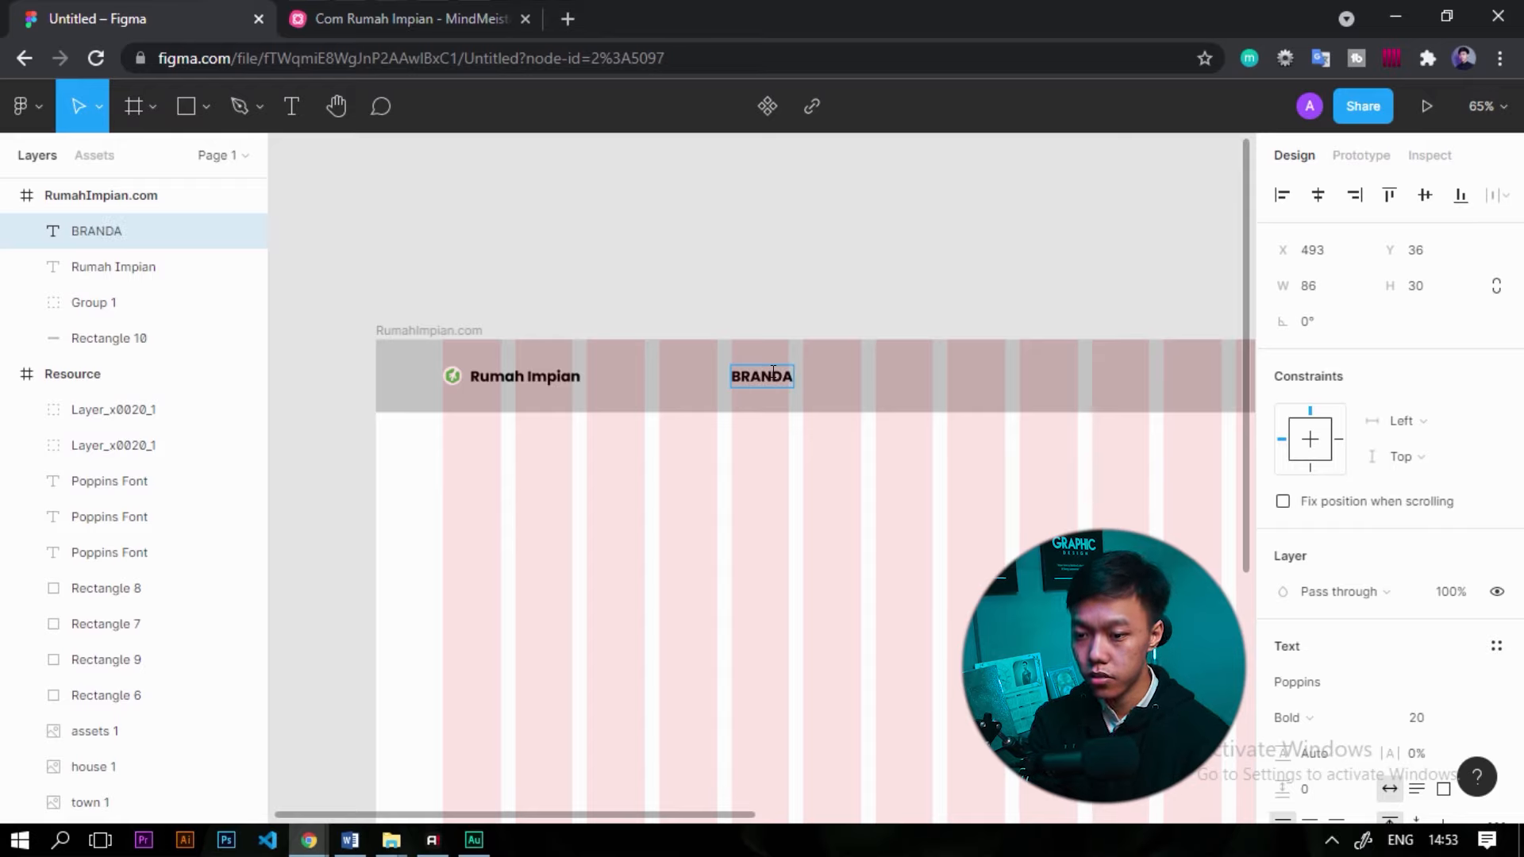
Check the navbar items in the MindMeister mind map and add LAYANAN after BRANDA in the Figma menu text.
click(500, 22)
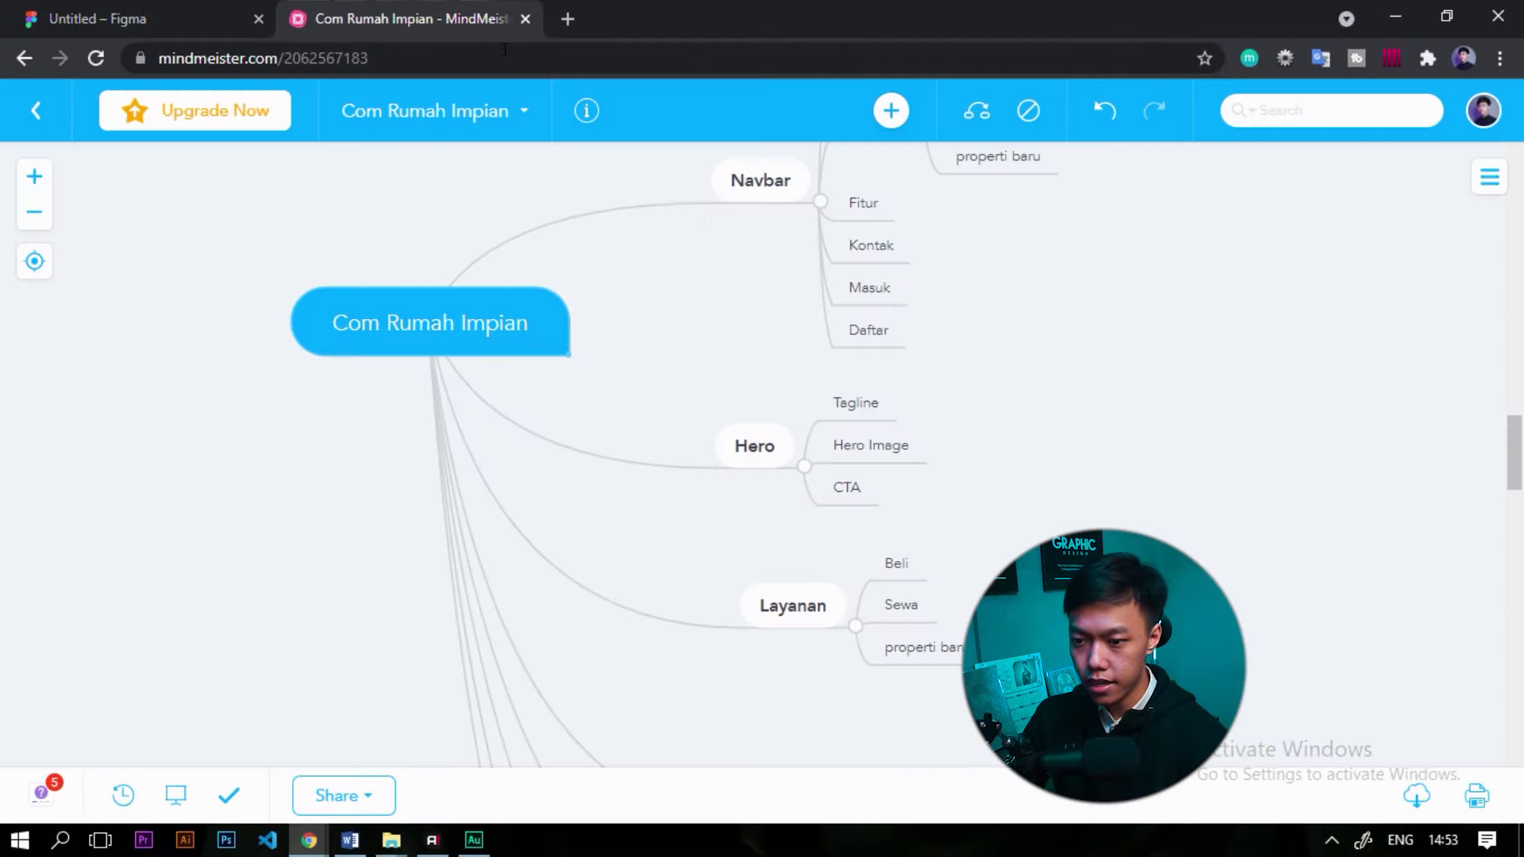
scroll(1152, 315, up, 4)
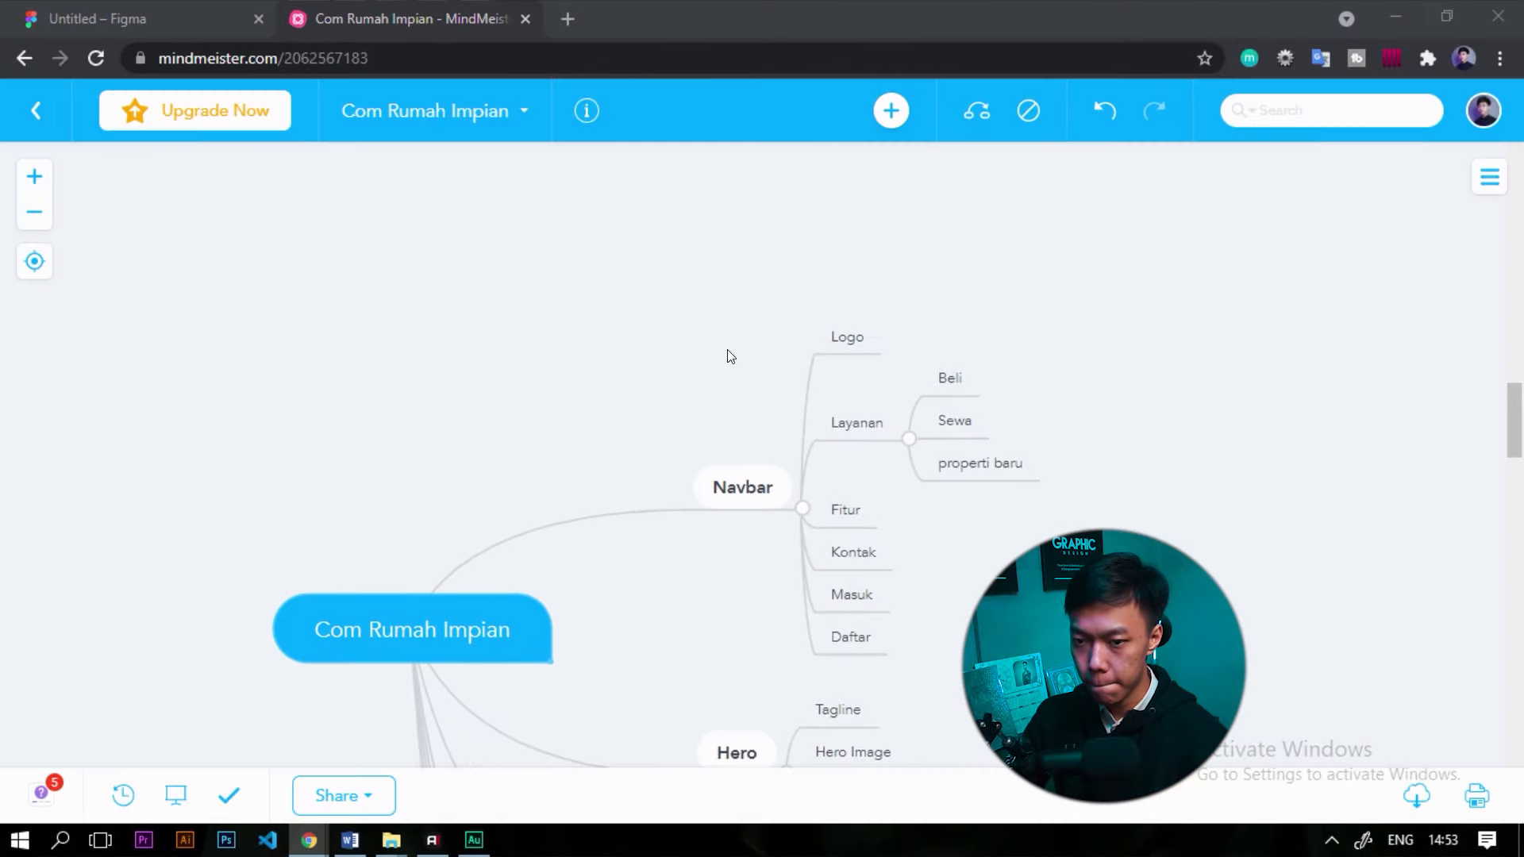
click(134, 15)
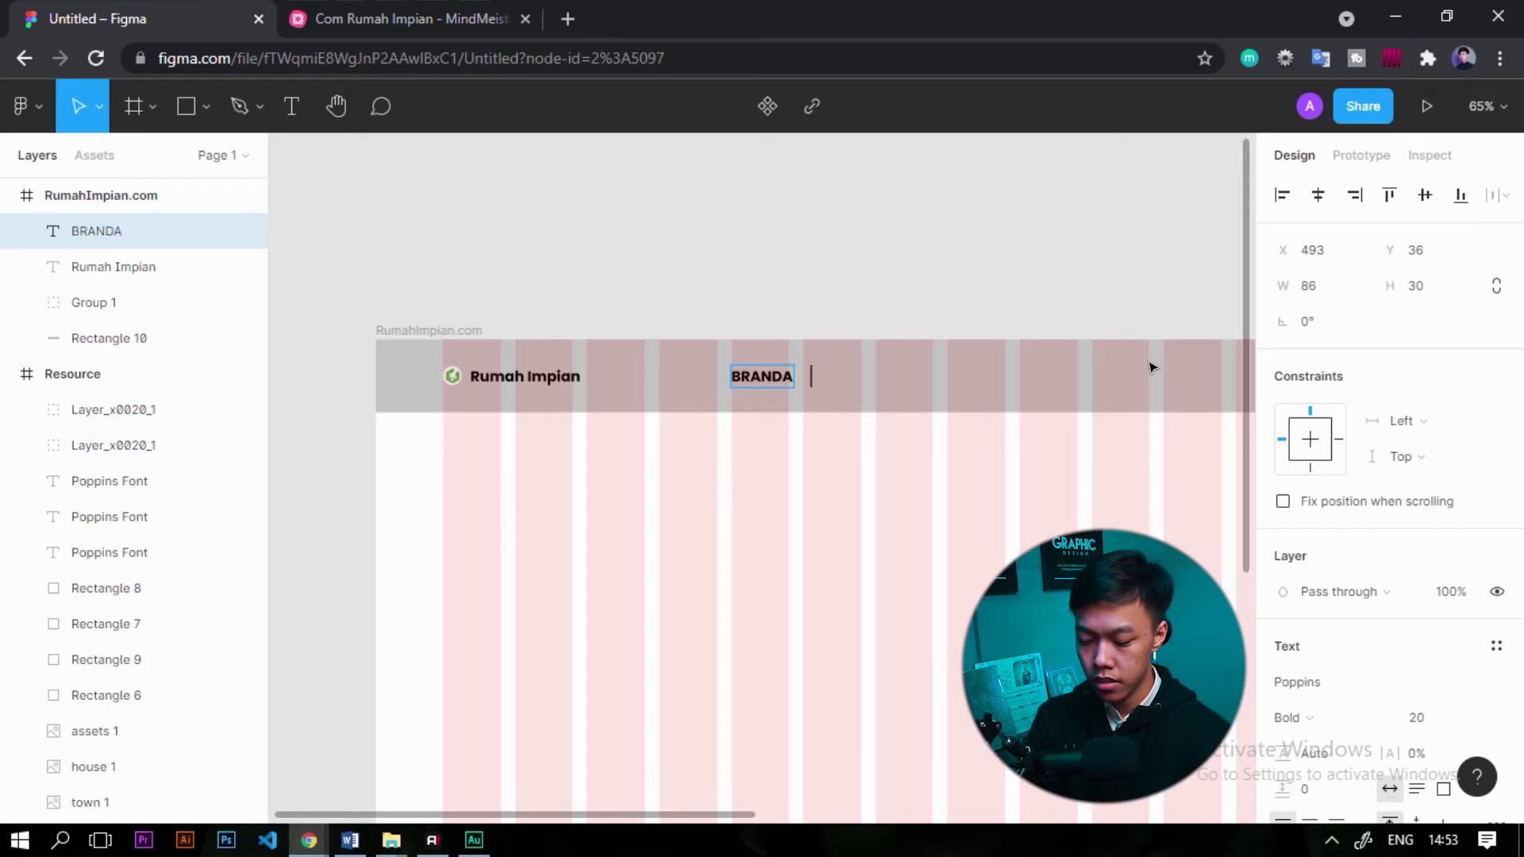
text(Layanan)
key(BackSpace)
key(BackSpace)
key(BackSpace)
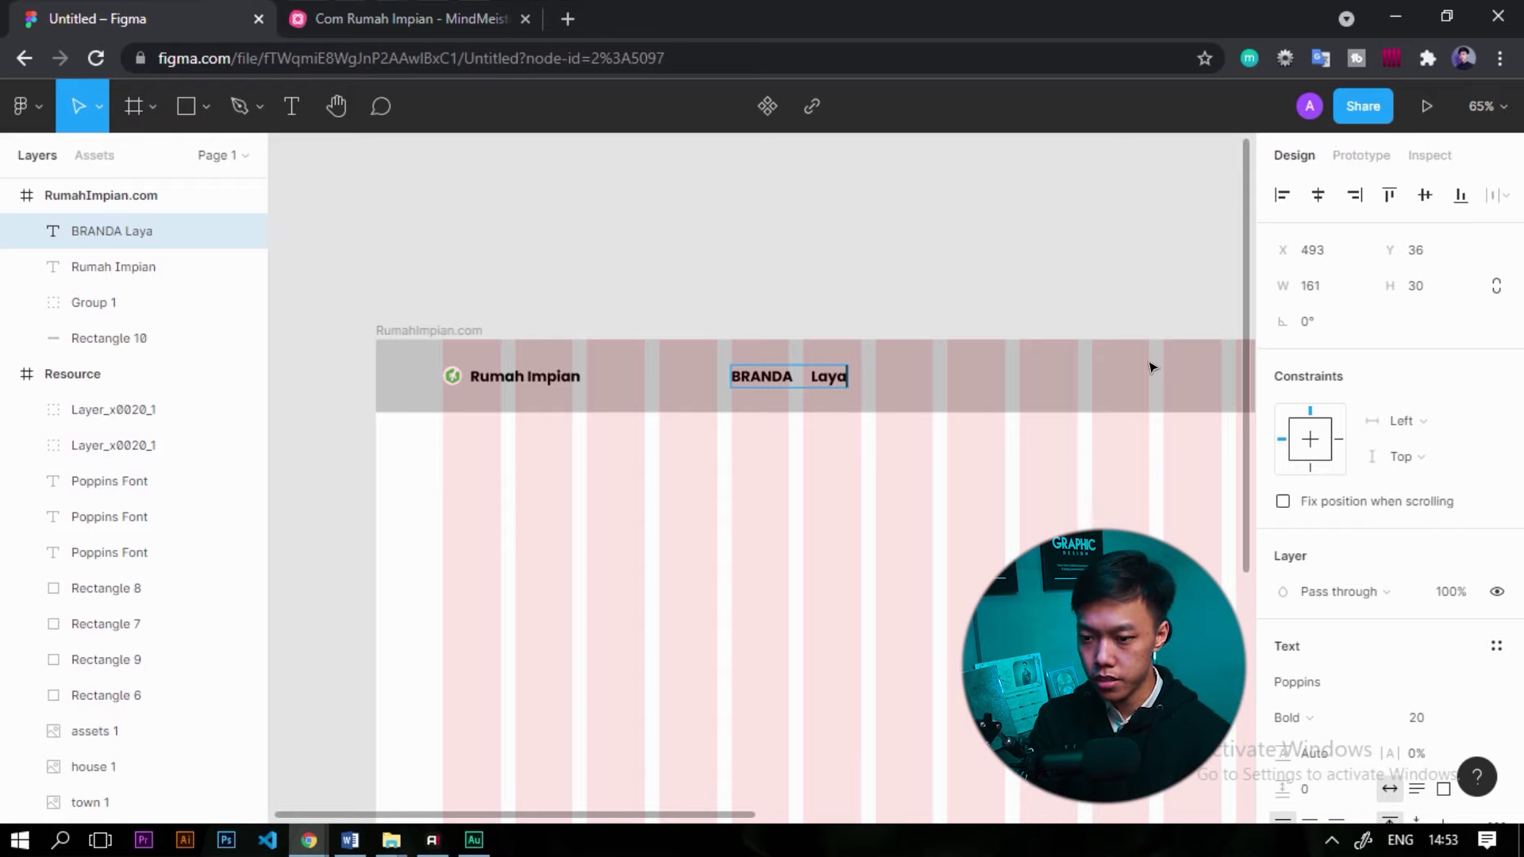
text(YANAN)
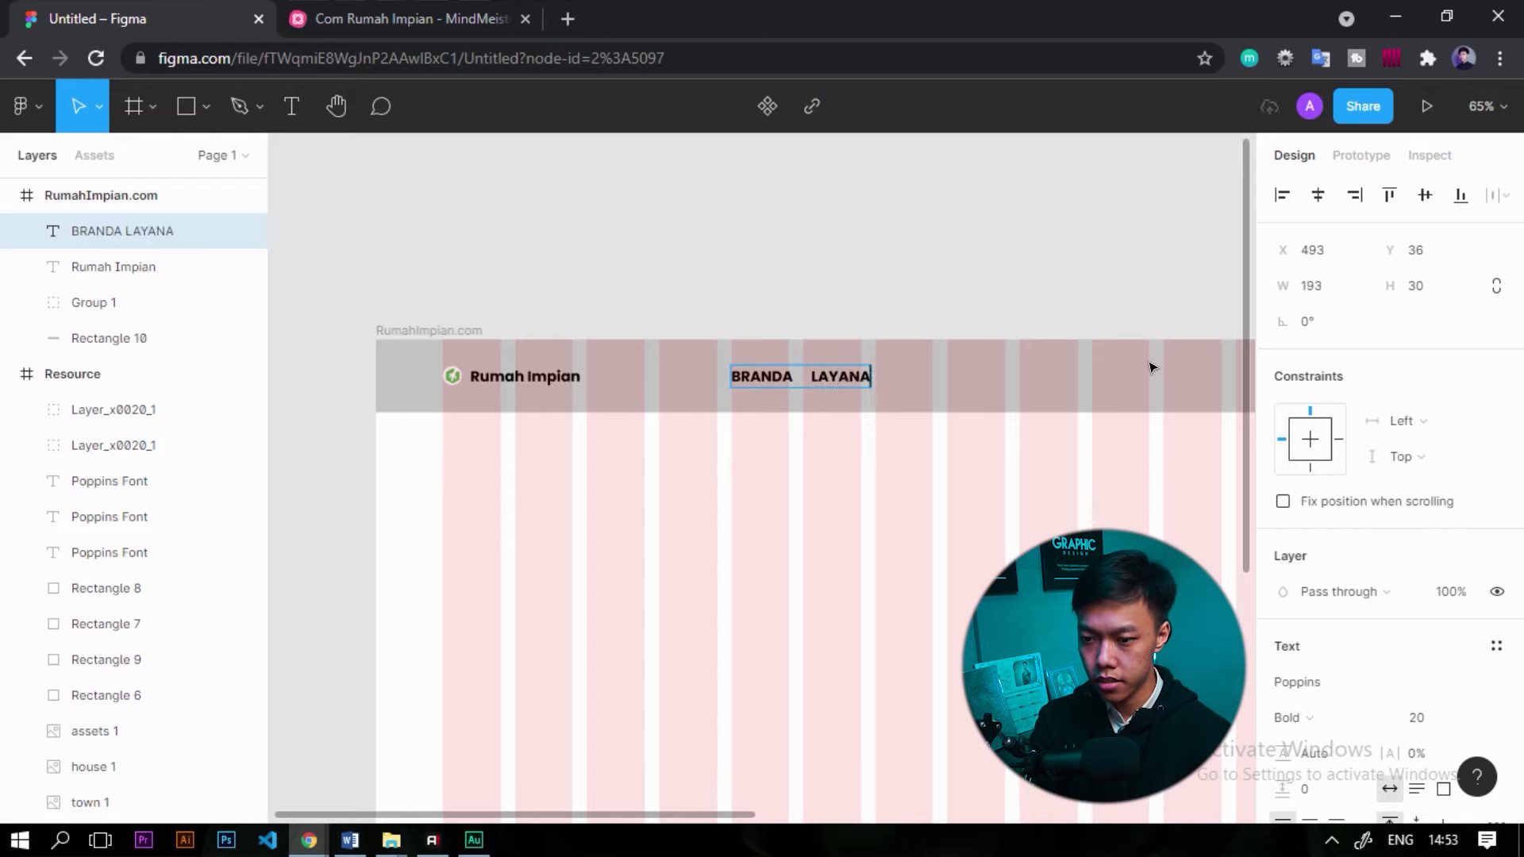
Consult the mind map's navbar branch again and append FITUR and KONTAK to the menu text, spaced apart in capitals.
click(397, 19)
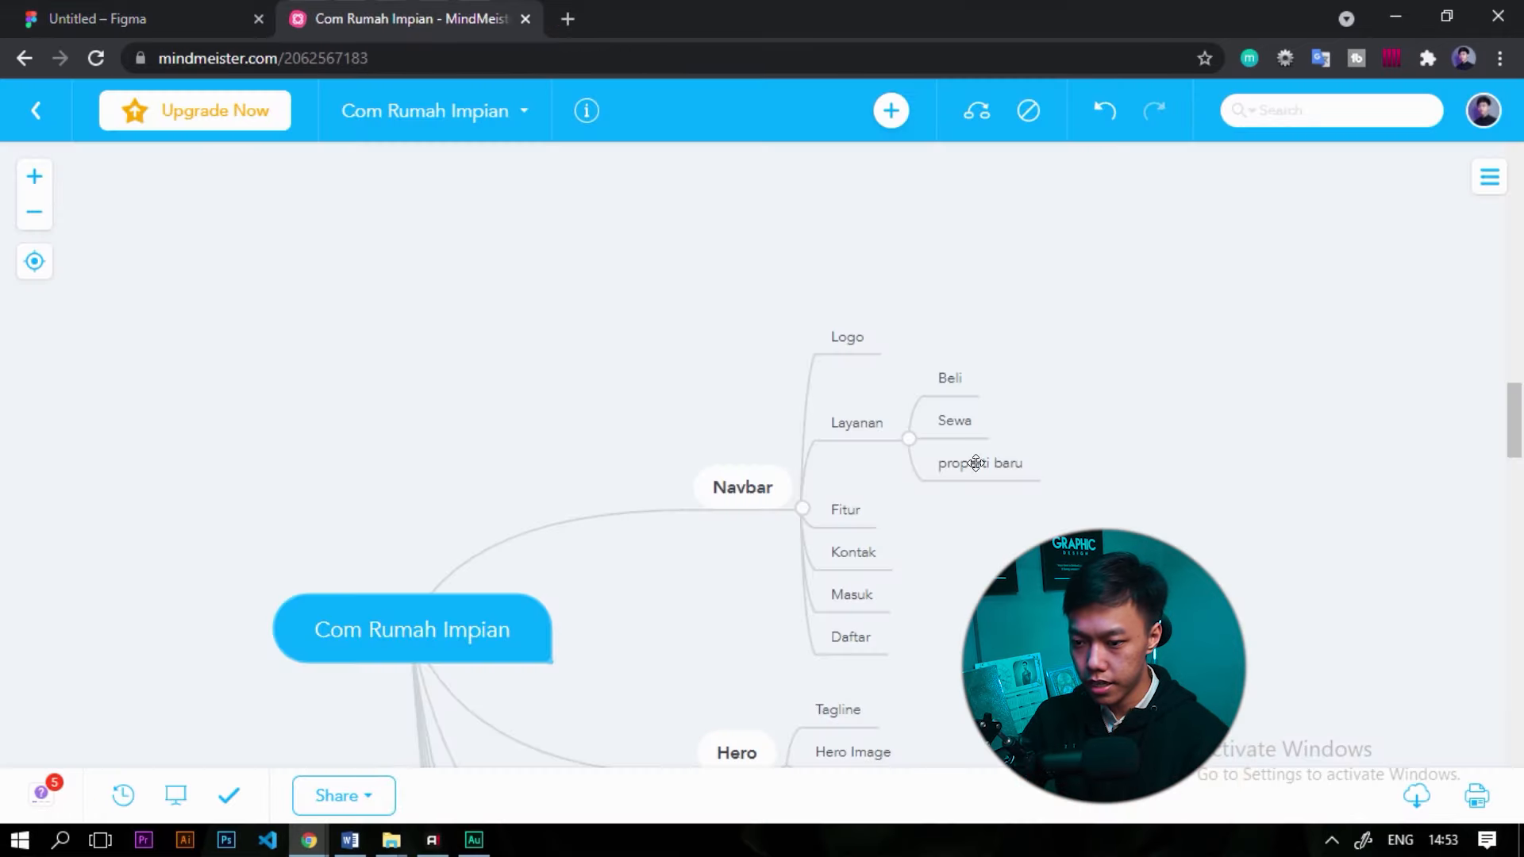
click(181, 25)
text(fi)
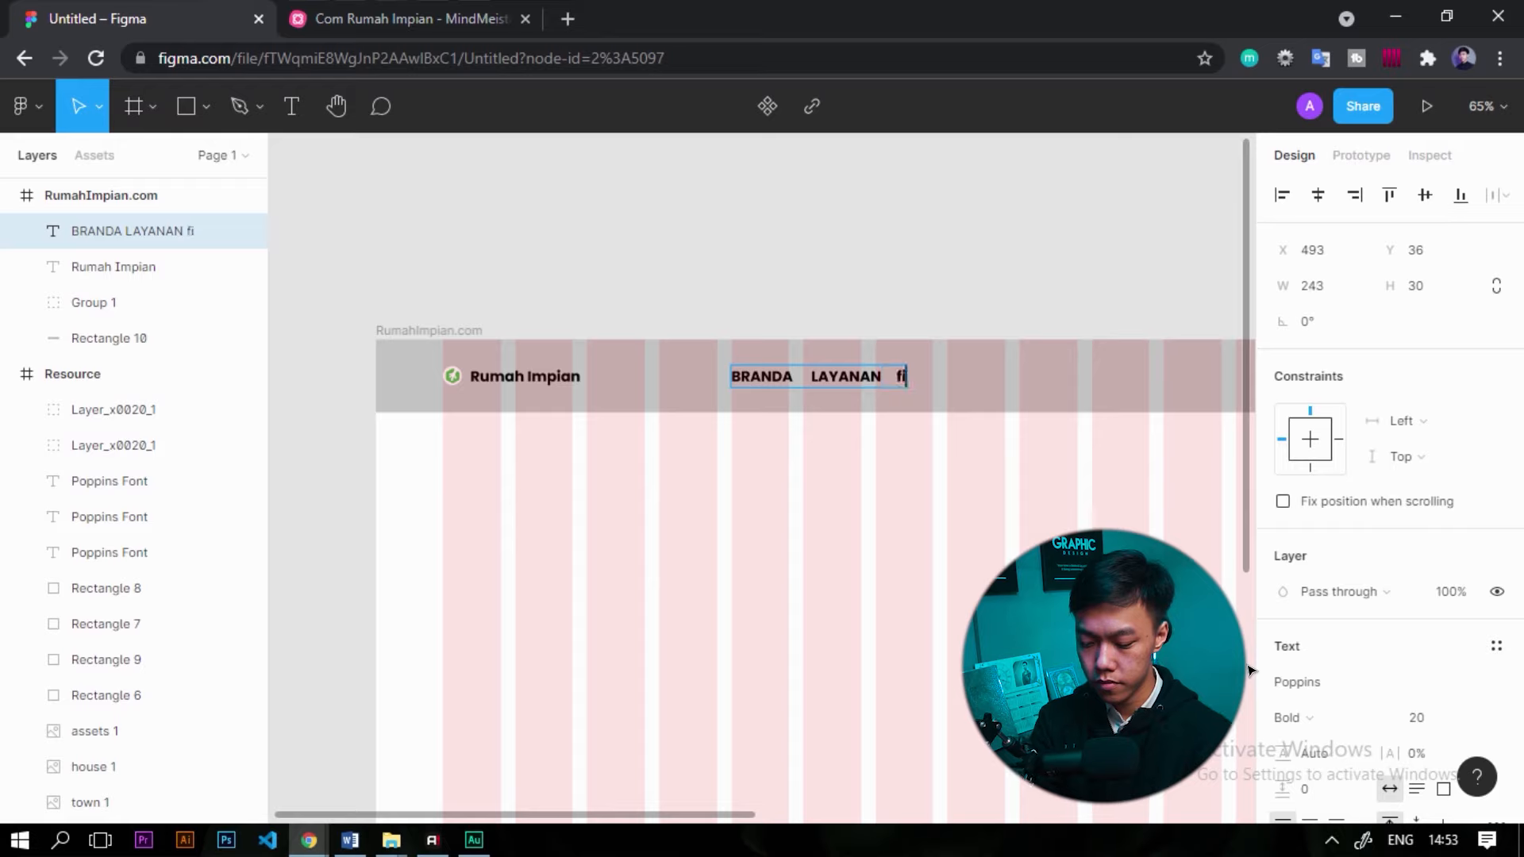
text(tur)
key(BackSpace)
key(BackSpace)
key(BackSpace)
key(BackSpace)
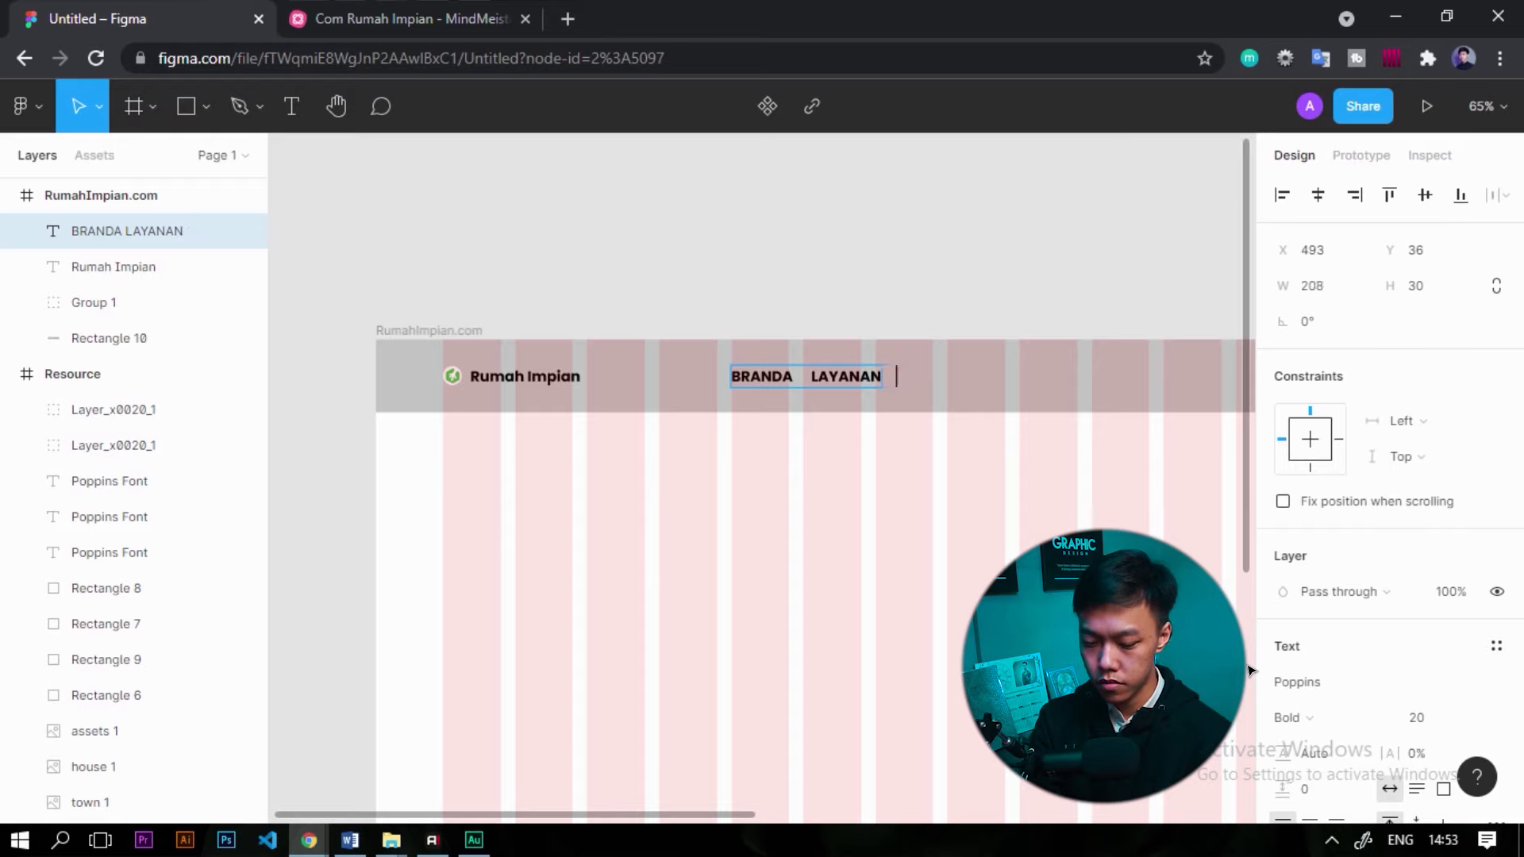
text(ITUR)
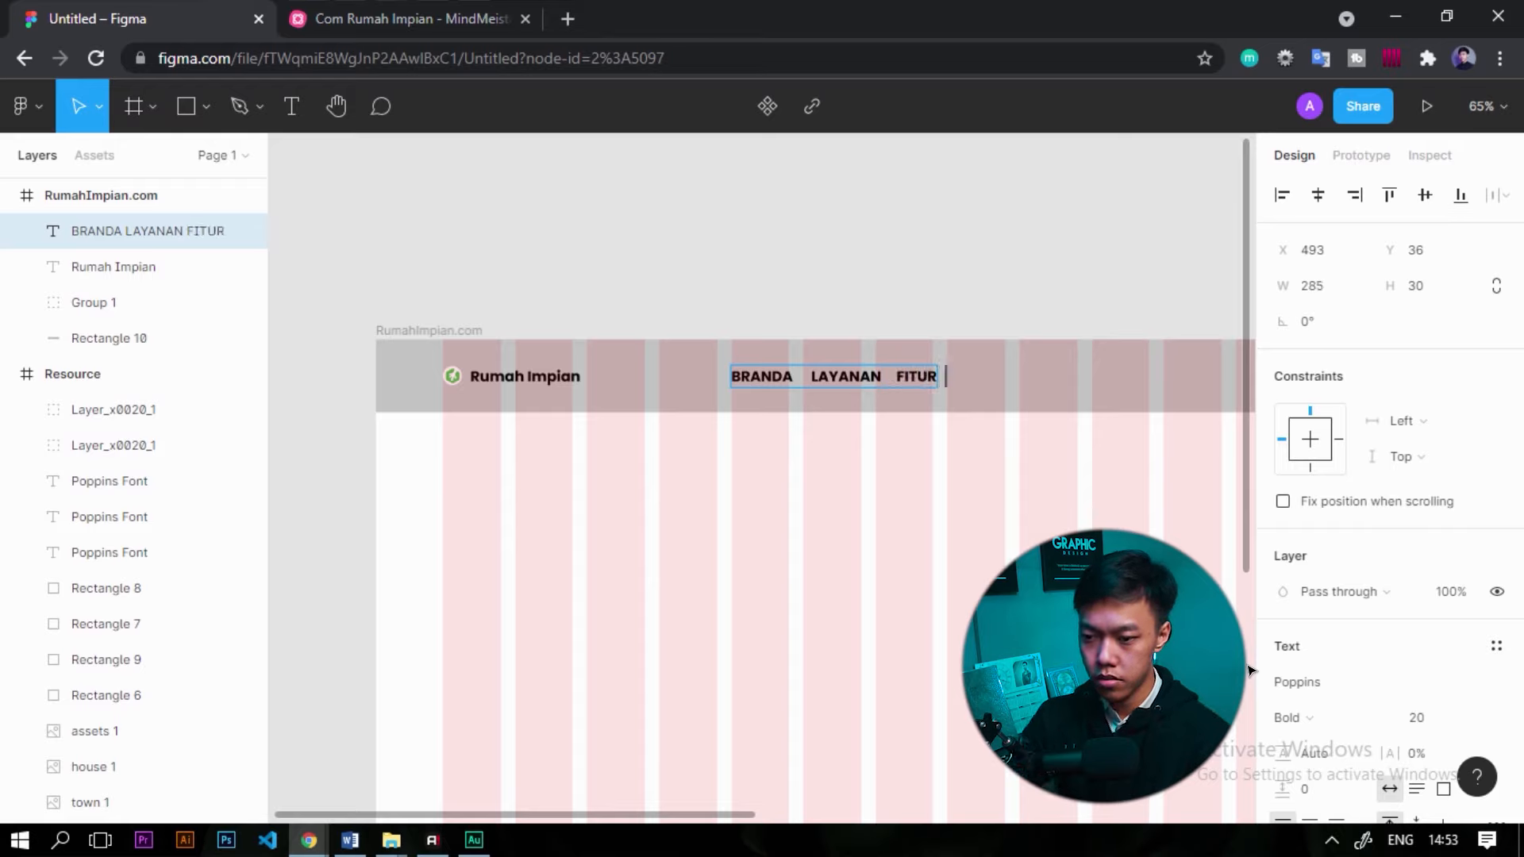
text(    KONTAK)
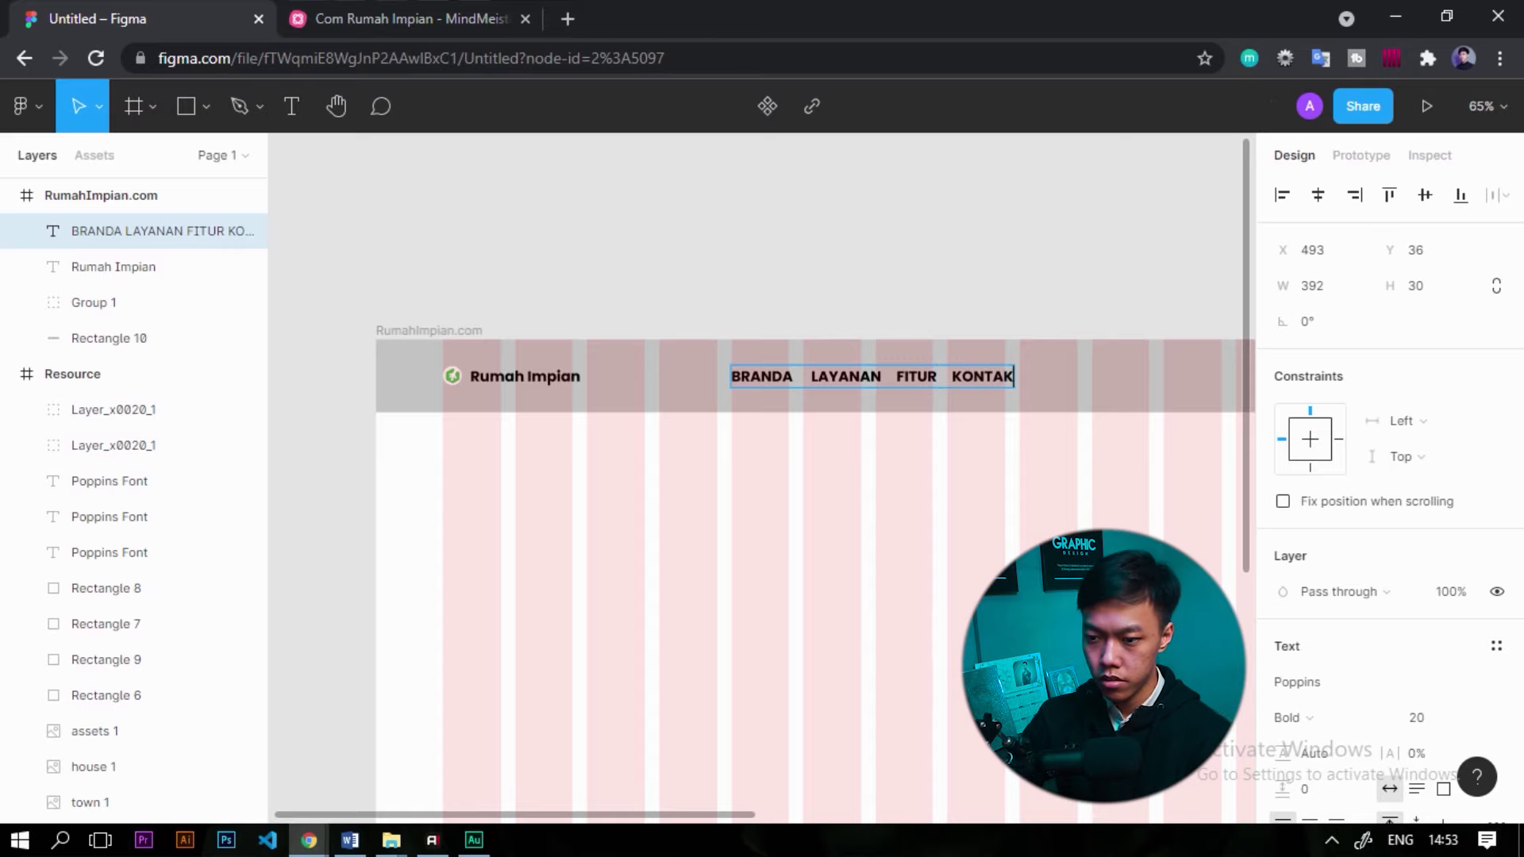
click(349, 19)
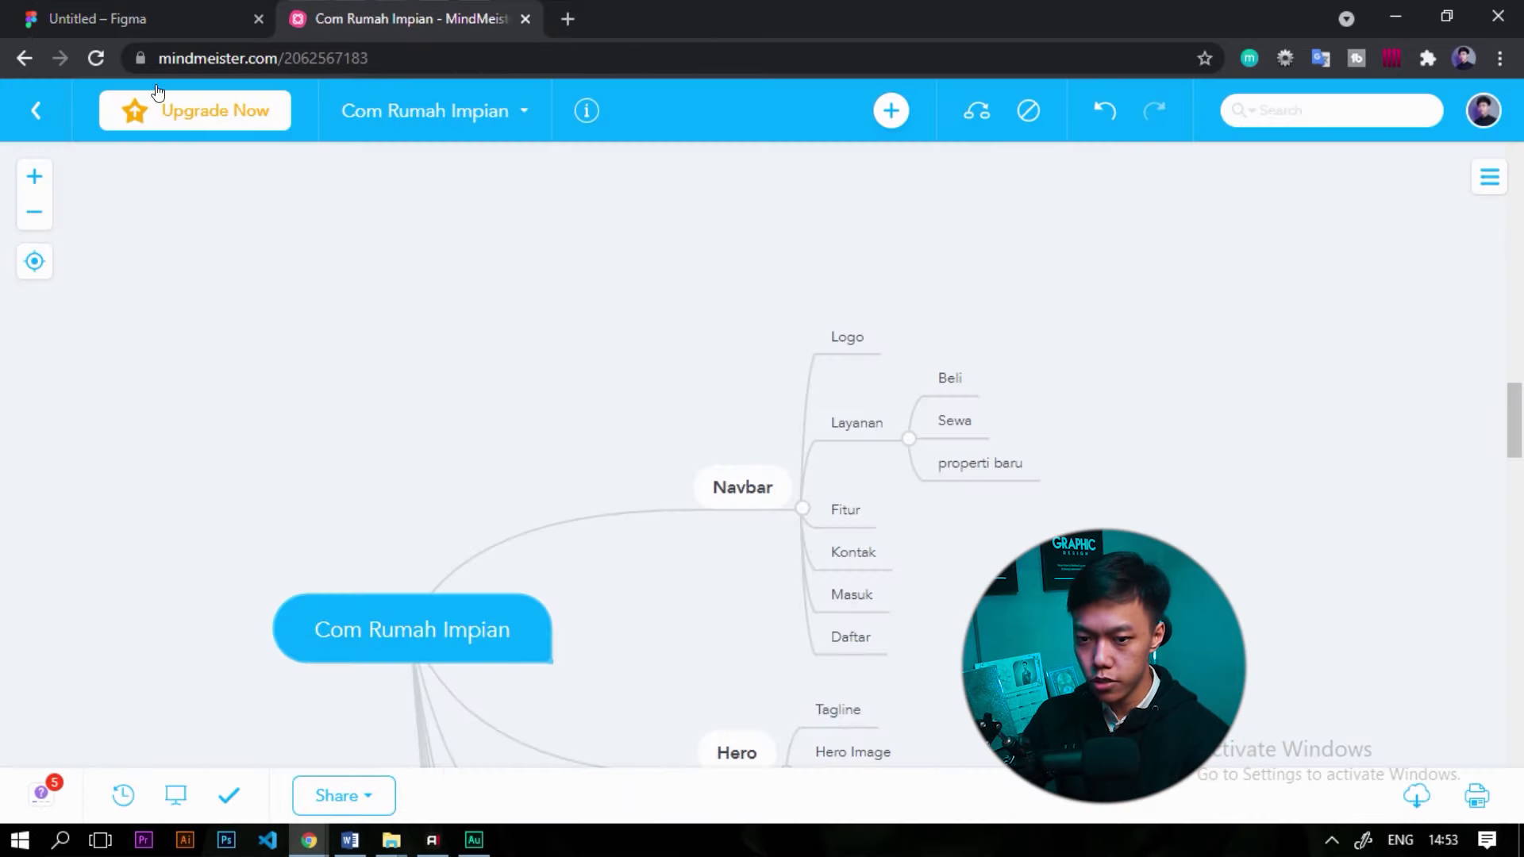
click(119, 20)
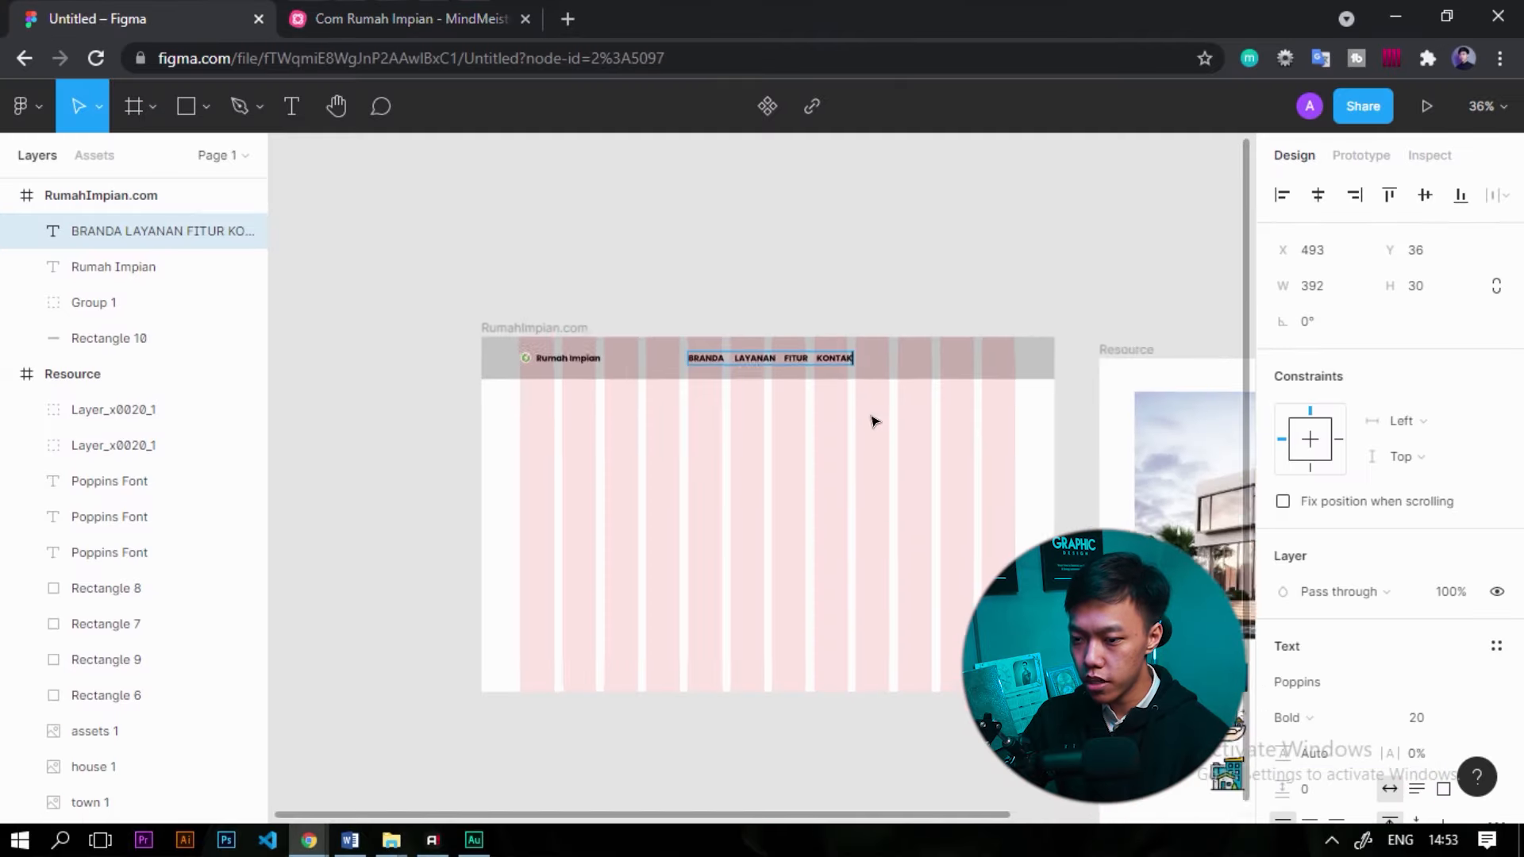
Widen the spacing between the menu items and set LAYANAN, FITUR and KONTAK to Regular weight.
scroll(874, 421, up, 3)
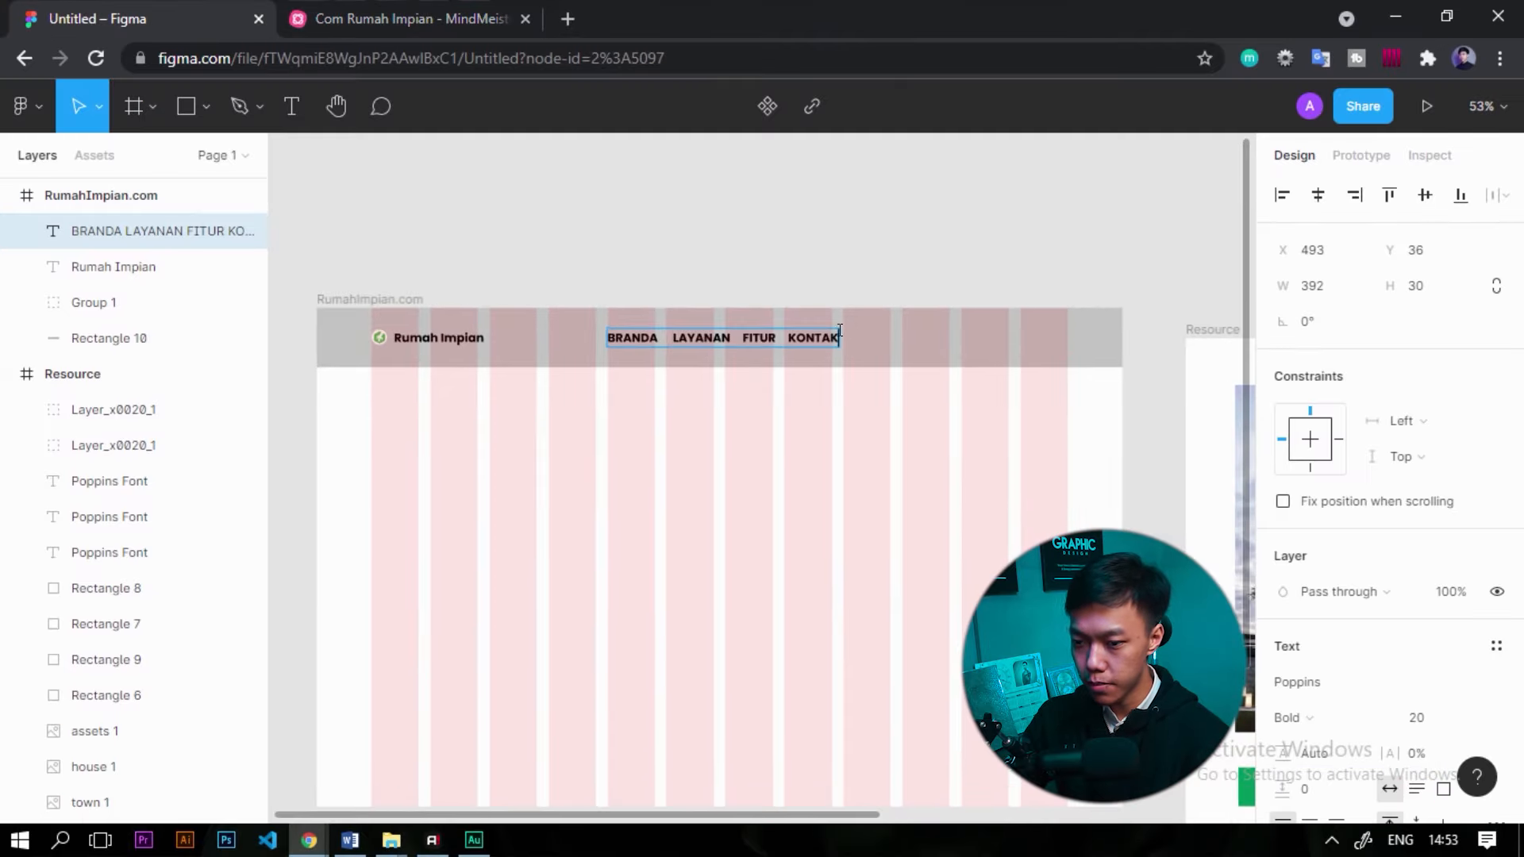
scroll(669, 341, up, 4)
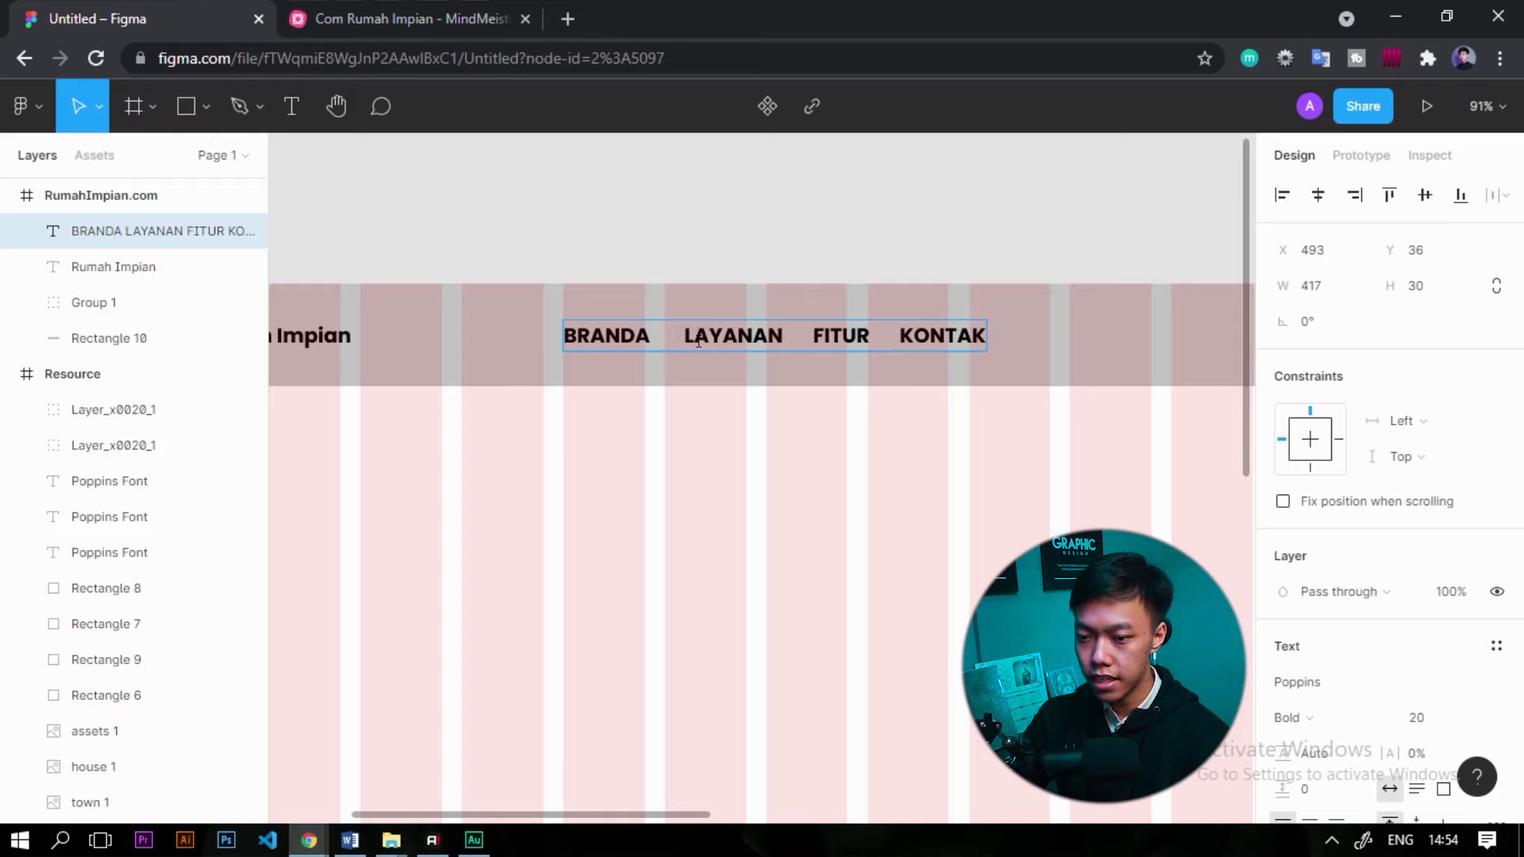
drag(818, 357, 1043, 389)
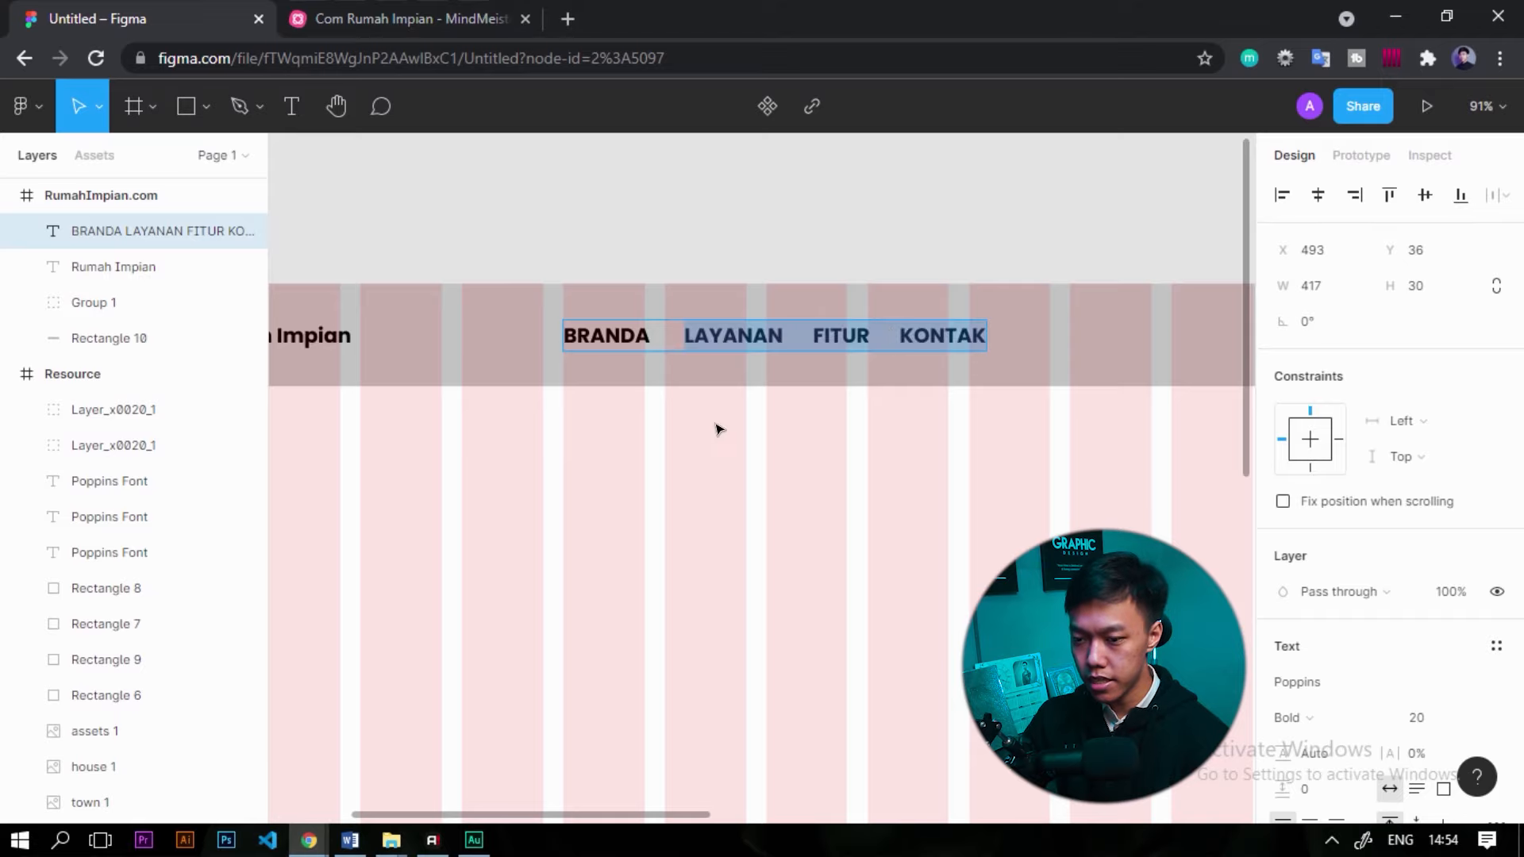
key(ctrl+b)
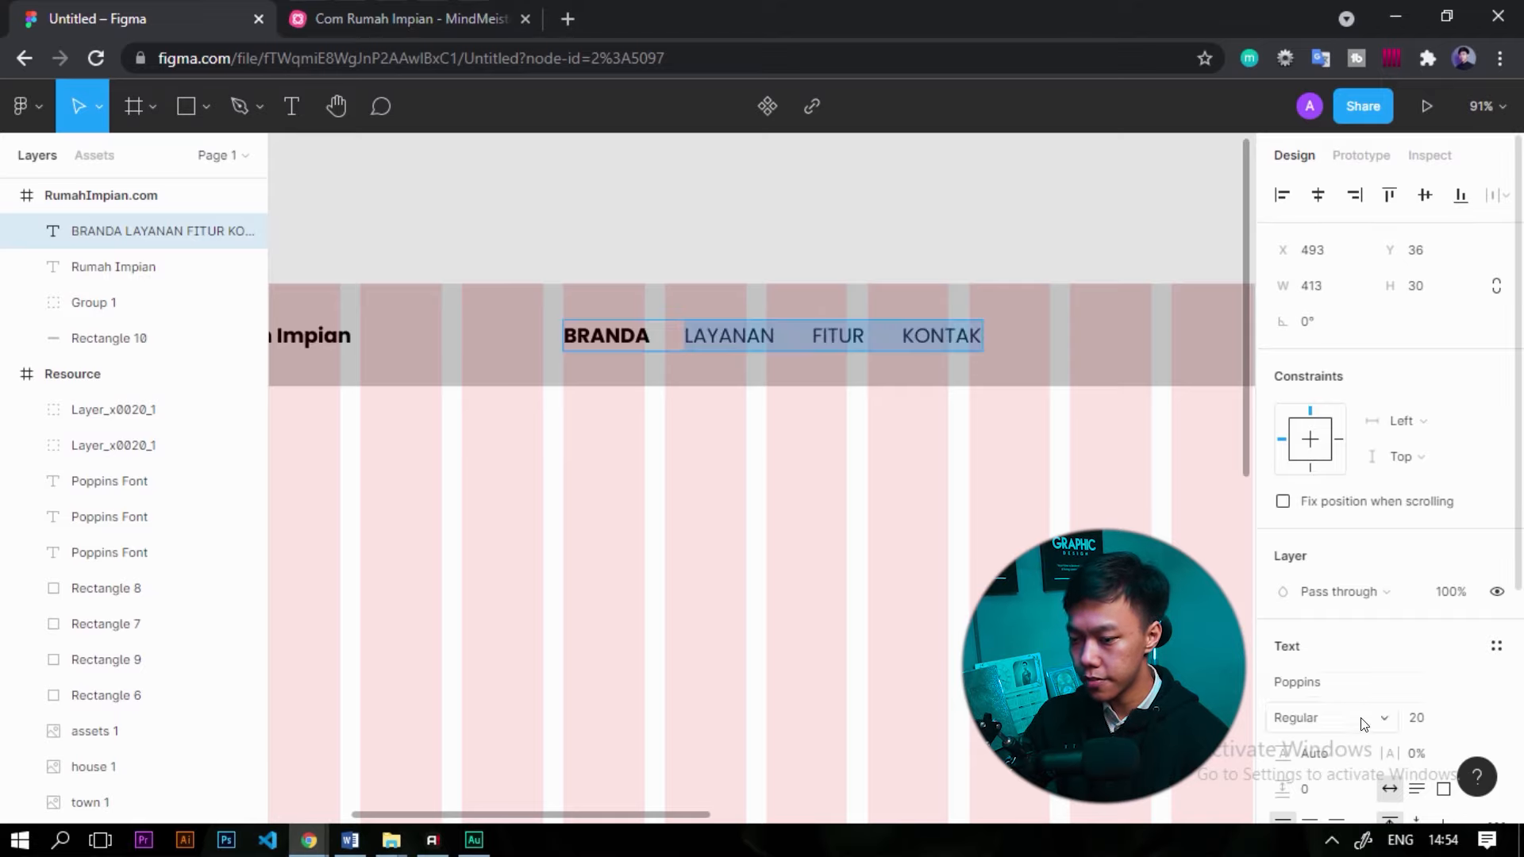
key(Escape)
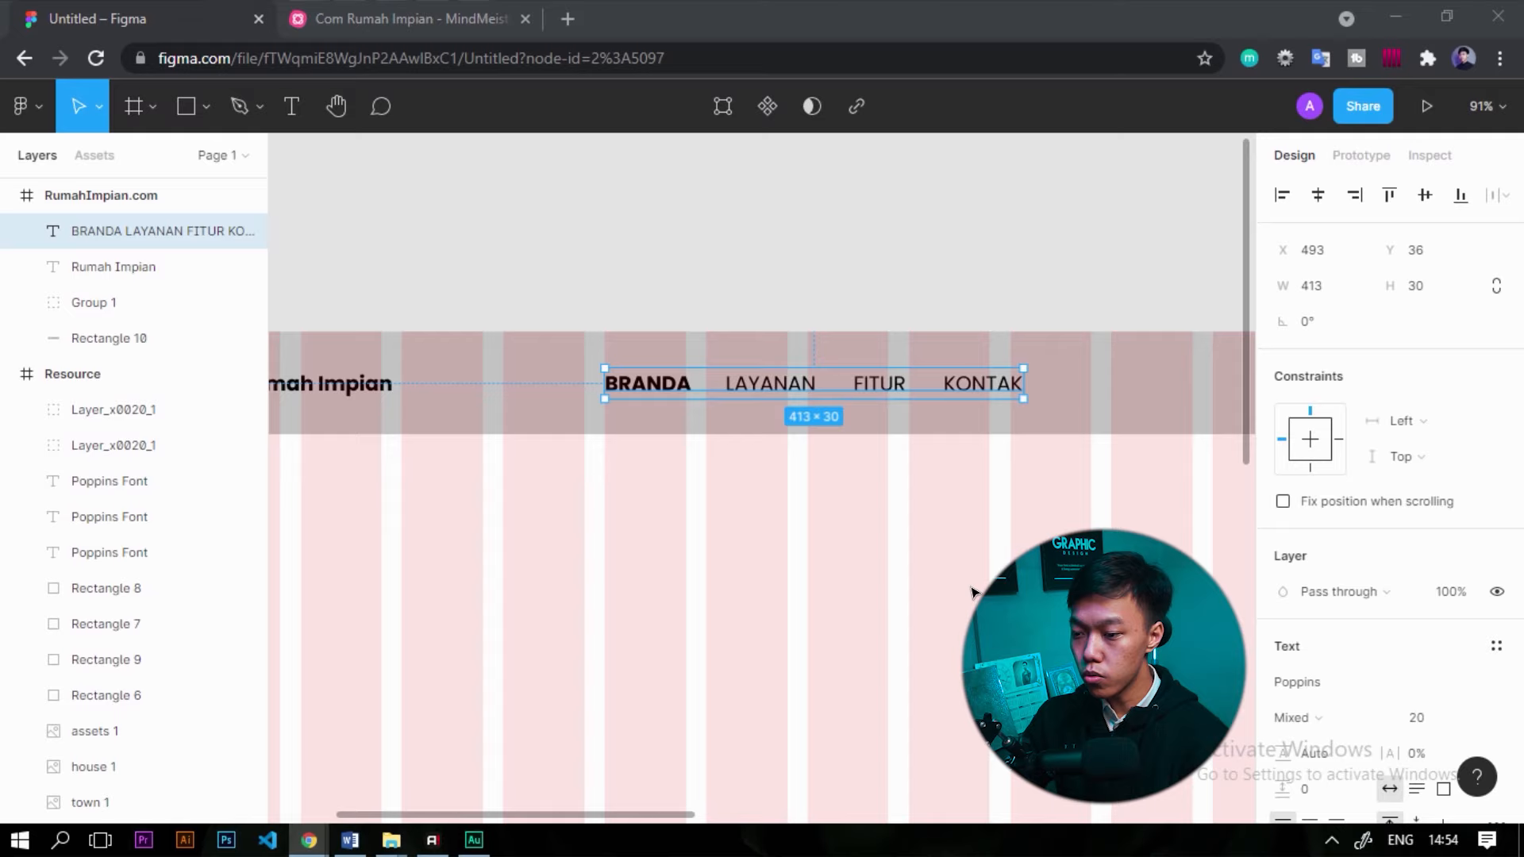
click(864, 605)
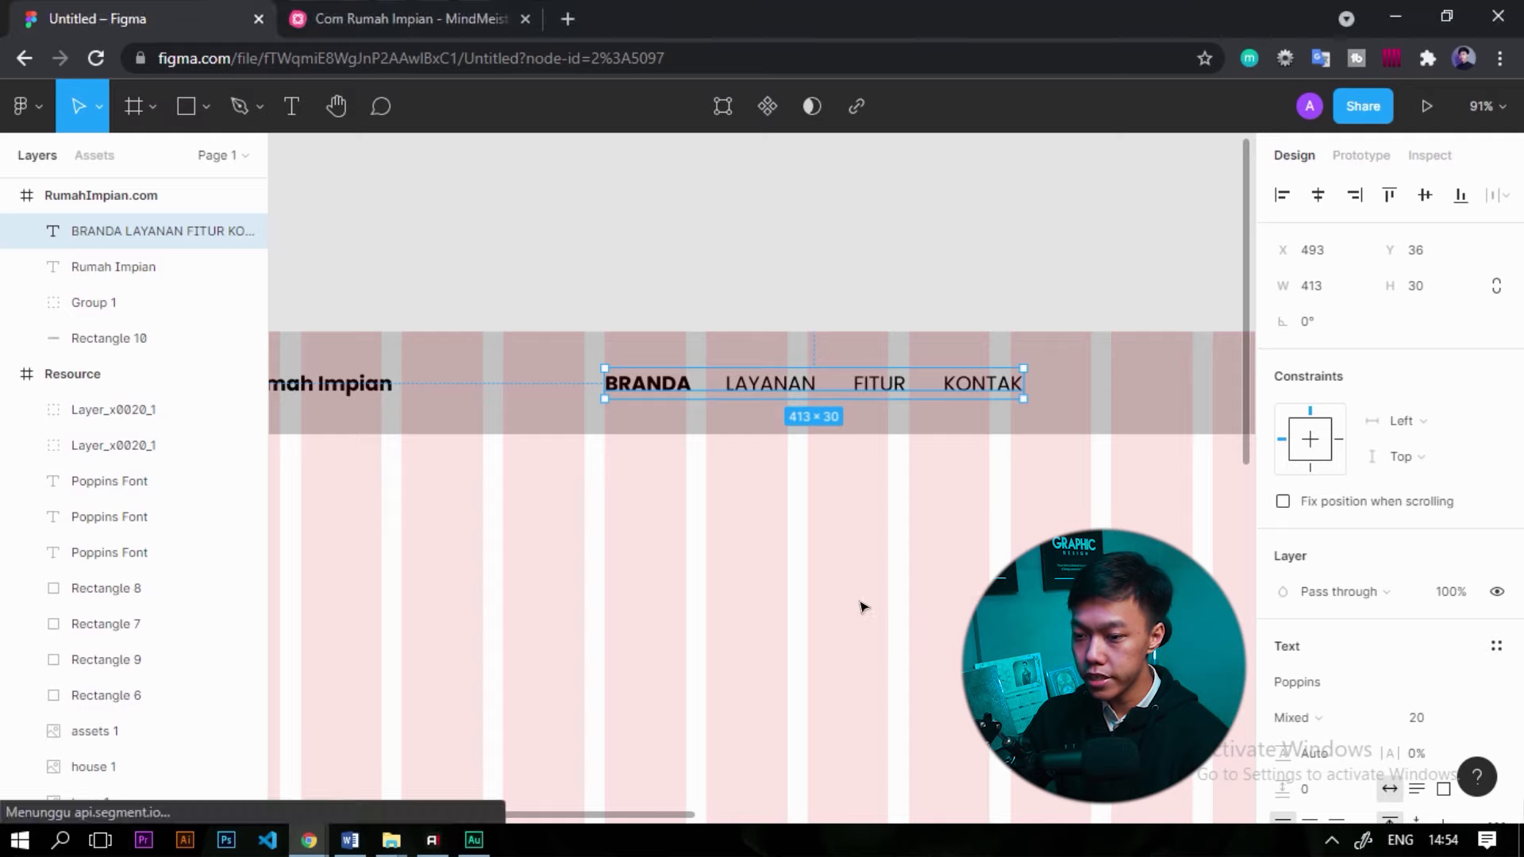
click(883, 389)
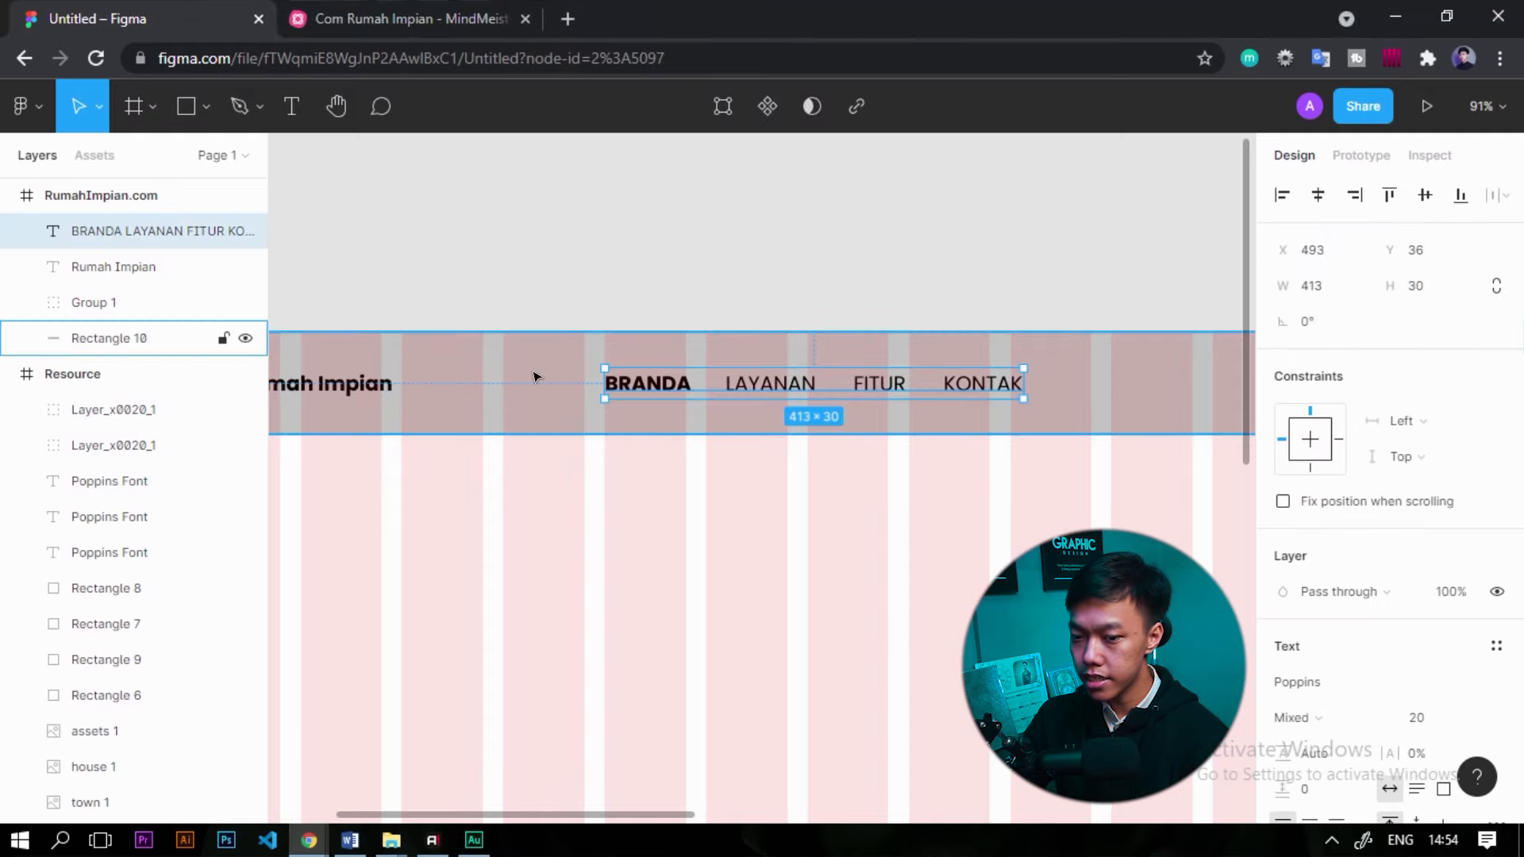
Set the navbar menu text's font size to 16 and deselect it.
scroll(391, 524, up, 1)
drag(840, 474, 955, 446)
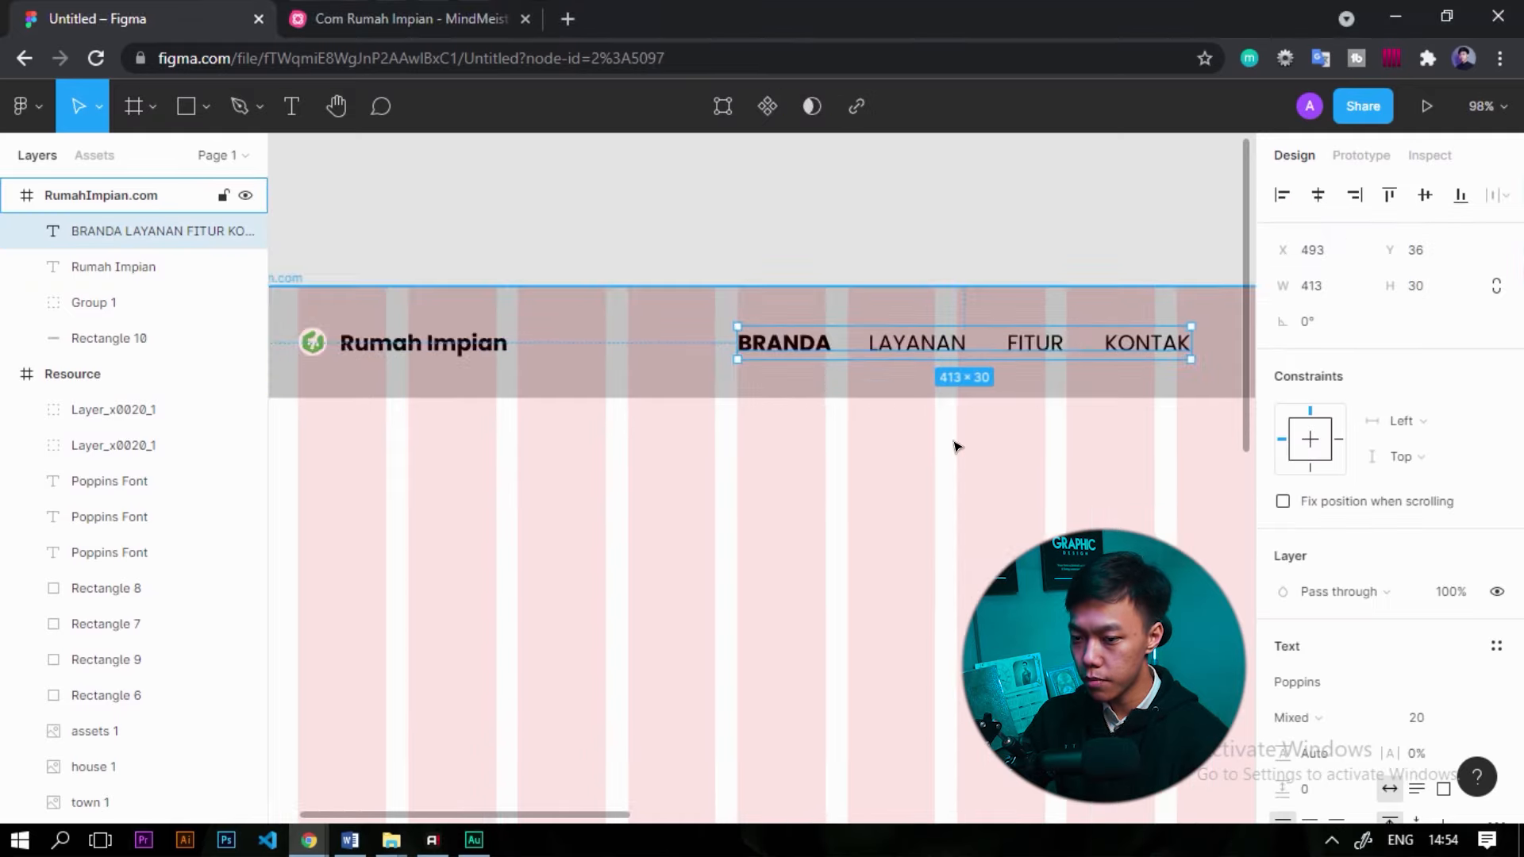
click(1433, 732)
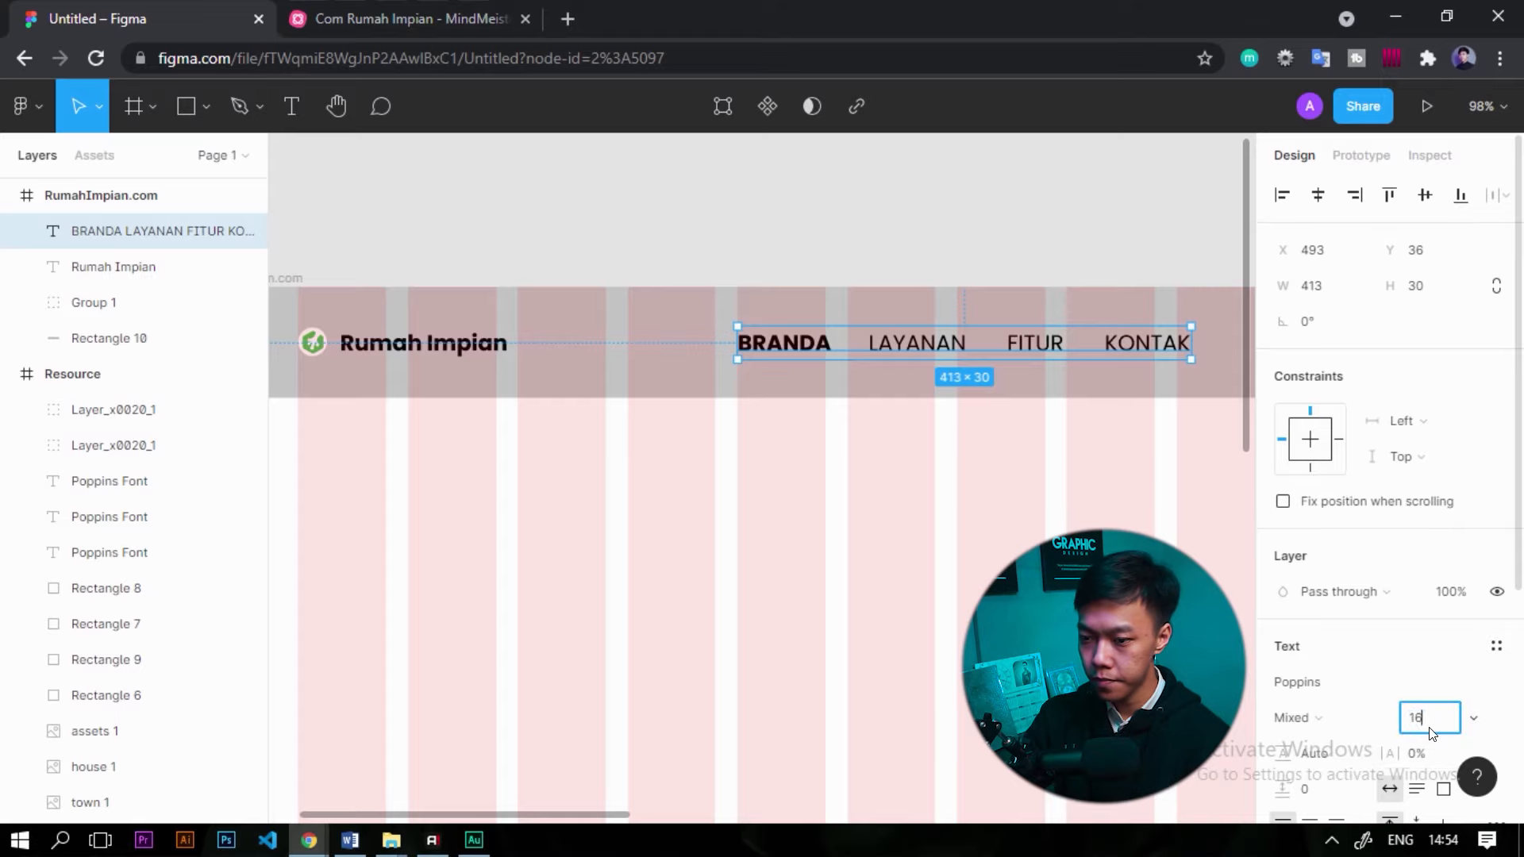
text(16)
key(Return)
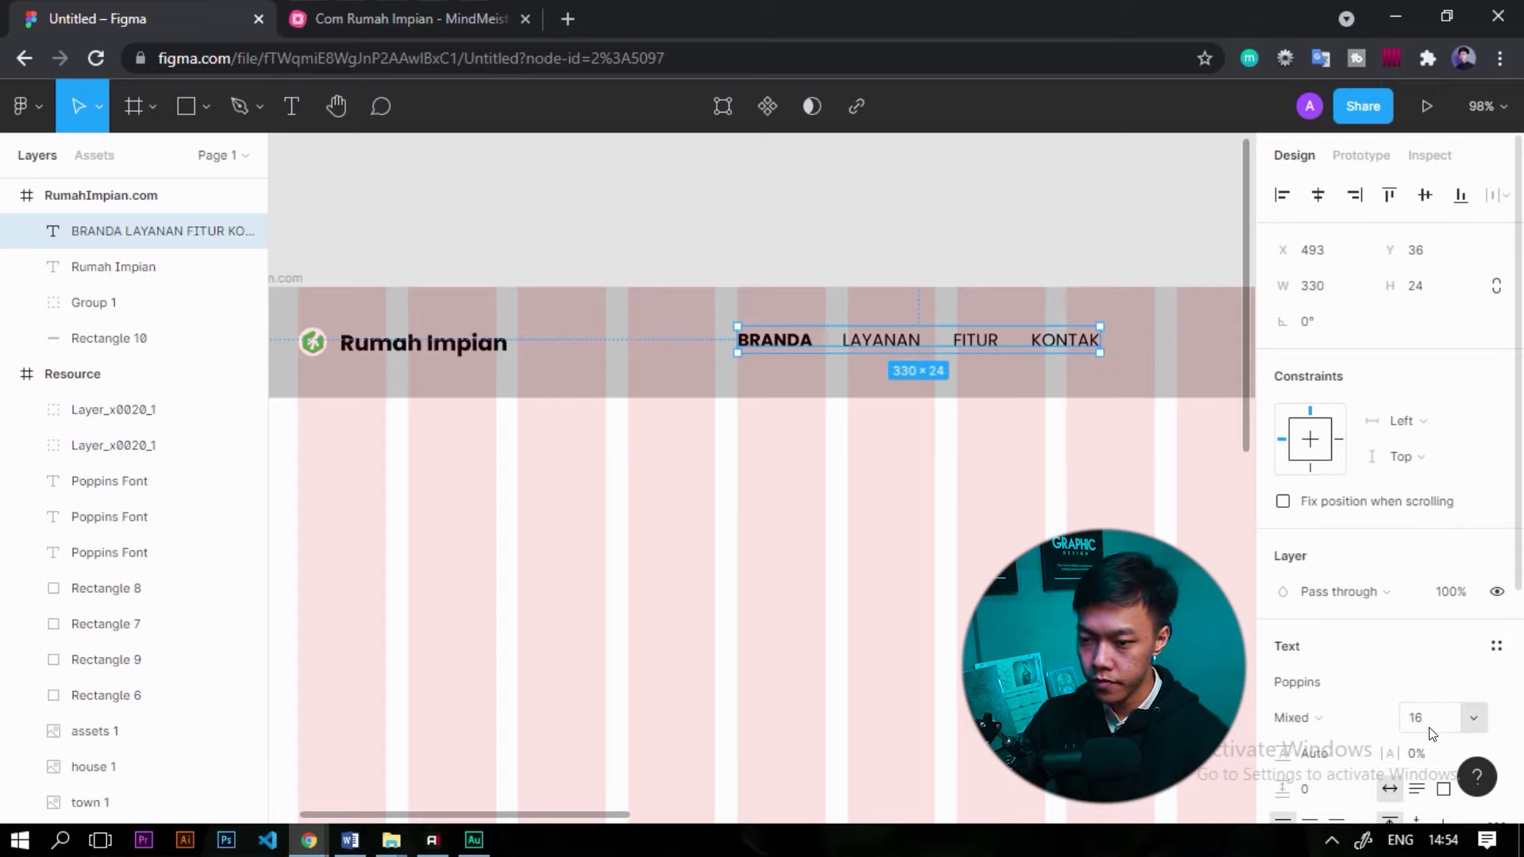
click(1122, 253)
Enlarge the navbar logo group to about 30 × 30 and position it at X 93, Y 36 beside the brand text.
scroll(405, 356, up, 5)
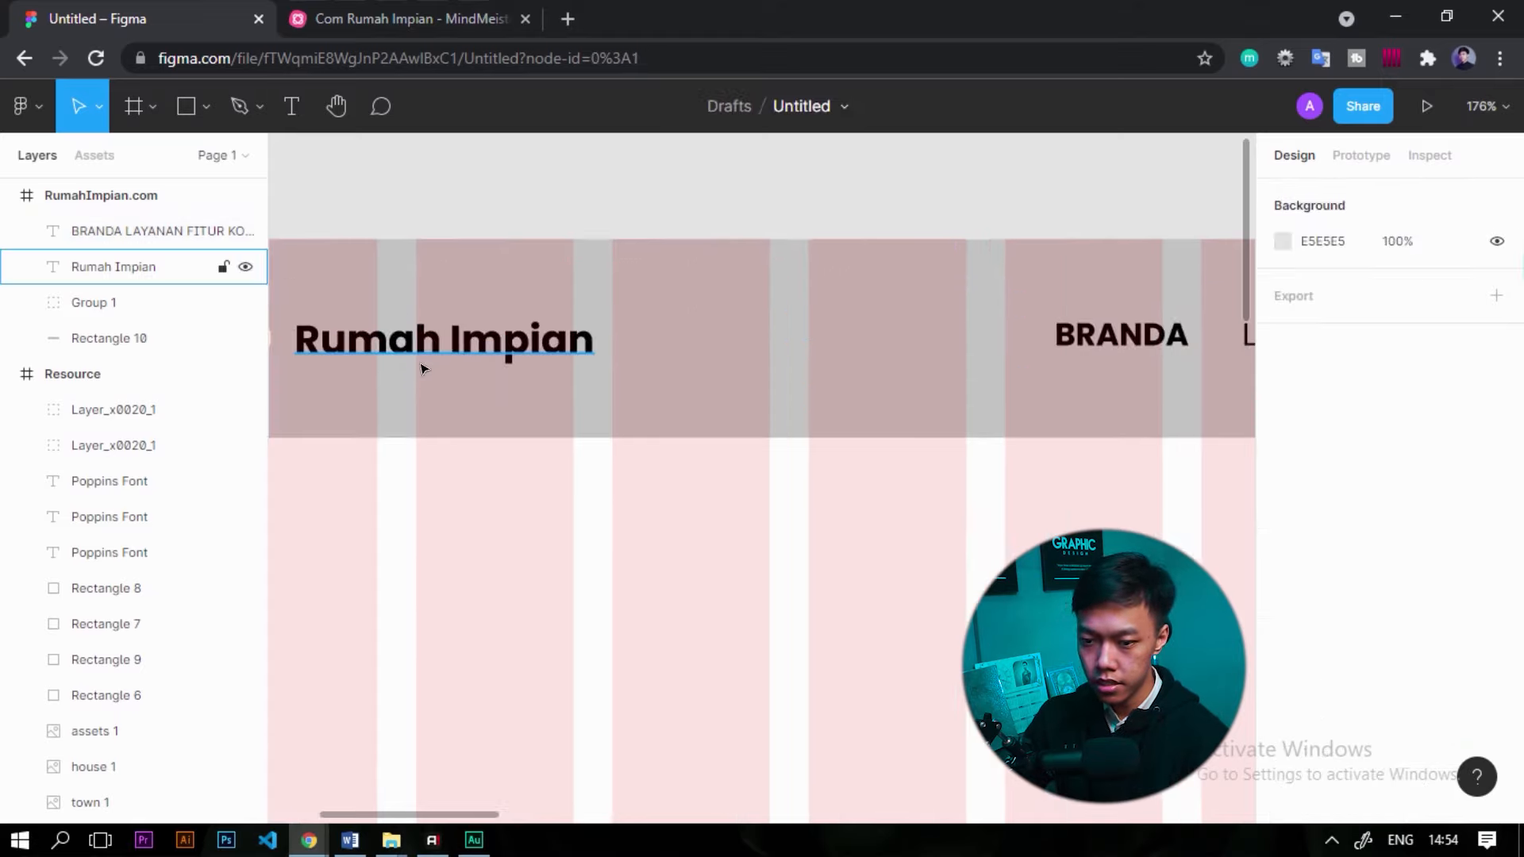
click(421, 368)
scroll(444, 381, down, 3)
scroll(421, 428, up, 5)
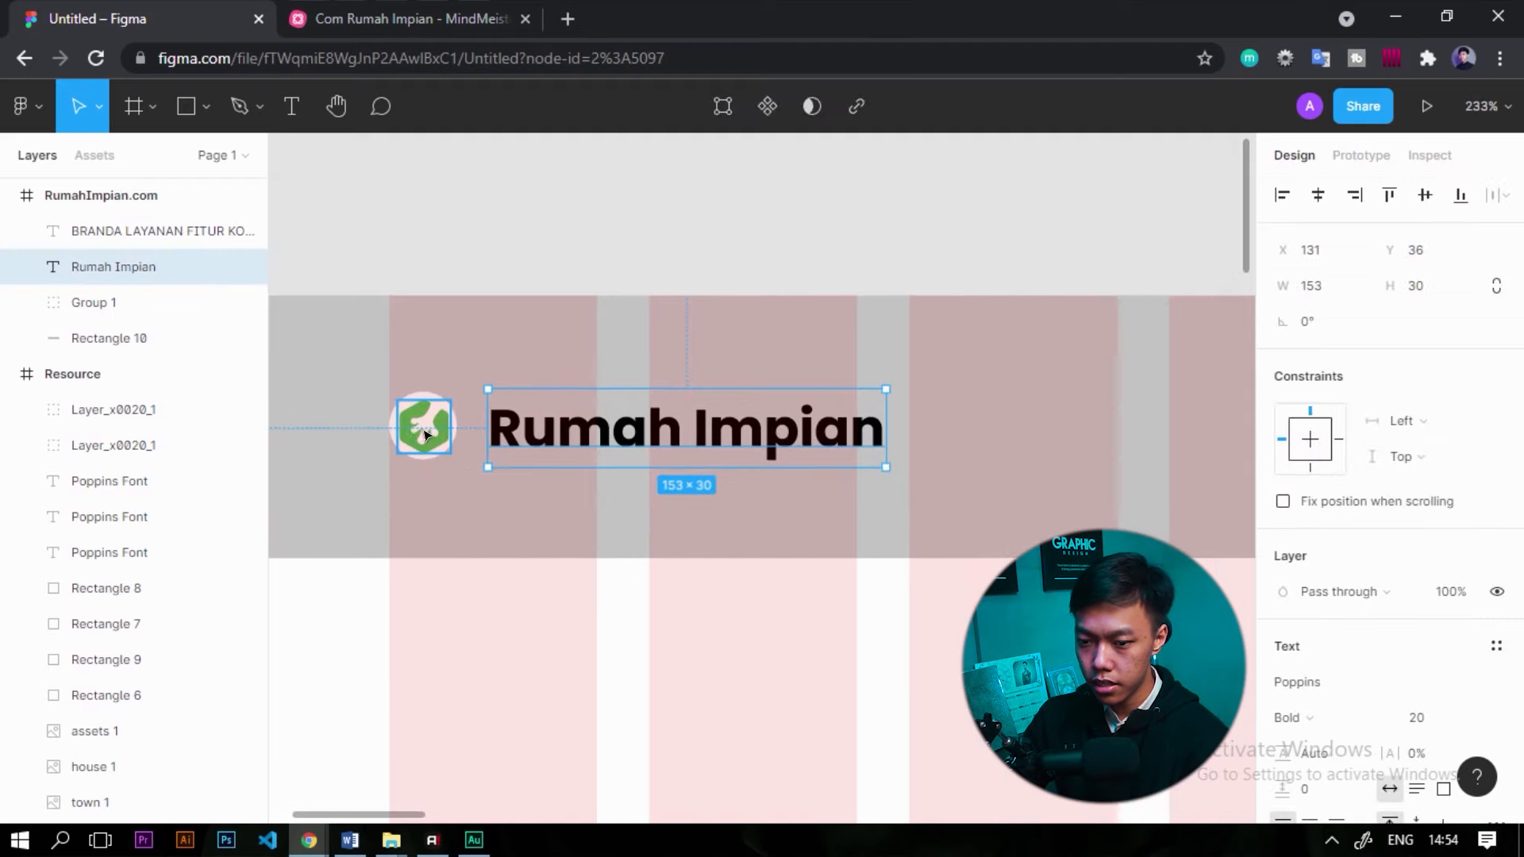
scroll(421, 438, up, 5)
click(495, 431)
drag(507, 496, 530, 520)
drag(480, 460, 476, 450)
scroll(476, 449, down, 5)
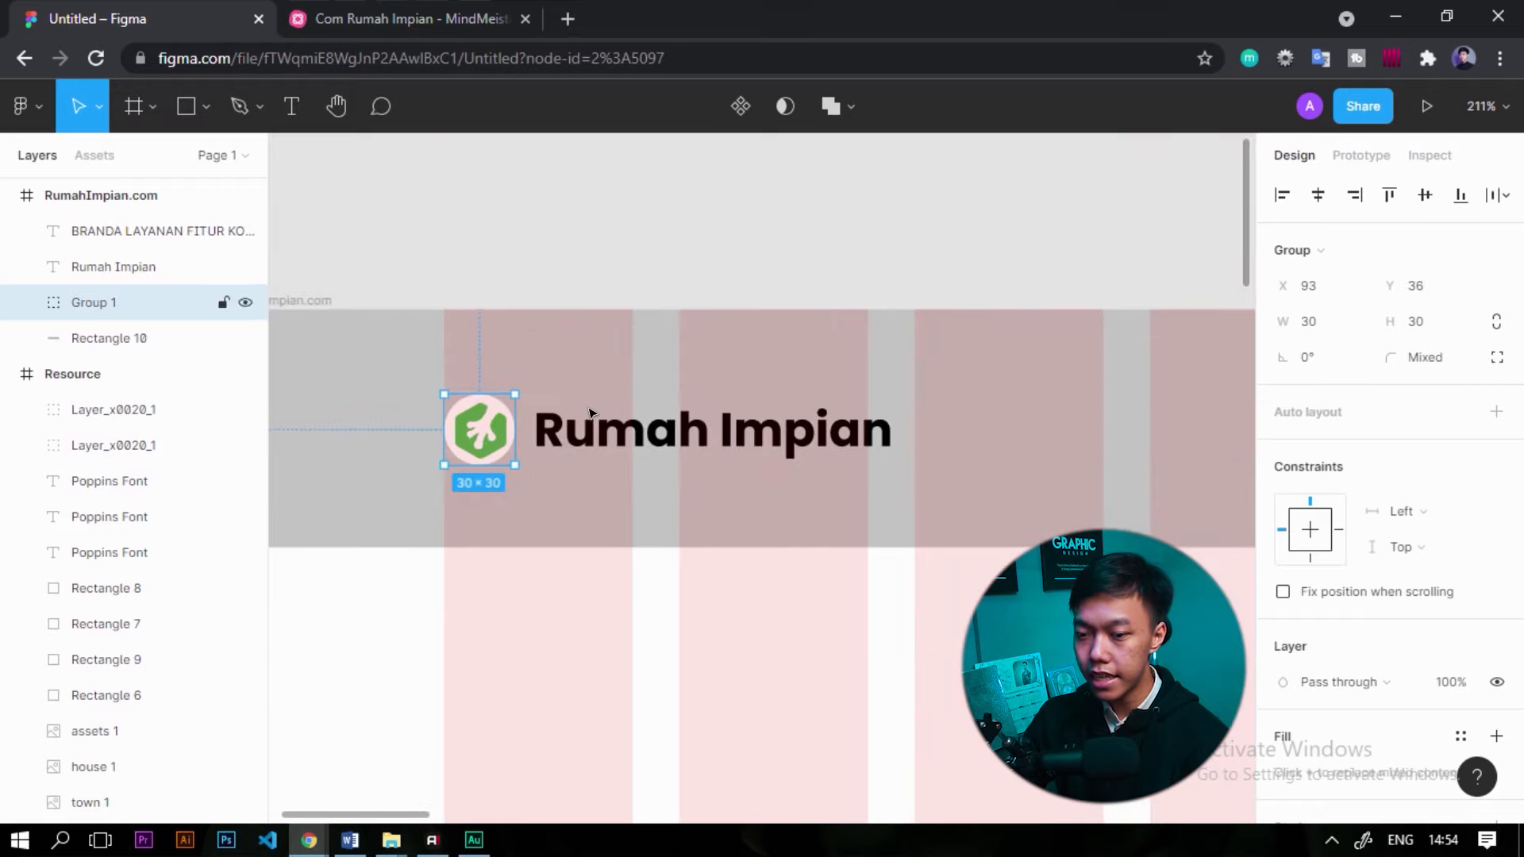
scroll(554, 385, down, 3)
click(657, 436)
scroll(1008, 473, down, 3)
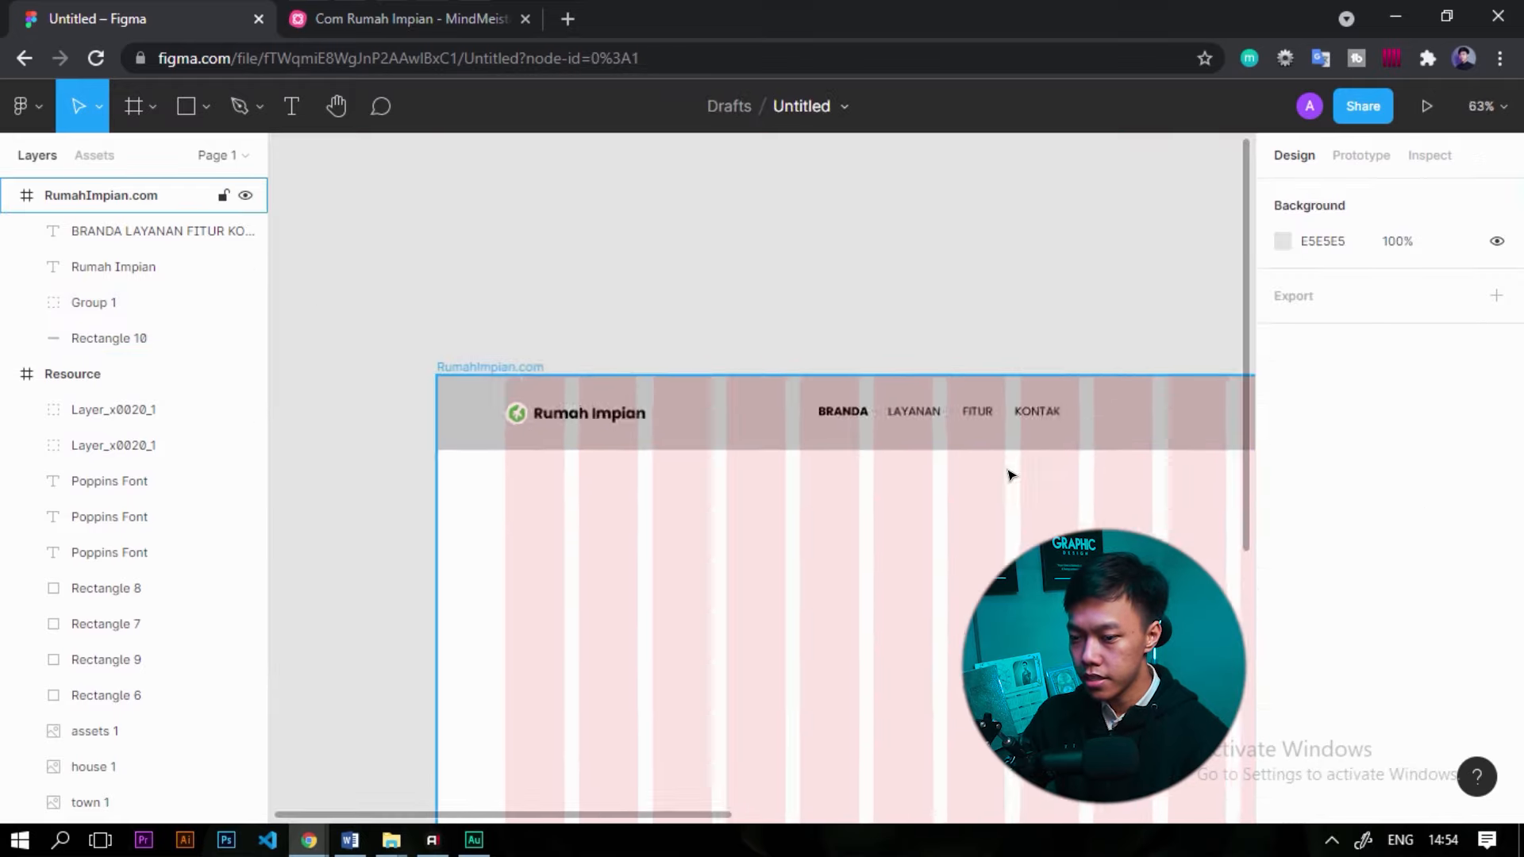
click(969, 387)
click(1425, 194)
key(ctrl+z)
click(1133, 450)
Duplicate the menu text horizontally along the navbar to X 993, Y 36.
drag(1014, 511, 653, 502)
scroll(632, 515, down, 4)
scroll(670, 483, up, 5)
scroll(853, 464, down, 6)
scroll(643, 458, up, 2)
click(520, 439)
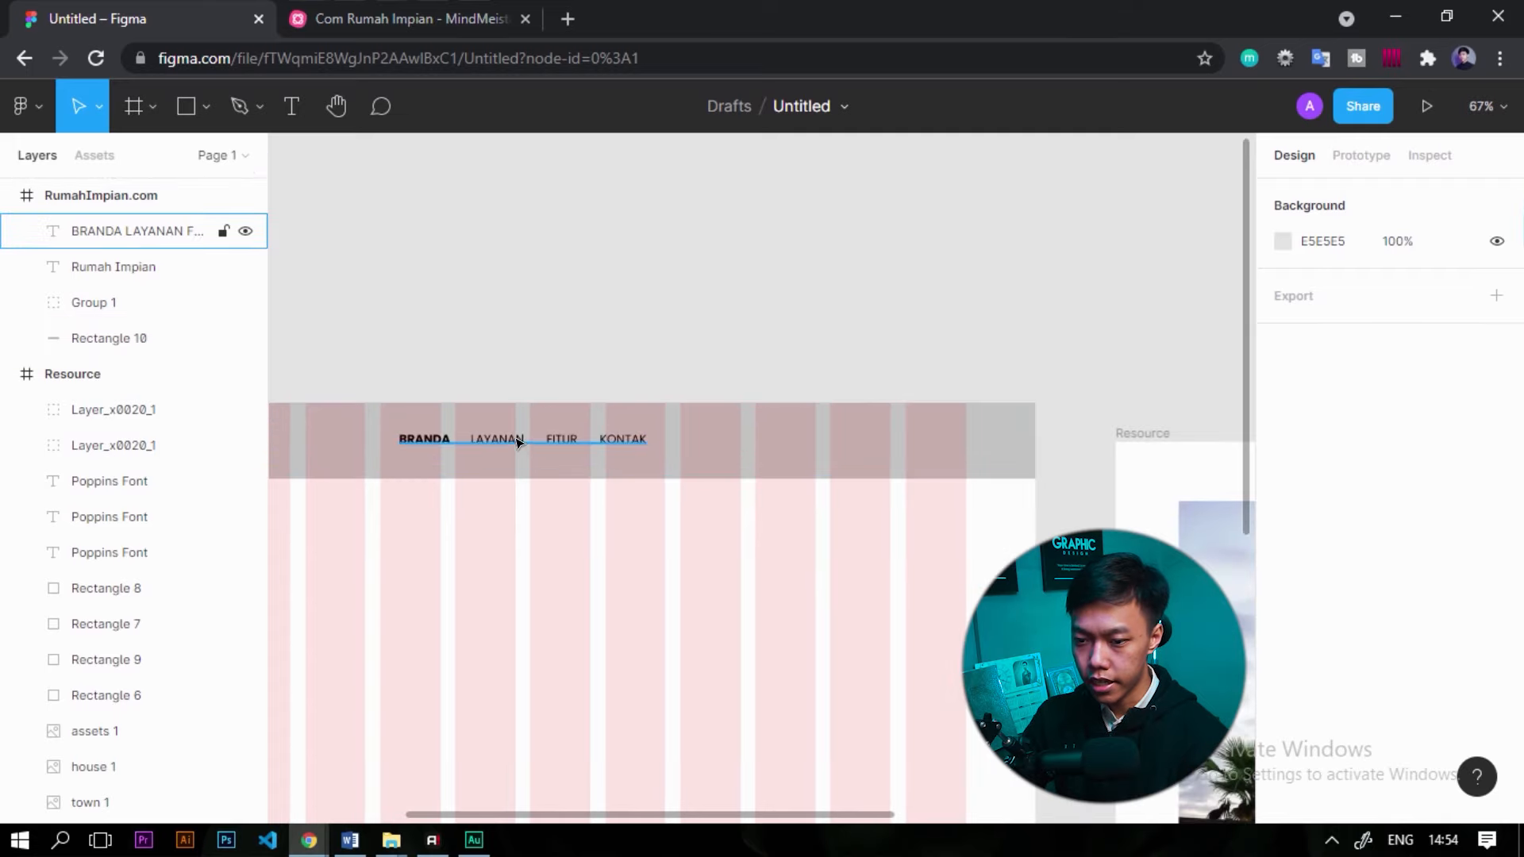
drag(754, 487, 828, 469)
key(Delete)
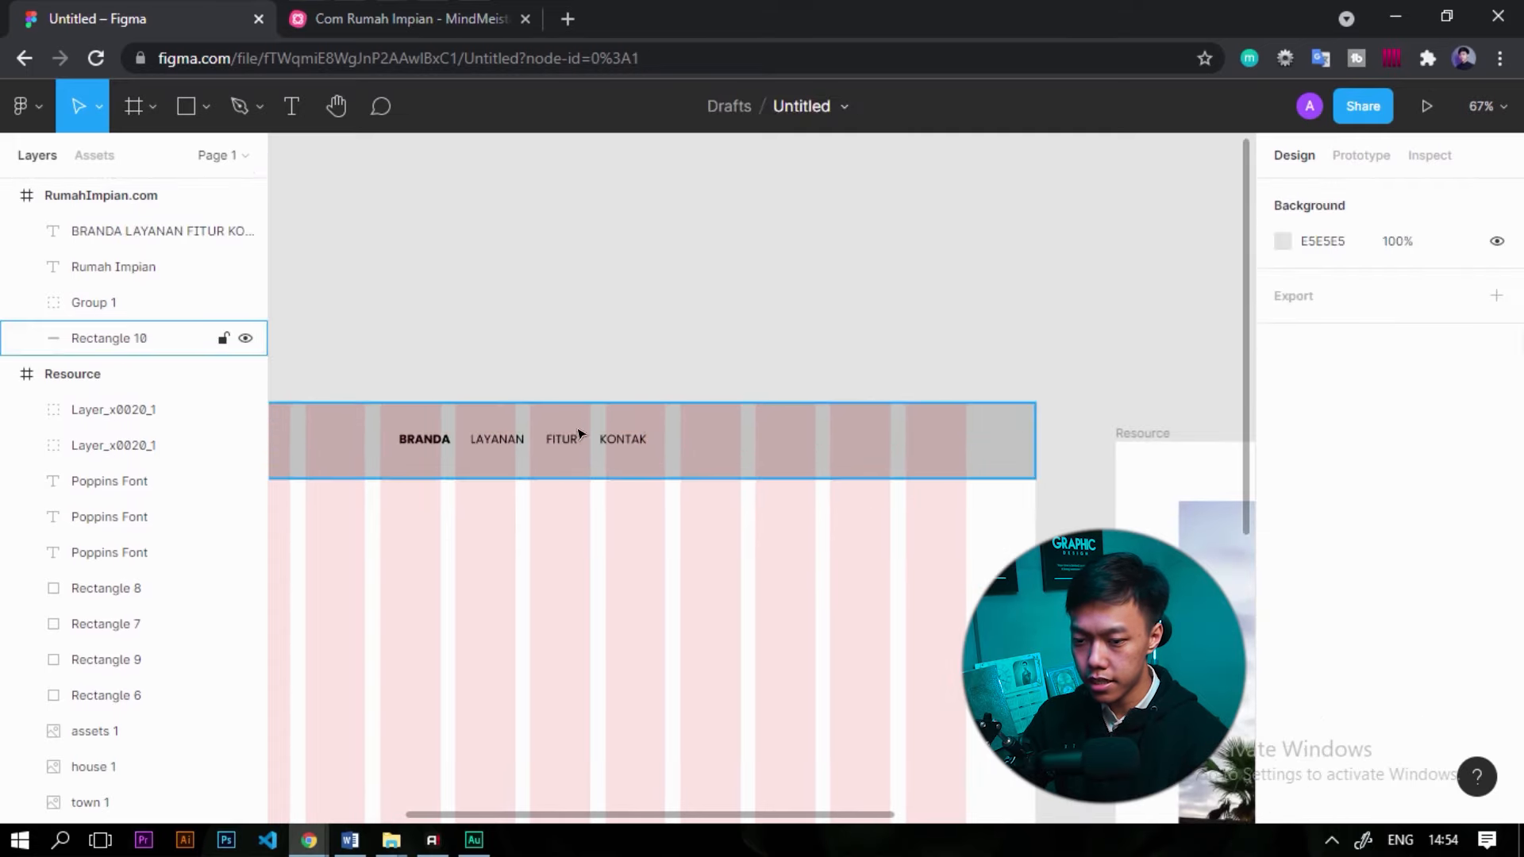
drag(539, 439, 895, 481)
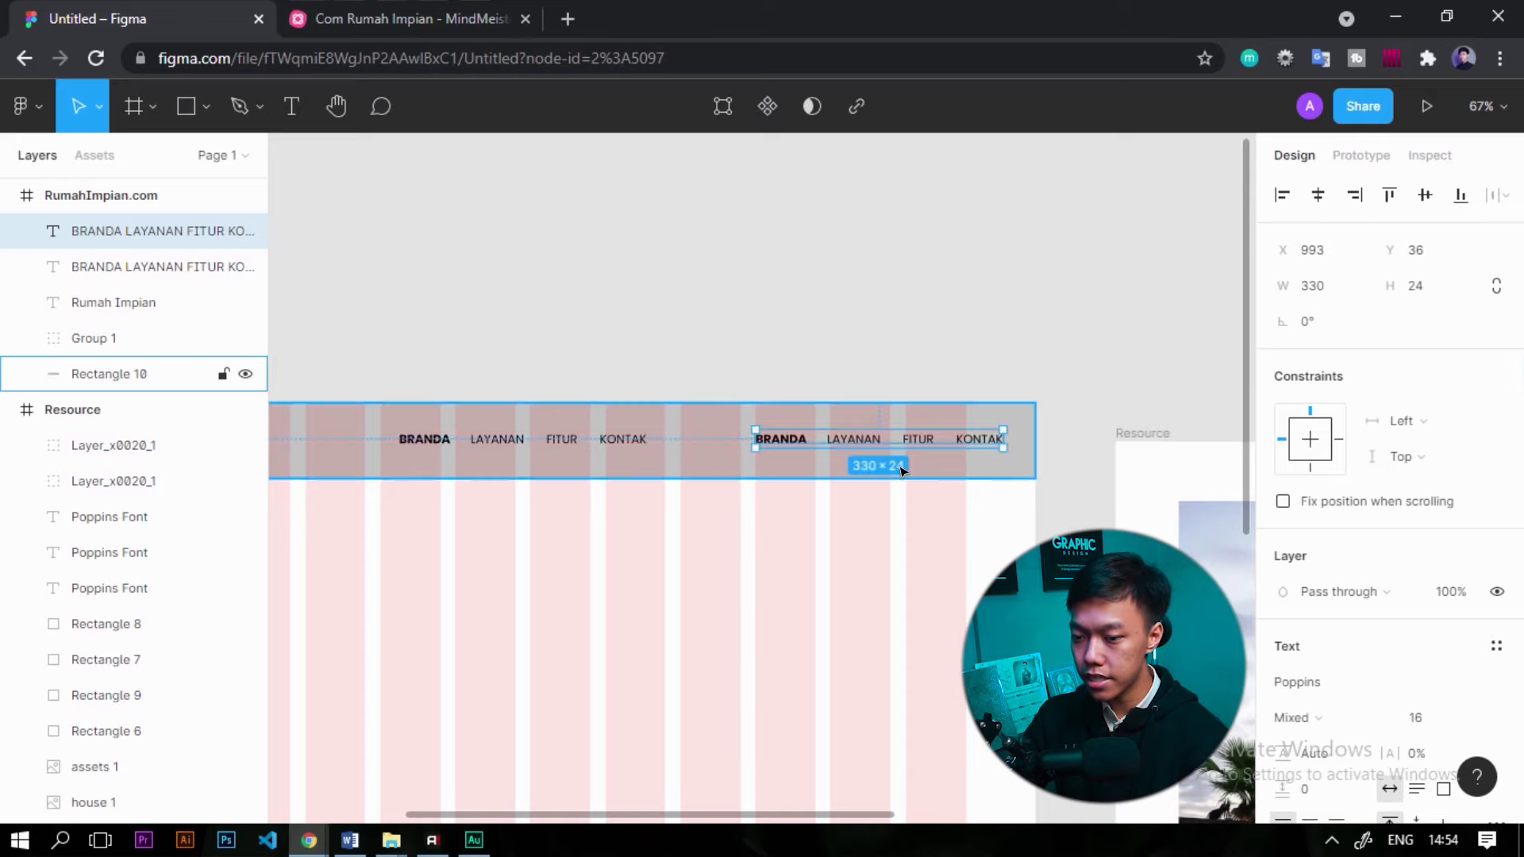
Replace the entire content of the duplicated menu text with "masuk".
scroll(876, 438, up, 5)
scroll(828, 429, up, 5)
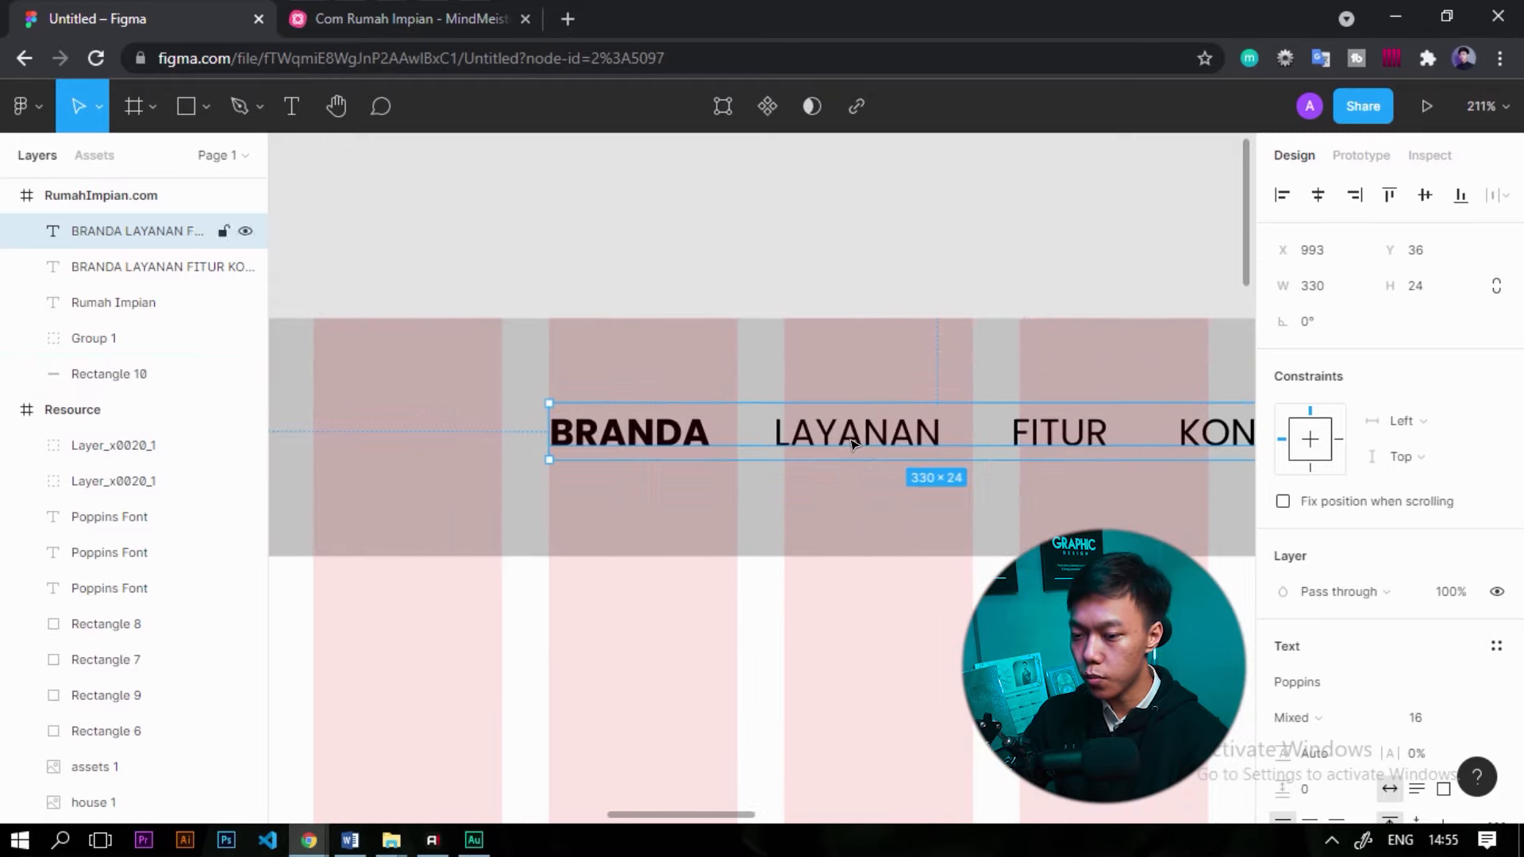
double_click(851, 436)
text(masuk)
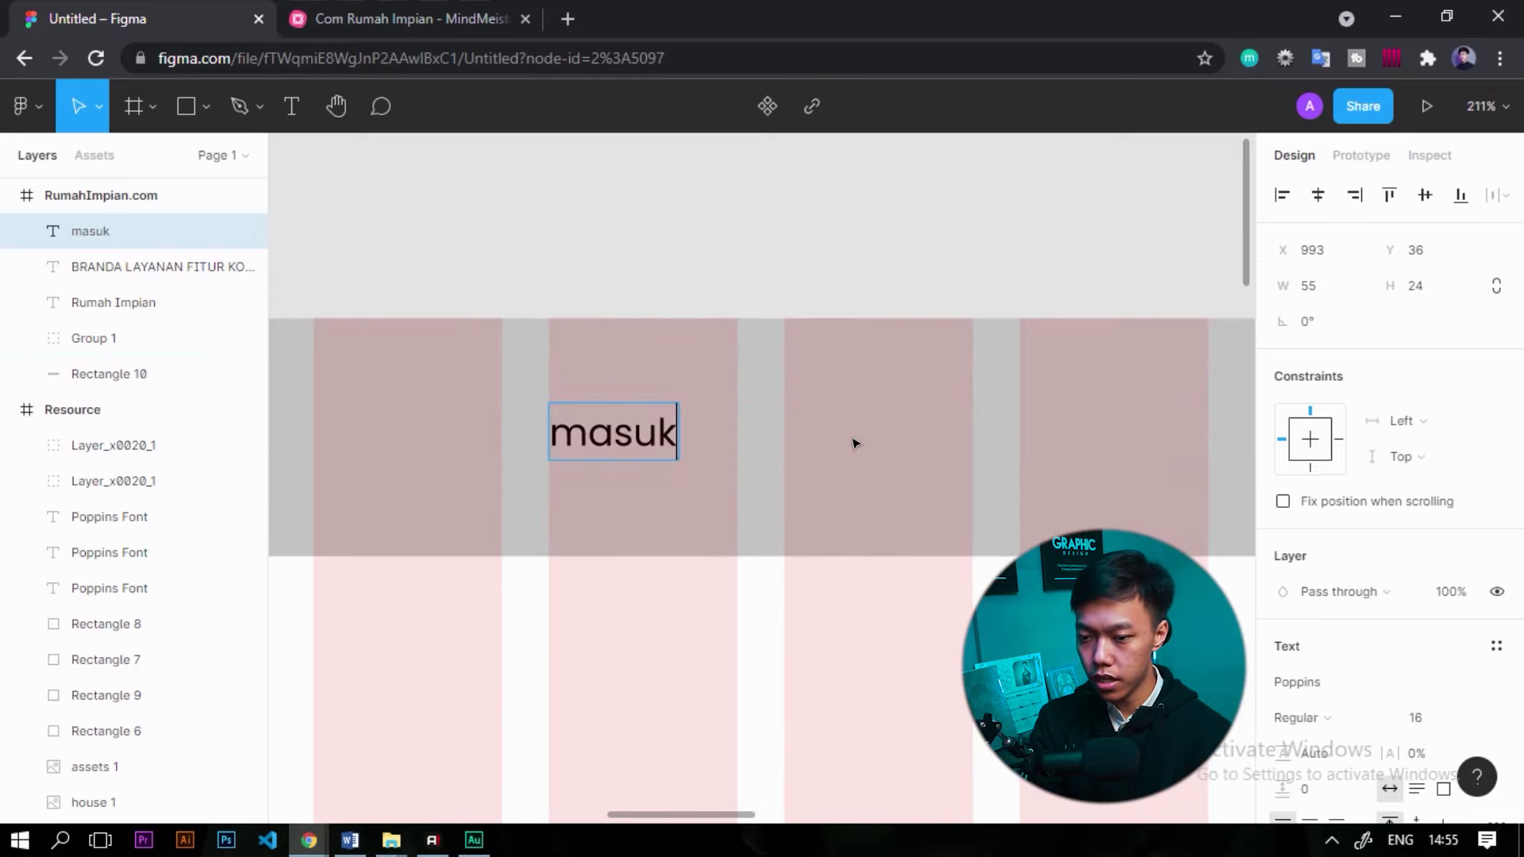
Retype the duplicated navbar text as "MASUK" and place it at X 1219, Y 36.
key(ctrl+a)
text(MAS)
text(UK)
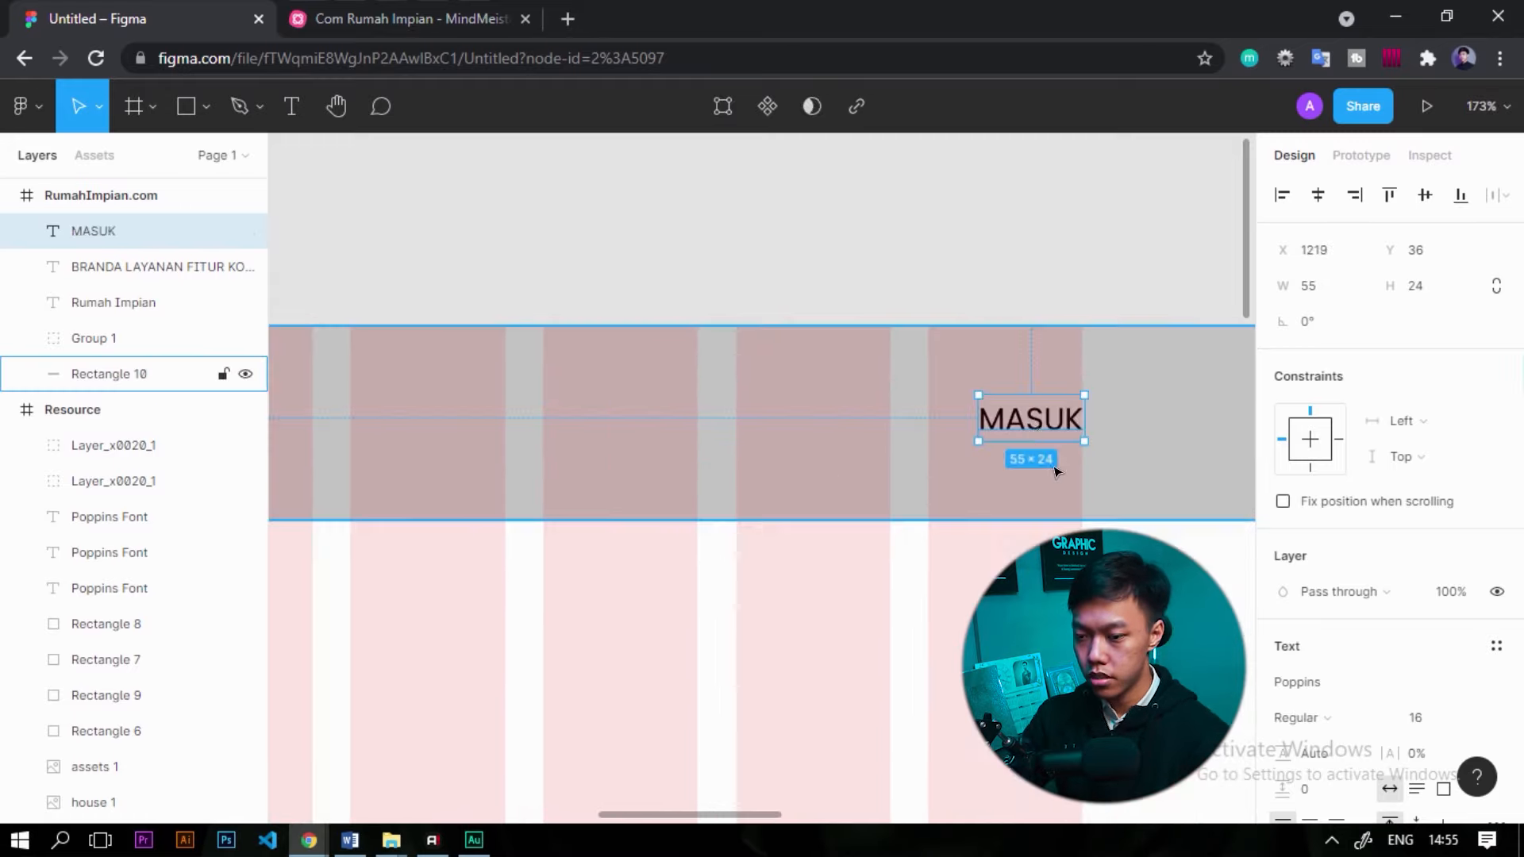
Duplicate the MASUK text horizontally to X 1093, Y 36 and change the copy's content to "DAFTAR".
drag(1042, 418, 801, 418)
double_click(798, 411)
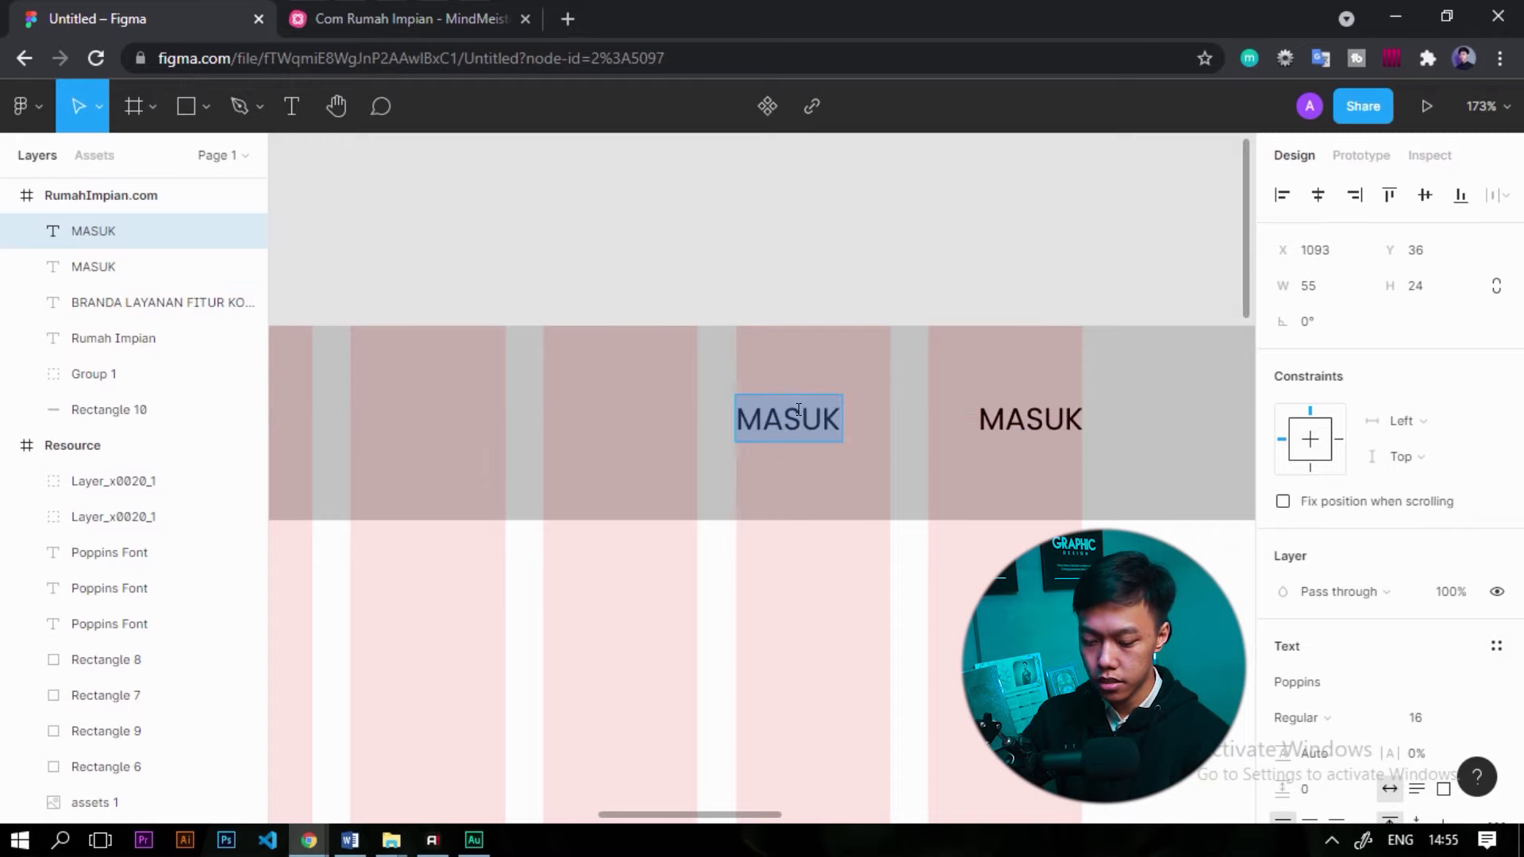
text(S)
key(BackSpace)
text(DAFTAR)
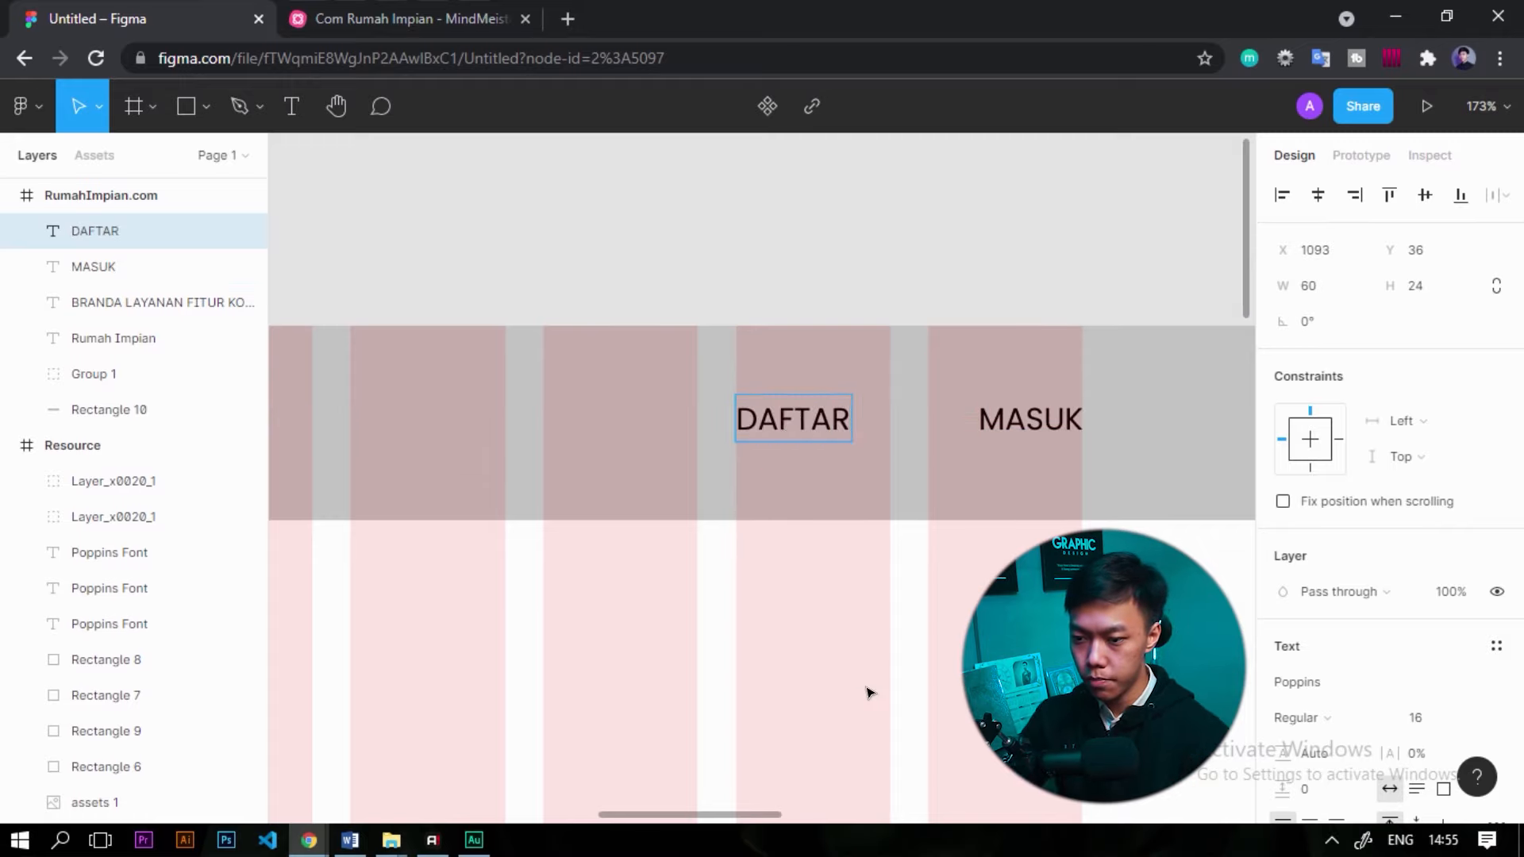
key(Escape)
Set the font weight of both the DAFTAR and MASUK texts to Bold.
drag(1075, 469, 855, 514)
click(799, 466)
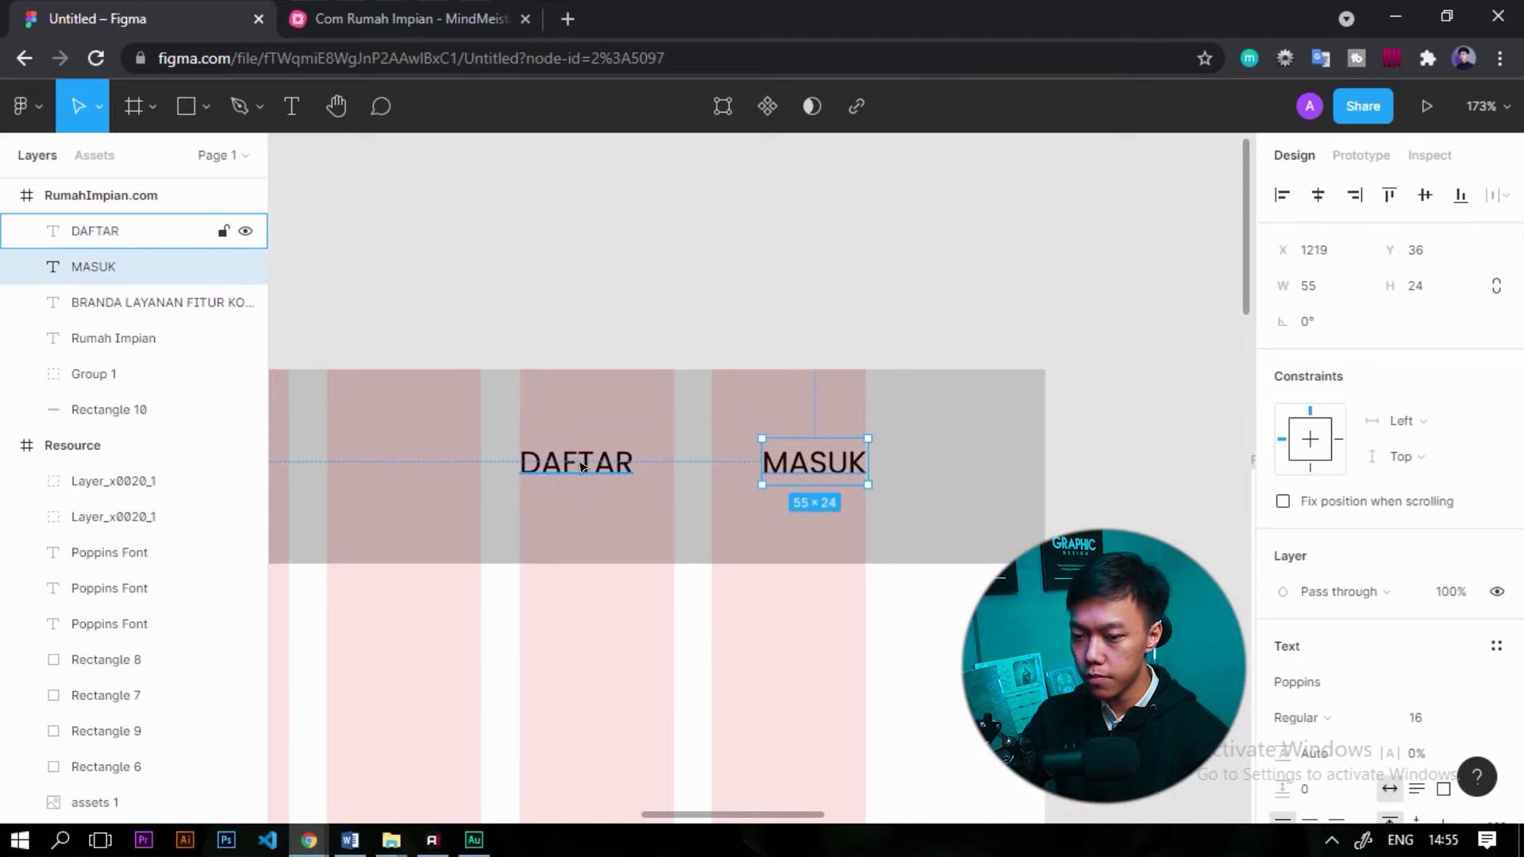
shift+click(581, 466)
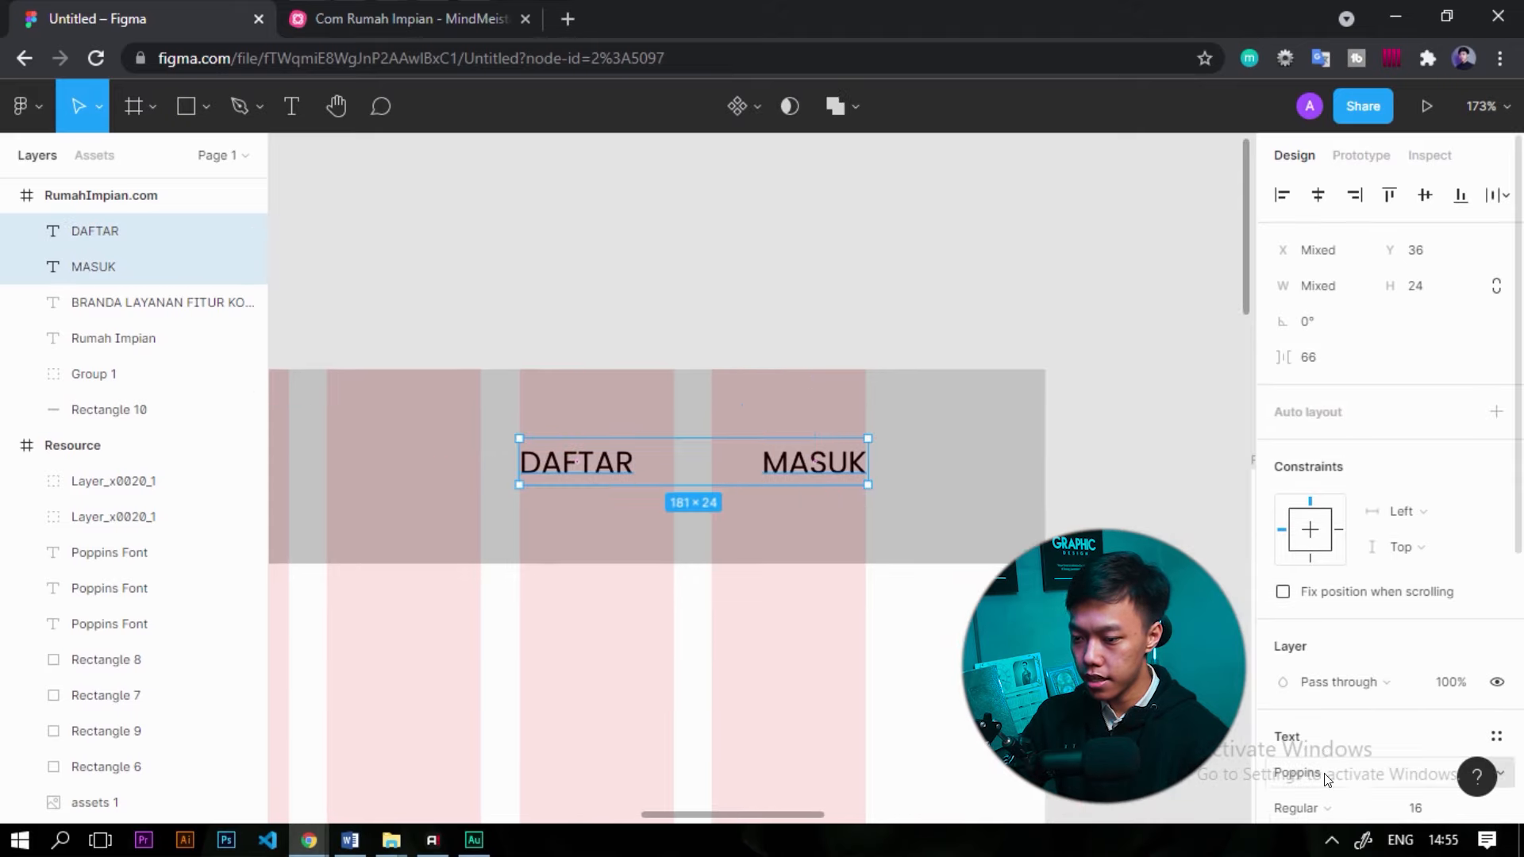
click(1359, 774)
scroll(1365, 670, down, 3)
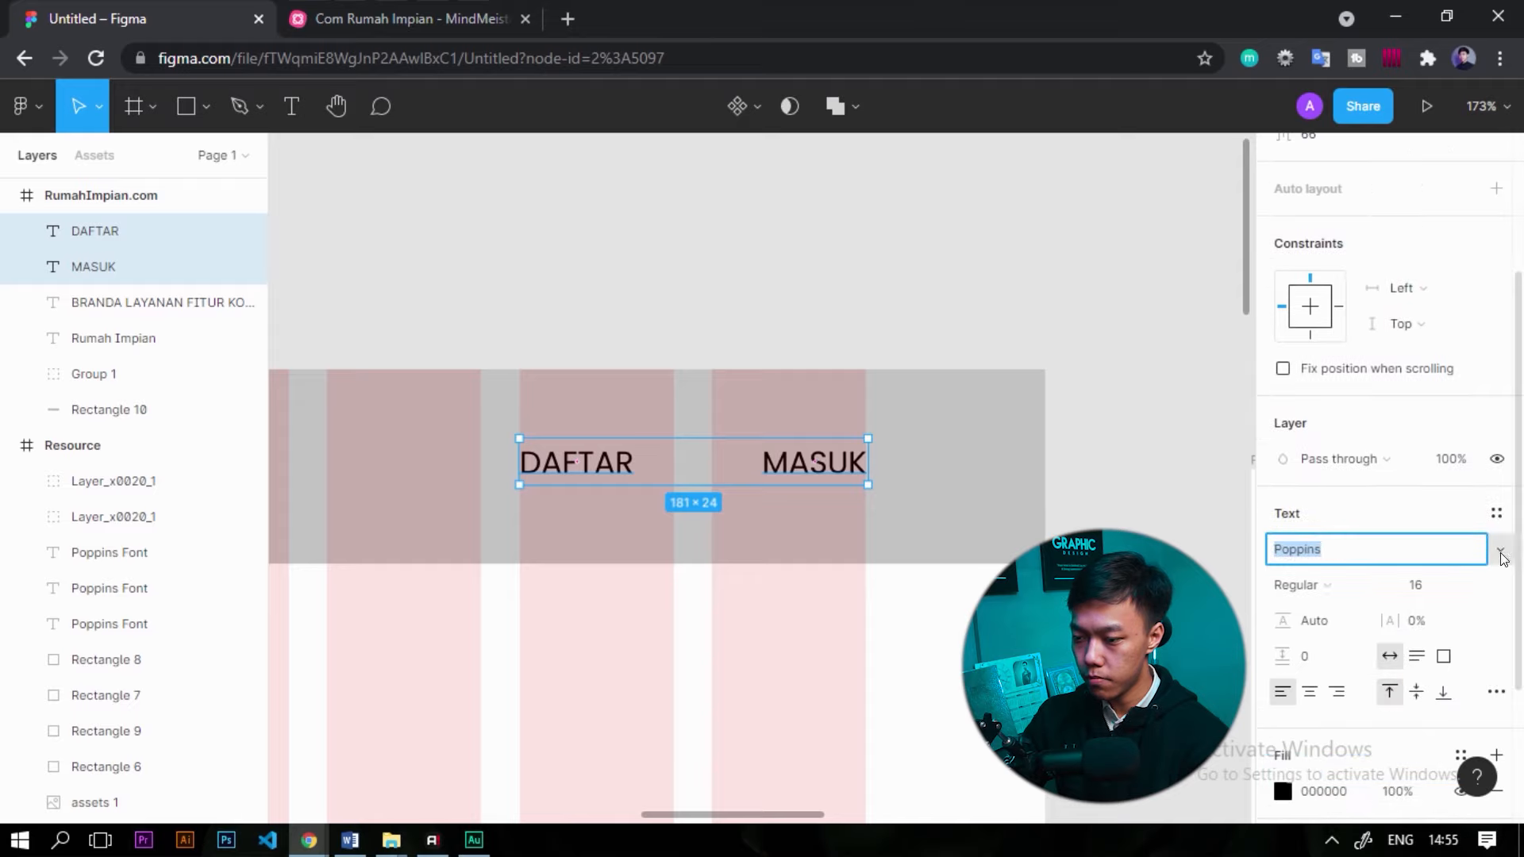
click(1501, 545)
click(1355, 548)
scroll(1357, 476, down, 3)
click(1361, 384)
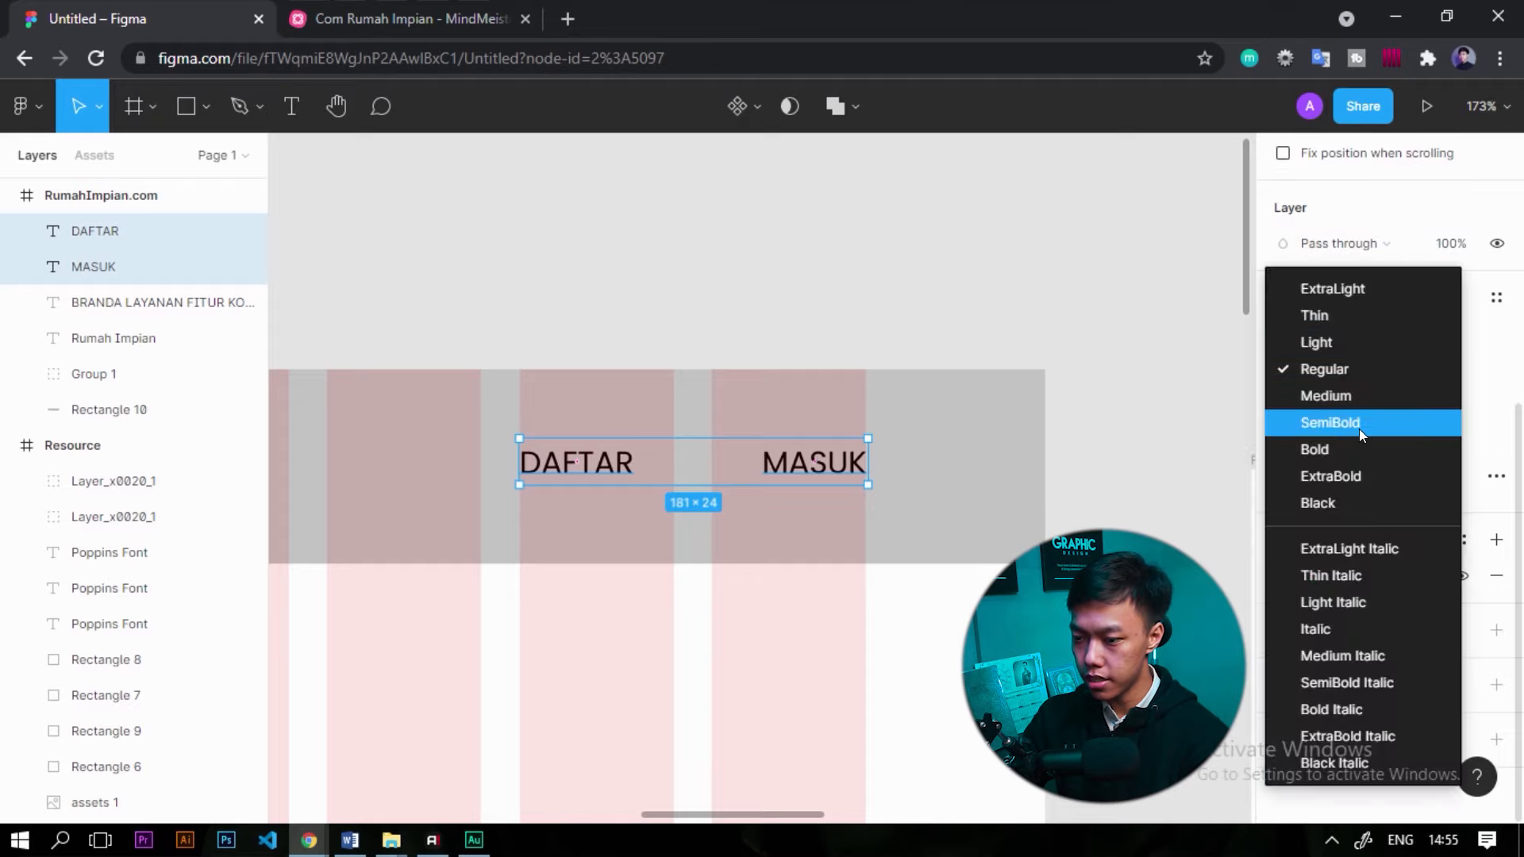
click(1326, 446)
key(Escape)
scroll(872, 524, up, 2)
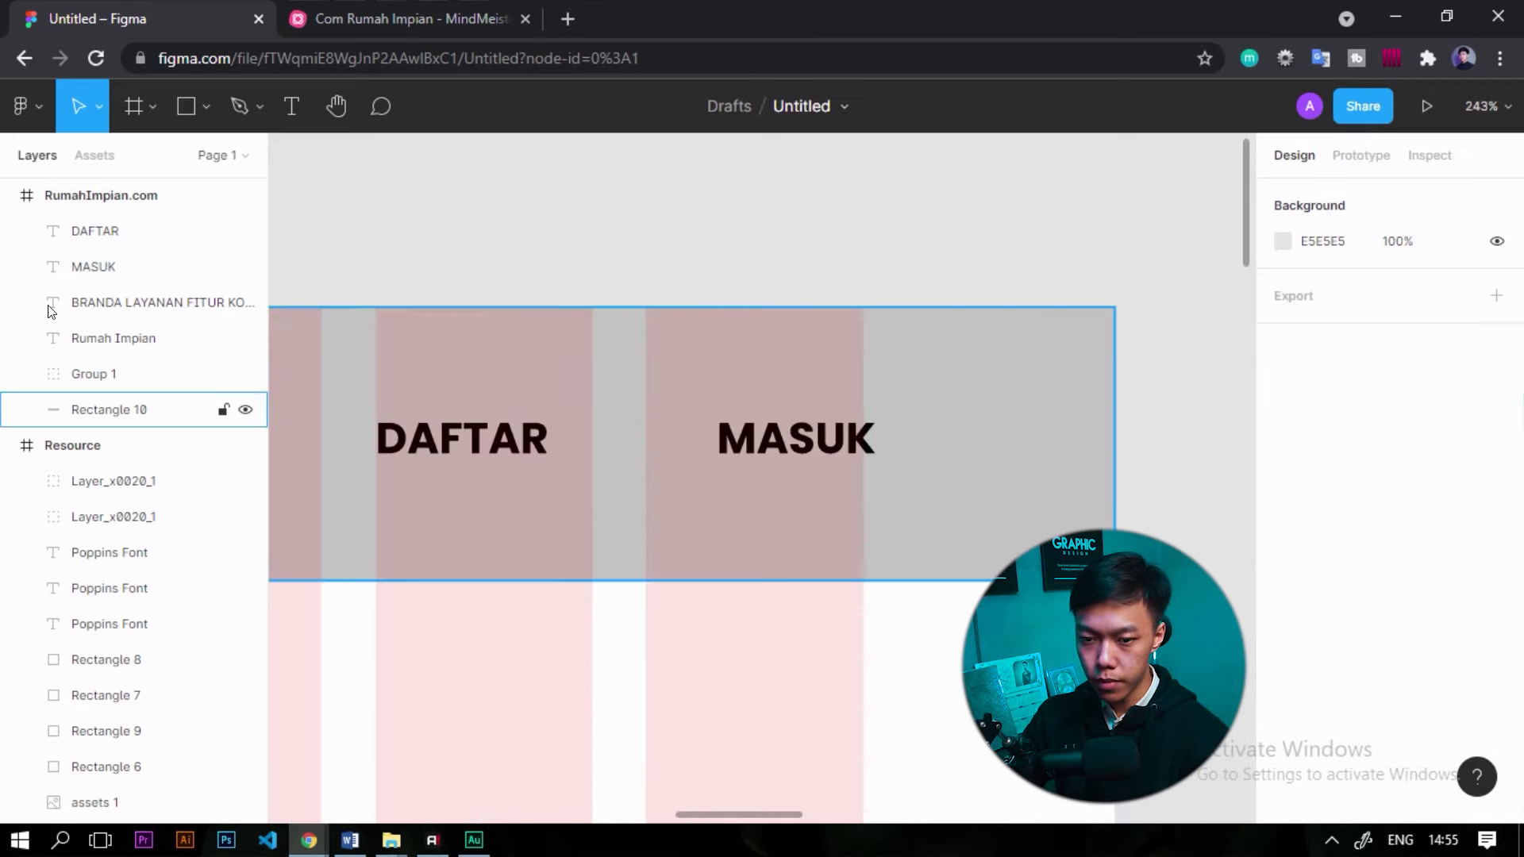
Draw a rectangle over the MASUK text at X 1173, Y 27 and set its size to 133 × 40.
click(185, 106)
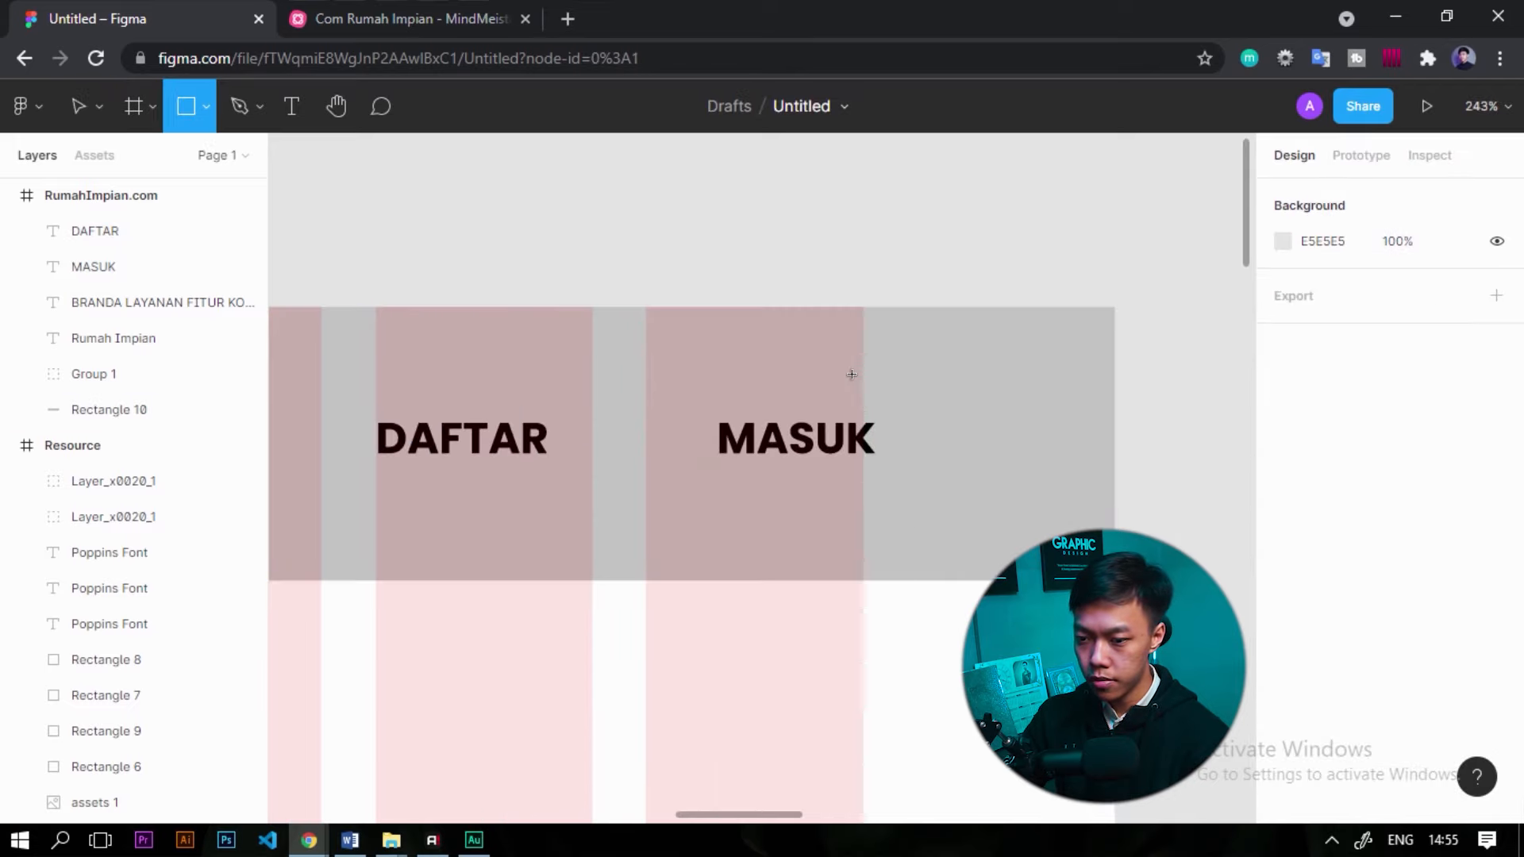
mouse_move(864, 380)
mouse_down()
mouse_move(489, 436)
mouse_move(592, 516)
mouse_up()
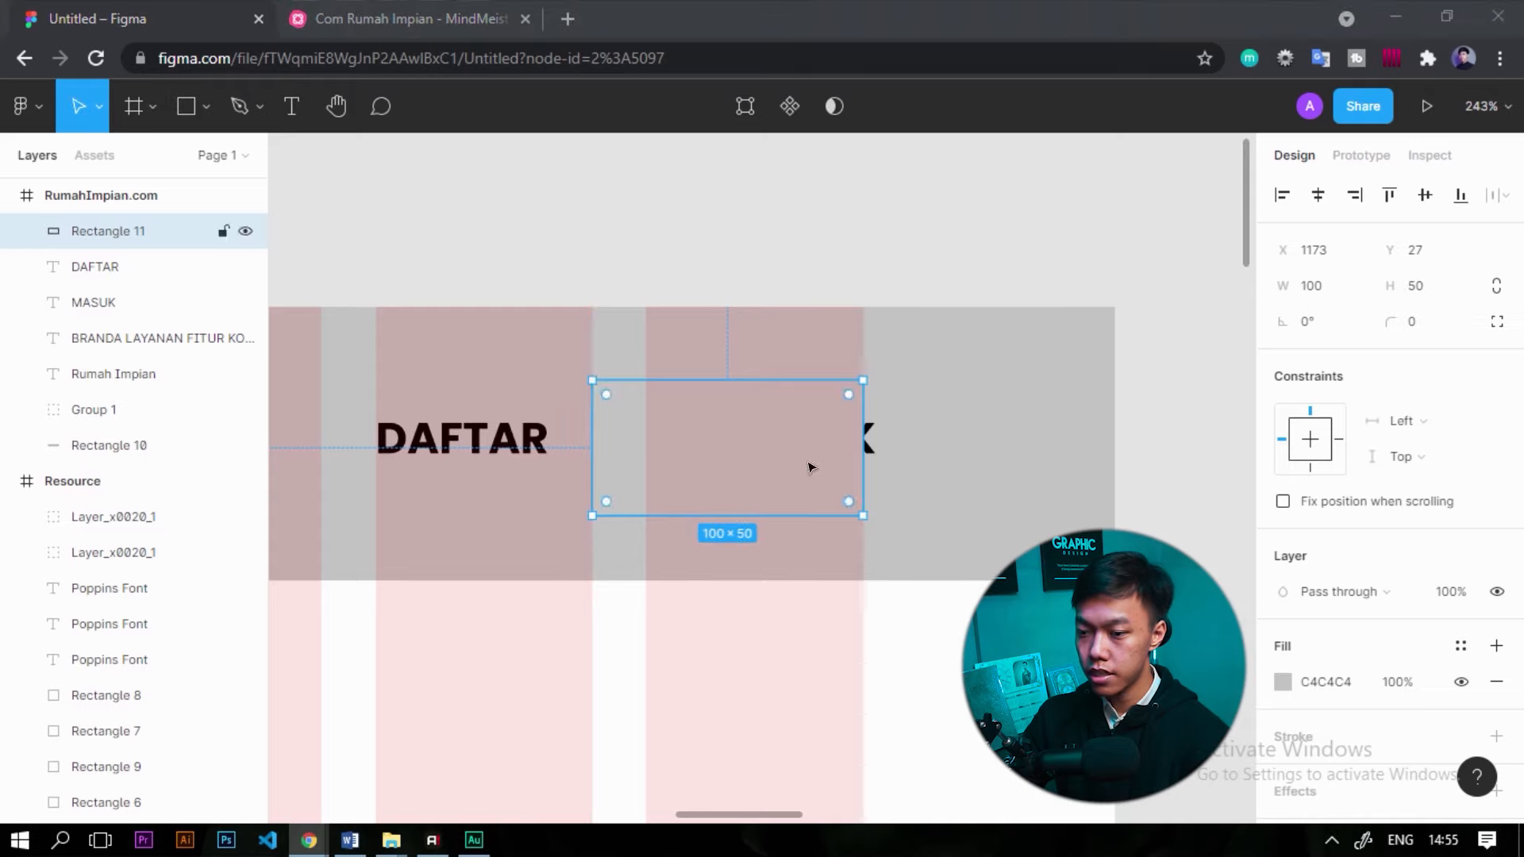
click(1318, 284)
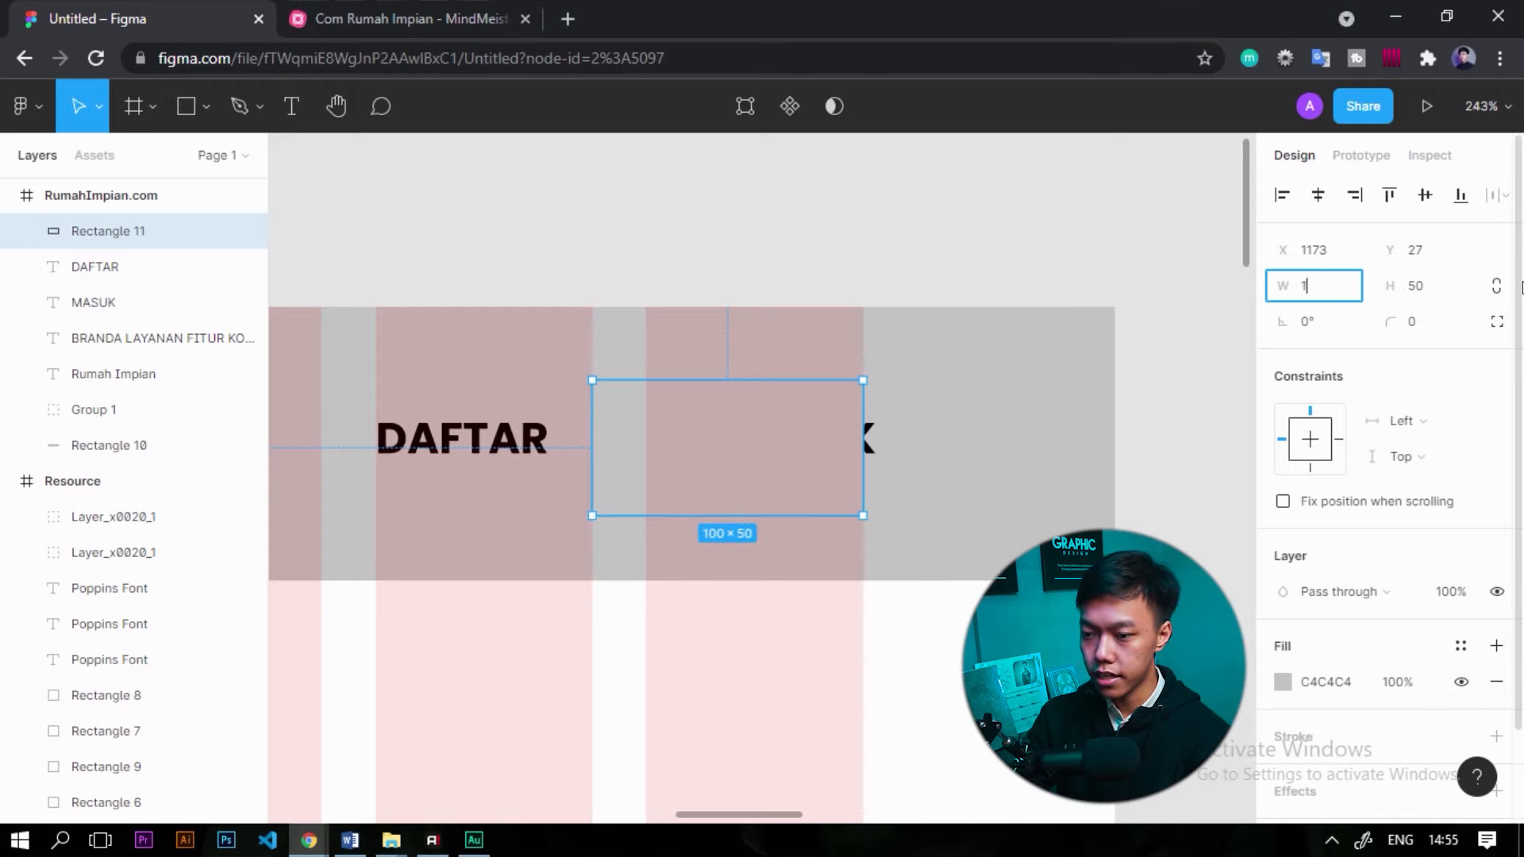
text(133)
key(Tab)
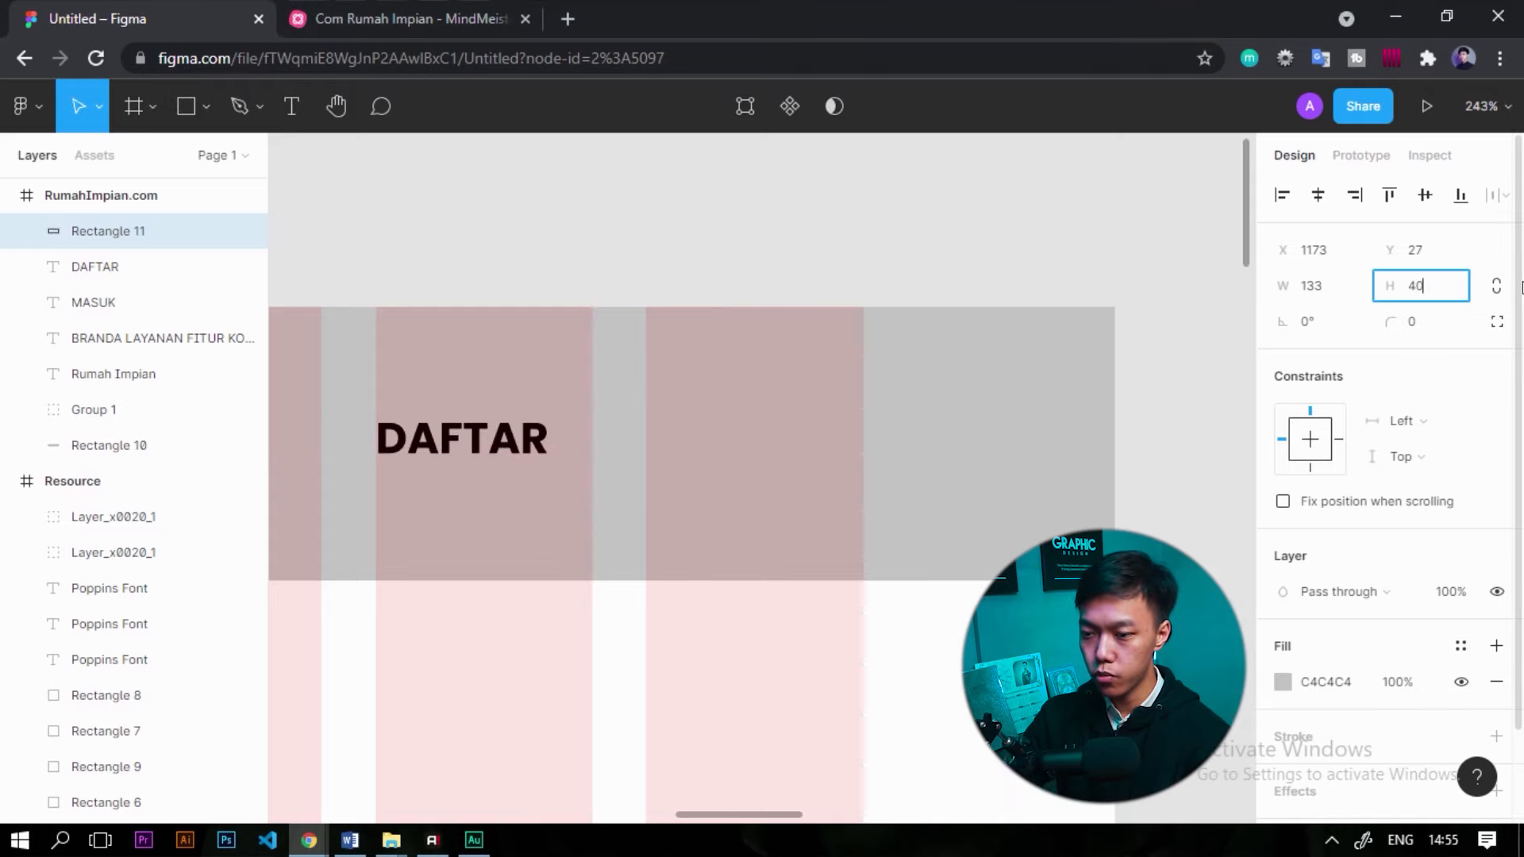
key(Return)
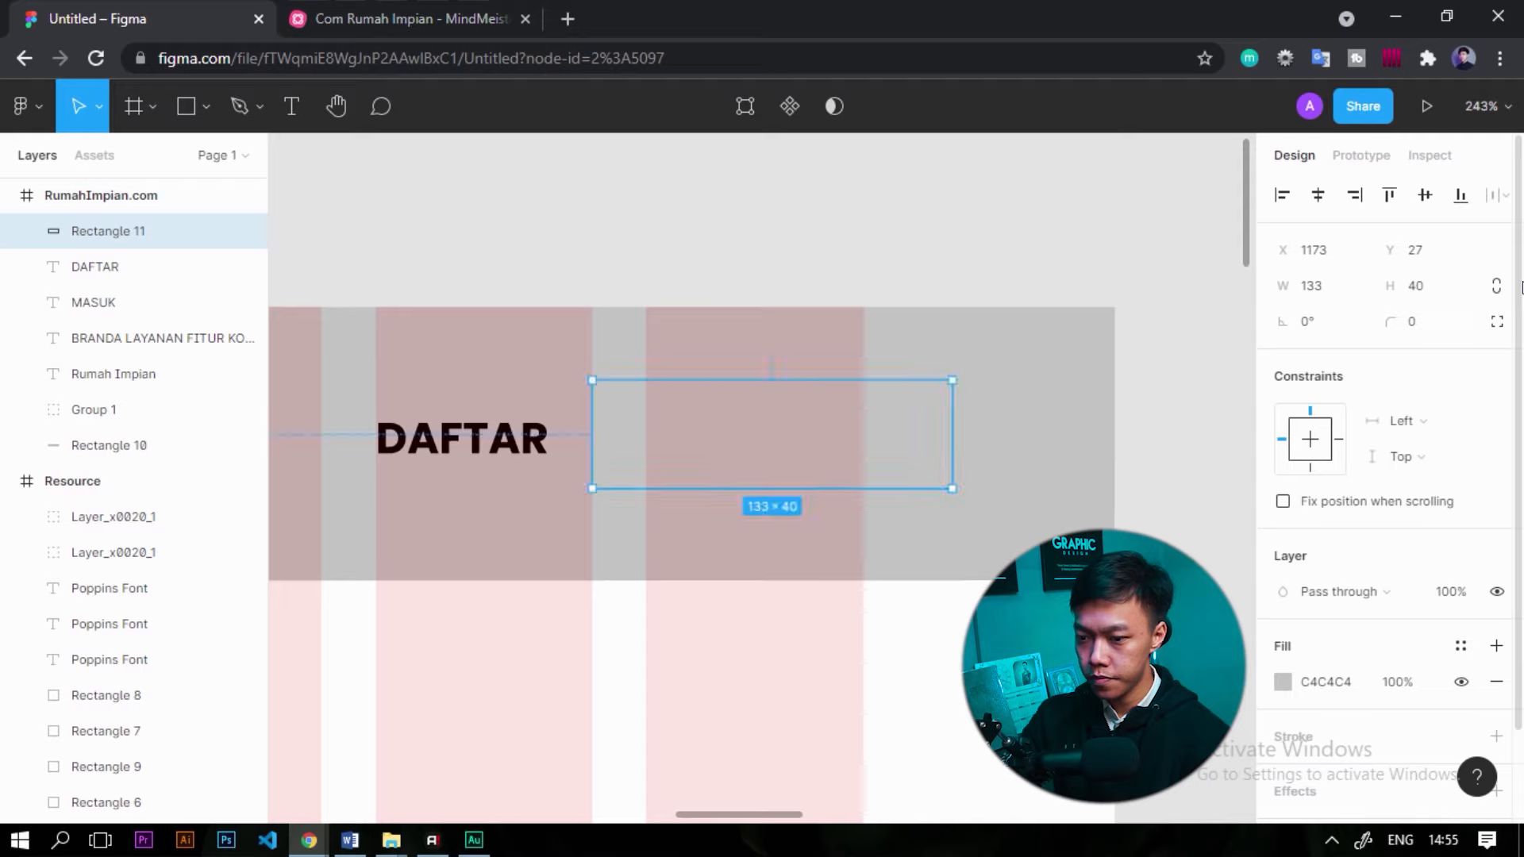
Change the new button rectangle's fill color to white (FFFFFF).
click(1280, 689)
drag(1109, 440, 746, 126)
click(858, 262)
Delete the gray 1366 × 101 background rectangle of the navbar.
scroll(1033, 427, down, 3)
scroll(1113, 480, down, 5)
scroll(925, 456, up, 4)
scroll(691, 468, down, 1)
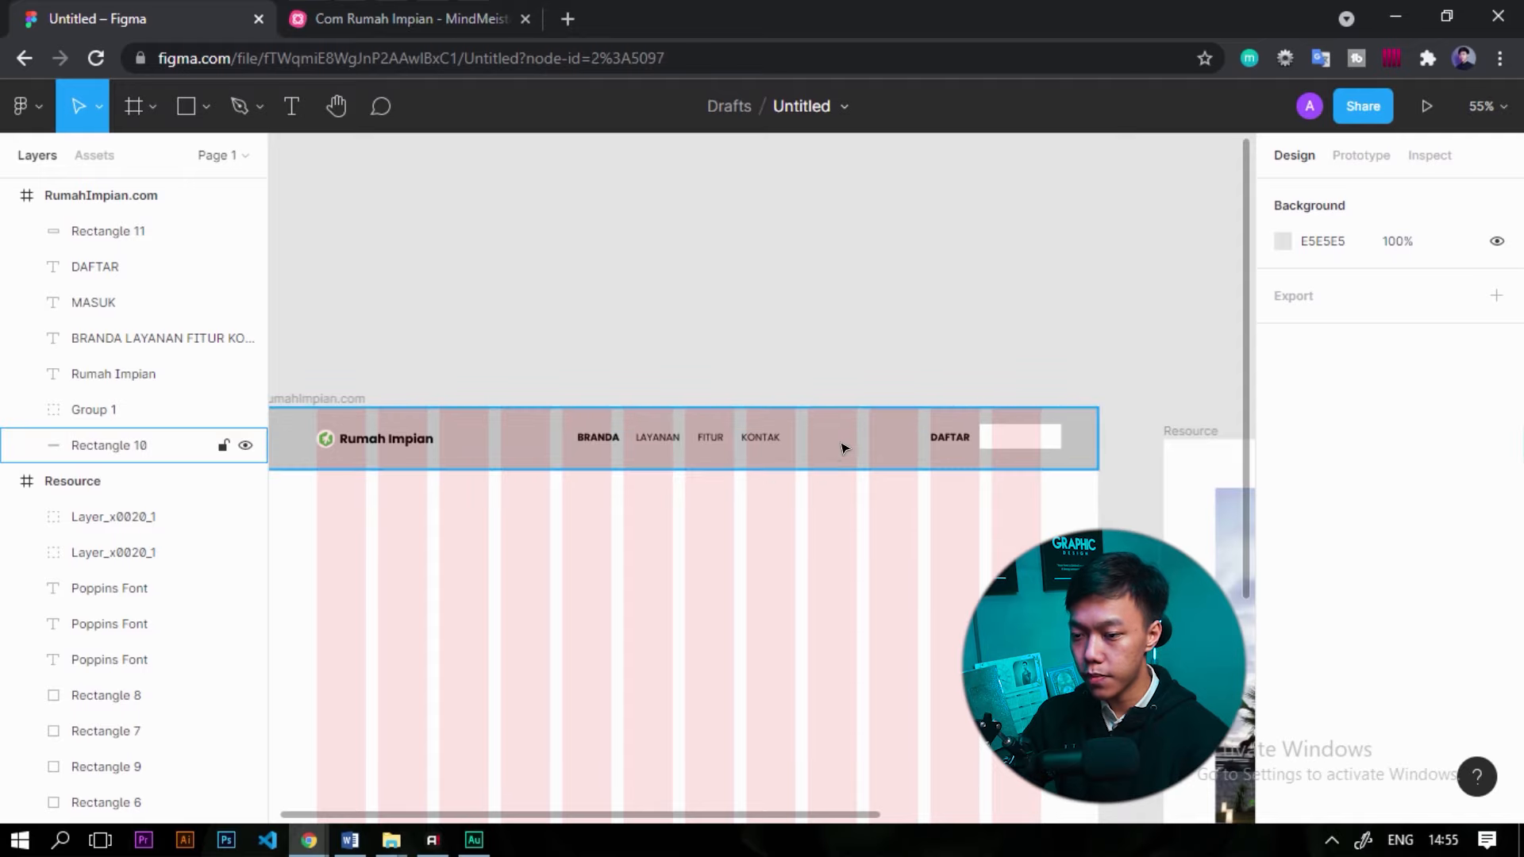
click(844, 448)
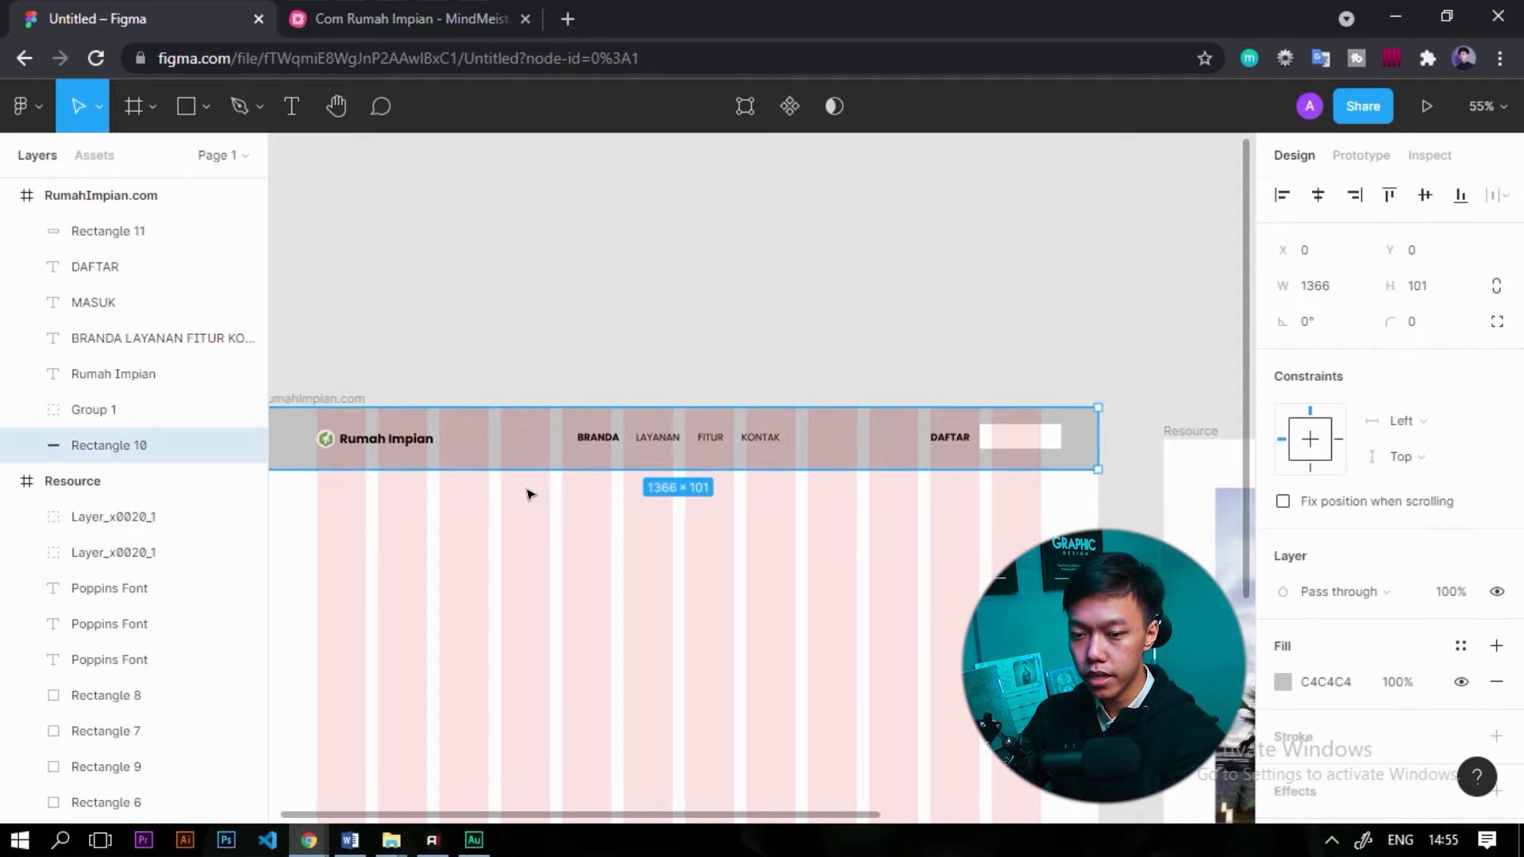
key(Delete)
Send the white button rectangle to the back so it lies behind the MASUK text.
click(1023, 445)
scroll(1048, 453, up, 10)
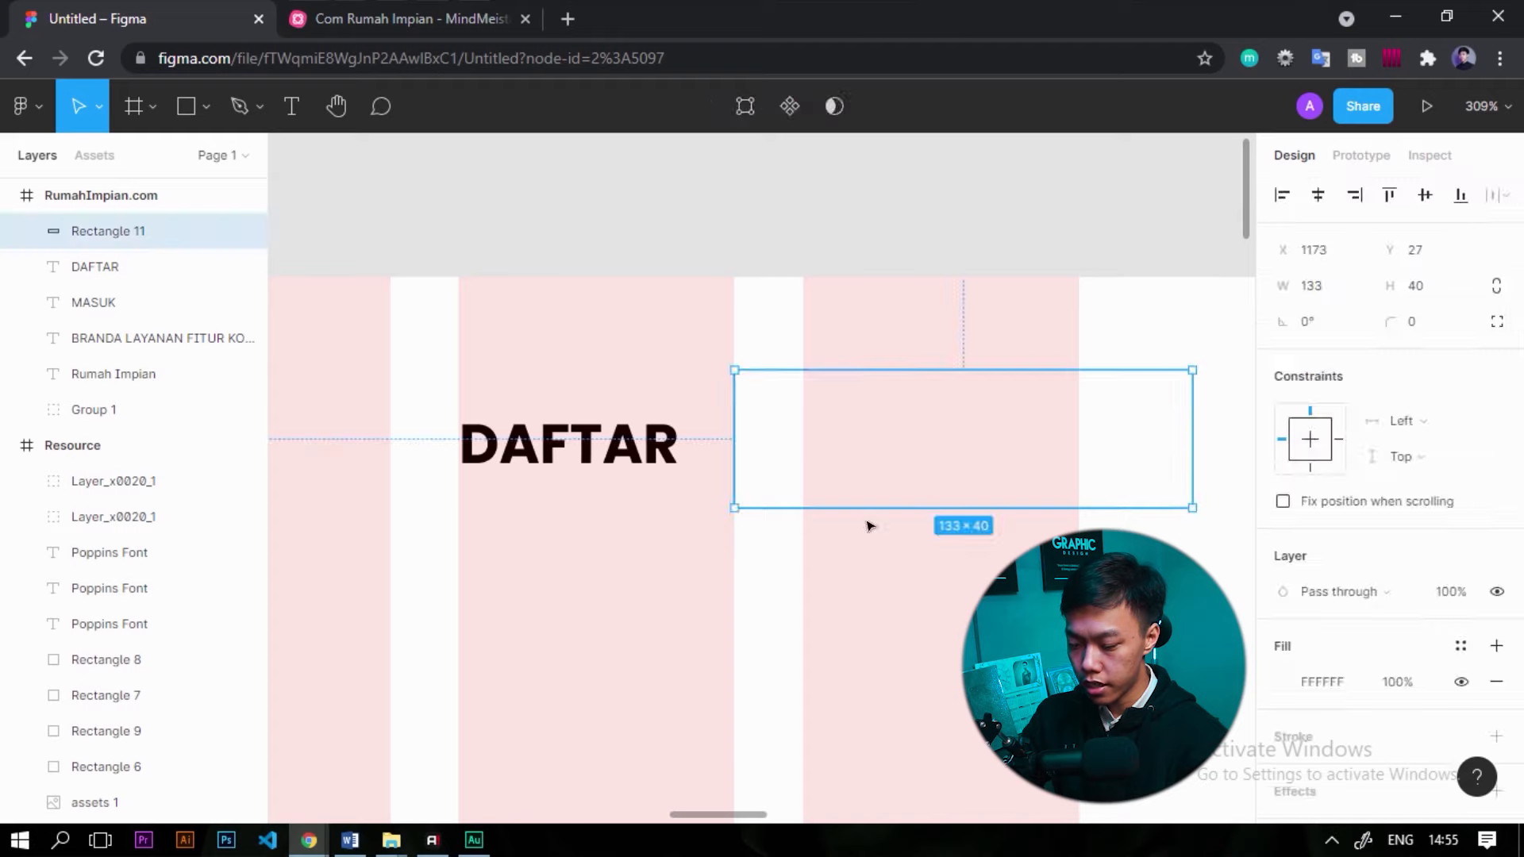
right_click(848, 487)
click(777, 505)
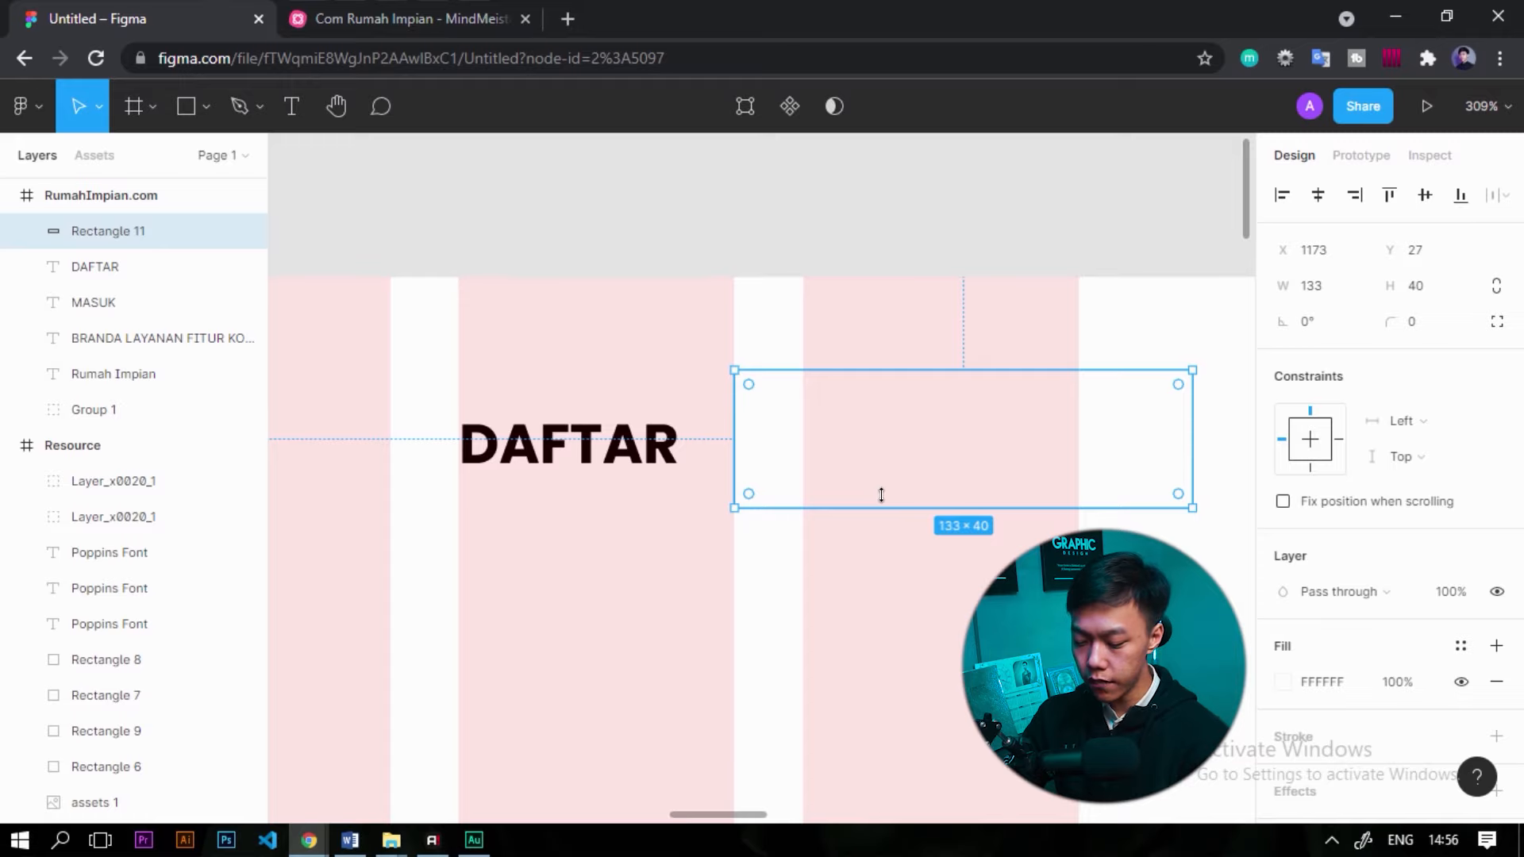
key(bracketleft)
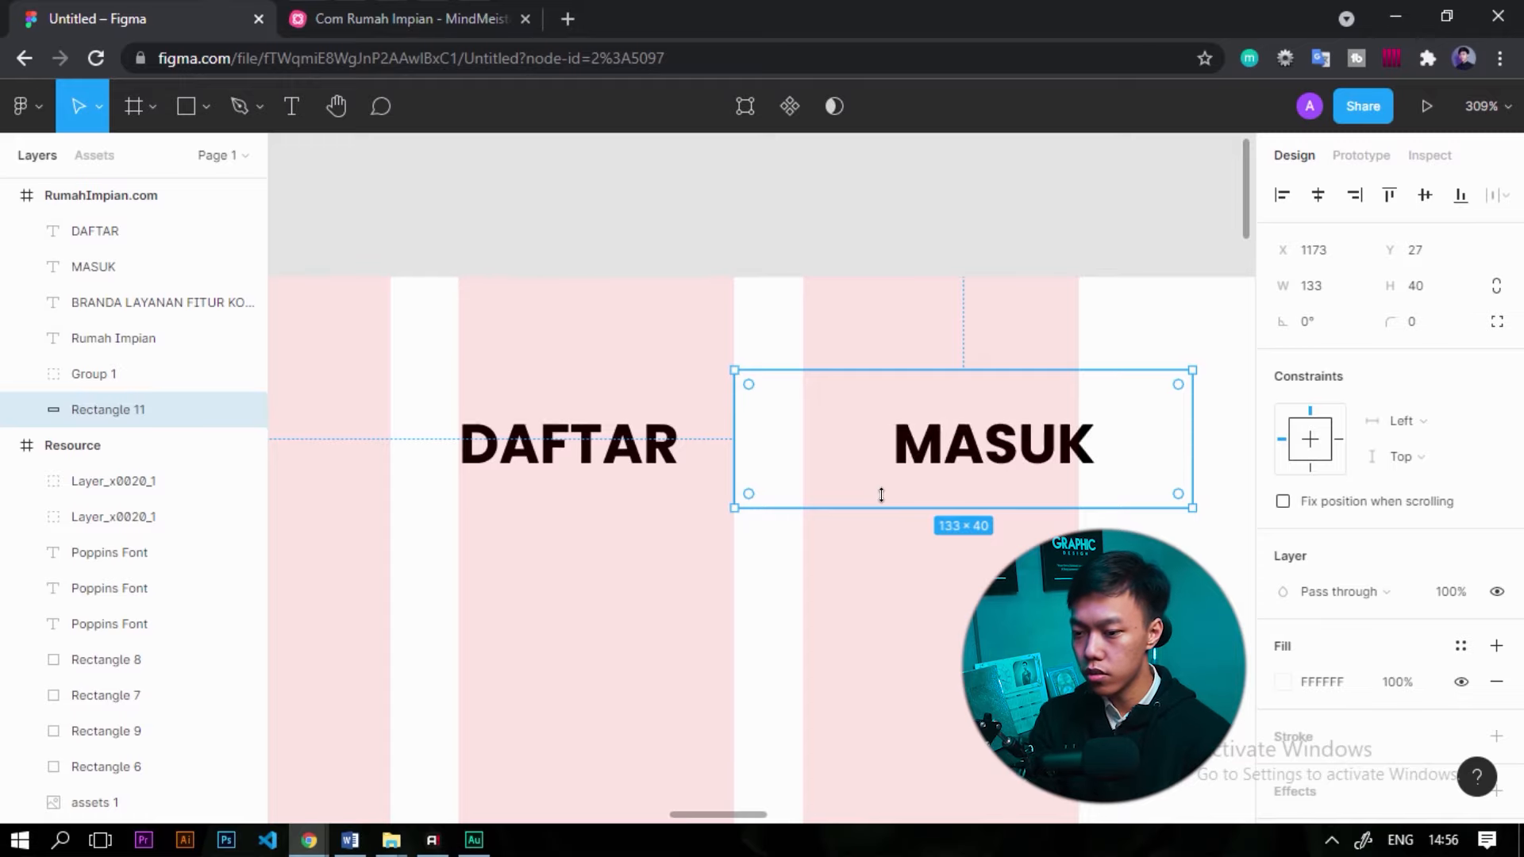
right_click(806, 446)
key(Escape)
Add a black (000000) inside stroke of 1 to the MASUK button rectangle.
scroll(804, 441, down, 1)
scroll(1402, 646, down, 2)
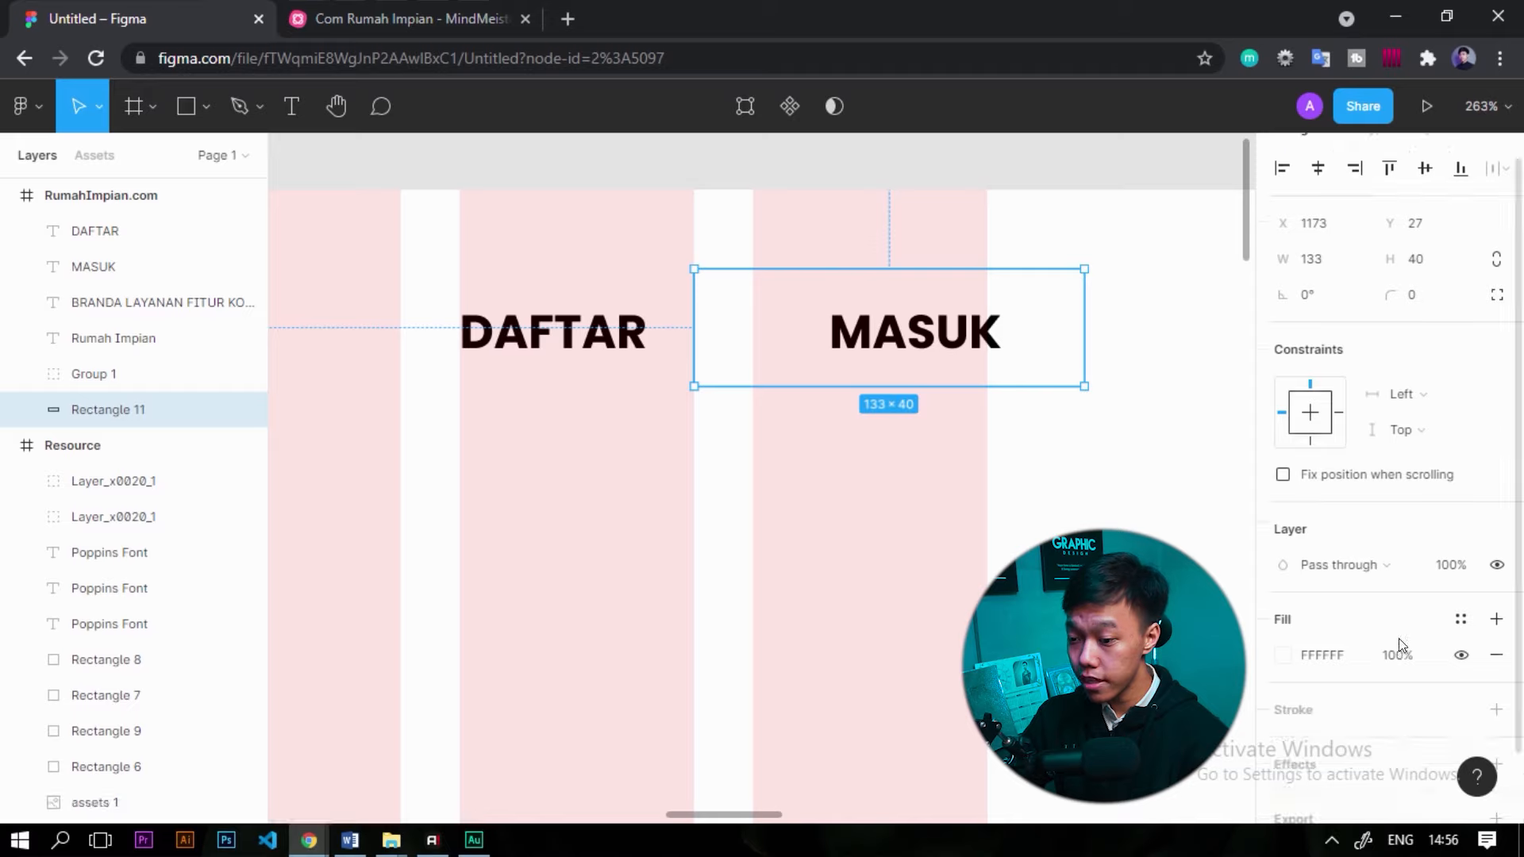
click(1497, 630)
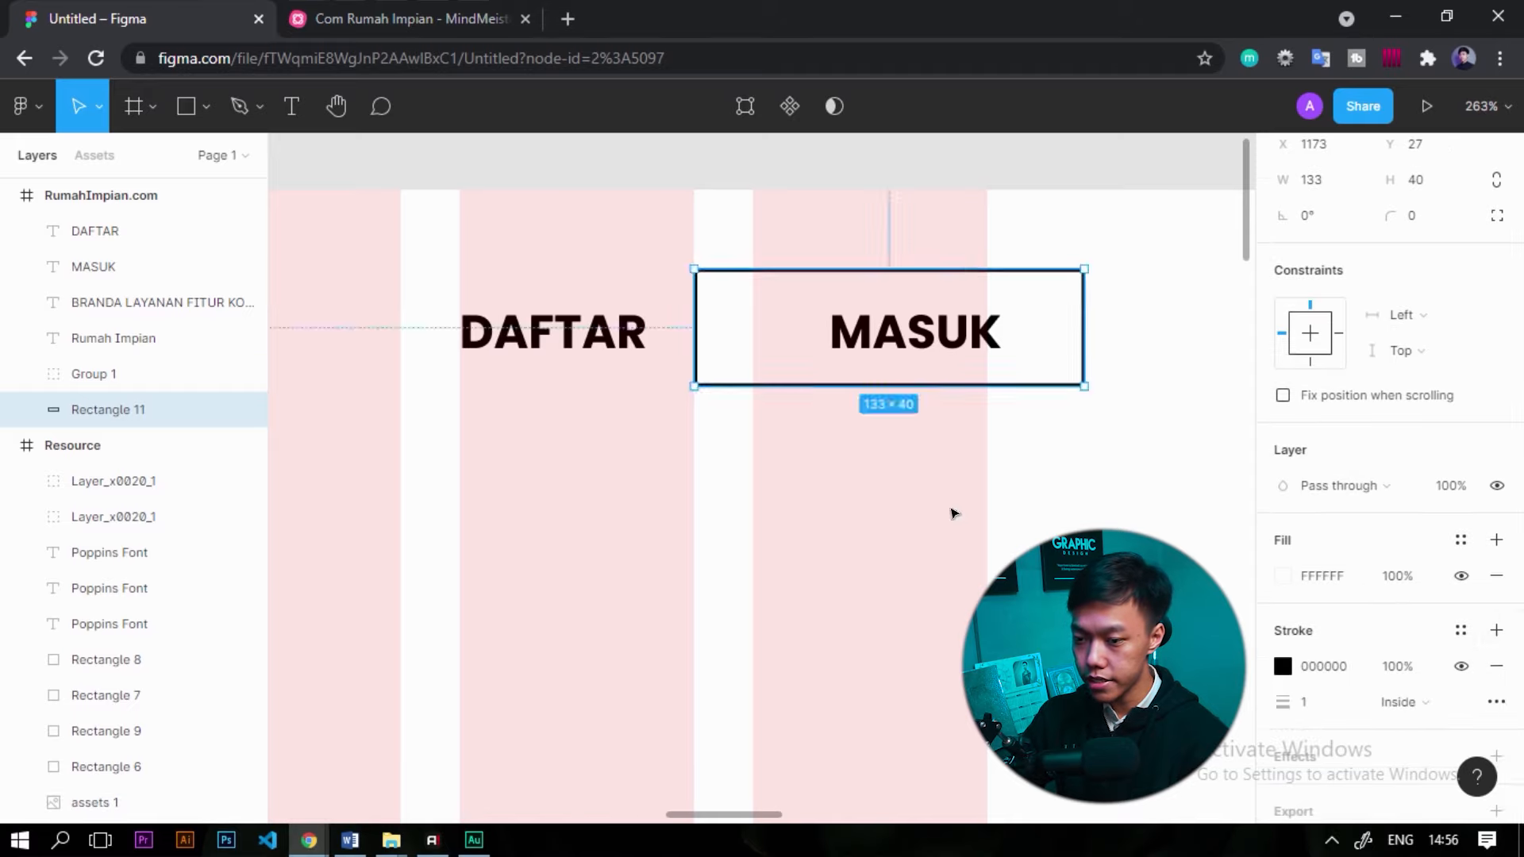
click(945, 255)
Move the MASUK text and its rectangle together so the rectangle's right edge meets the last grid column's edge.
scroll(945, 255, up, 3)
click(909, 399)
scroll(909, 399, down, 3)
shift+click(963, 433)
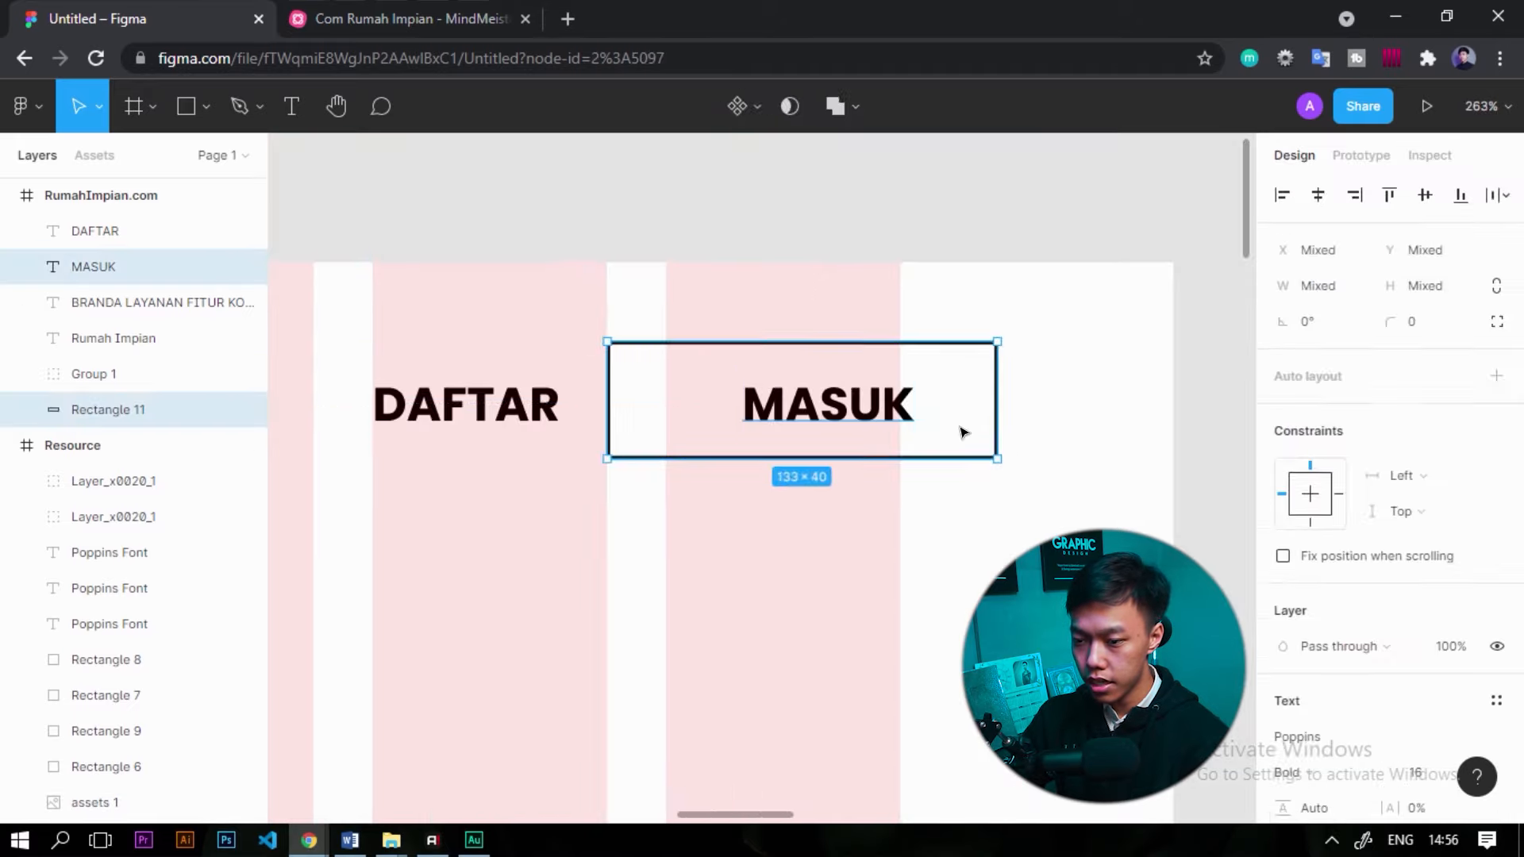
drag(958, 430, 865, 415)
click(770, 487)
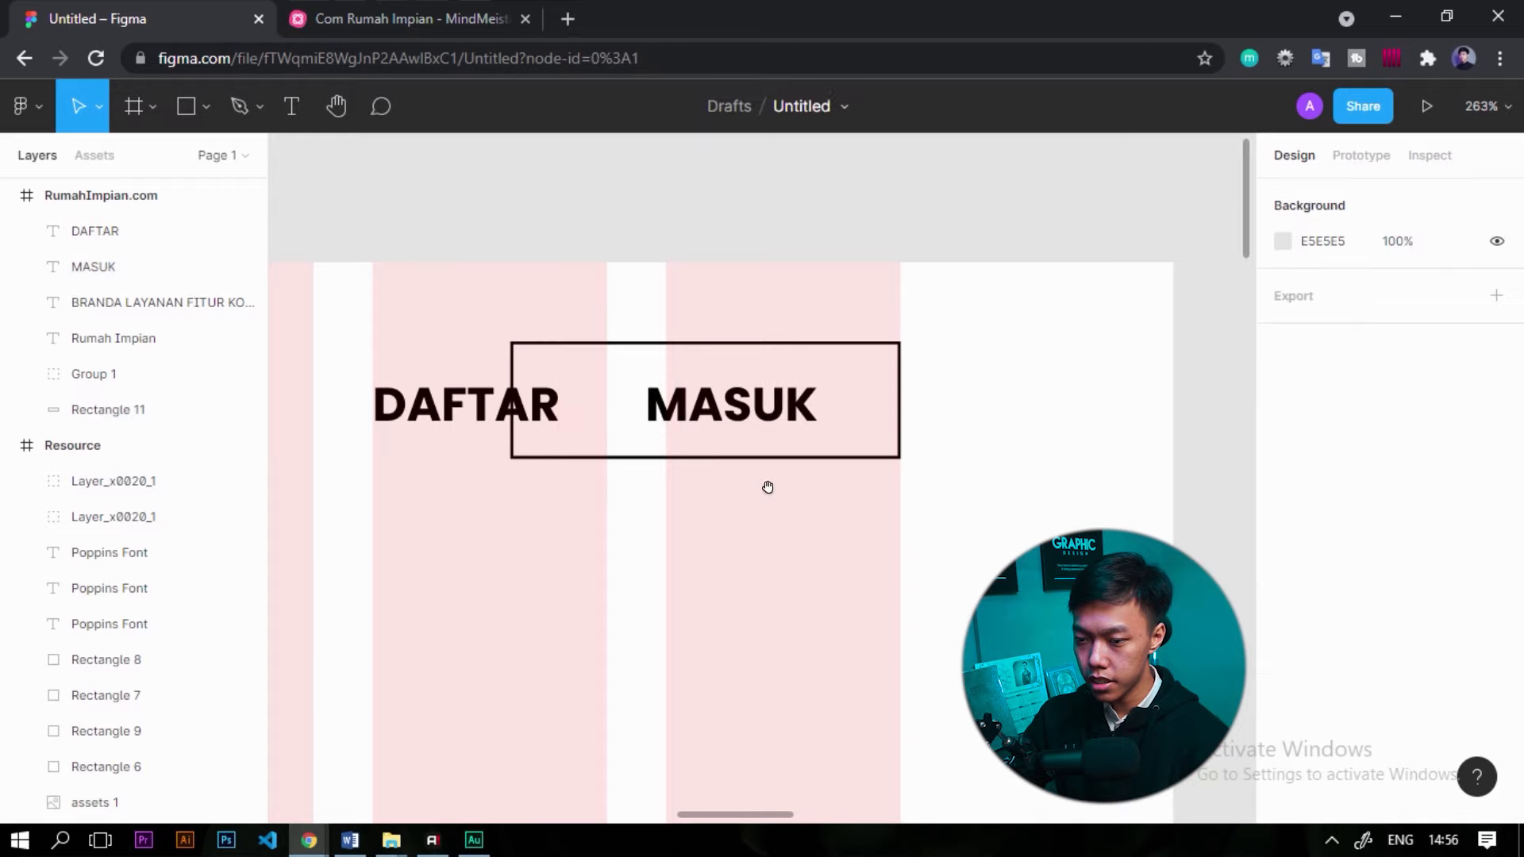
Center the MASUK text horizontally and vertically within its button rectangle.
scroll(933, 460, left, 3)
click(934, 460)
shift+click(1076, 426)
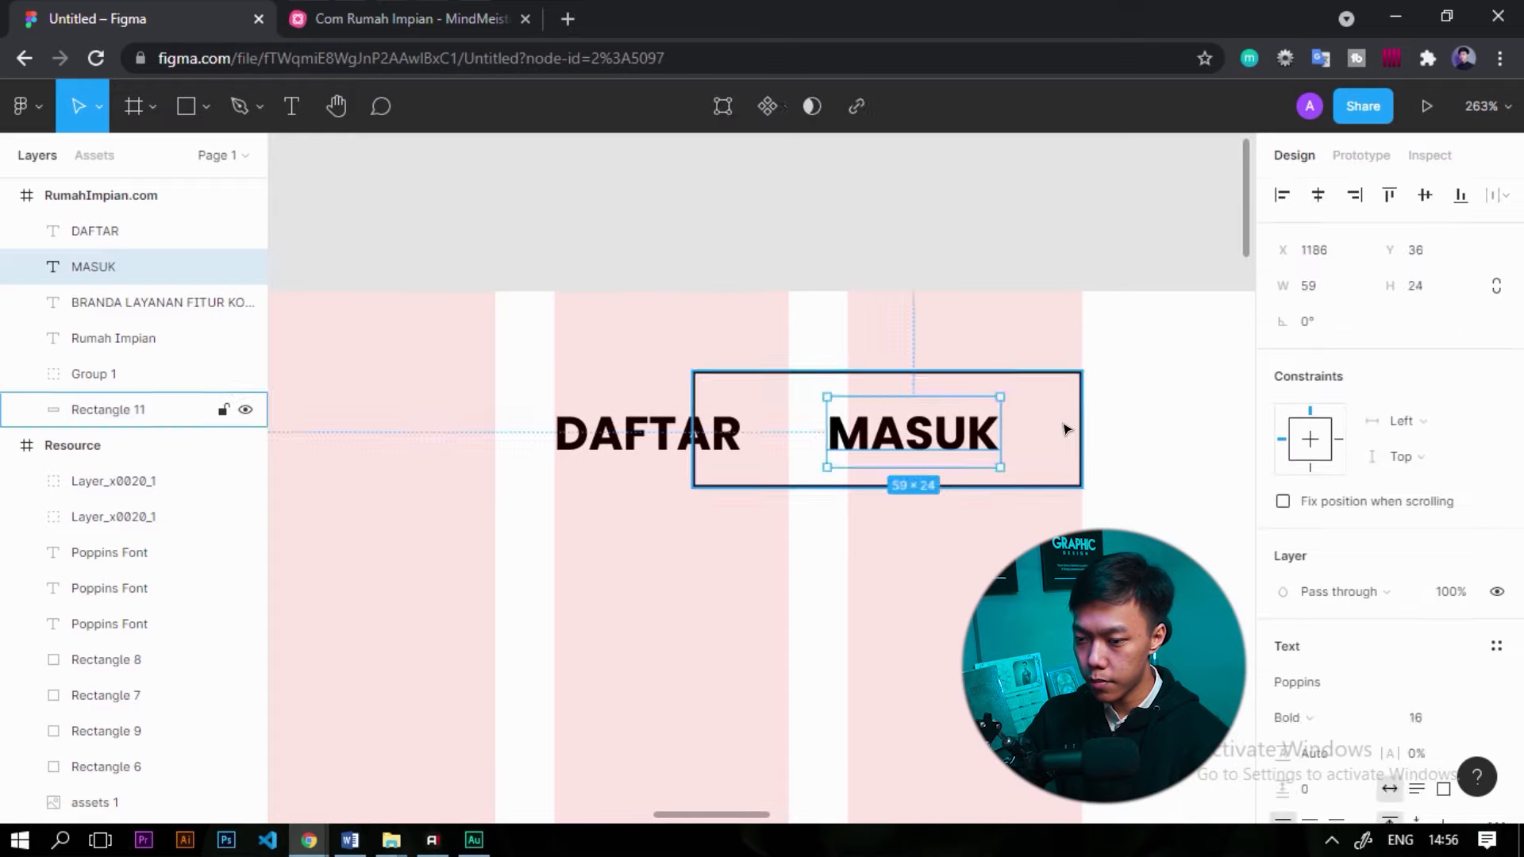
click(1318, 195)
click(1425, 195)
click(980, 300)
Move the DAFTAR text clear of the MASUK button to X 1018, Y 36.
scroll(807, 535, left, 5)
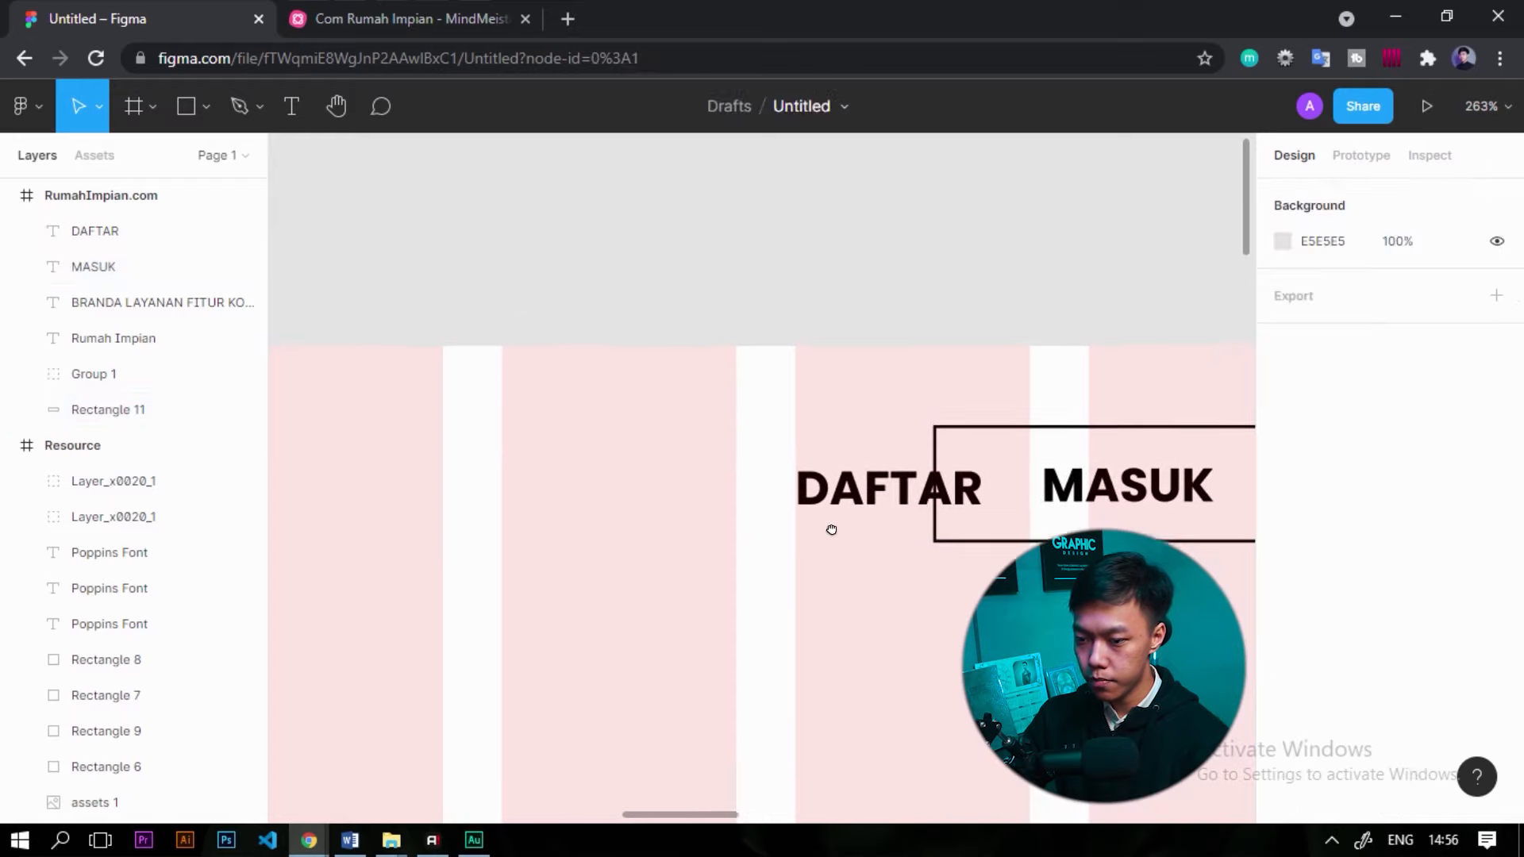
drag(871, 500, 639, 472)
scroll(635, 477, down, 4)
key(Escape)
scroll(812, 455, up, 4)
Duplicate the button rectangle to X 1007, Y 27 and center the DAFTAR text within the copy.
click(1102, 516)
alt+drag(1102, 516, 715, 520)
click(718, 599)
click(548, 497)
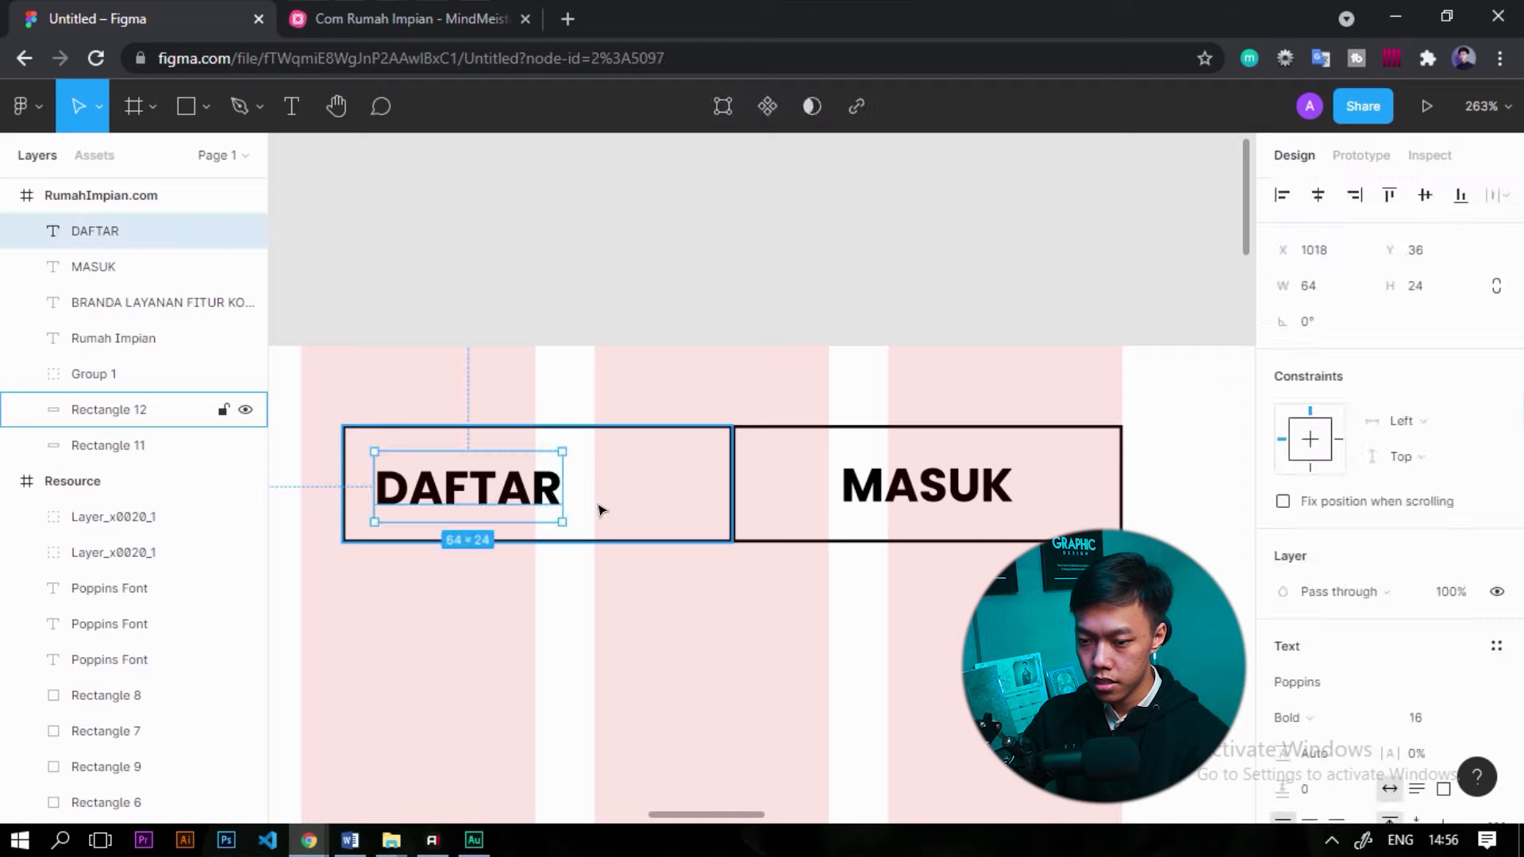
shift+click(600, 508)
click(1318, 195)
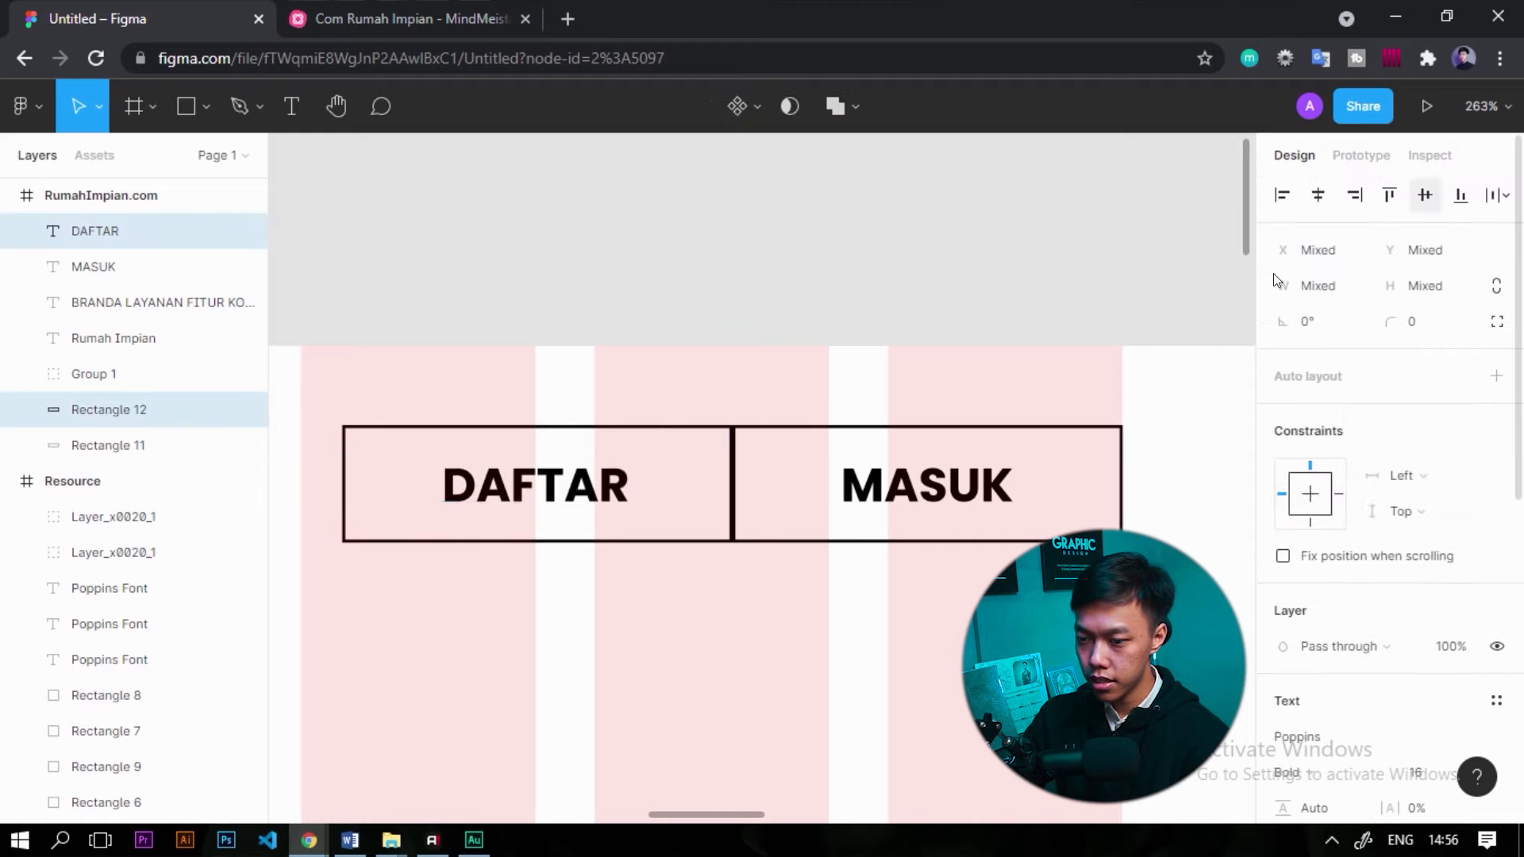
key(Escape)
Delete the duplicate rectangle around DAFTAR and move the DAFTAR text to X 1034, Y 35.
click(478, 462)
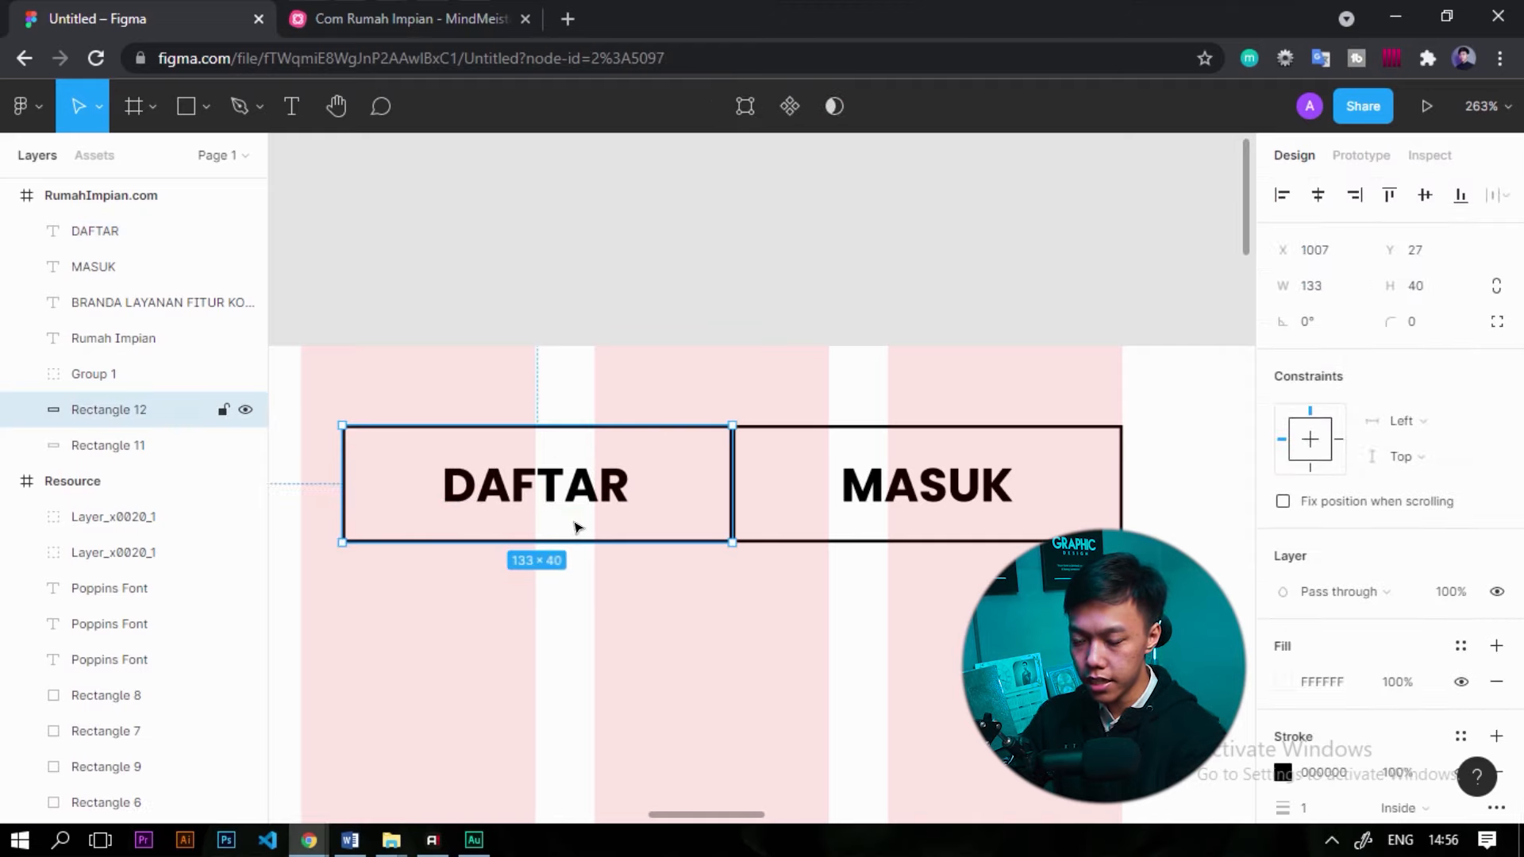
key(Delete)
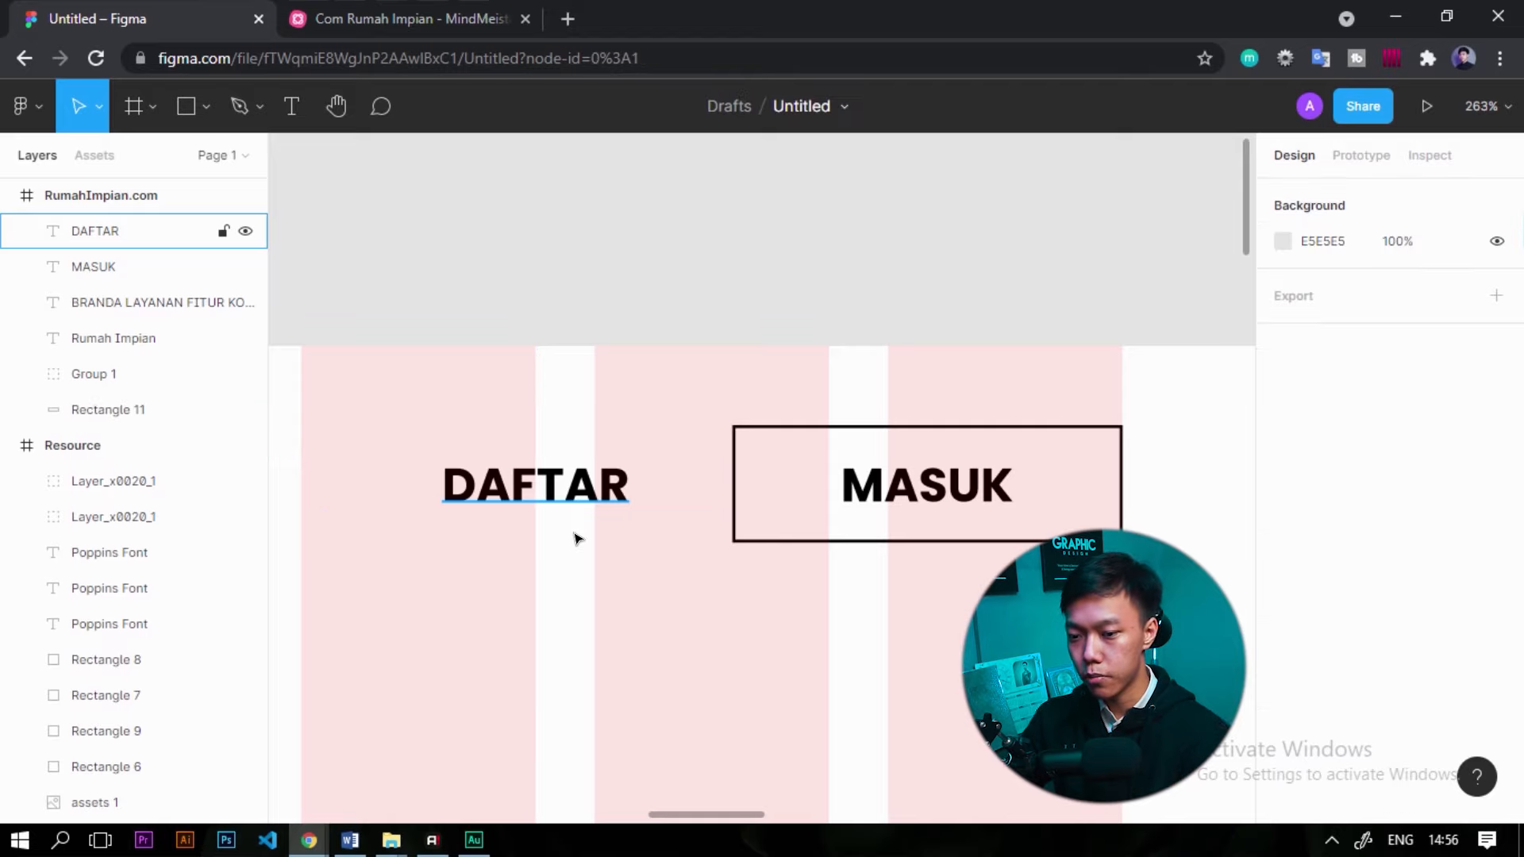
scroll(699, 500, down, 5)
scroll(605, 499, up, 4)
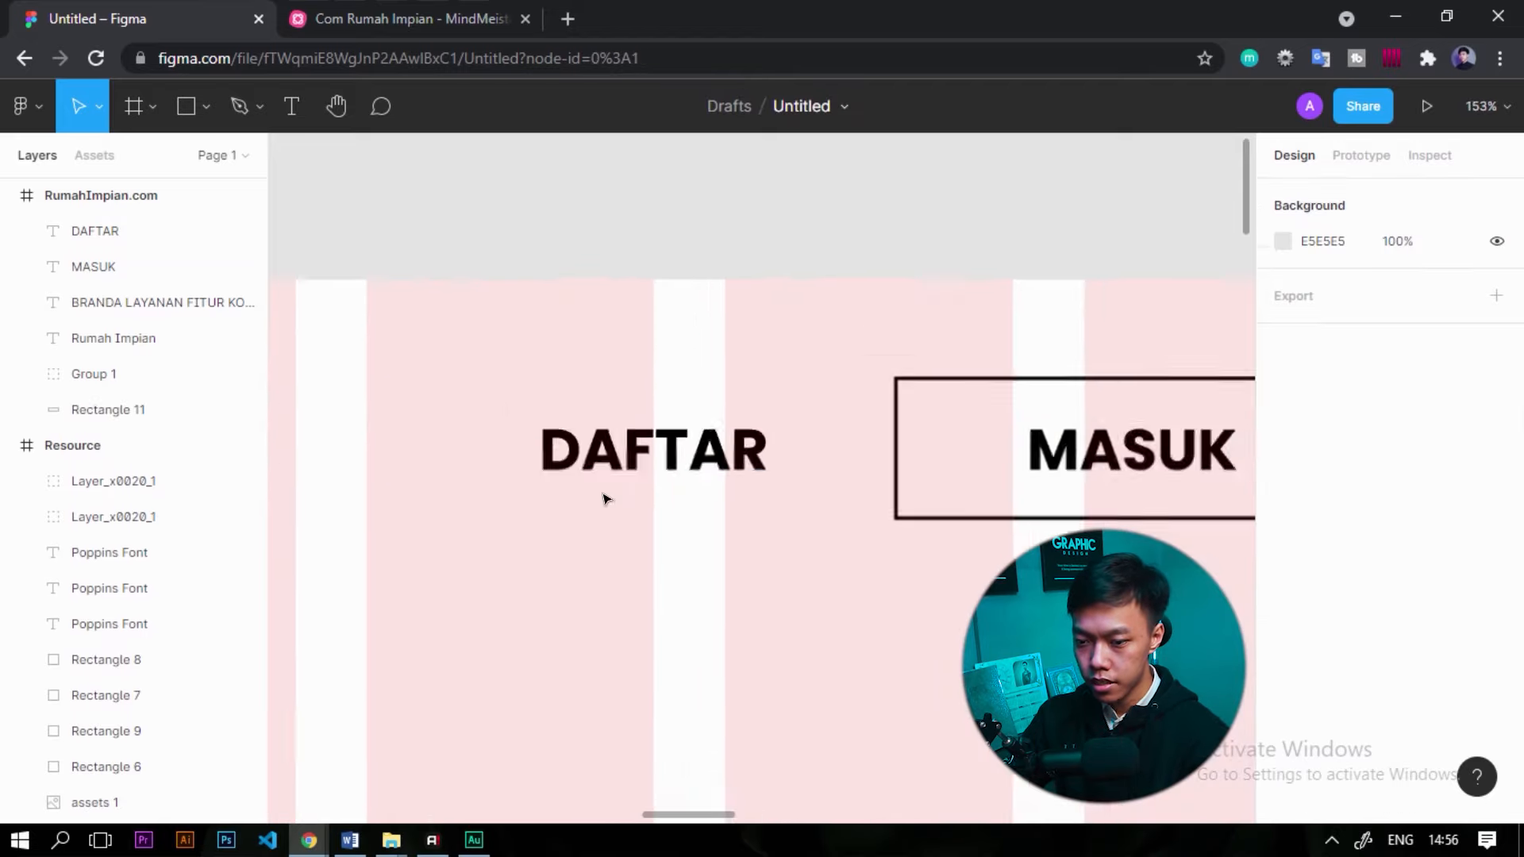
click(639, 461)
key(Escape)
scroll(806, 491, down, 3)
scroll(802, 508, down, 5)
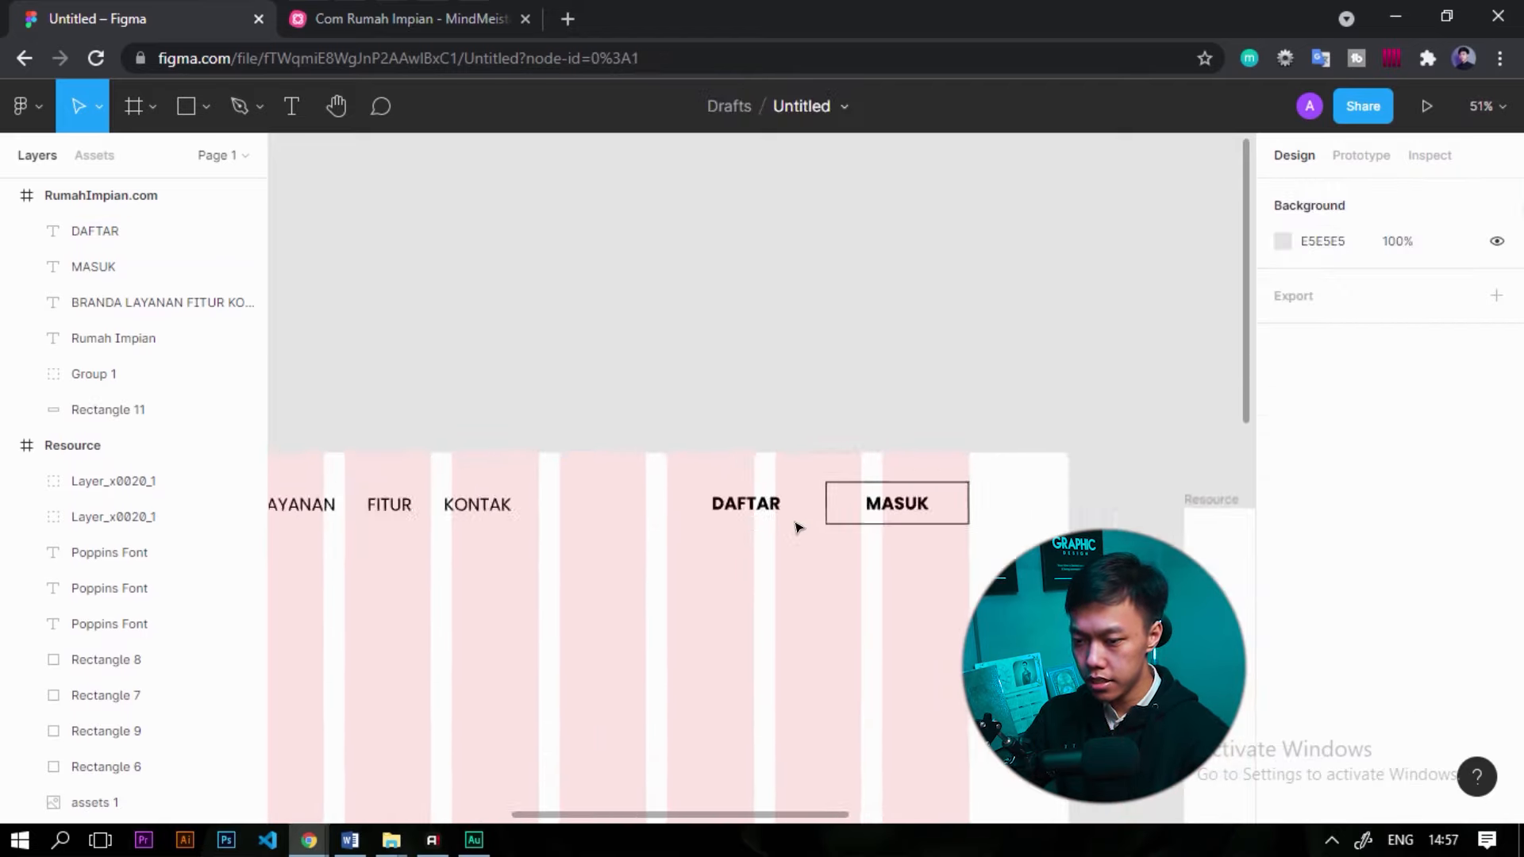
Set the DAFTAR text's font weight to Regular and deselect it.
scroll(874, 397, up, 2)
click(881, 389)
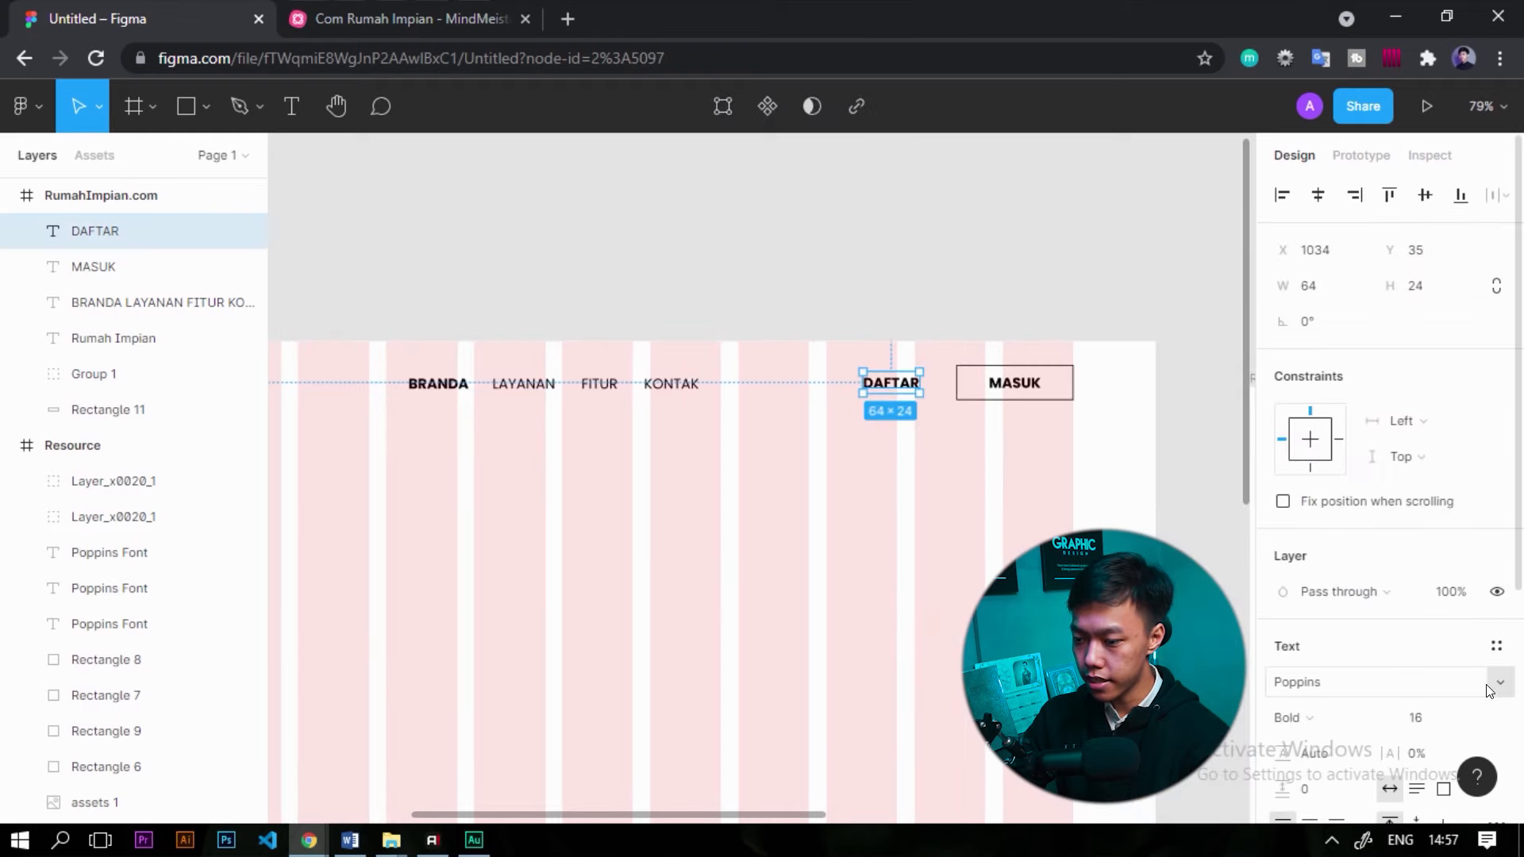
click(1490, 691)
click(1355, 691)
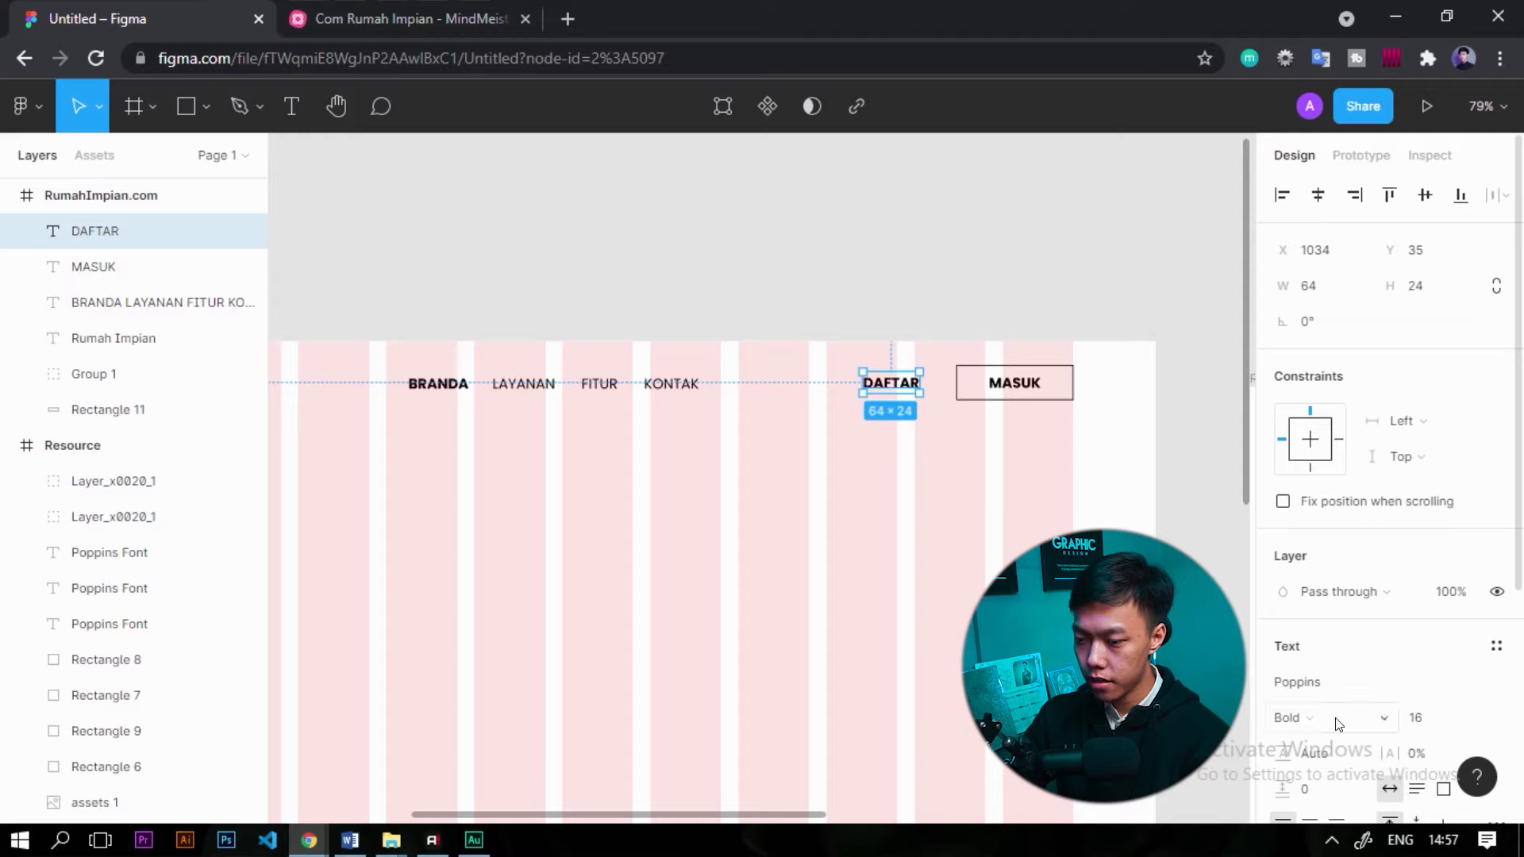
click(1340, 724)
click(1348, 401)
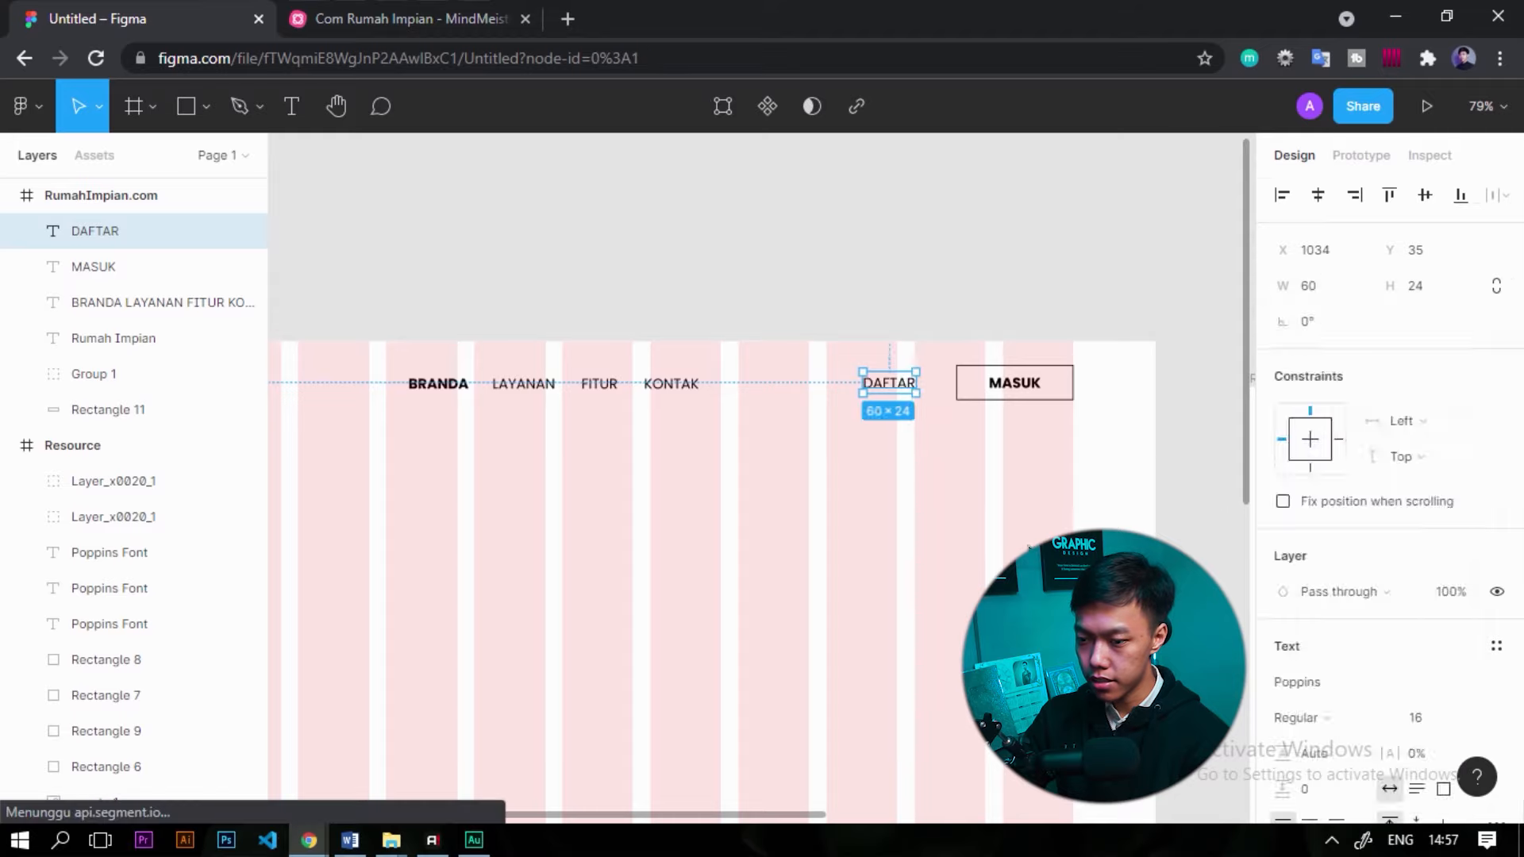
click(1029, 547)
Look over the finished navbar and switch to the Com Rumah Impian mind map in MindMeister to check the Hero section's items.
scroll(1132, 389, down, 3)
scroll(1012, 387, up, 2)
drag(717, 532, 808, 416)
scroll(603, 448, down, 2)
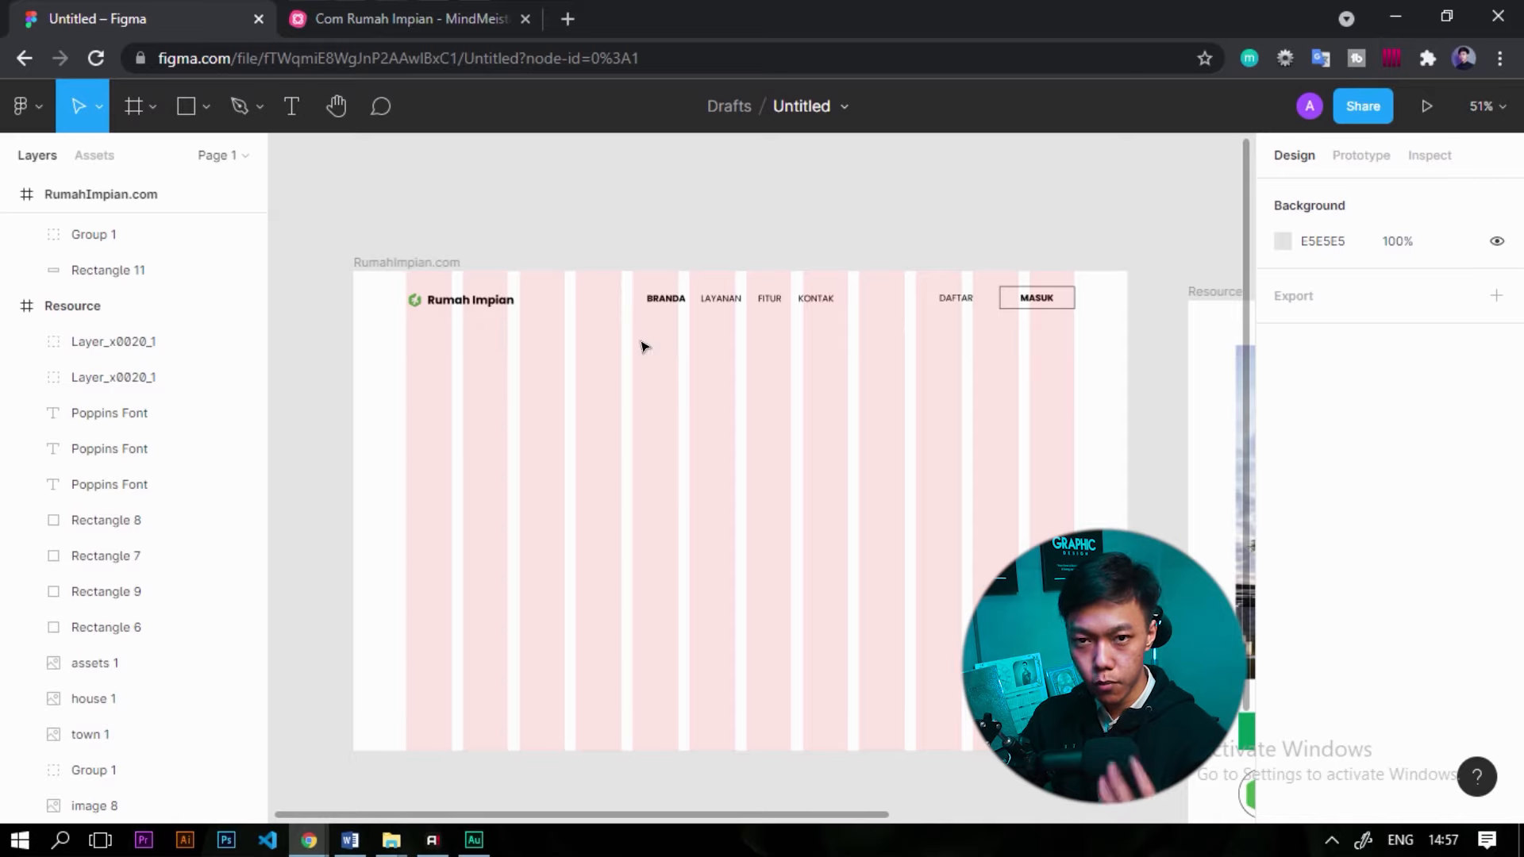
click(381, 24)
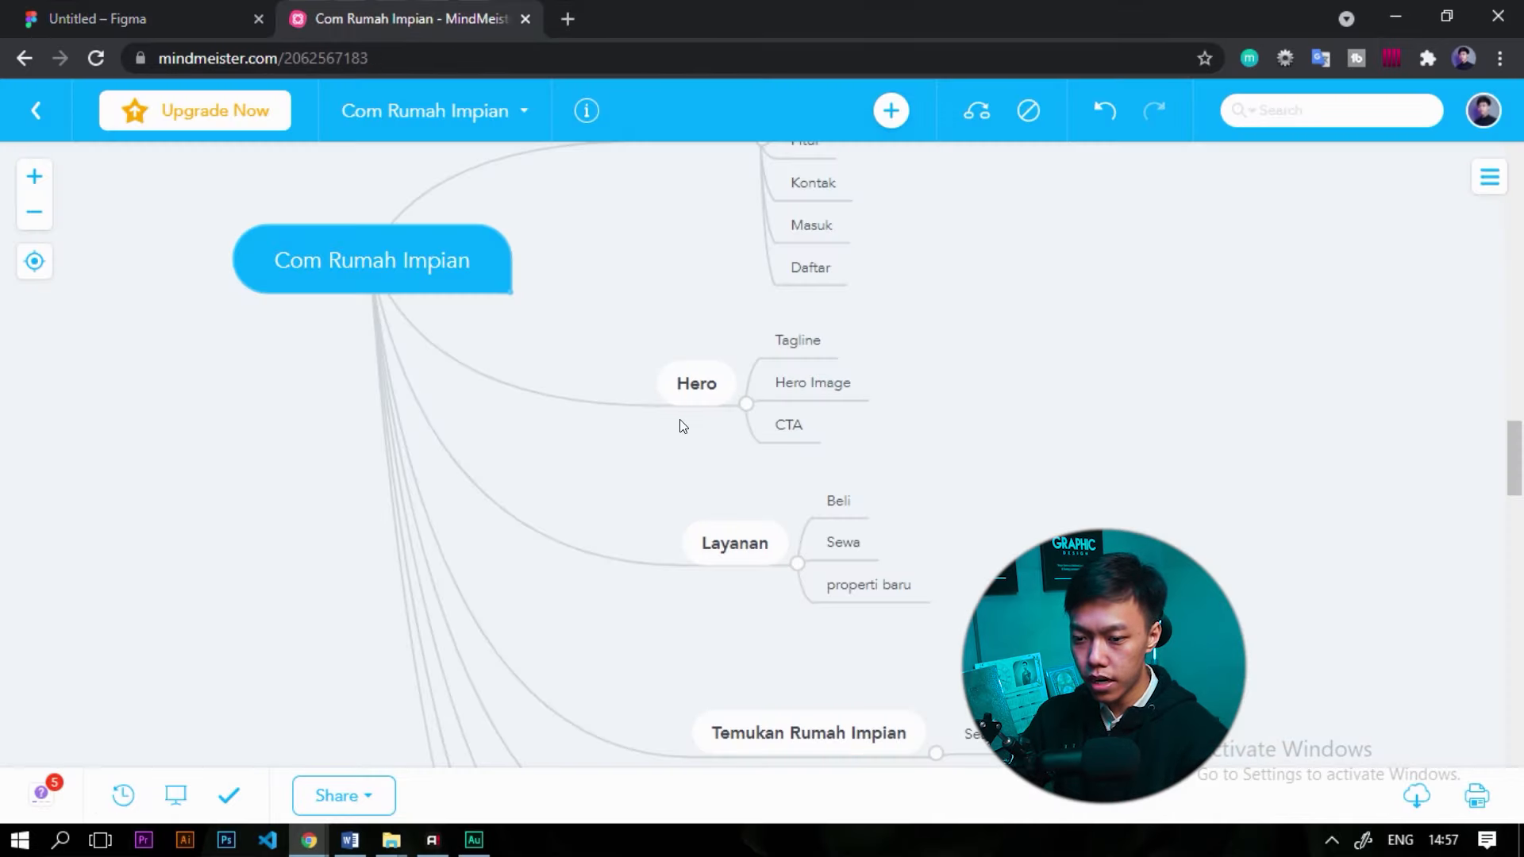
Switch to the Figma file and draw a rectangle about 1330 by 846 over the RumahImpian.com frame, reaching the frame's upper edge.
click(70, 24)
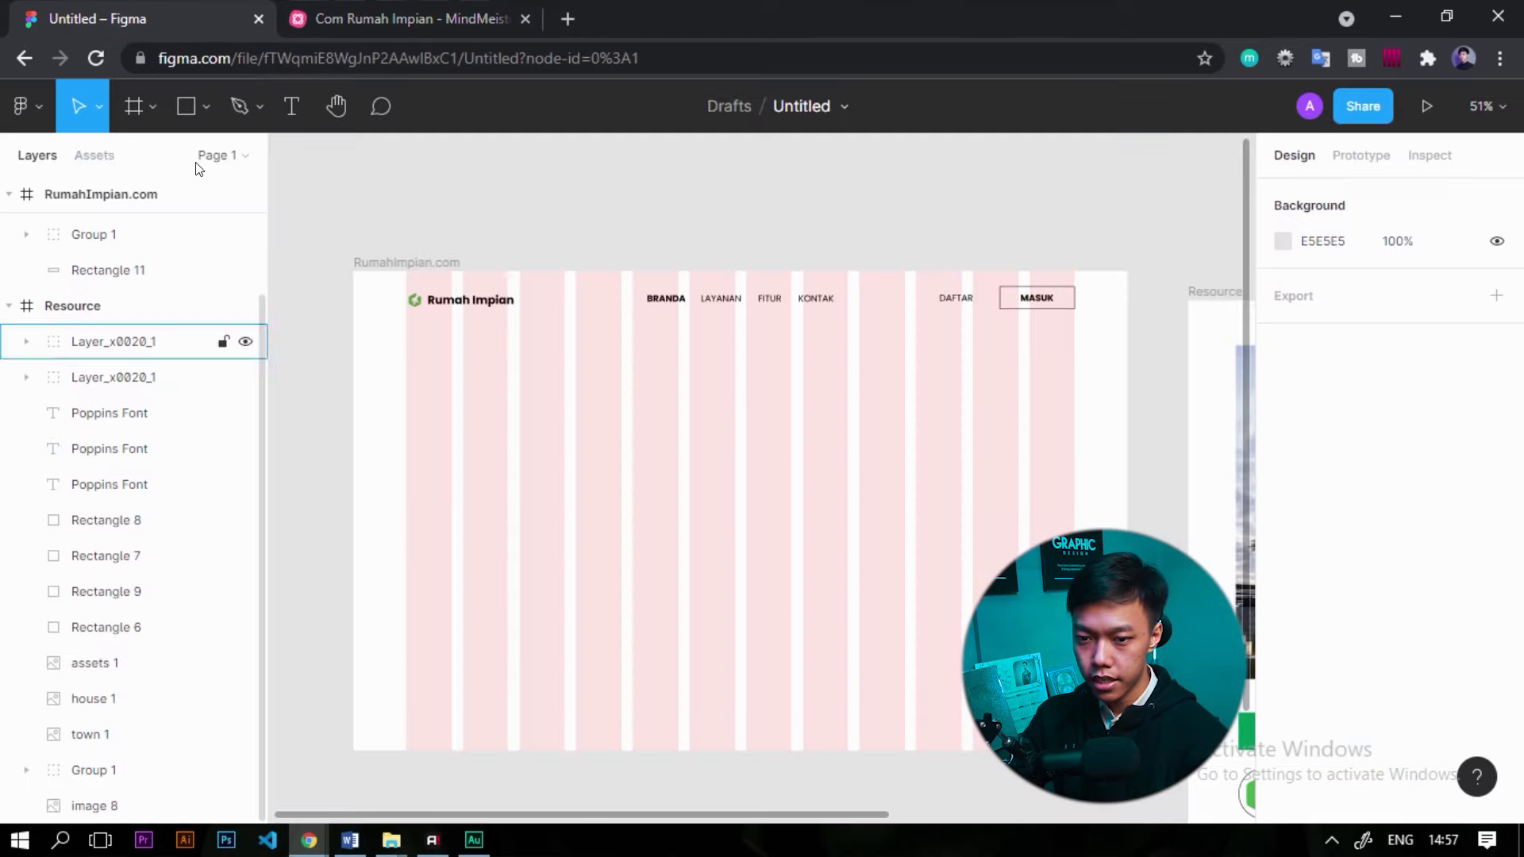
click(204, 107)
click(219, 161)
mouse_move(374, 287)
mouse_down()
mouse_move(725, 544)
mouse_move(1127, 750)
mouse_up()
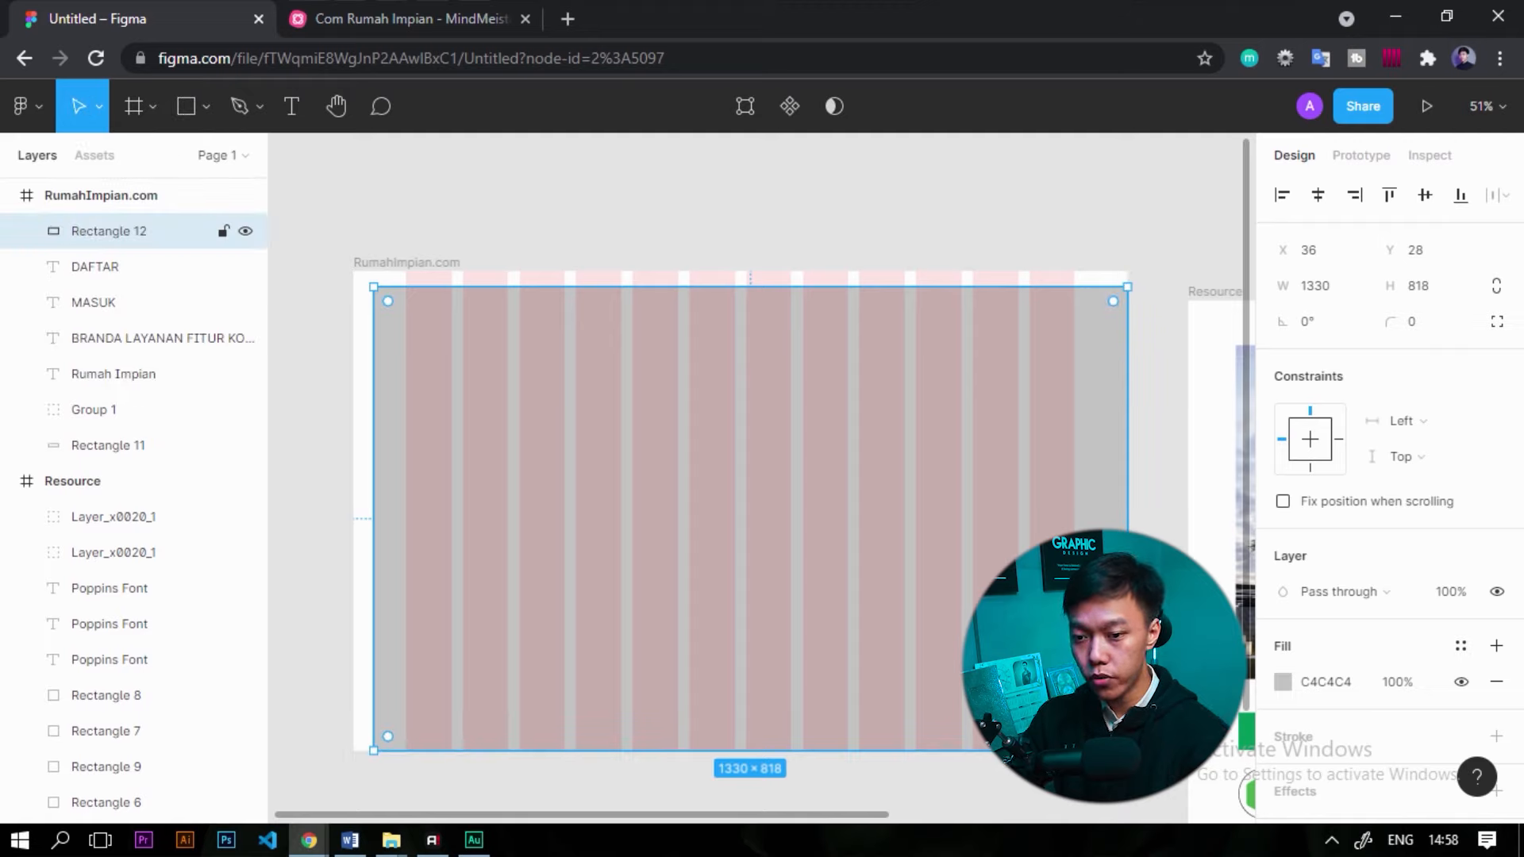
drag(791, 288, 791, 265)
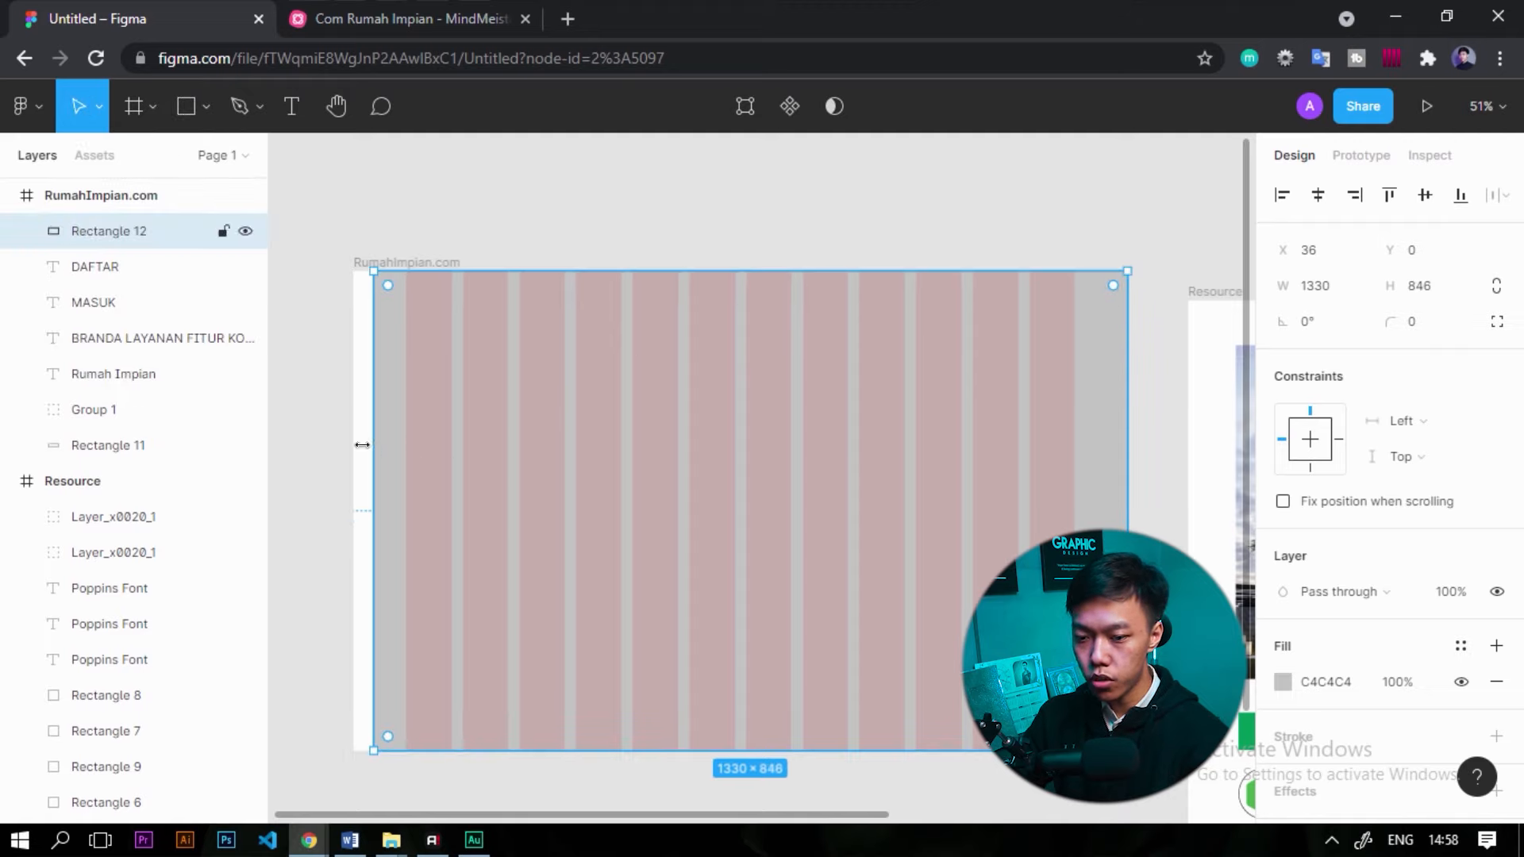
Set the RumahImpian.com frame's height to 768 and fit the rectangle to the whole frame at 1366 by 768.
click(339, 410)
click(353, 432)
click(1448, 327)
key(Return)
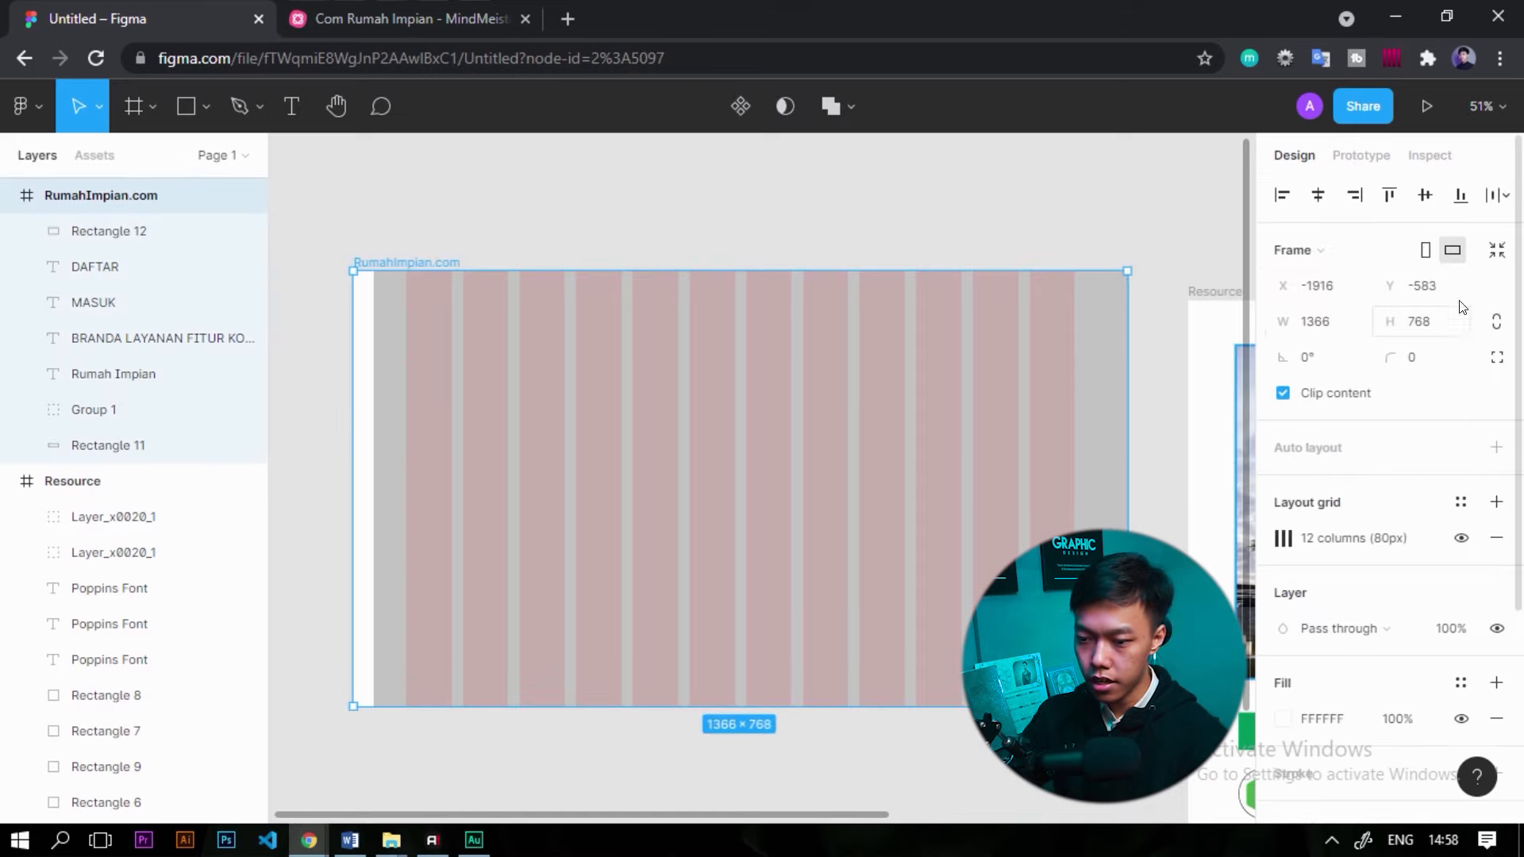
click(464, 650)
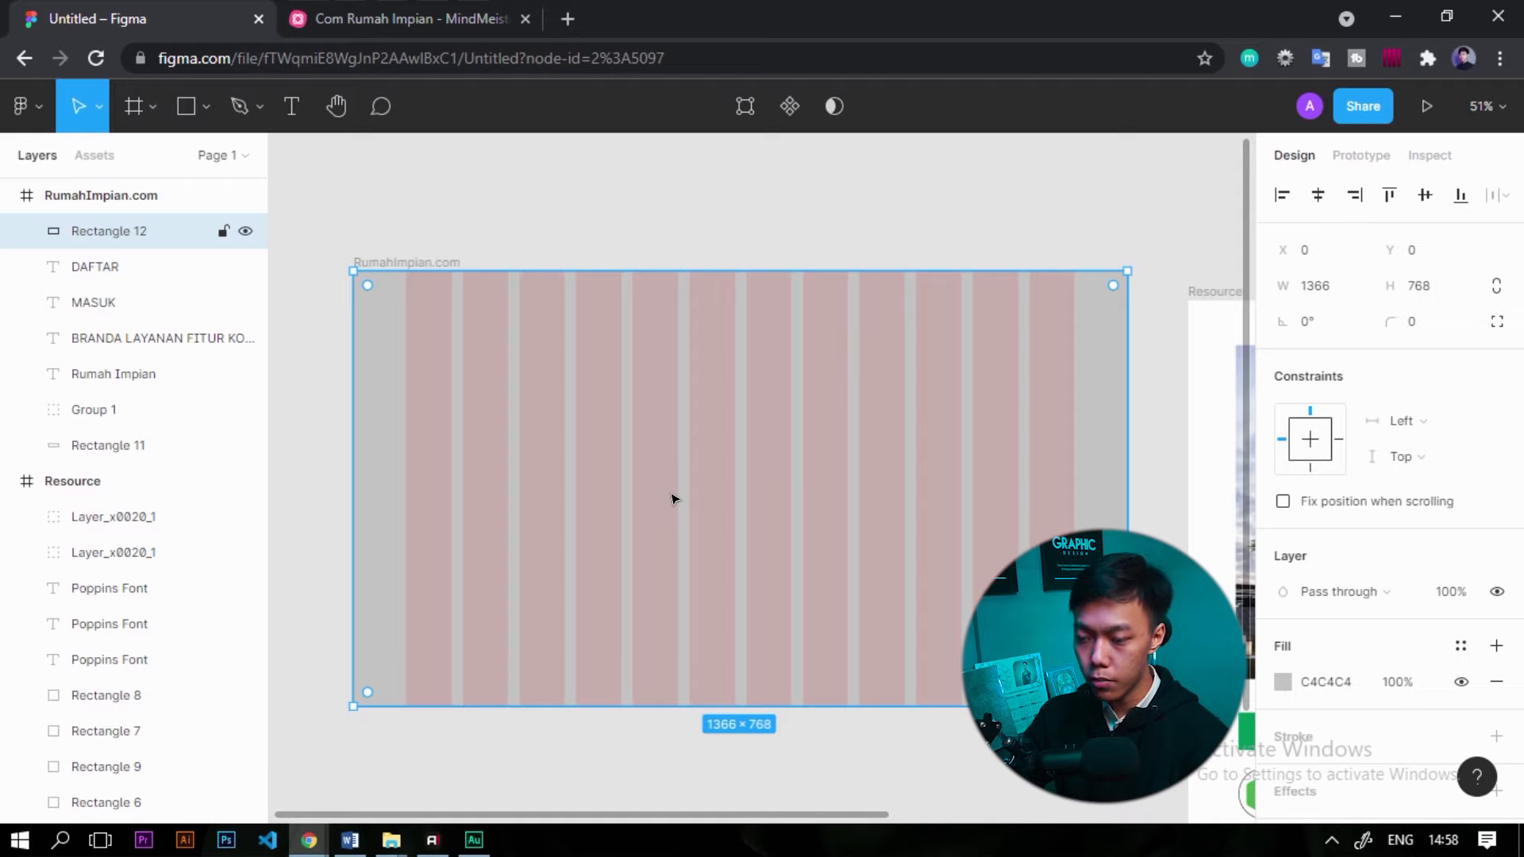
Send the full-frame rectangle to the back, behind all the navbar elements.
right_click(835, 456)
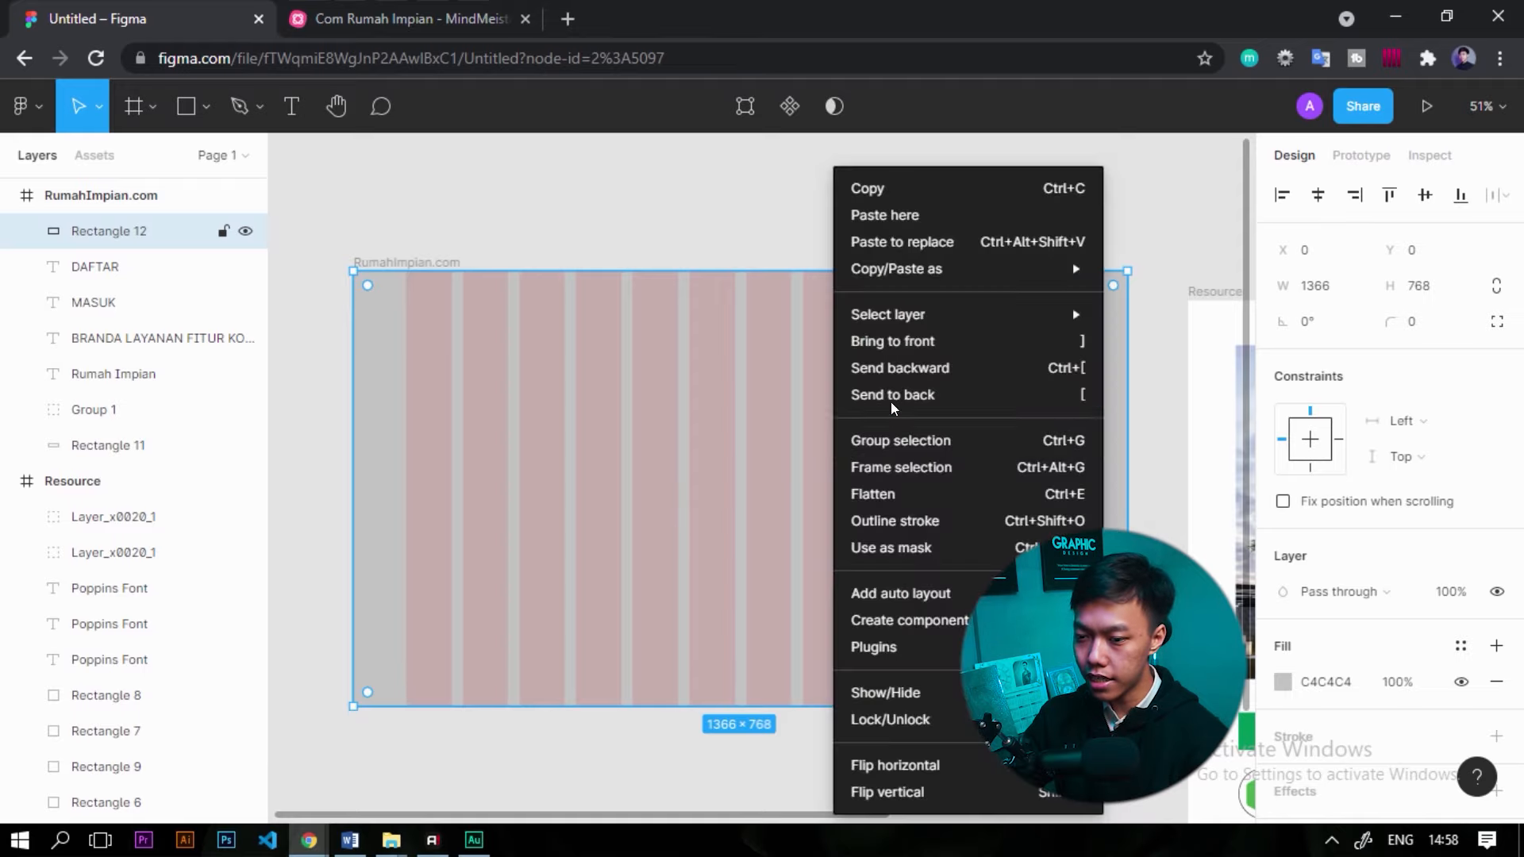
click(619, 445)
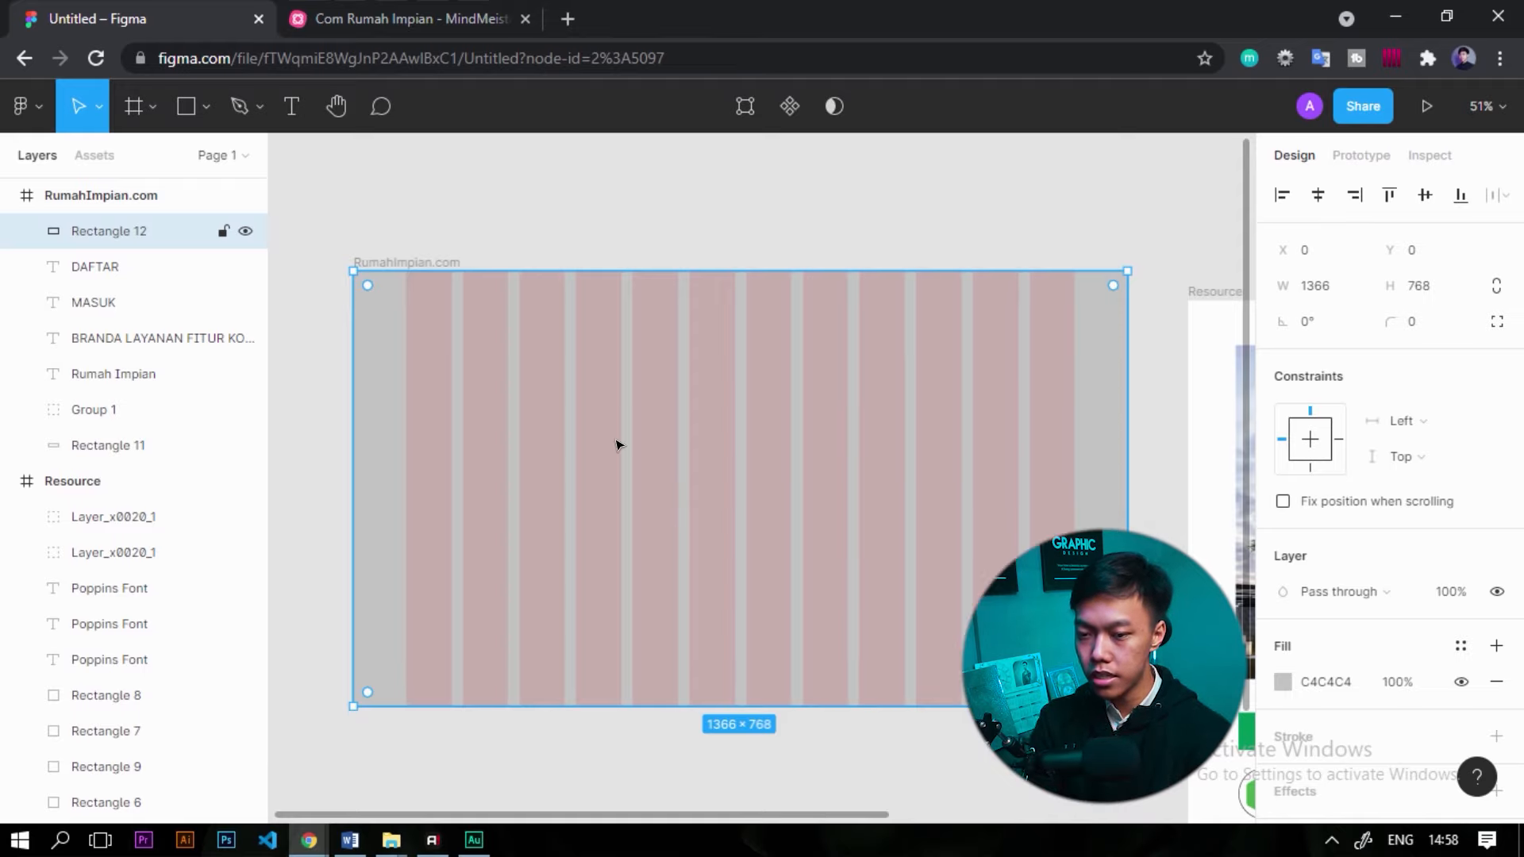
key(ctrl+shift+bracketleft)
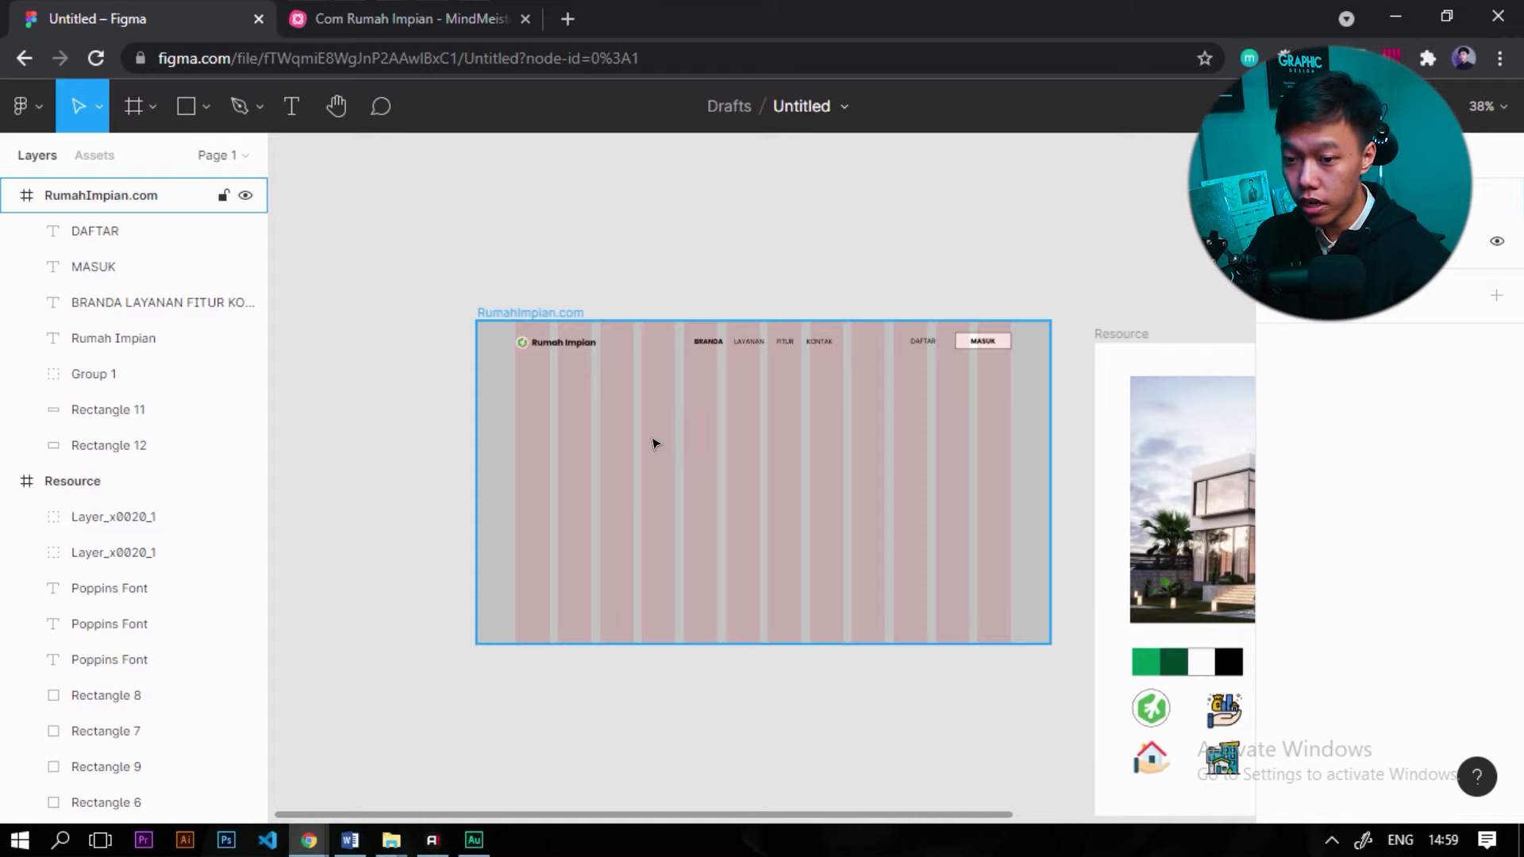
Fill the background rectangle with the bright green sampled from the Resource frame's color palette.
click(629, 581)
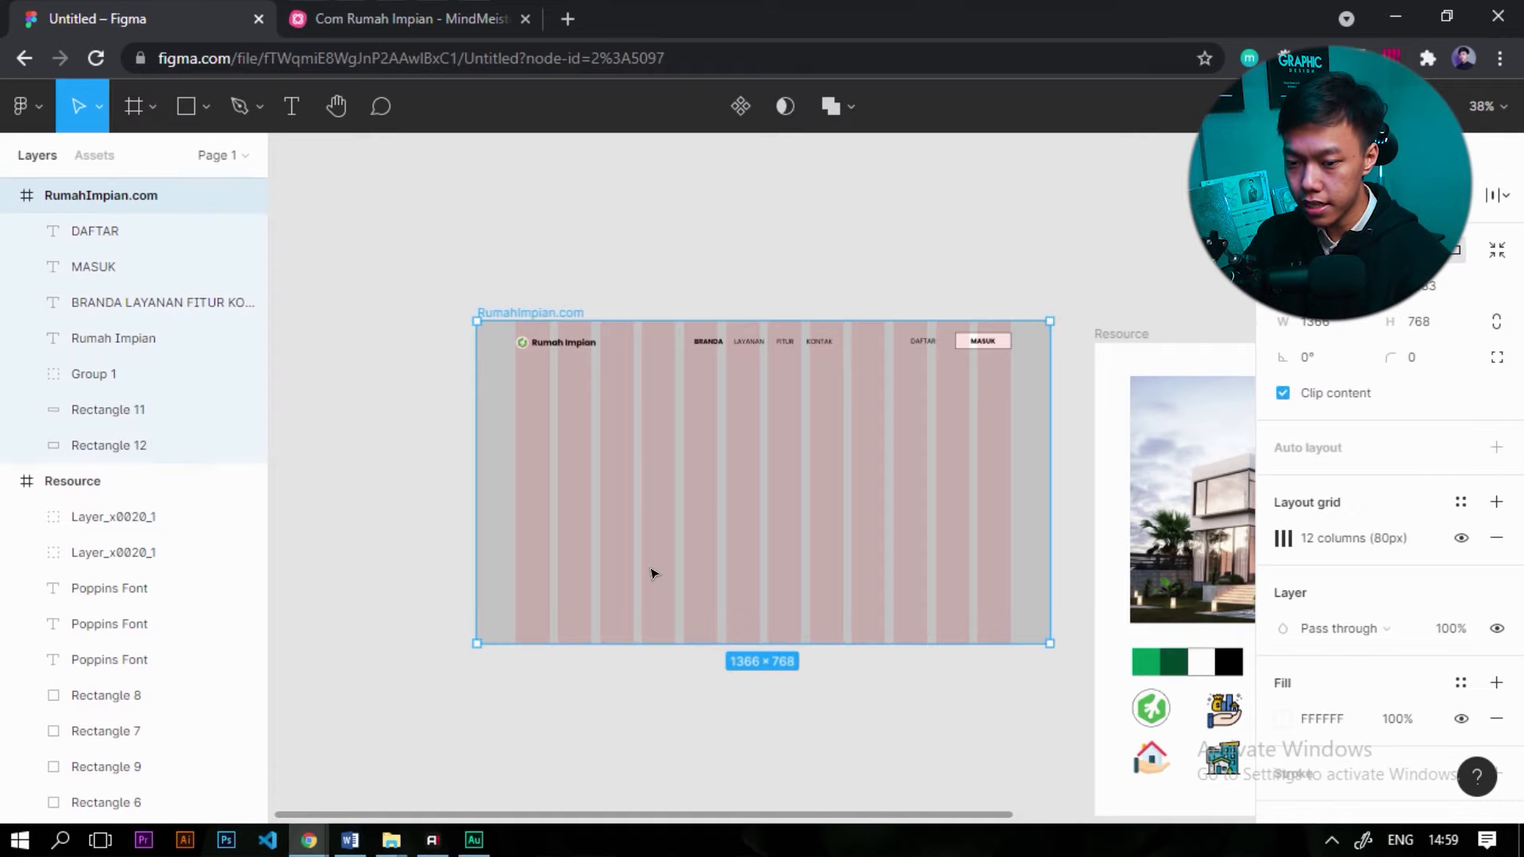
click(653, 572)
key(i)
click(1146, 661)
Hide the 12-column layout grid of the RumahImpian.com frame and deselect the frame.
click(530, 312)
scroll(1317, 585, down, 4)
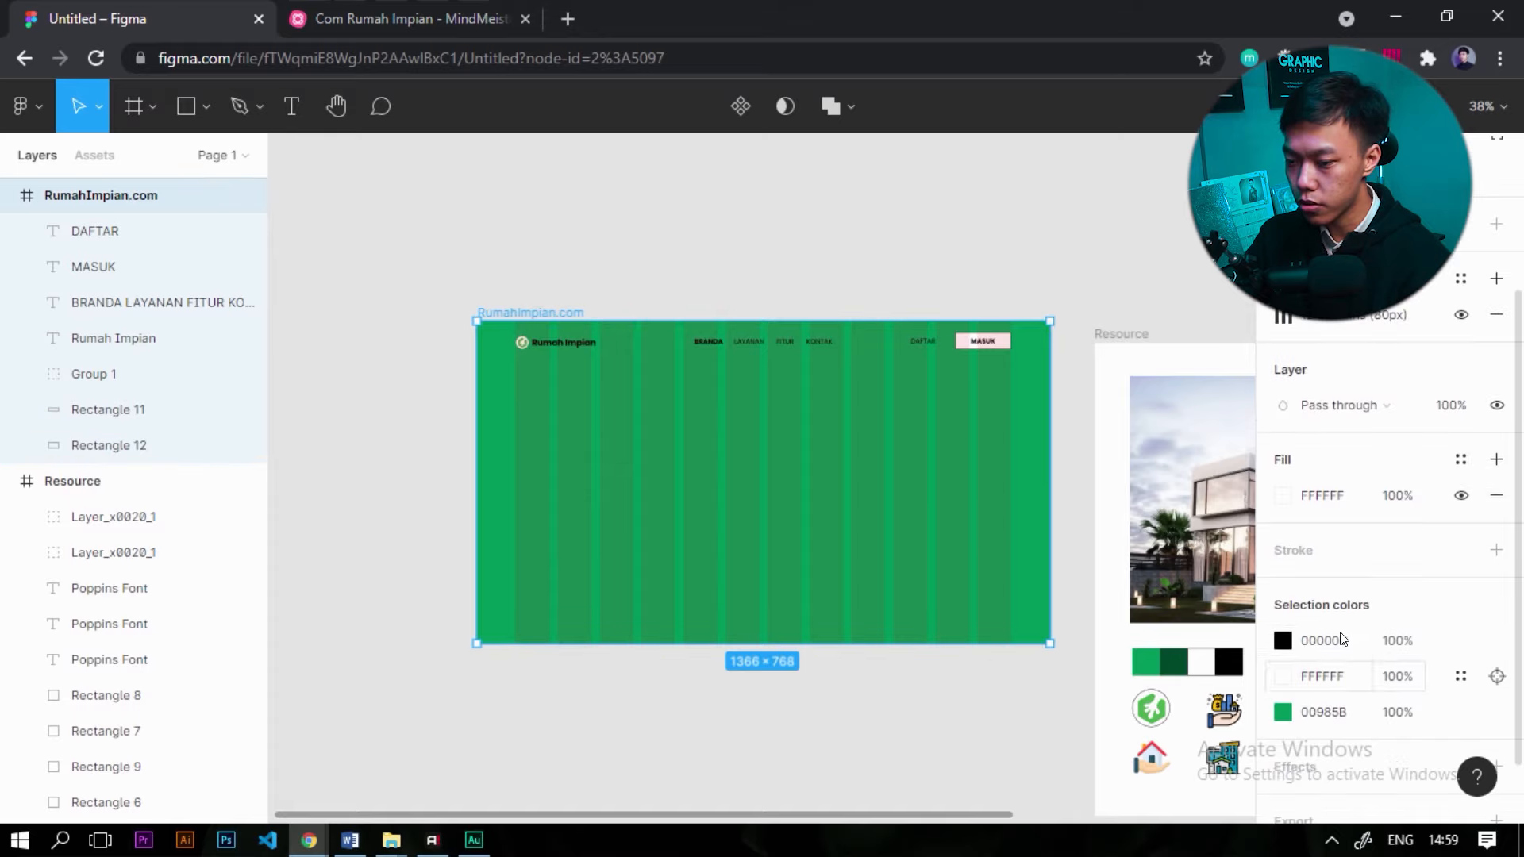
scroll(1294, 362, up, 4)
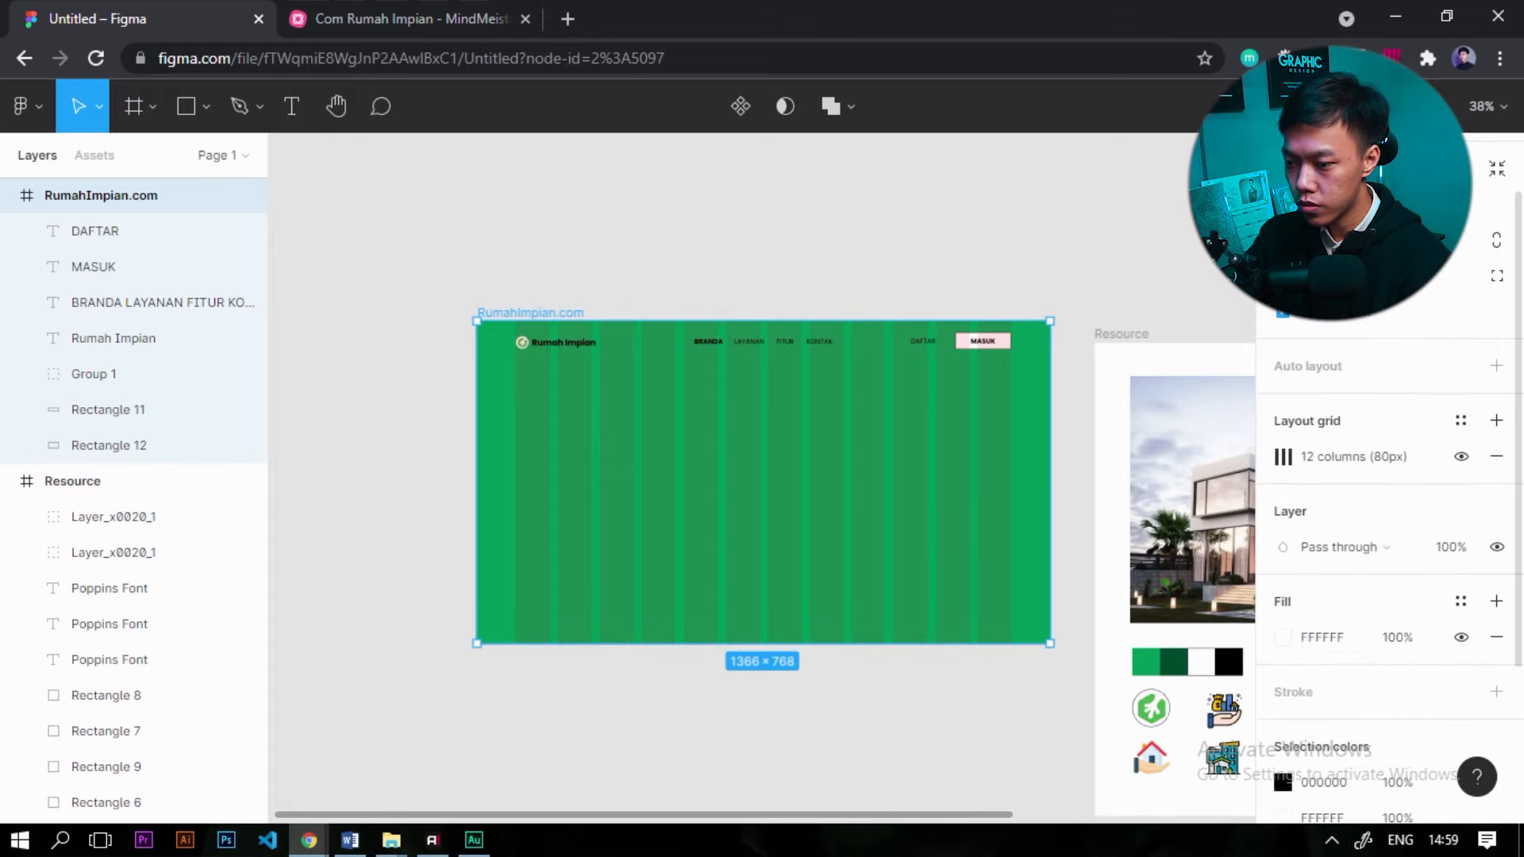
click(1463, 539)
click(1045, 225)
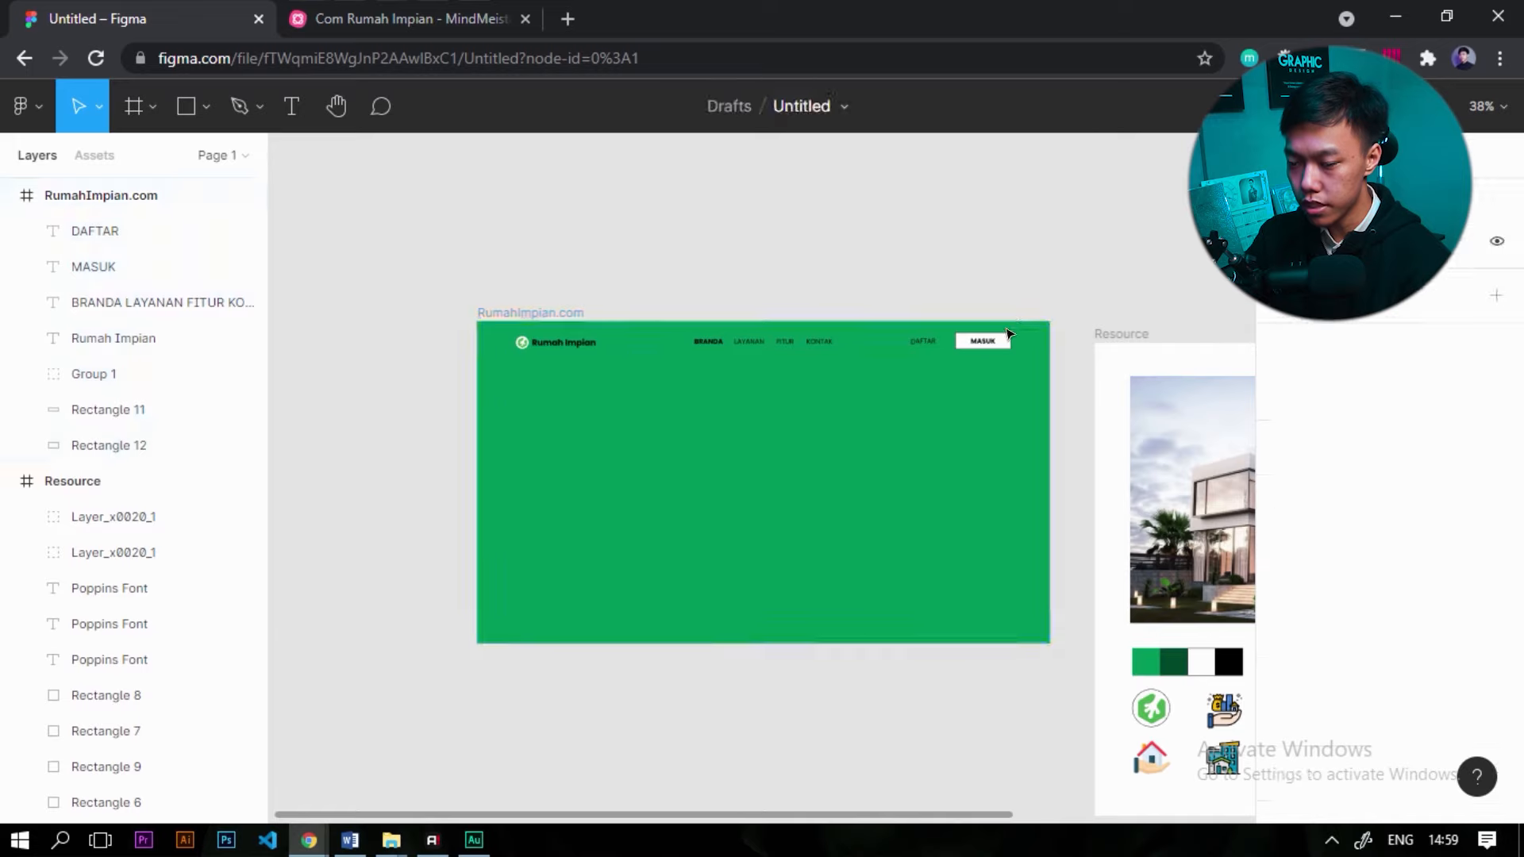
Remove the black stroke from the MASUK button rectangle and deselect it.
scroll(1008, 346, up, 10)
click(1028, 381)
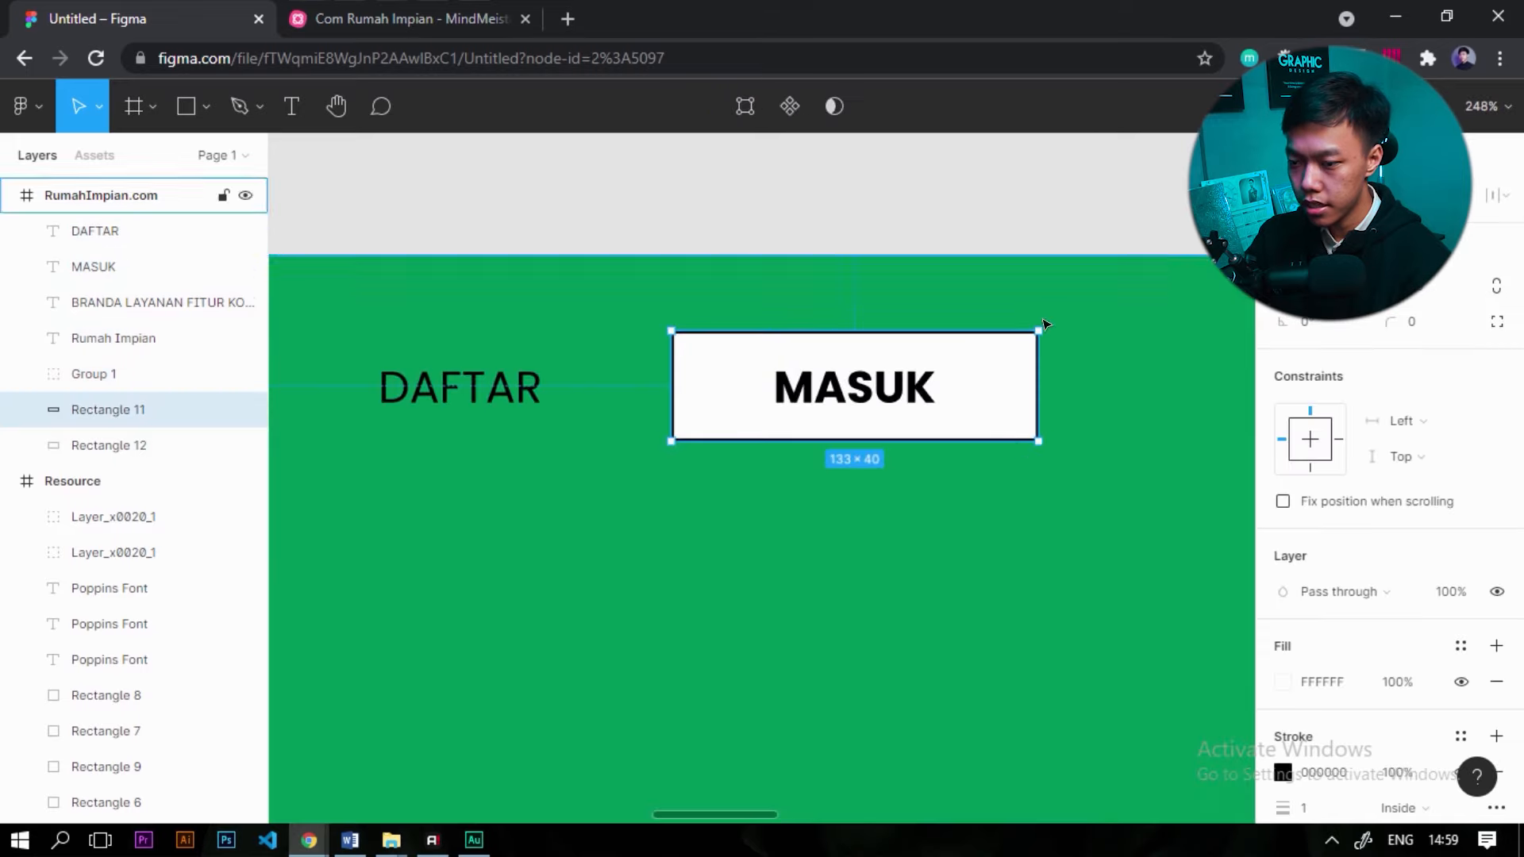
scroll(1478, 659, down, 2)
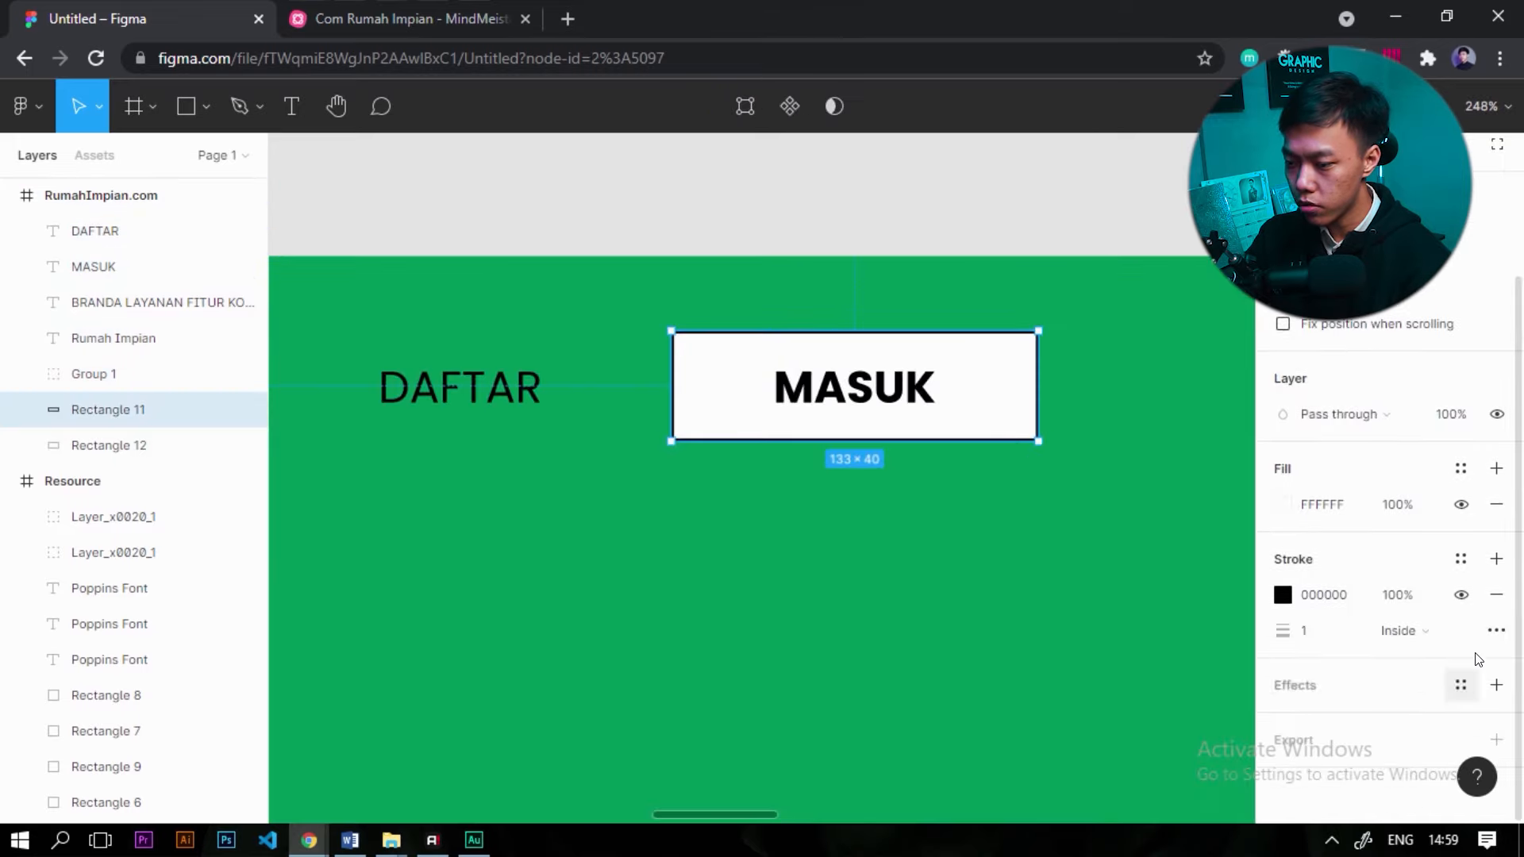
click(1498, 607)
scroll(997, 367, down, 10)
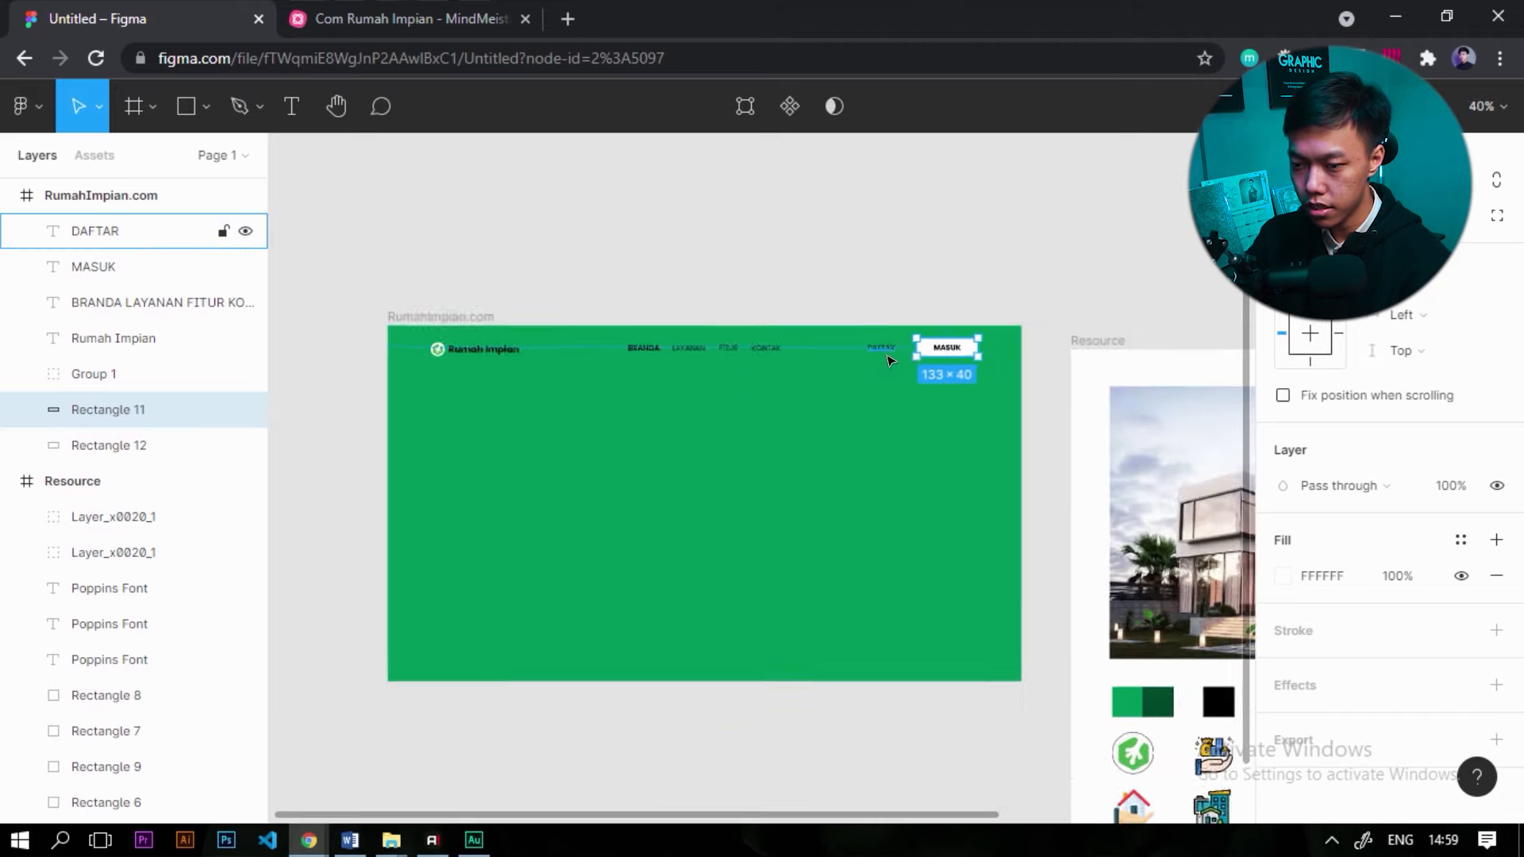
click(878, 299)
Change the Rumah Impian logo text, the menu links and the DAFTAR text to white, leaving MASUK black.
scroll(666, 265, up, 3)
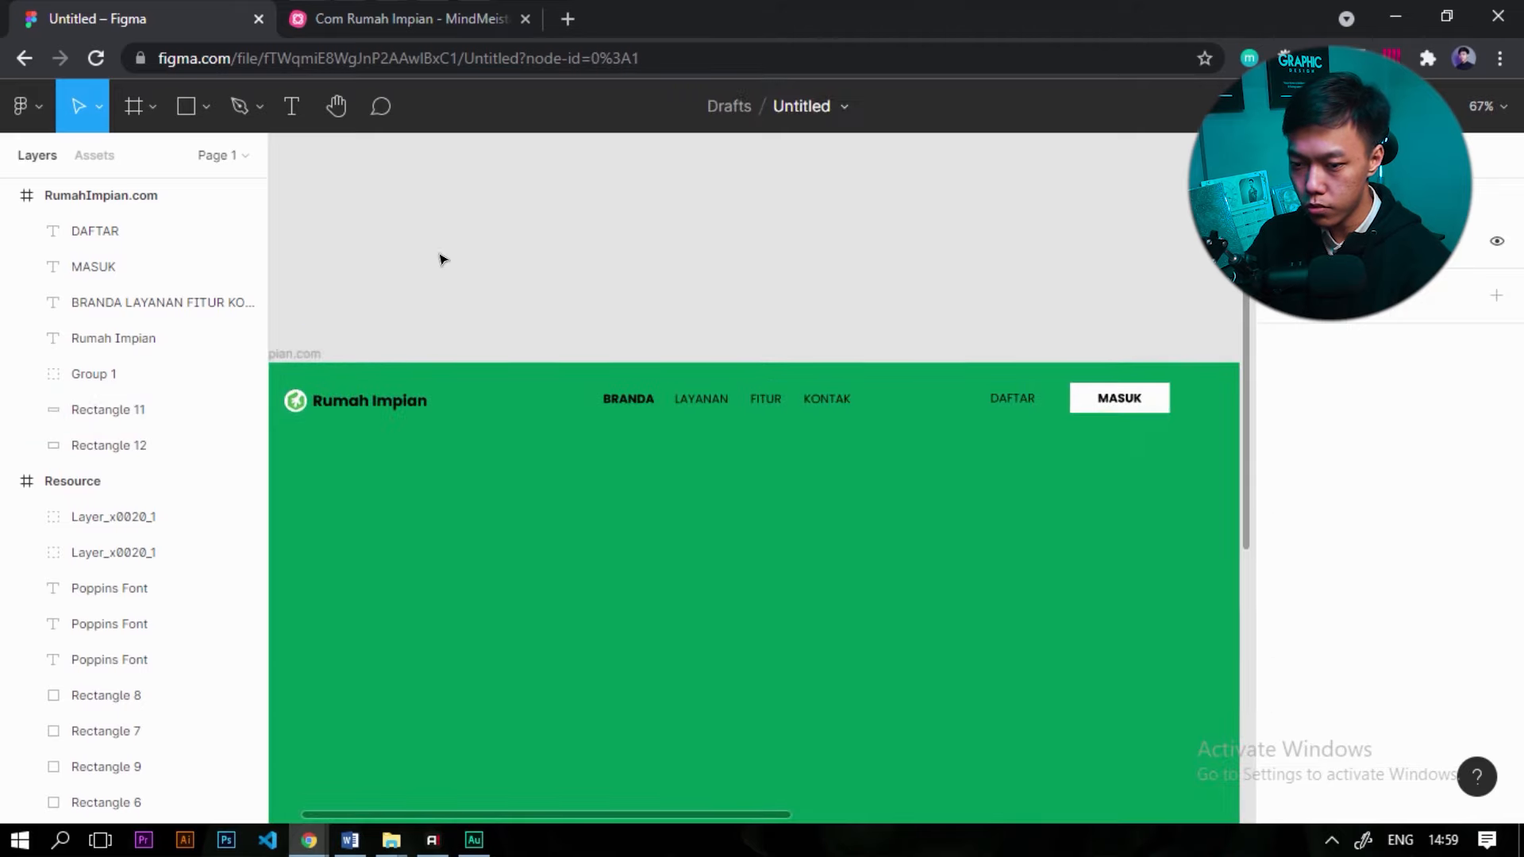
click(409, 397)
shift+drag(579, 288, 1052, 548)
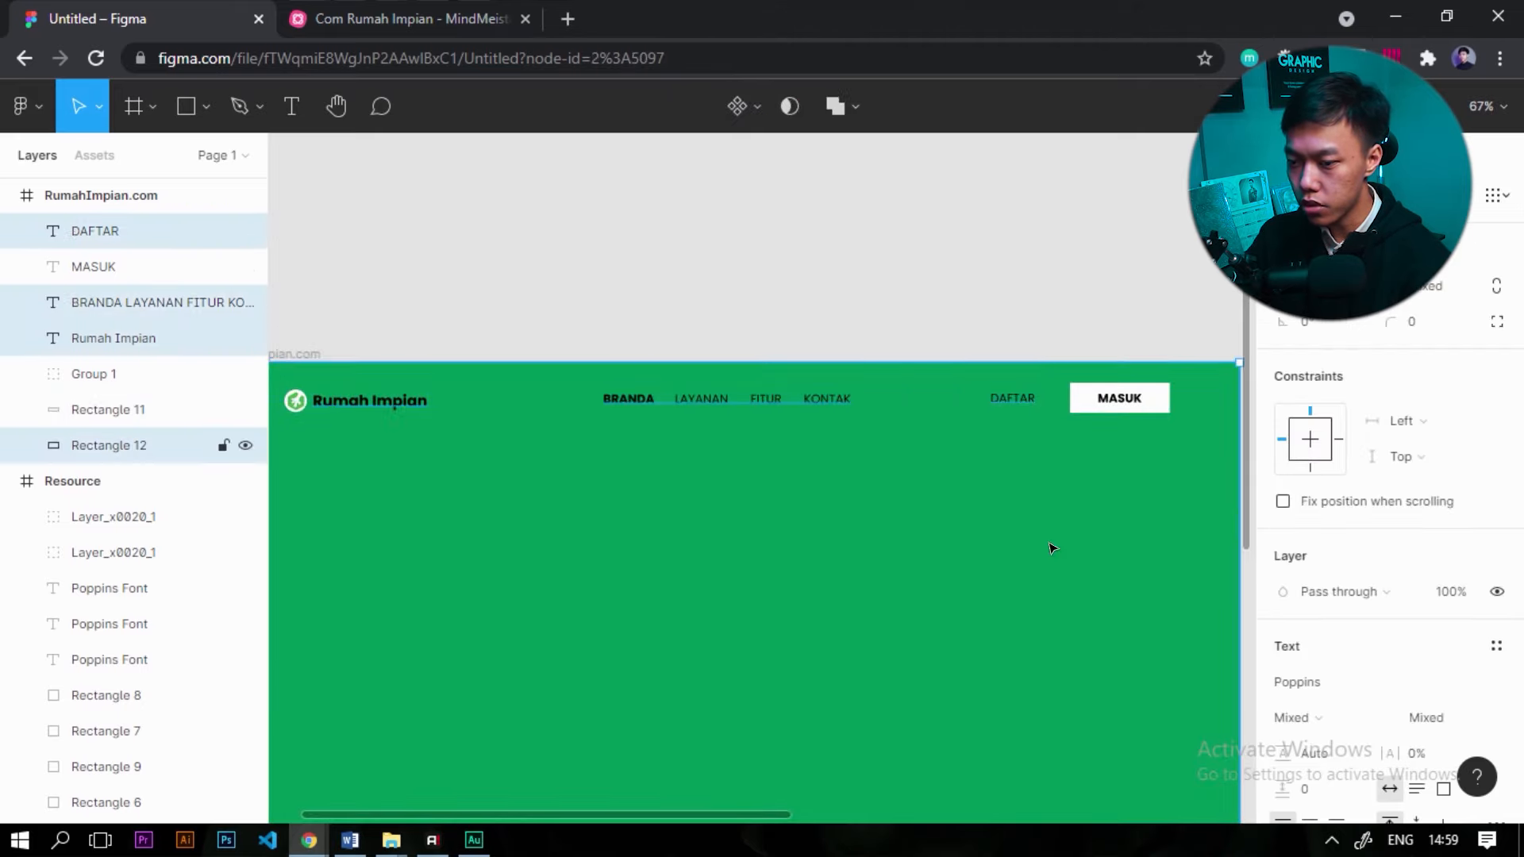
shift+click(1049, 544)
scroll(1429, 623, down, 4)
click(1283, 589)
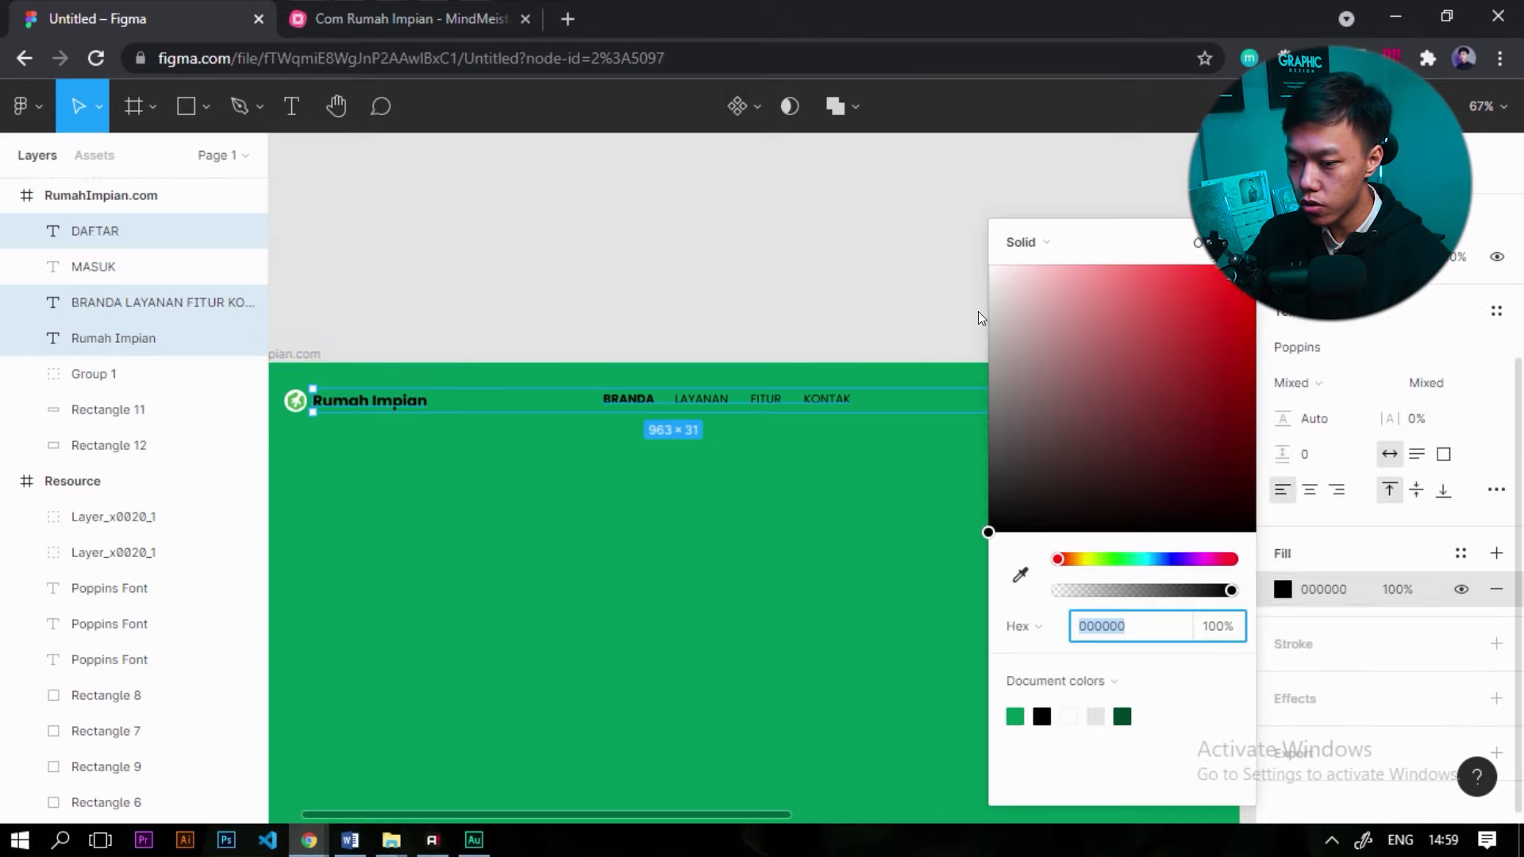
click(827, 310)
Select the navbar elements without the background rectangle and examine DAFTAR and MASUK up close.
scroll(855, 286, down, 5)
scroll(796, 372, up, 3)
drag(497, 205, 1051, 412)
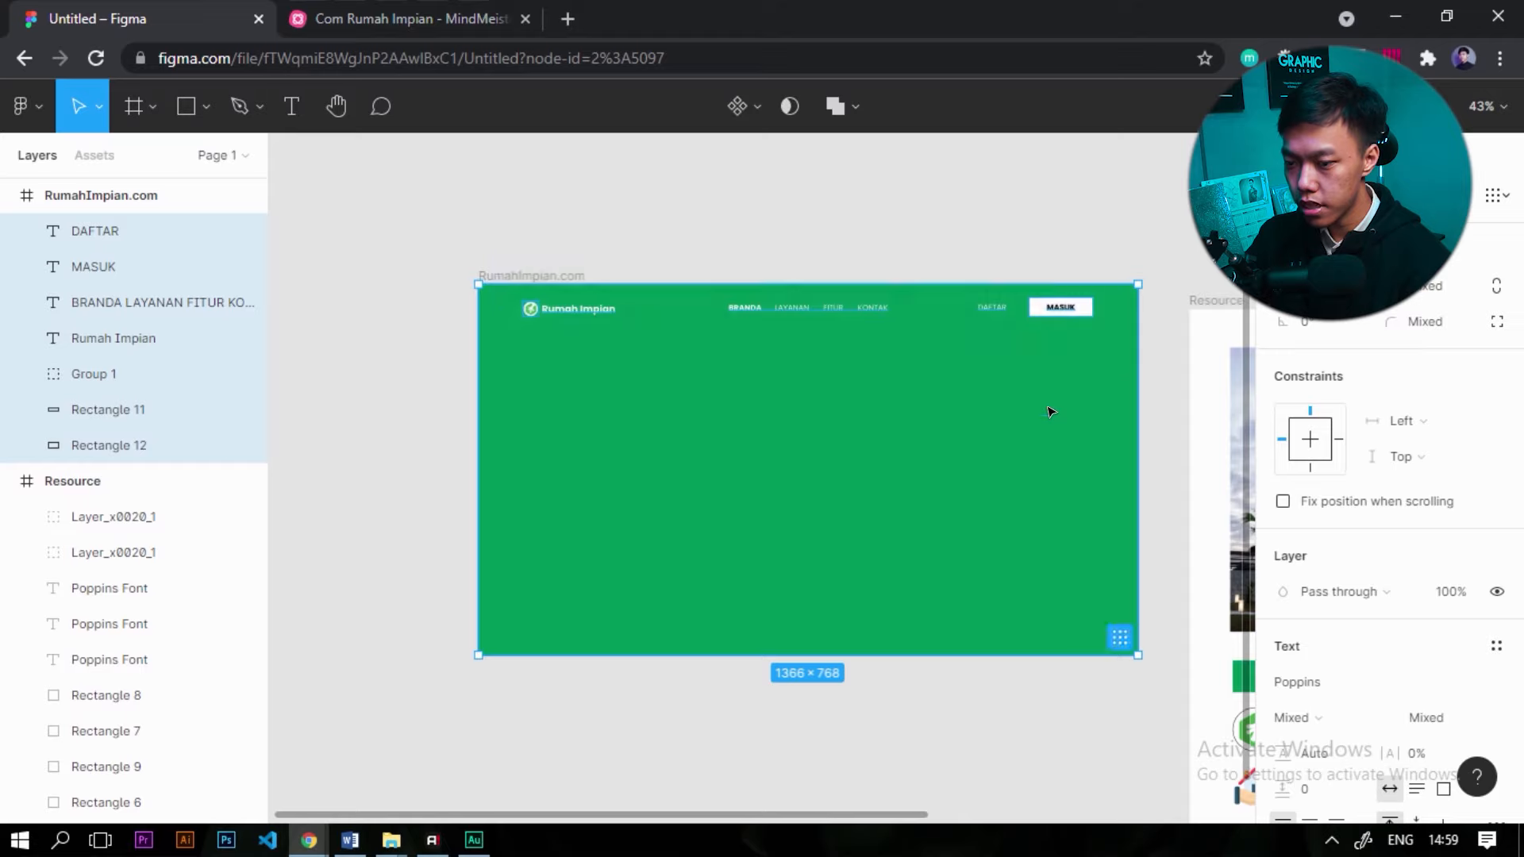
shift+click(1051, 412)
ctrl+scroll(1095, 314, up, 6)
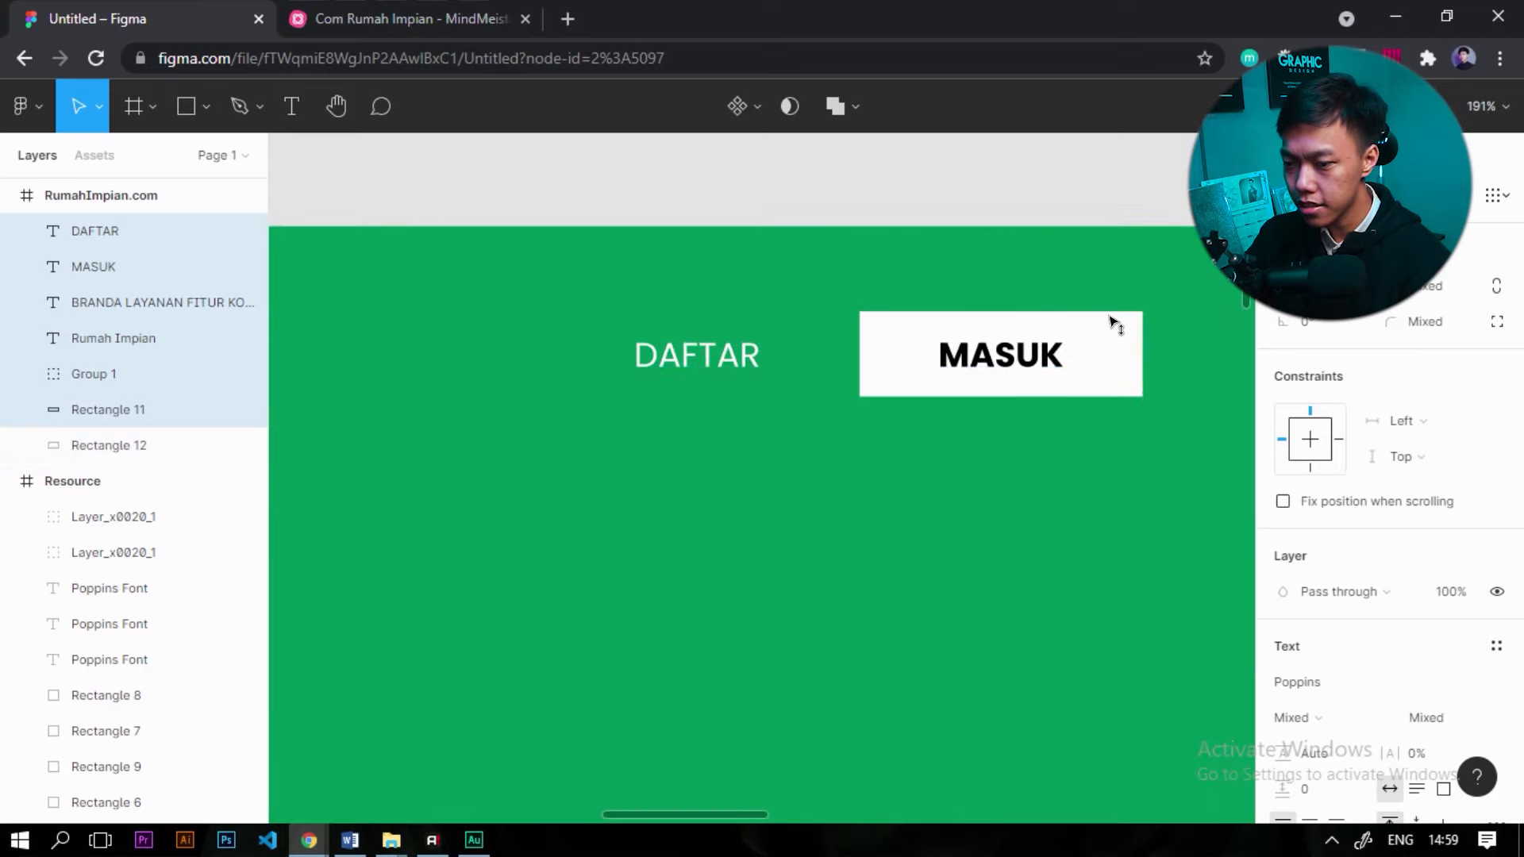
ctrl+scroll(1095, 310, down, 6)
click(1059, 212)
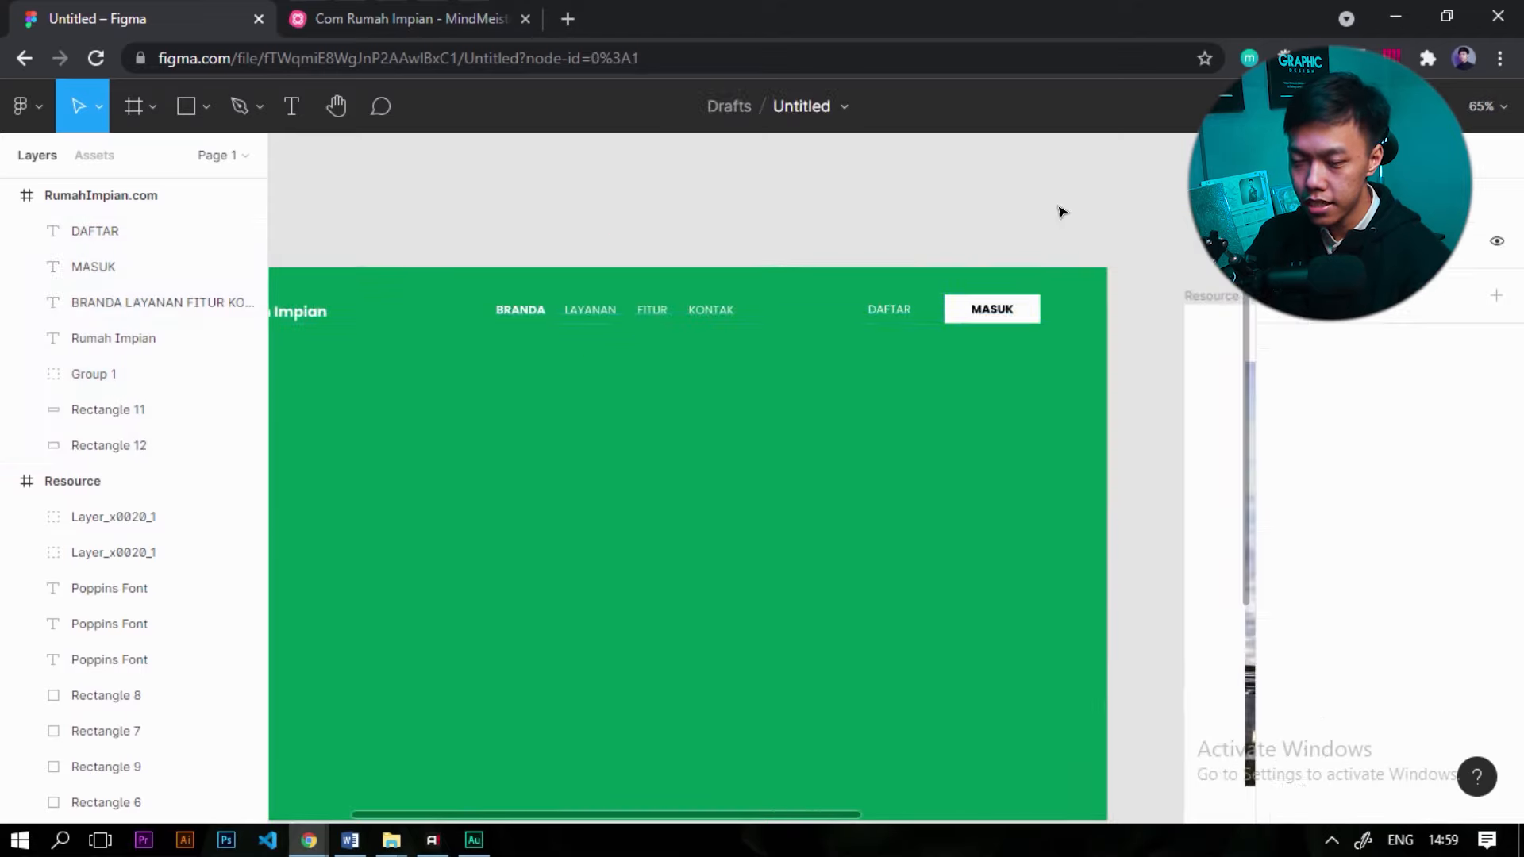
ctrl+scroll(1059, 211, down, 5)
ctrl+scroll(1034, 250, up, 2)
ctrl+scroll(1092, 371, up, 1)
drag(1093, 378, 884, 405)
drag(986, 406, 829, 445)
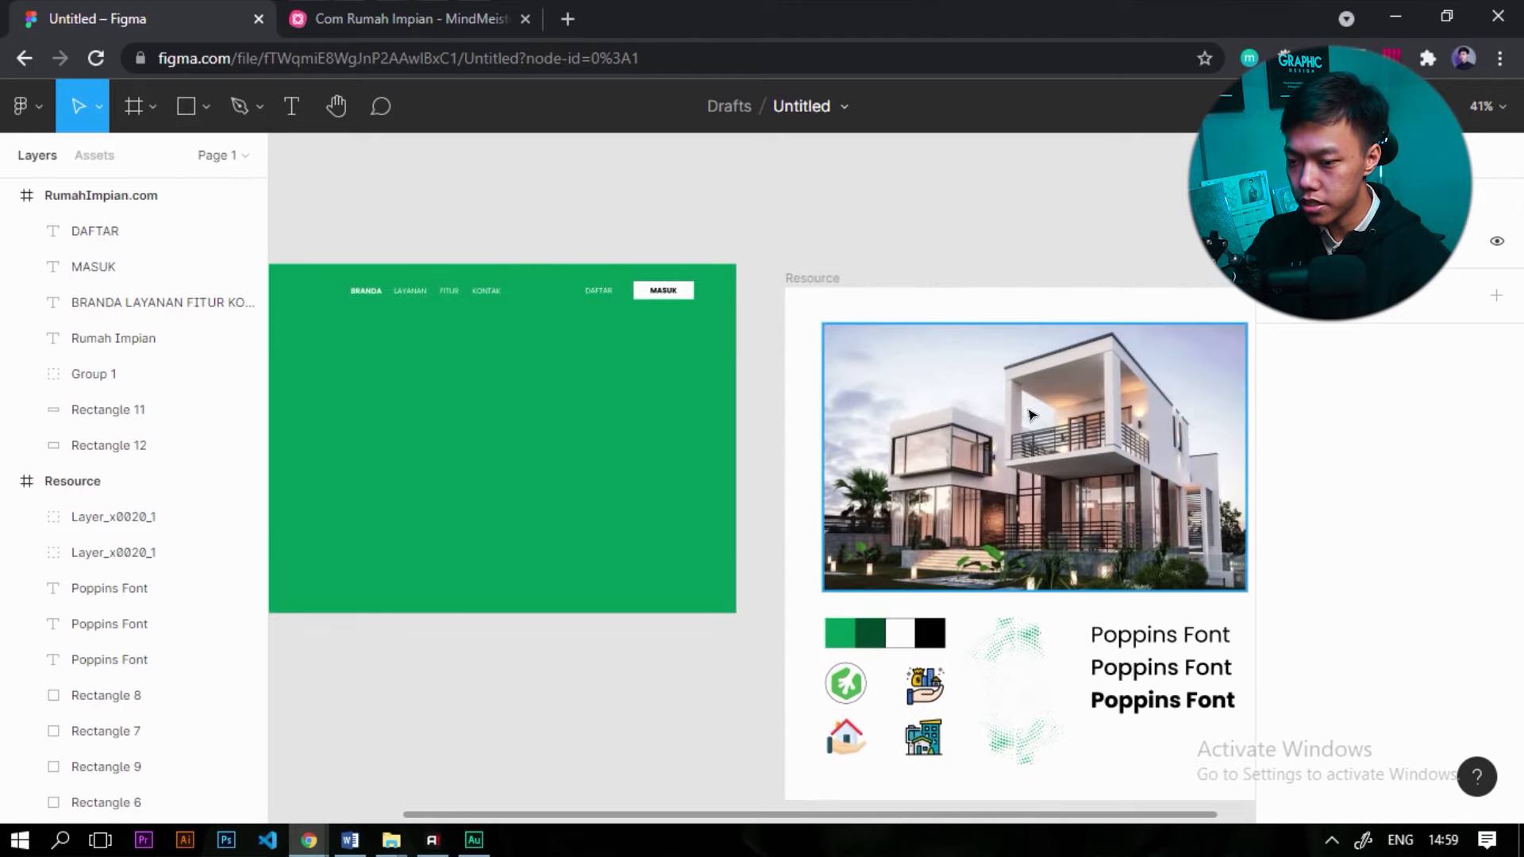
drag(1115, 486, 1106, 486)
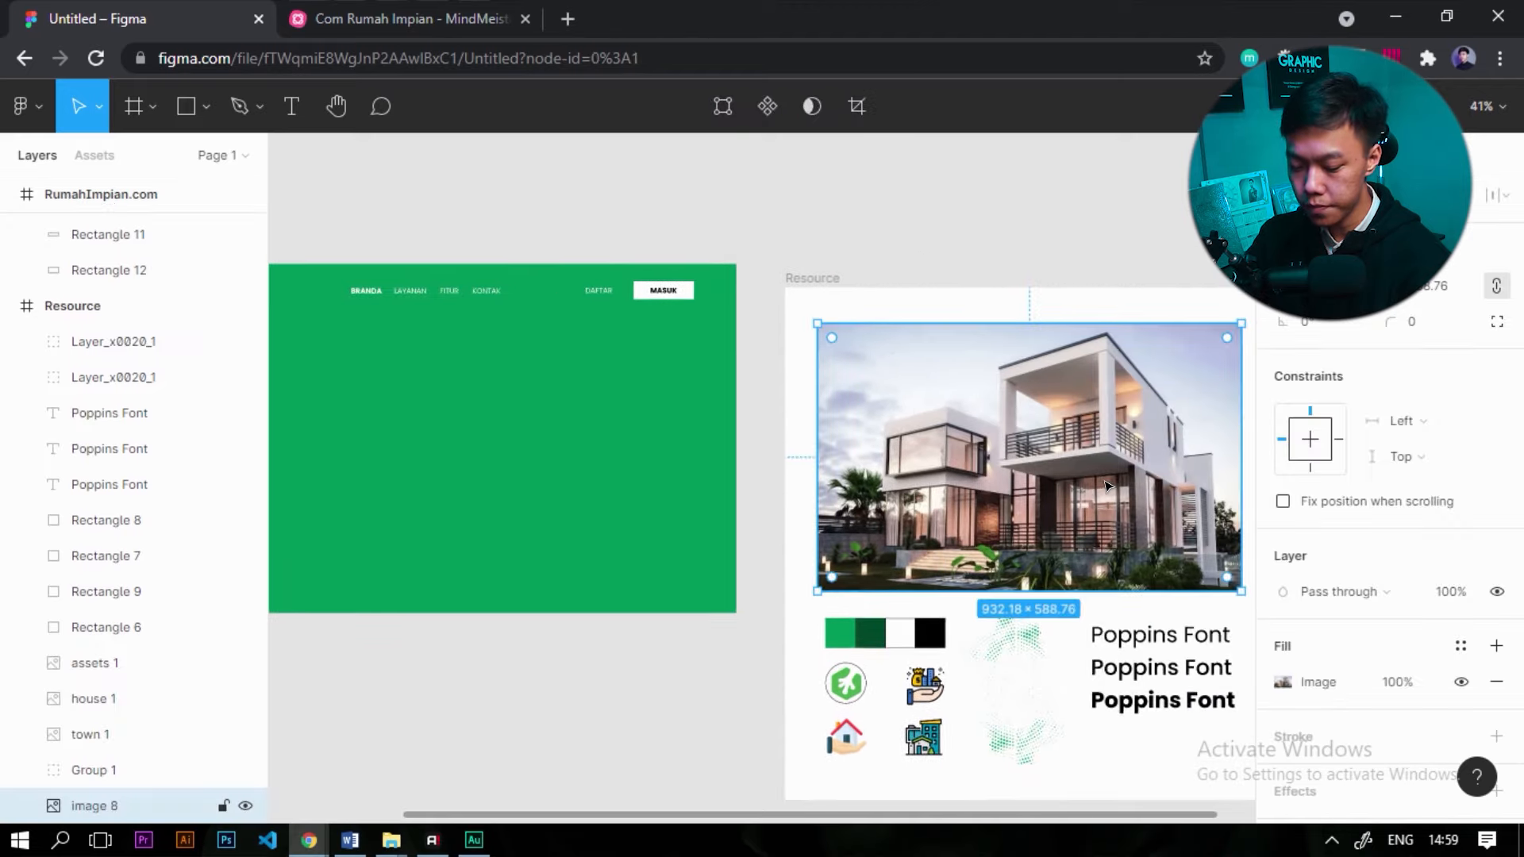
key(ctrl+z)
click(624, 451)
drag(632, 462, 1195, 539)
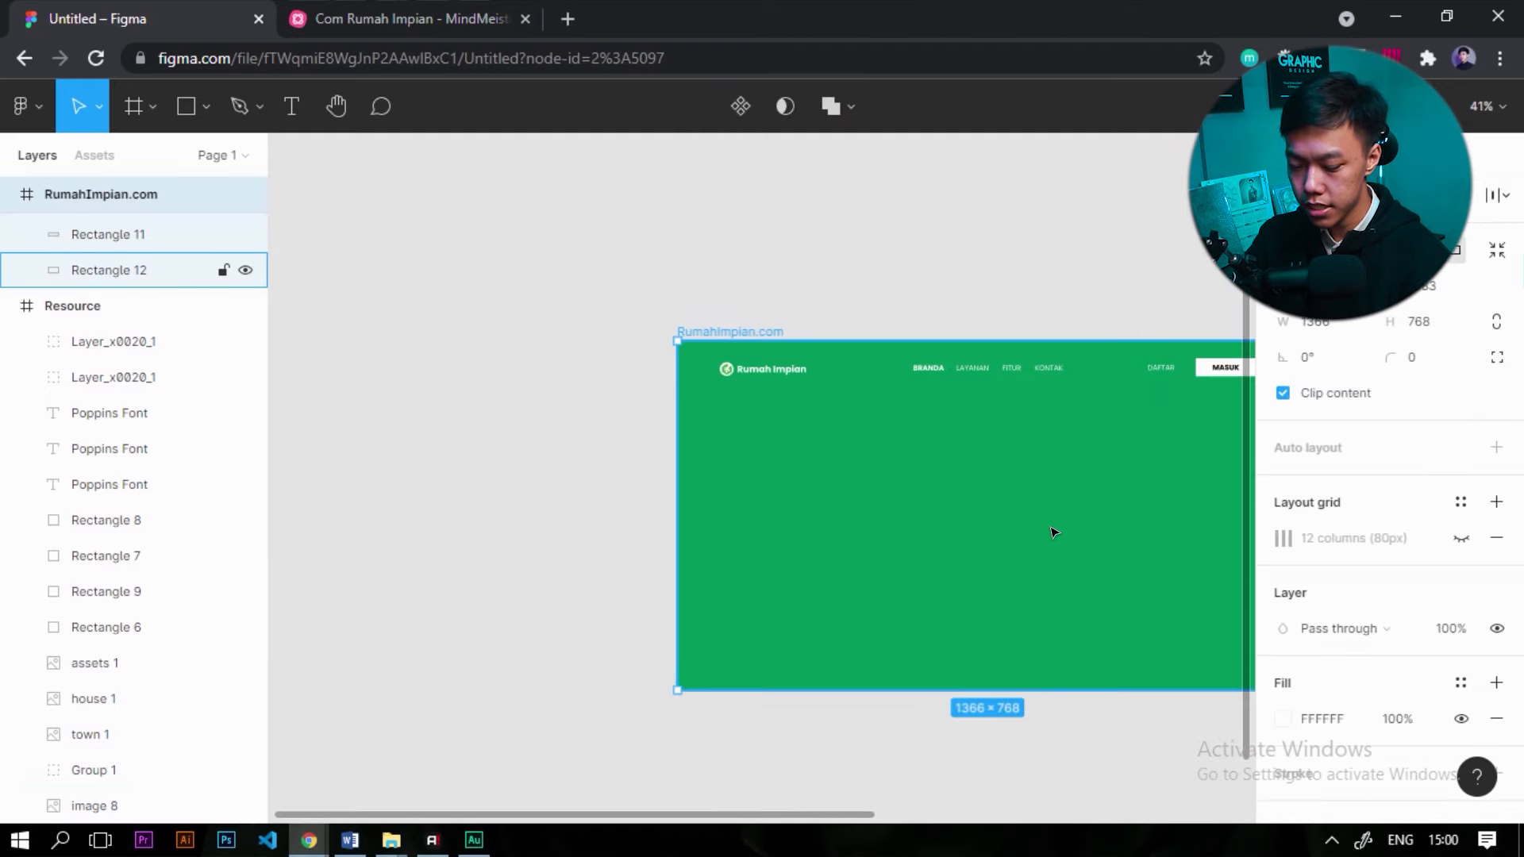
key(ctrl+v)
drag(1045, 521, 627, 356)
key(ctrl+z)
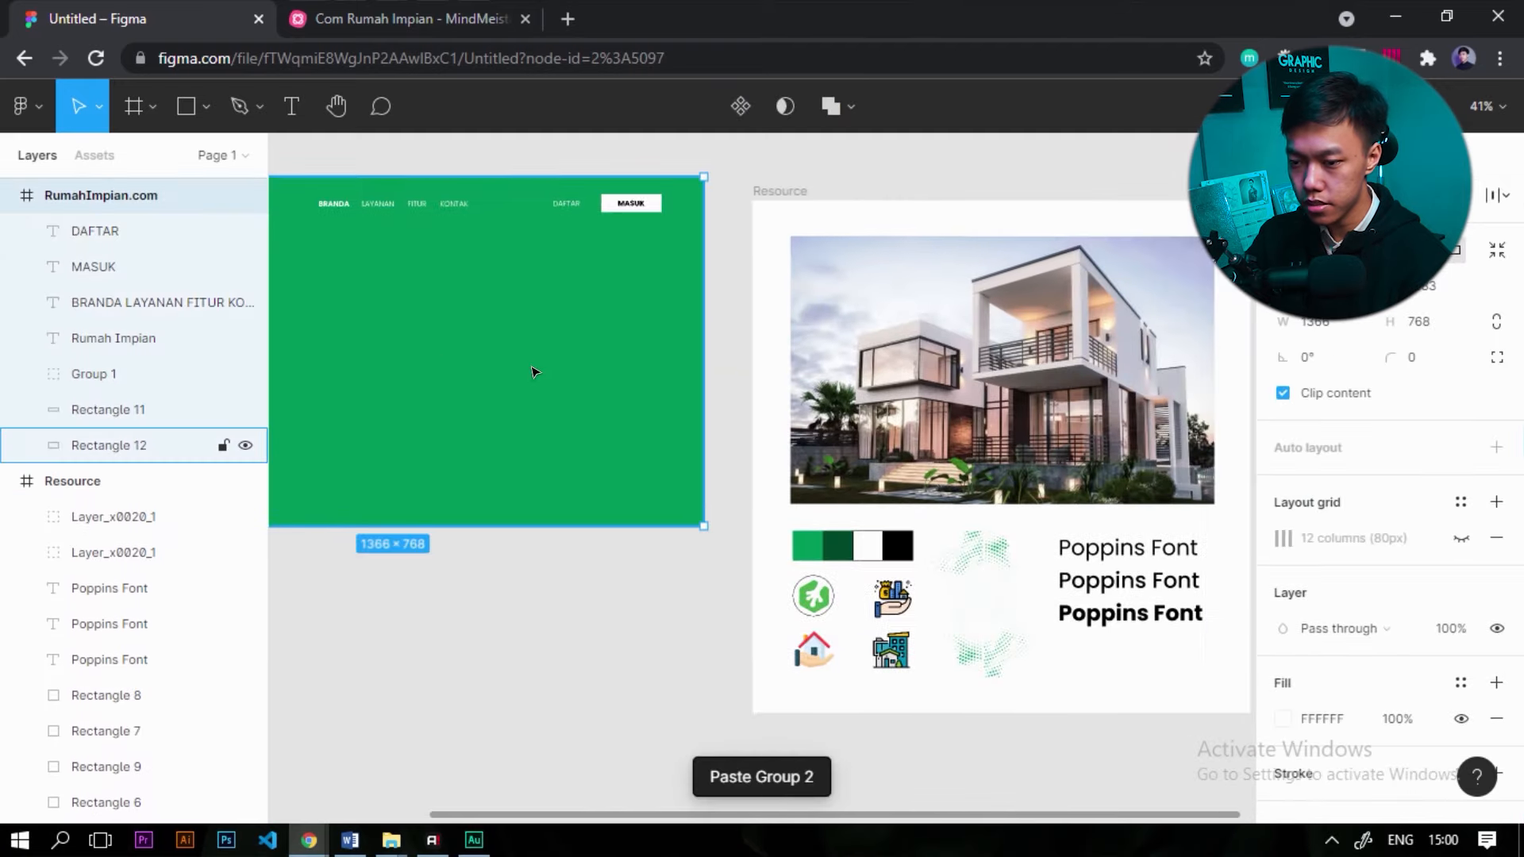
Copy the house photo from the Resource frame into the lower-right corner of the RumahImpian.com frame and scale it to about 1106 by 699.
click(979, 421)
click(558, 326)
drag(445, 357, 871, 441)
key(ctrl+v)
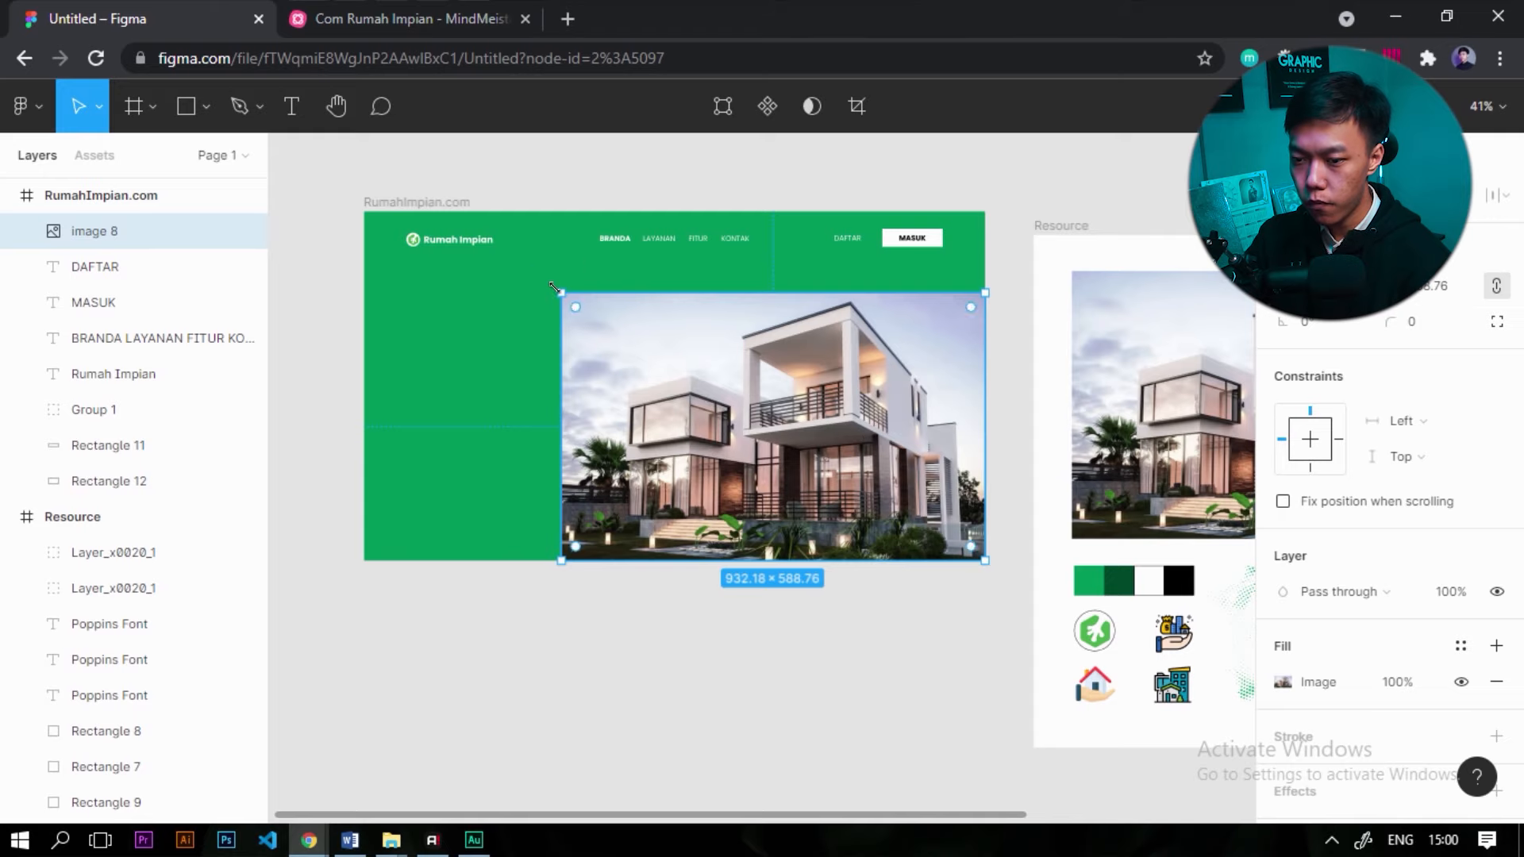
drag(540, 271, 504, 242)
scroll(846, 391, up, 3)
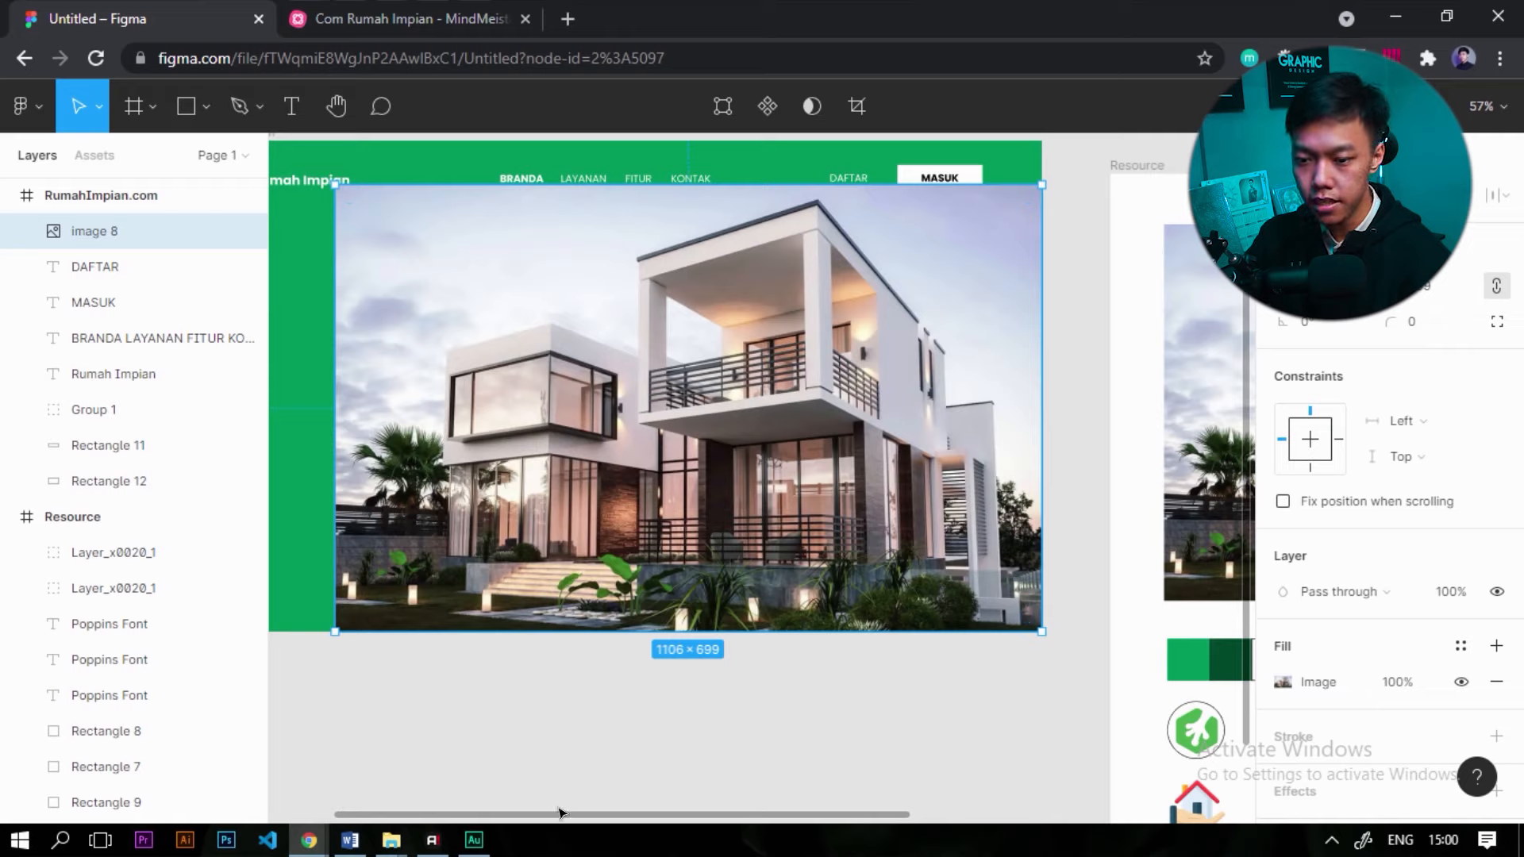
click(544, 738)
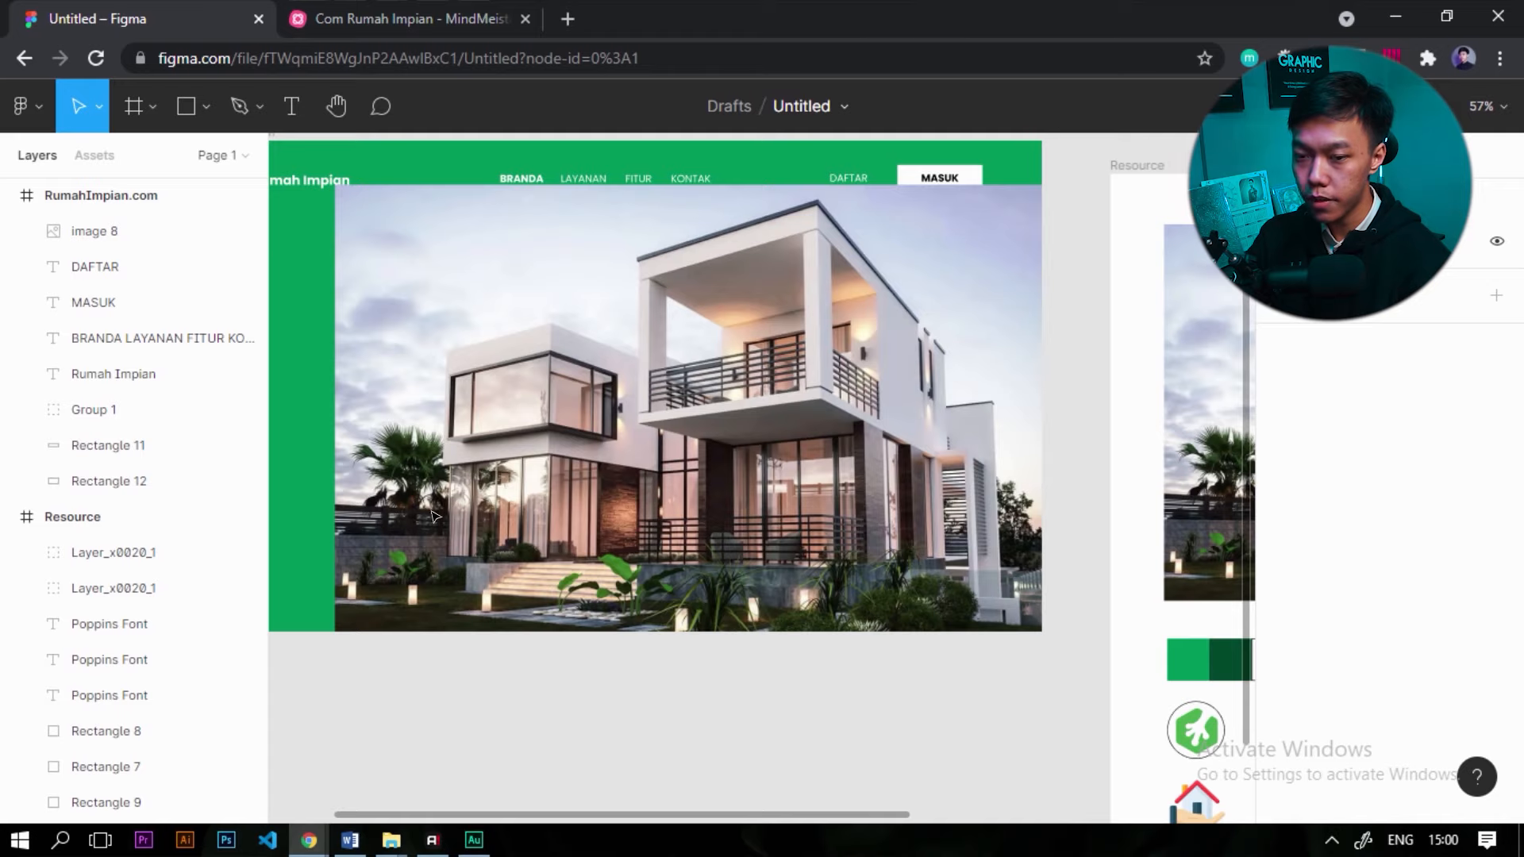
Start a Pen tool path at the house photo's lower-left corner and extend it to the base of the house's left wing.
click(228, 106)
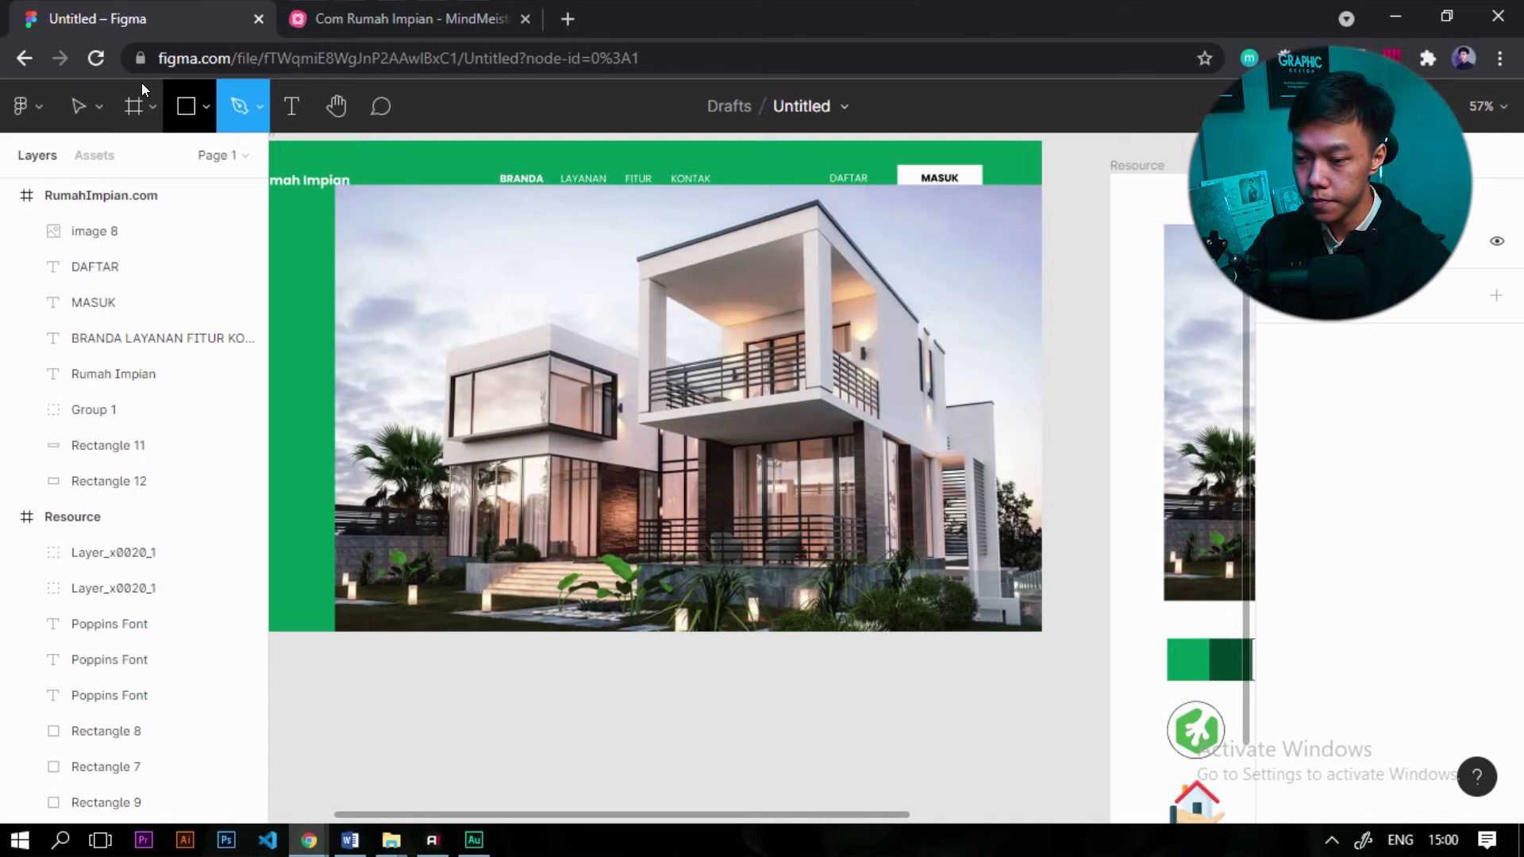
scroll(397, 424, up, 10)
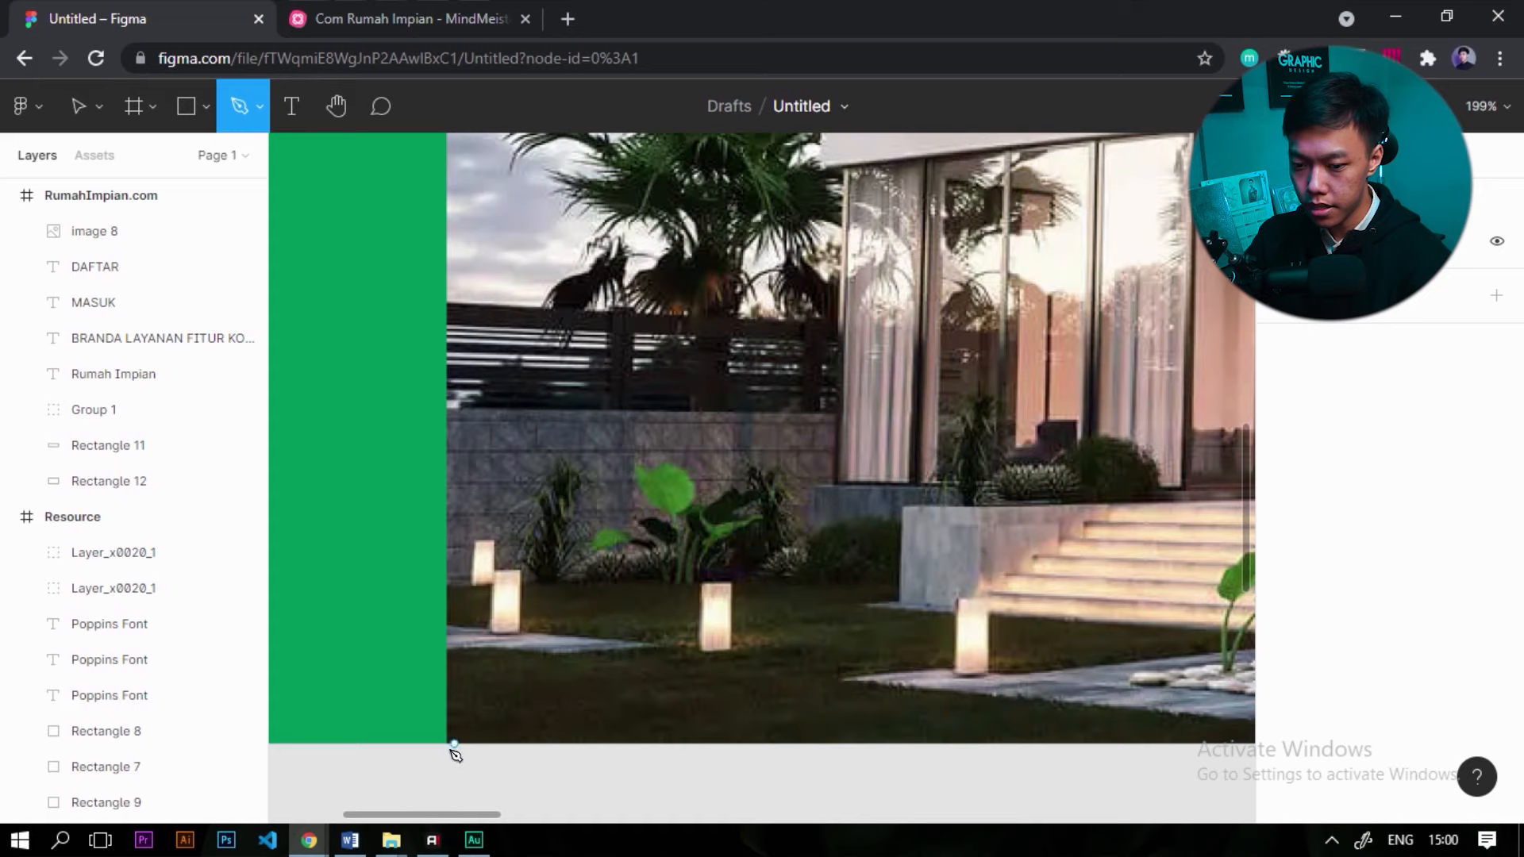
click(454, 744)
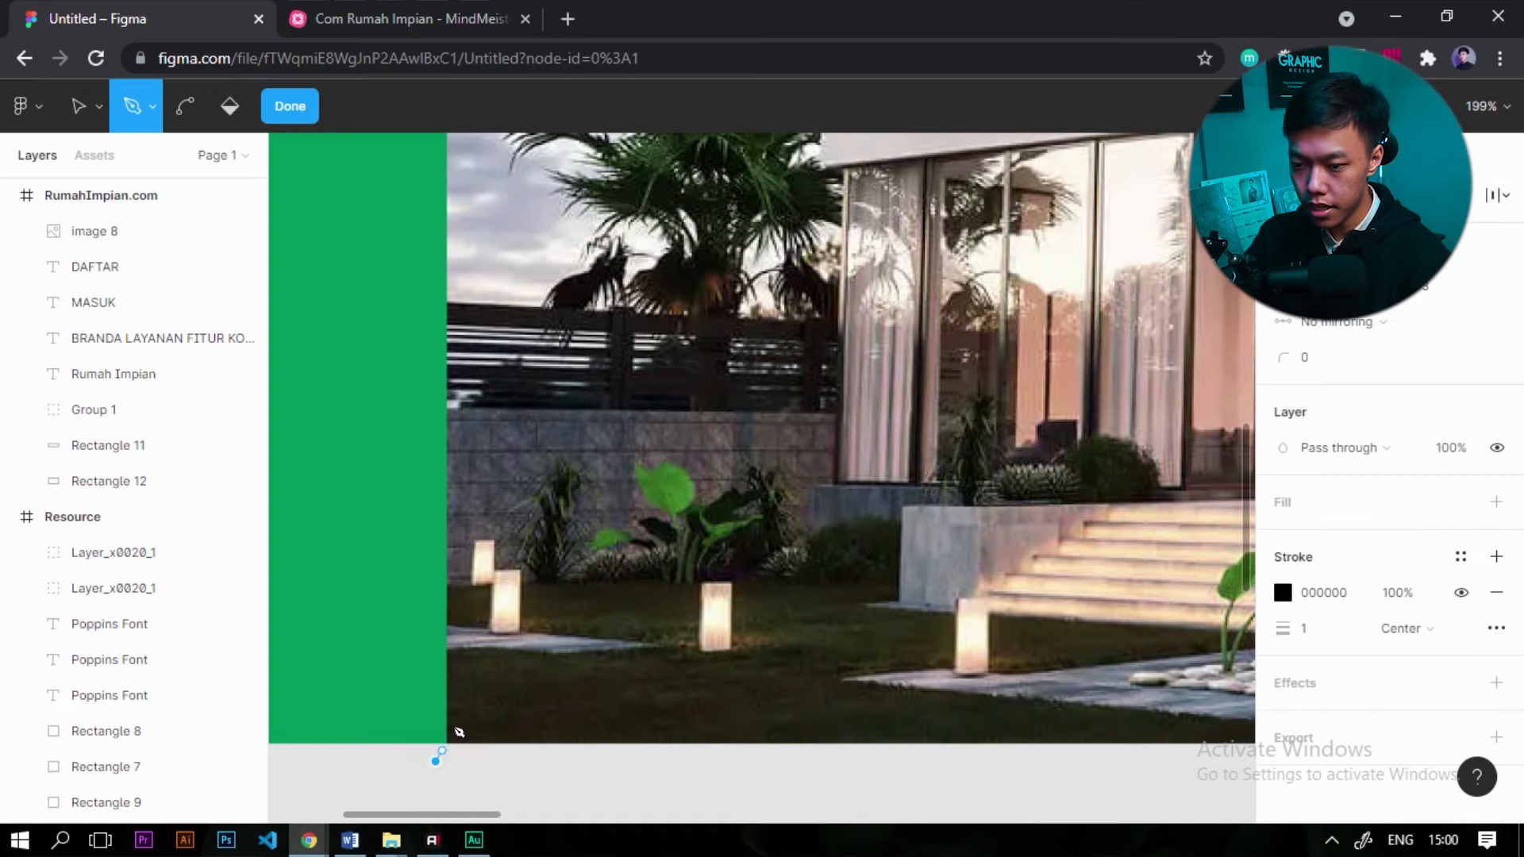
click(804, 489)
scroll(838, 497, up, 3)
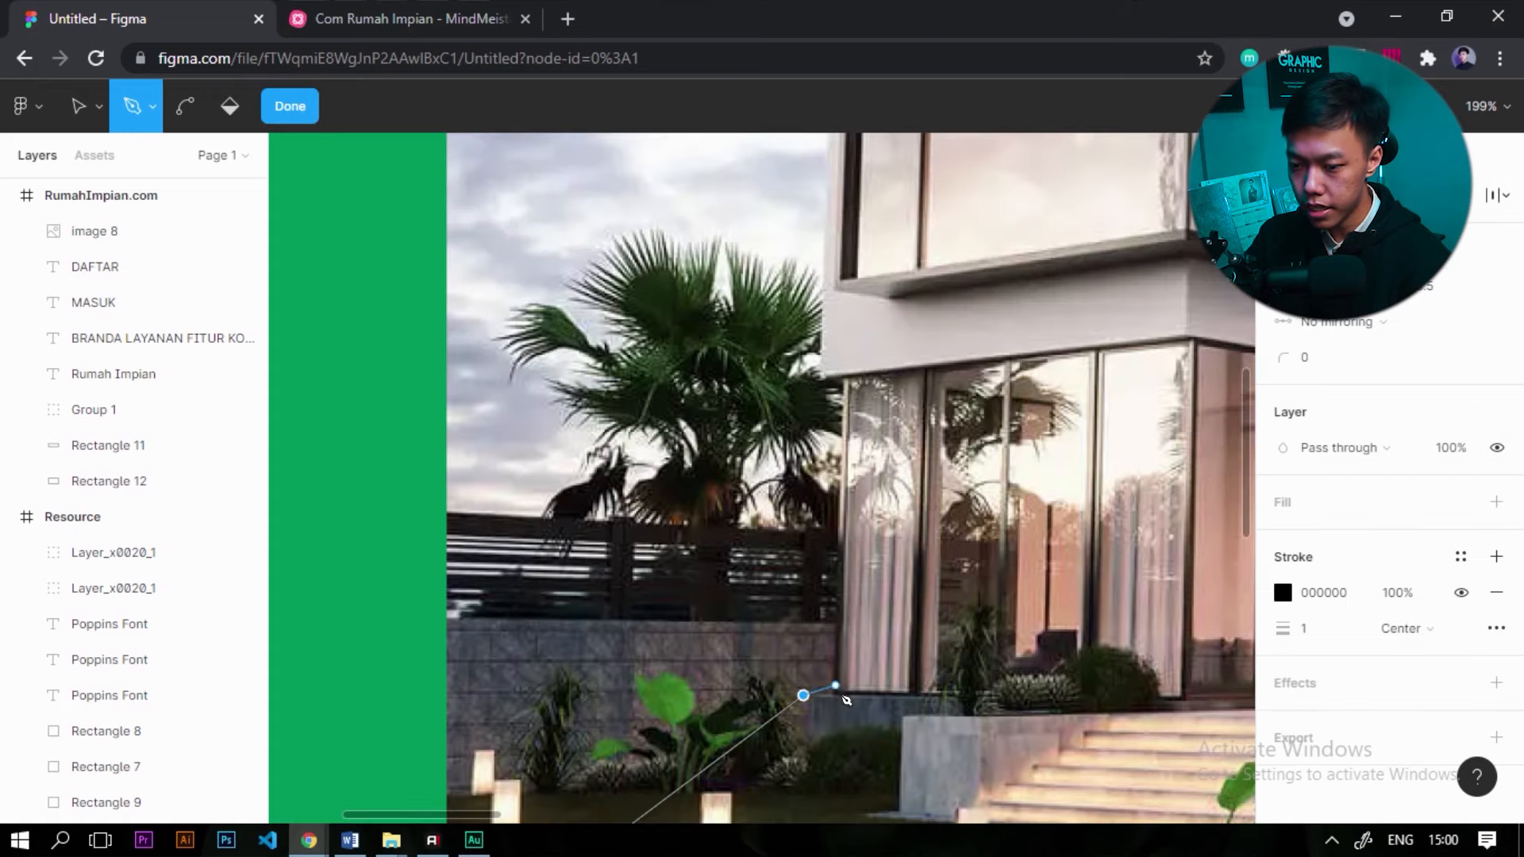
scroll(837, 497, up, 5)
scroll(839, 556, down, 6)
scroll(840, 570, up, 3)
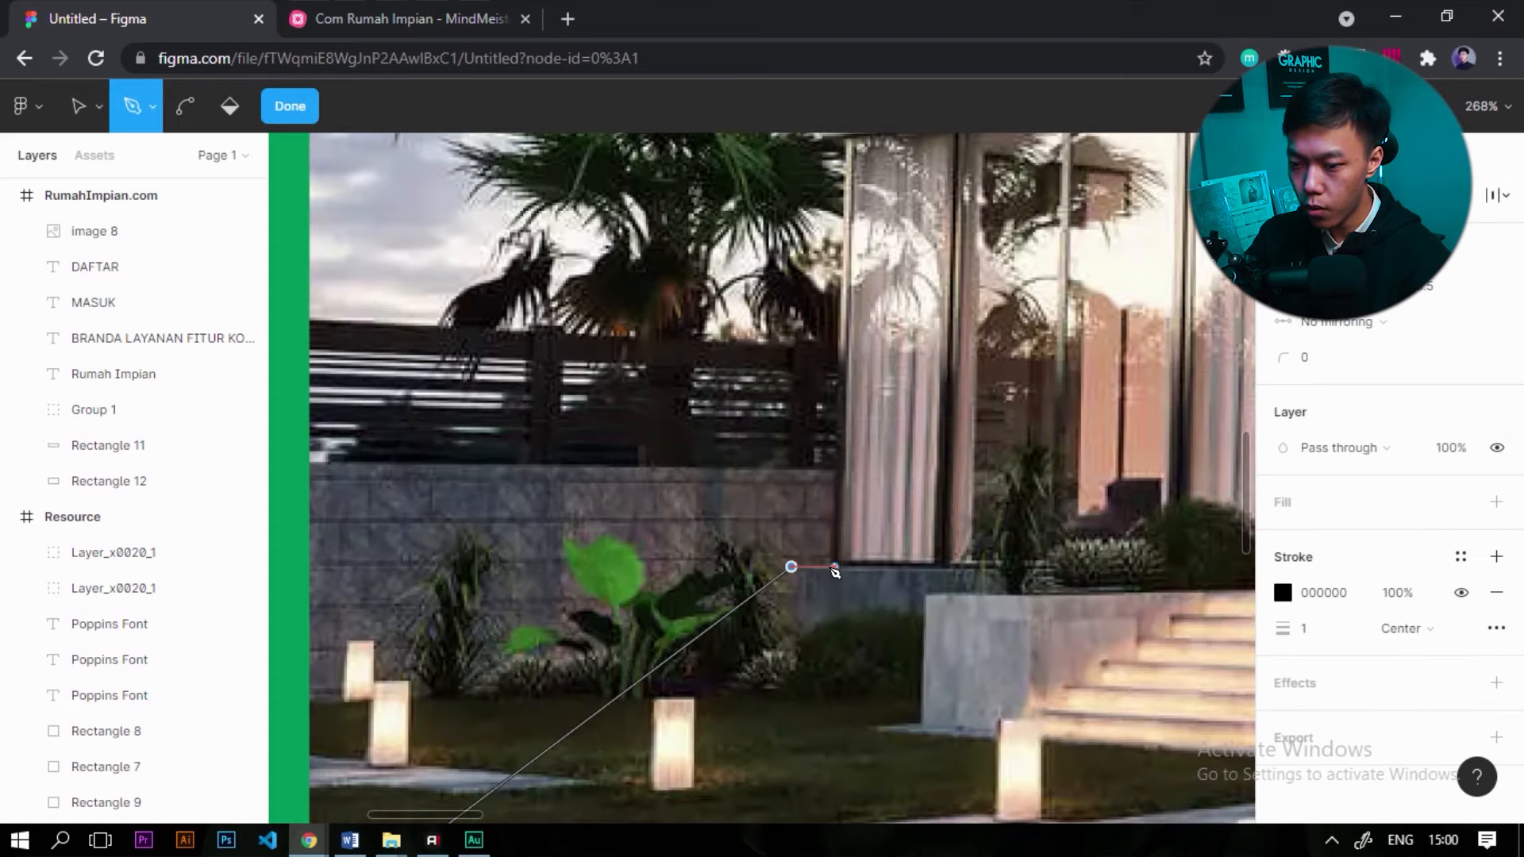
scroll(831, 569, down, 4)
scroll(874, 477, up, 10)
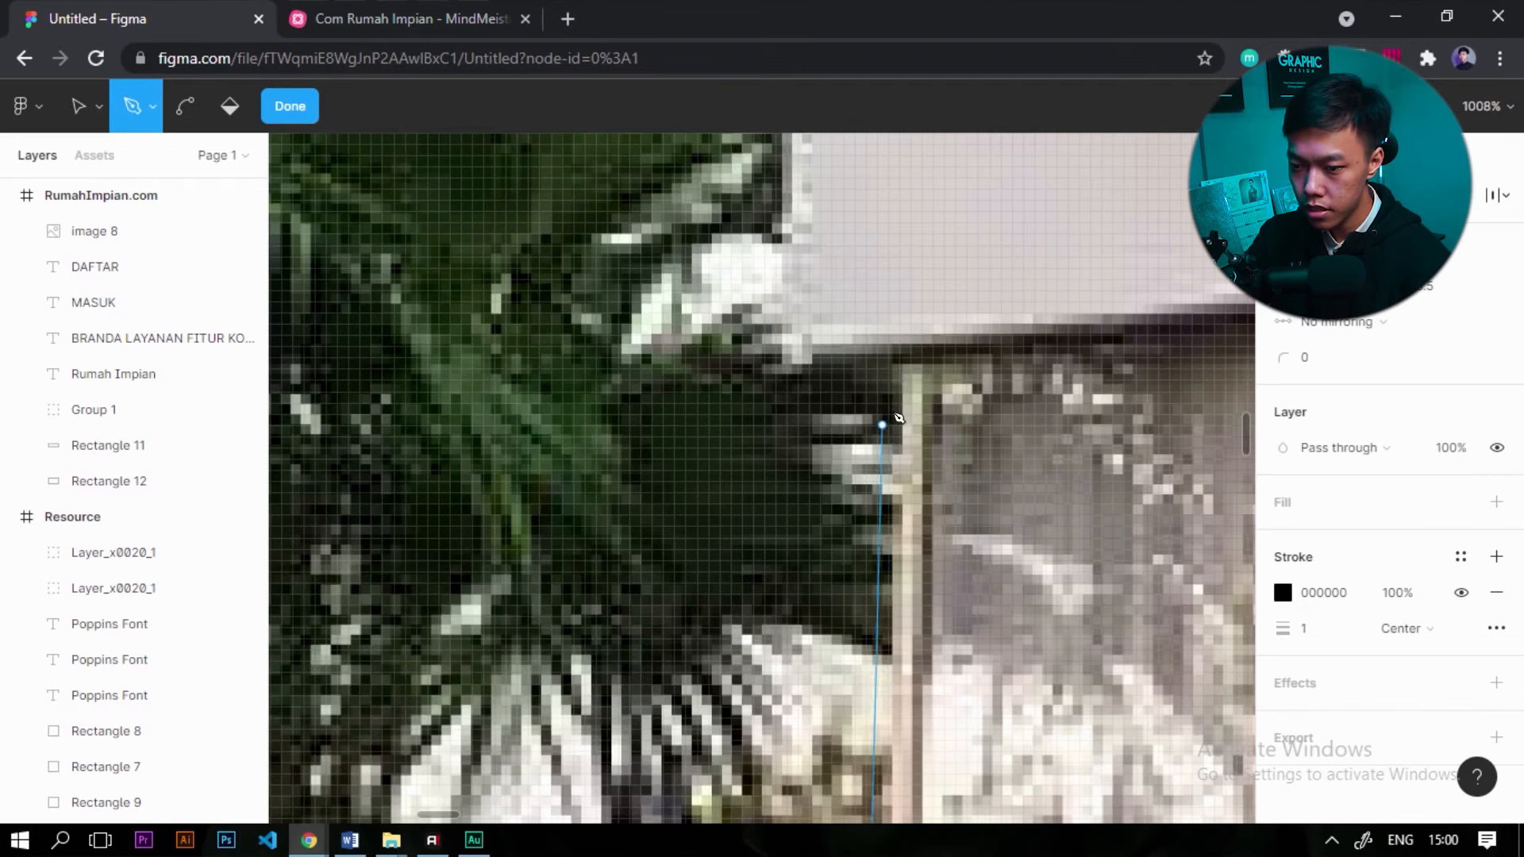
Continue the path up the left wing's wall and along the roofline, tracing the house as a closed outline about 966 by 683.5.
click(894, 359)
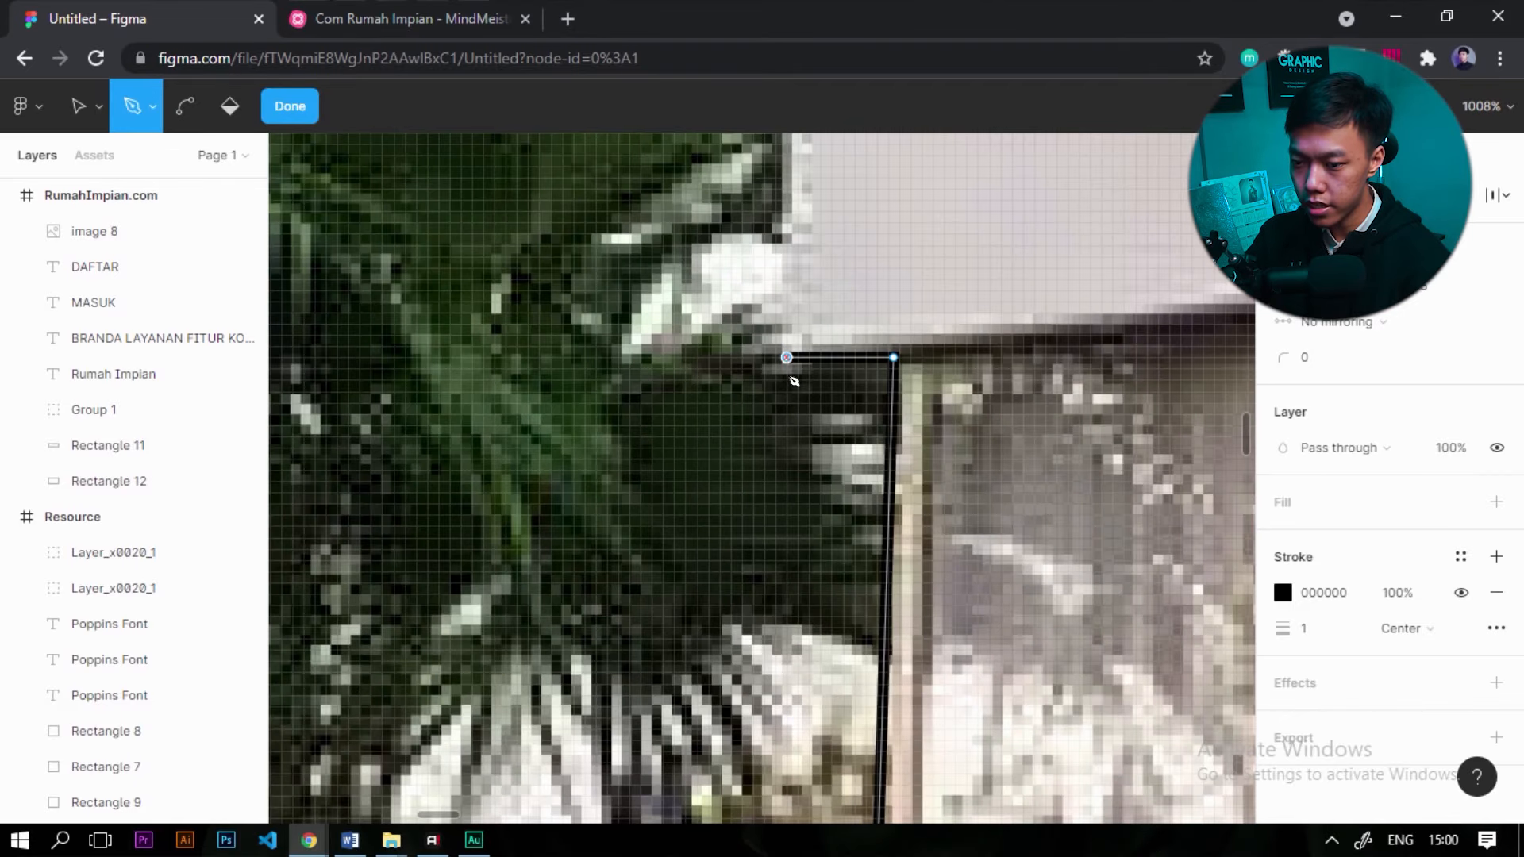
scroll(798, 342, down, 6)
scroll(818, 362, up, 4)
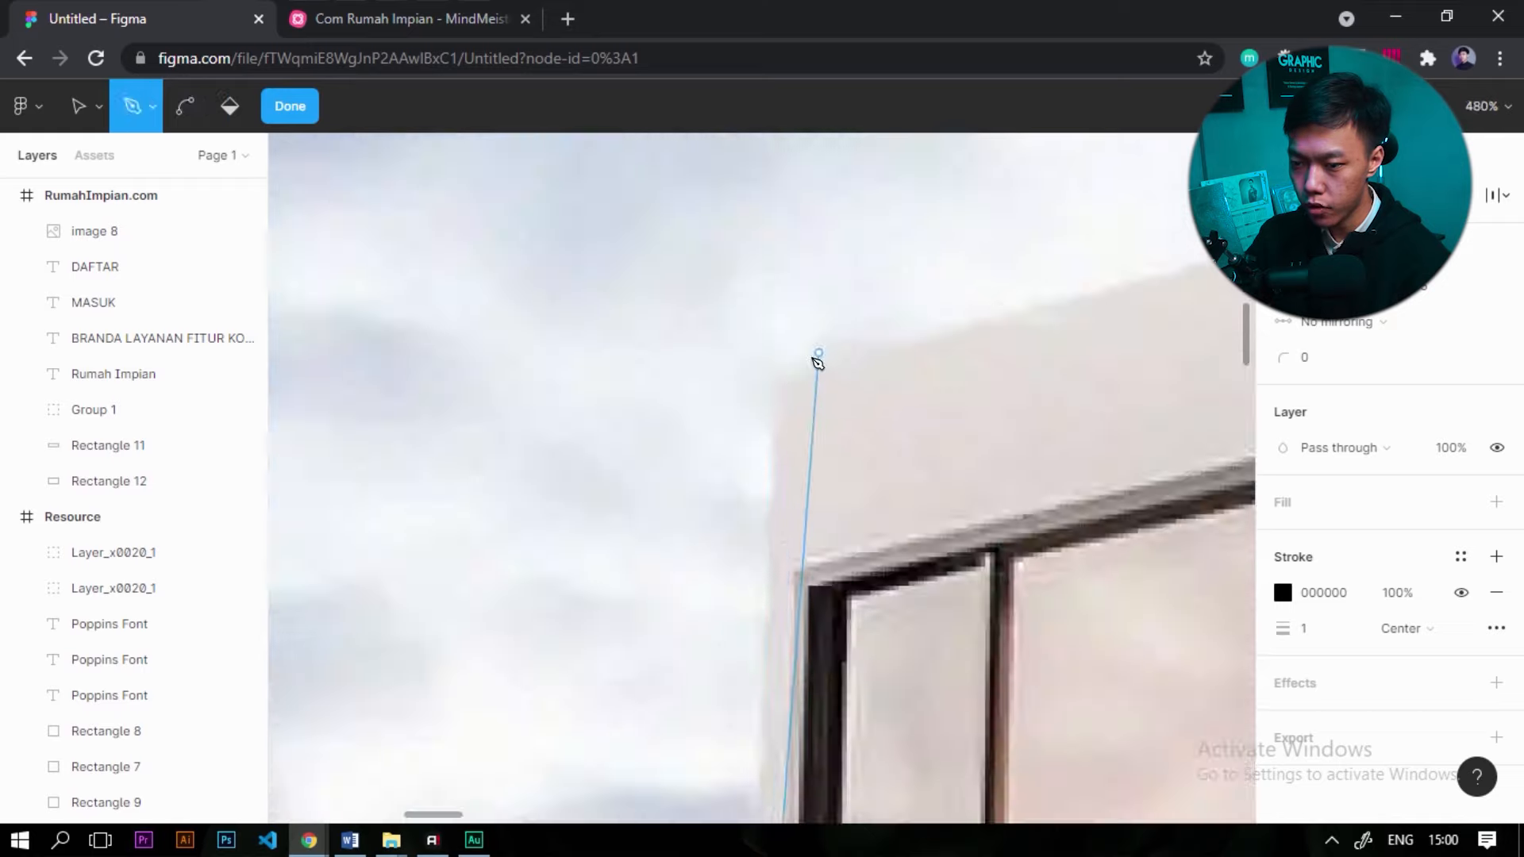
click(776, 354)
scroll(735, 456, down, 4)
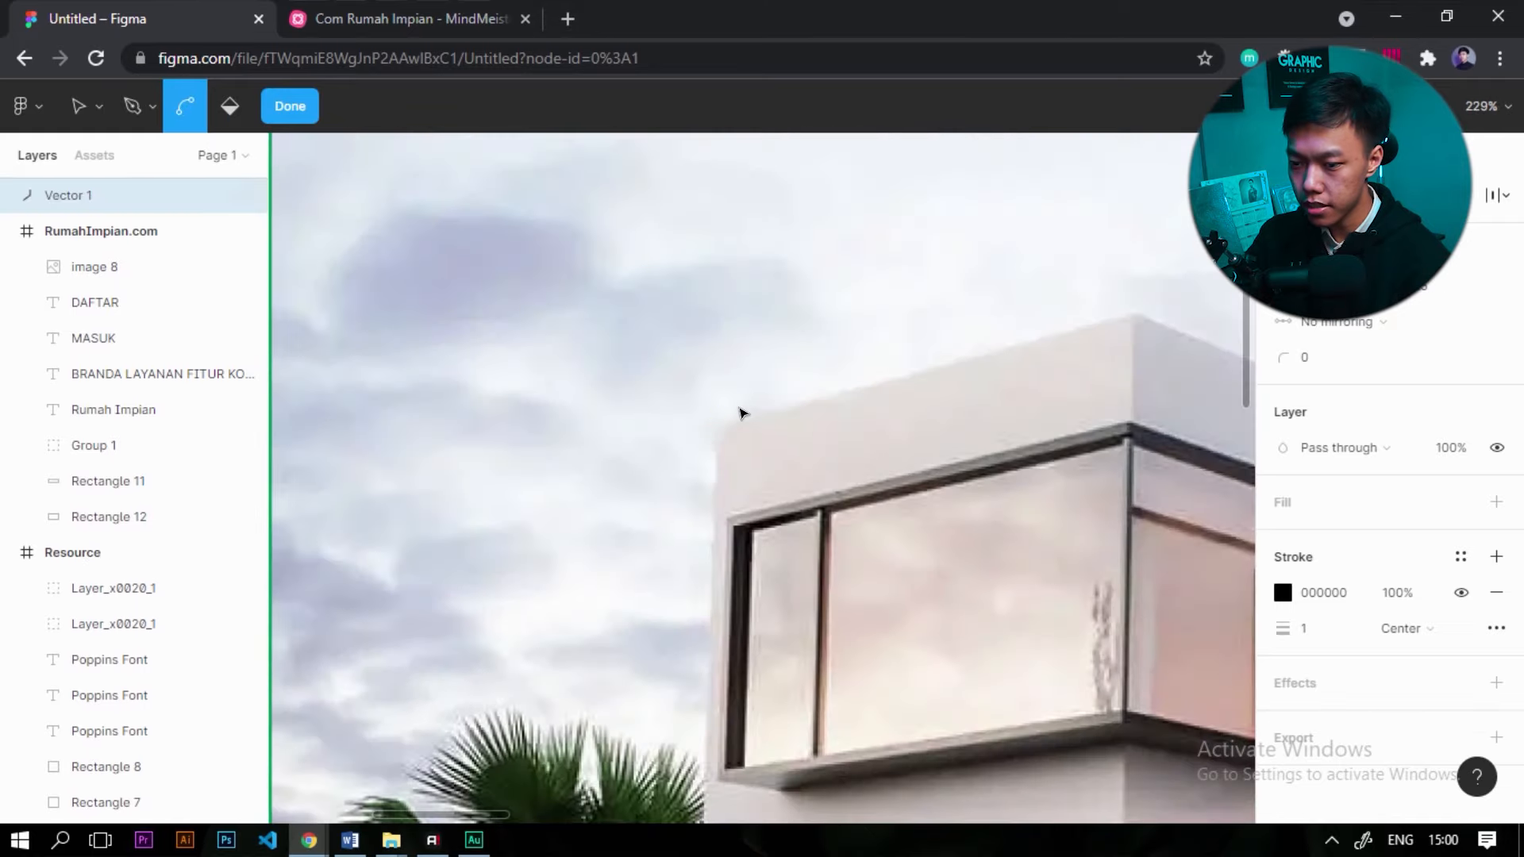
scroll(1048, 414, down, 2)
scroll(1048, 414, up, 1)
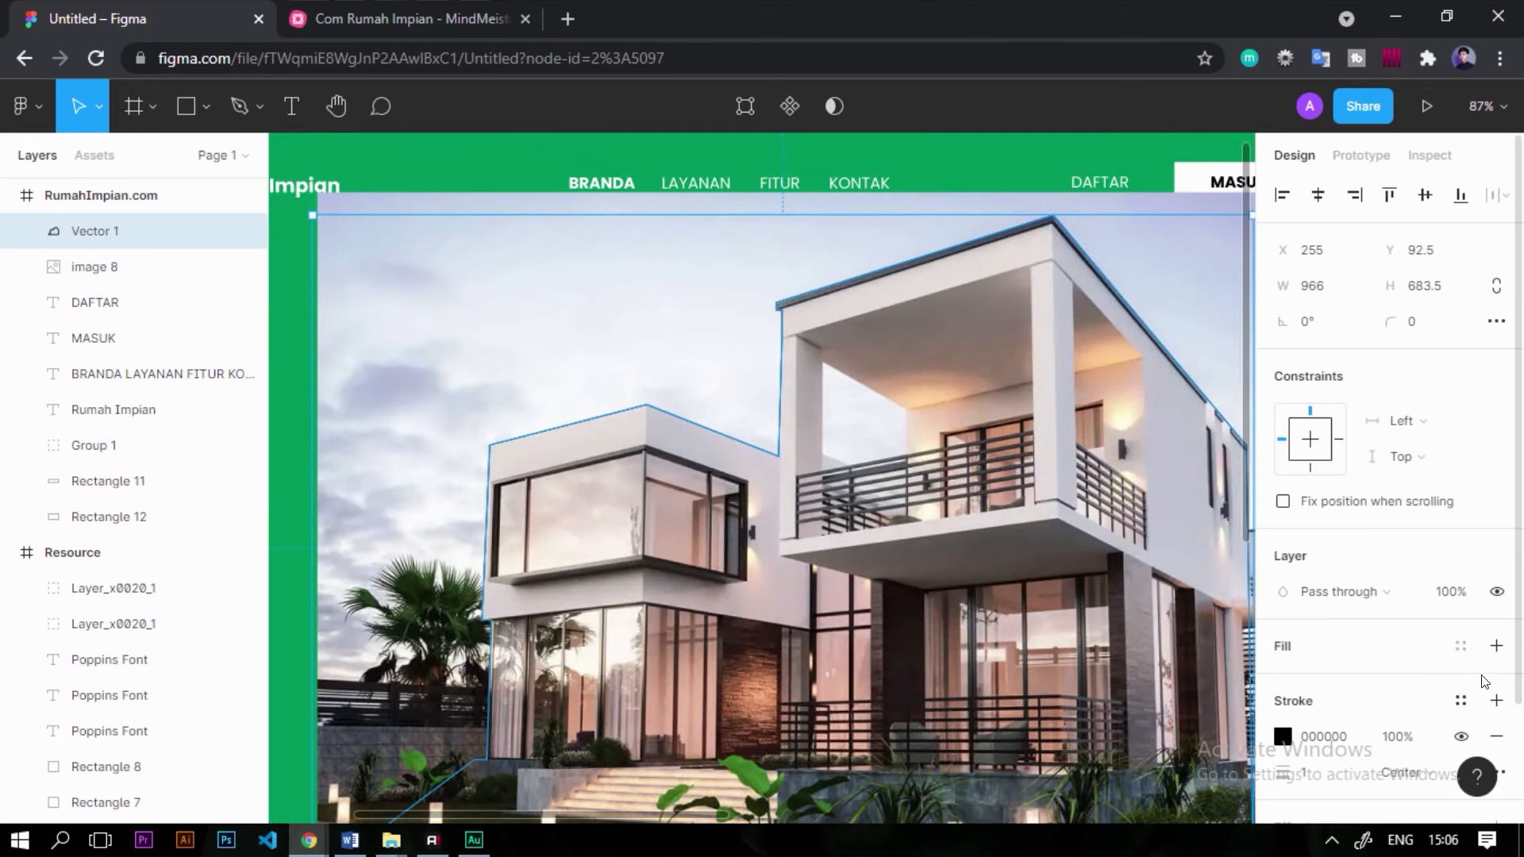
Add a C4C4C4 fill to the traced house outline and place the shape beneath the house photo in the layer order.
click(1495, 646)
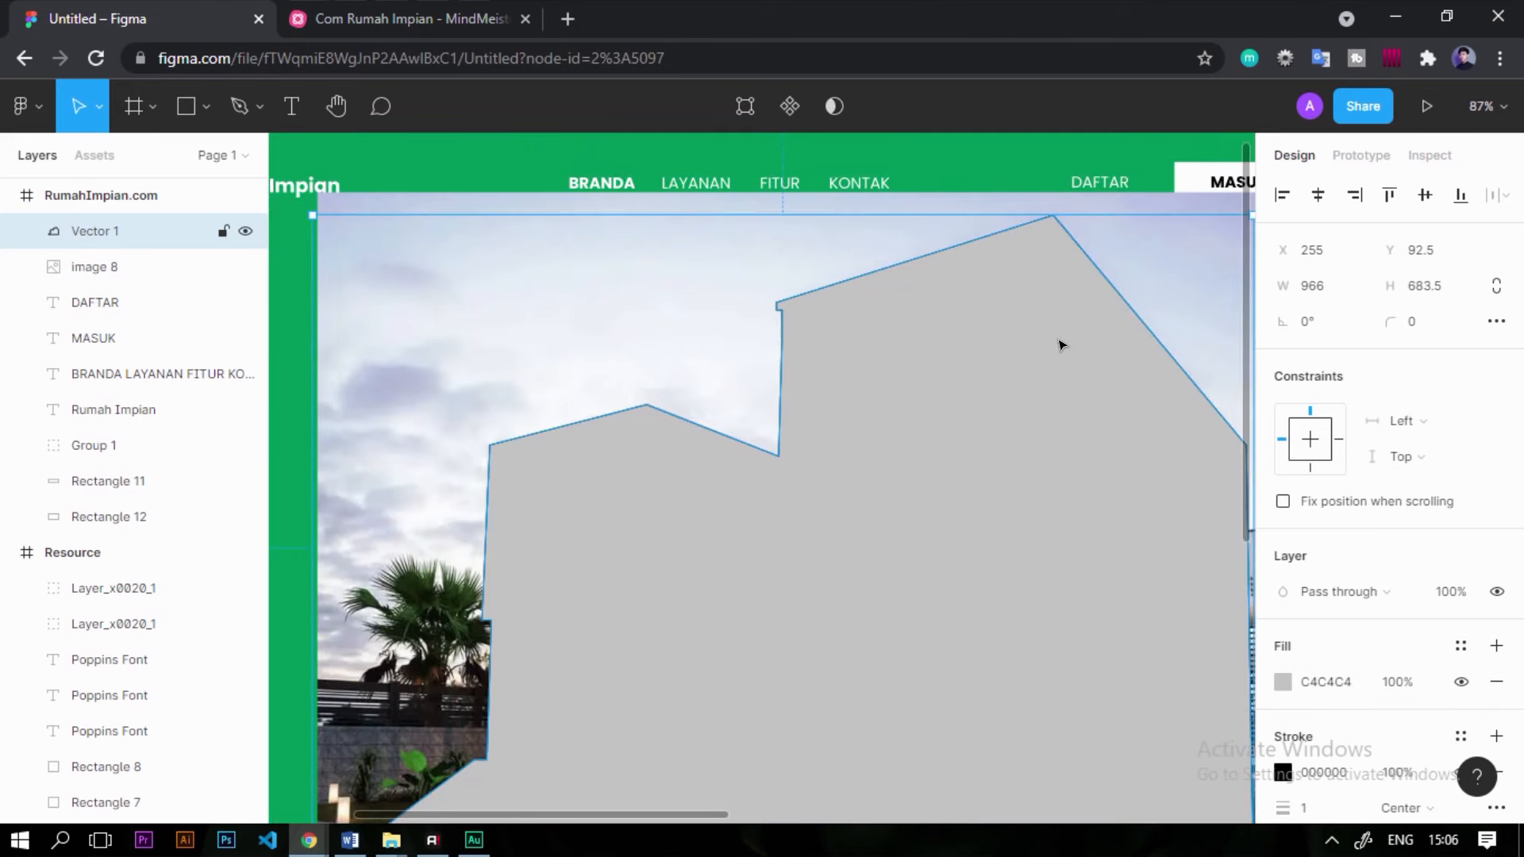
scroll(907, 480, down, 3)
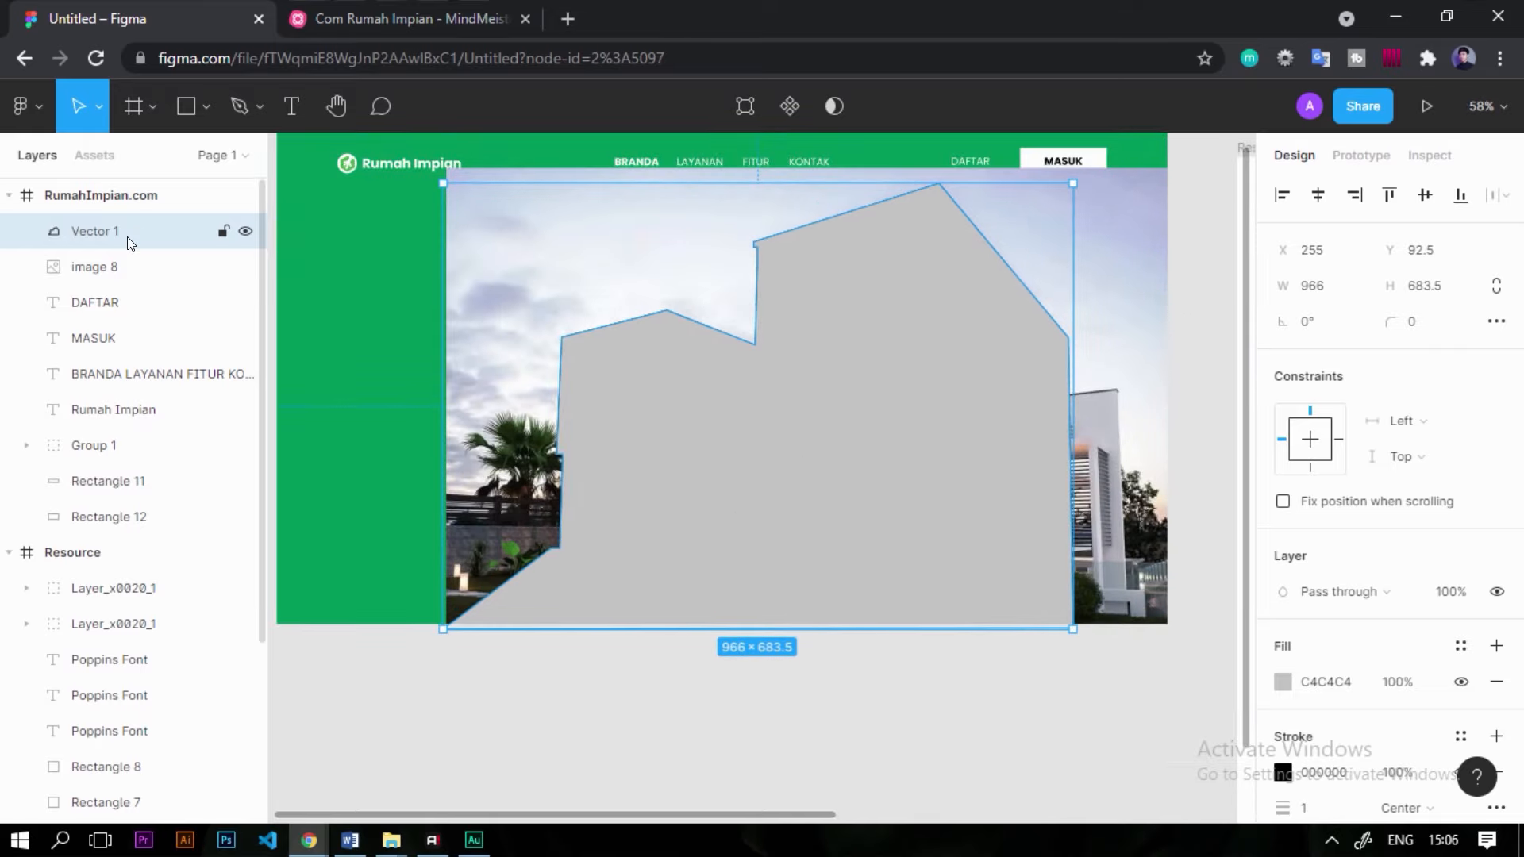
mouse_move(123, 298)
mouse_down()
mouse_move(374, 326)
mouse_move(503, 167)
mouse_move(112, 253)
mouse_move(112, 297)
mouse_up()
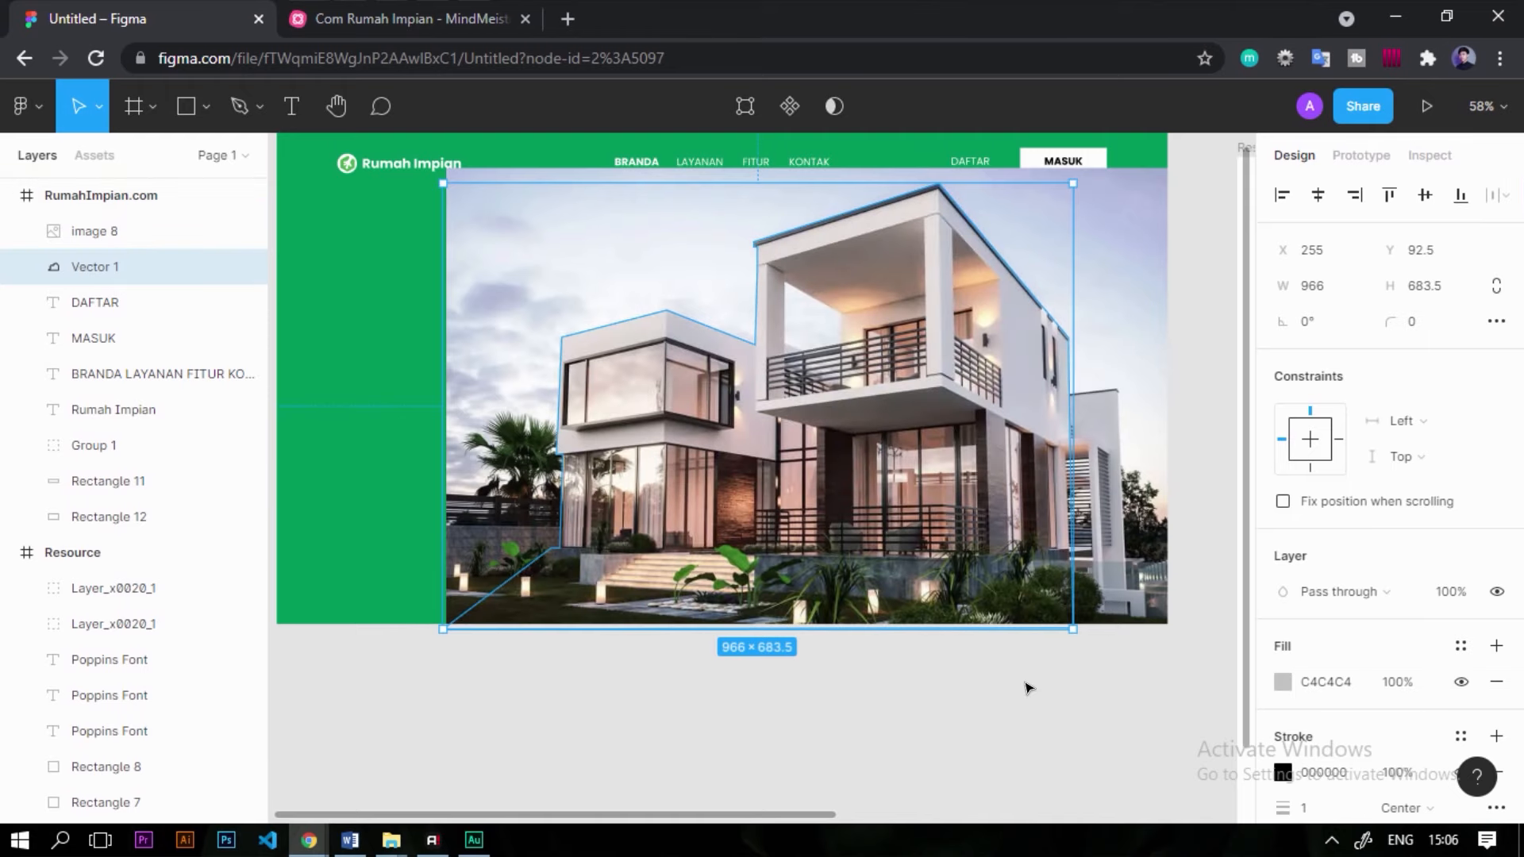
Mask the house photo with the traced outline to cut away the sky, and deselect it.
shift+click(1121, 272)
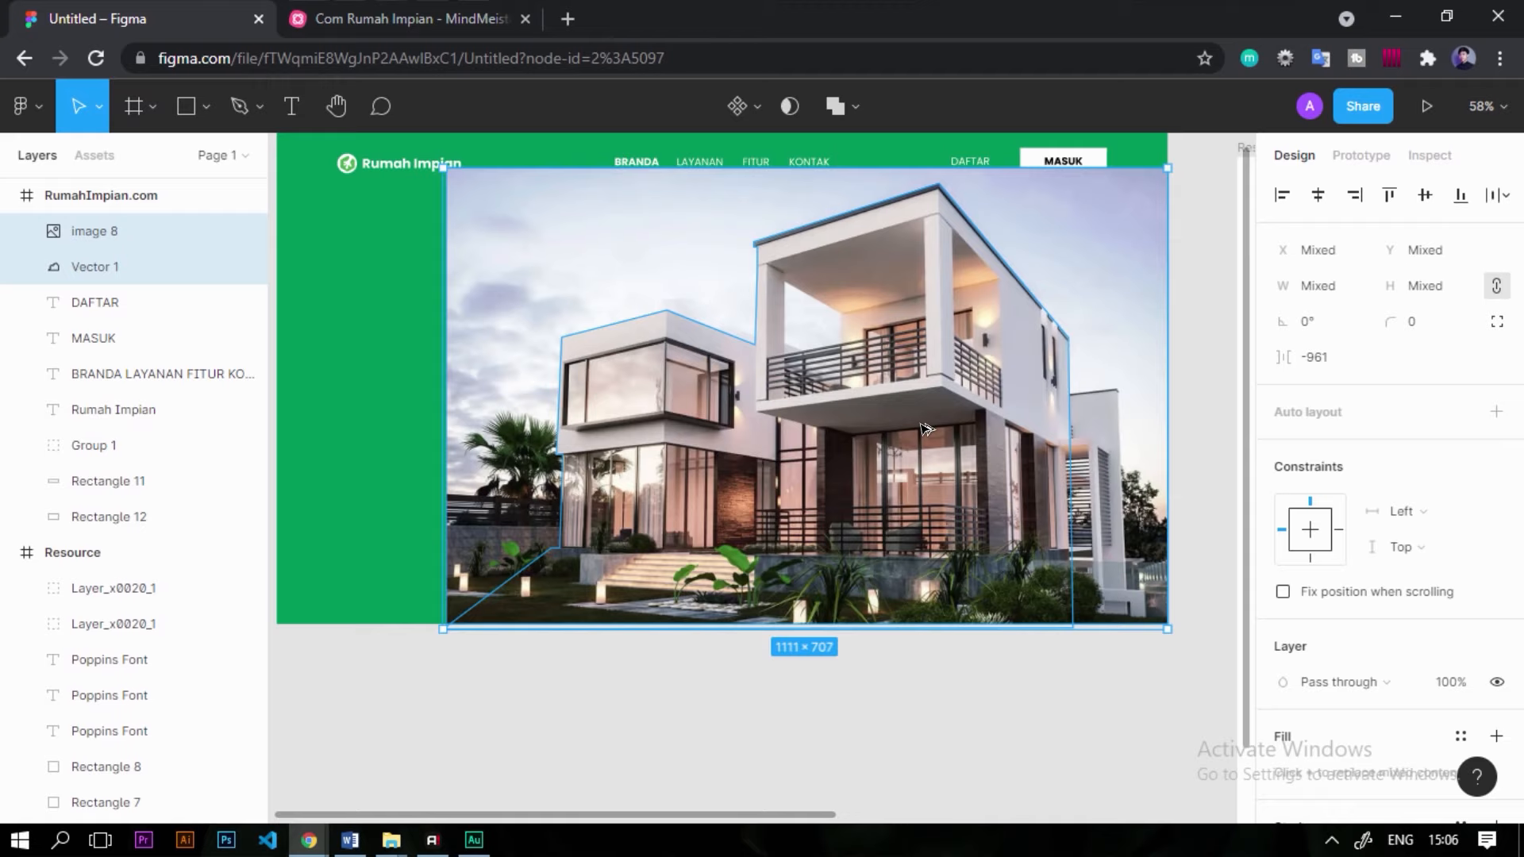
key(ctrl+alt+m)
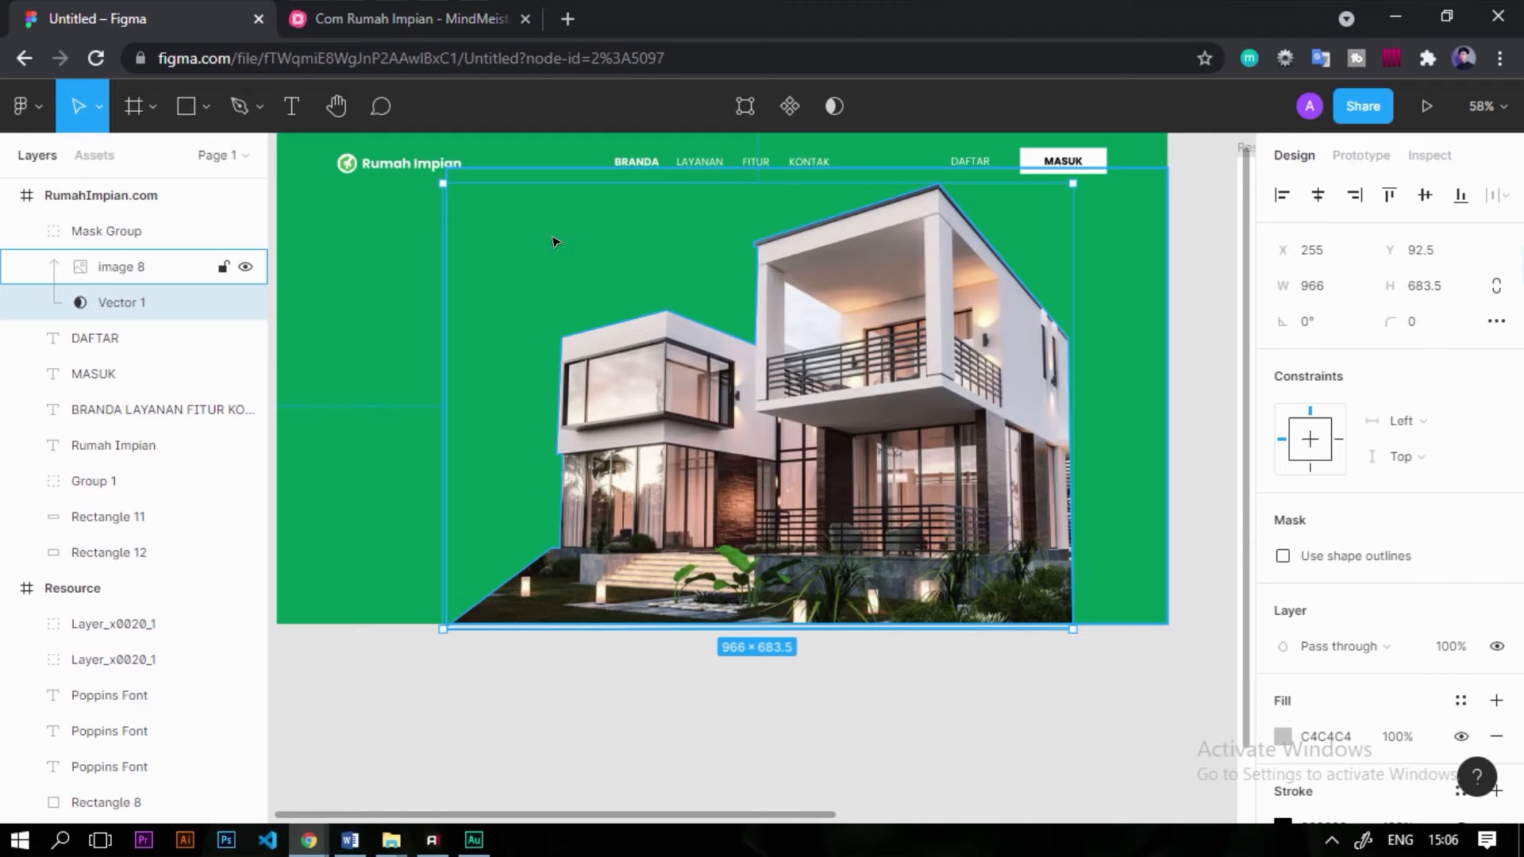
click(990, 725)
scroll(841, 516, down, 3)
scroll(825, 401, up, 3)
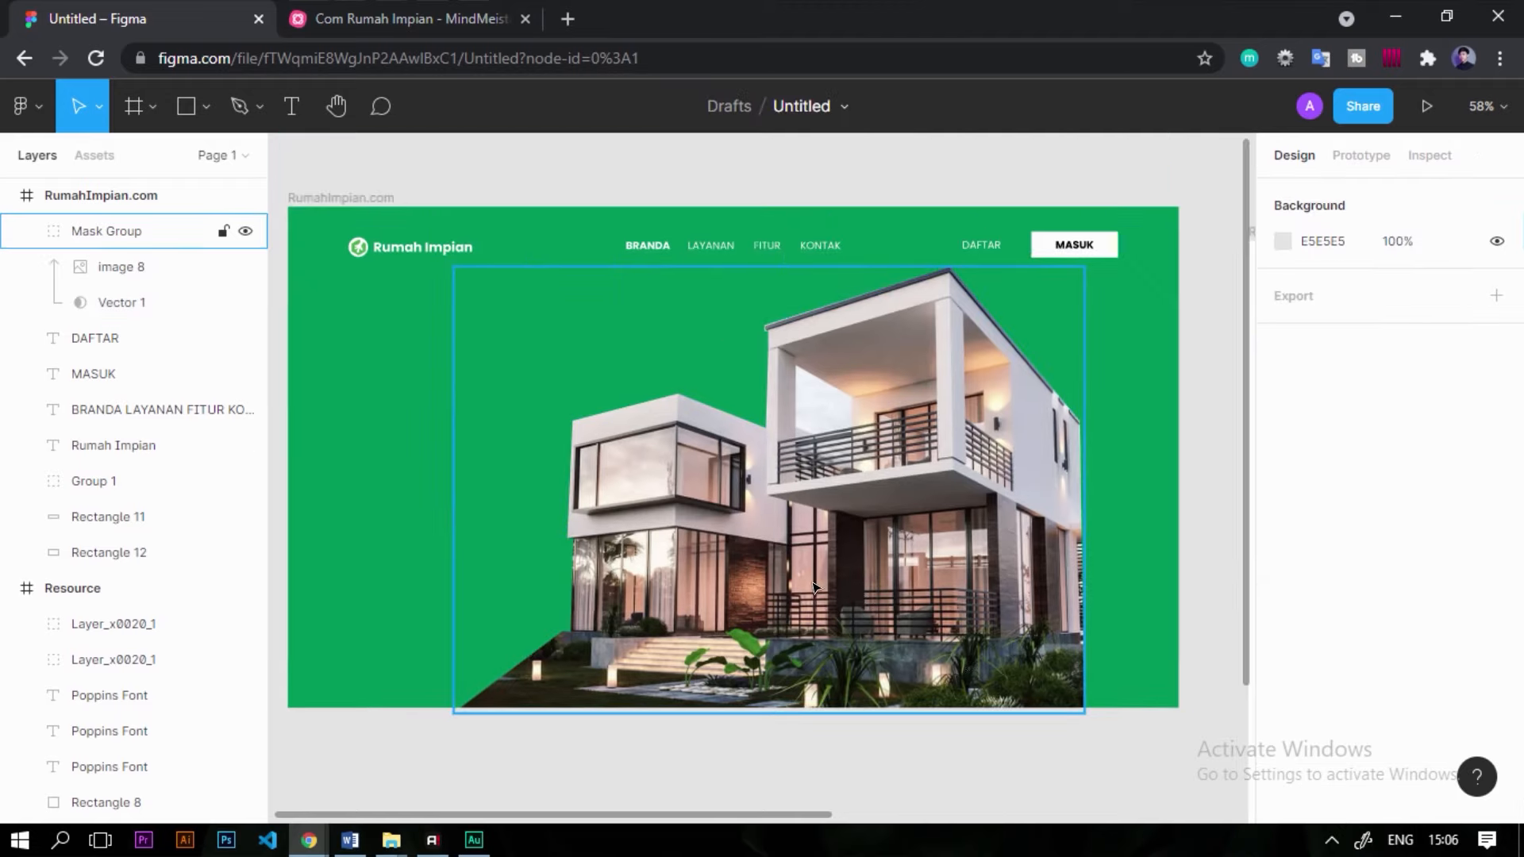
Move the masked house so it overhangs the frame's right edge and scale it down slightly from its upper-left corner.
drag(807, 550, 968, 617)
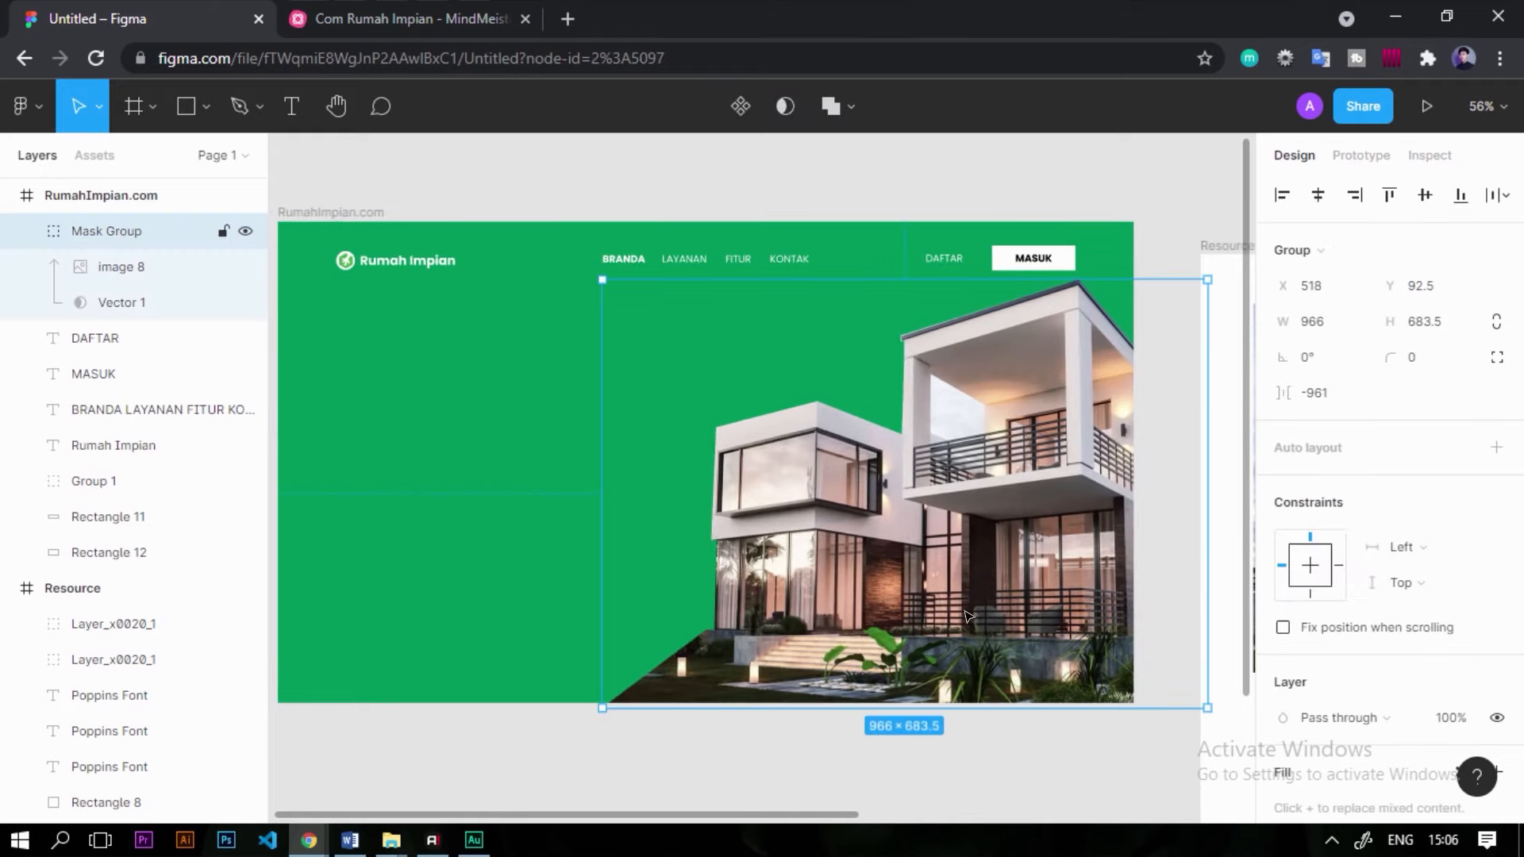
scroll(766, 467, up, 2)
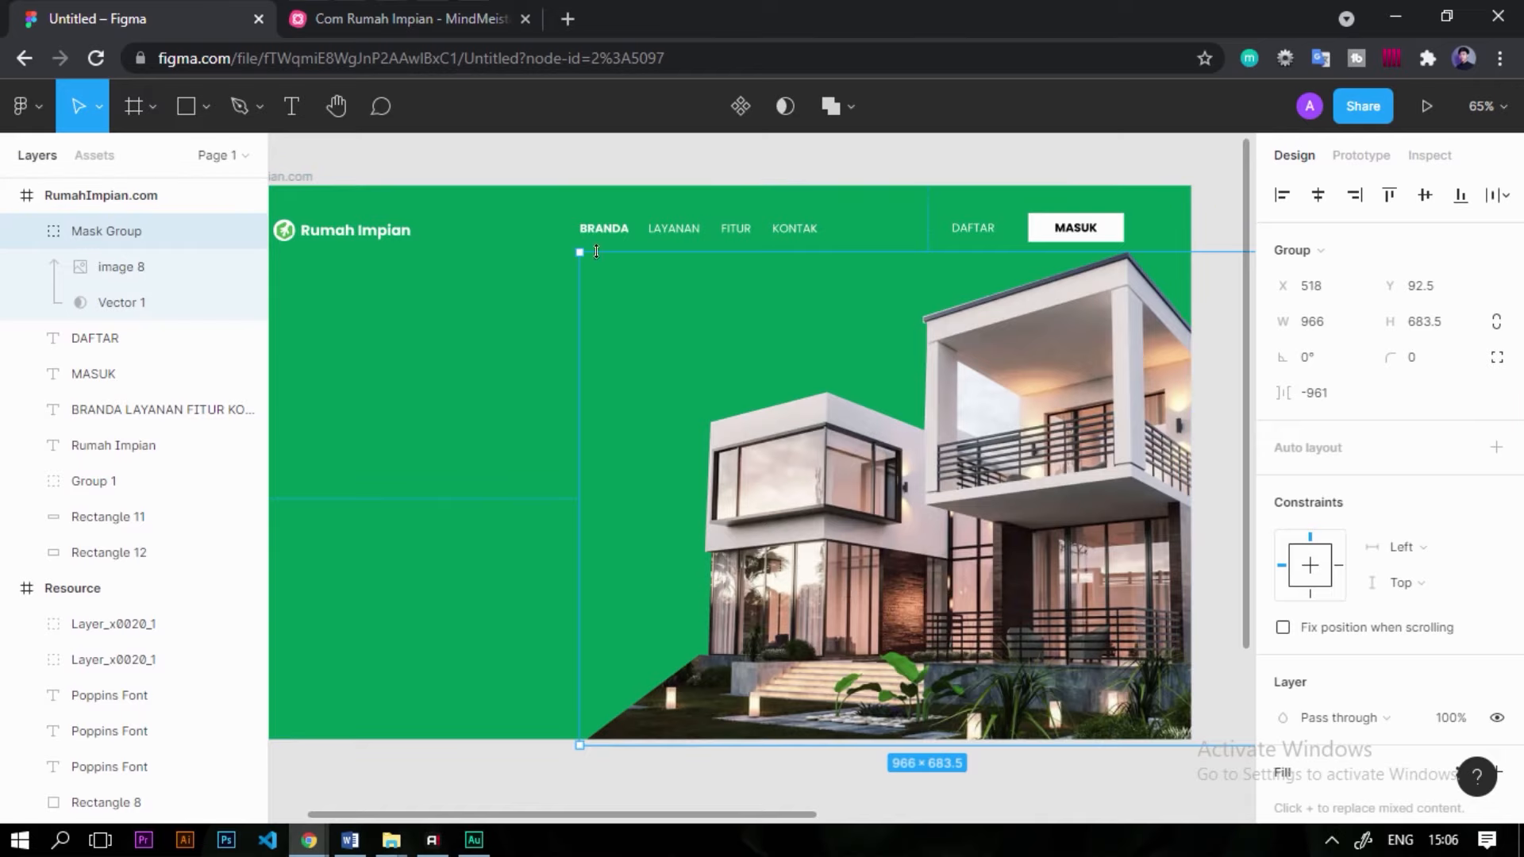
drag(573, 252, 616, 283)
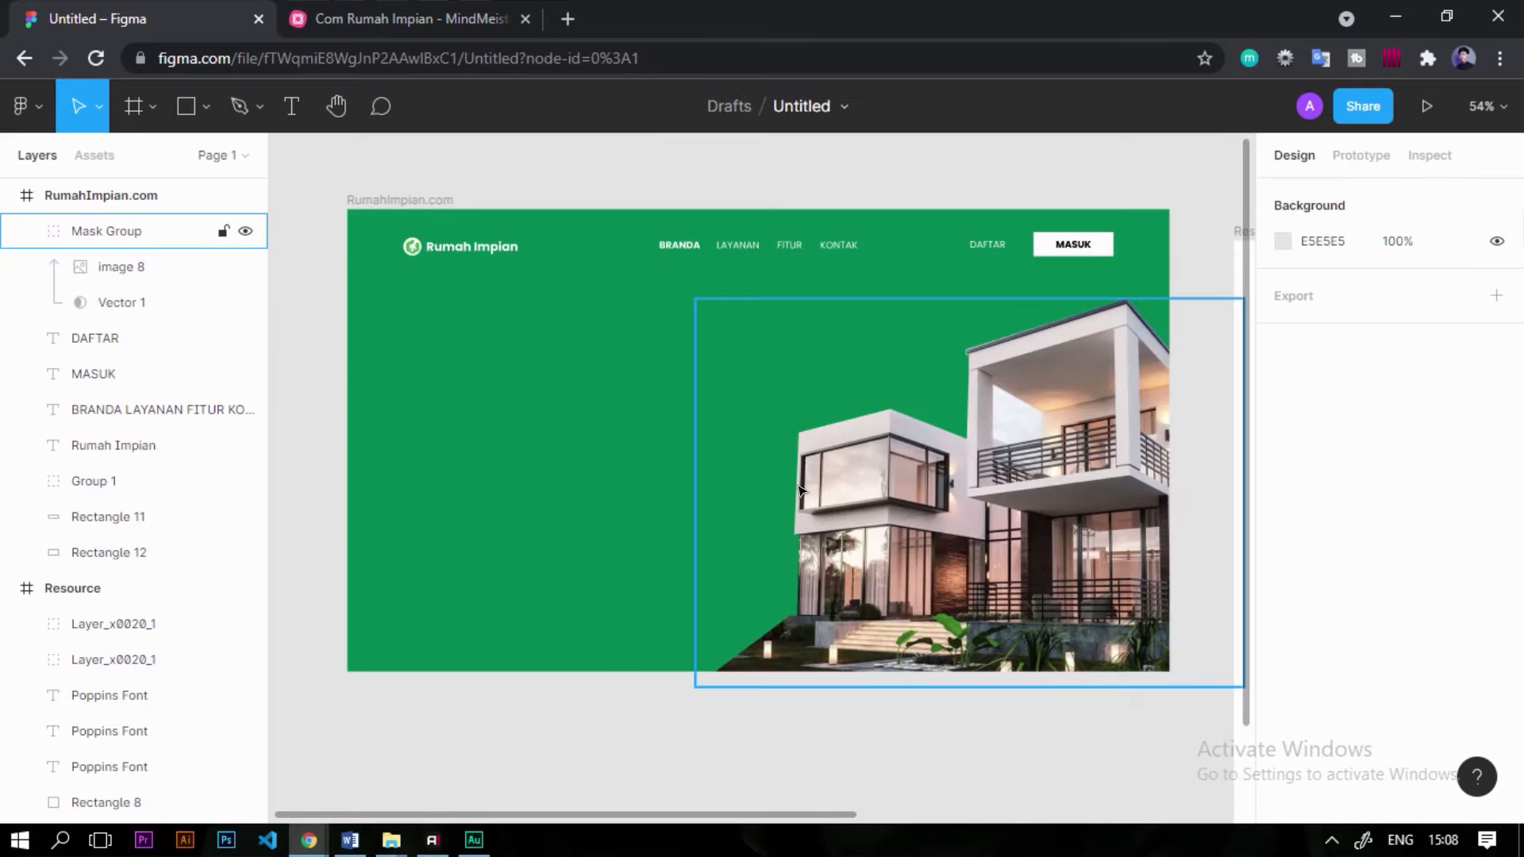
Copy the left green dot pattern from the Resource frame into the RumahImpian.com frame.
scroll(644, 317, down, 5)
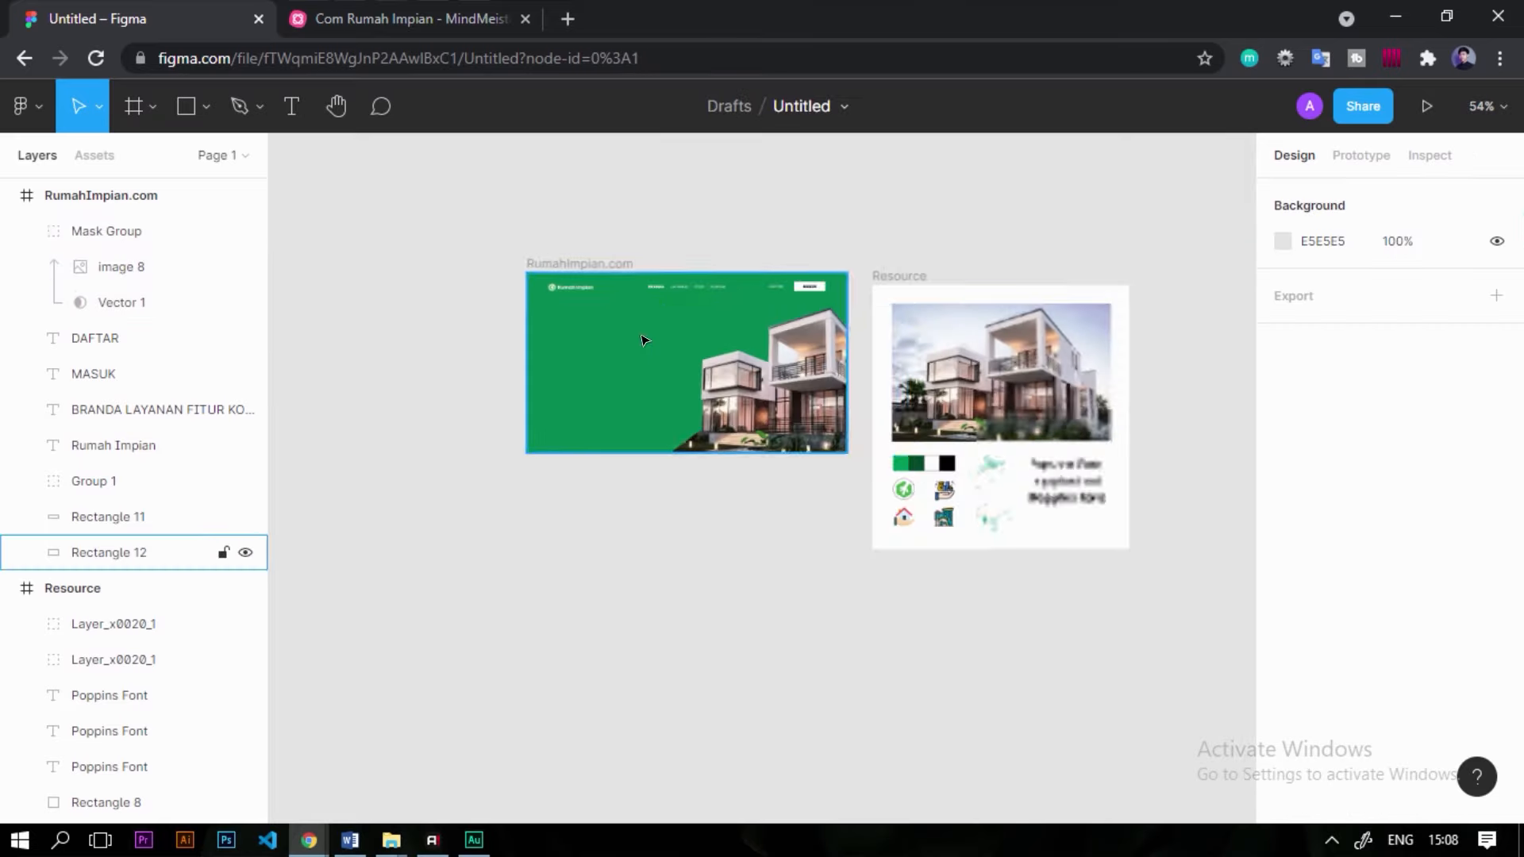
scroll(992, 508, up, 4)
click(1067, 536)
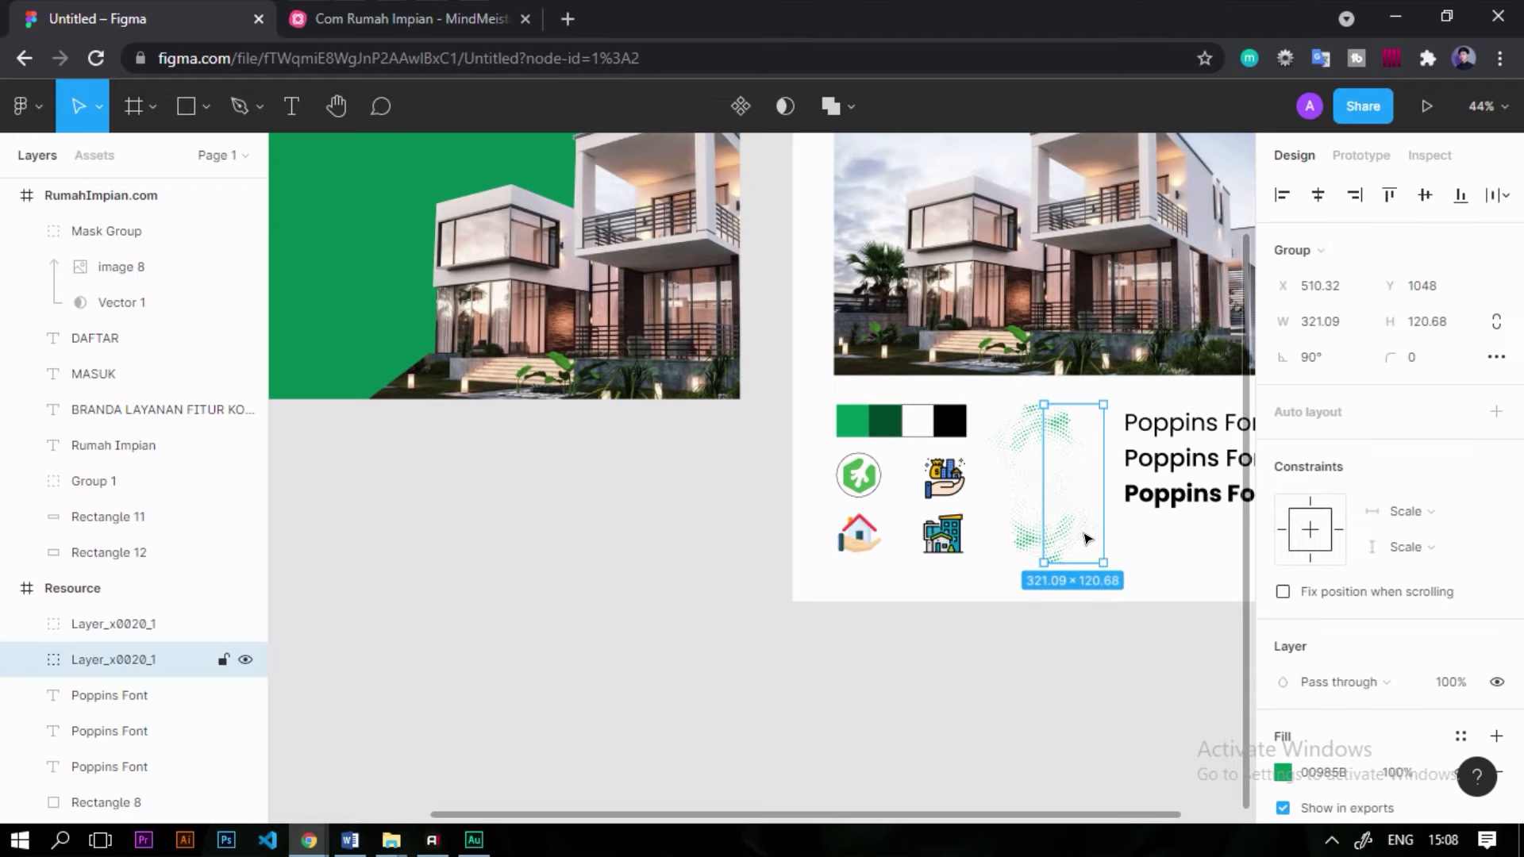
click(1017, 543)
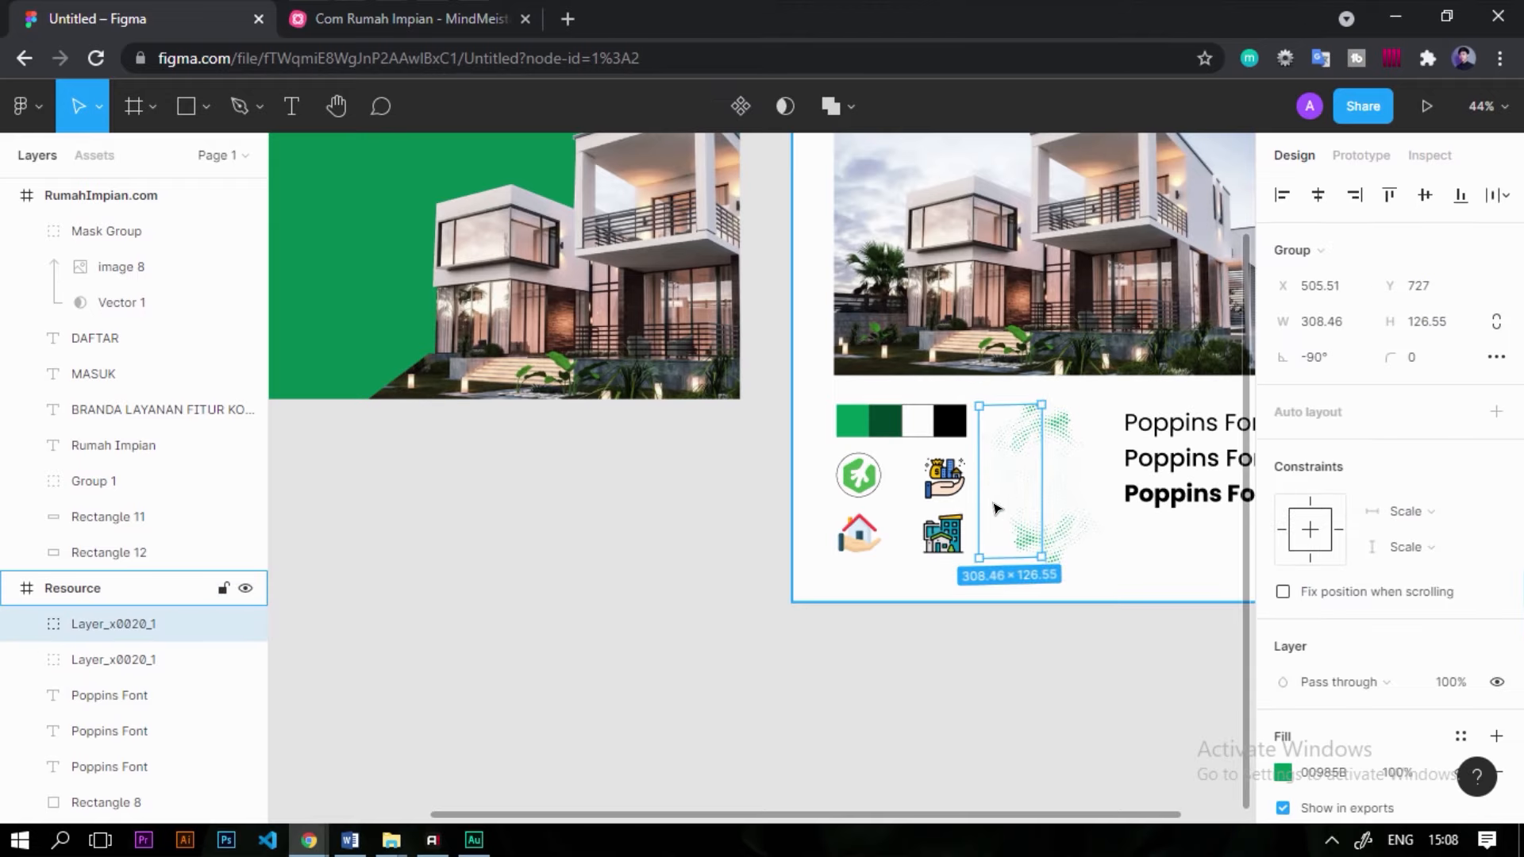
drag(556, 262, 1008, 608)
click(689, 543)
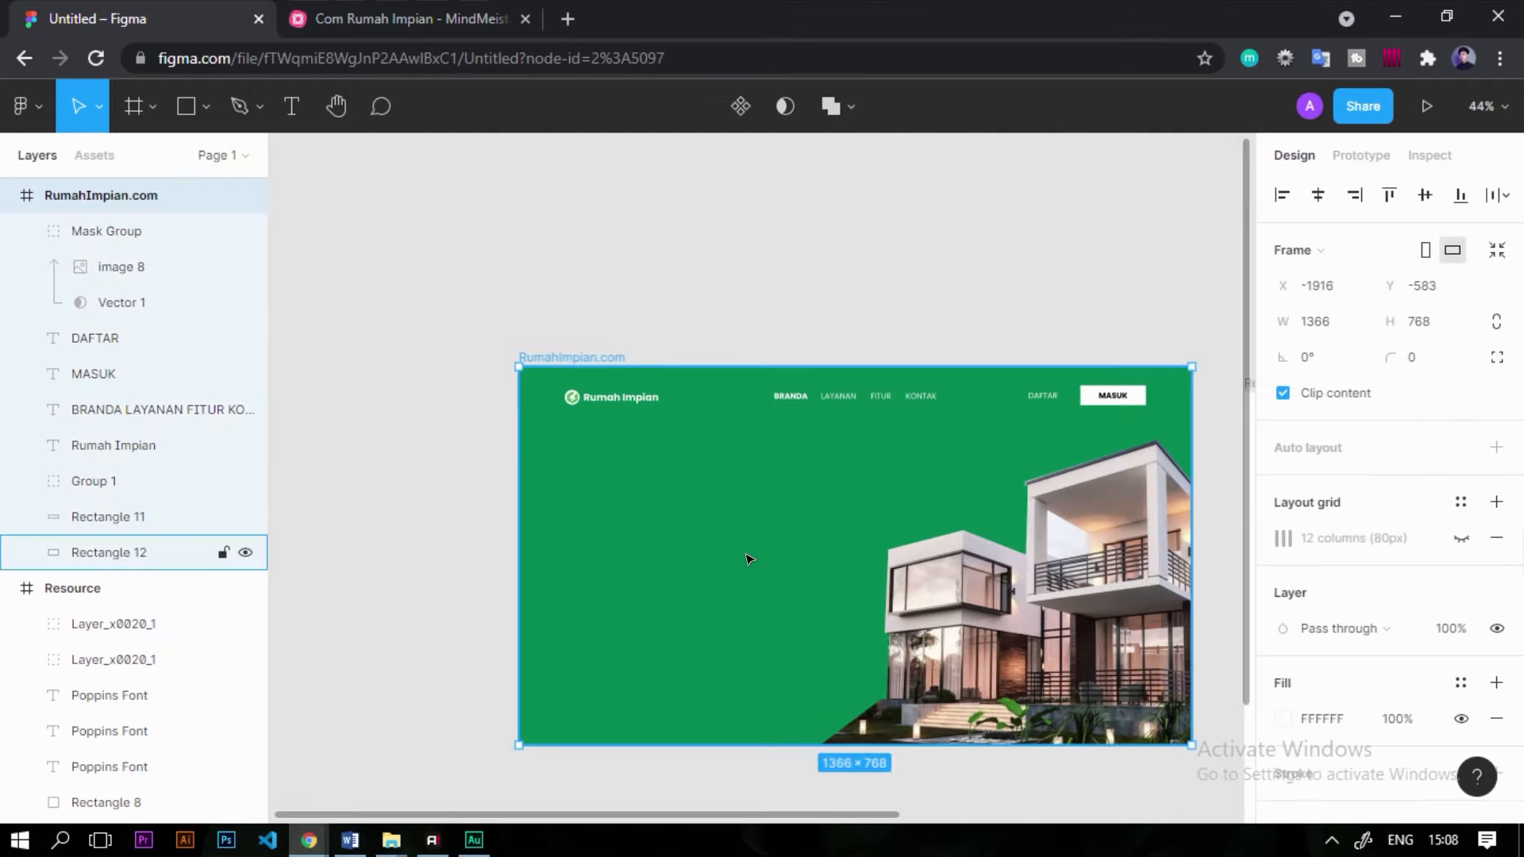
key(ctrl+v)
Enlarge the pasted dot pattern to about 695 by 285 and set its fill to the brighter green 00B16A.
drag(657, 704, 635, 478)
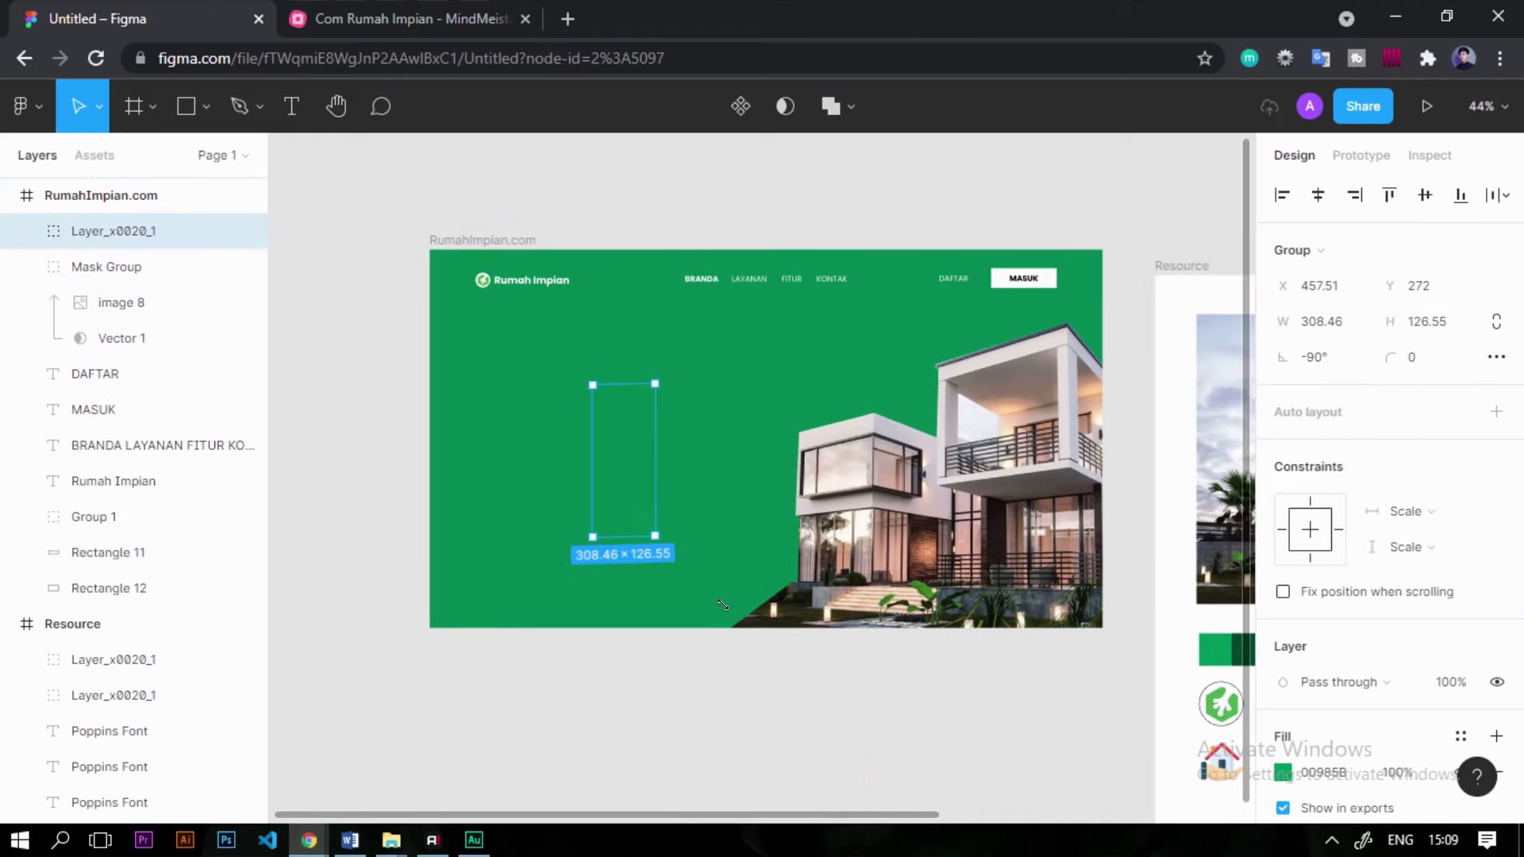
drag(727, 610, 675, 438)
scroll(675, 439, up, 2)
click(1283, 774)
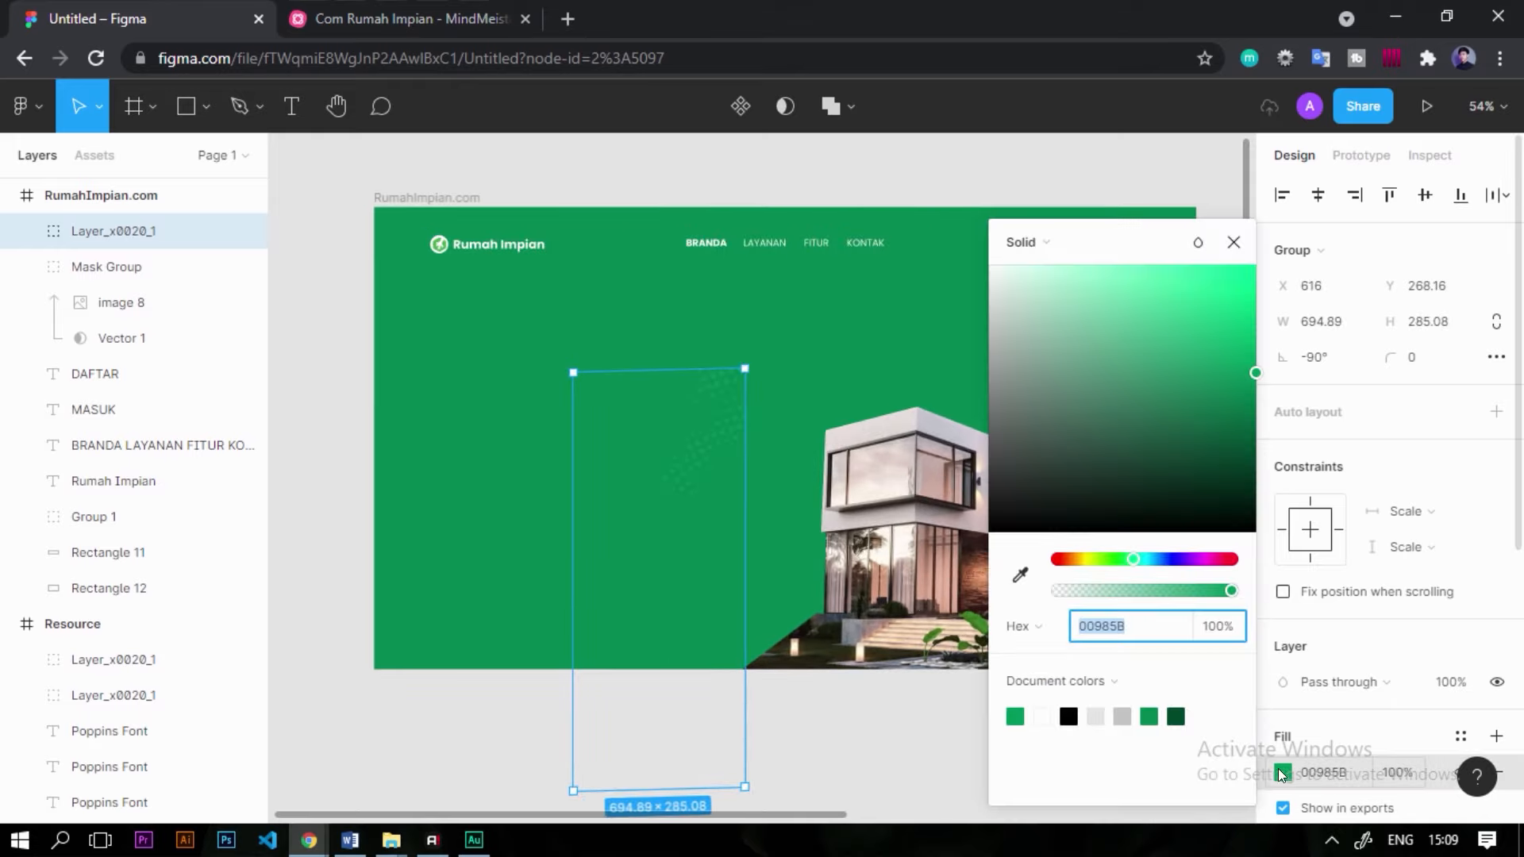
drag(1247, 370, 1262, 354)
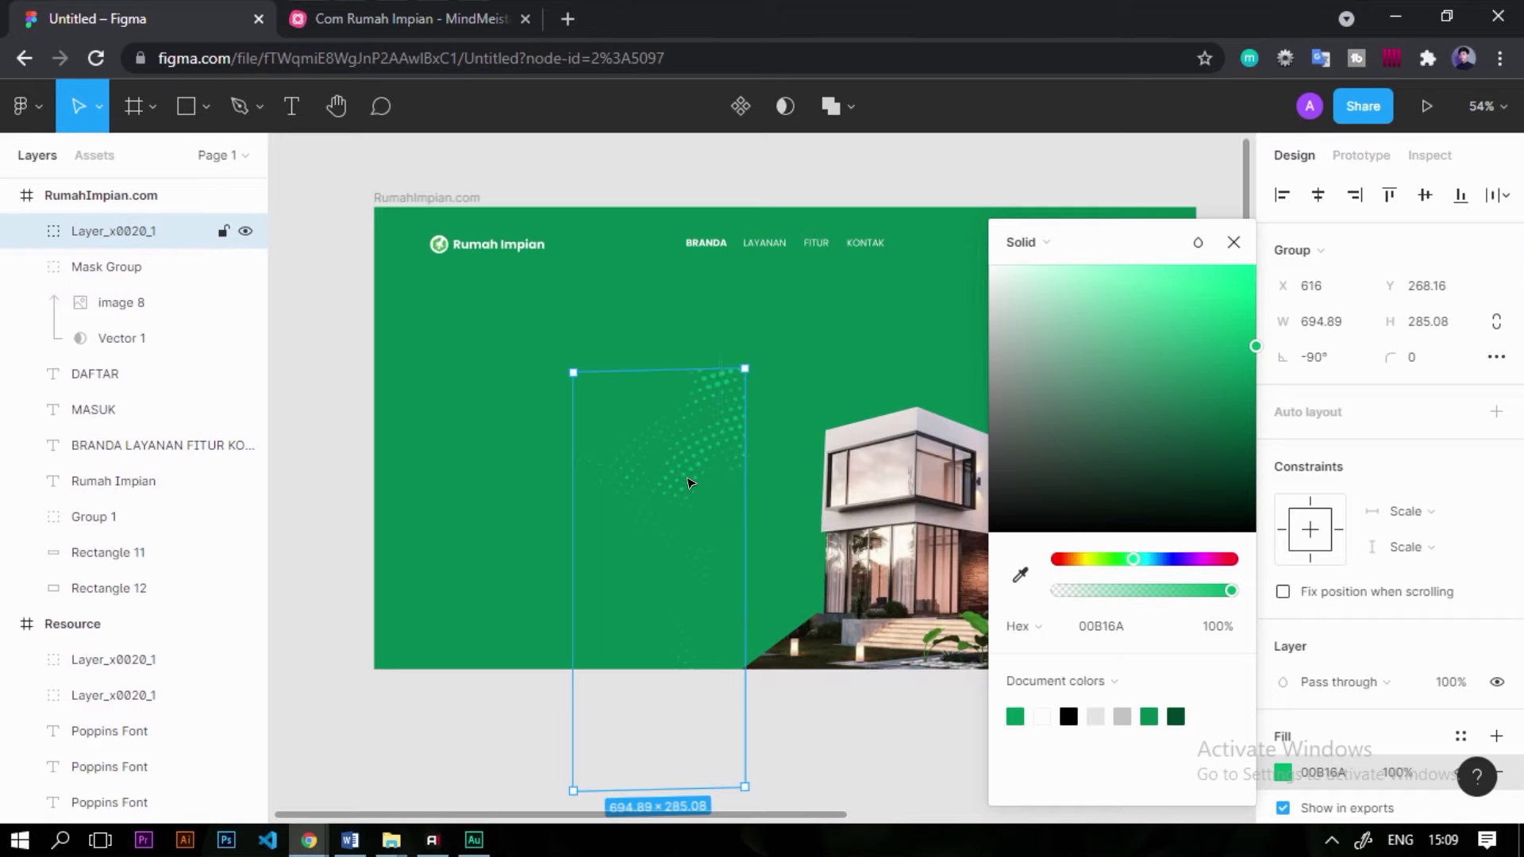
click(1235, 242)
Rotate the dot pattern to about -117°, enlarge it to about 839 by 344 and move it over the house's left side.
mouse_move(749, 367)
mouse_down()
mouse_move(789, 330)
mouse_move(733, 360)
mouse_up()
drag(814, 233, 896, 308)
drag(853, 365, 951, 384)
drag(796, 629, 763, 612)
drag(652, 617, 582, 680)
drag(869, 389, 912, 366)
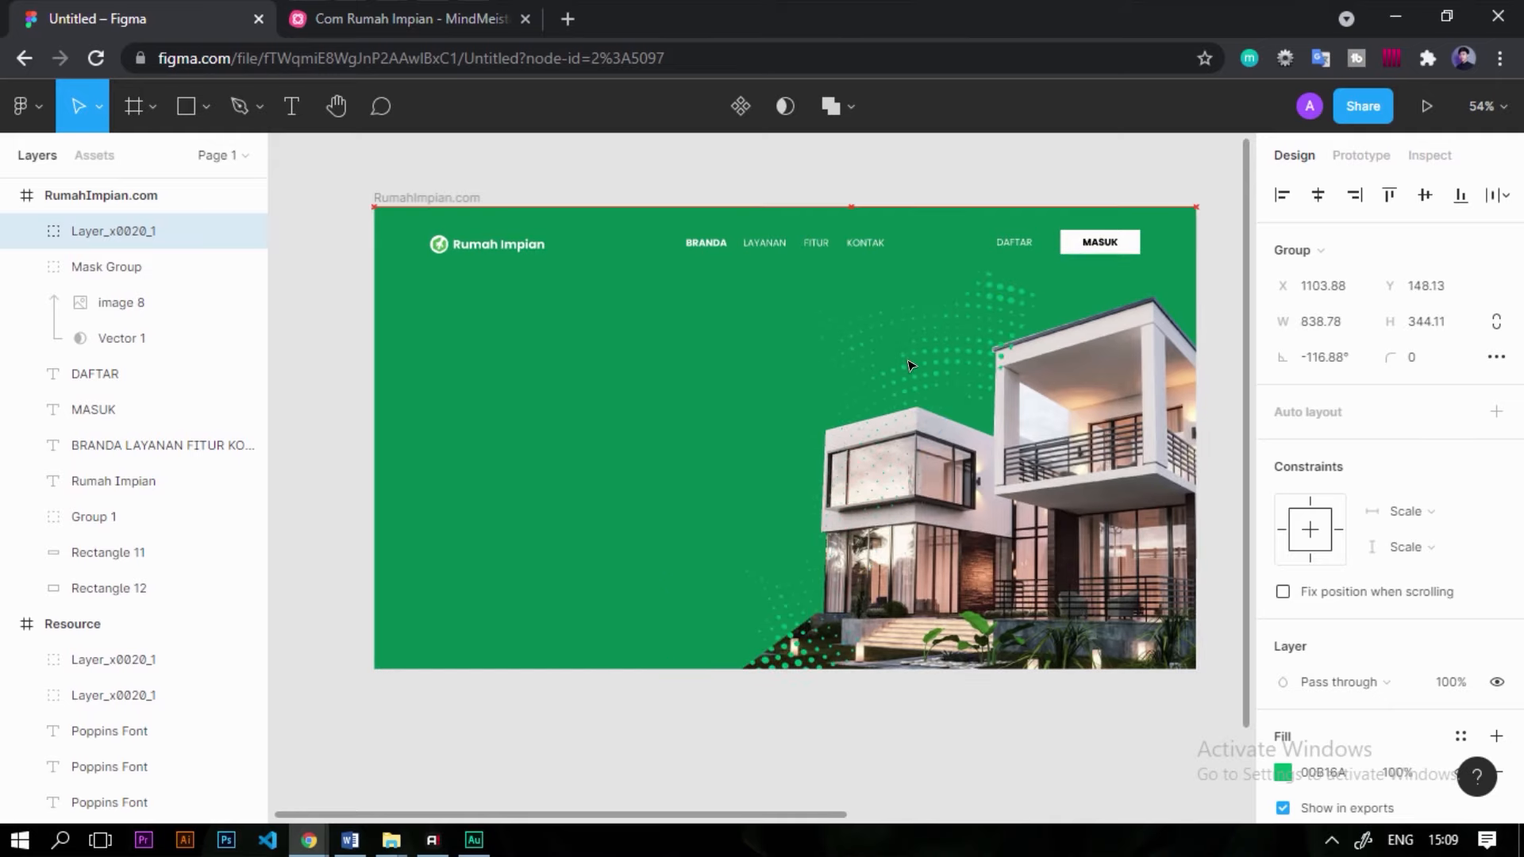
Tilt the dot pattern to about -124° and scale it down to about 781 by 321 along the house's left side.
drag(1062, 350, 1065, 315)
drag(977, 374, 963, 349)
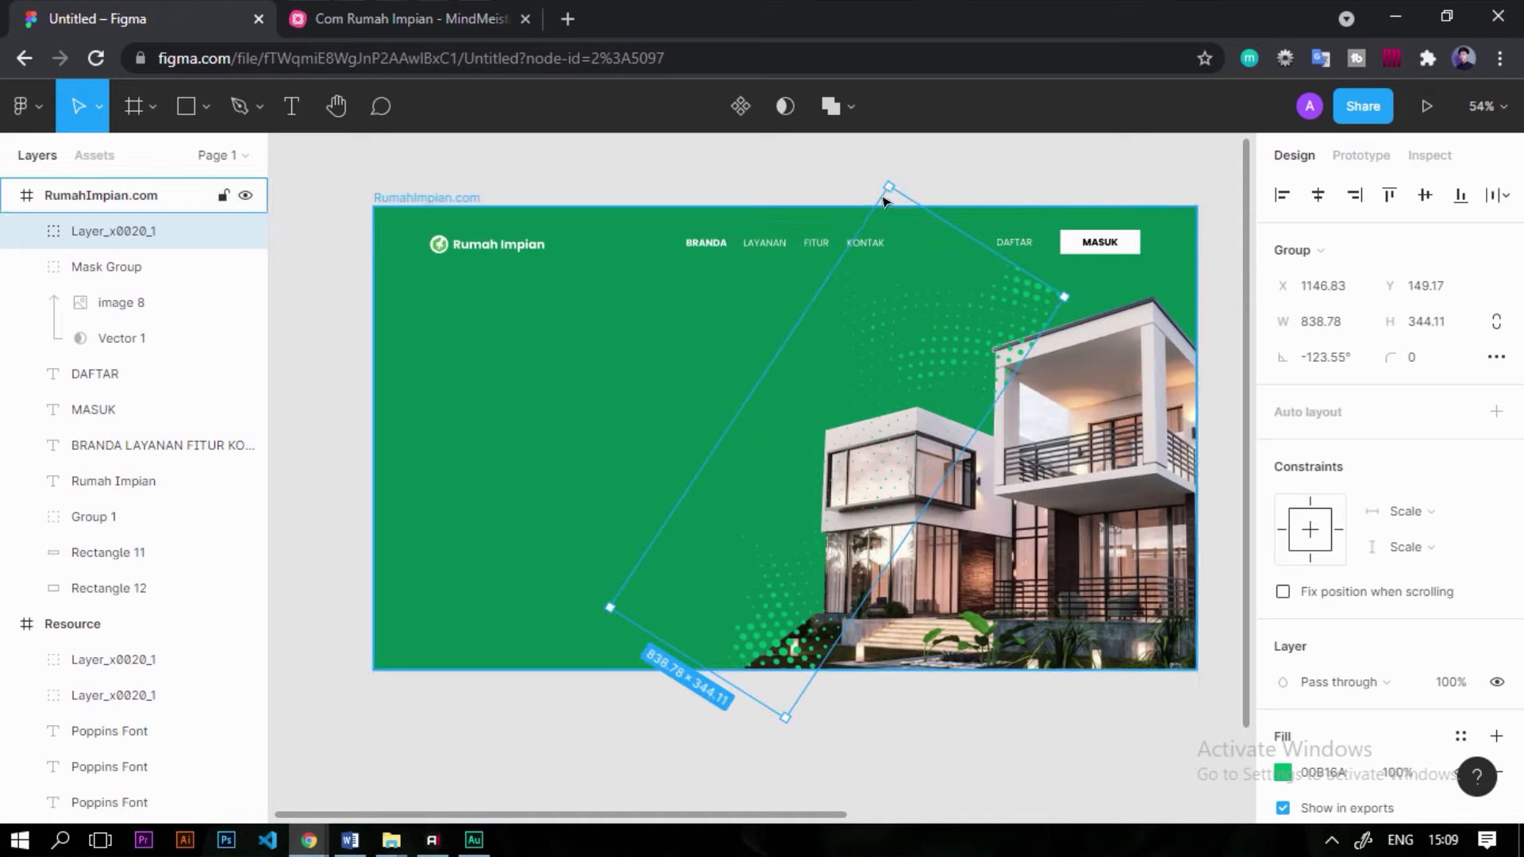
drag(877, 214, 856, 232)
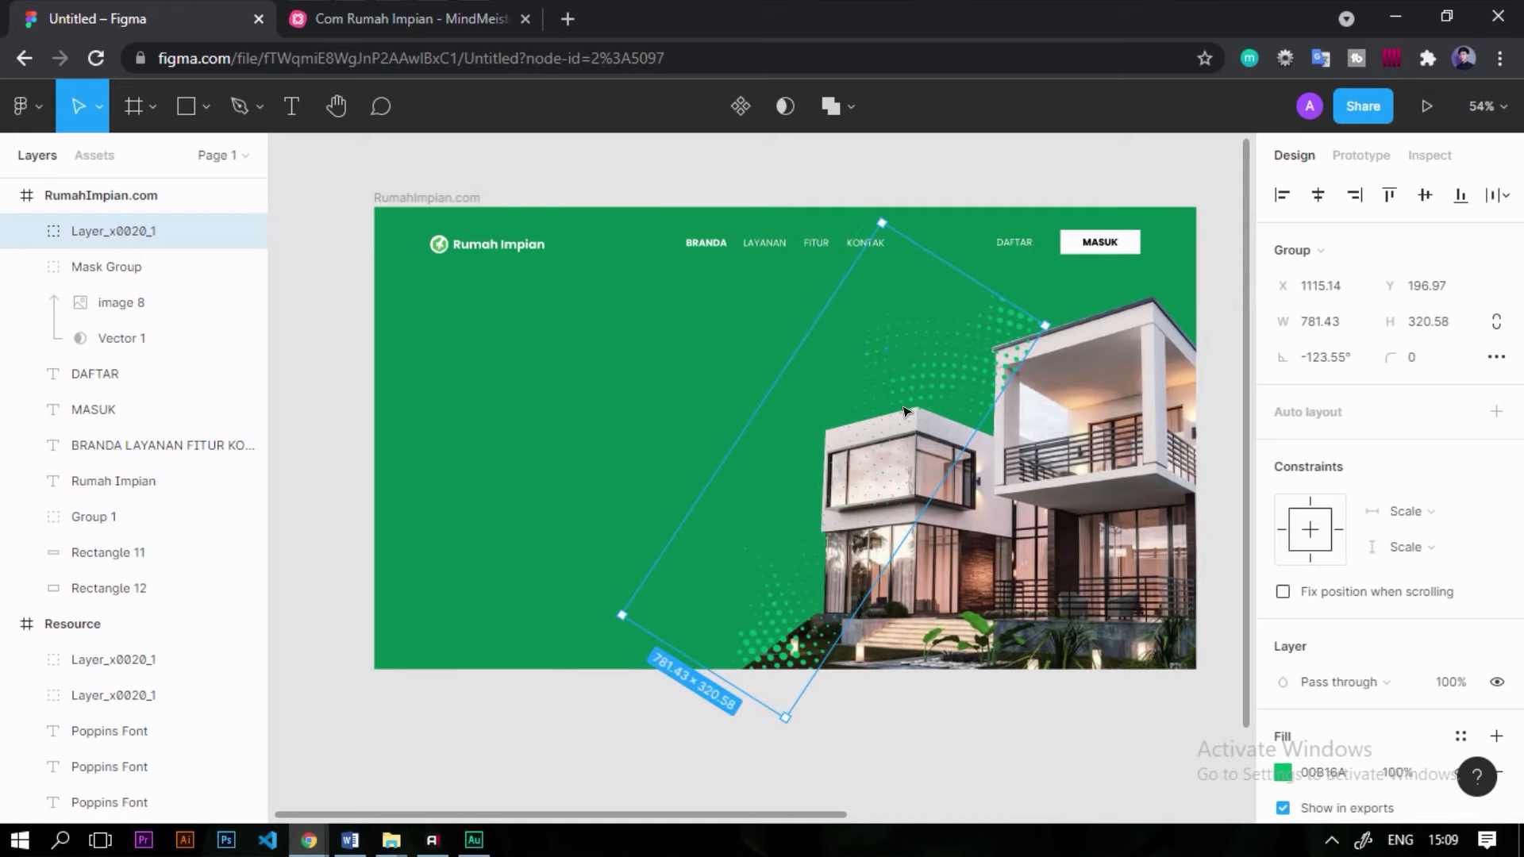
Send the dot pattern back one level so it sits directly behind the masked house.
key(shift+2)
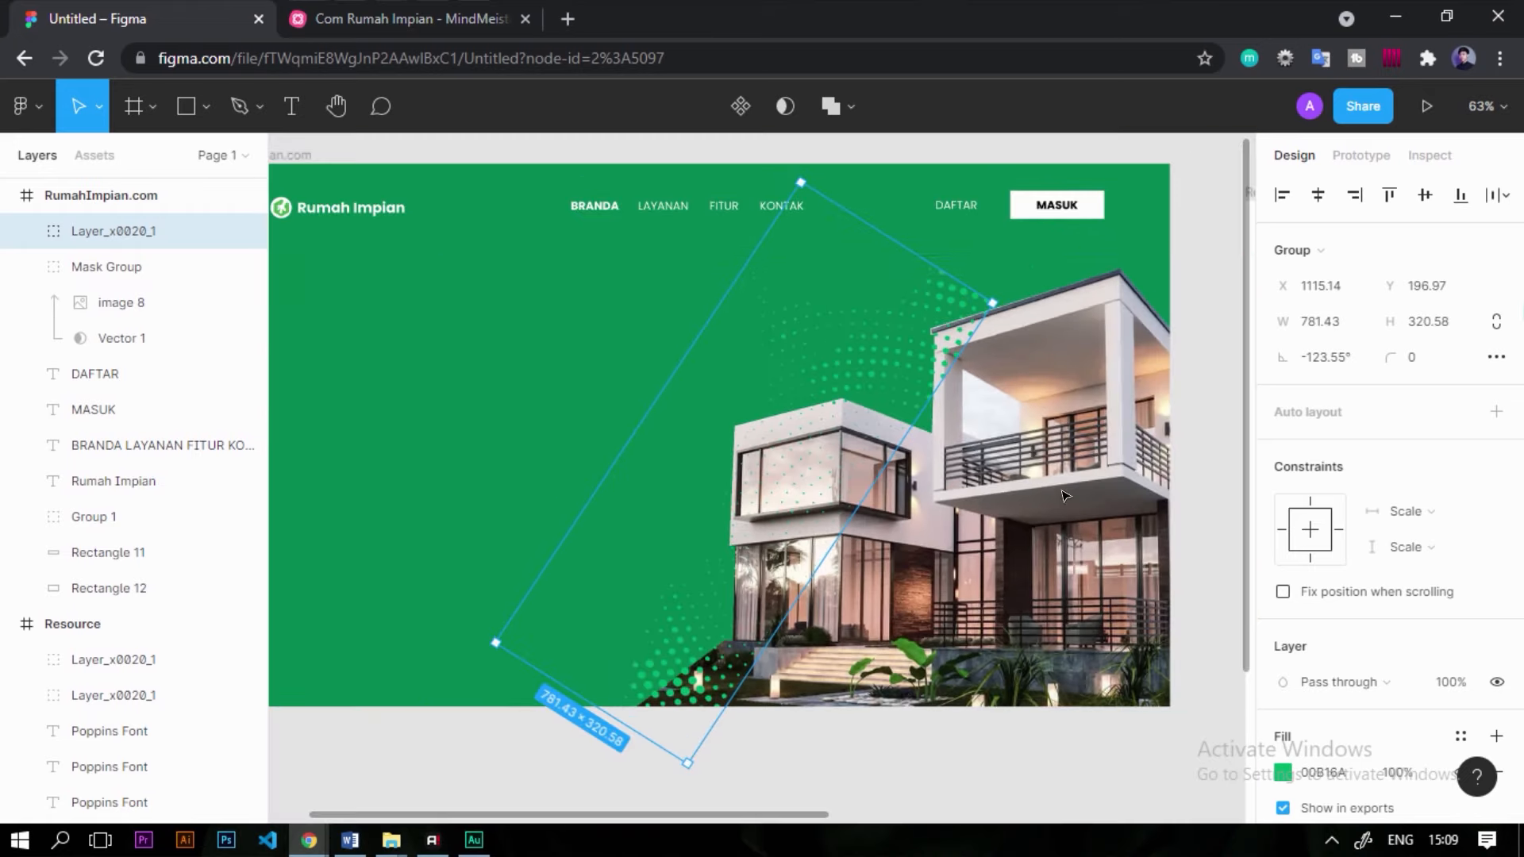
key(ctrl+shift+[)
key(ctrl+z)
key(ctrl+[)
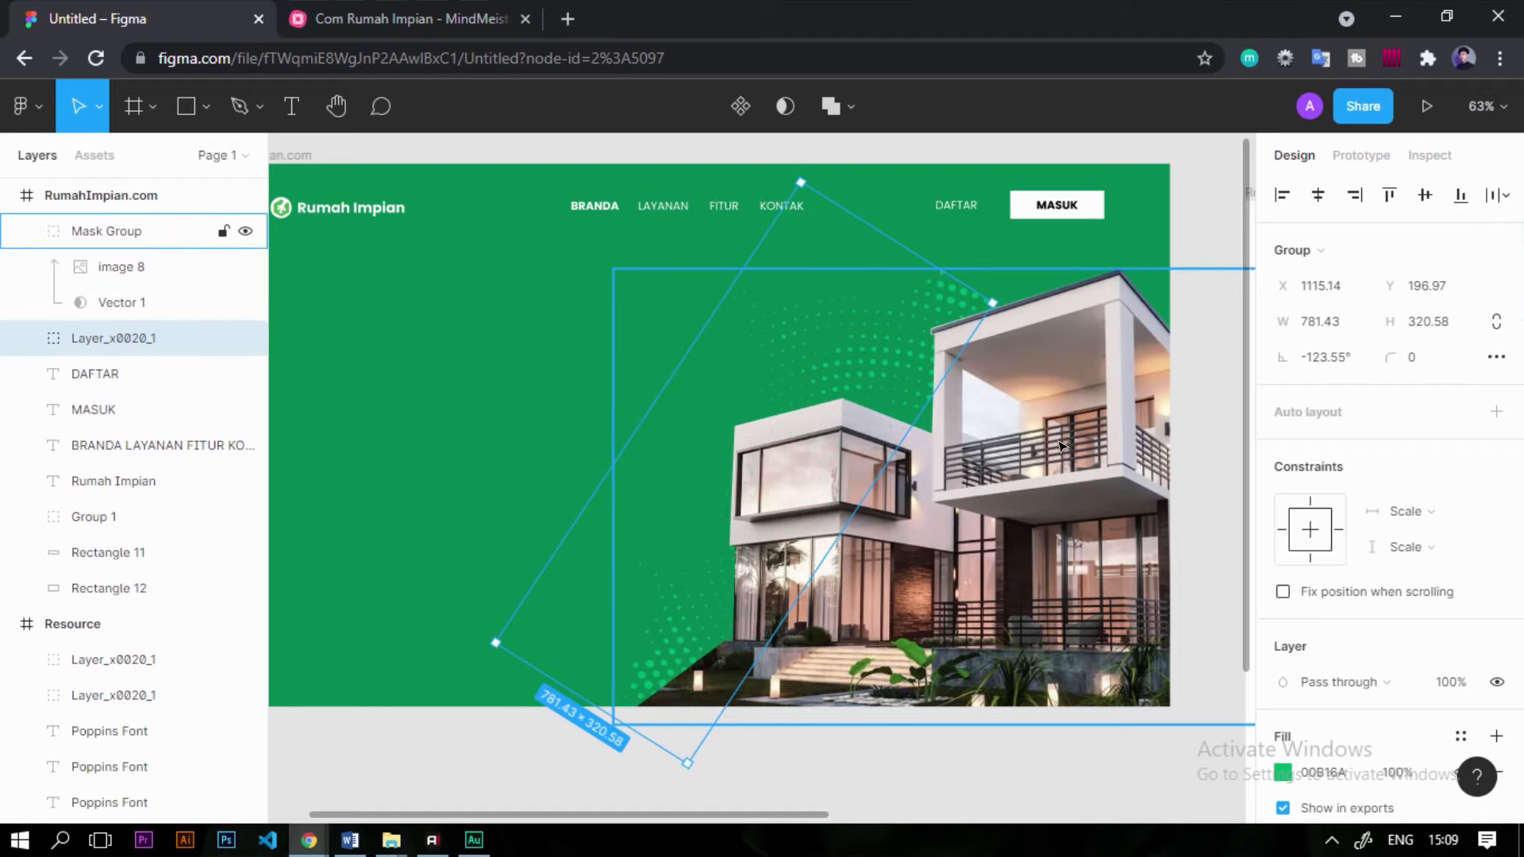
Nudge the dot pattern to about X 1140, Y 171 so it frames the house's upper-left edge, and deselect it.
ctrl+scroll(987, 369, down, 3)
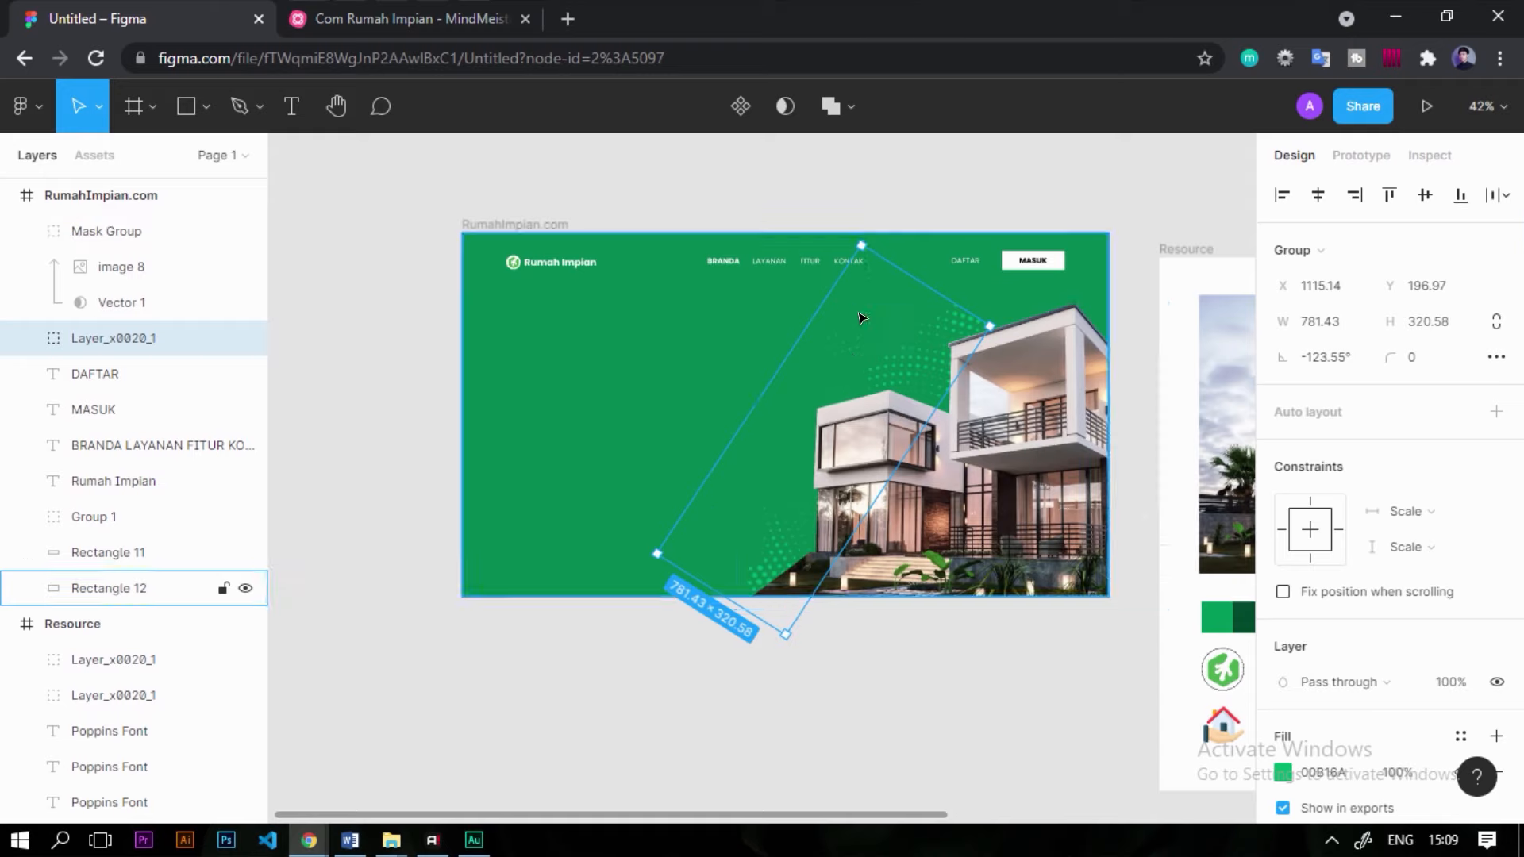
ctrl+scroll(858, 309, up, 3)
drag(897, 349, 905, 369)
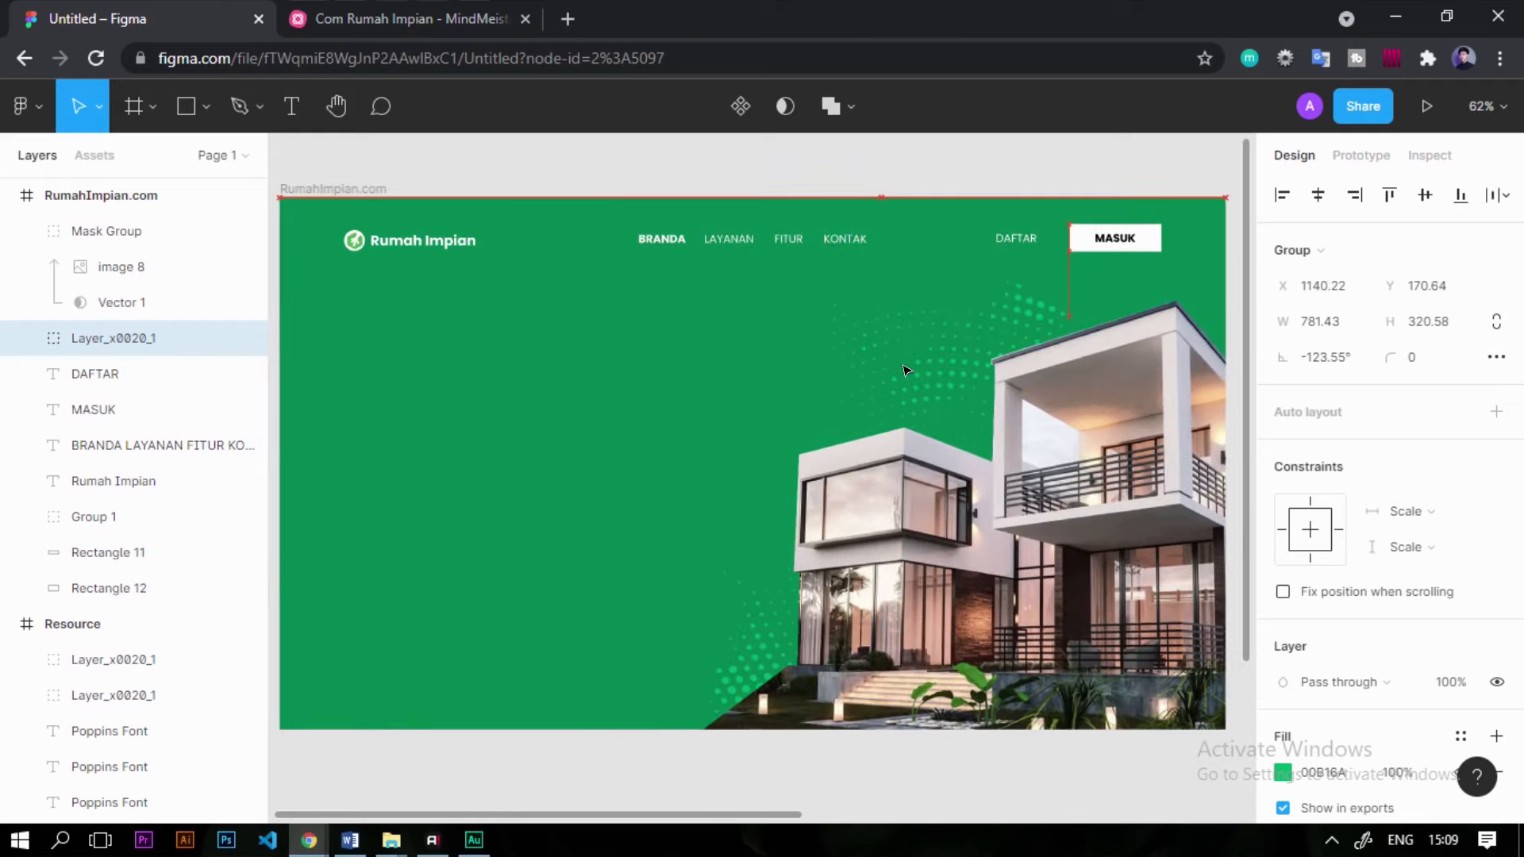
ctrl+scroll(905, 369, down, 3)
click(926, 674)
ctrl+scroll(883, 464, up, 2)
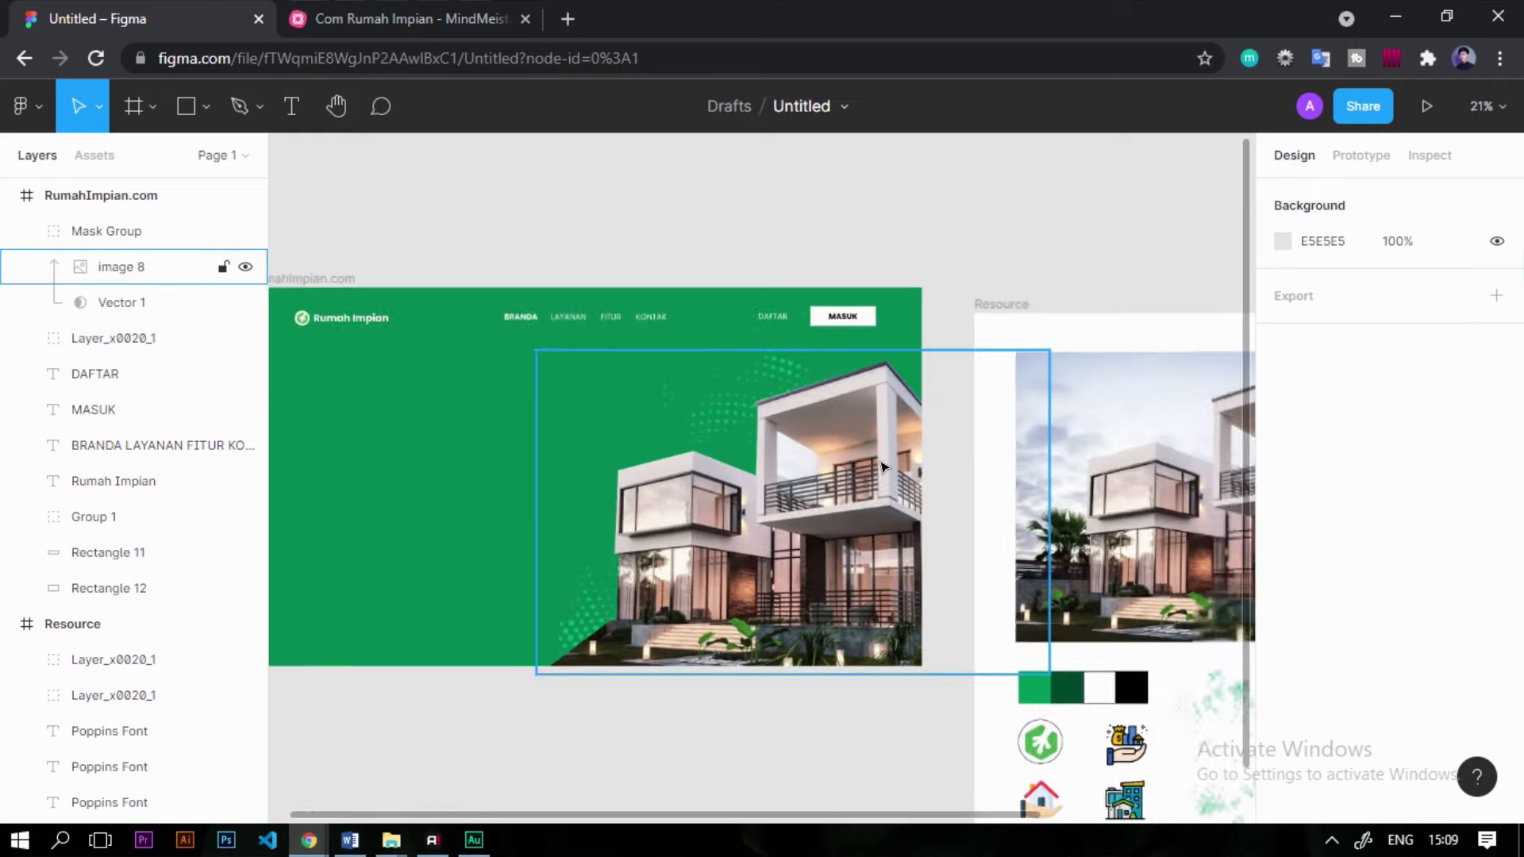
ctrl+scroll(882, 463, up, 1)
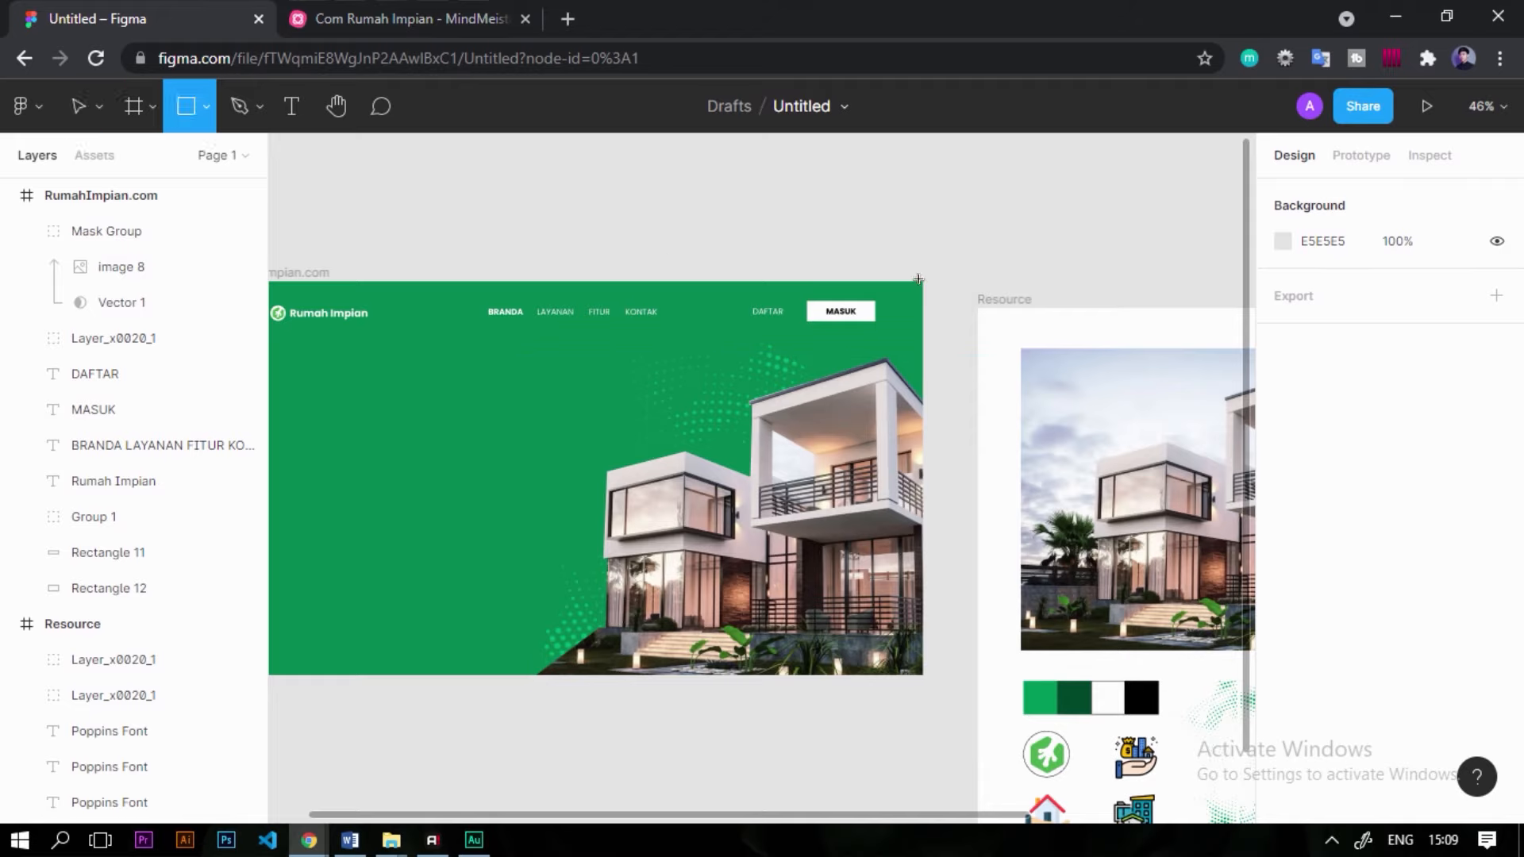
Select the RumahImpian.com frame and show its 12-column layout grid.
scroll(560, 318, left, 2)
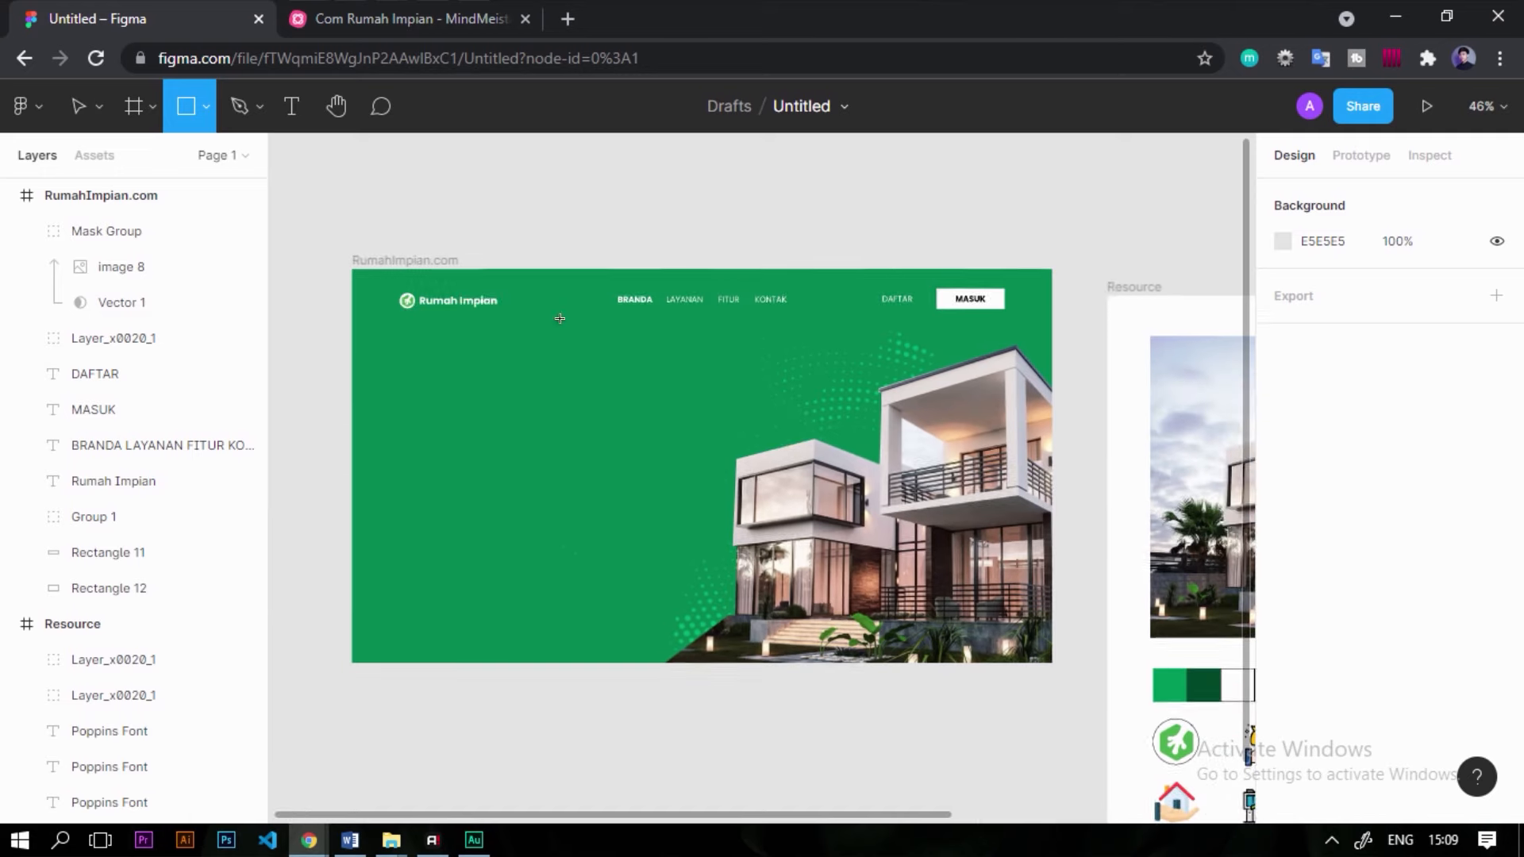
click(97, 131)
click(405, 262)
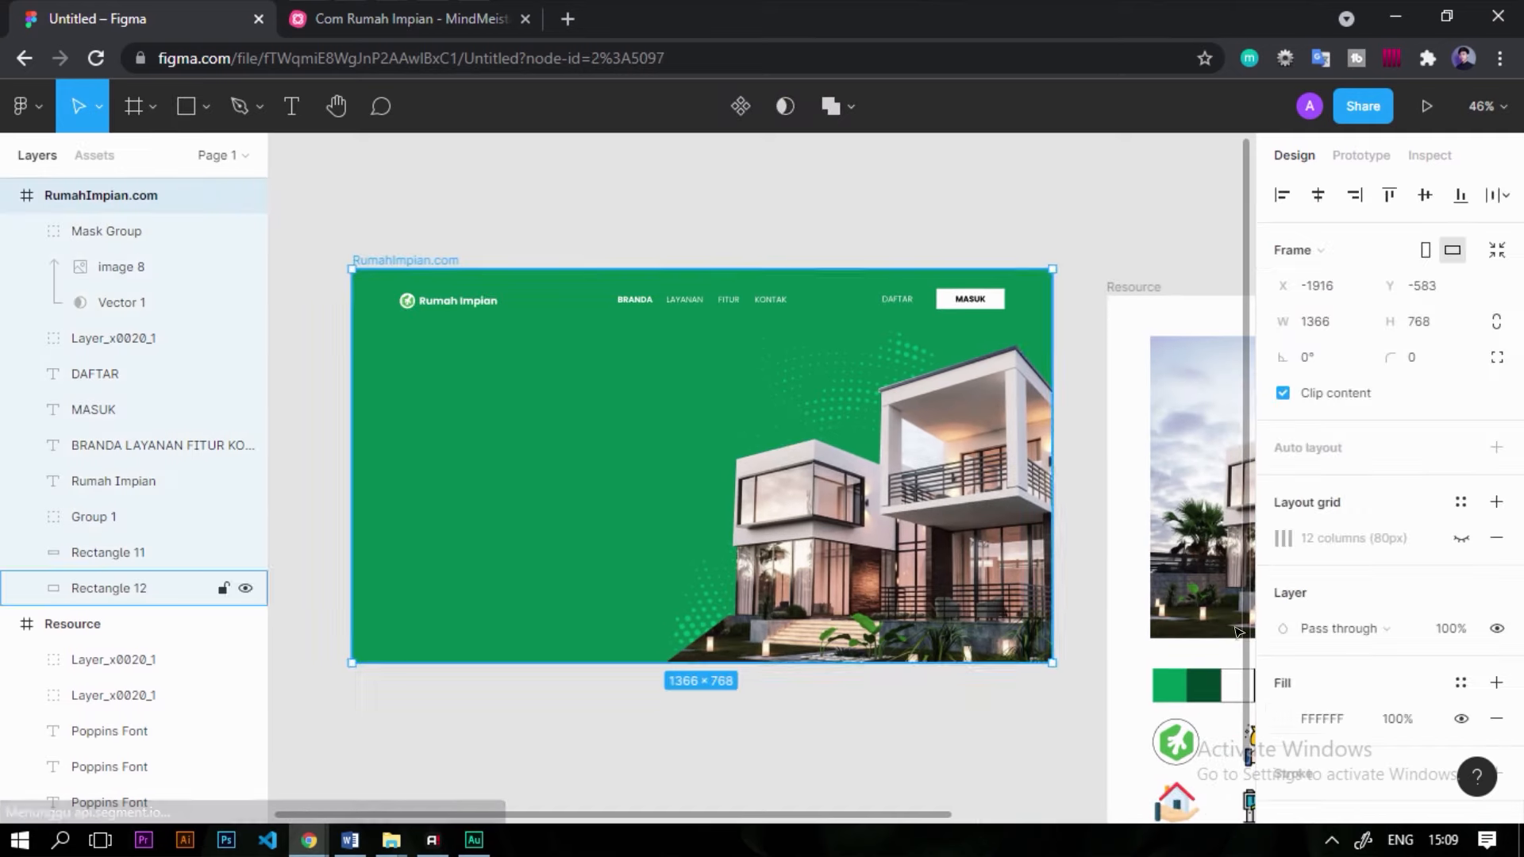
scroll(873, 517, down, 3)
scroll(1307, 729, down, 4)
scroll(1291, 681, up, 3)
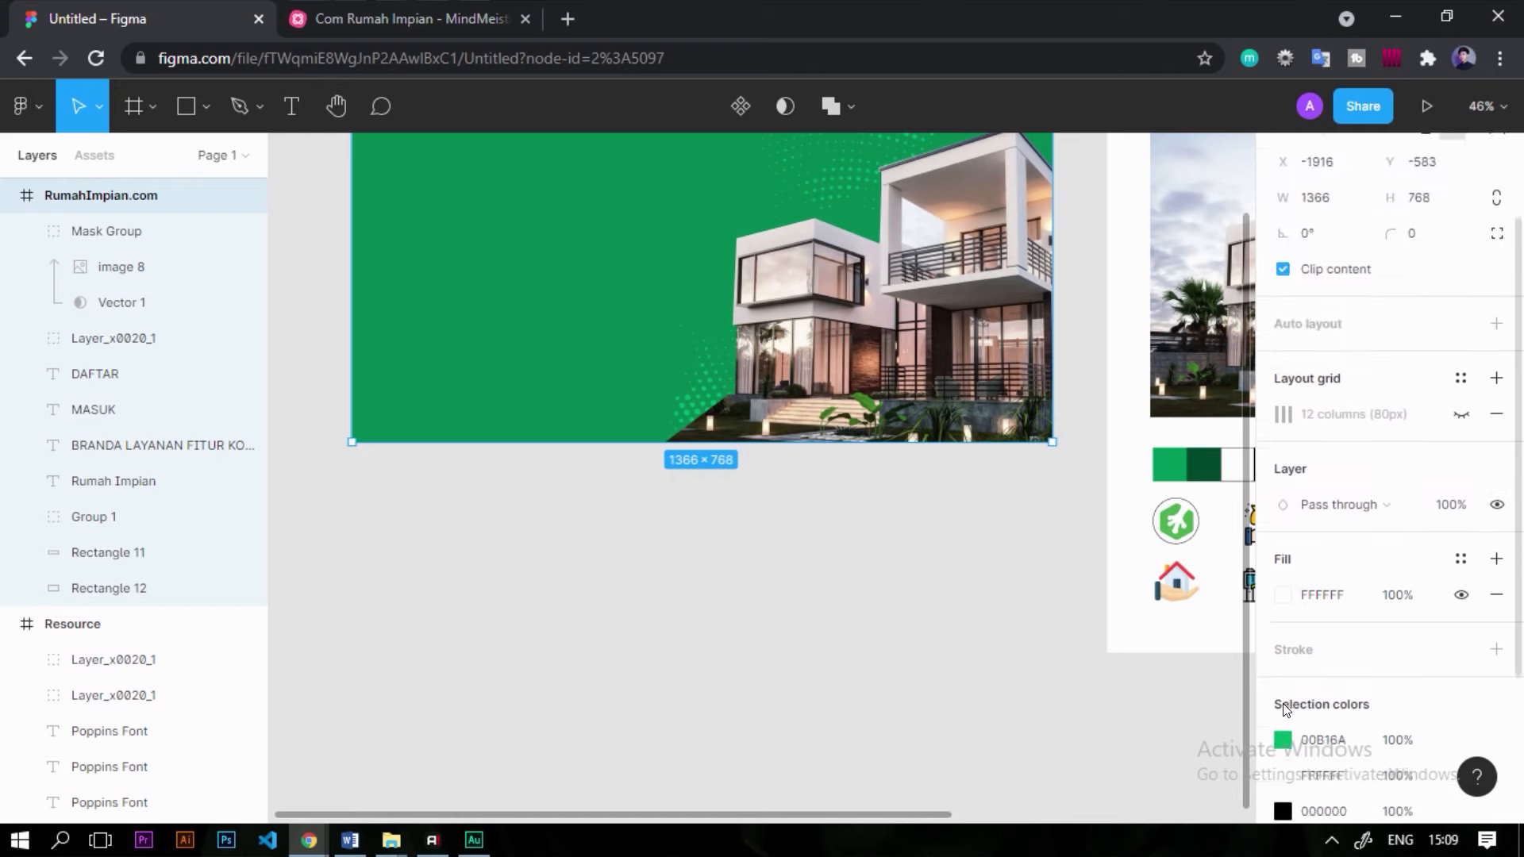
click(1462, 421)
scroll(687, 596, up, 3)
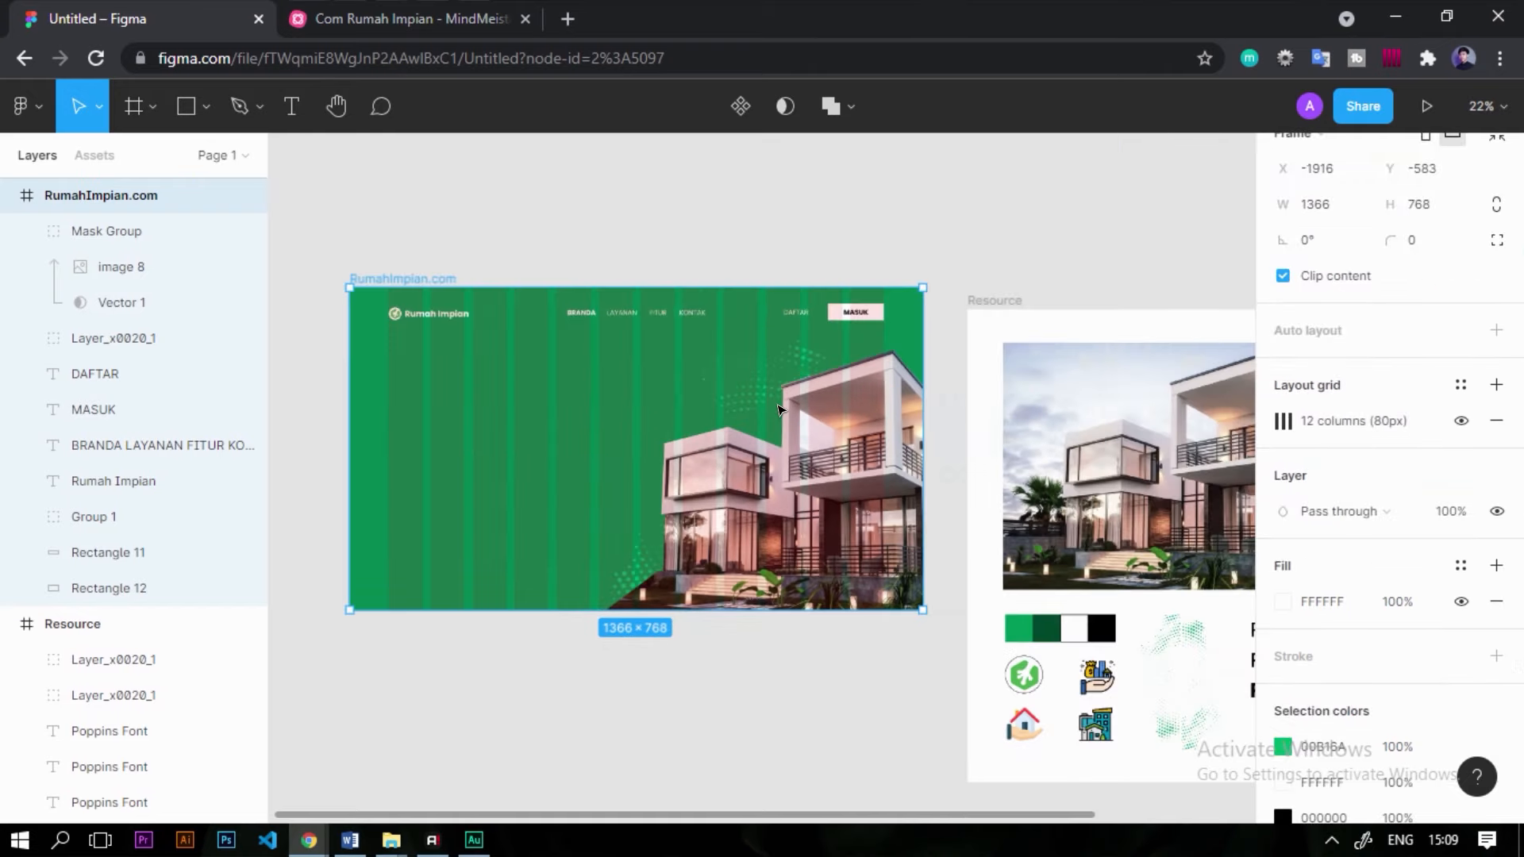
Draw a rectangle about 754 by 767 over the house side of the hero, flush with the frame's top and right edges.
click(195, 93)
mouse_move(942, 274)
mouse_down()
mouse_move(893, 451)
mouse_move(570, 631)
mouse_move(570, 654)
mouse_up()
scroll(794, 671, up, 3)
drag(833, 645, 837, 641)
drag(1042, 521, 1077, 530)
scroll(929, 619, down, 4)
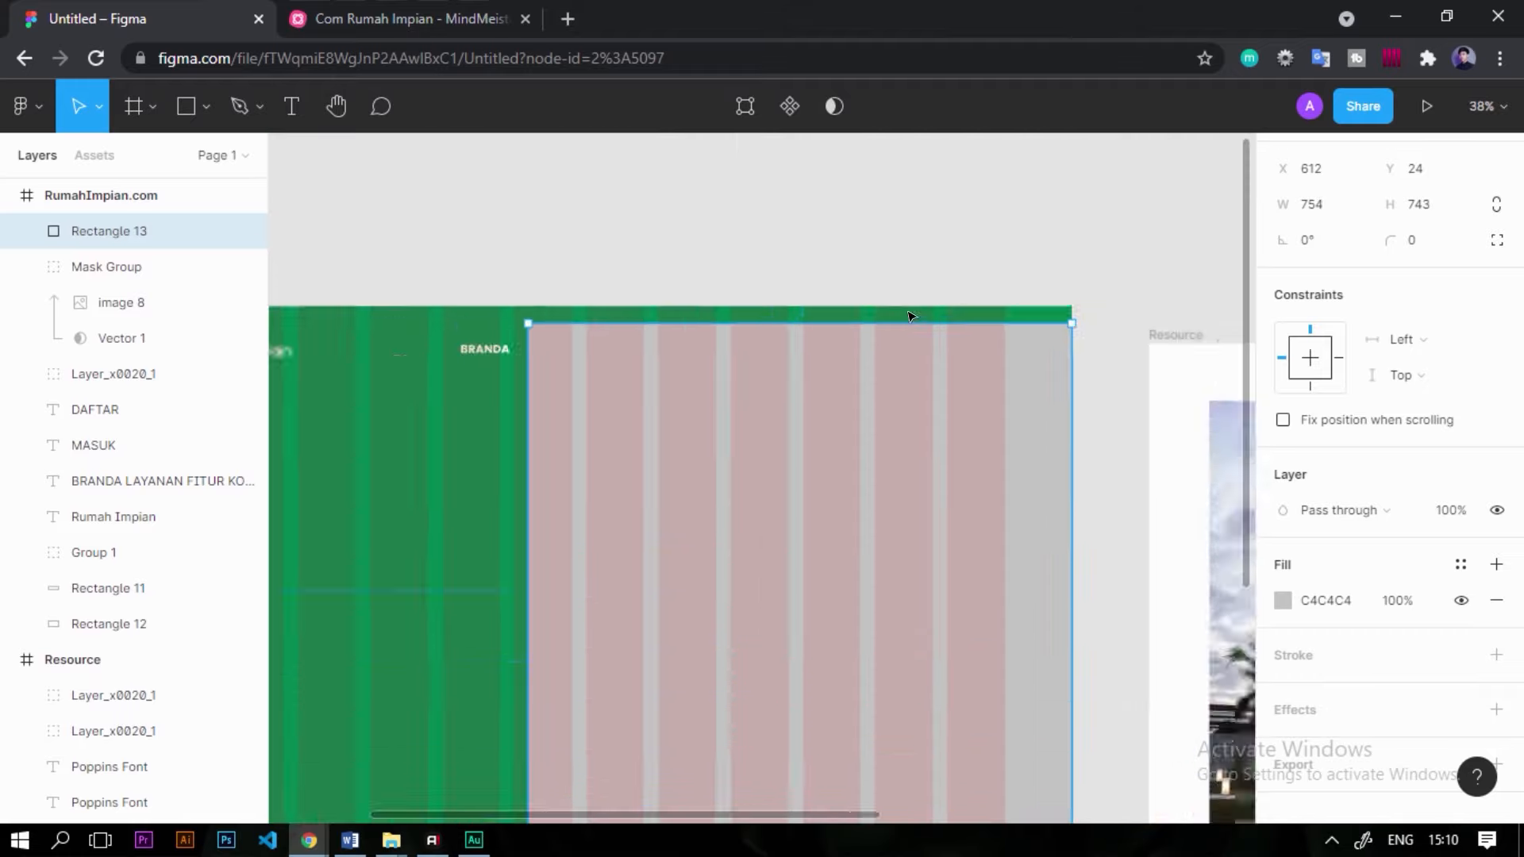
drag(912, 316, 929, 302)
scroll(840, 454, down, 3)
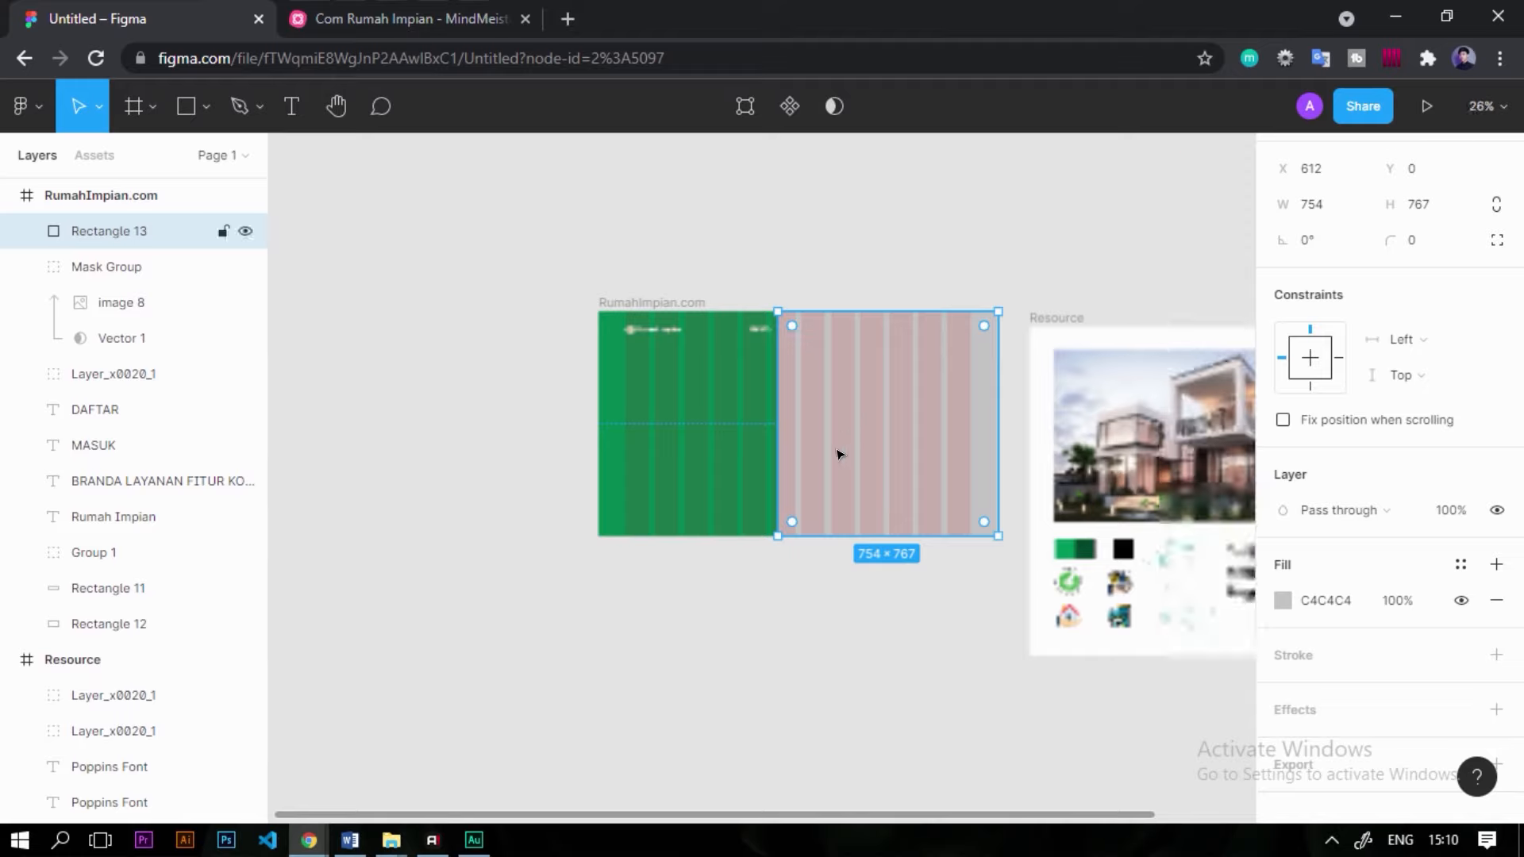
Widen the grey rectangle leftward to about 773 by 767 and send it behind all the hero layers.
scroll(840, 454, up, 5)
scroll(570, 500, up, 3)
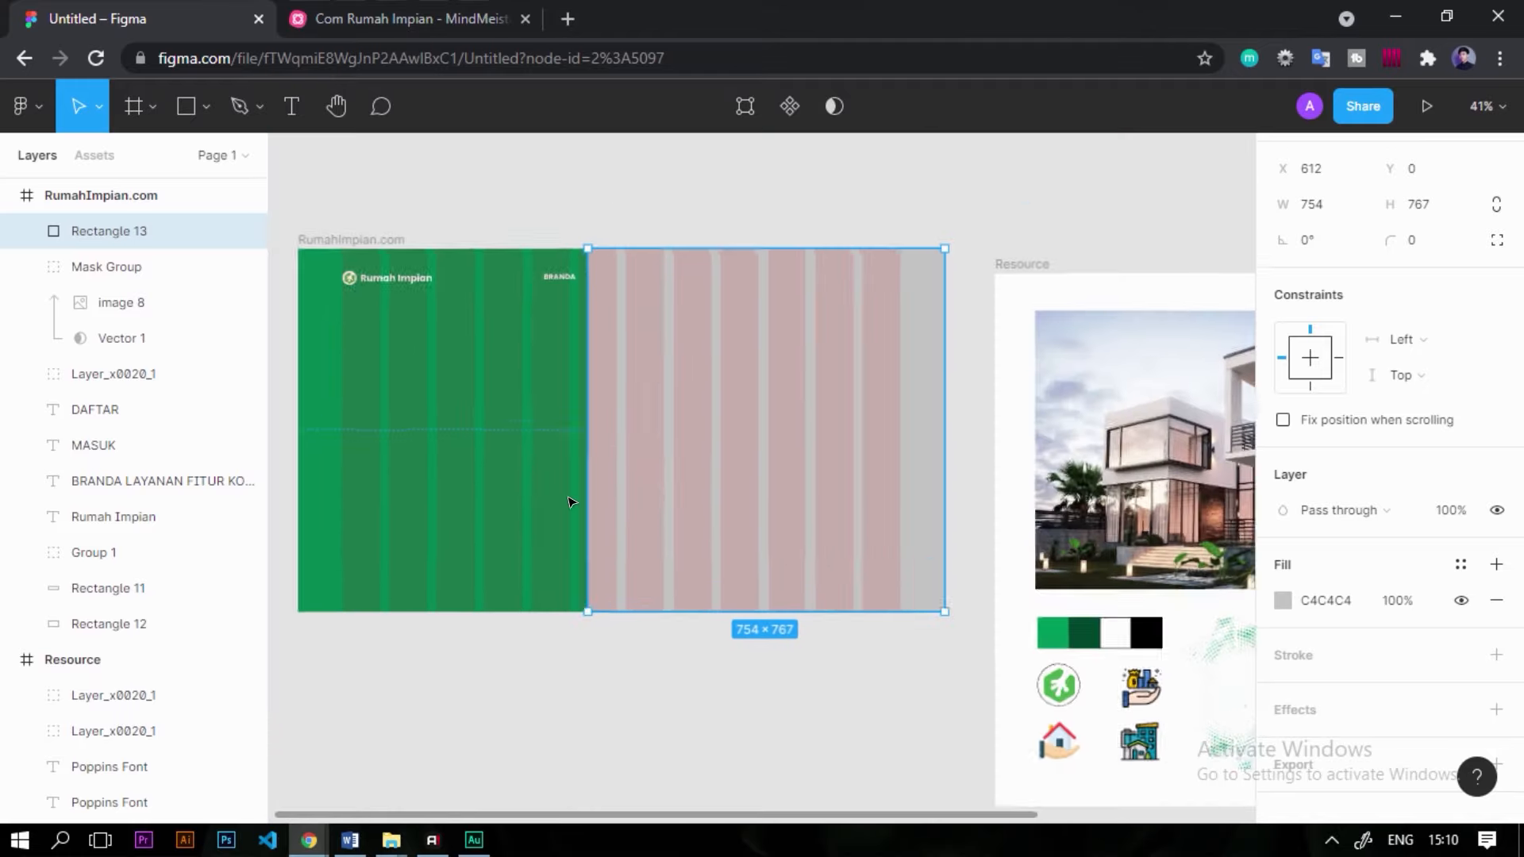
drag(599, 500, 584, 500)
scroll(602, 497, down, 4)
scroll(816, 495, up, 2)
key([)
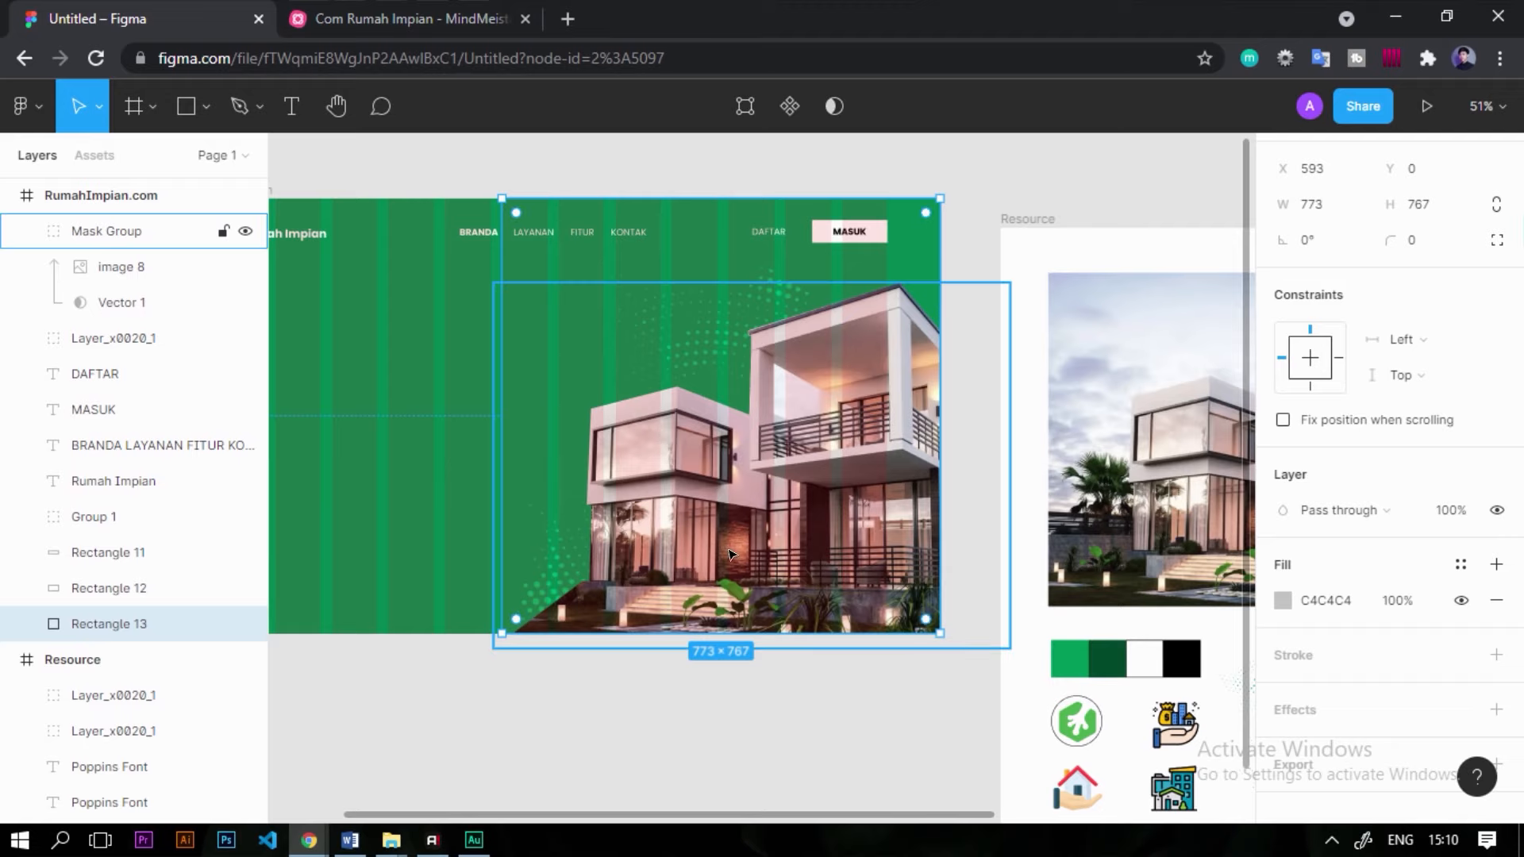
Use the grey rectangle as a mask for the masked house group and its dot pattern.
shift+click(775, 265)
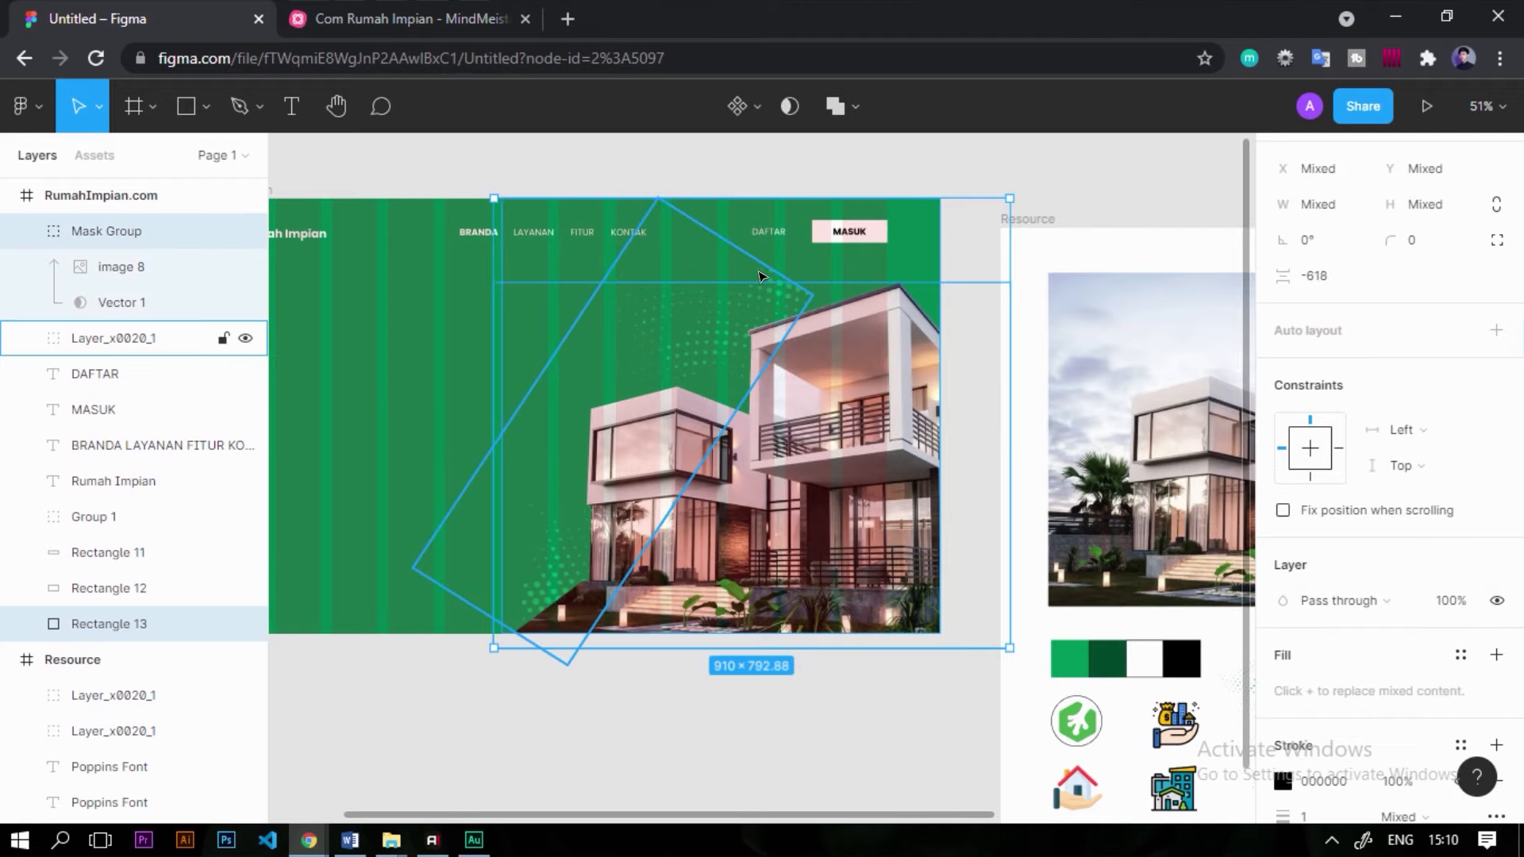
shift+click(741, 412)
key(ctrl+alt+m)
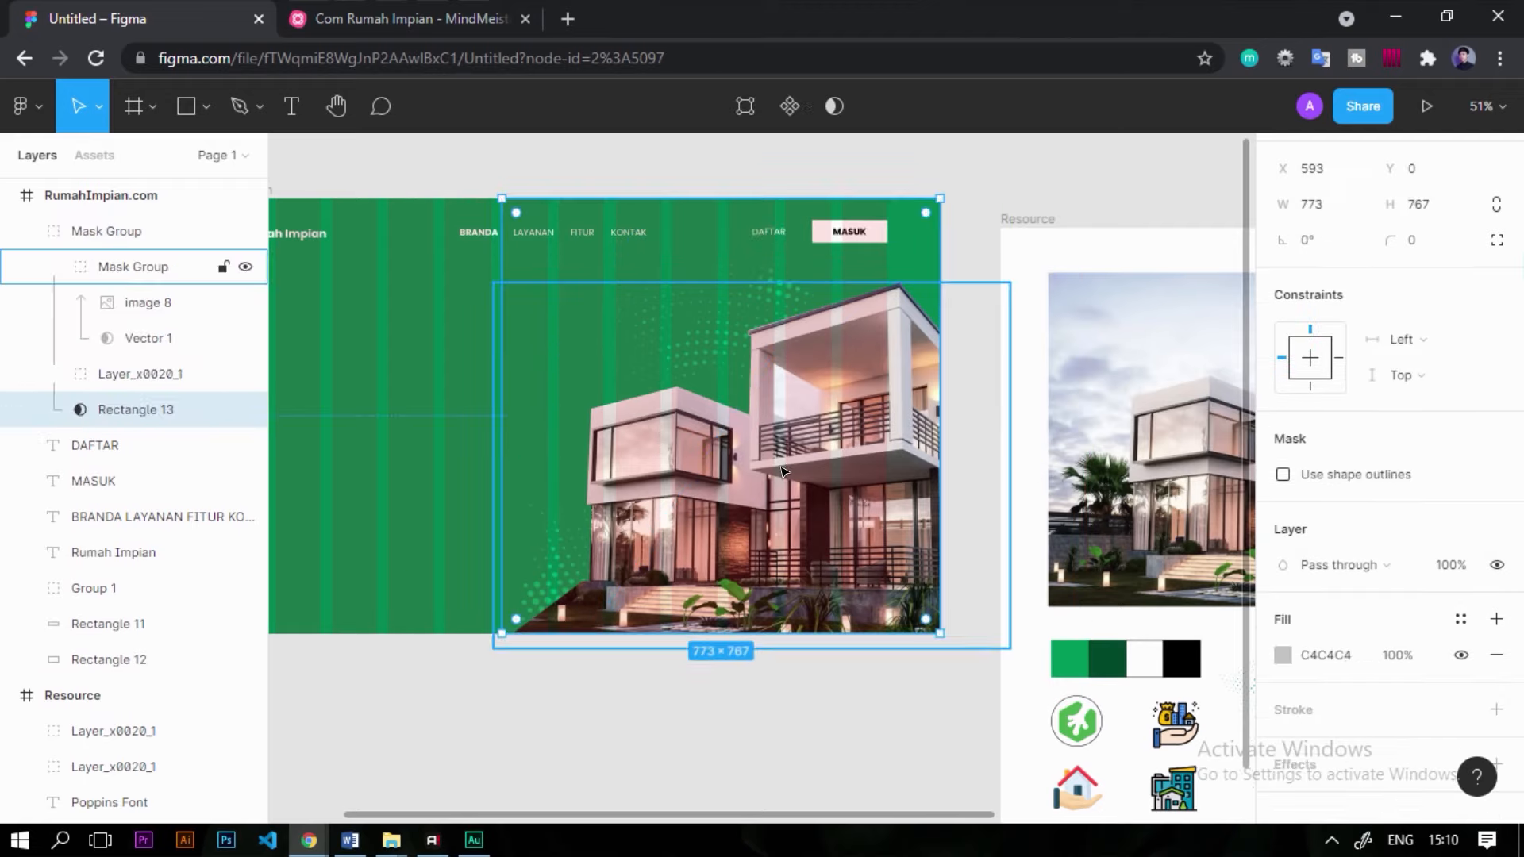
click(561, 638)
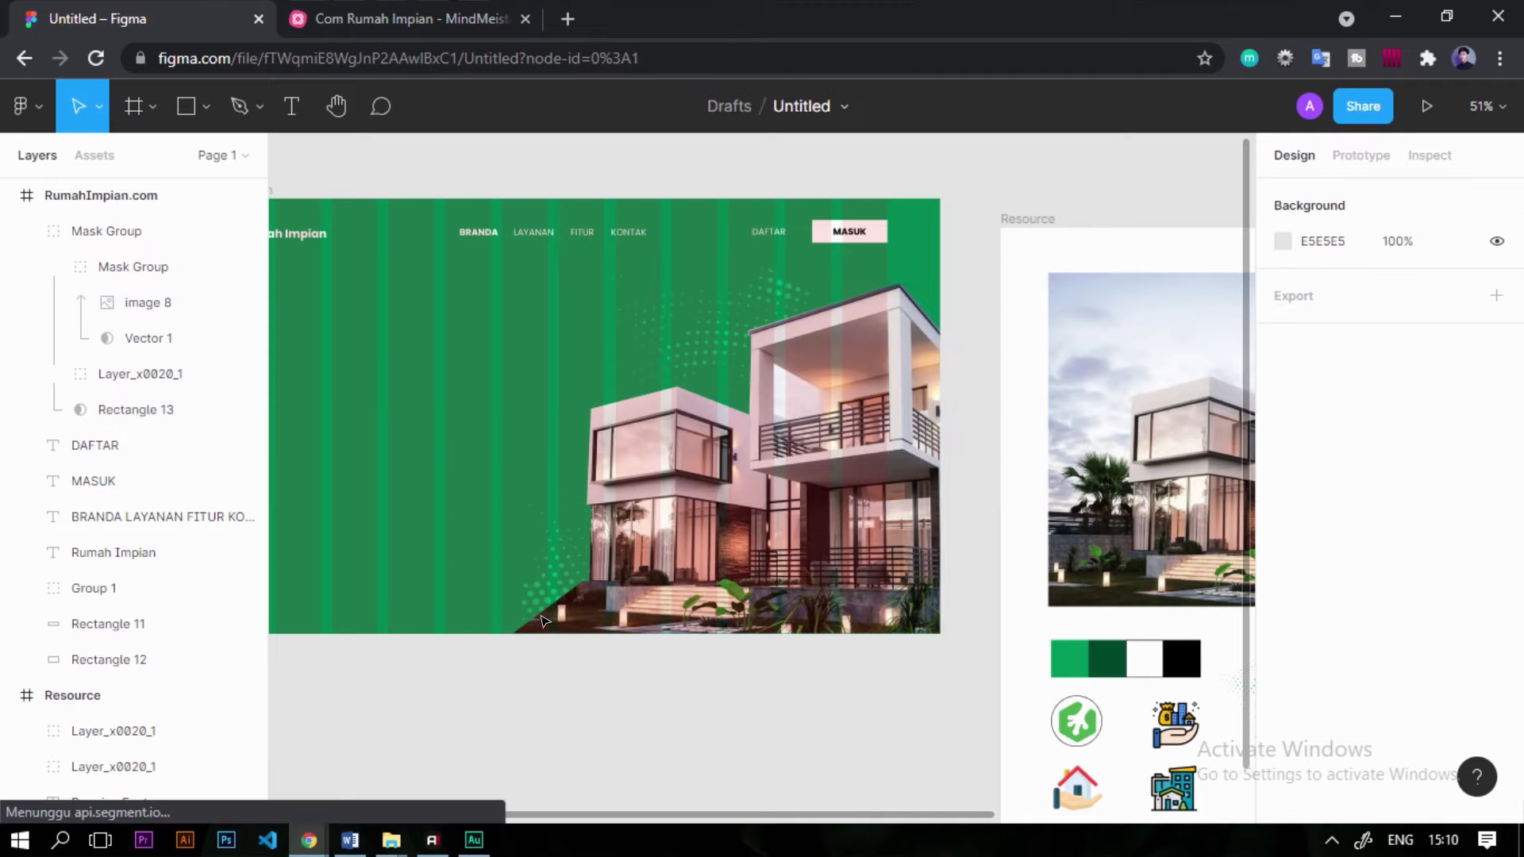
click(637, 337)
scroll(1048, 610, down, 3)
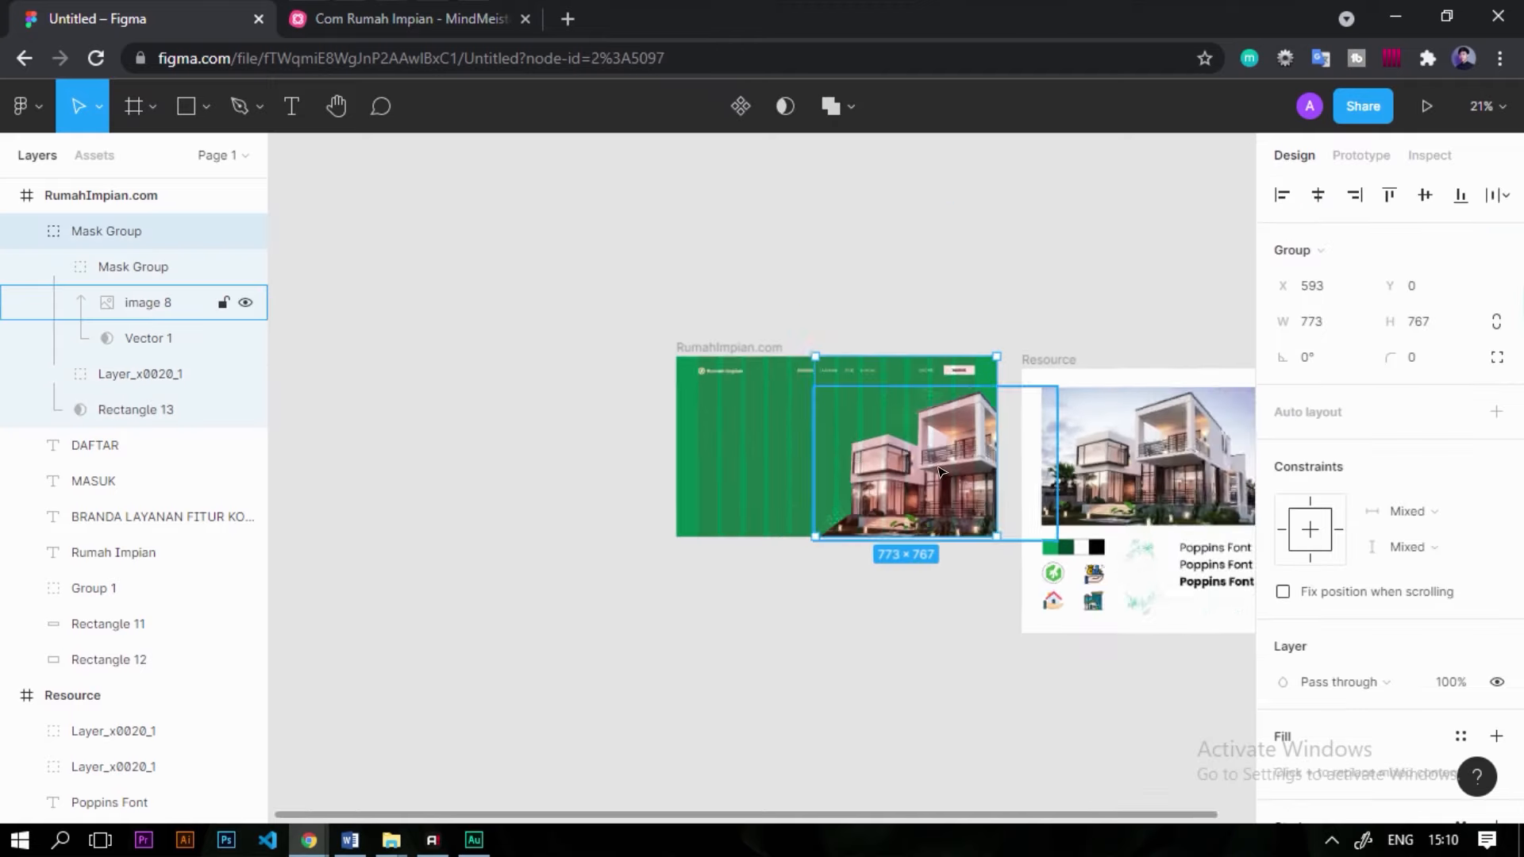
scroll(946, 491, up, 5)
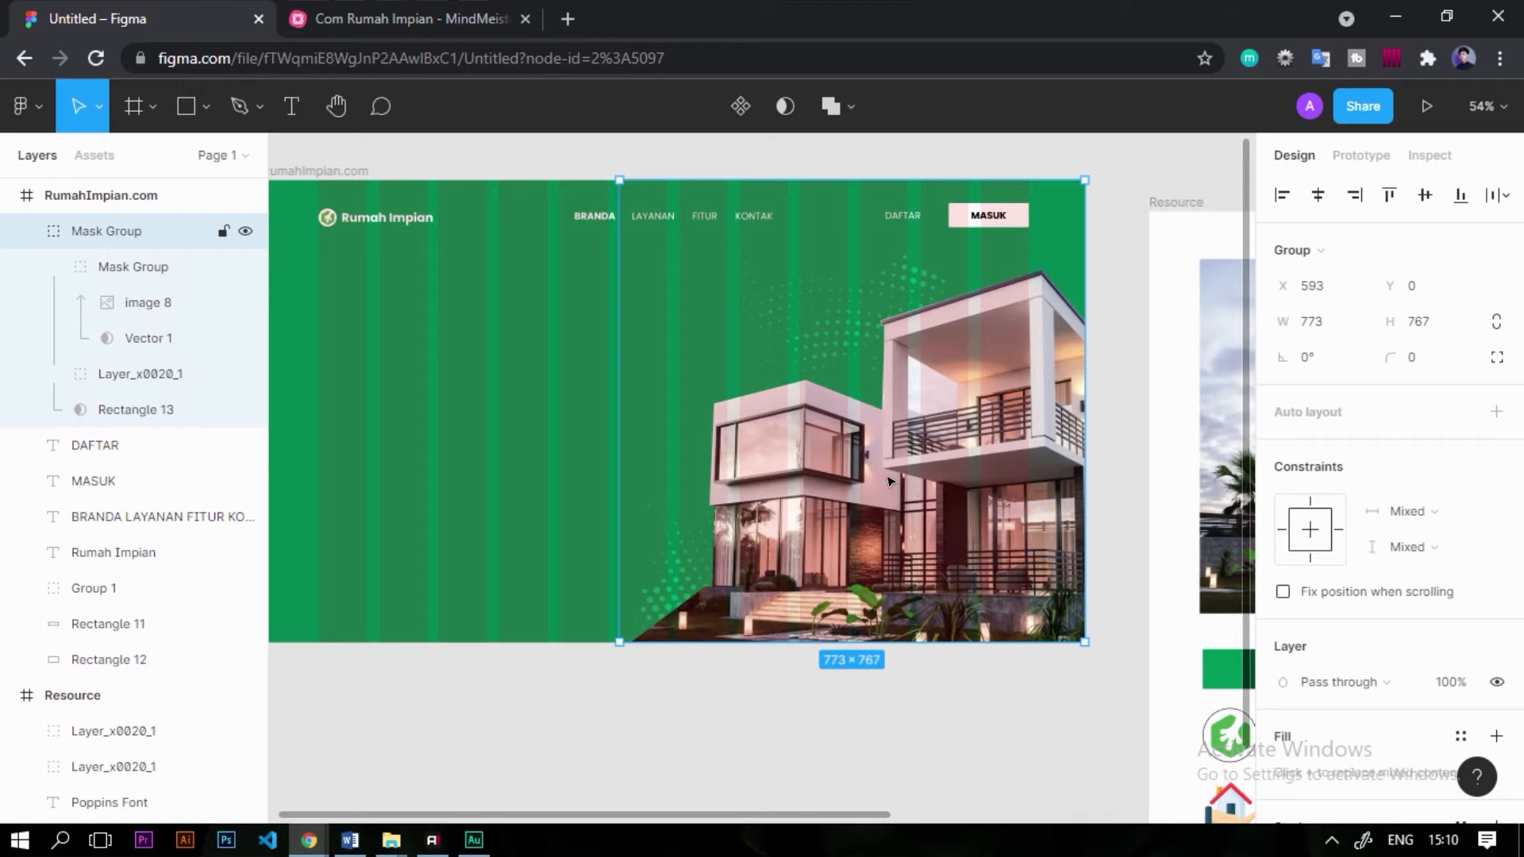
Copy the green dot pattern from the Resource frame and paste it into the RumahImpian.com frame.
drag(936, 514, 649, 430)
click(1208, 640)
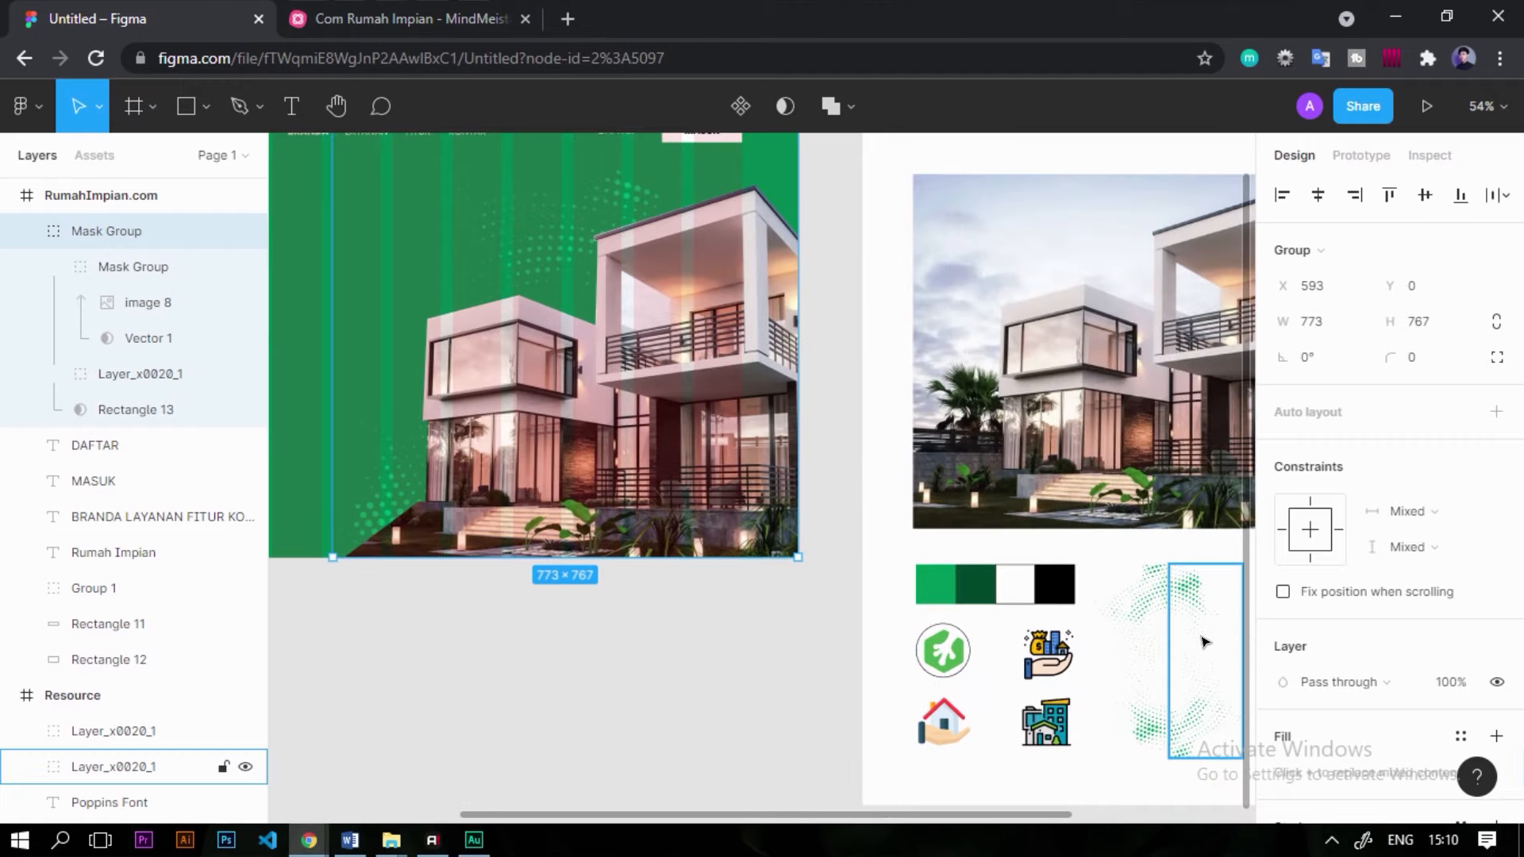
drag(451, 408, 1044, 792)
drag(725, 716, 644, 470)
click(617, 505)
key(ctrl+v)
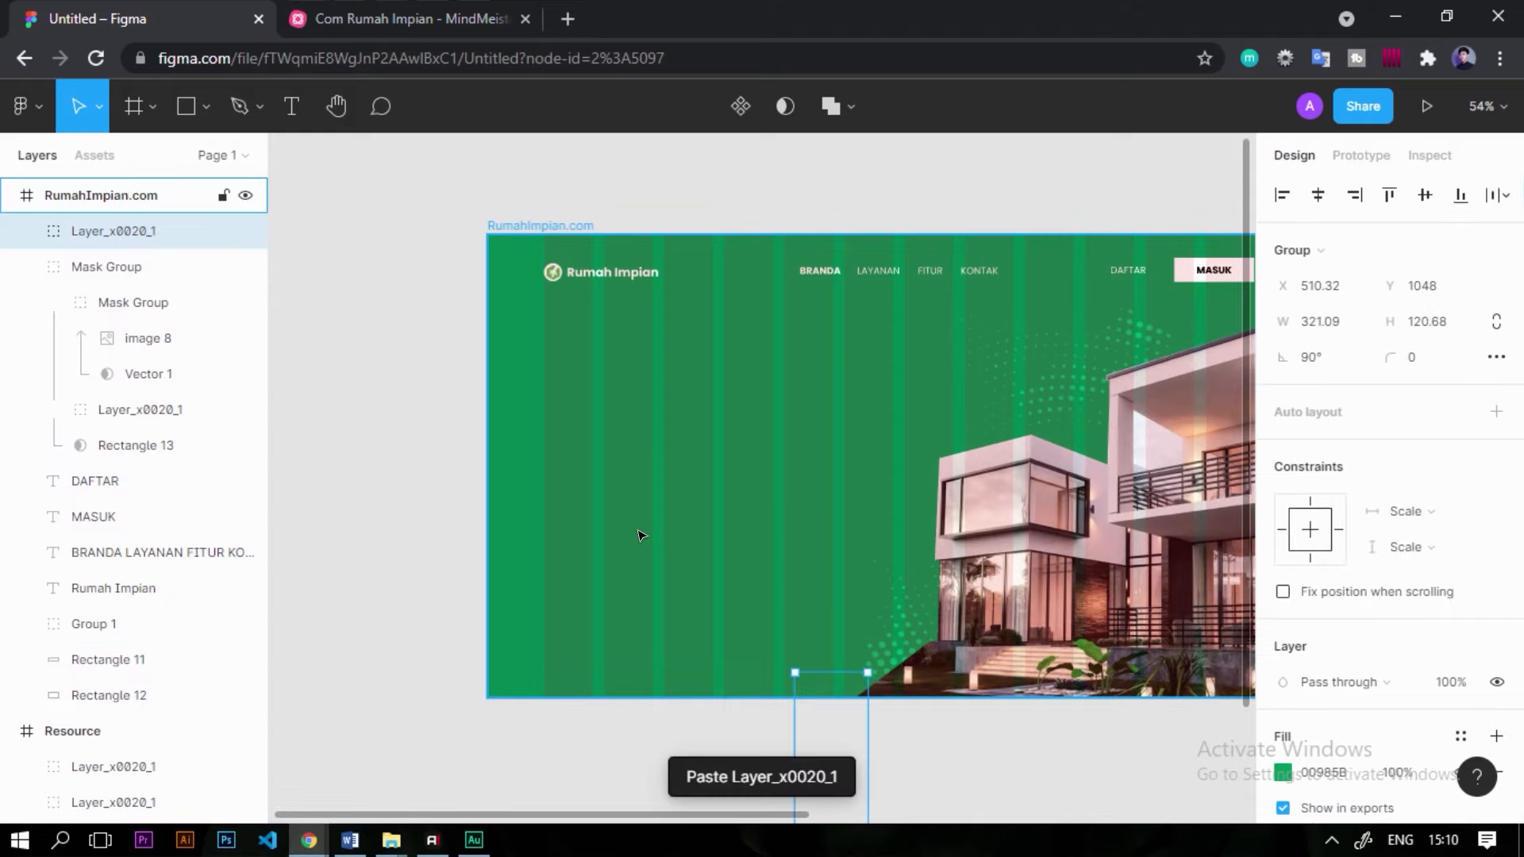
Move the pasted dot pattern to the frame's upper-left corner, enlarge it to about 700 by 263 and align it to the frame's top.
drag(841, 746, 608, 429)
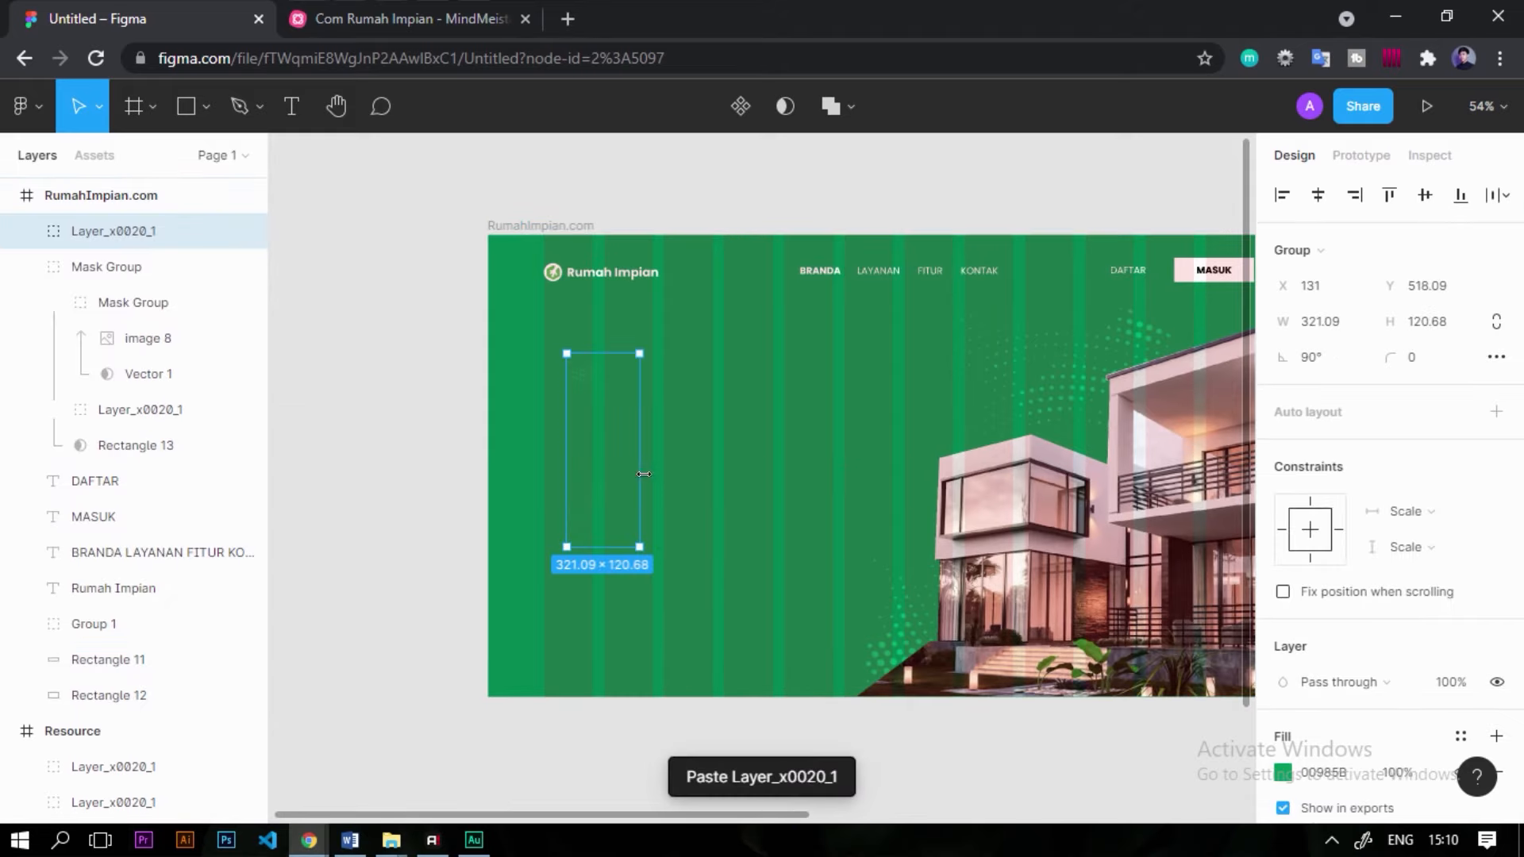
drag(669, 577, 538, 279)
scroll(527, 323, up, 5)
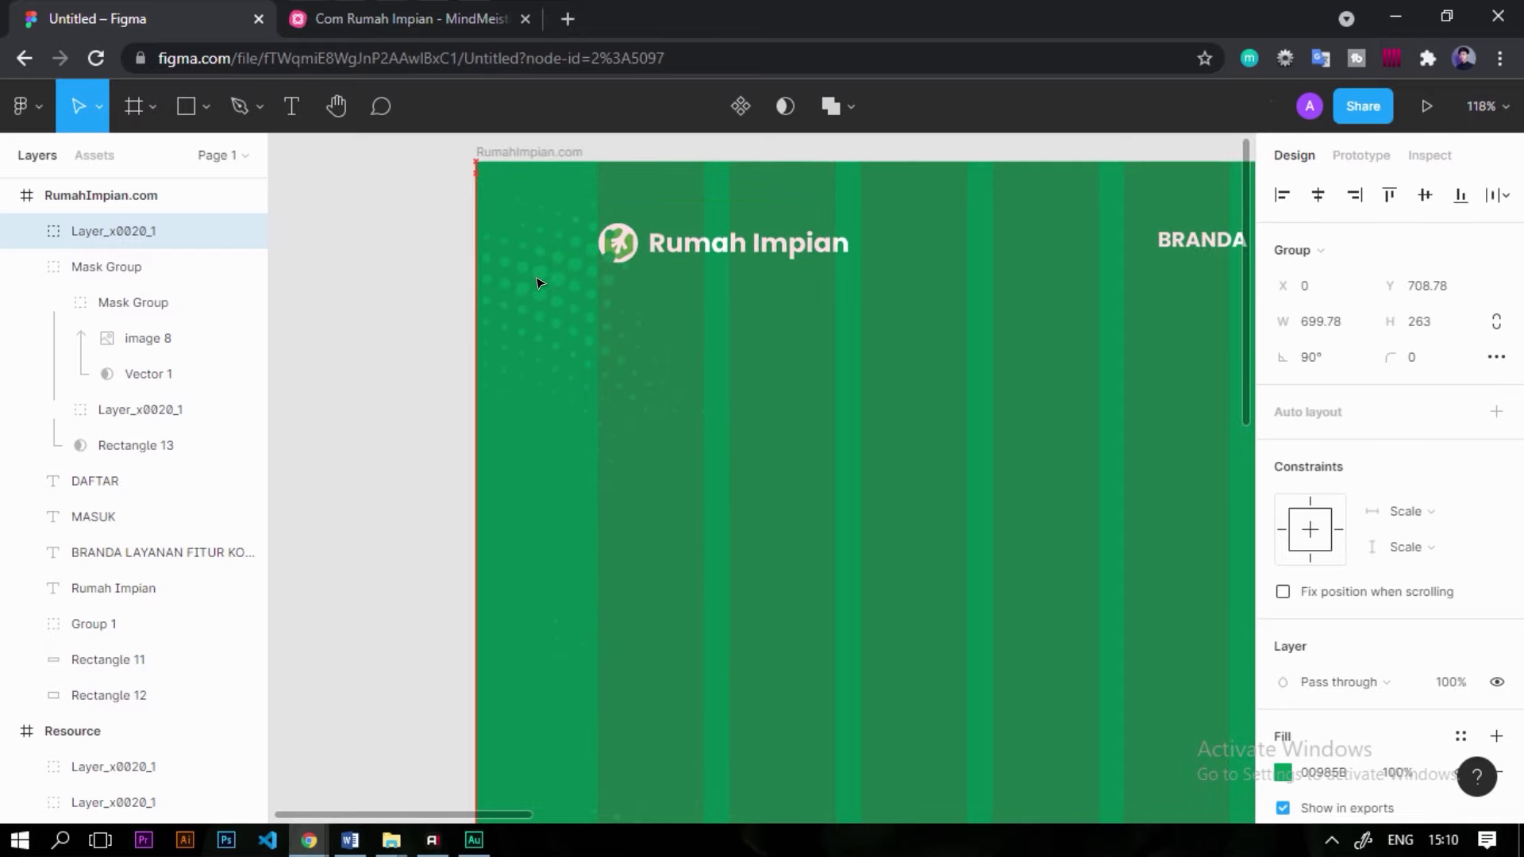
scroll(537, 279, down, 5)
click(1391, 197)
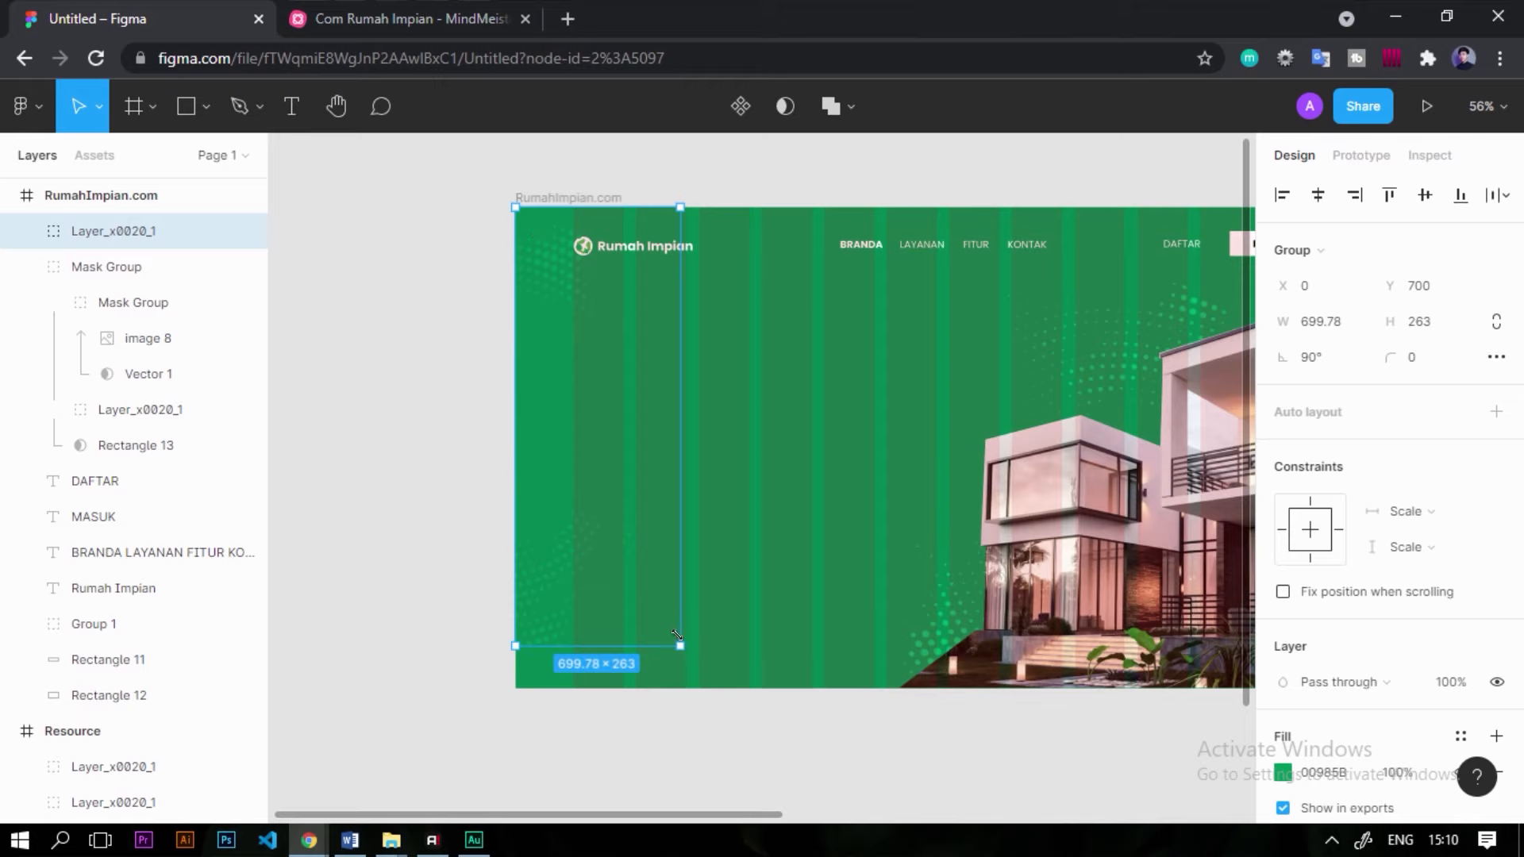
Enlarge the left dot pattern to 768 by 295 to span the frame's height, and align it to the frame's top edge.
drag(705, 681, 706, 702)
click(774, 419)
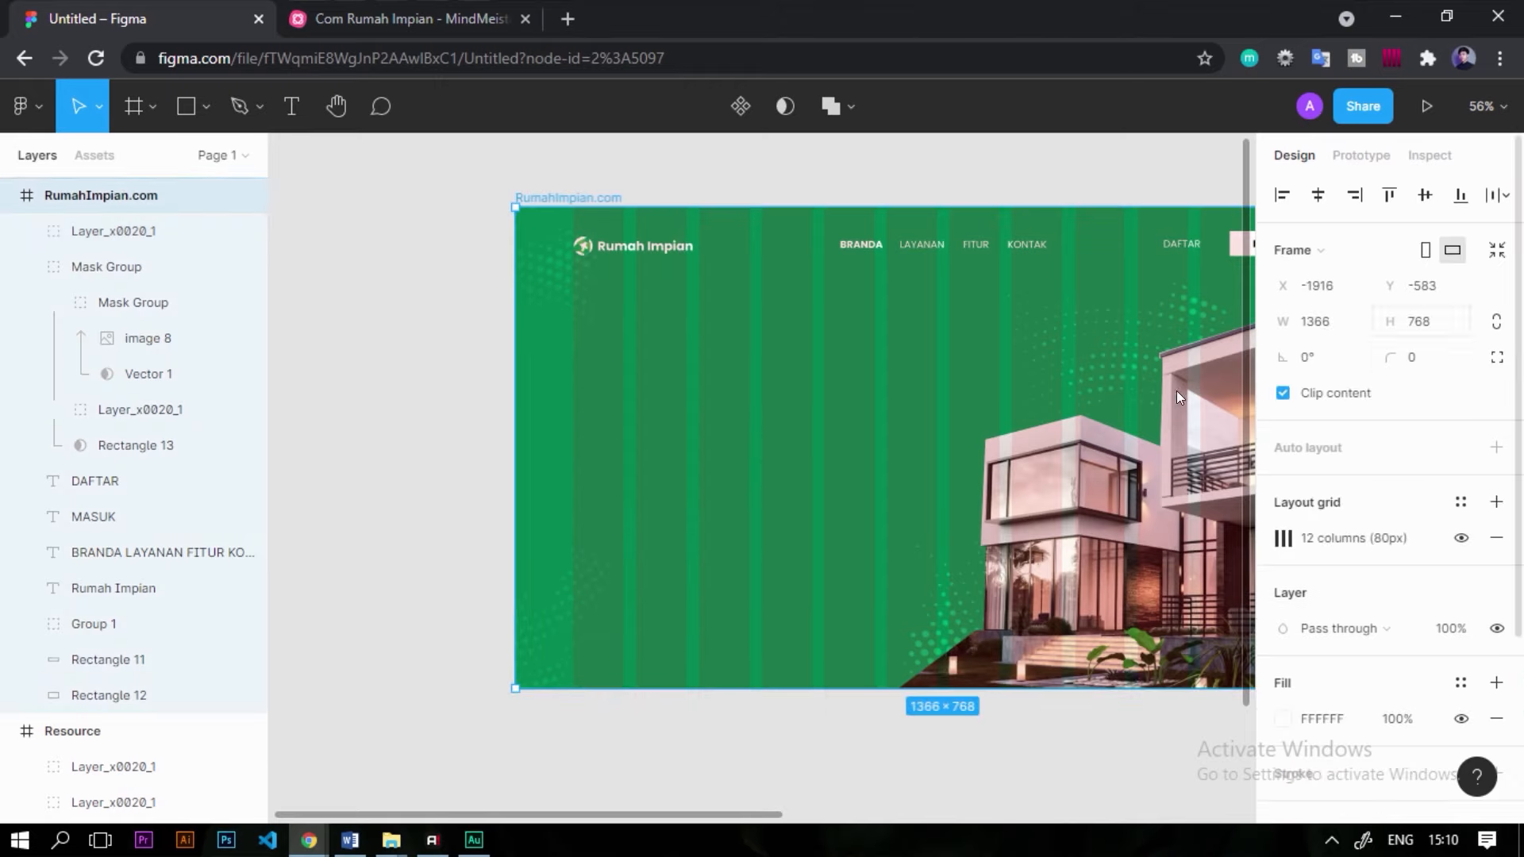
click(588, 606)
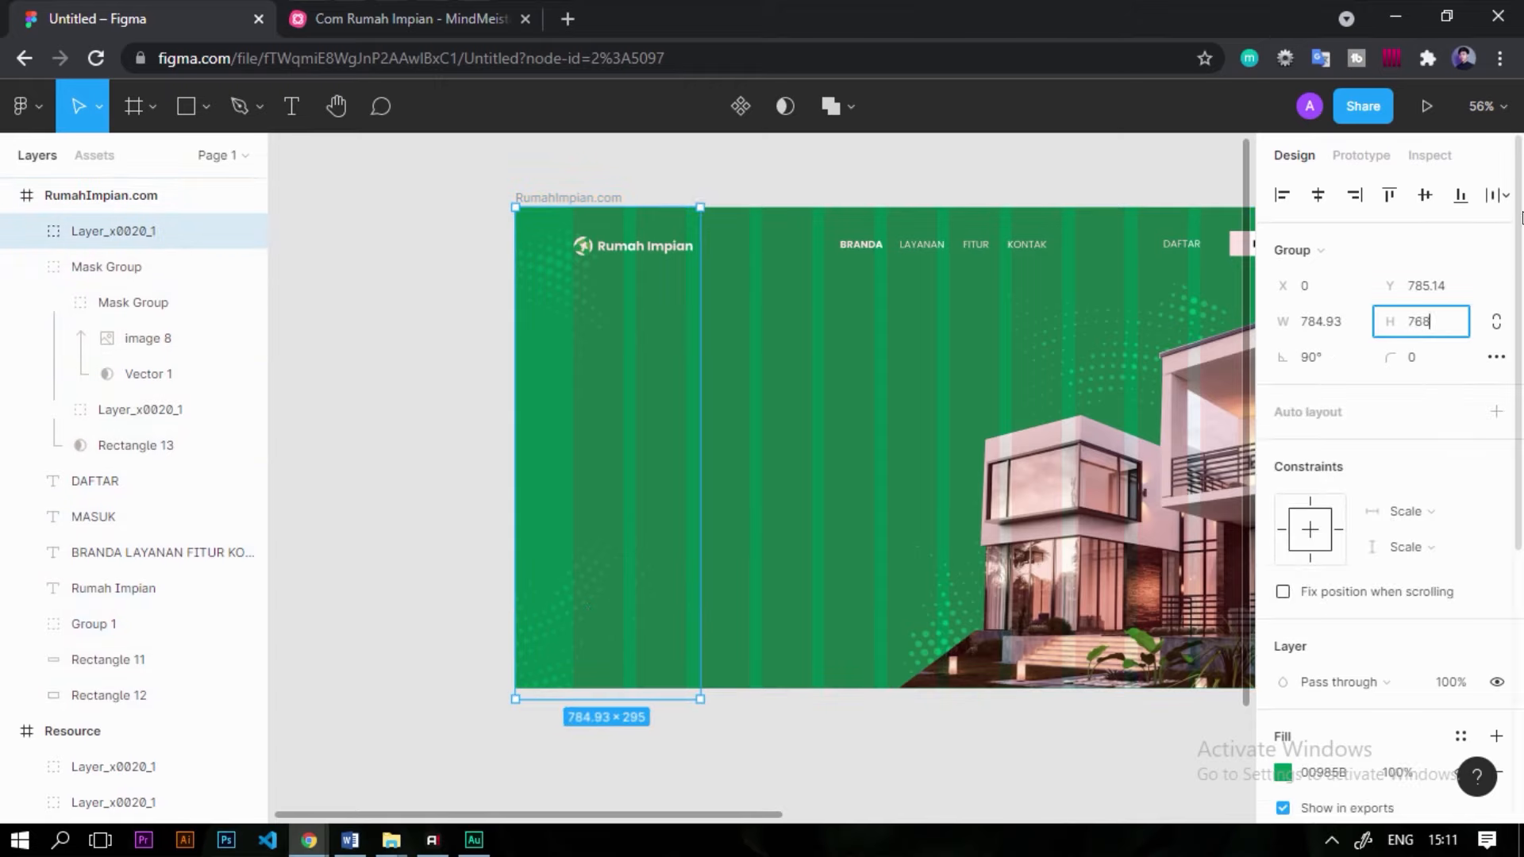
key(Escape)
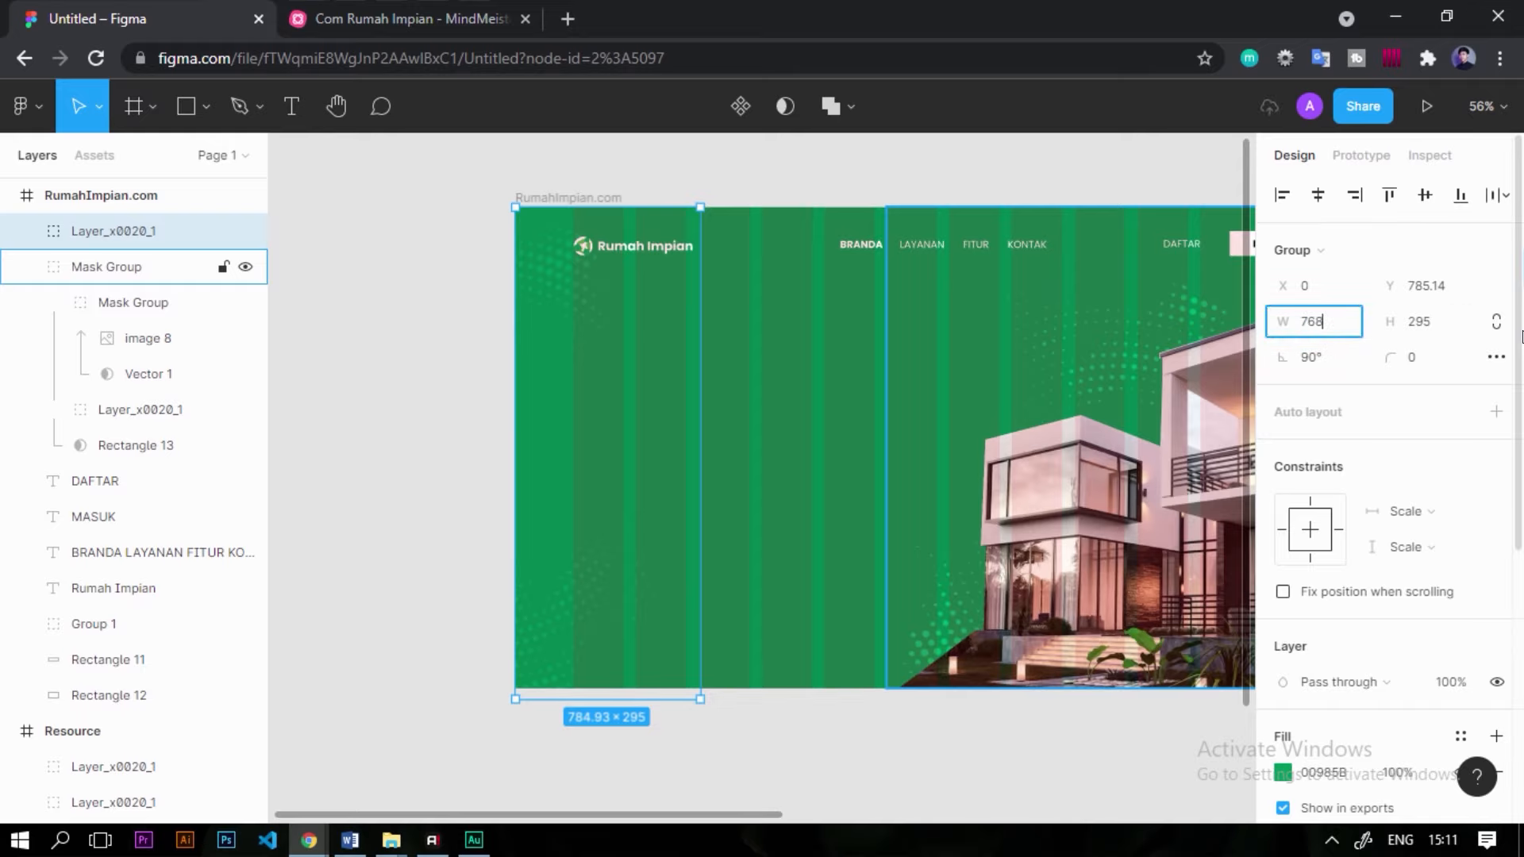
key(Return)
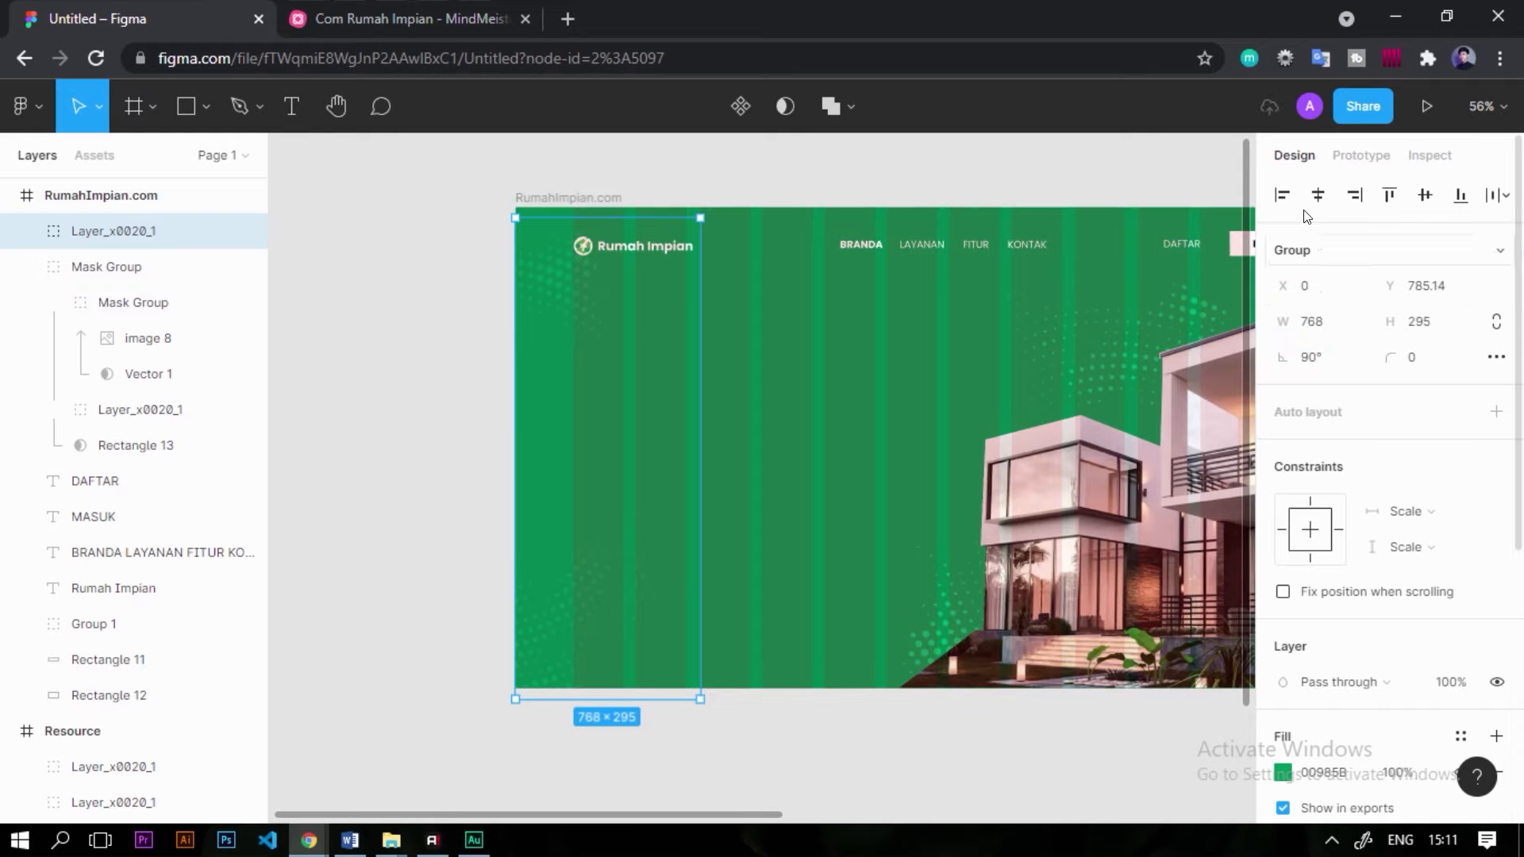
click(442, 477)
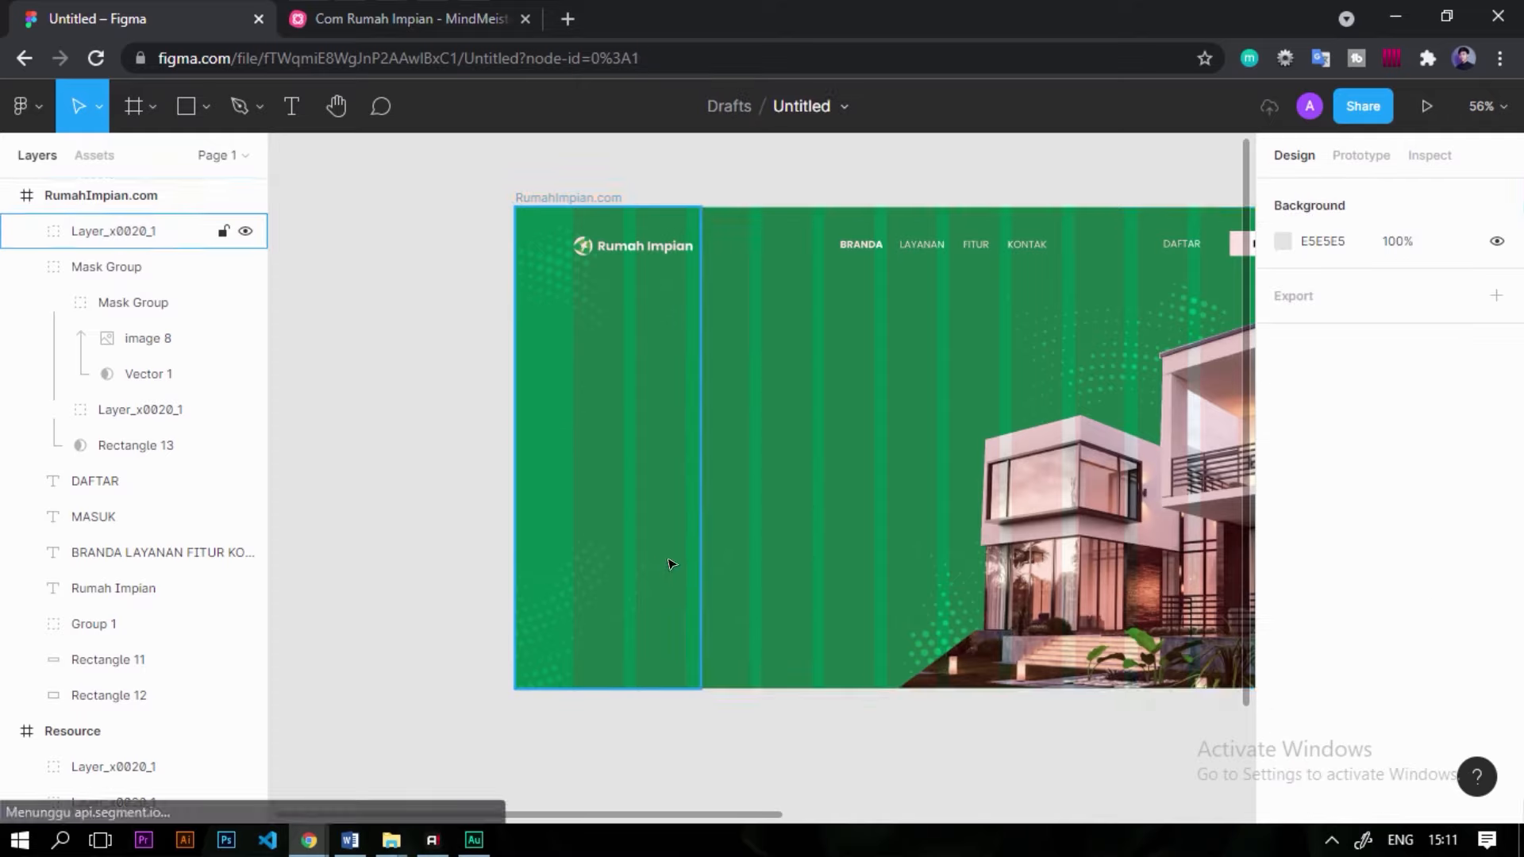
Send the left dot pattern to the back of the hero so it no longer covers the logo.
drag(987, 403, 947, 481)
scroll(456, 344, up, 2)
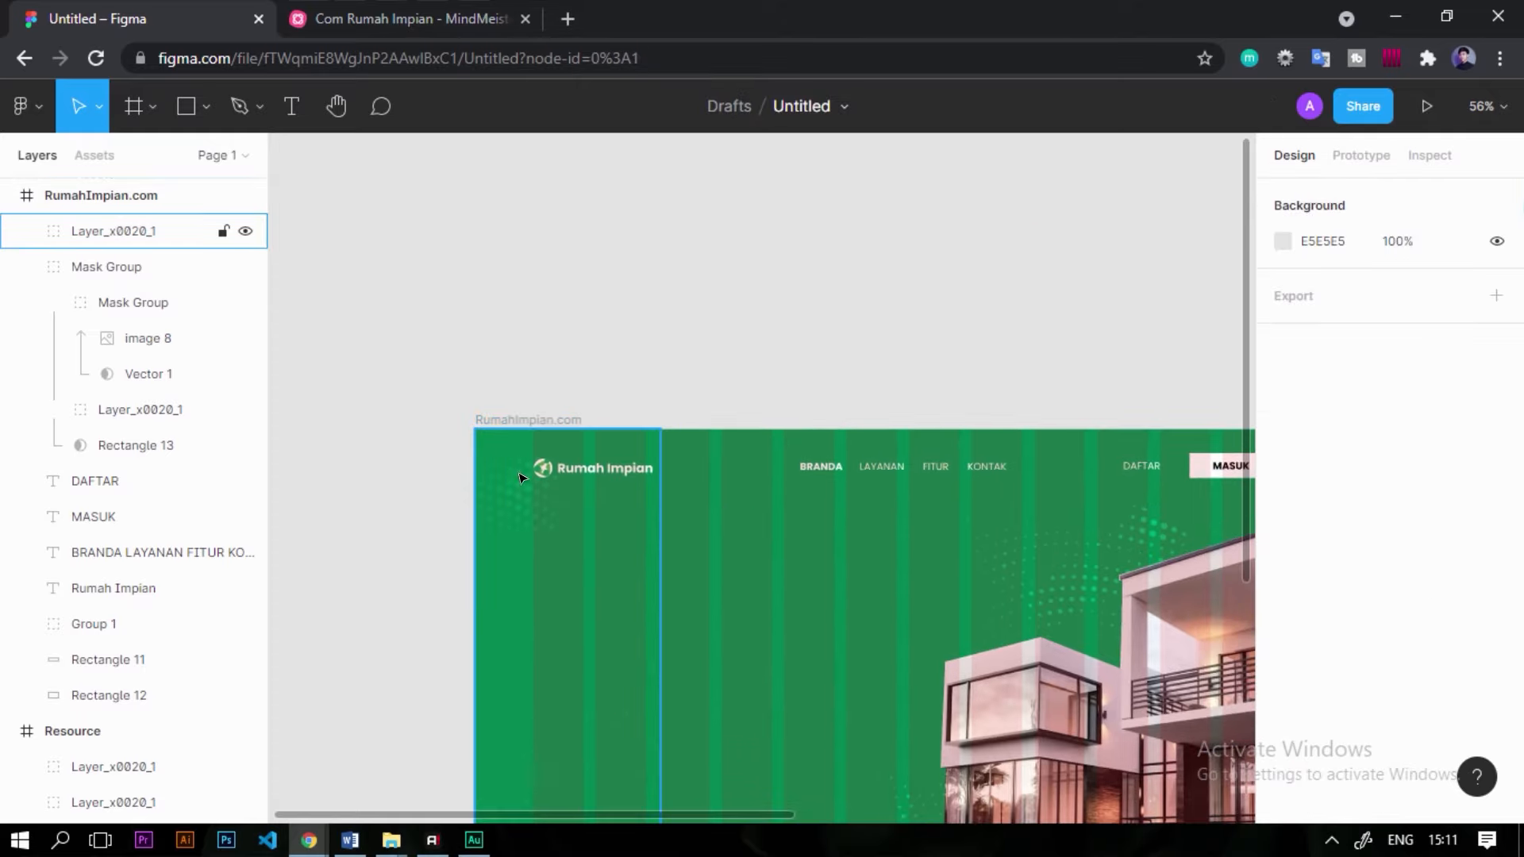
scroll(545, 509, up, 3)
scroll(556, 480, up, 5)
scroll(794, 413, down, 2)
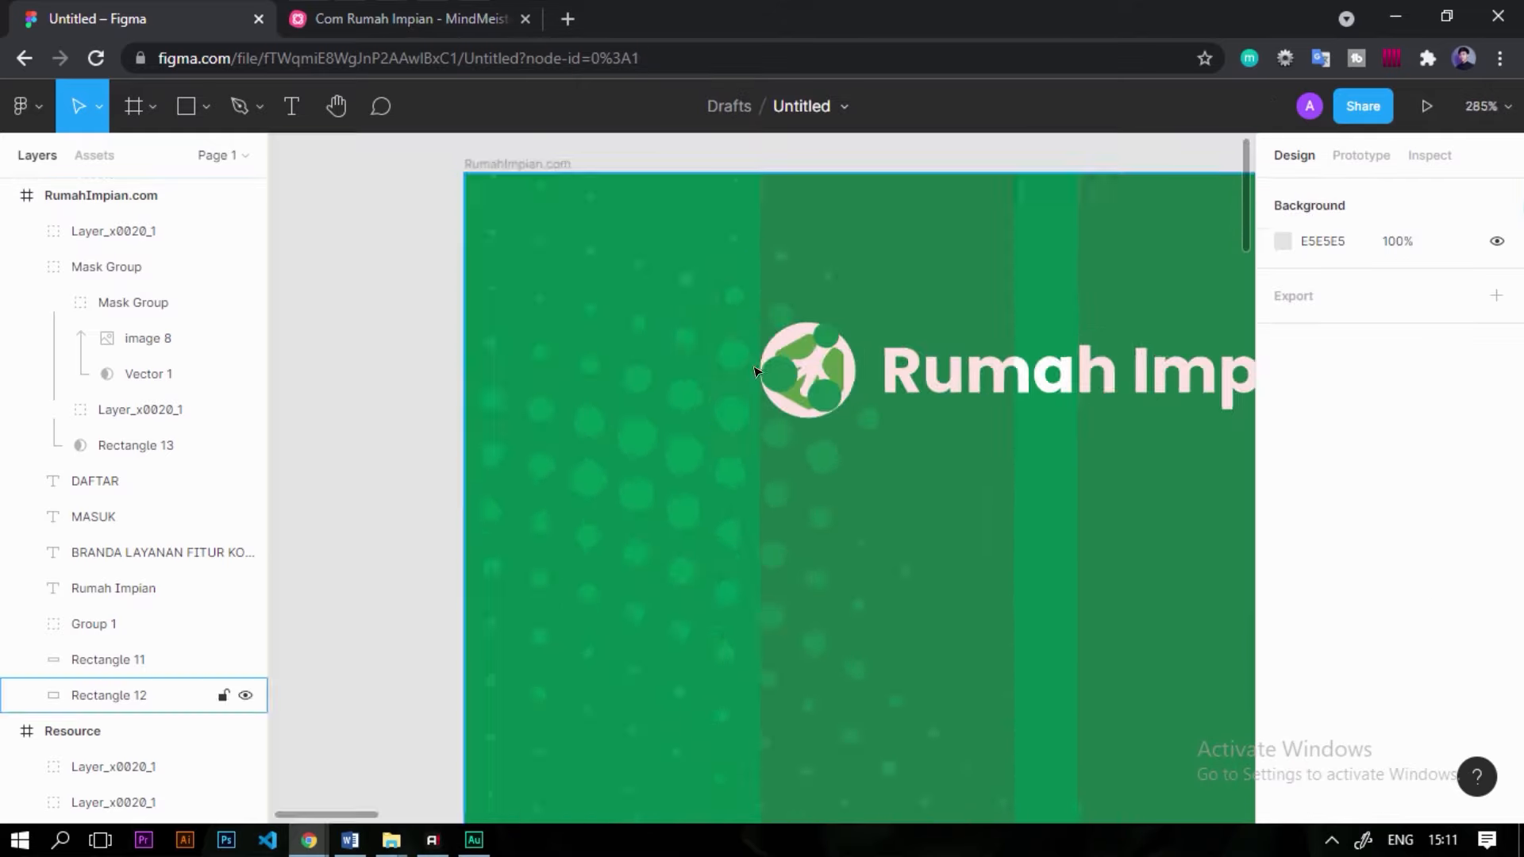
scroll(798, 415, up, 2)
click(570, 485)
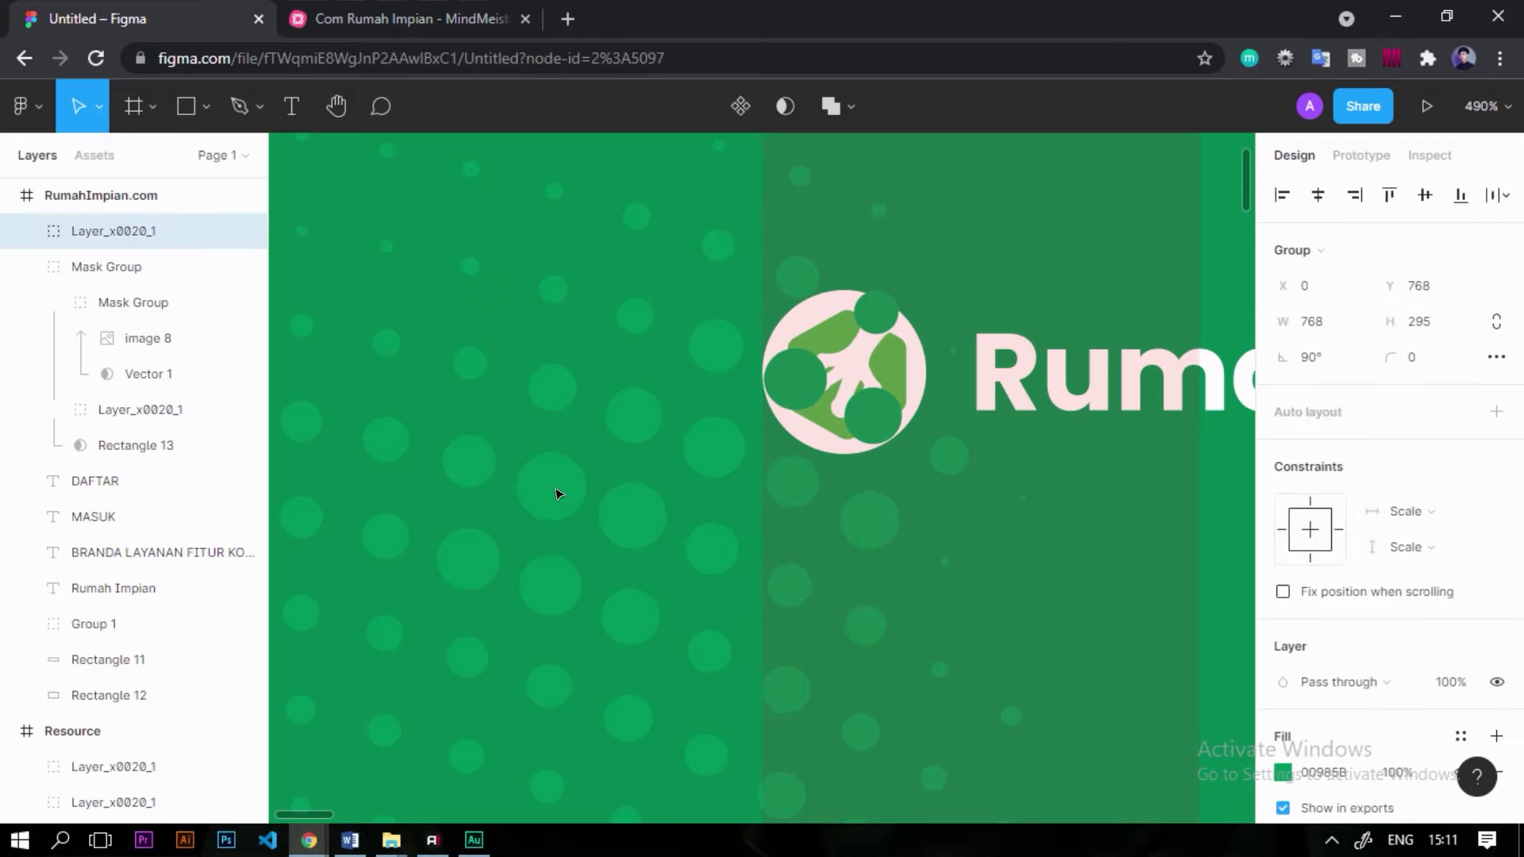
scroll(636, 476, down, 4)
scroll(738, 461, up, 3)
right_click(727, 456)
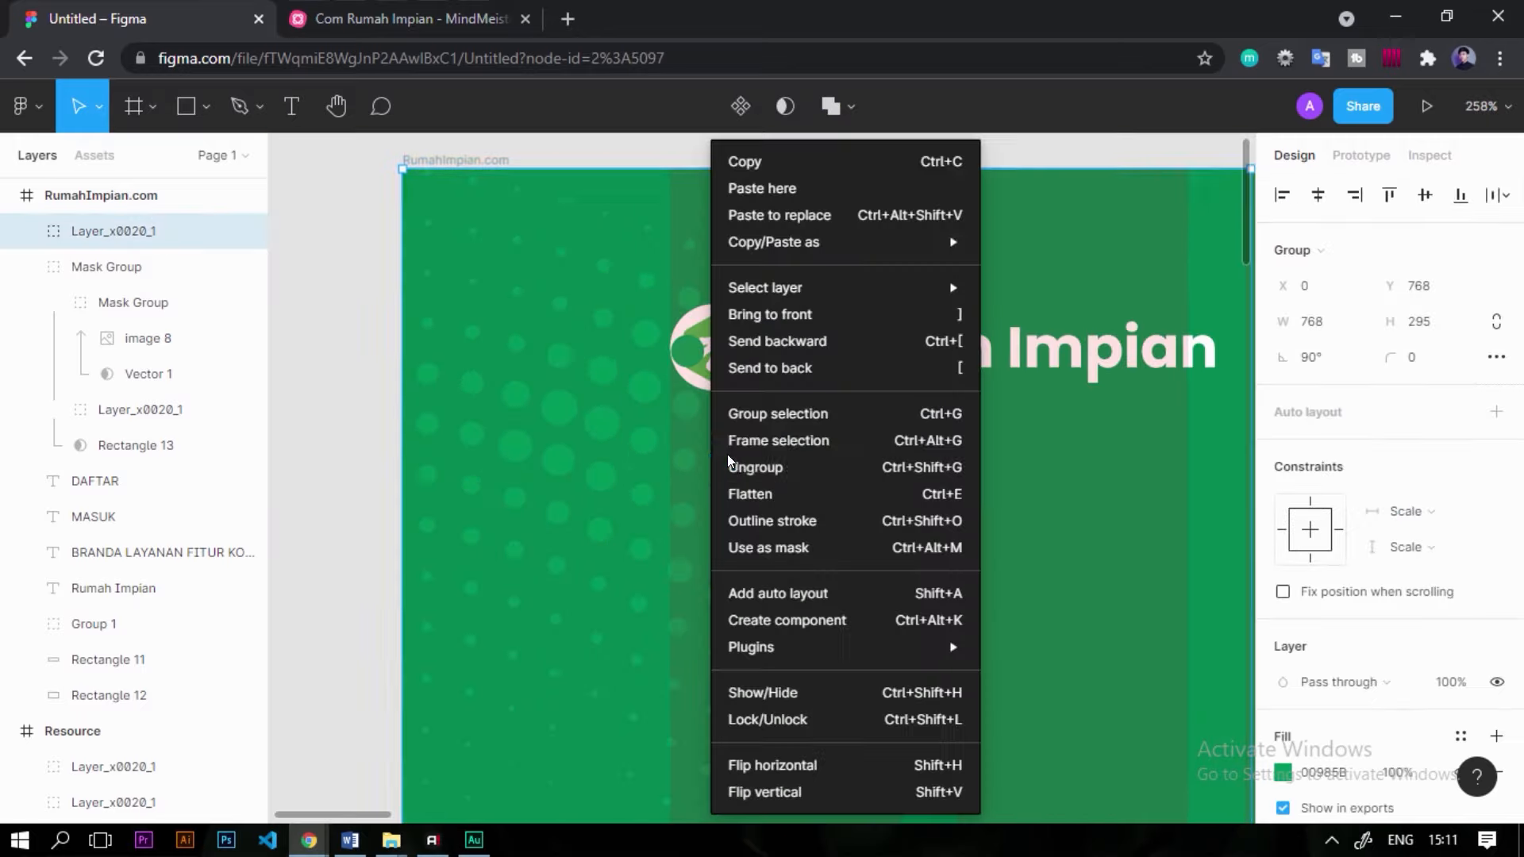
click(794, 272)
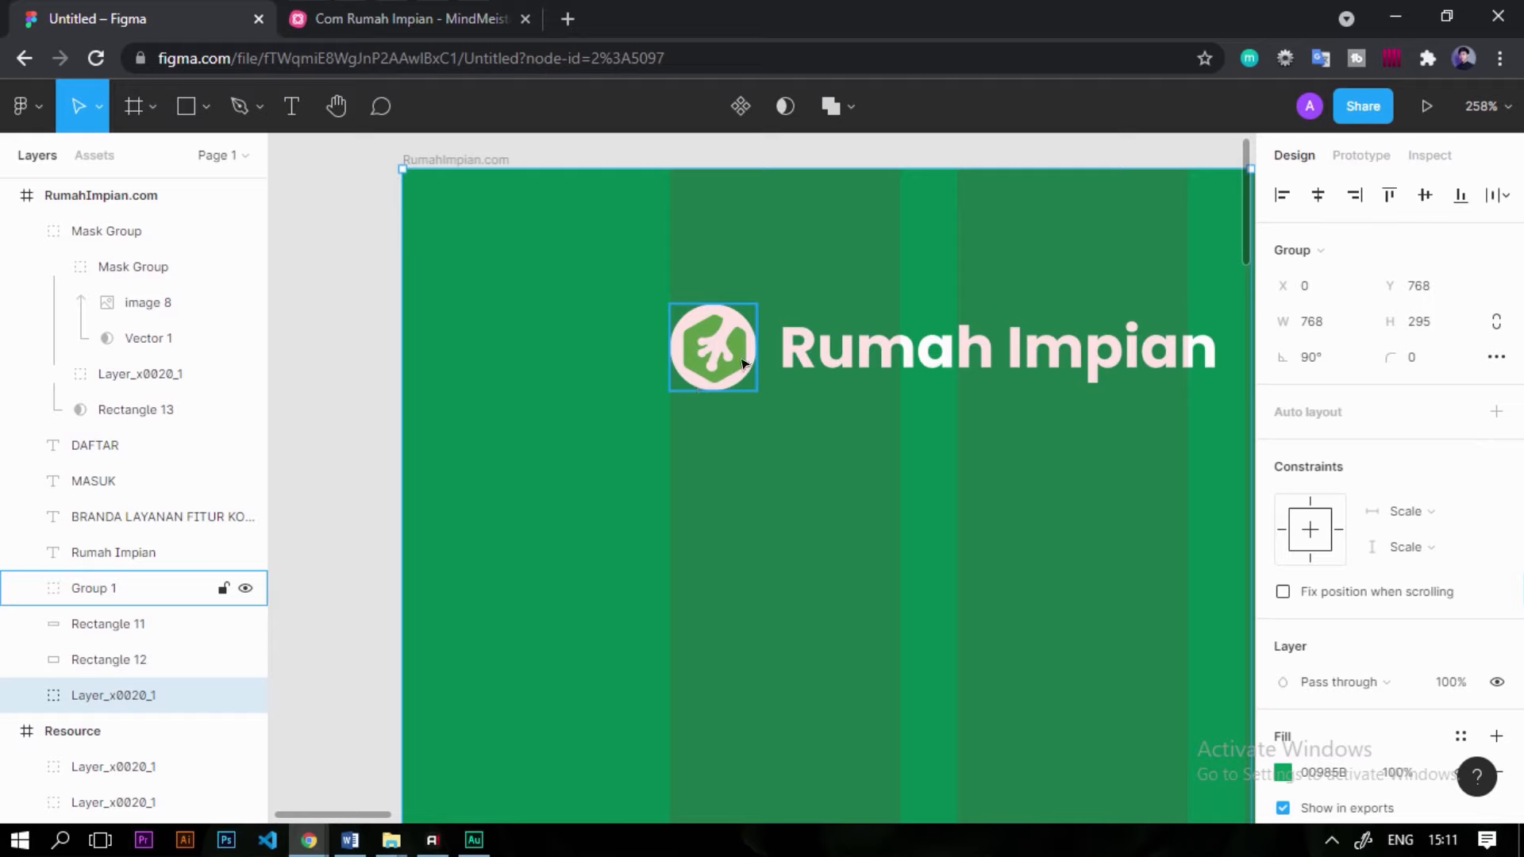
Send the green background rectangle to the back, behind the left dot pattern.
scroll(616, 368, down, 4)
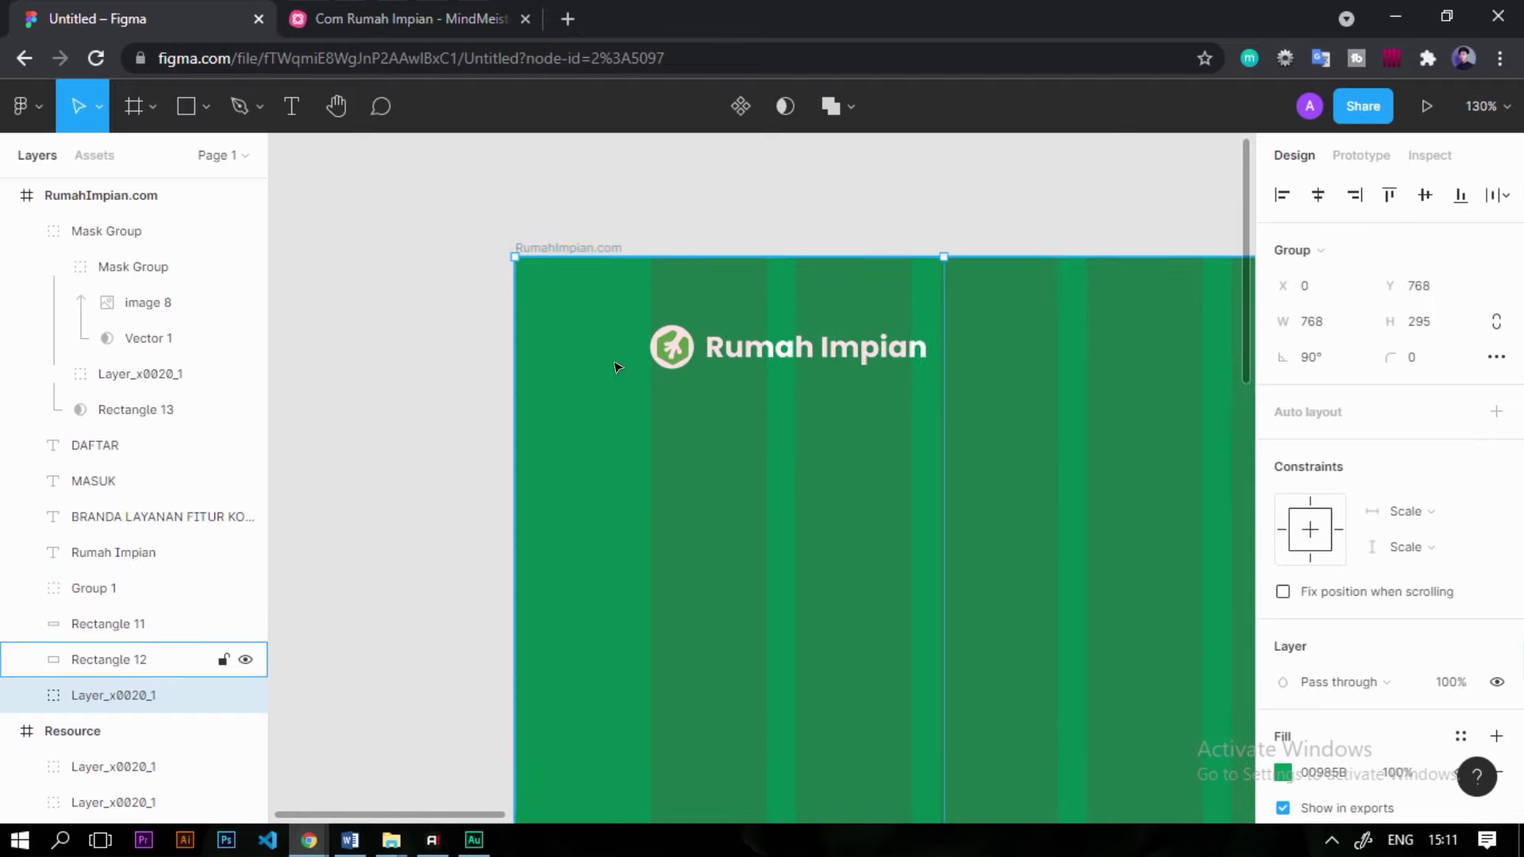
scroll(616, 367, down, 2)
click(903, 443)
right_click(890, 496)
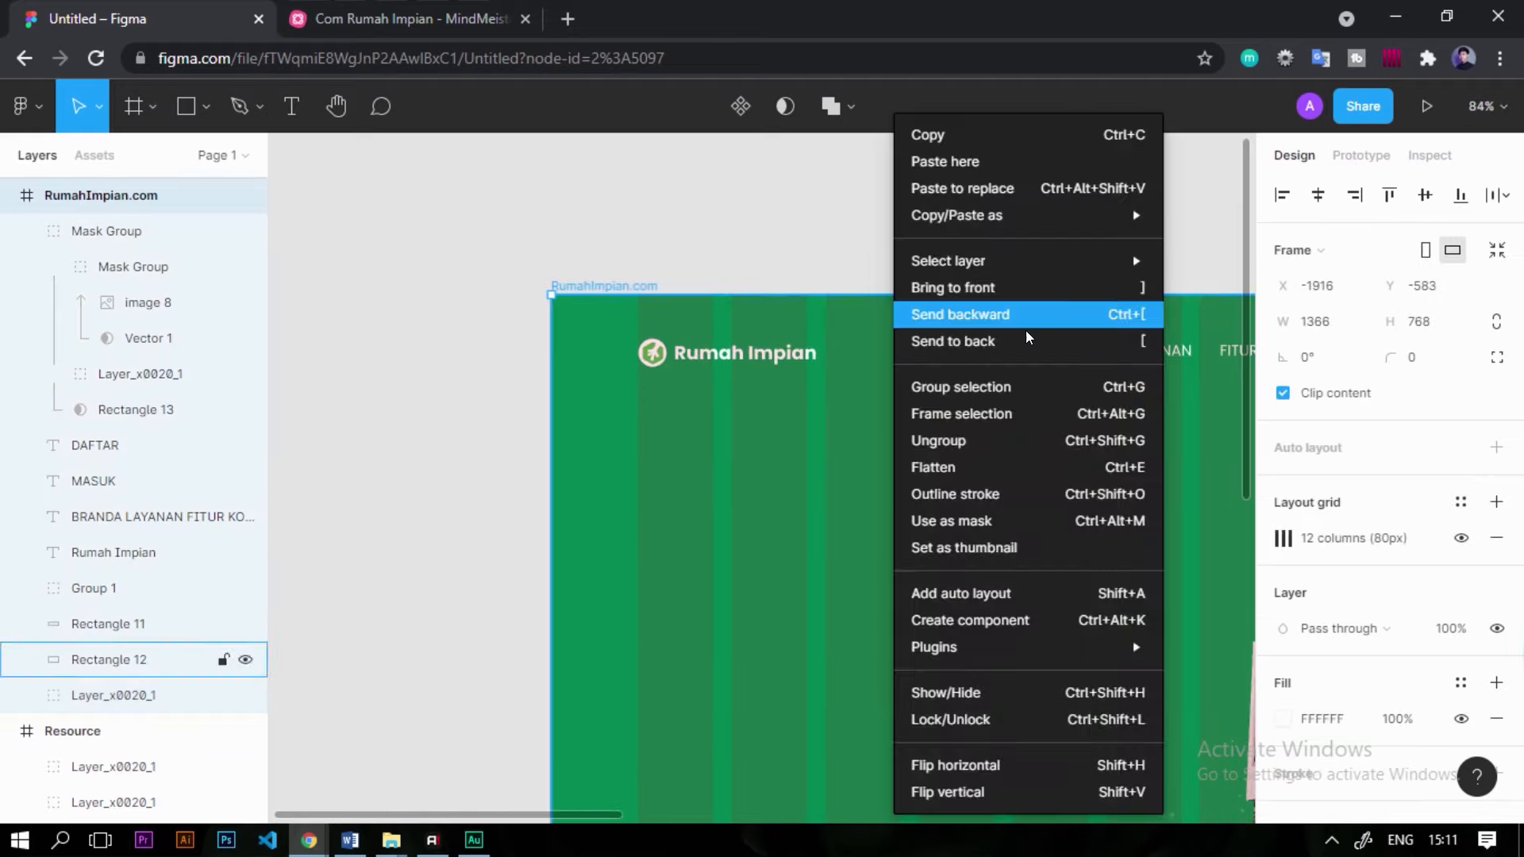
click(1027, 332)
scroll(429, 405, down, 3)
scroll(571, 588, up, 3)
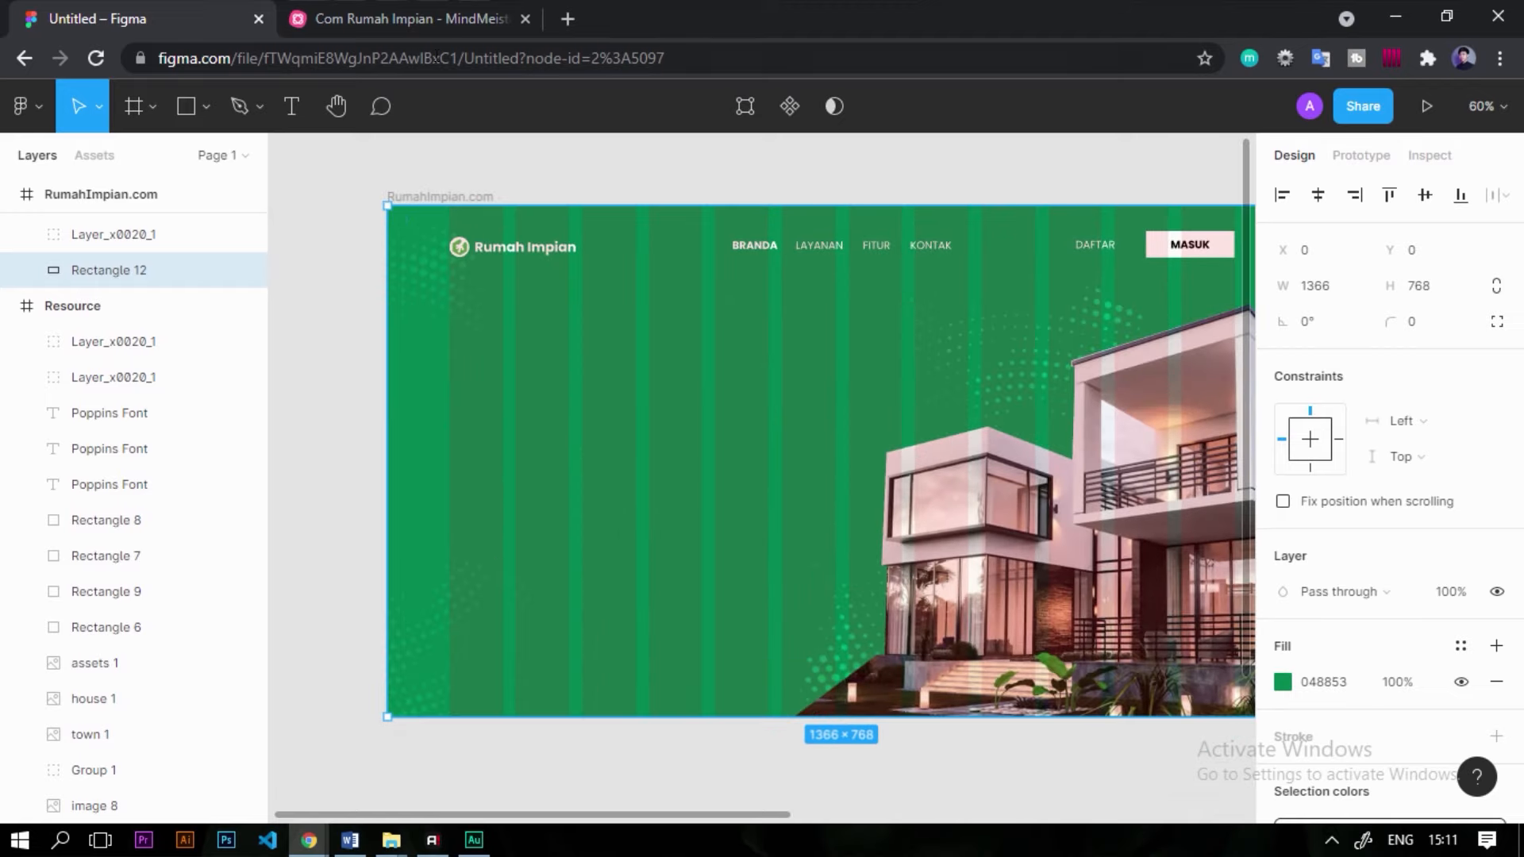
Switch to the MindMeister mind map, check which items the Hero branch calls for, and return to the Figma design.
click(421, 24)
click(809, 344)
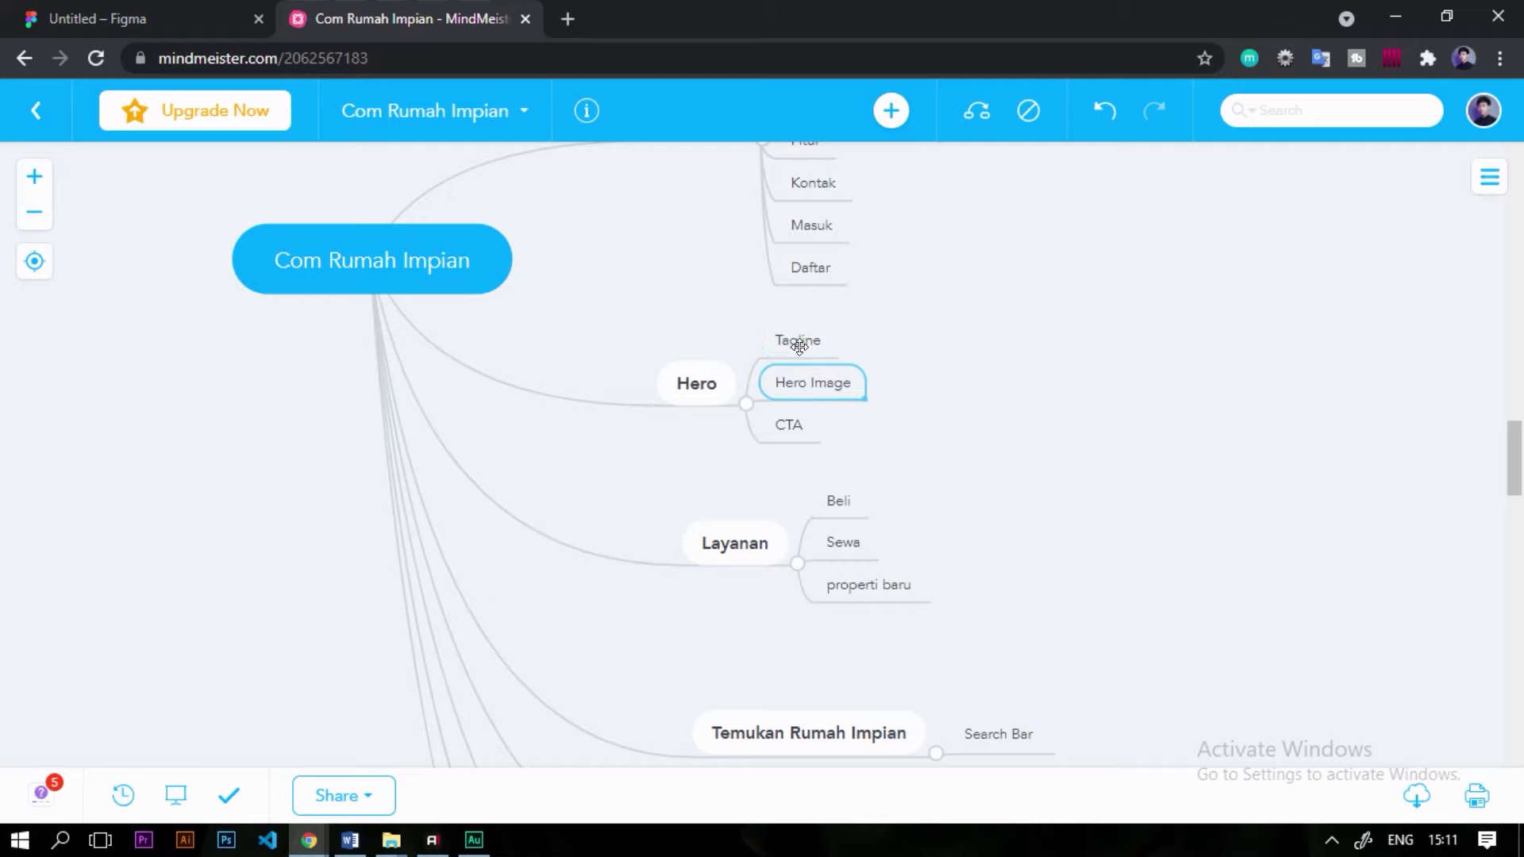
click(796, 339)
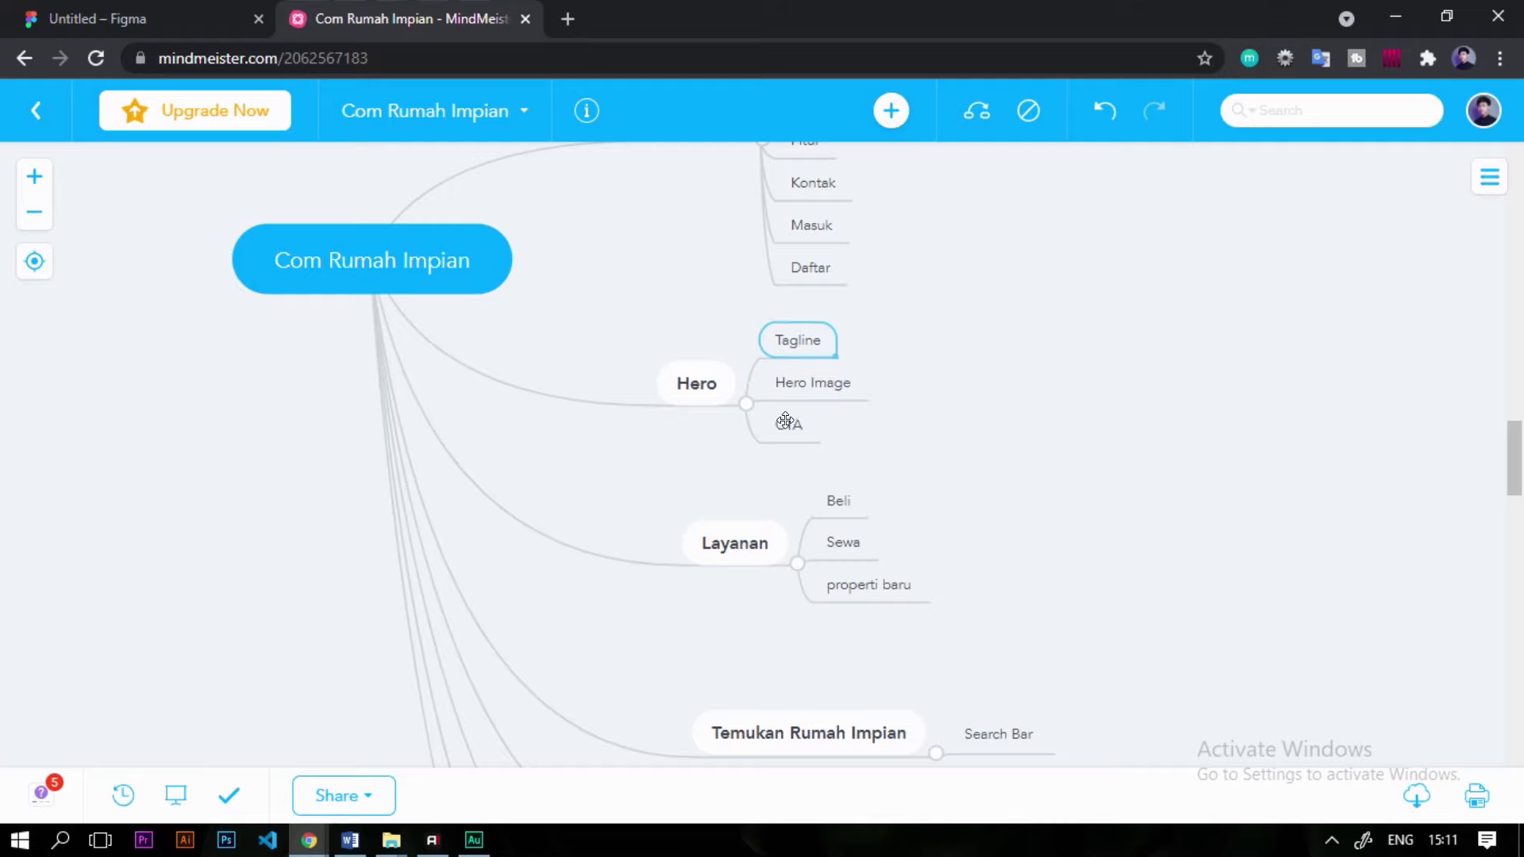
click(171, 14)
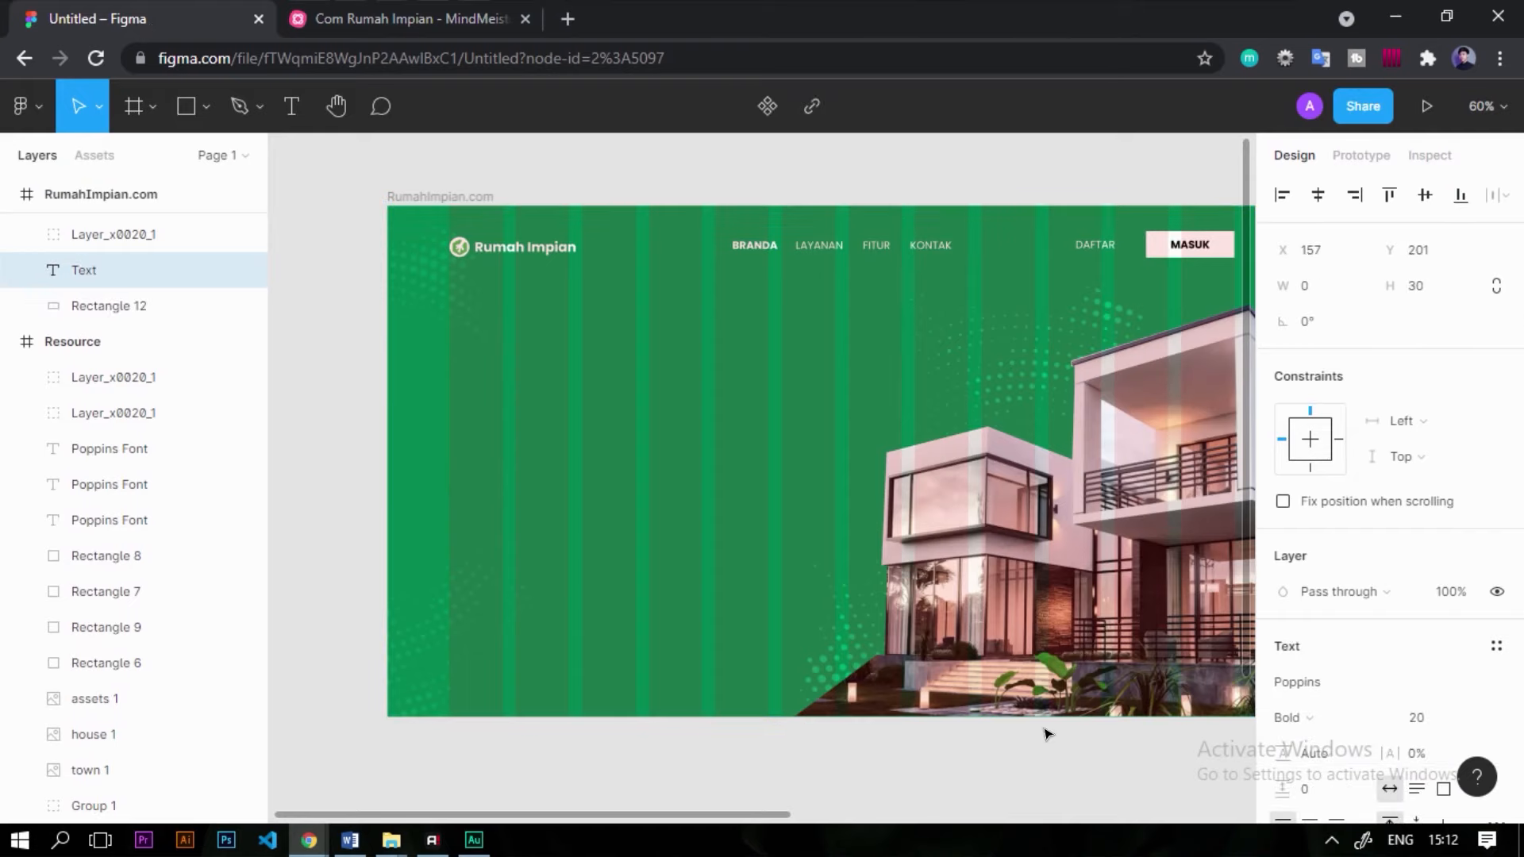
Write the tagline "Membantu Temukan Rumah Impian." on two lines in the hero and set its font size to 52.
text(Membuat)
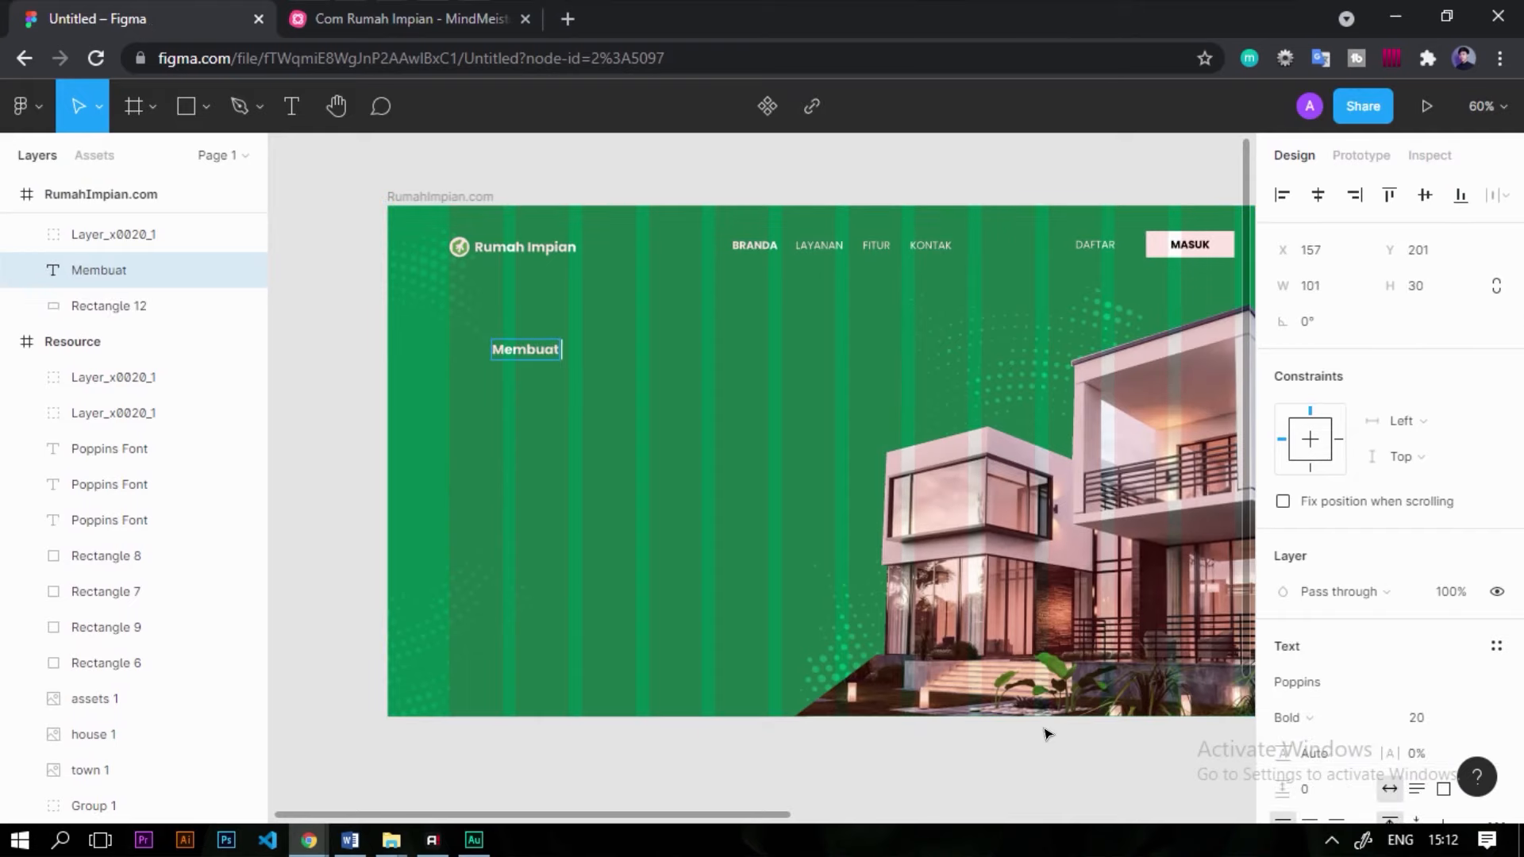
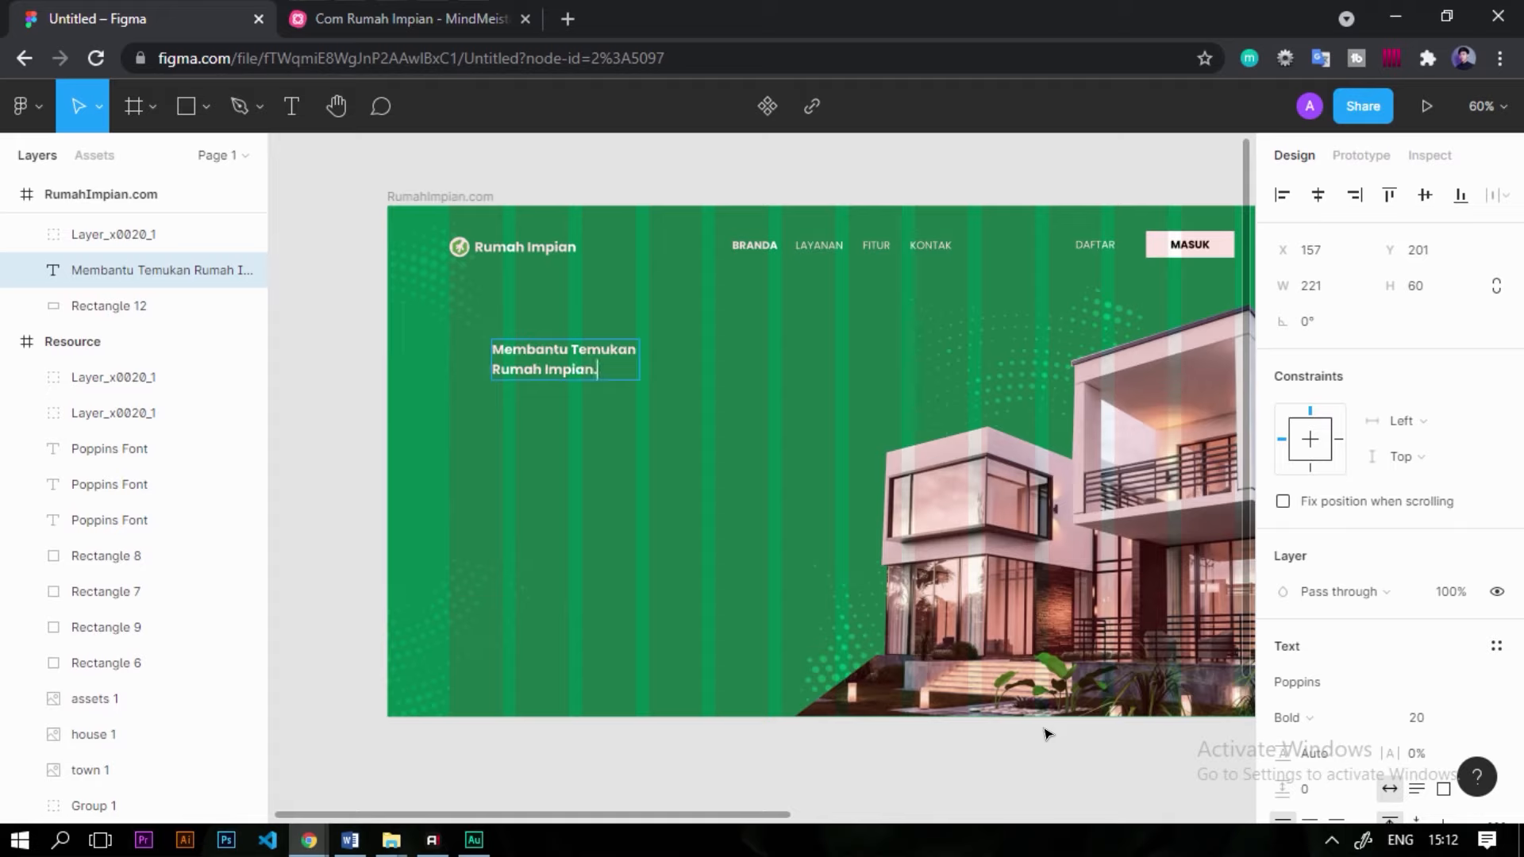
key(ctrl+a)
click(1435, 713)
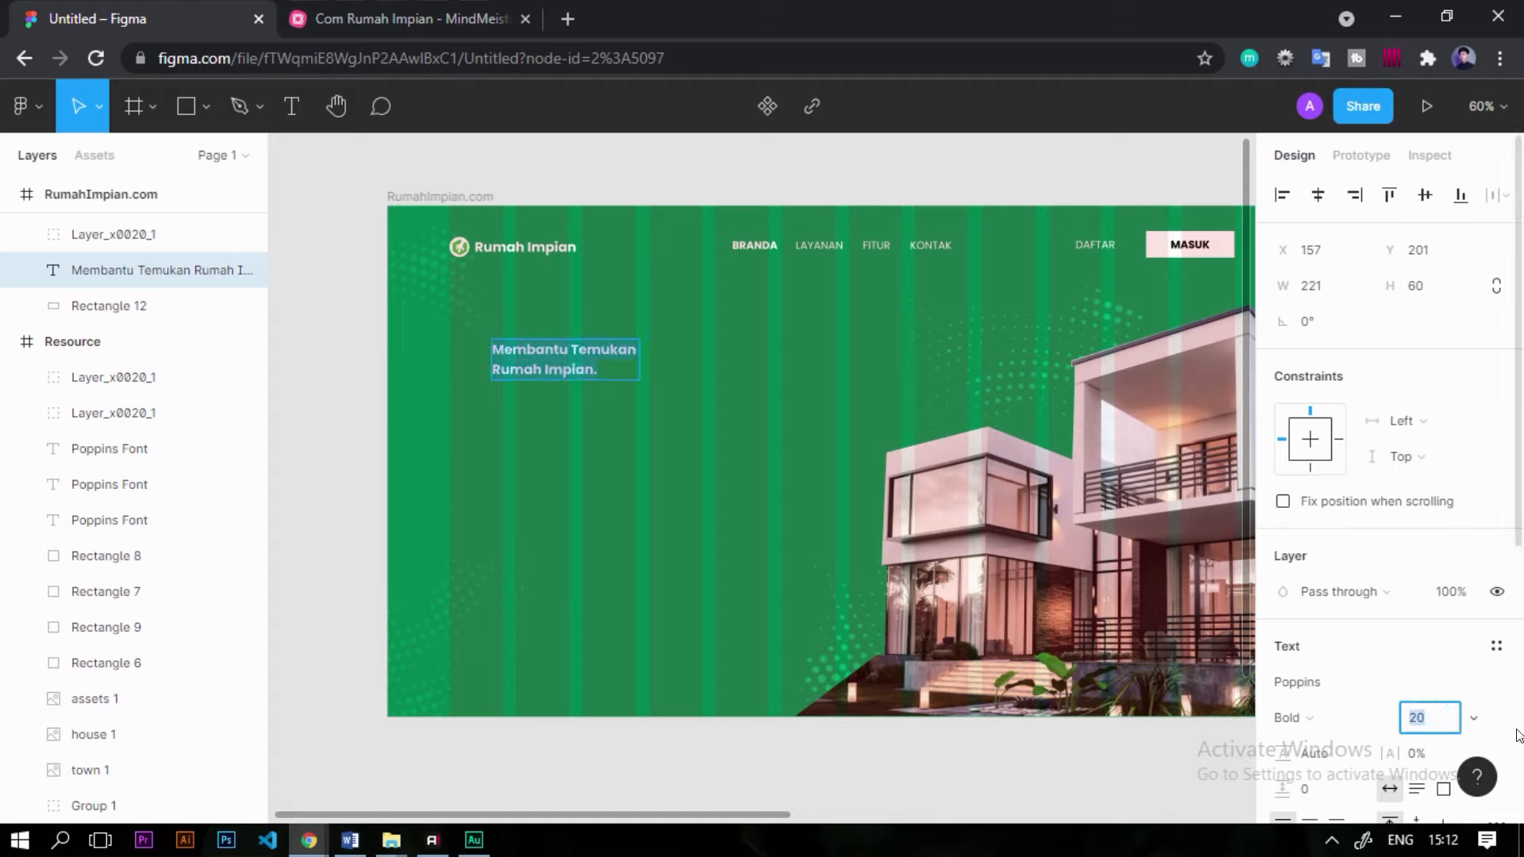
text(70)
key(Return)
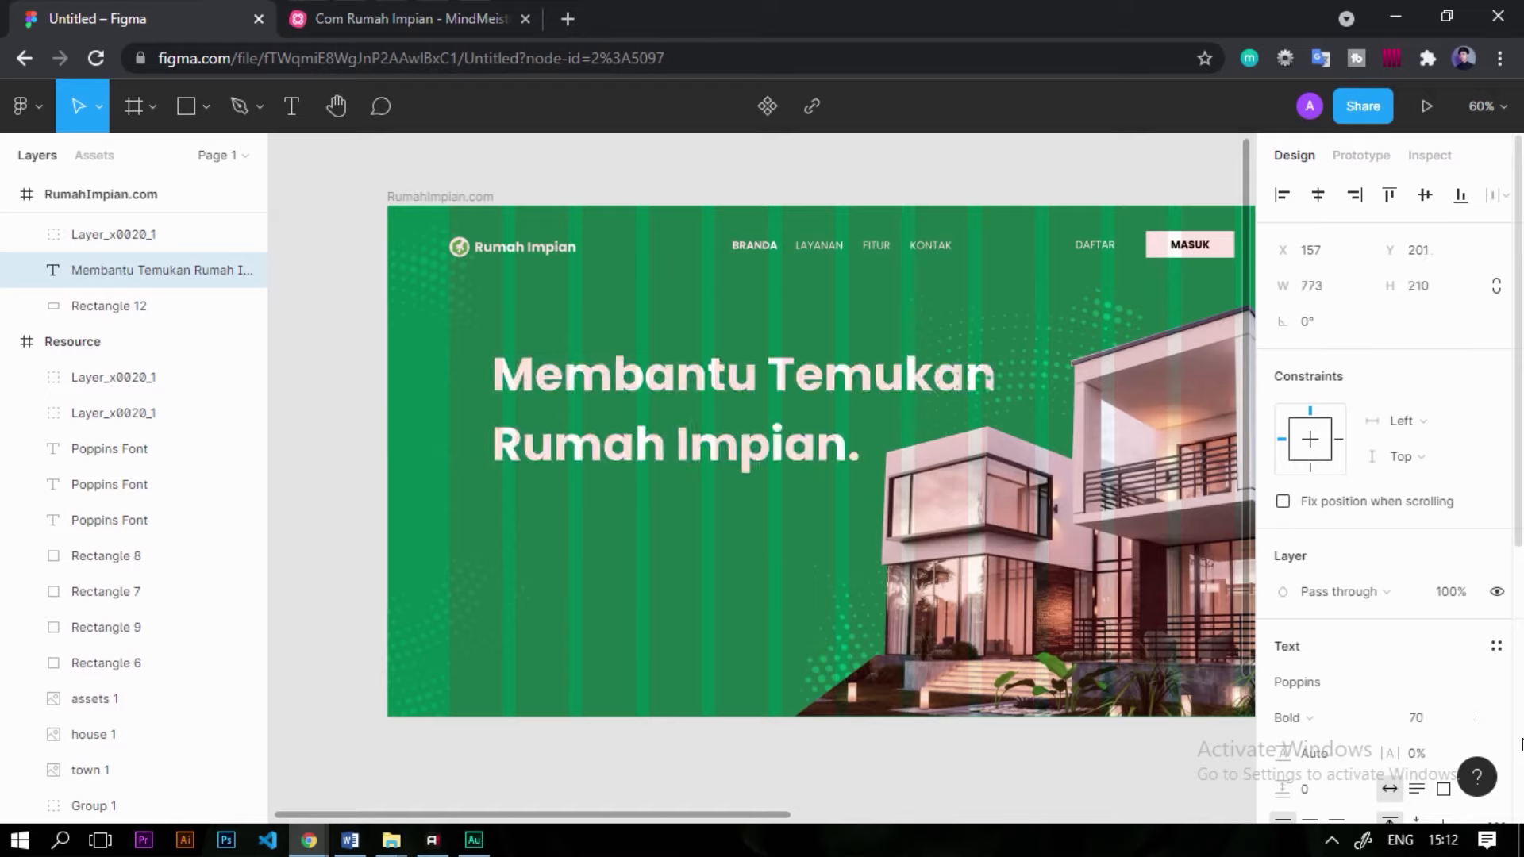
click(1455, 723)
text(5)
text(2)
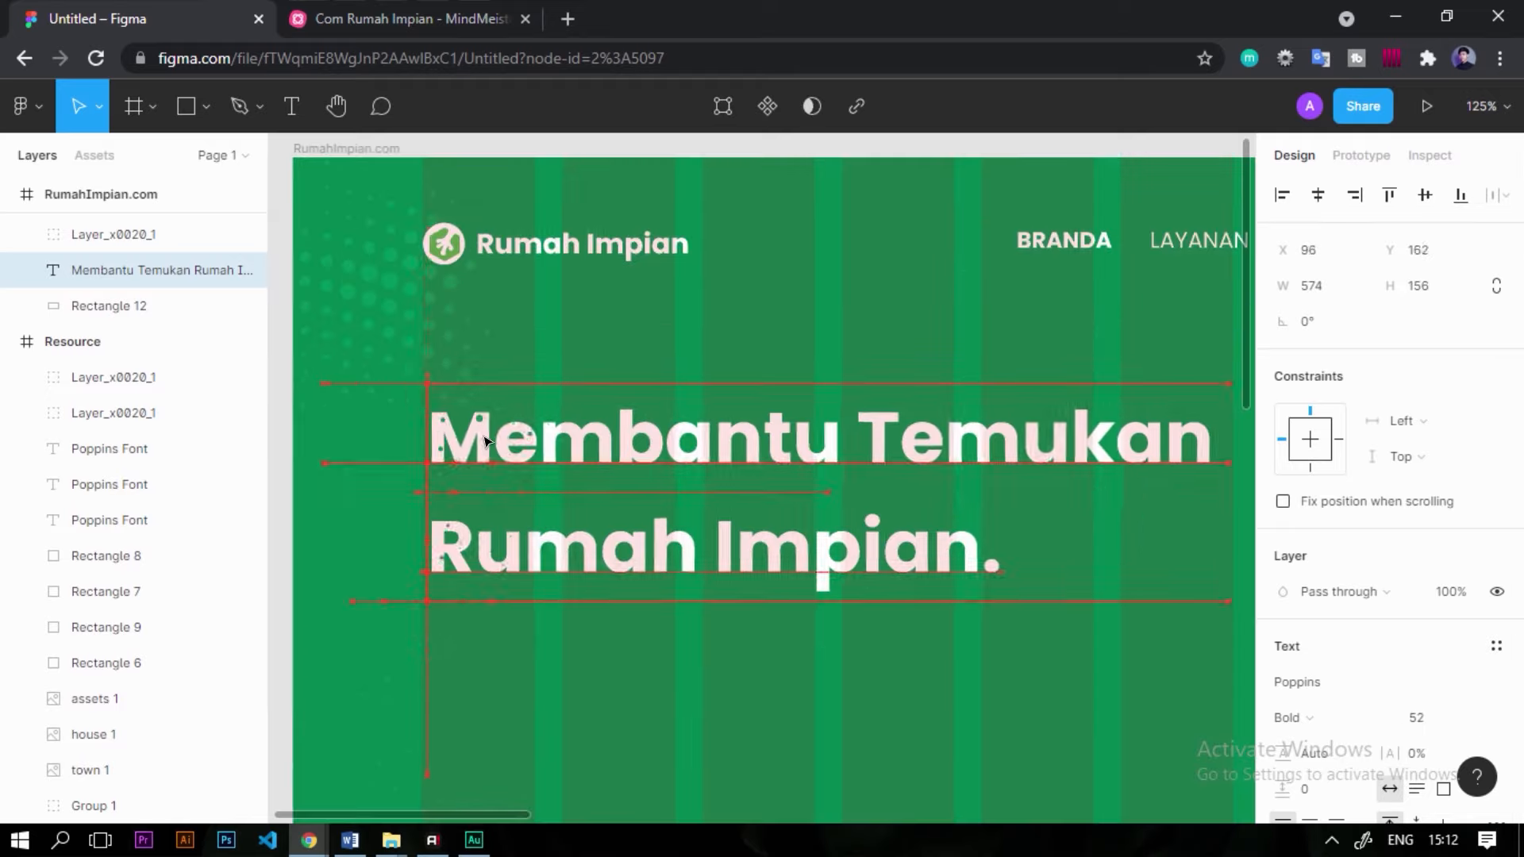
Position the tagline below the logo at X 93, Y 176, lined up with the first grid column.
drag(483, 442, 486, 449)
scroll(459, 587, up, 3)
scroll(459, 587, up, 5)
drag(405, 627, 419, 527)
scroll(500, 303, down, 5)
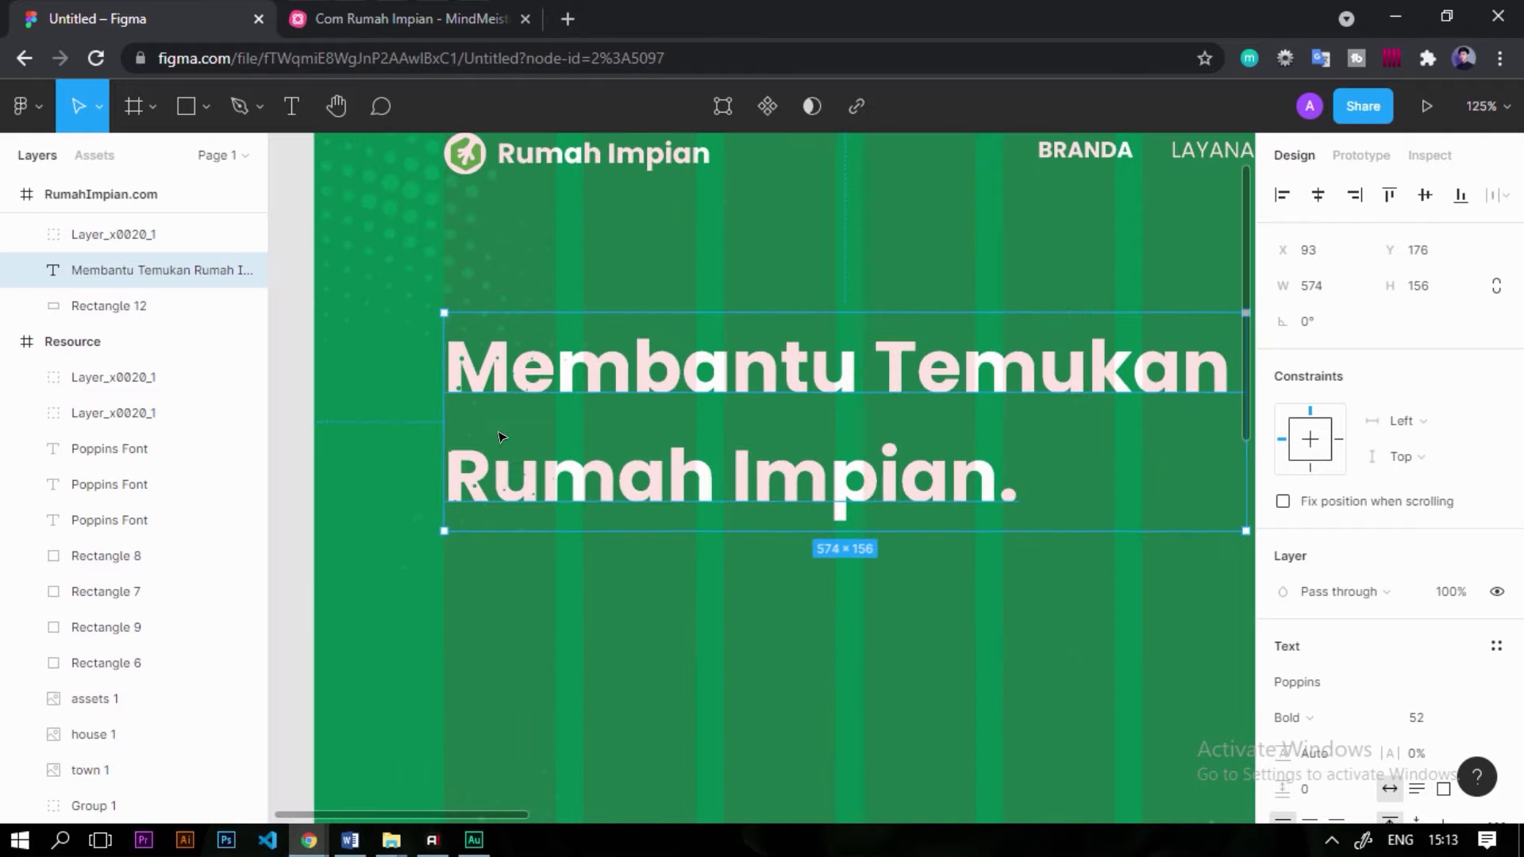
scroll(527, 300, up, 2)
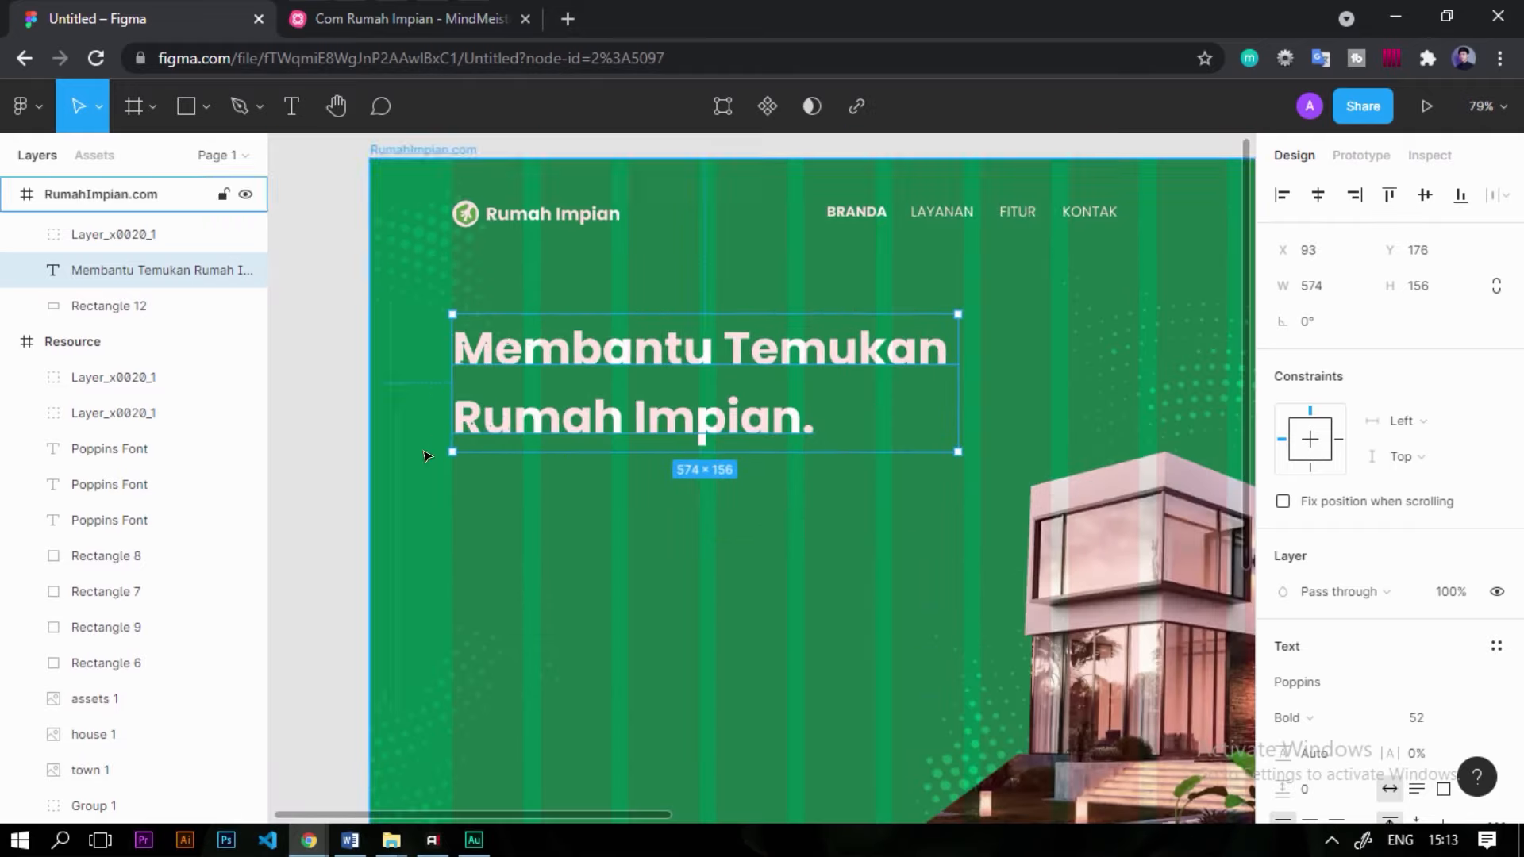
click(320, 462)
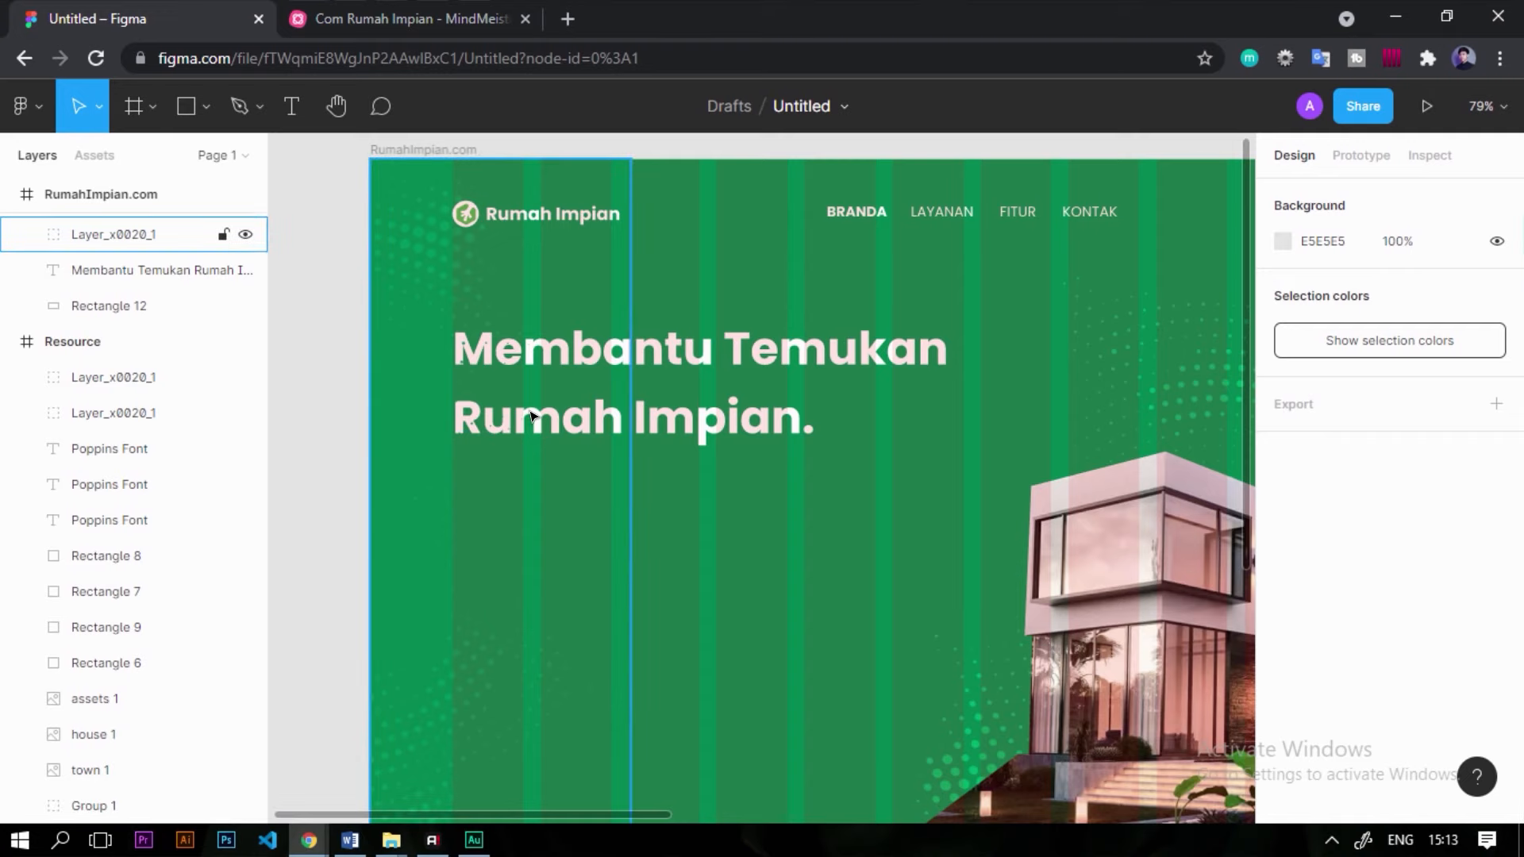
Add a size 16 text below the tagline starting "Rumah Impian hadir untuk temukan rumah", with only "Rumah Impian" in bold.
key(t)
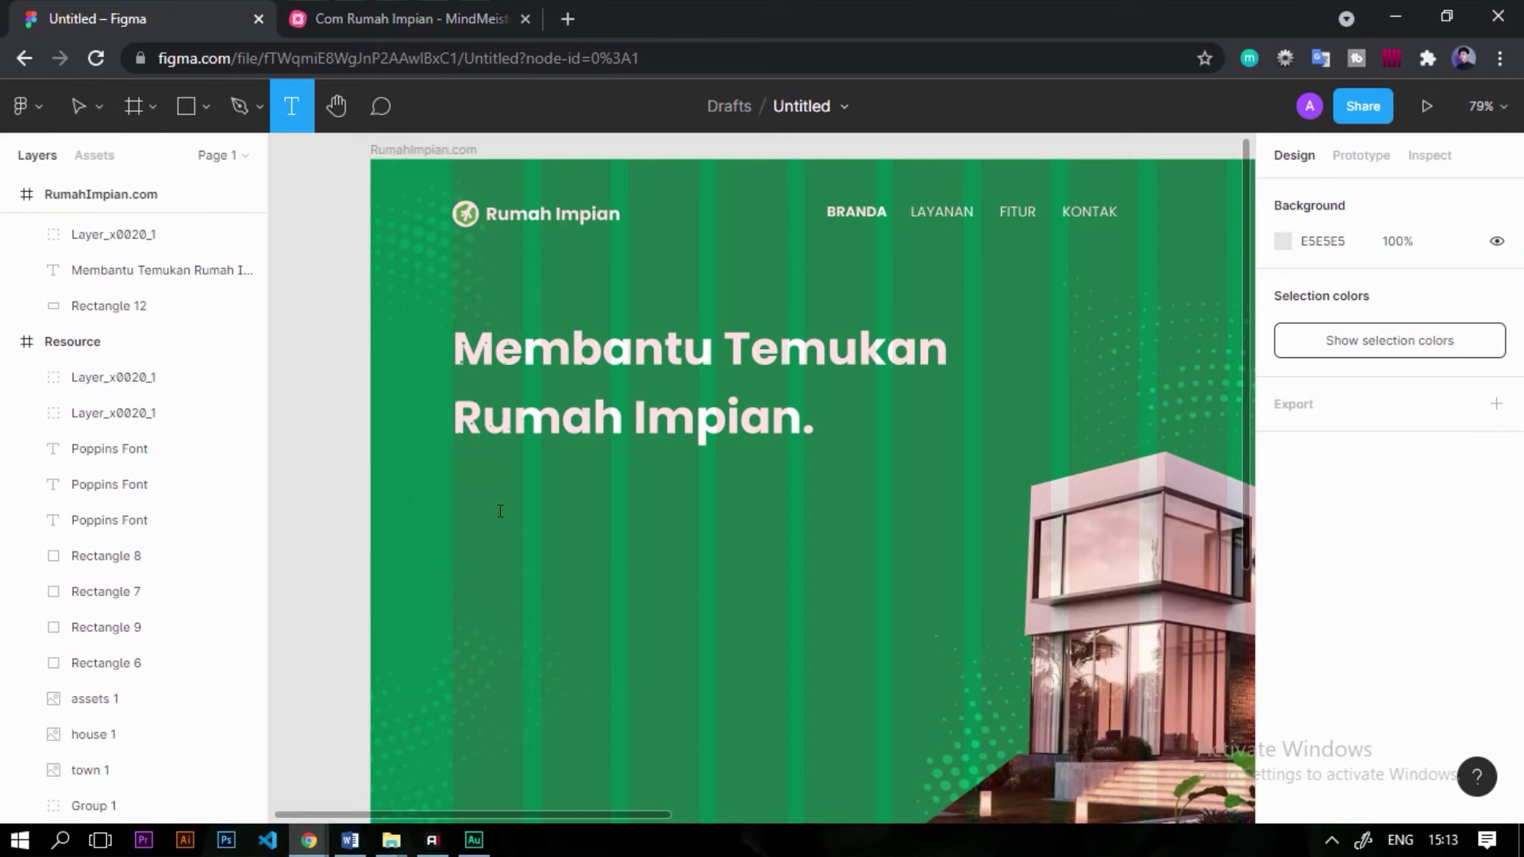
click(500, 510)
text(as)
key(Escape)
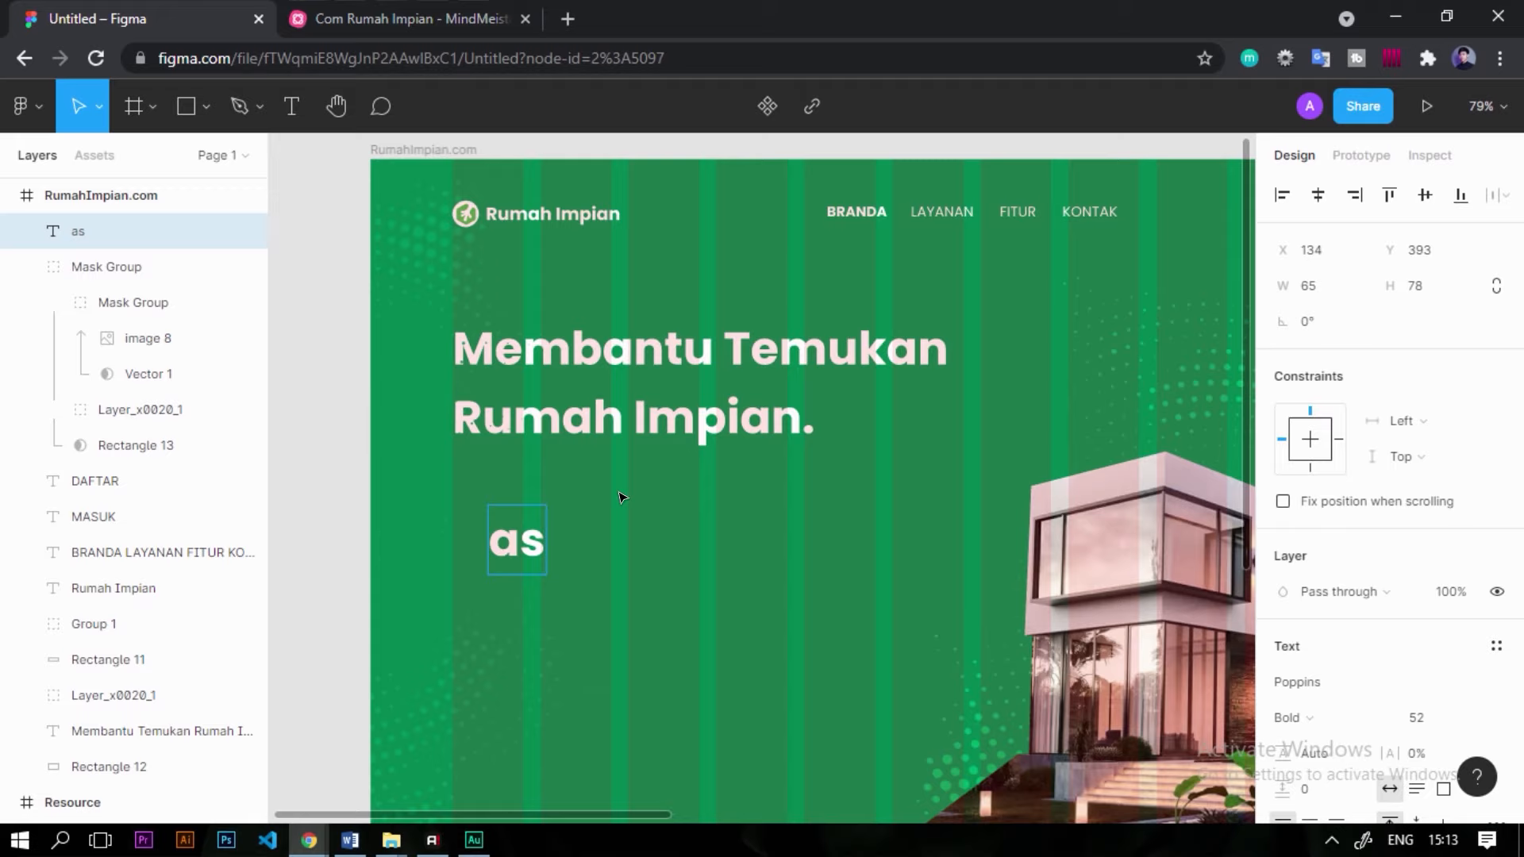
text(UMAH)
key(ctrl+a)
text(Rumah Impai)
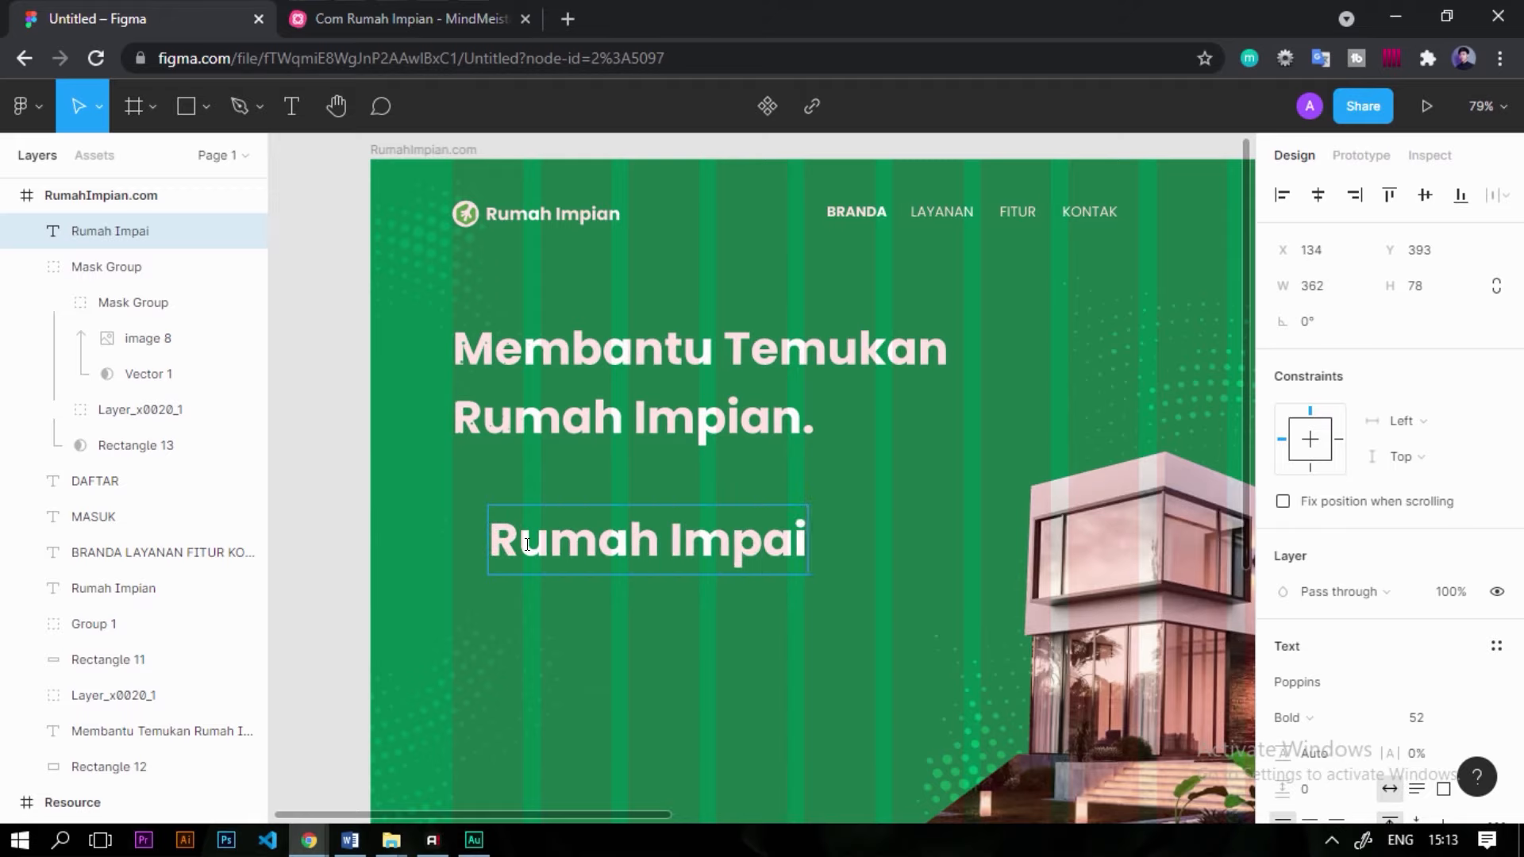
key(BackSpace)
key(BackSpace)
text(ian har)
key(BackSpace)
text(dir untu)
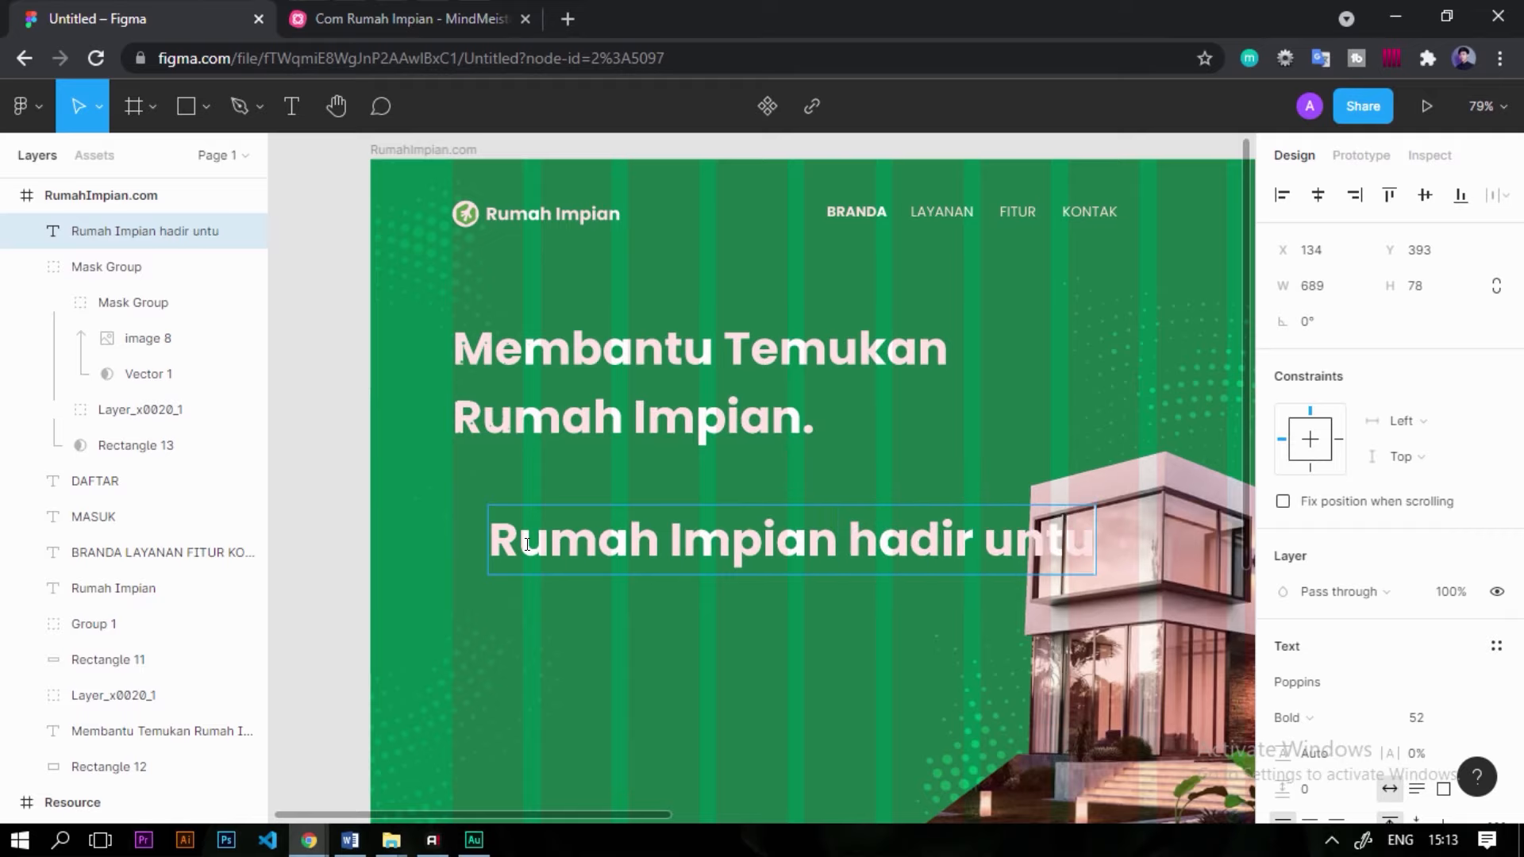
text(k temu)
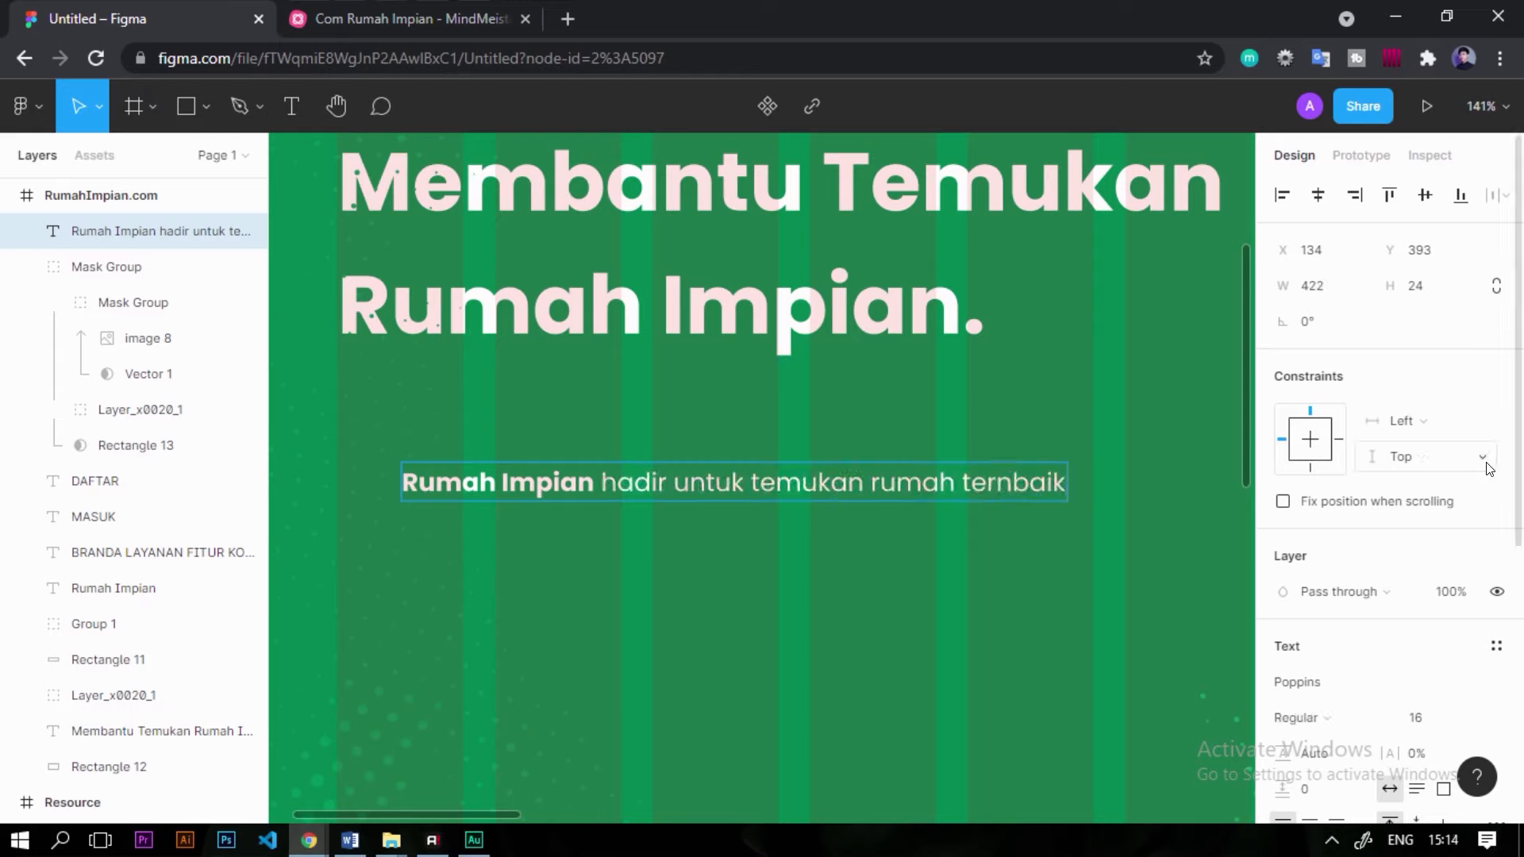
Complete the description with "terbaik untukmu, untuk di jual ataupun di sewa dengan sumber terpercaya." on three lines, and place it at X 97, Y 338.
text(untukmu, untuk di jual ataupun di sewa dengan sumb)
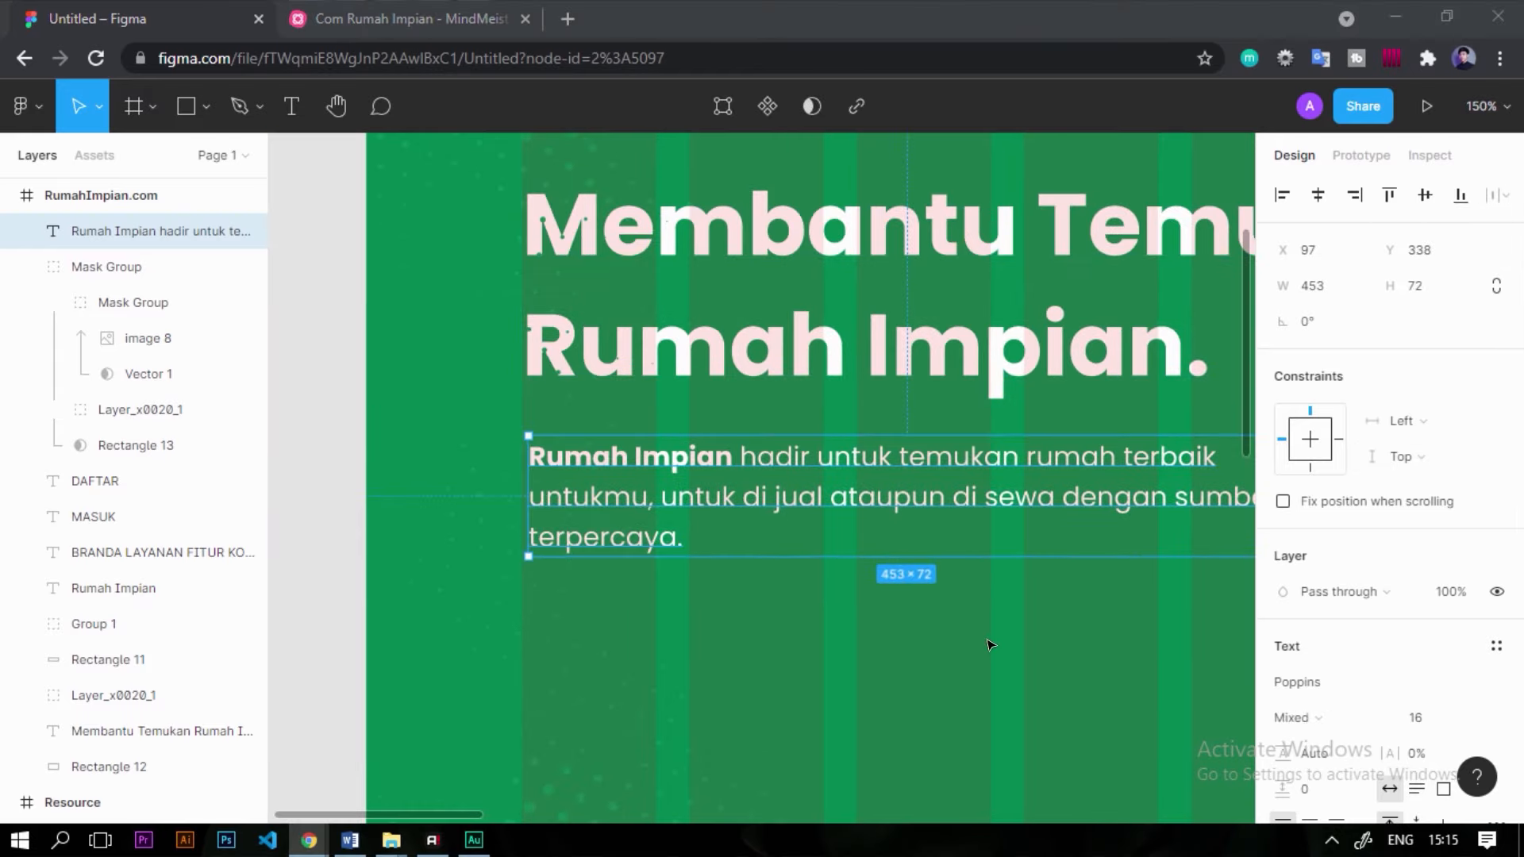
scroll(755, 585, down, 10)
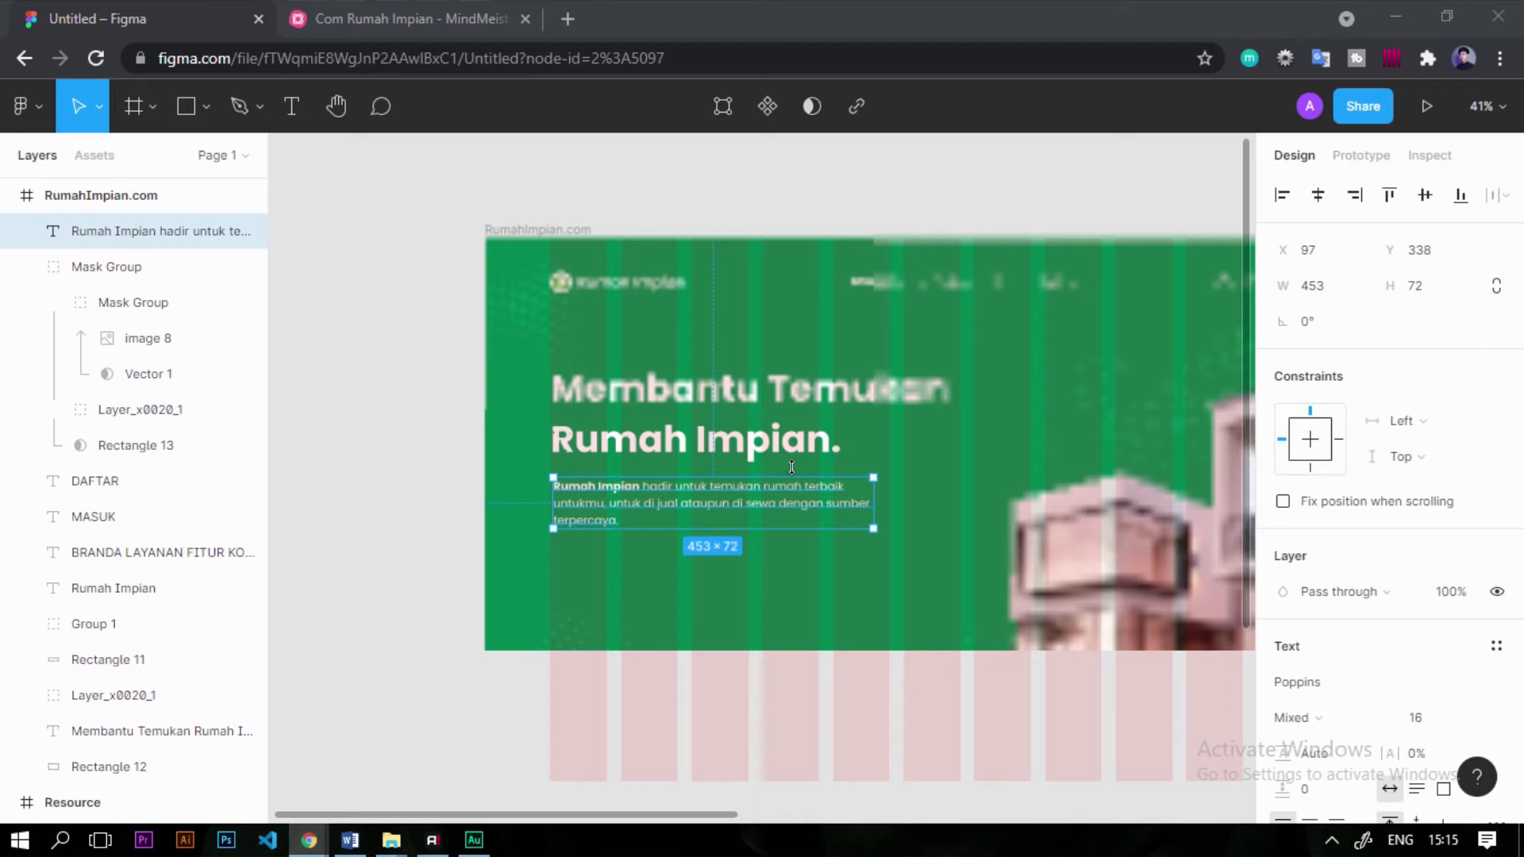
key(Escape)
scroll(604, 550, up, 3)
scroll(604, 549, up, 2)
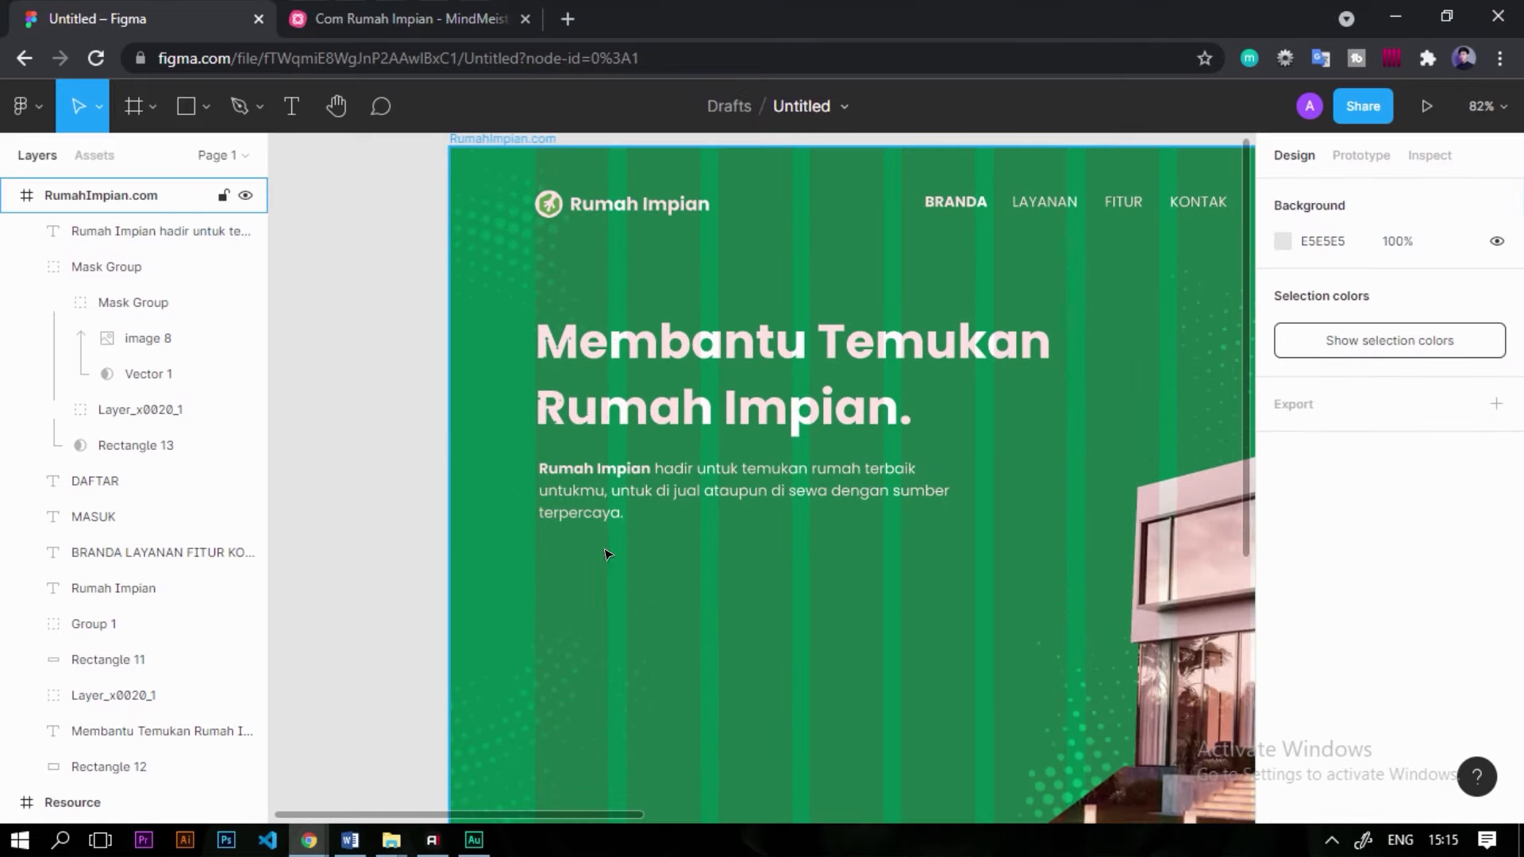
Draw a button rectangle below the description at the first grid column and set its size to 237 by 70.
click(184, 108)
mouse_move(535, 564)
mouse_down()
mouse_move(700, 646)
mouse_move(736, 622)
mouse_up()
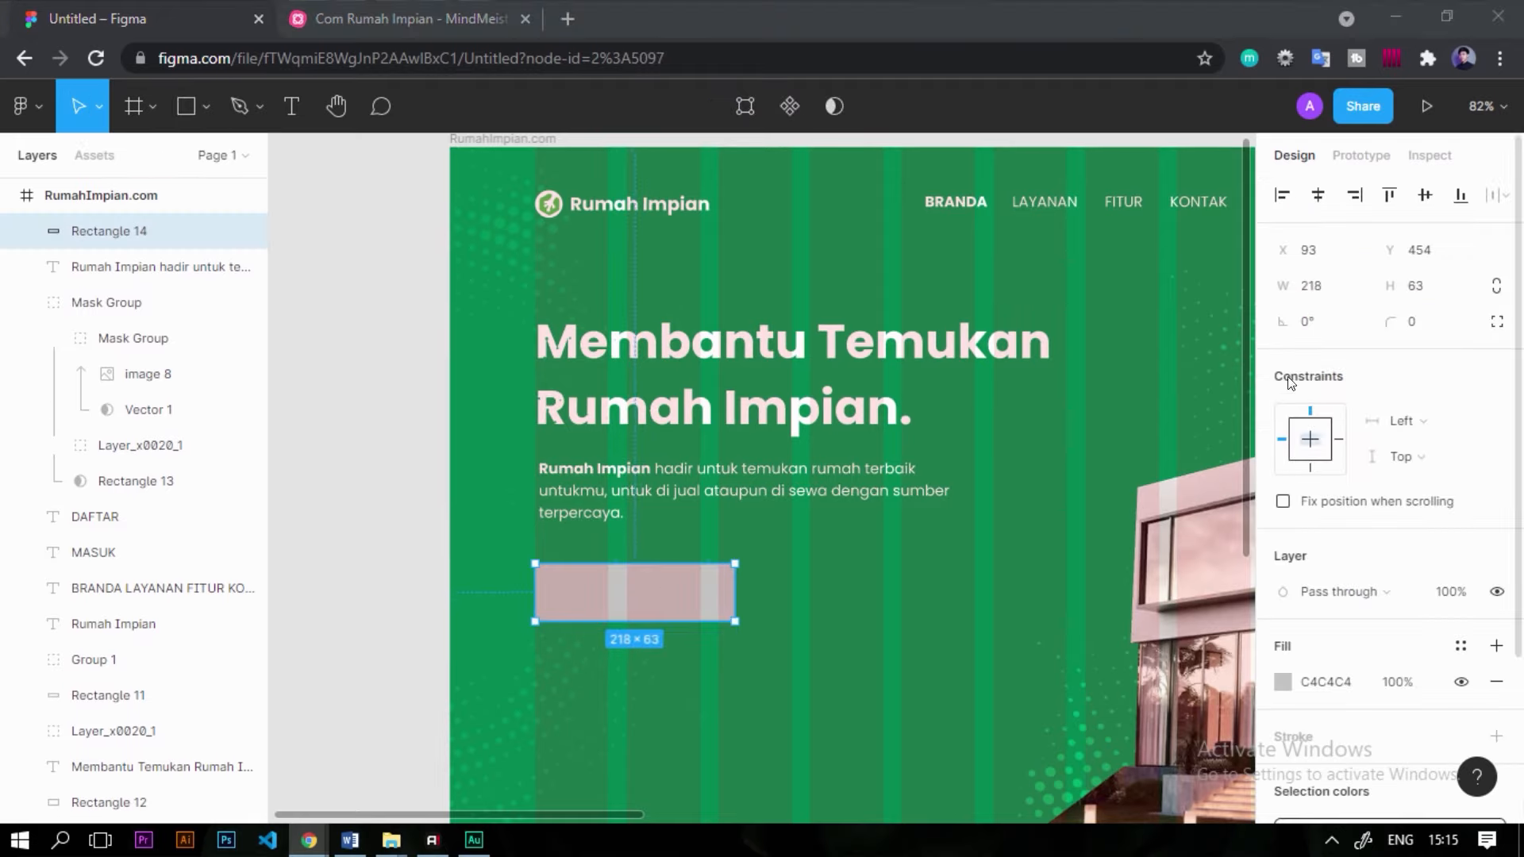
click(1331, 294)
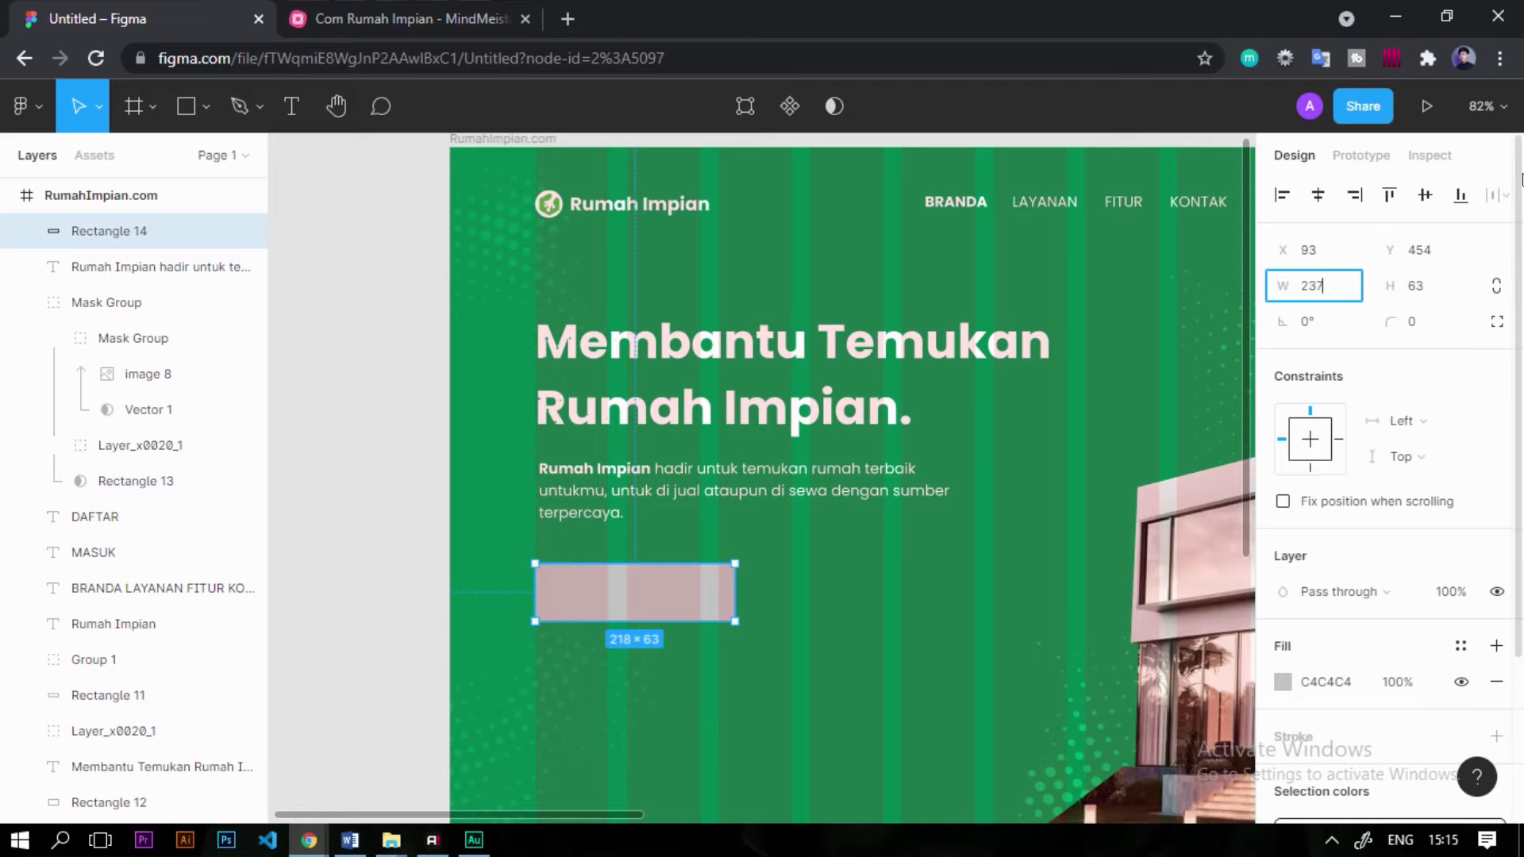
key(Tab)
text(70)
key(Return)
scroll(583, 587, up, 6)
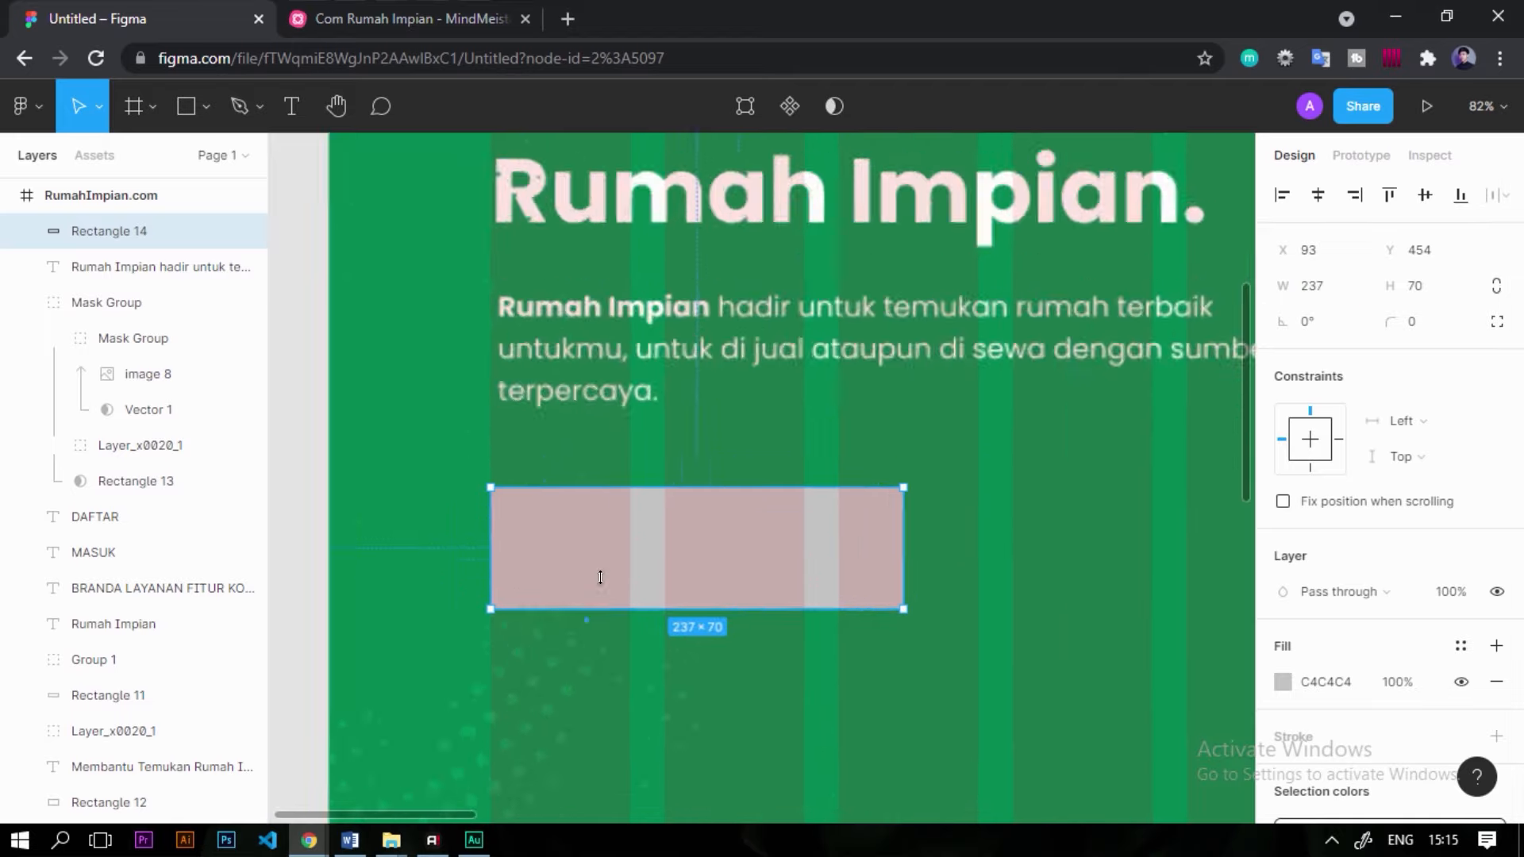
Move the button rectangle up slightly to Y 448, keeping its left edge at X 93.
mouse_move(578, 571)
mouse_down()
mouse_move(564, 548)
mouse_move(570, 560)
mouse_up()
scroll(477, 486, down, 5)
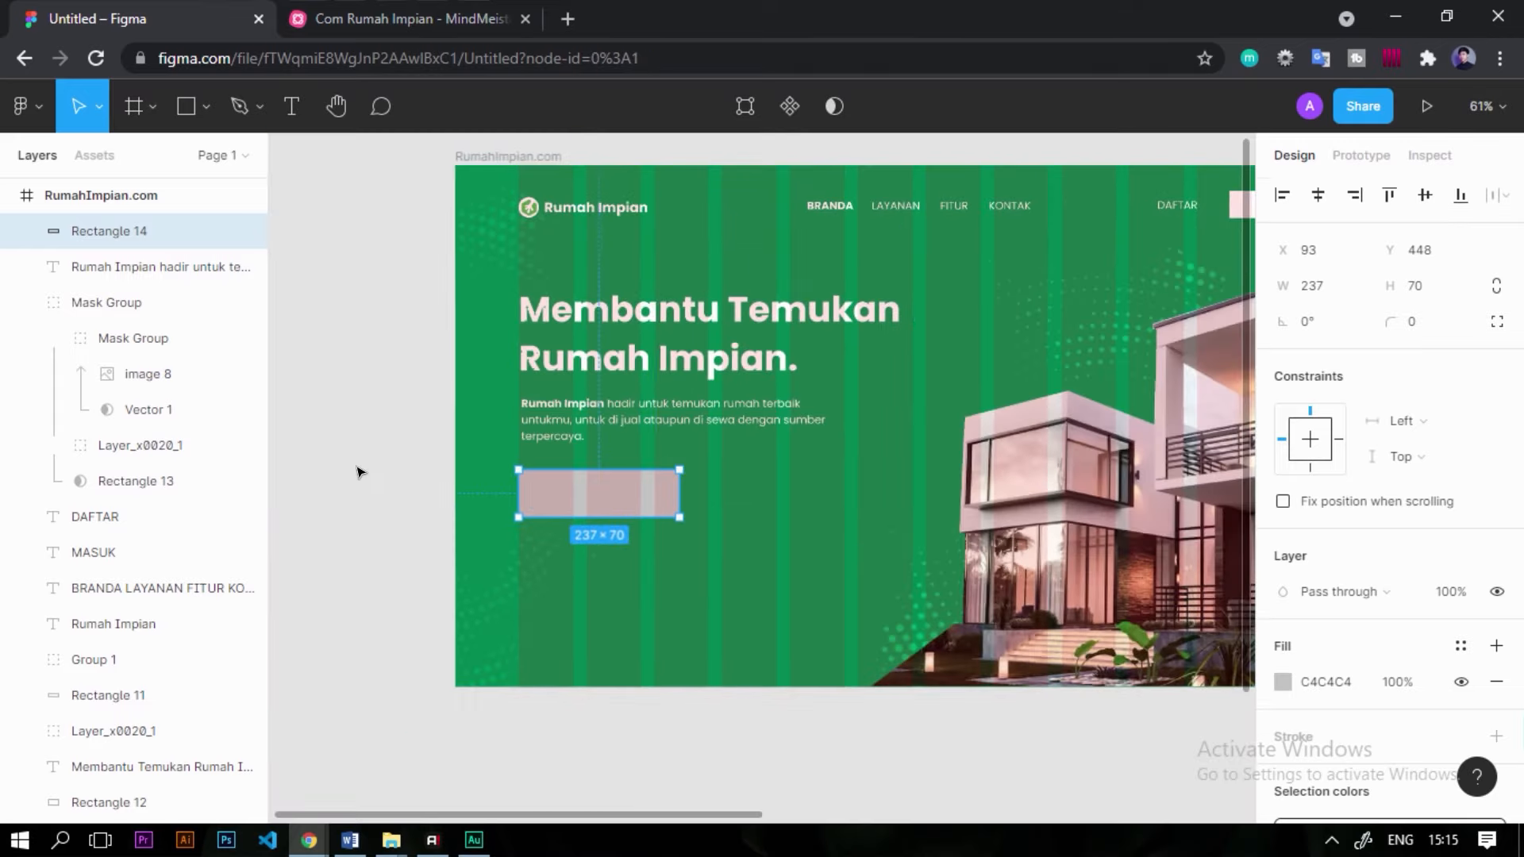
click(360, 473)
Add the bold size 16 label "Temukan Rumah" over the button rectangle with white fill FFFFFF.
scroll(585, 474, up, 4)
click(578, 340)
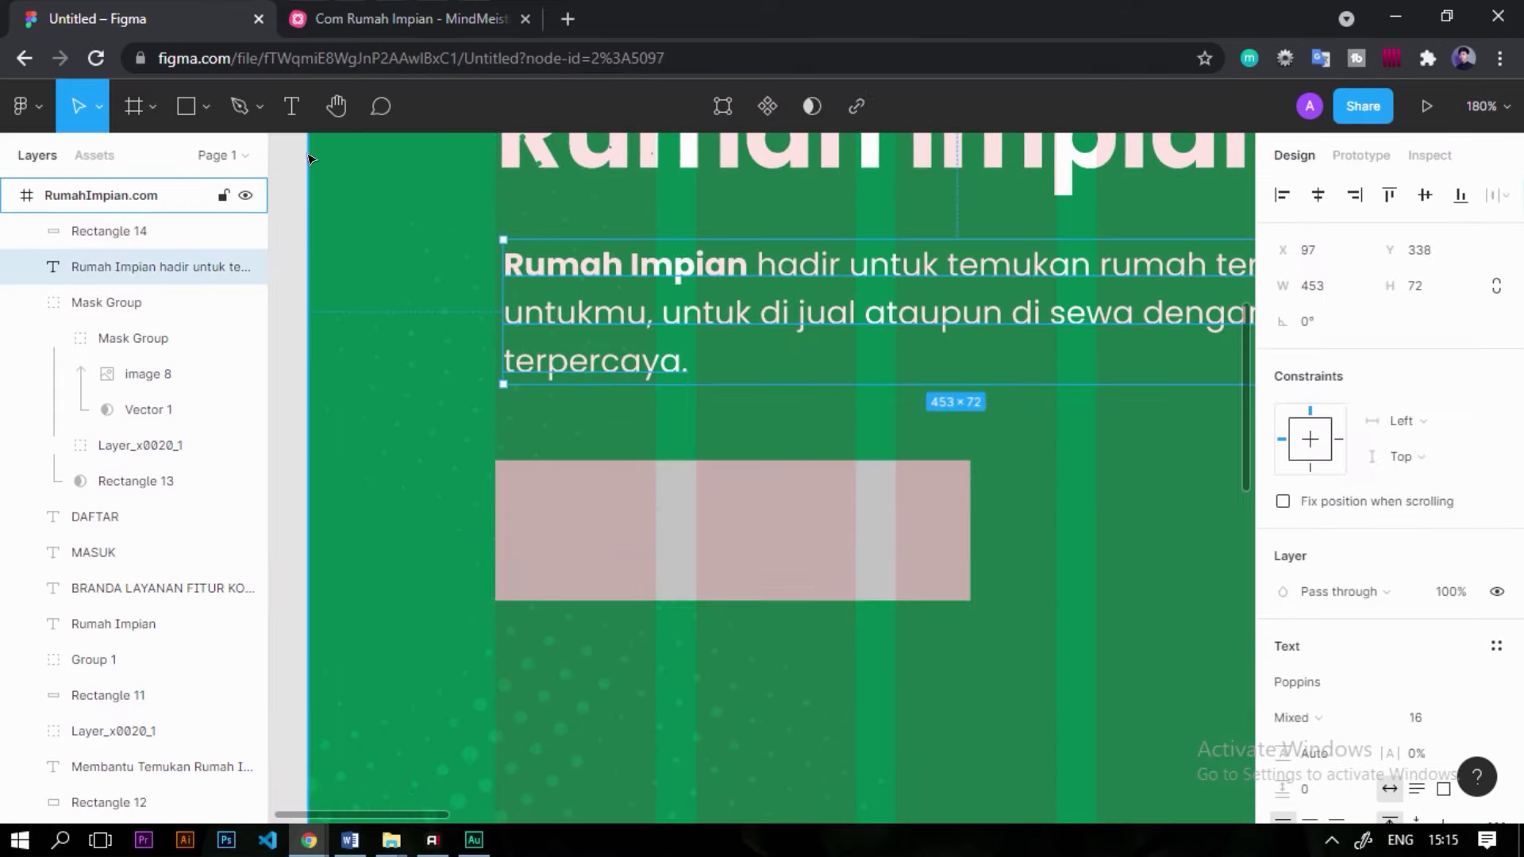
double_click(627, 367)
click(551, 512)
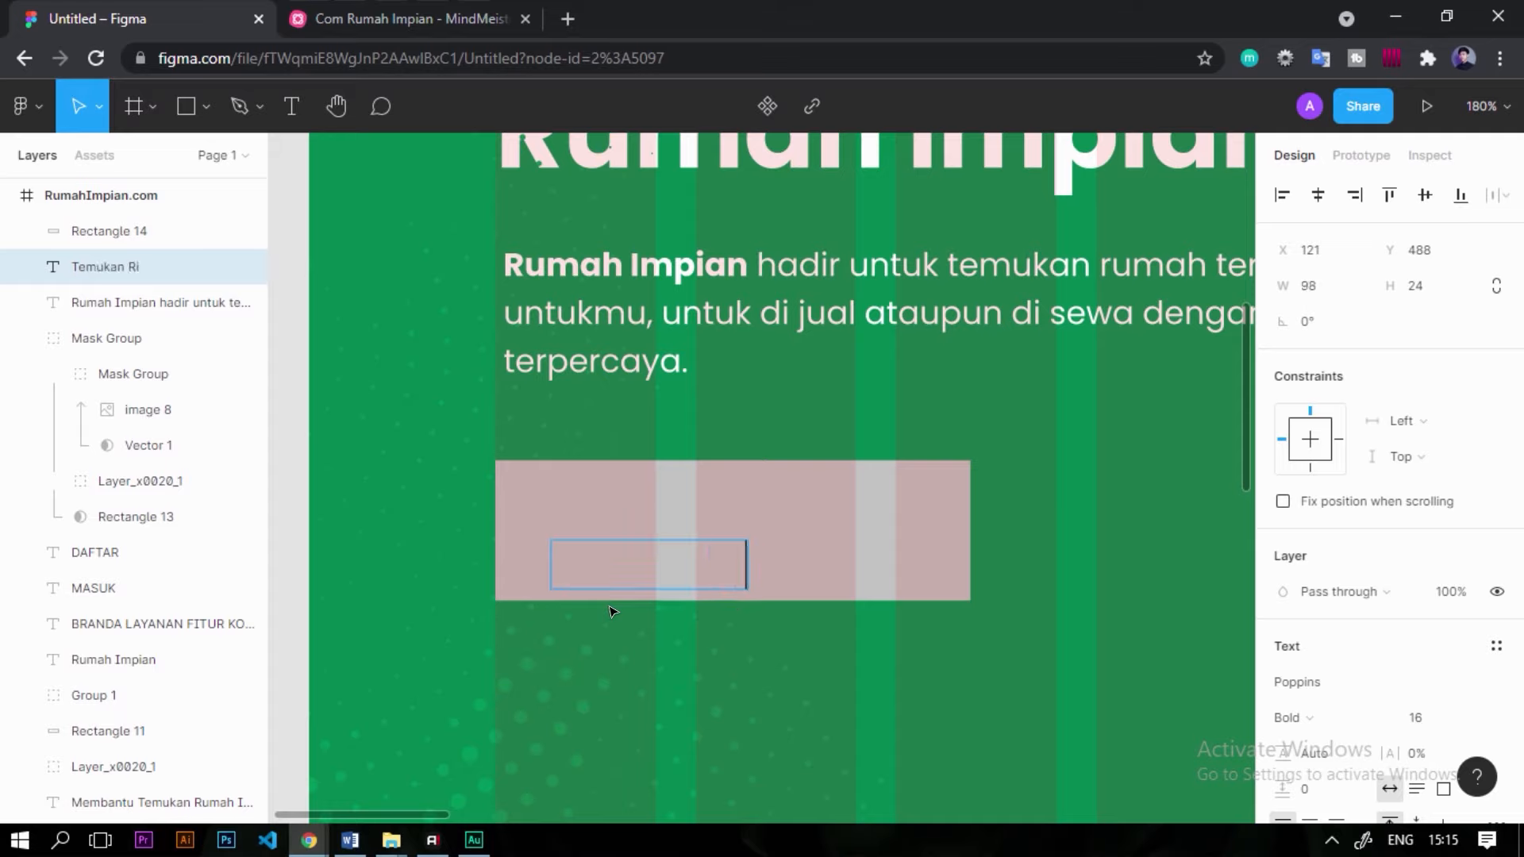
key(ctrl+a)
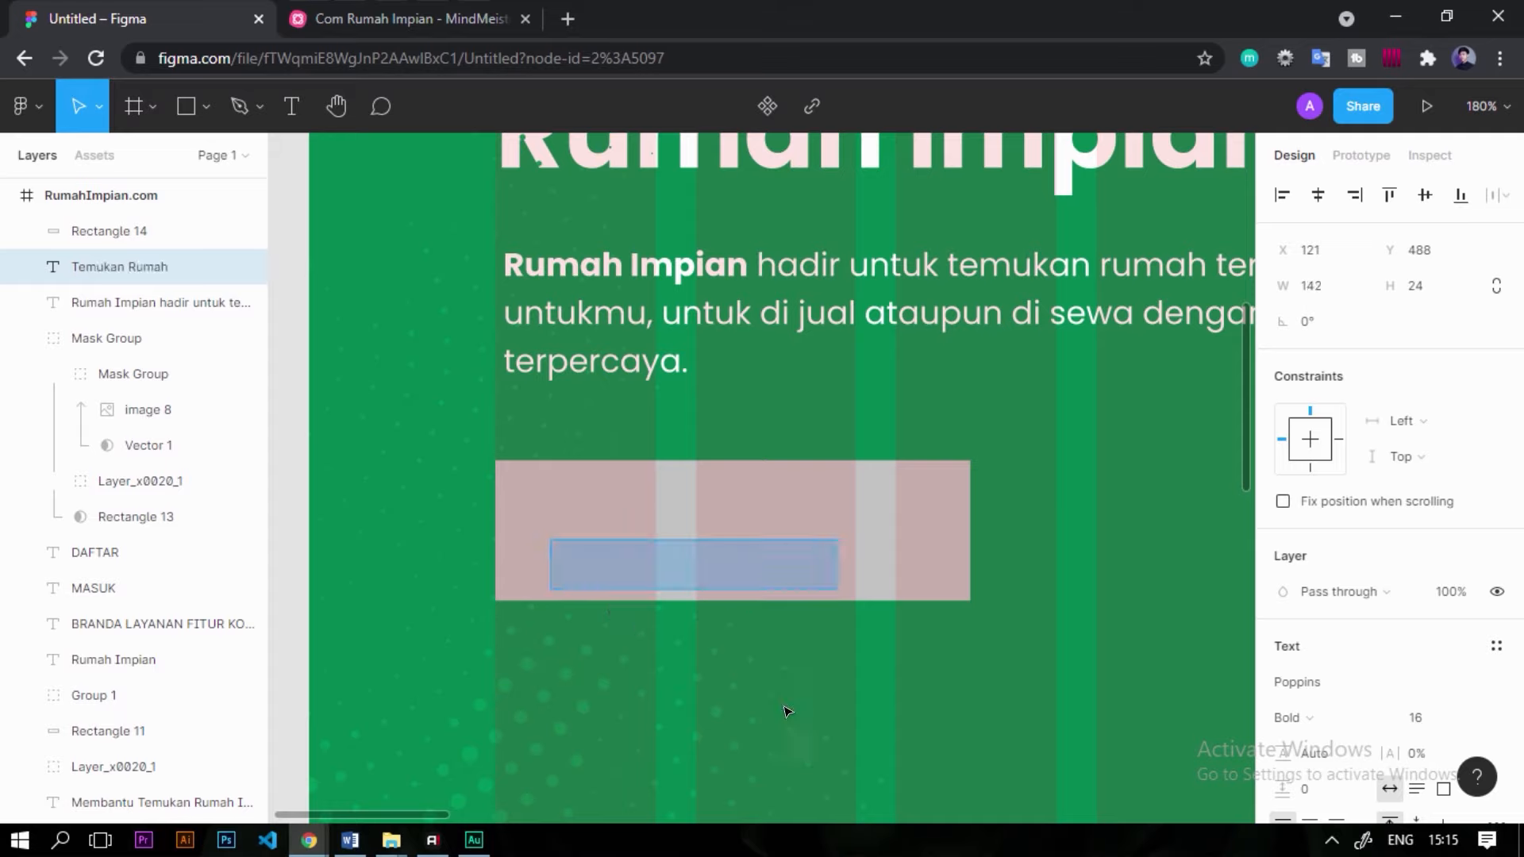
scroll(1334, 683, down, 3)
click(1284, 701)
mouse_move(1130, 408)
mouse_down()
mouse_move(1021, 326)
mouse_move(703, 229)
mouse_up()
Bring the "Temukan Rumah" label in front of the button rectangle and move it near the rectangle's middle.
click(606, 492)
key(ctrl+])
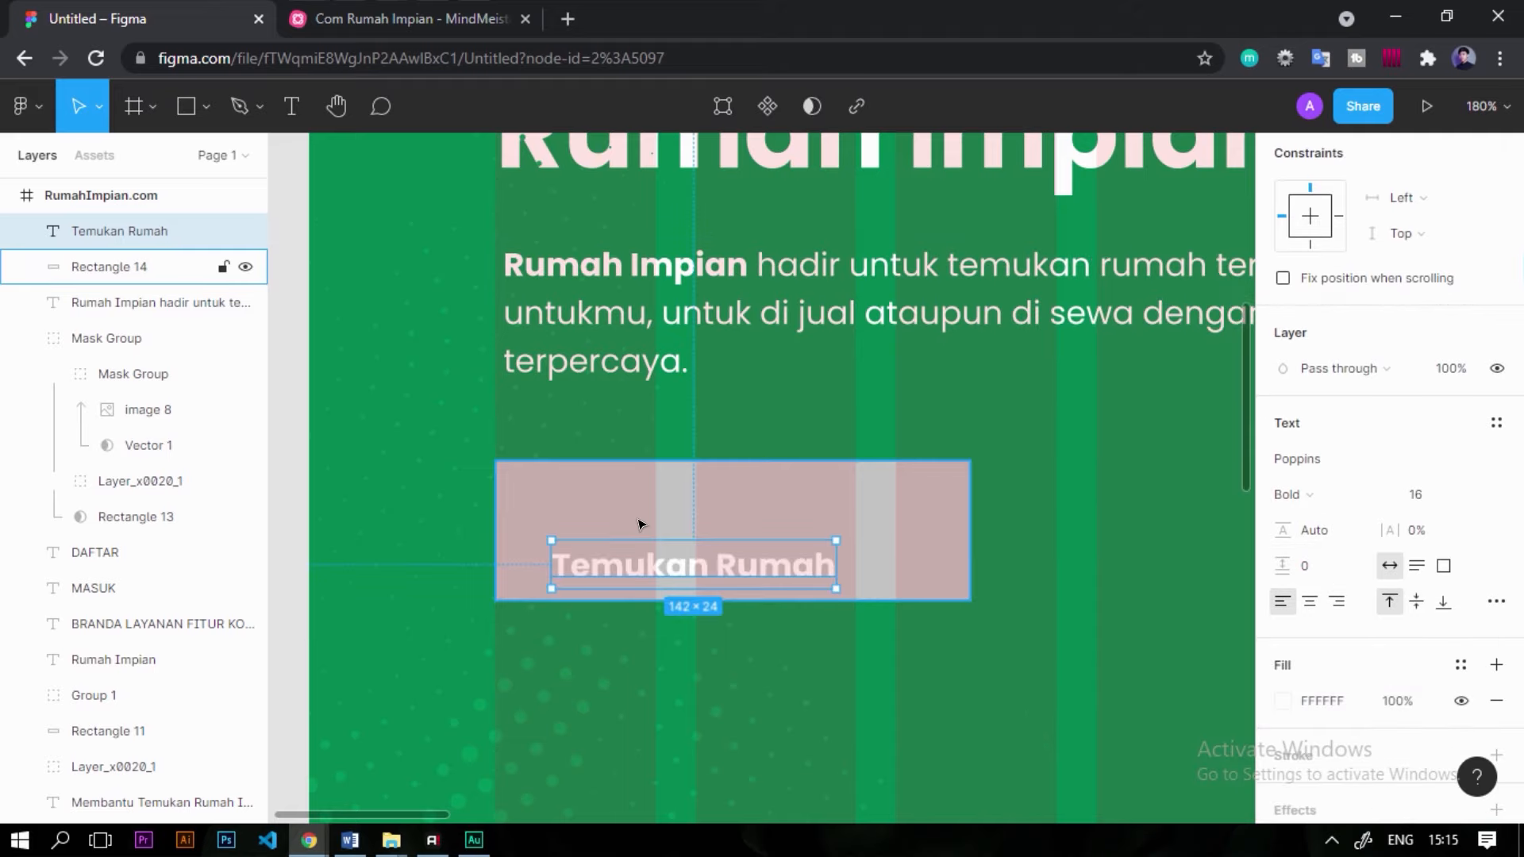
scroll(738, 548, up, 2)
key(alt)
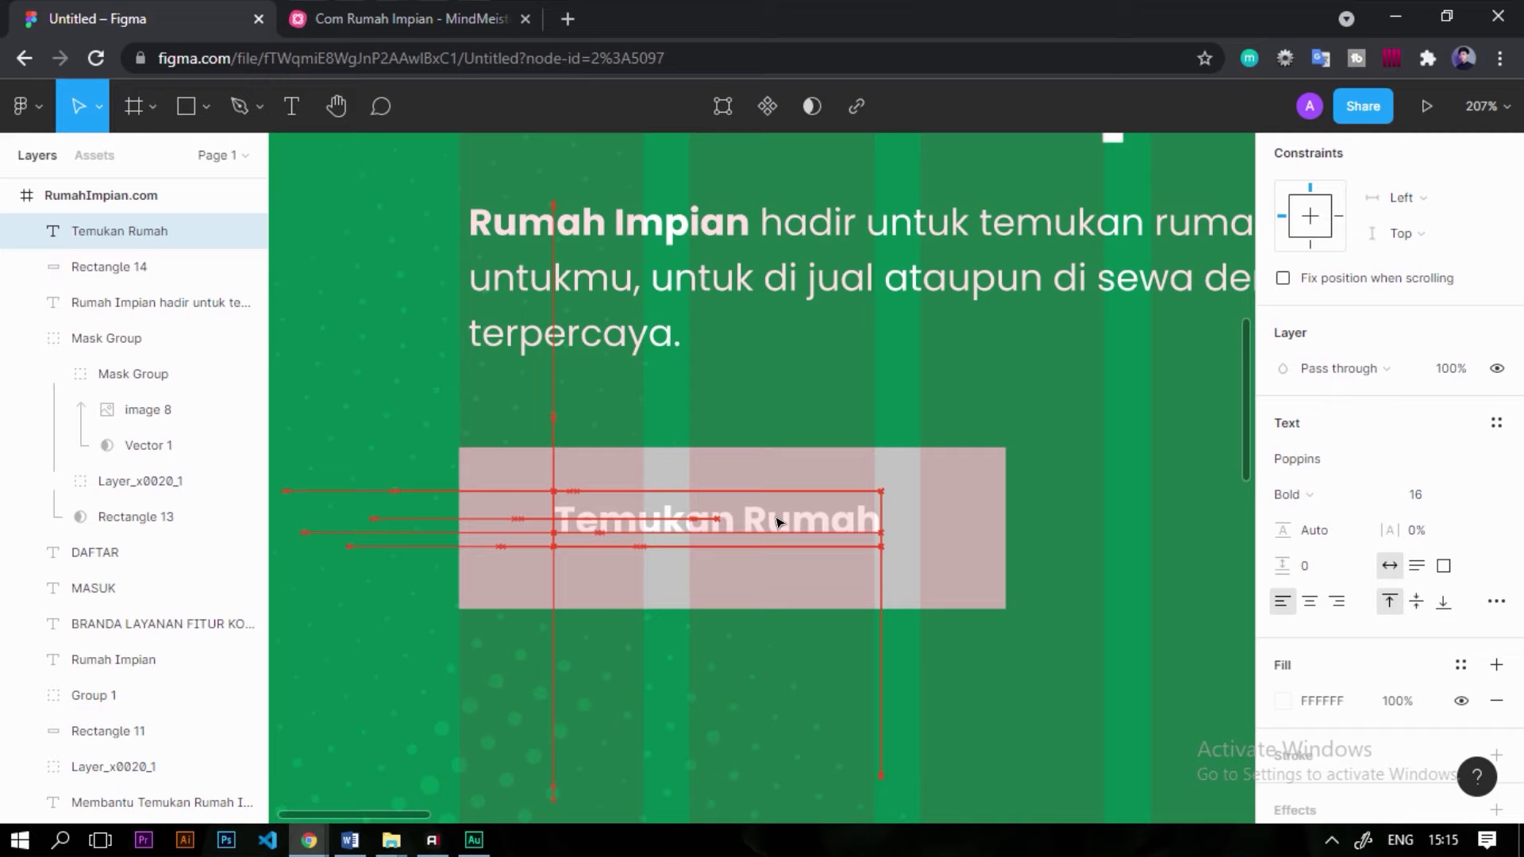
Change the button rectangle's fill to white FFFFFF.
click(822, 512)
scroll(822, 512, up, 1)
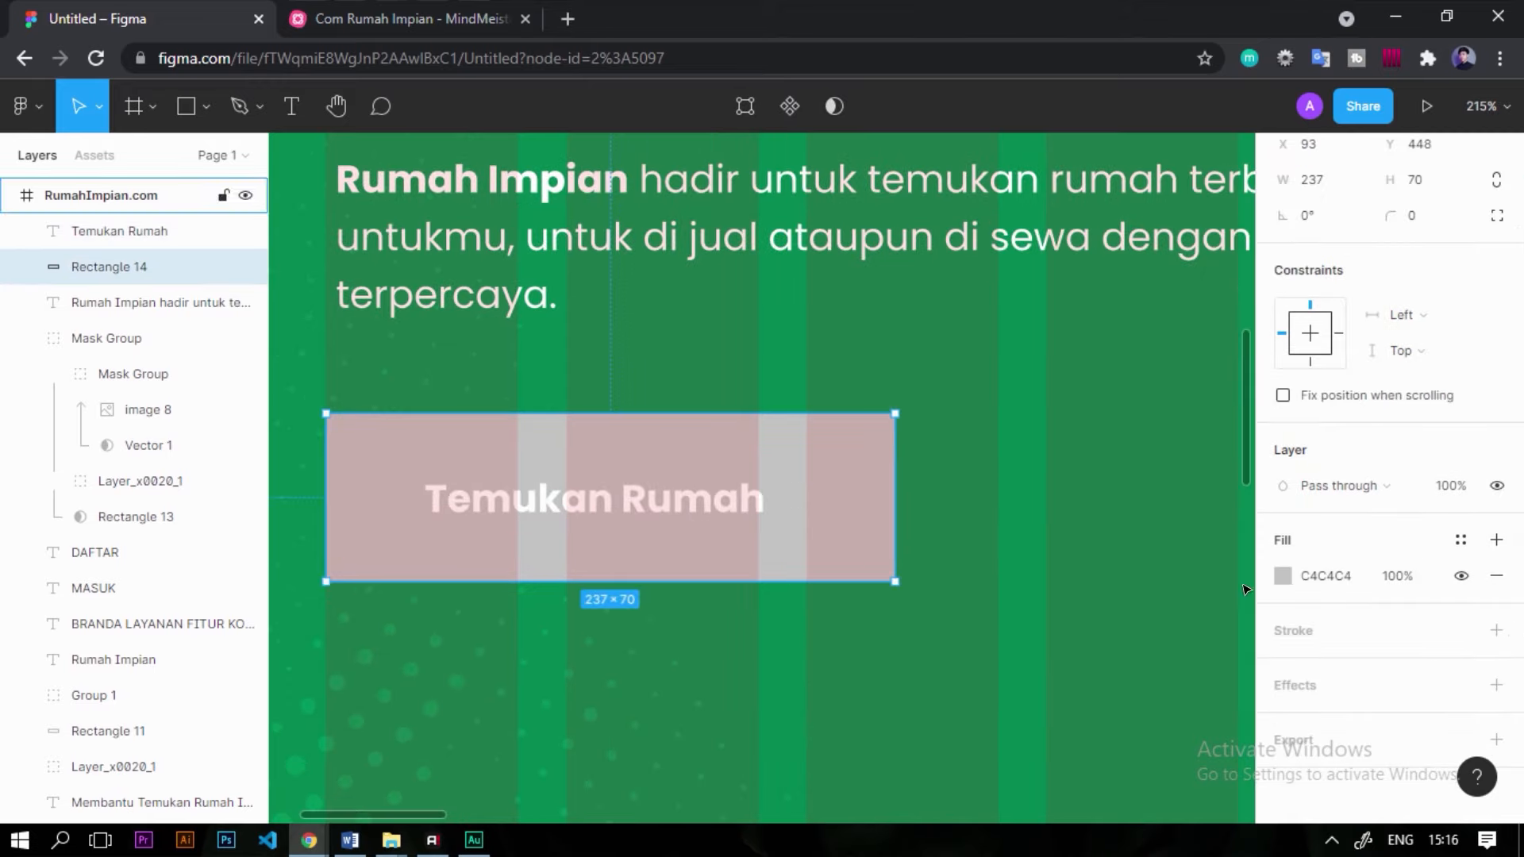
click(1283, 575)
drag(1075, 374, 989, 265)
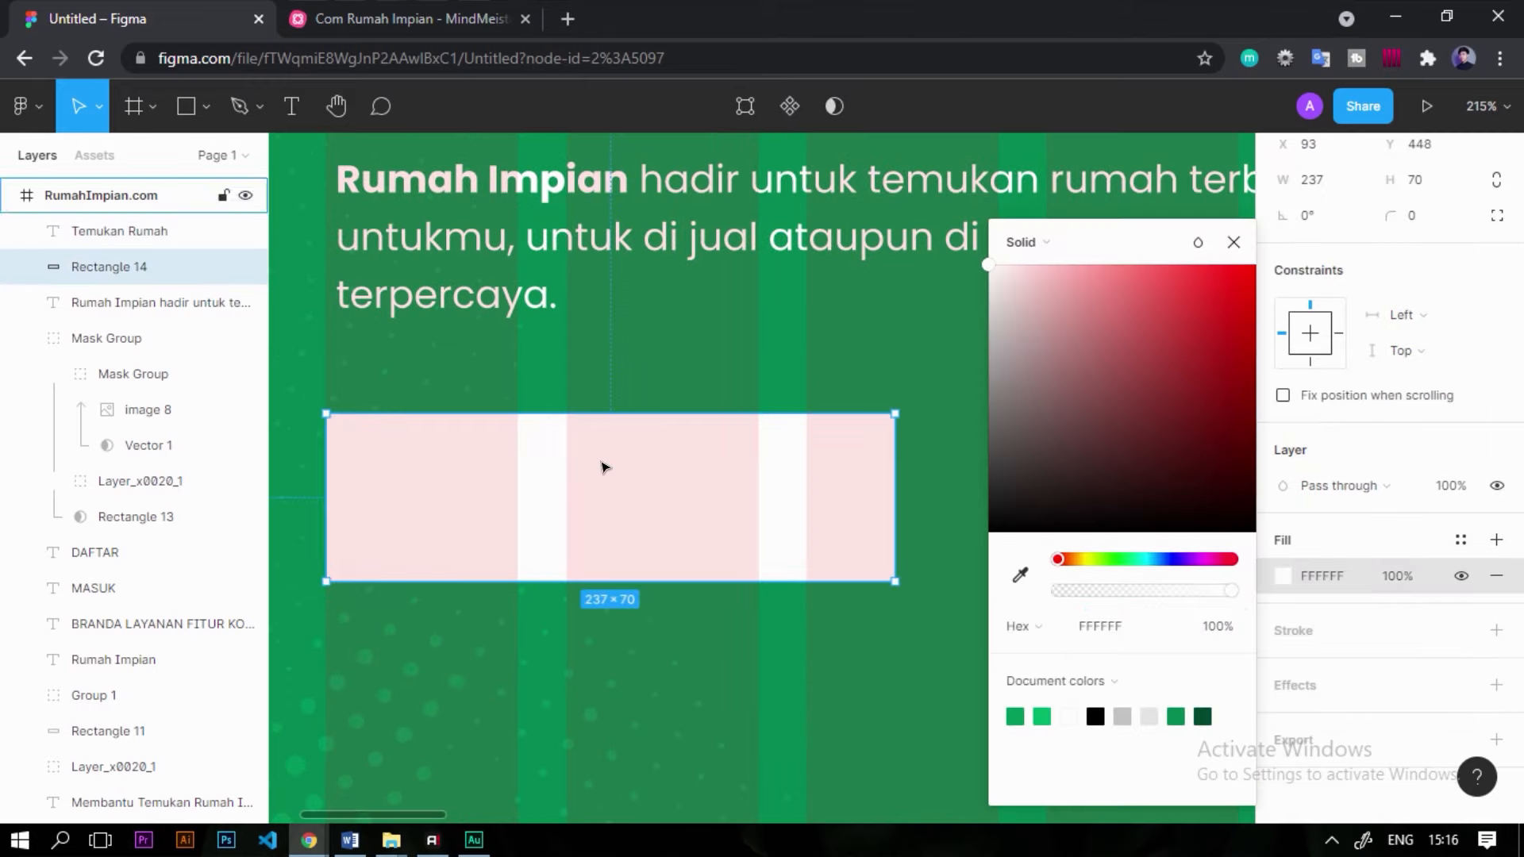
Recolor the "Temukan Rumah" label to green 048853 by sampling the hero background.
click(639, 504)
scroll(1306, 670, down, 3)
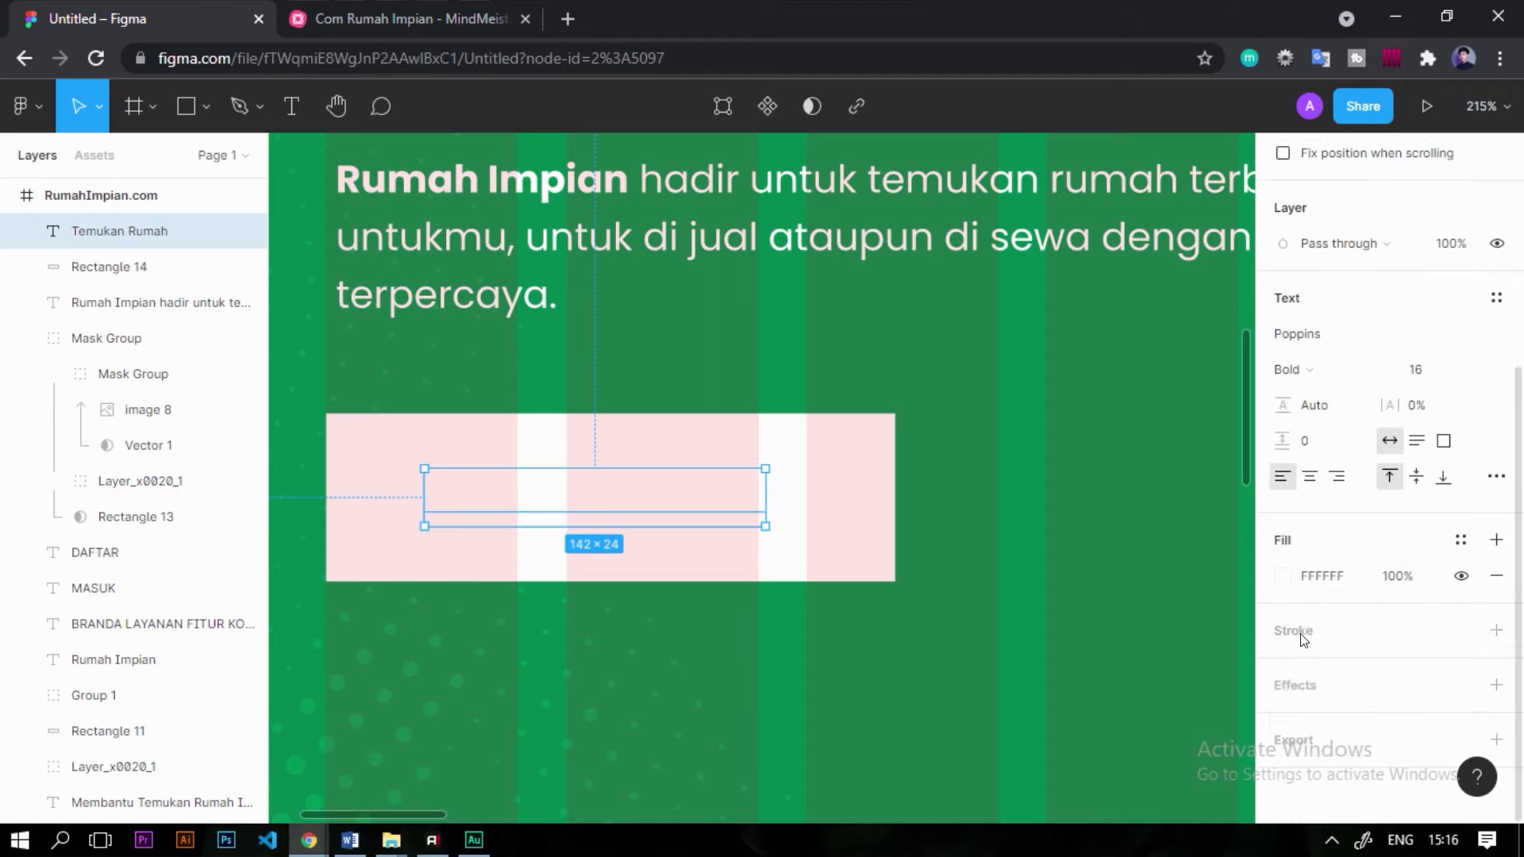
click(1284, 575)
click(1024, 575)
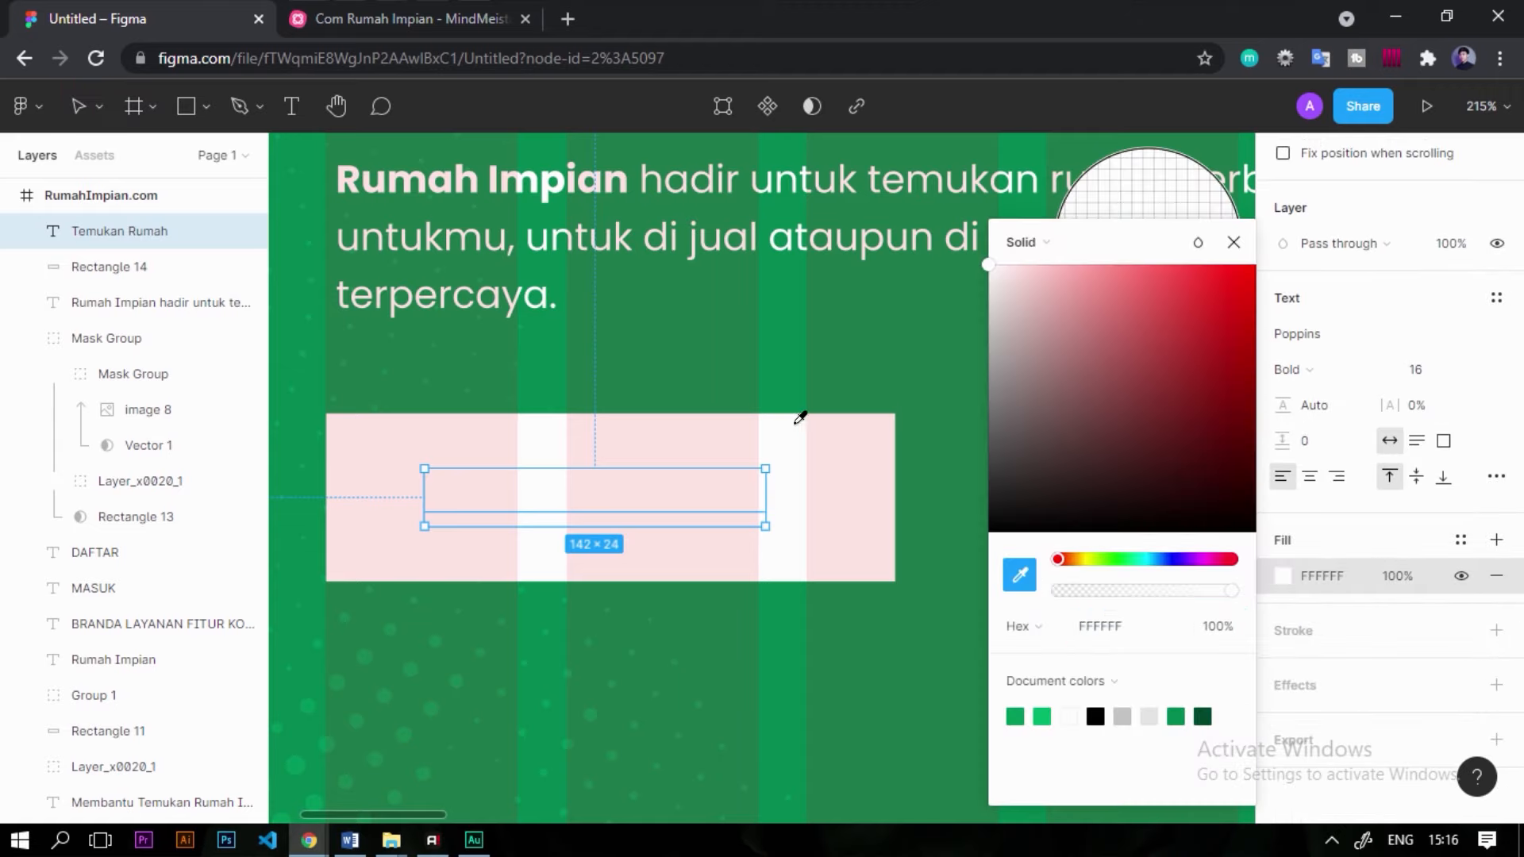
click(786, 349)
key(Escape)
Align the "Temukan Rumah" label and the white button rectangle by their vertical centers.
scroll(888, 476, down, 5)
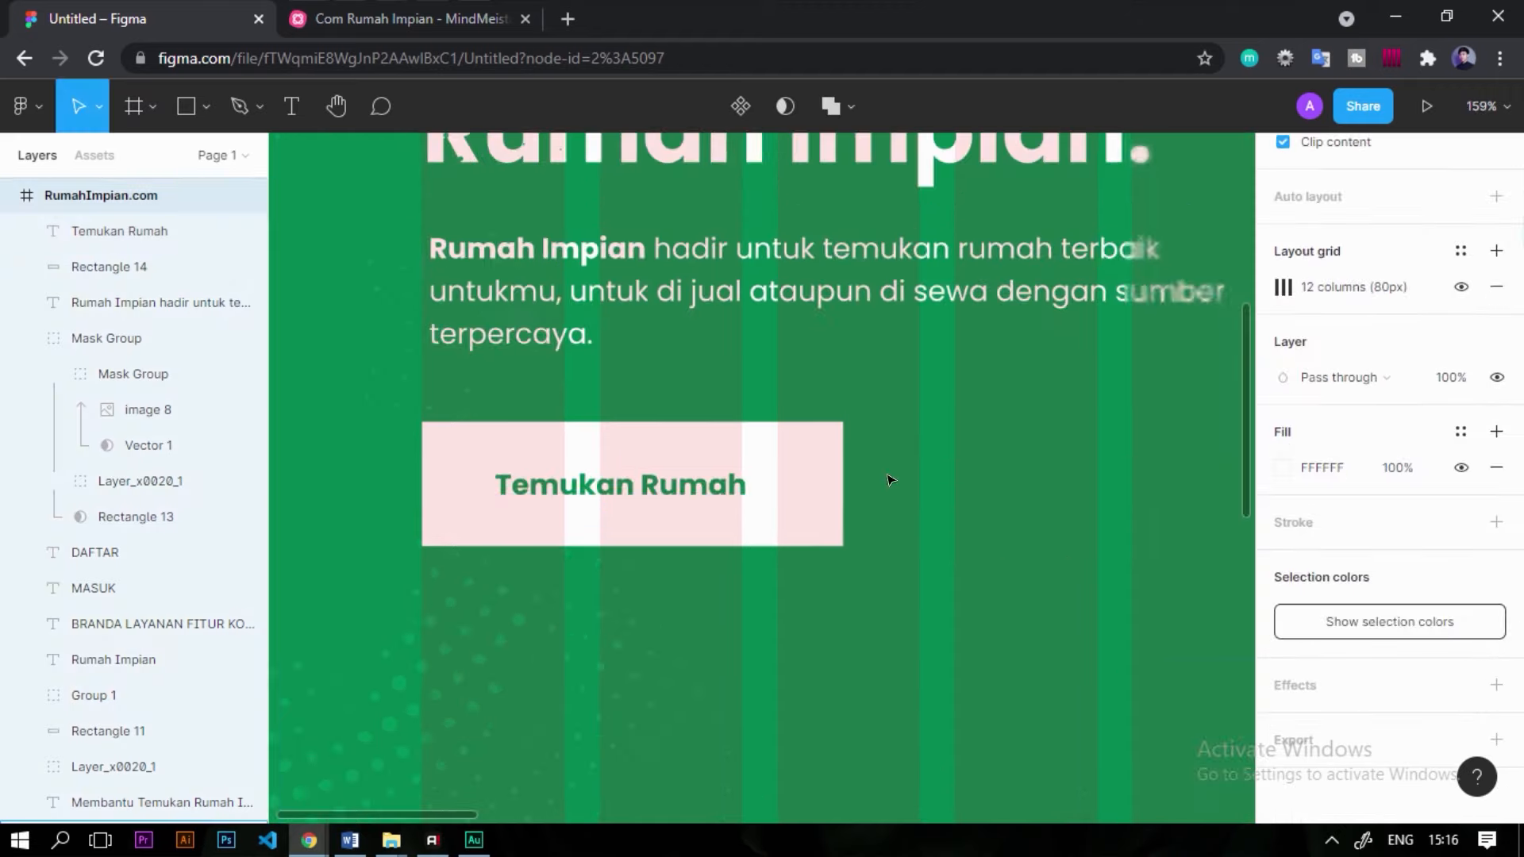
scroll(921, 473, up, 5)
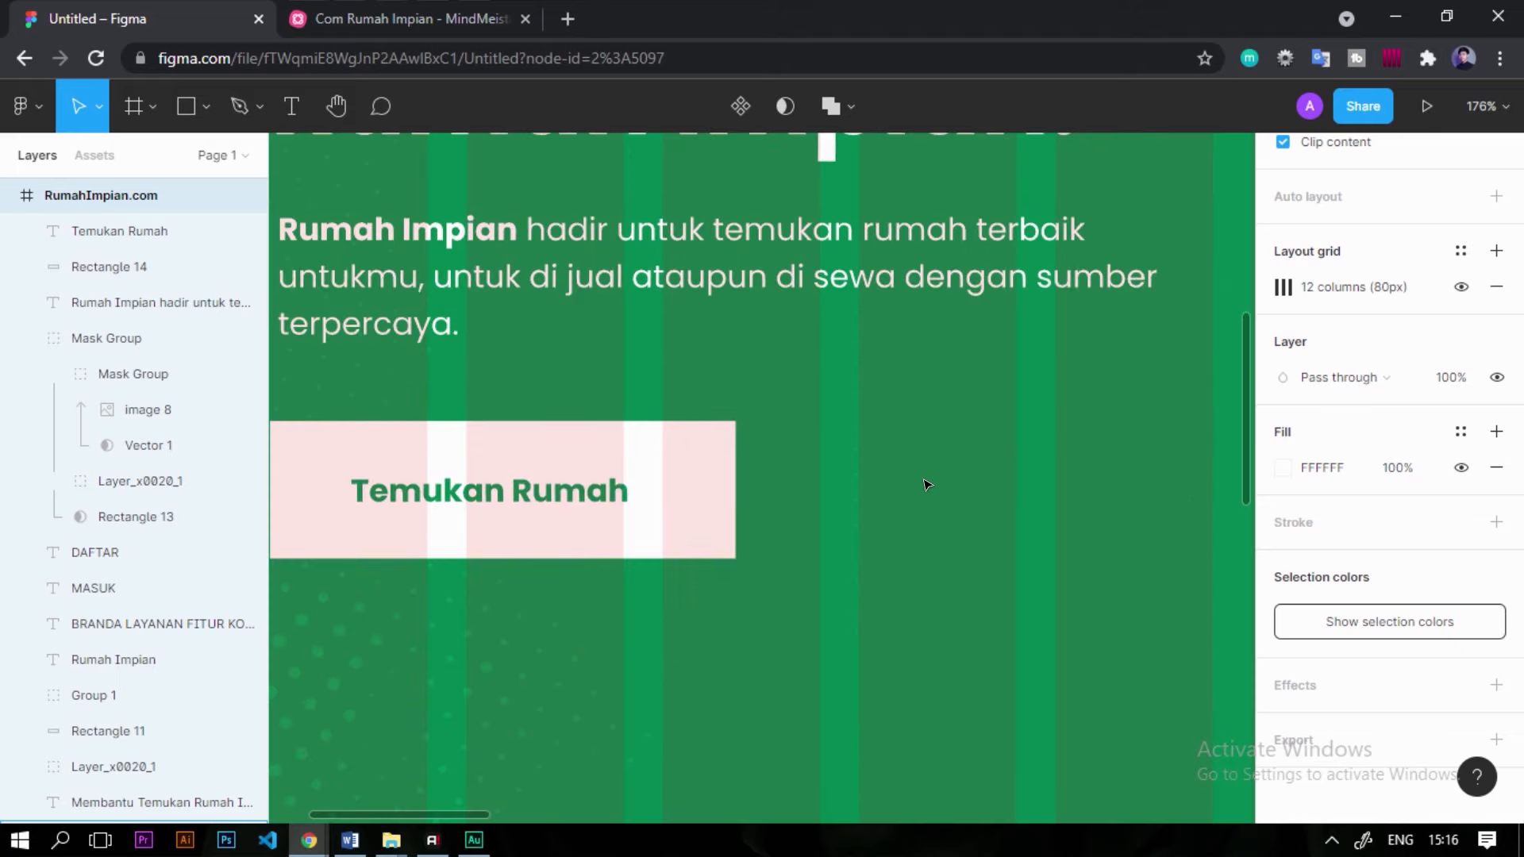
scroll(681, 454, up, 5)
click(675, 520)
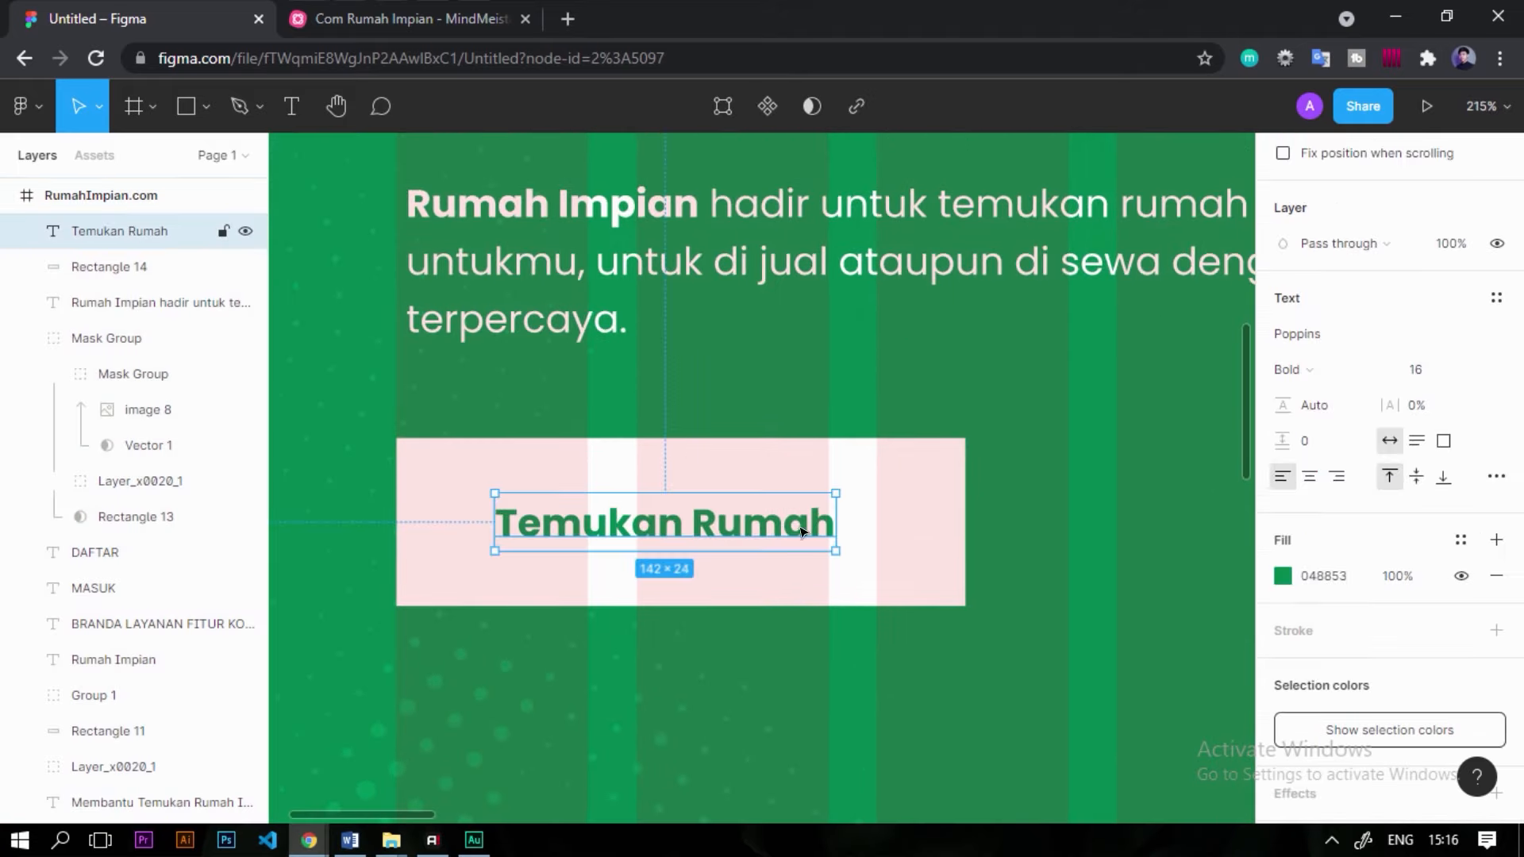
shift+click(887, 504)
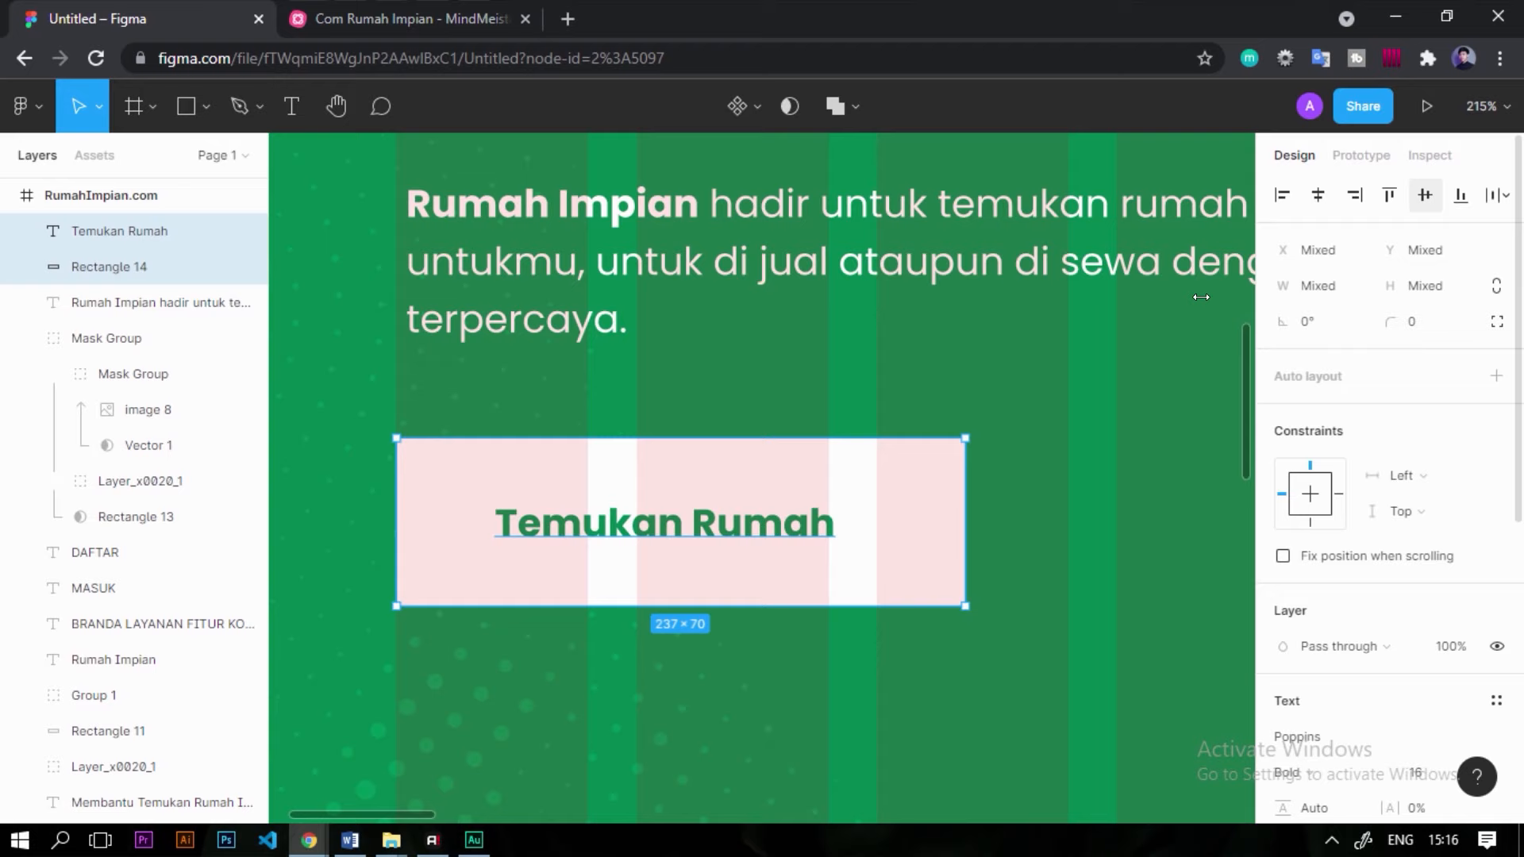
key(Escape)
Launch the Iconify plugin and search its icon library for "arrow".
click(24, 105)
mouse_move(119, 459)
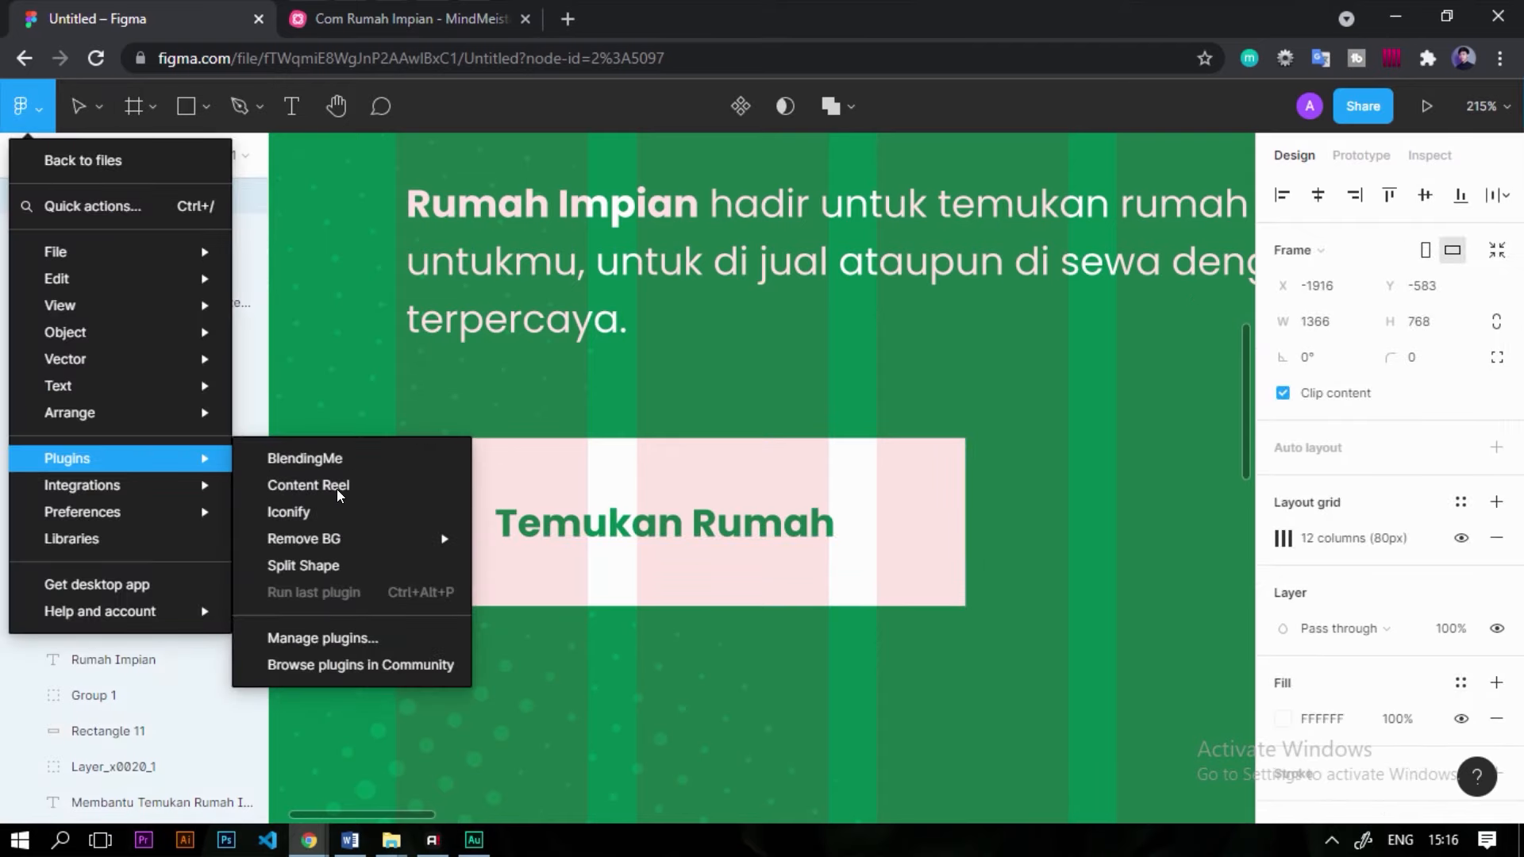
click(376, 516)
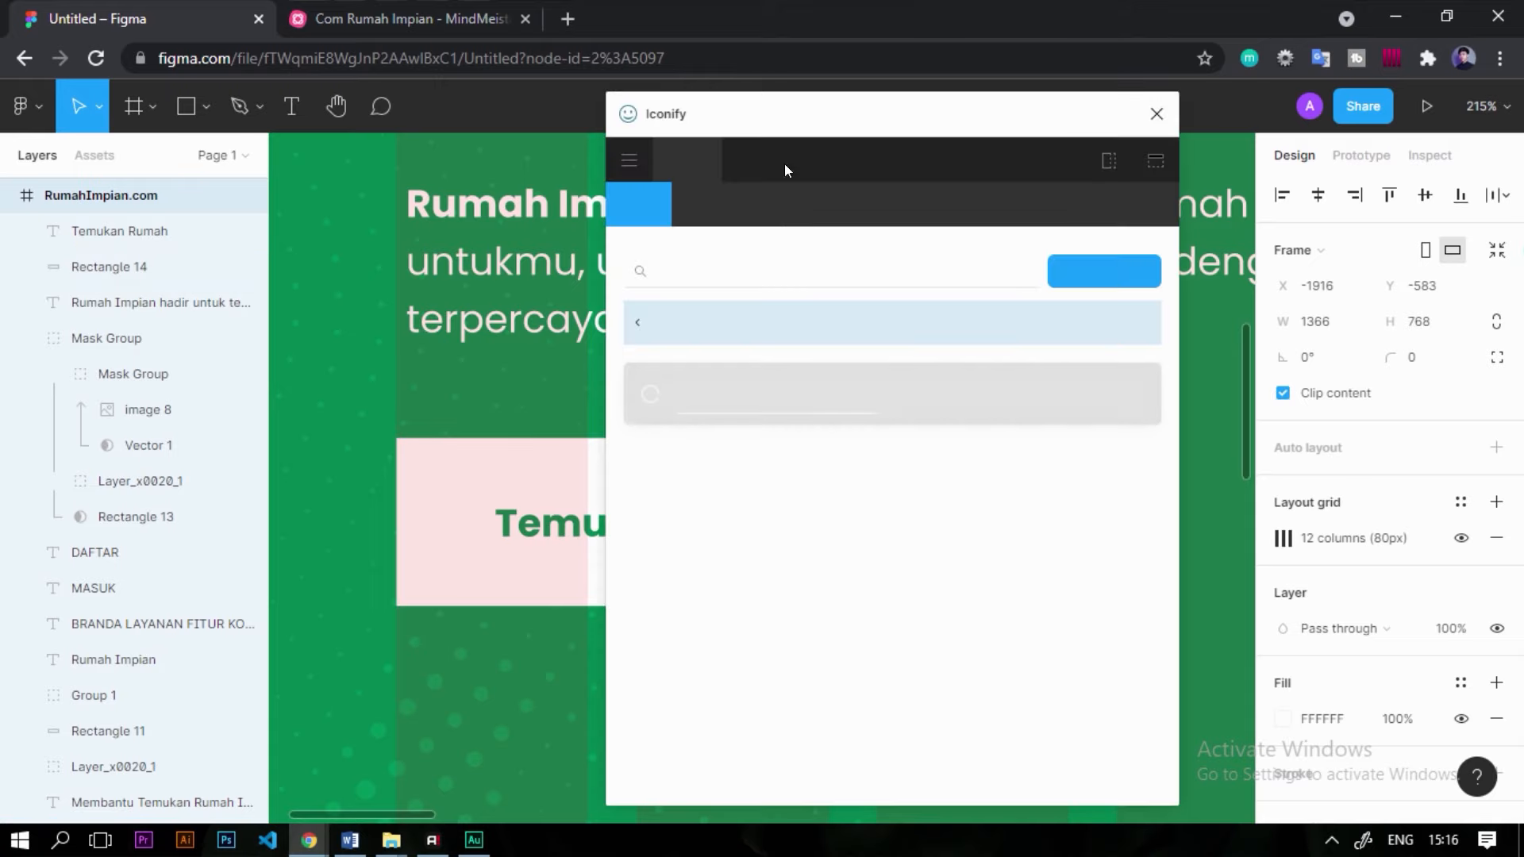
double_click(702, 223)
text(a)
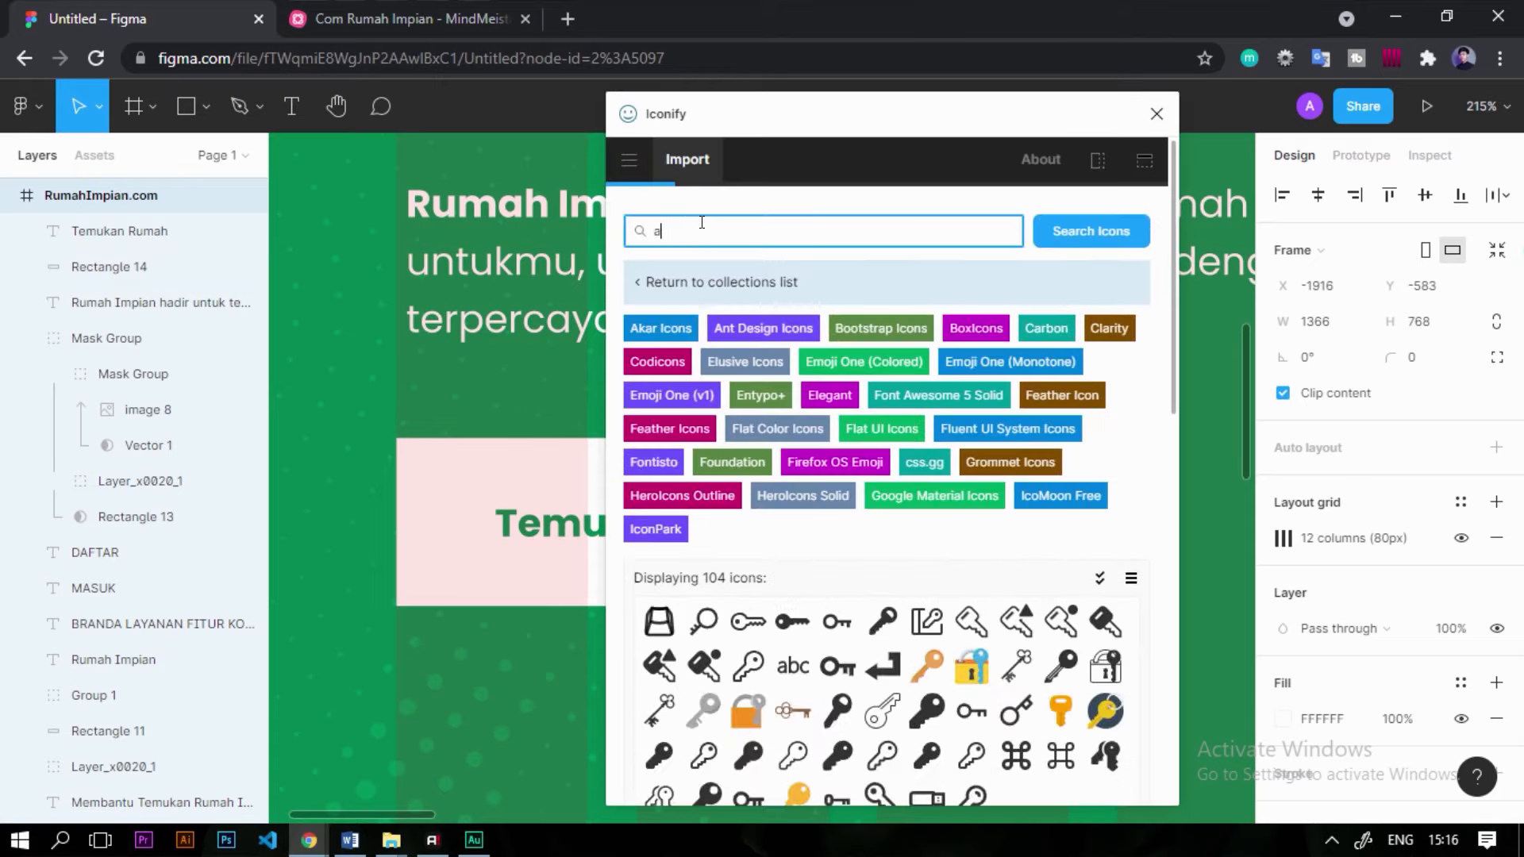
text(rrow)
key(Return)
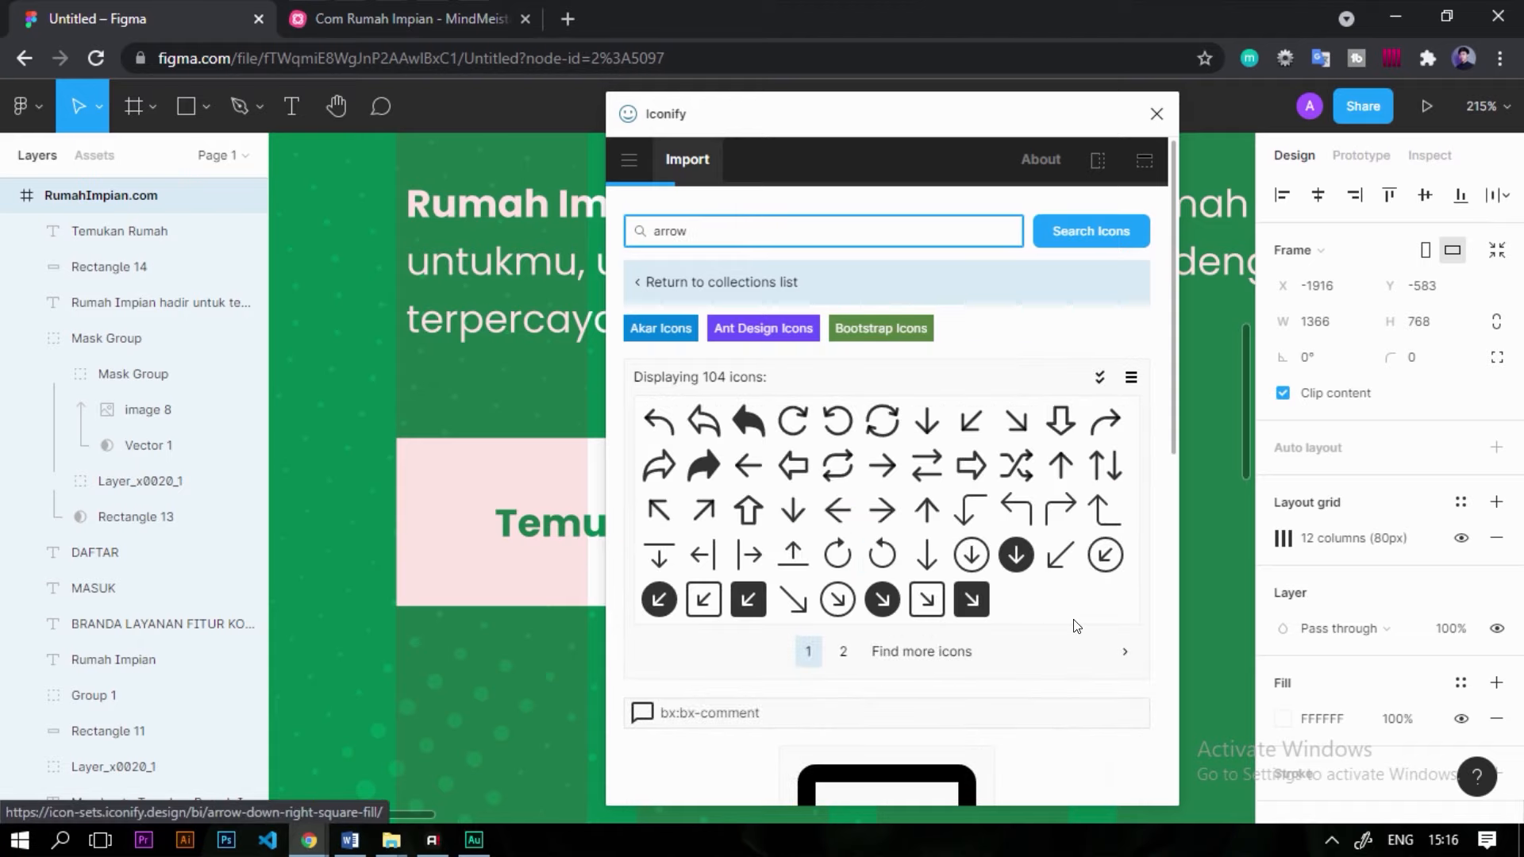
Import the eva:arrow-ios-forward-fill icon, place it just right of the "Temukan Rumah" button and enlarge it to 50 × 50.
click(881, 652)
drag(659, 655, 419, 333)
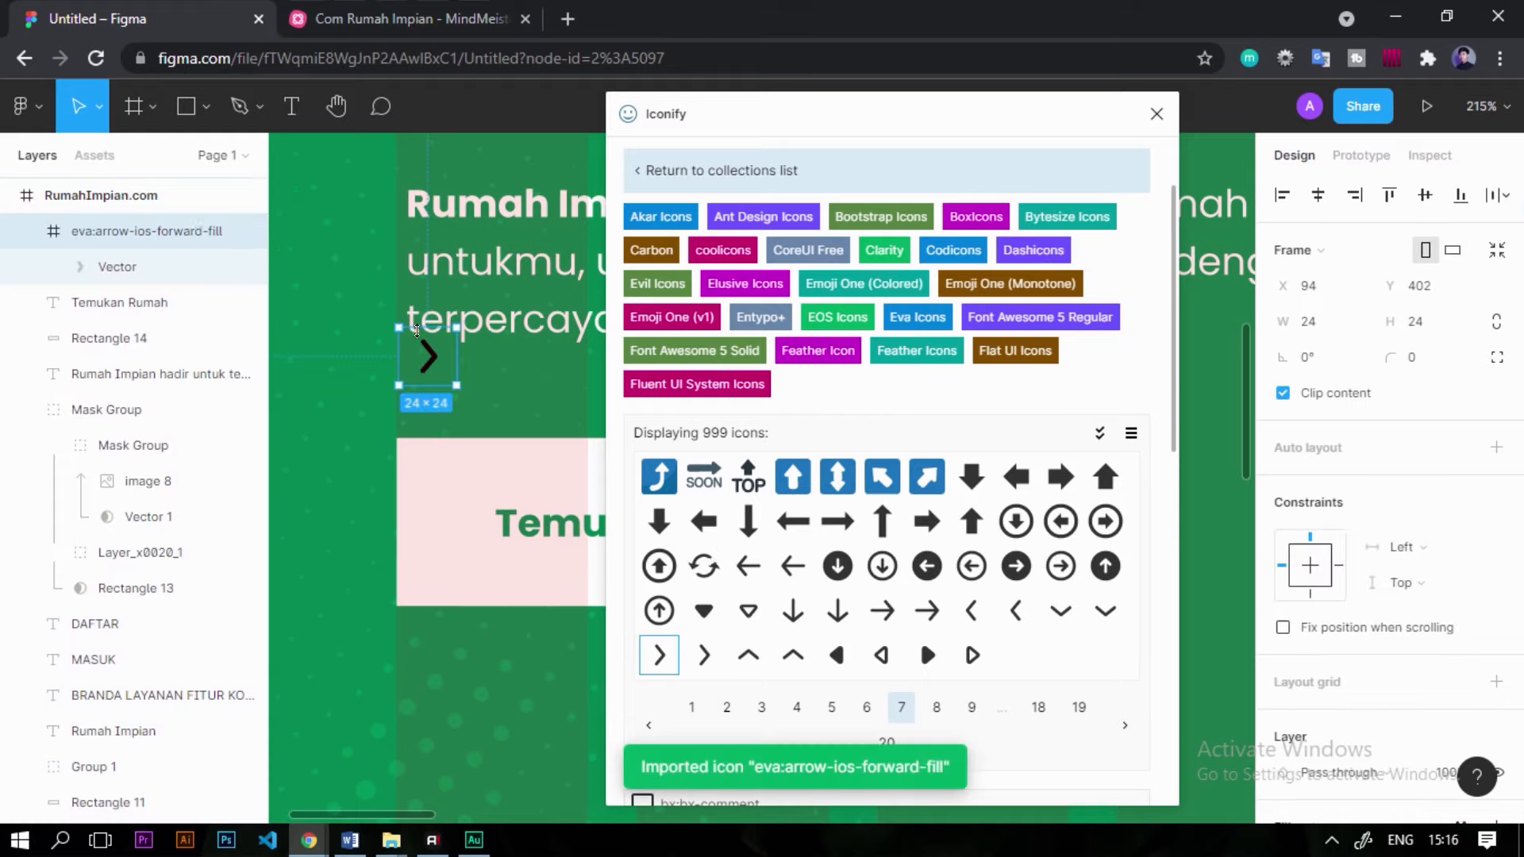
click(1150, 116)
drag(417, 353, 1016, 520)
drag(1049, 545, 764, 447)
drag(781, 380, 838, 342)
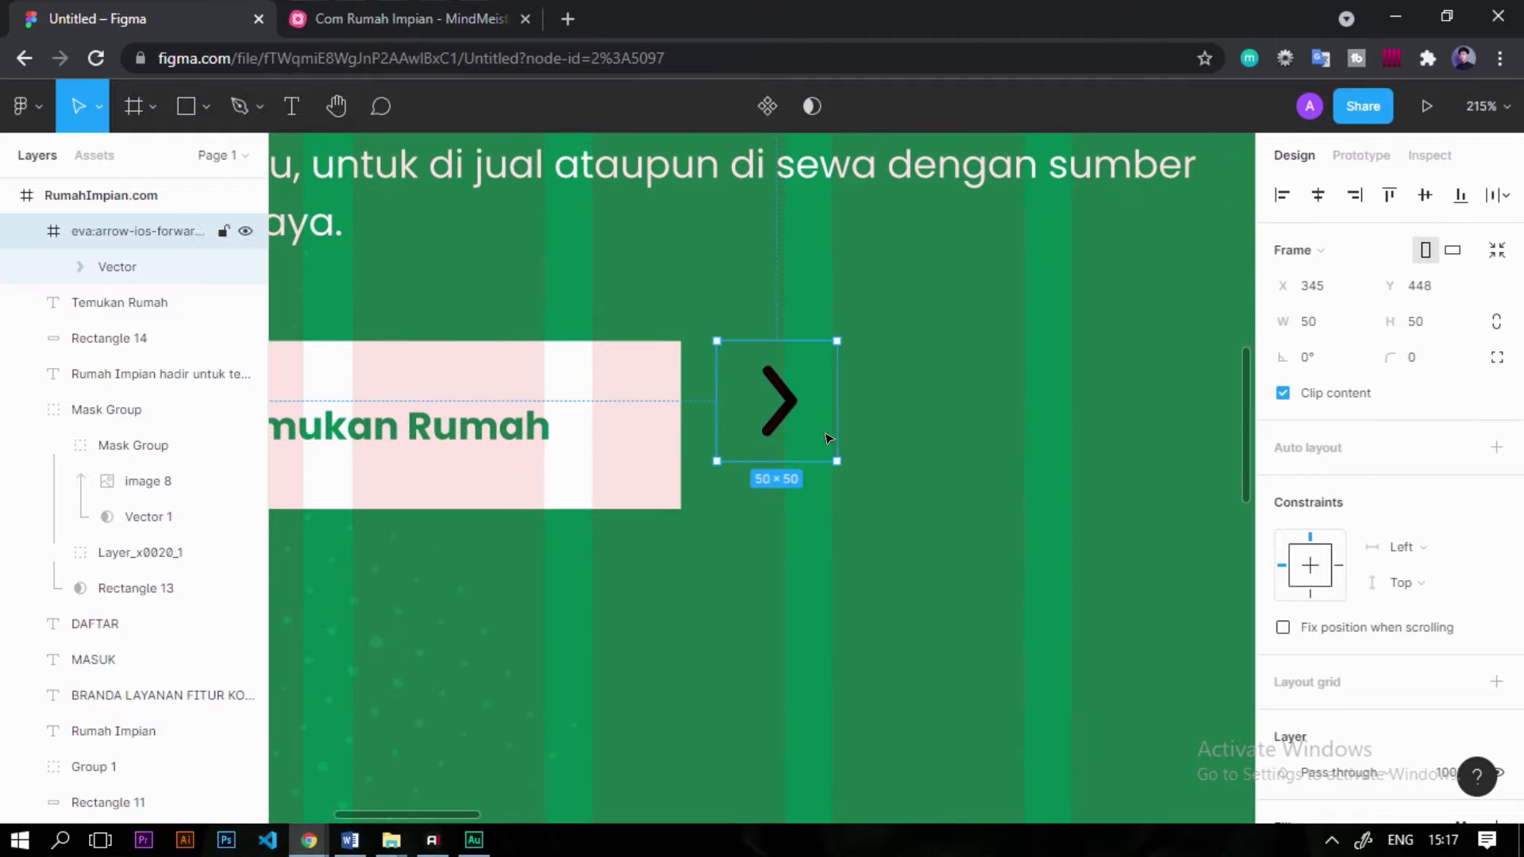
Recolor the arrow icon beside the button to white and line it up vertically with the button.
scroll(1350, 691, down, 3)
click(1283, 784)
drag(1084, 432, 865, 208)
scroll(669, 652, down, 2)
click(652, 569)
scroll(690, 450, down, 2)
key(Escape)
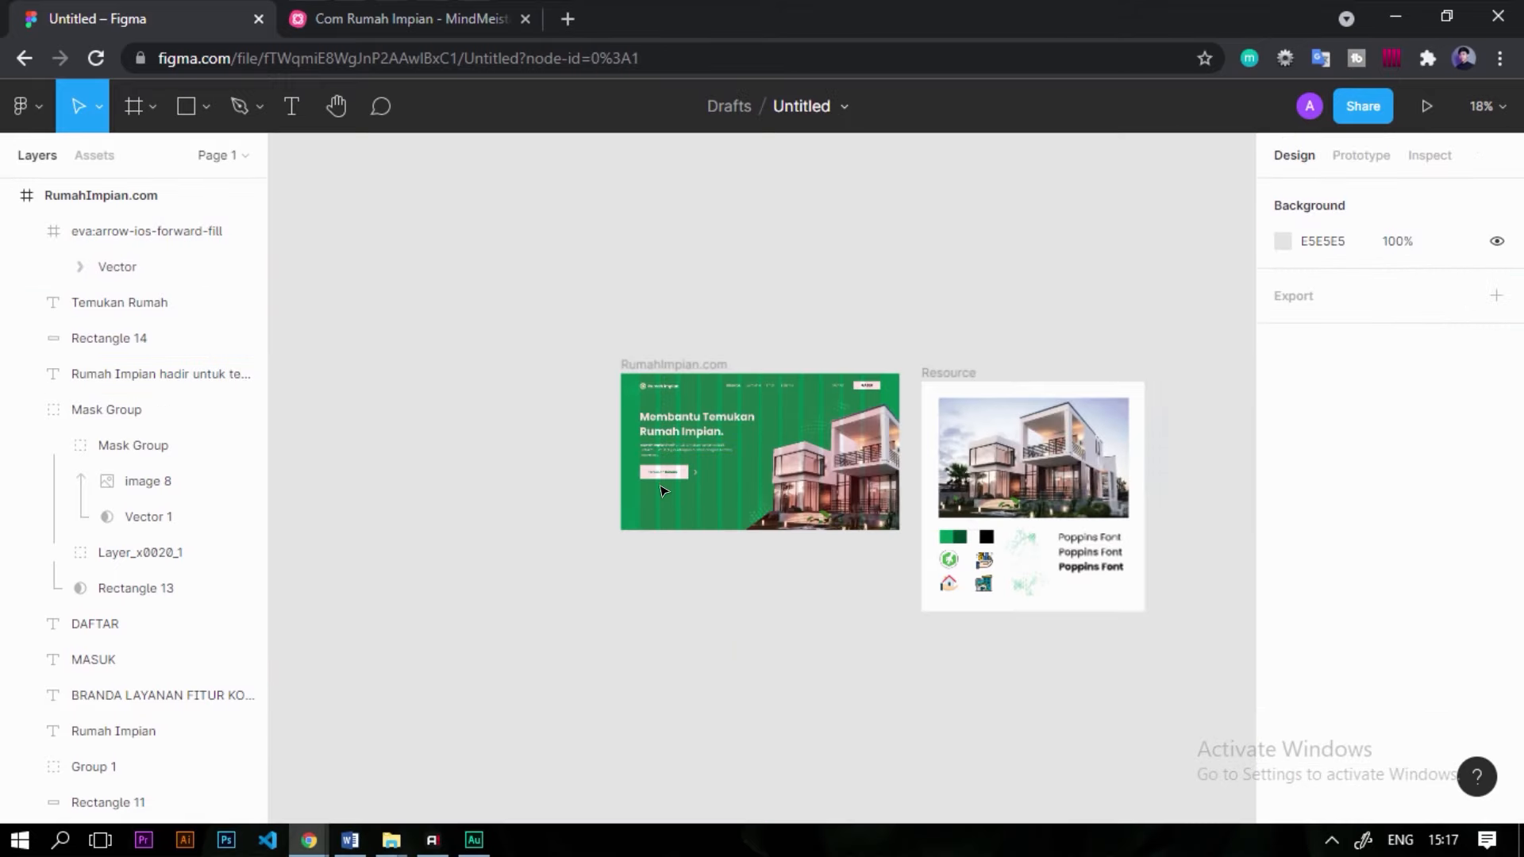
scroll(691, 449, up, 5)
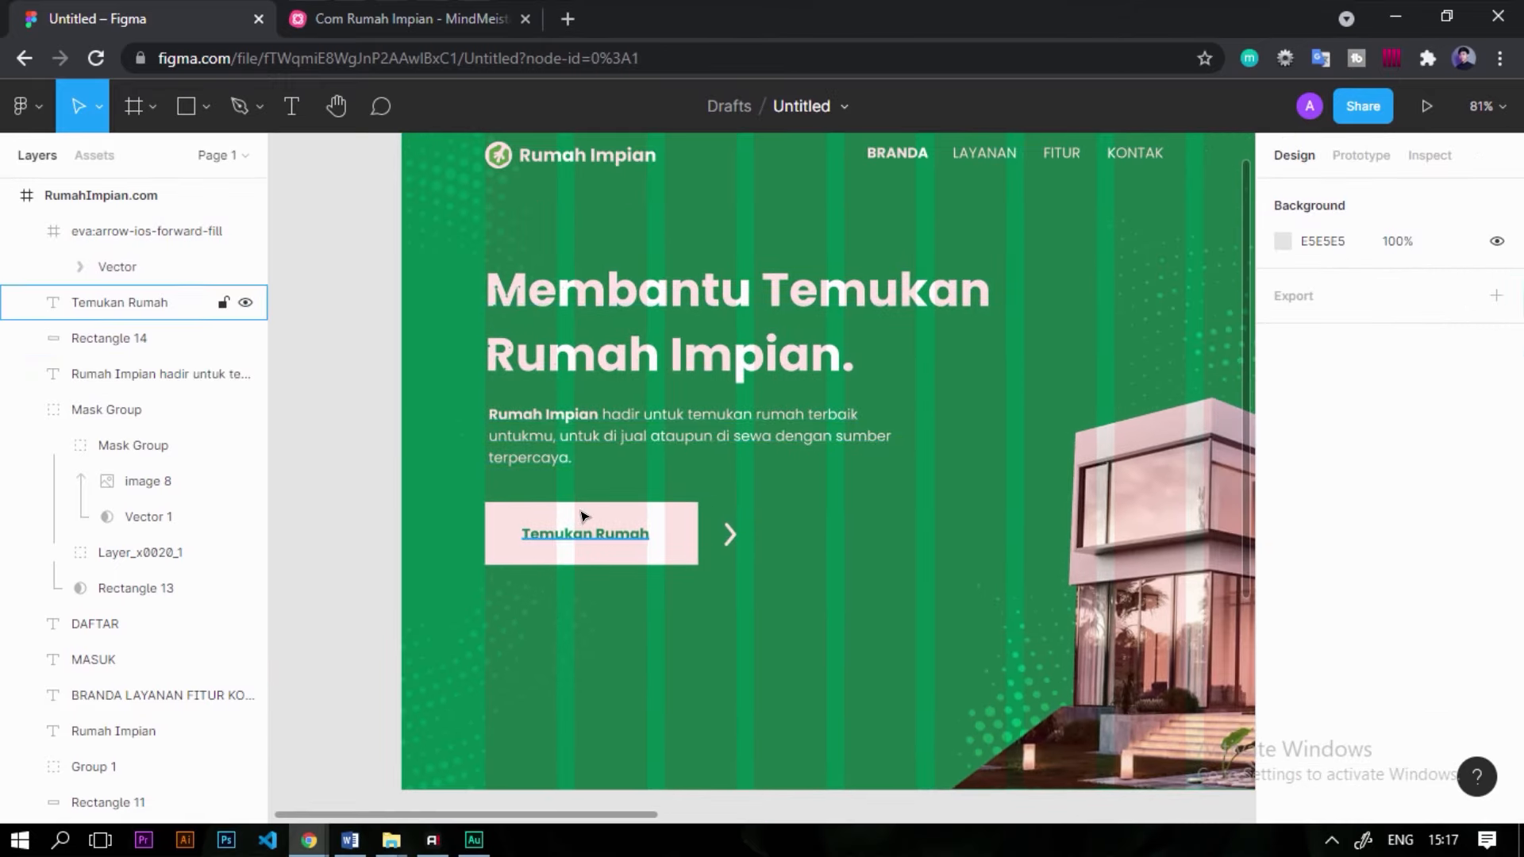
scroll(587, 520, down, 3)
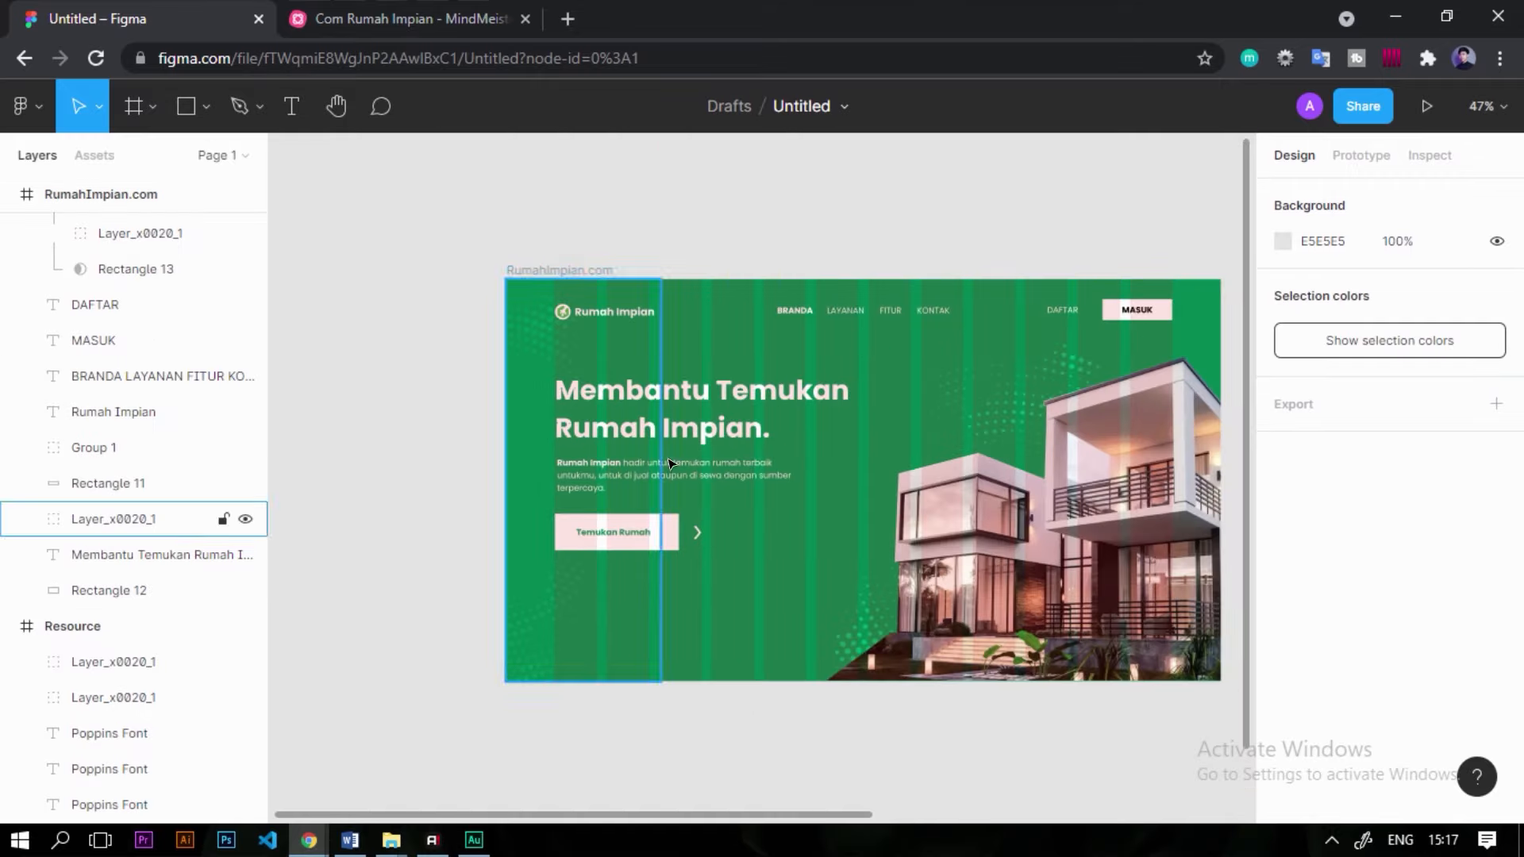
Move the hero heading, description text, button, its label and the arrow icon slightly down together.
scroll(681, 484, up, 3)
click(712, 404)
shift+click(756, 465)
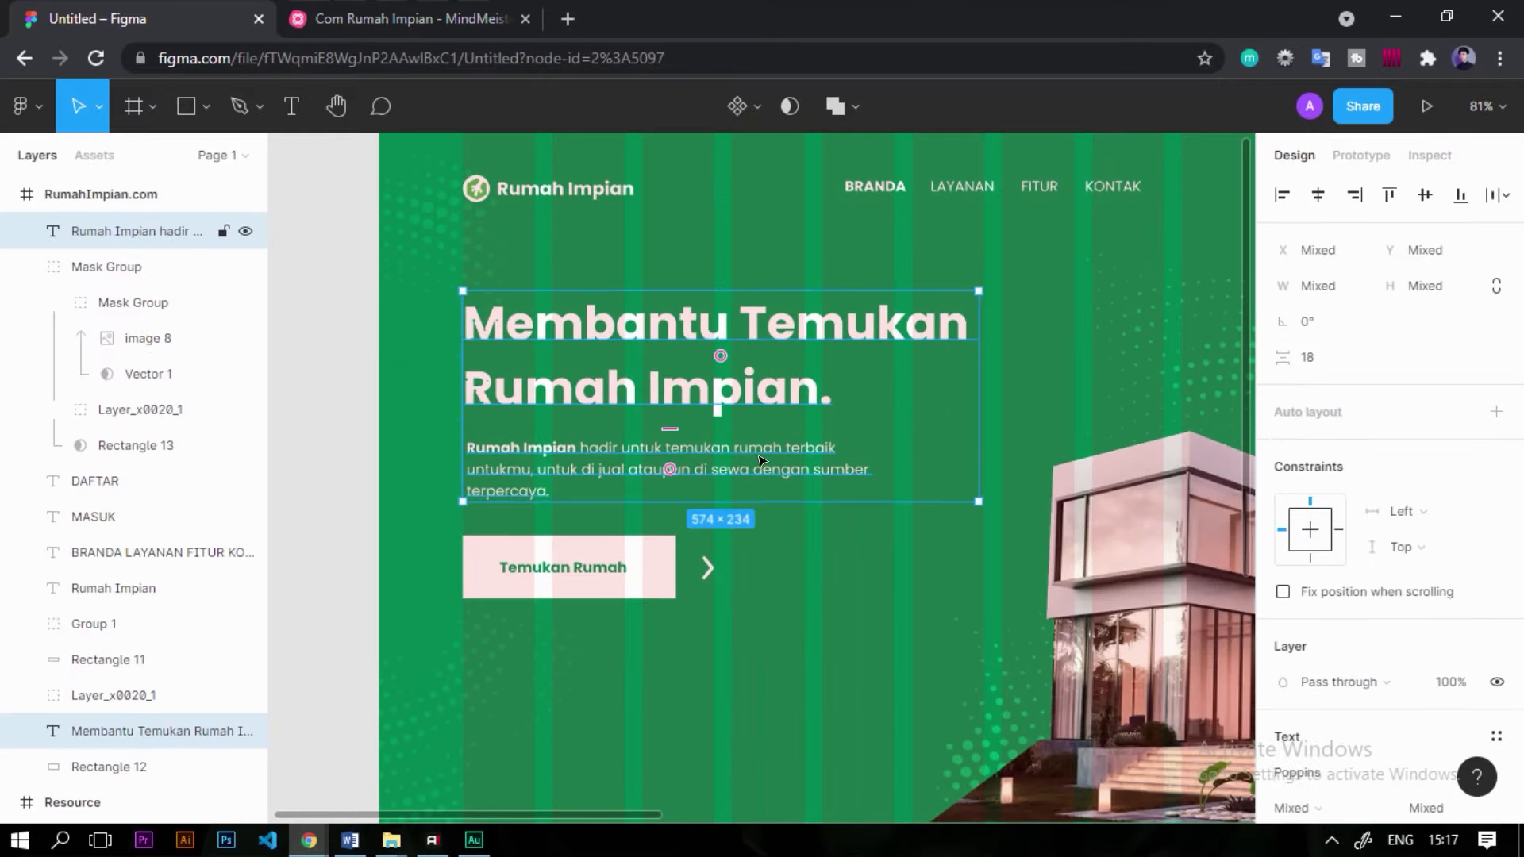
scroll(627, 568, up, 5)
shift+click(601, 547)
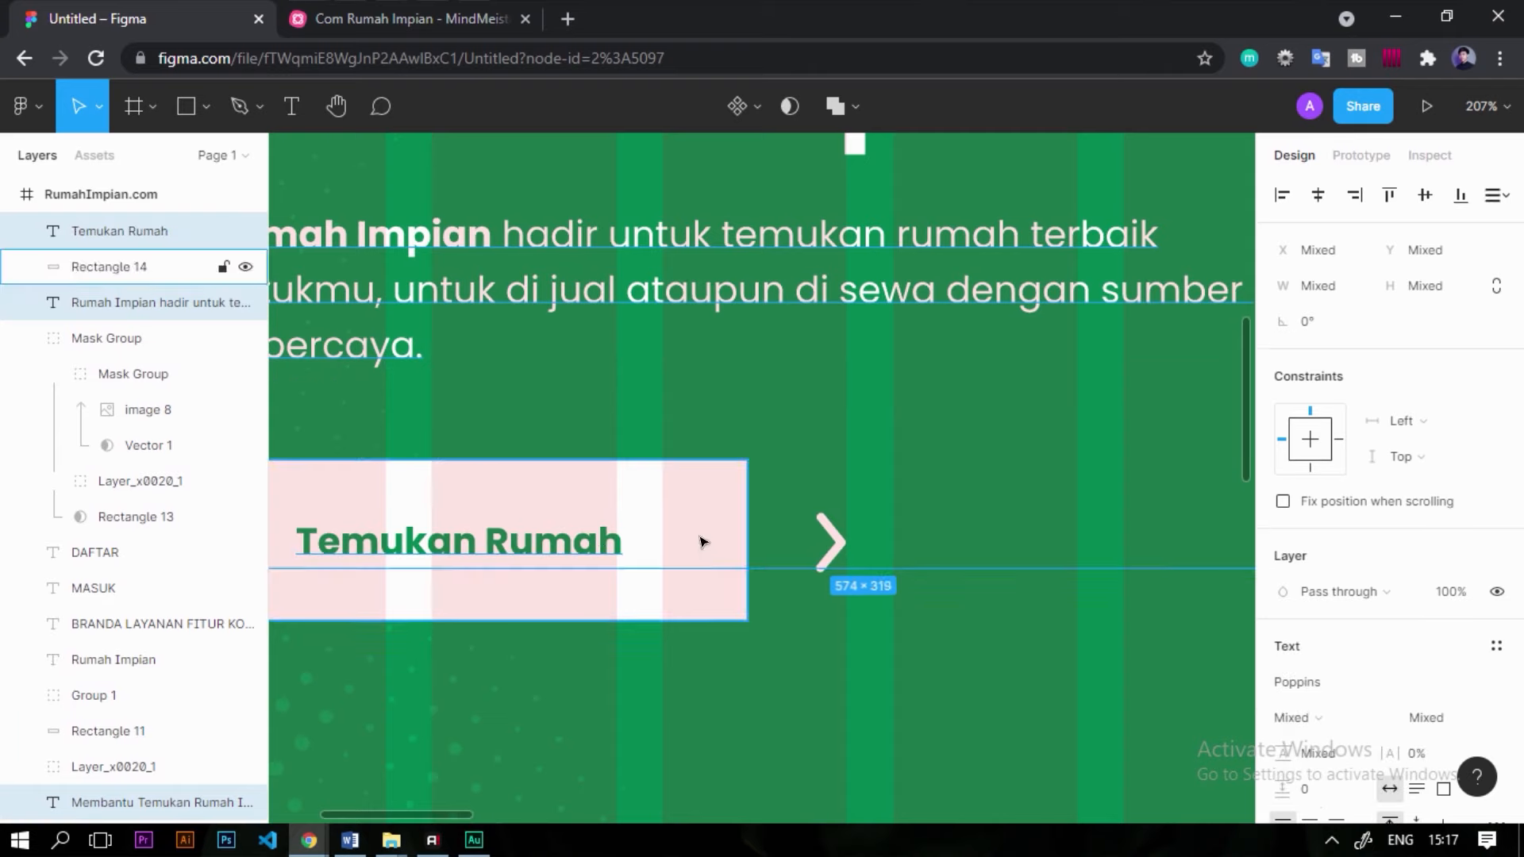
shift+click(703, 556)
shift+click(834, 548)
scroll(774, 532, down, 6)
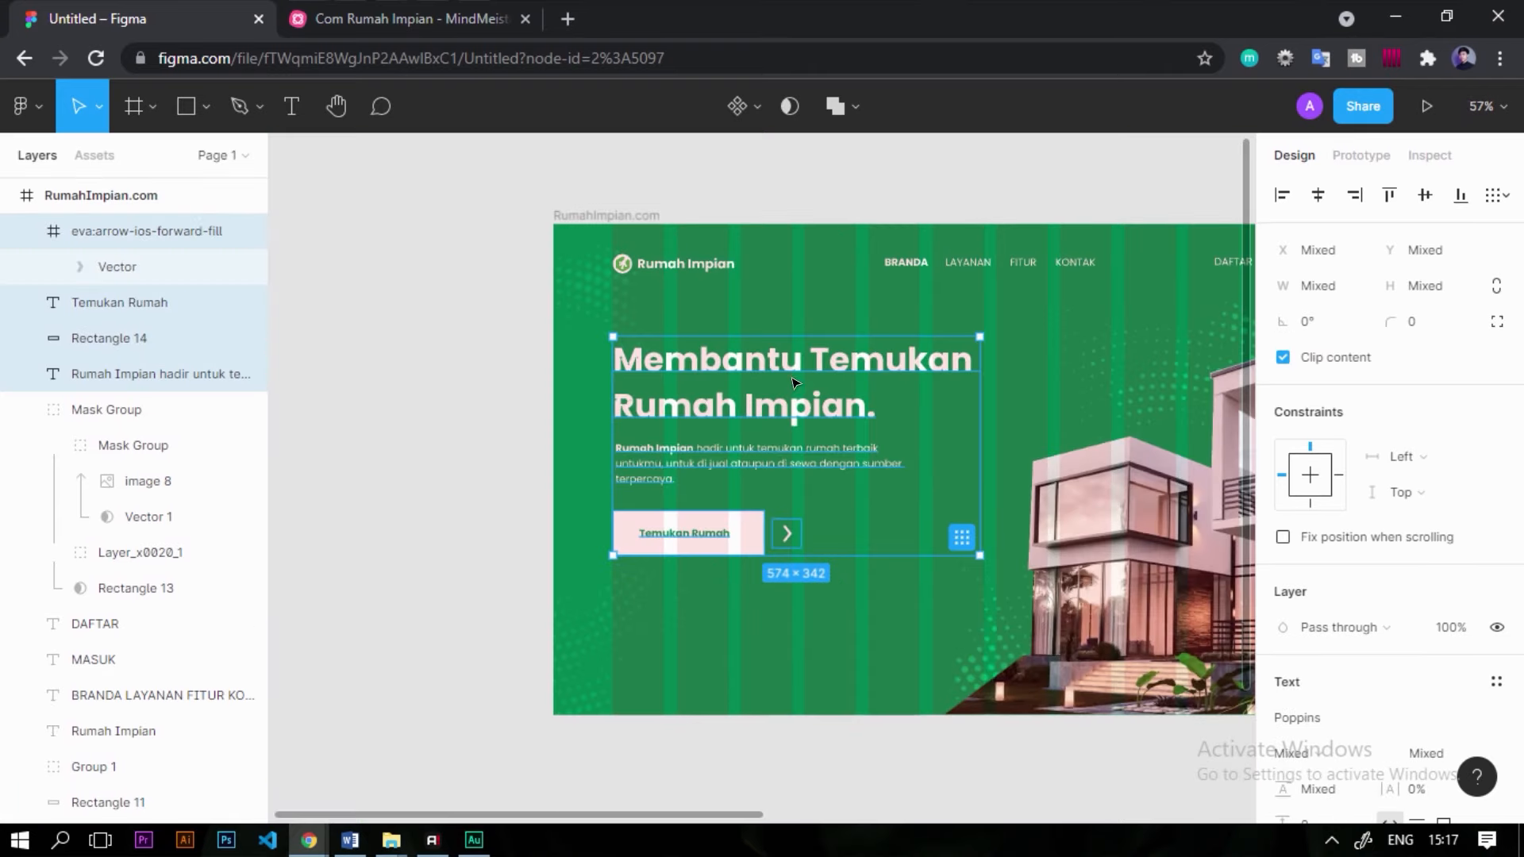
drag(789, 366, 792, 387)
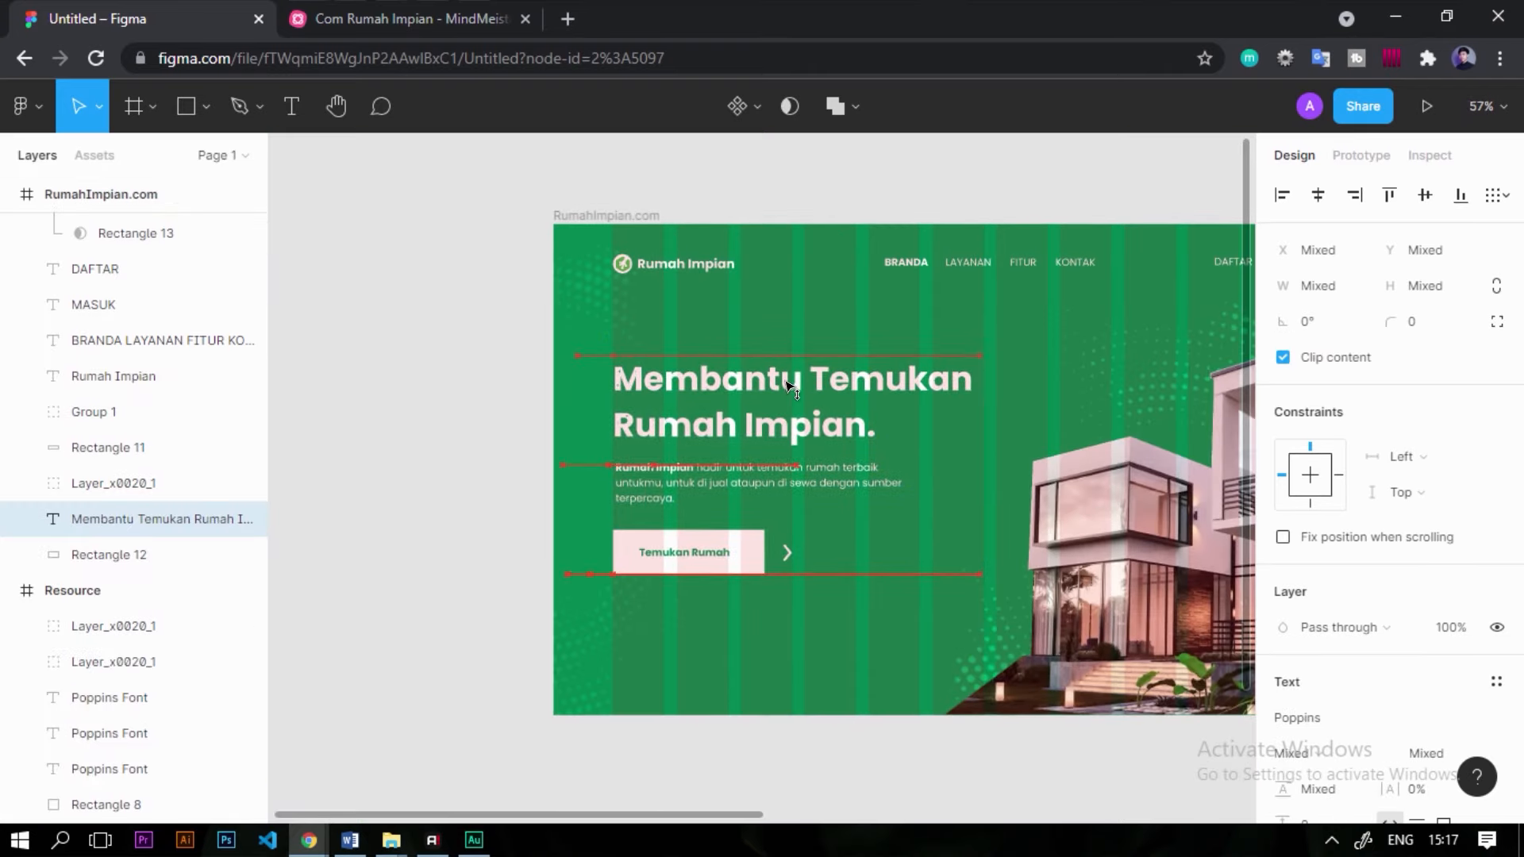
scroll(786, 388, down, 4)
click(919, 680)
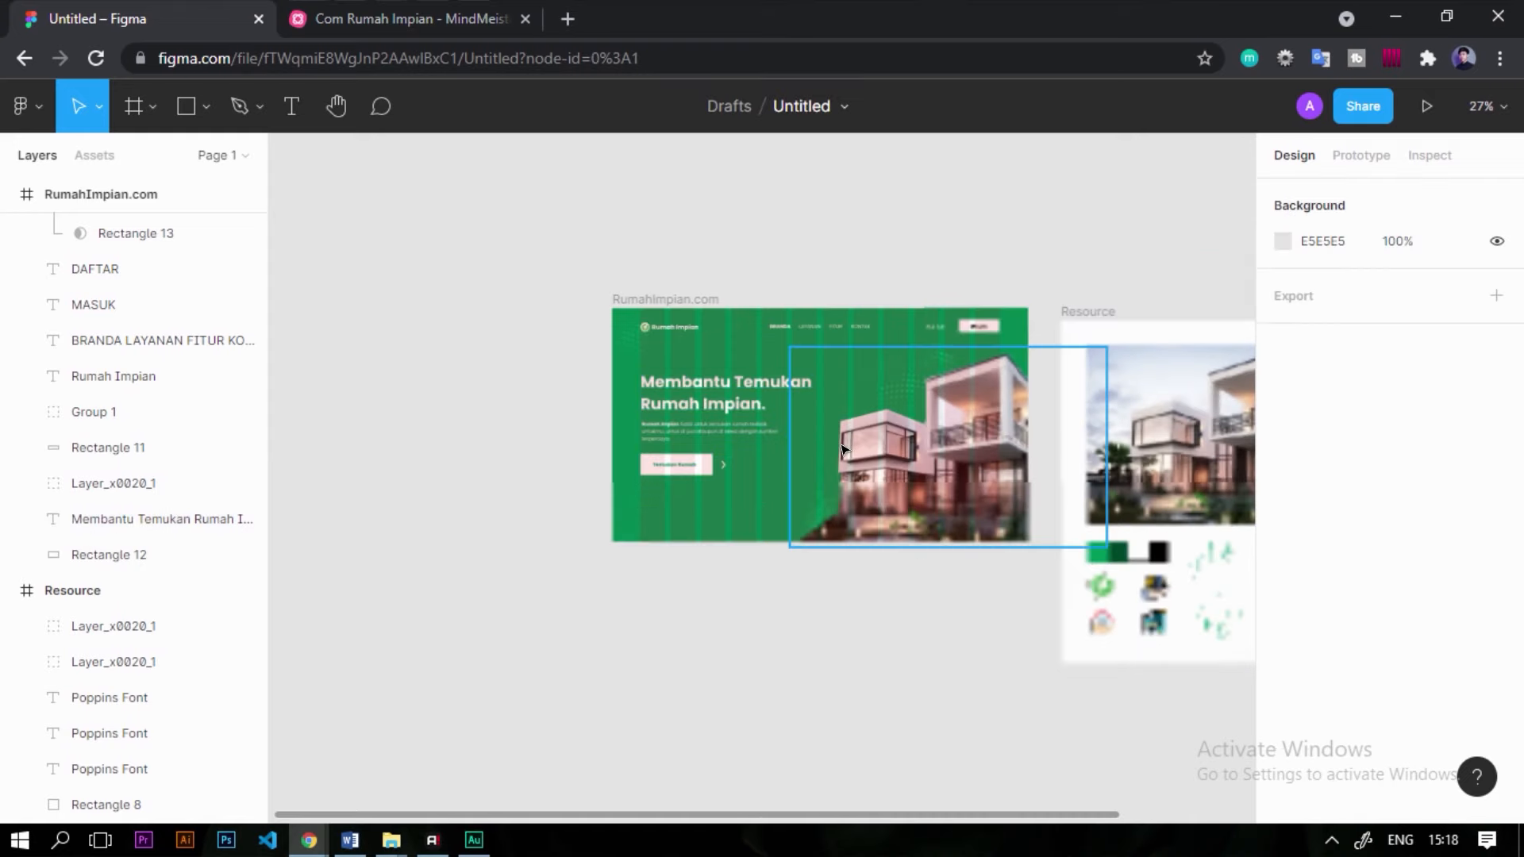
Hide the 12-column layout grid of the RumahImpian.com frame.
scroll(878, 445, up, 4)
scroll(877, 444, up, 2)
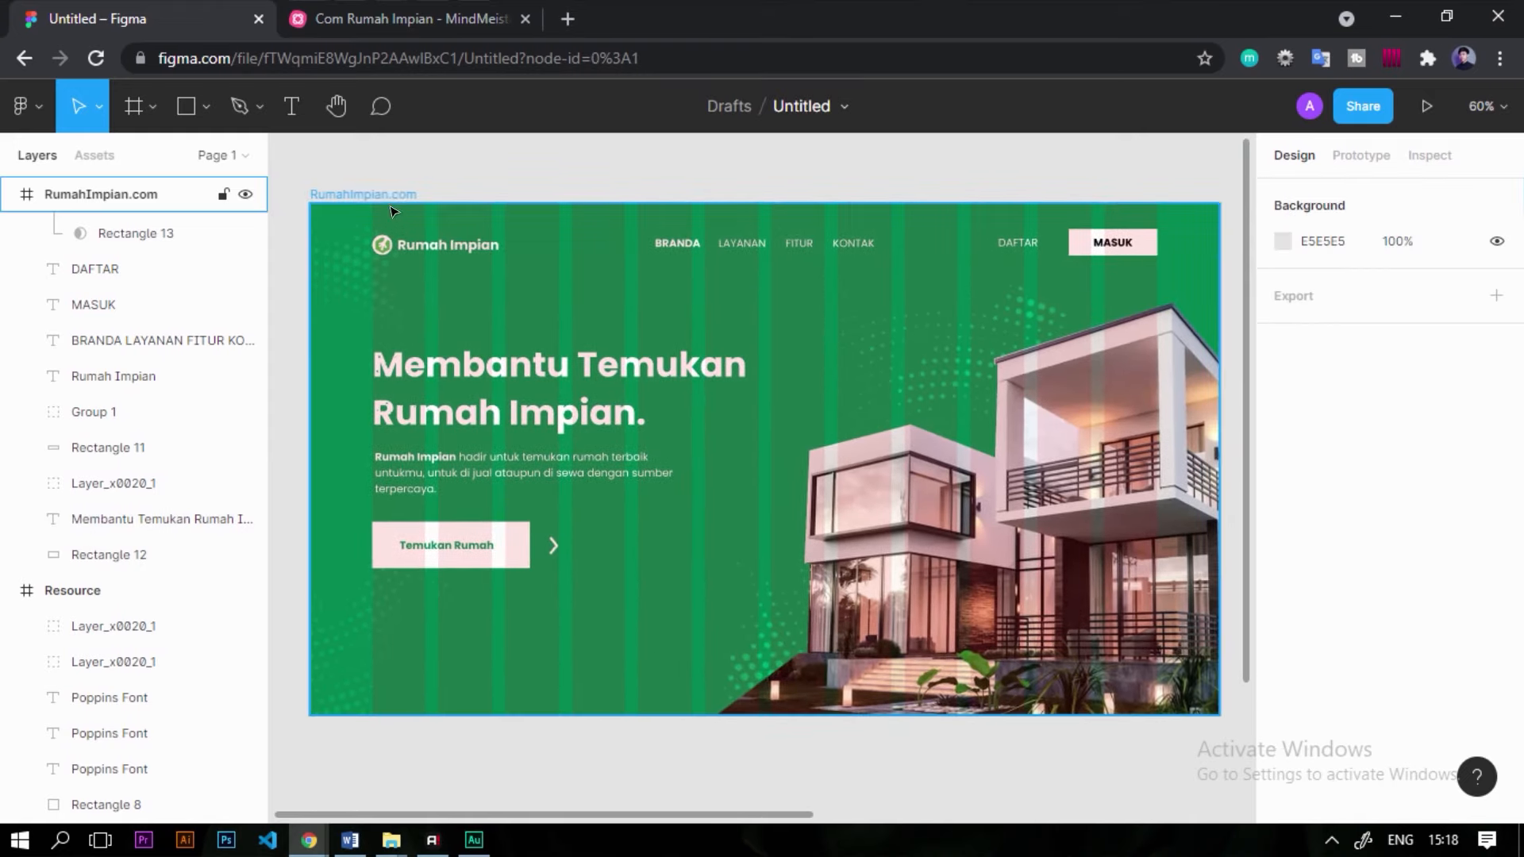
click(385, 189)
scroll(1324, 585, down, 2)
click(1461, 426)
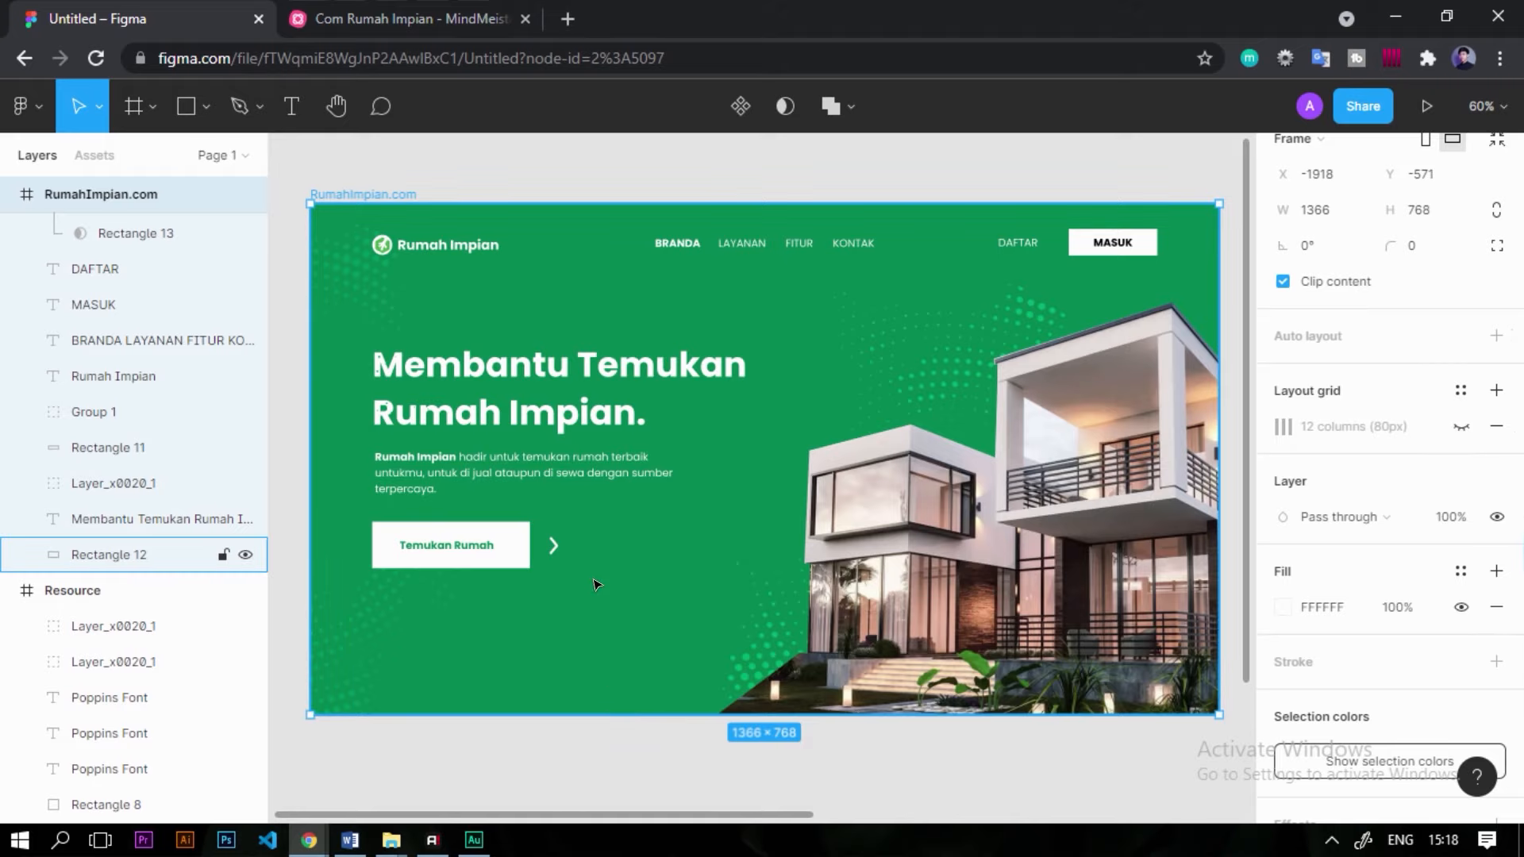
Recolor the MASUK button label in the header to green by sampling the hero background.
scroll(1117, 227, up, 5)
drag(1182, 253, 877, 398)
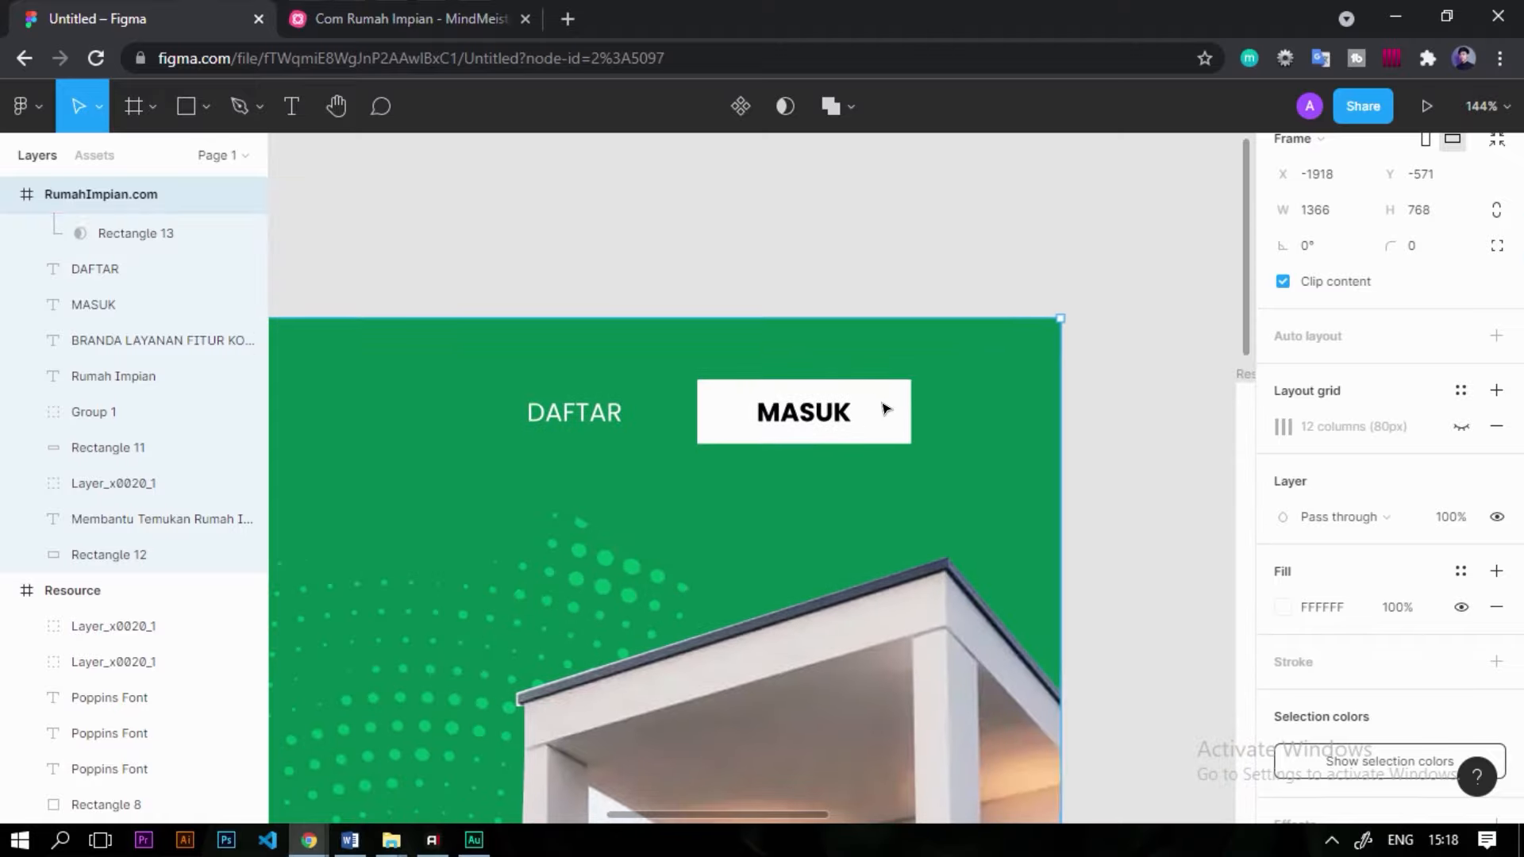
scroll(877, 398, up, 2)
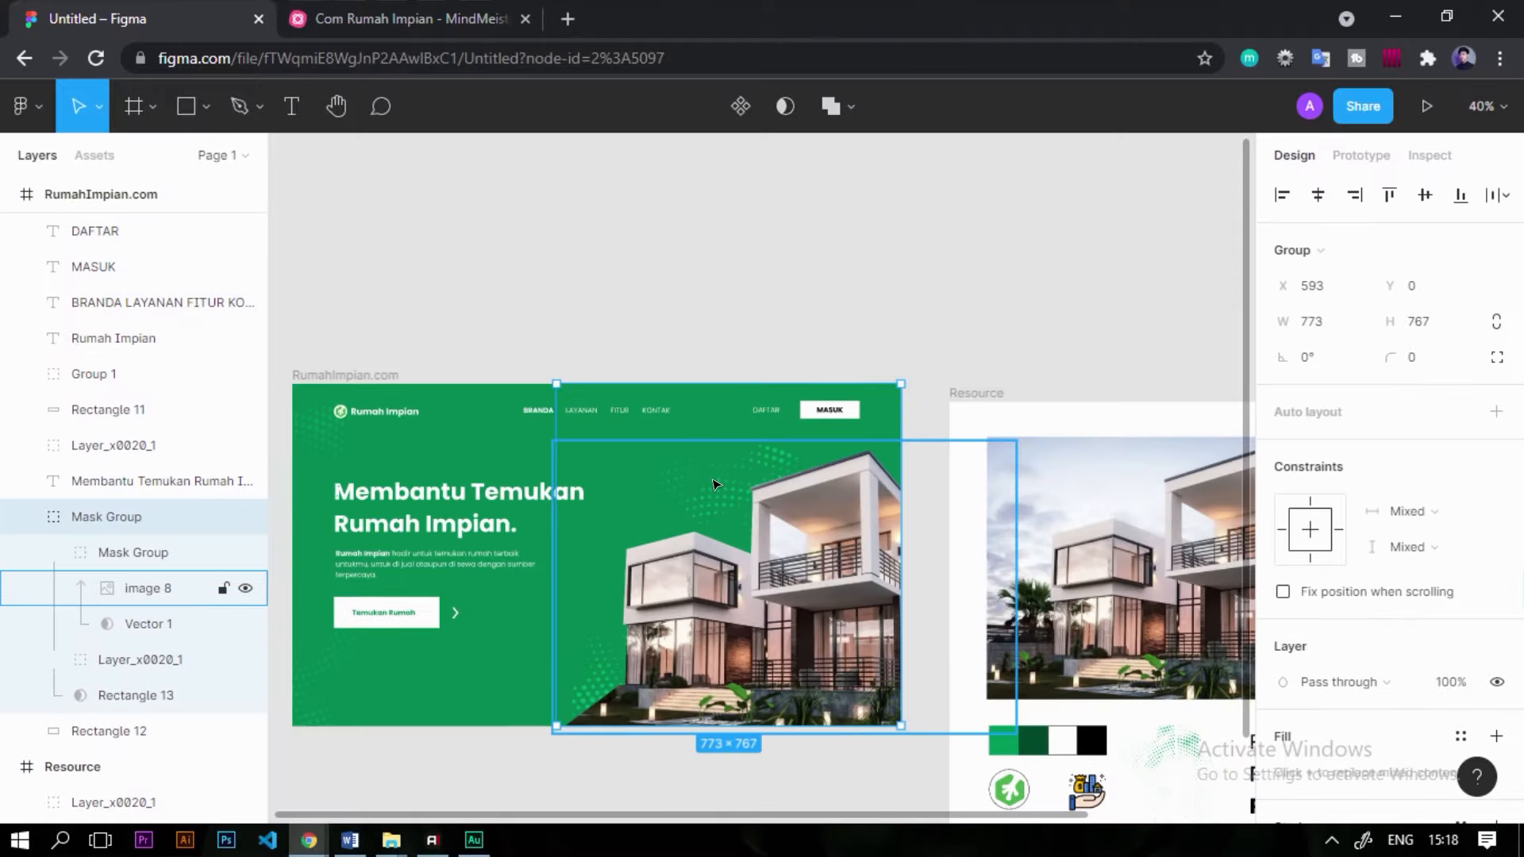
scroll(869, 408, up, 7)
click(761, 408)
scroll(1349, 556, down, 5)
click(1283, 575)
click(1020, 572)
click(858, 480)
click(894, 259)
scroll(1089, 492, down, 5)
scroll(1089, 492, up, 2)
scroll(874, 460, down, 3)
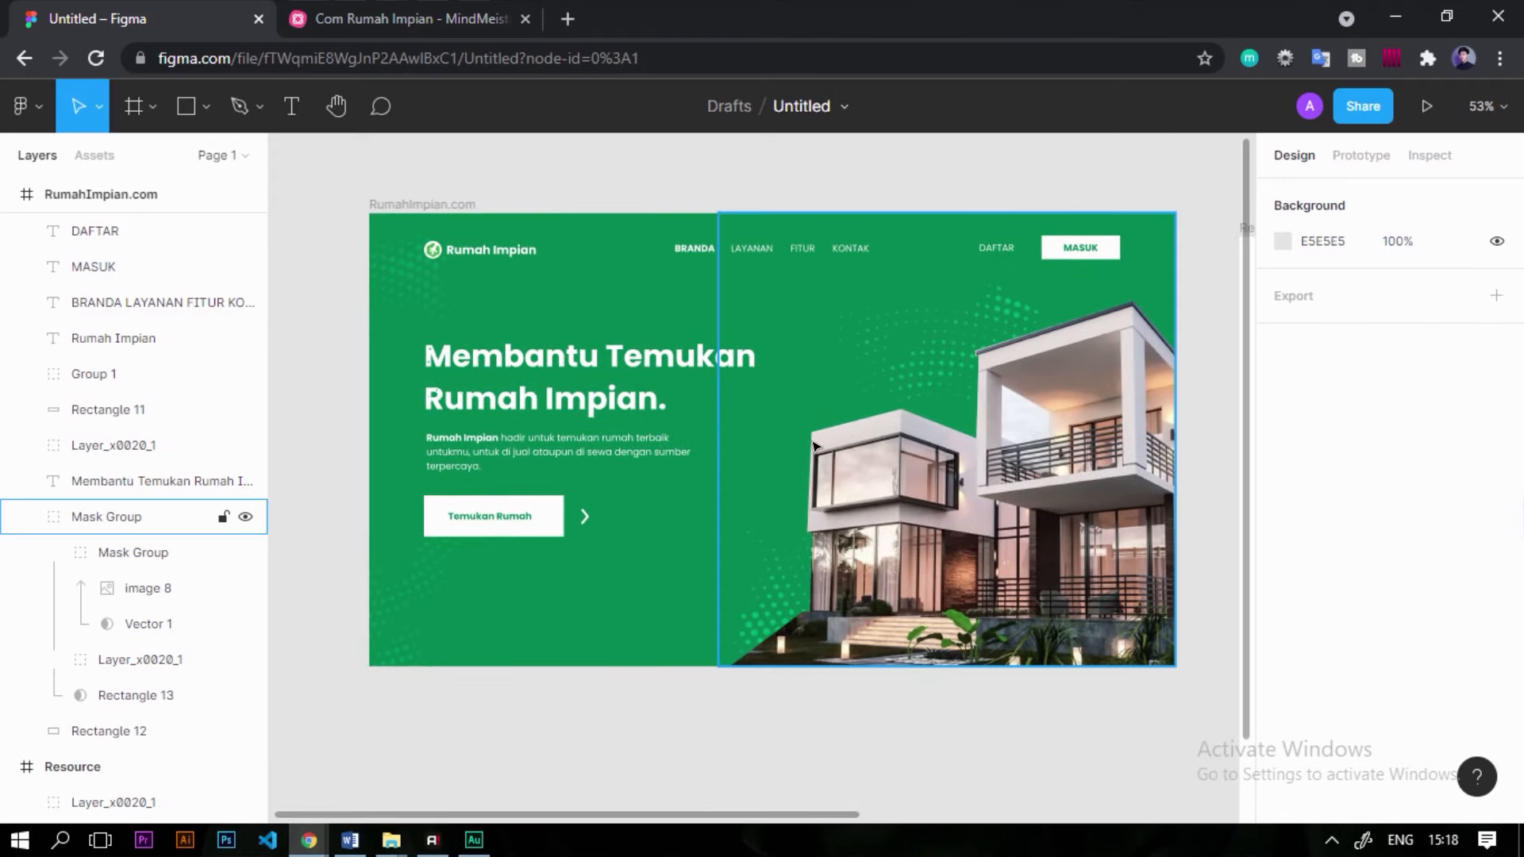
Switch to the MindMeister map, check the items planned for the Layanan section, and return to Figma.
click(397, 19)
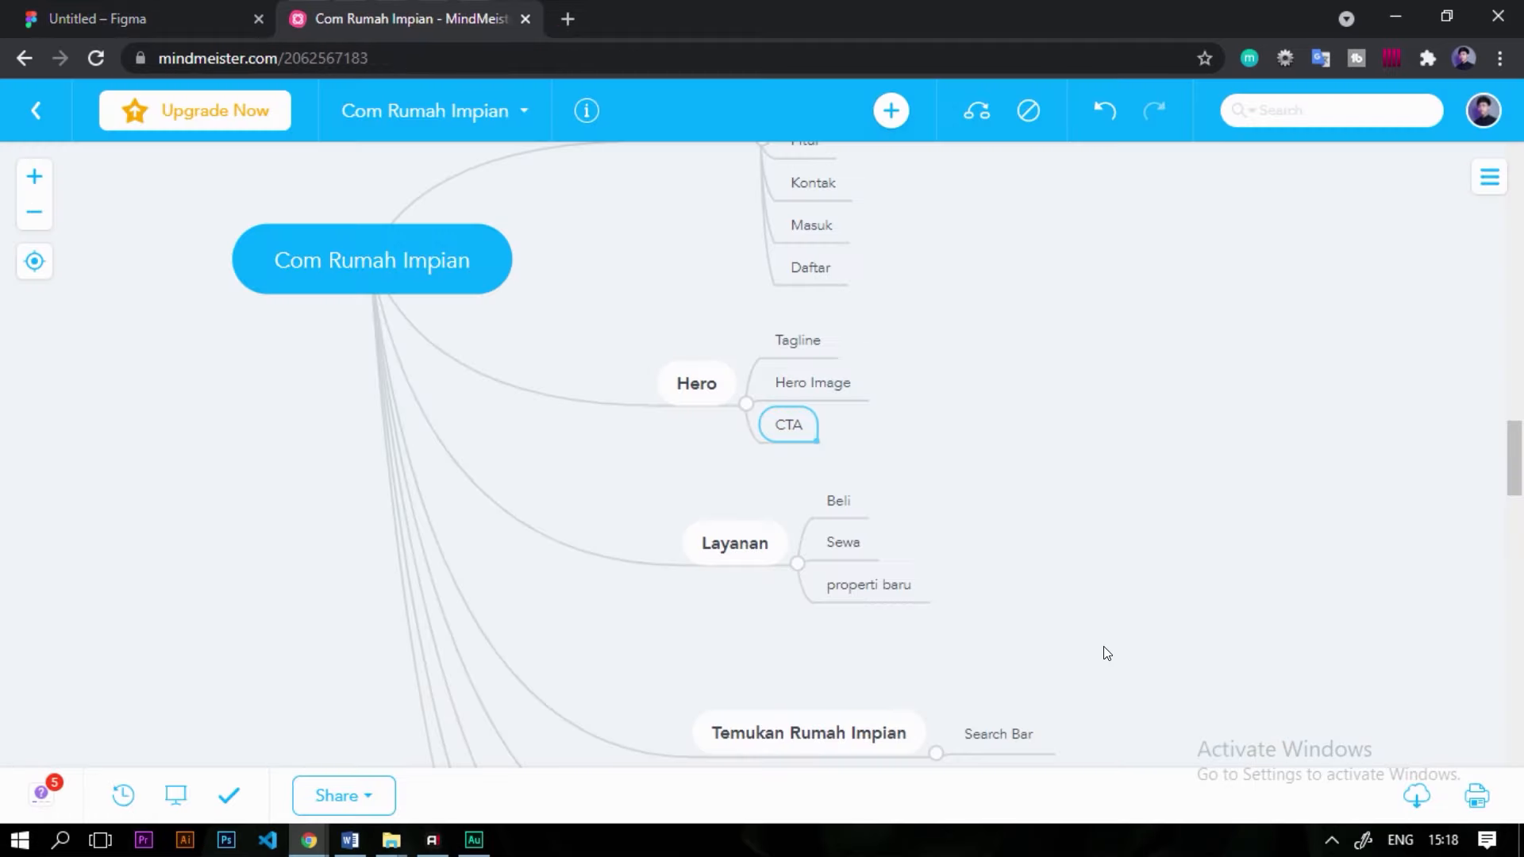
scroll(1095, 586, down, 3)
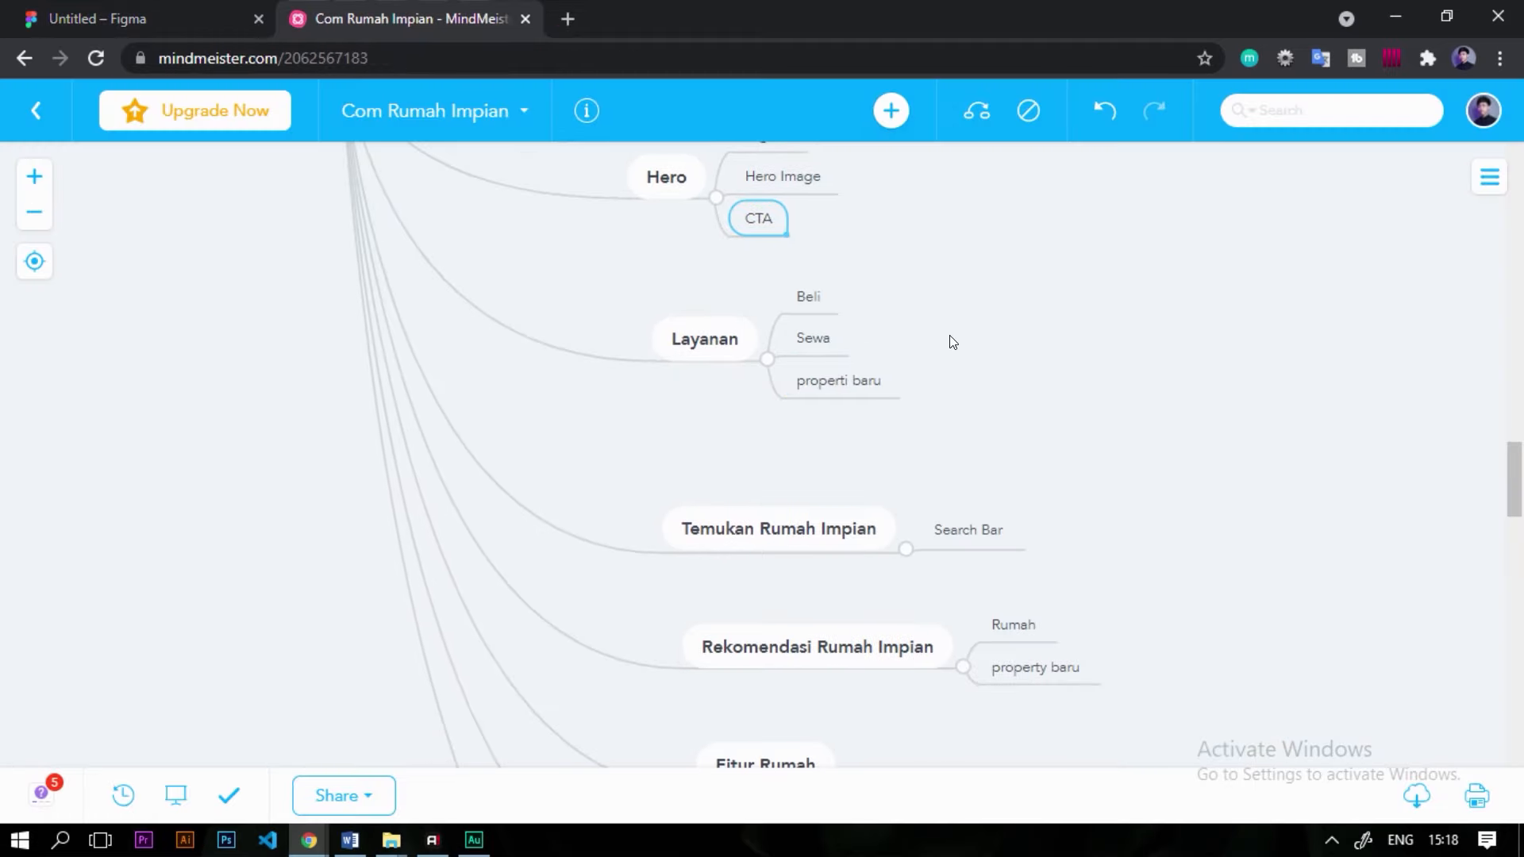
click(108, 17)
scroll(714, 595, down, 1)
Extend the RumahImpian.com frame below the hero, setting its height first to 900 and finally to 2000.
drag(646, 509, 648, 511)
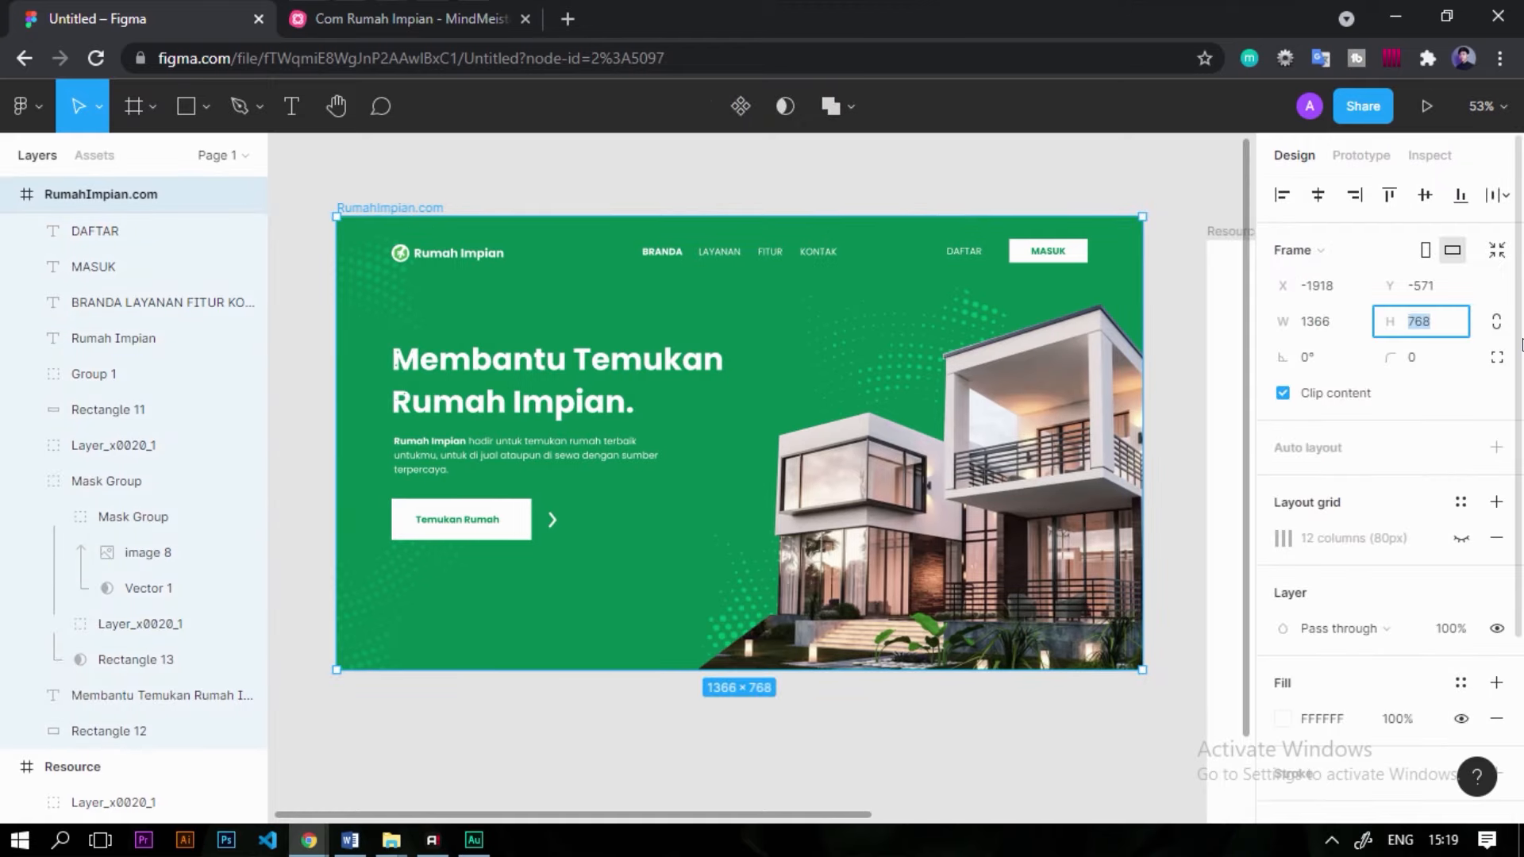
key(Return)
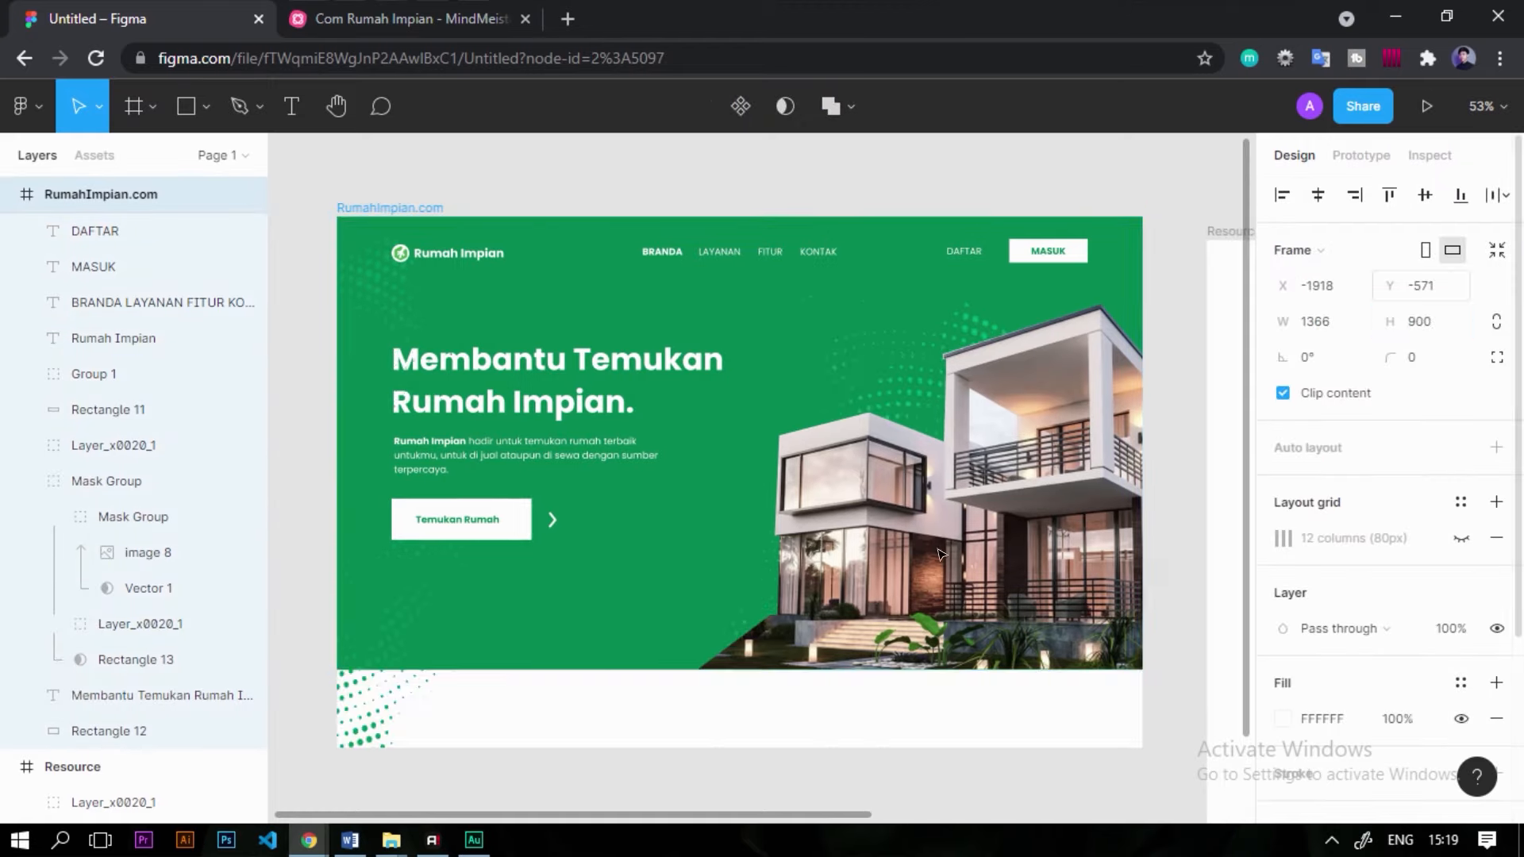
click(418, 706)
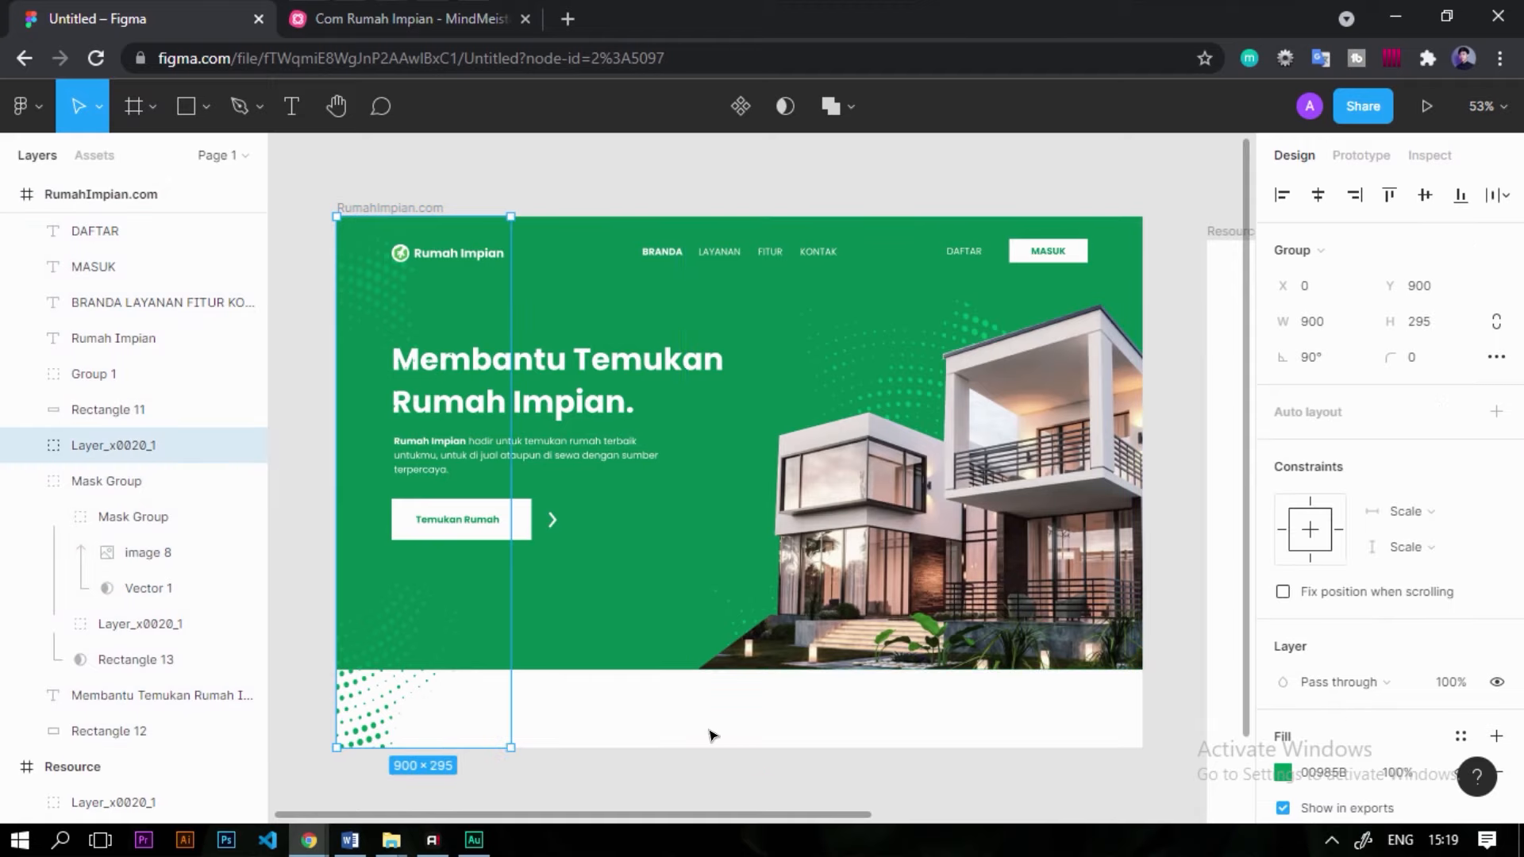
click(762, 743)
click(868, 725)
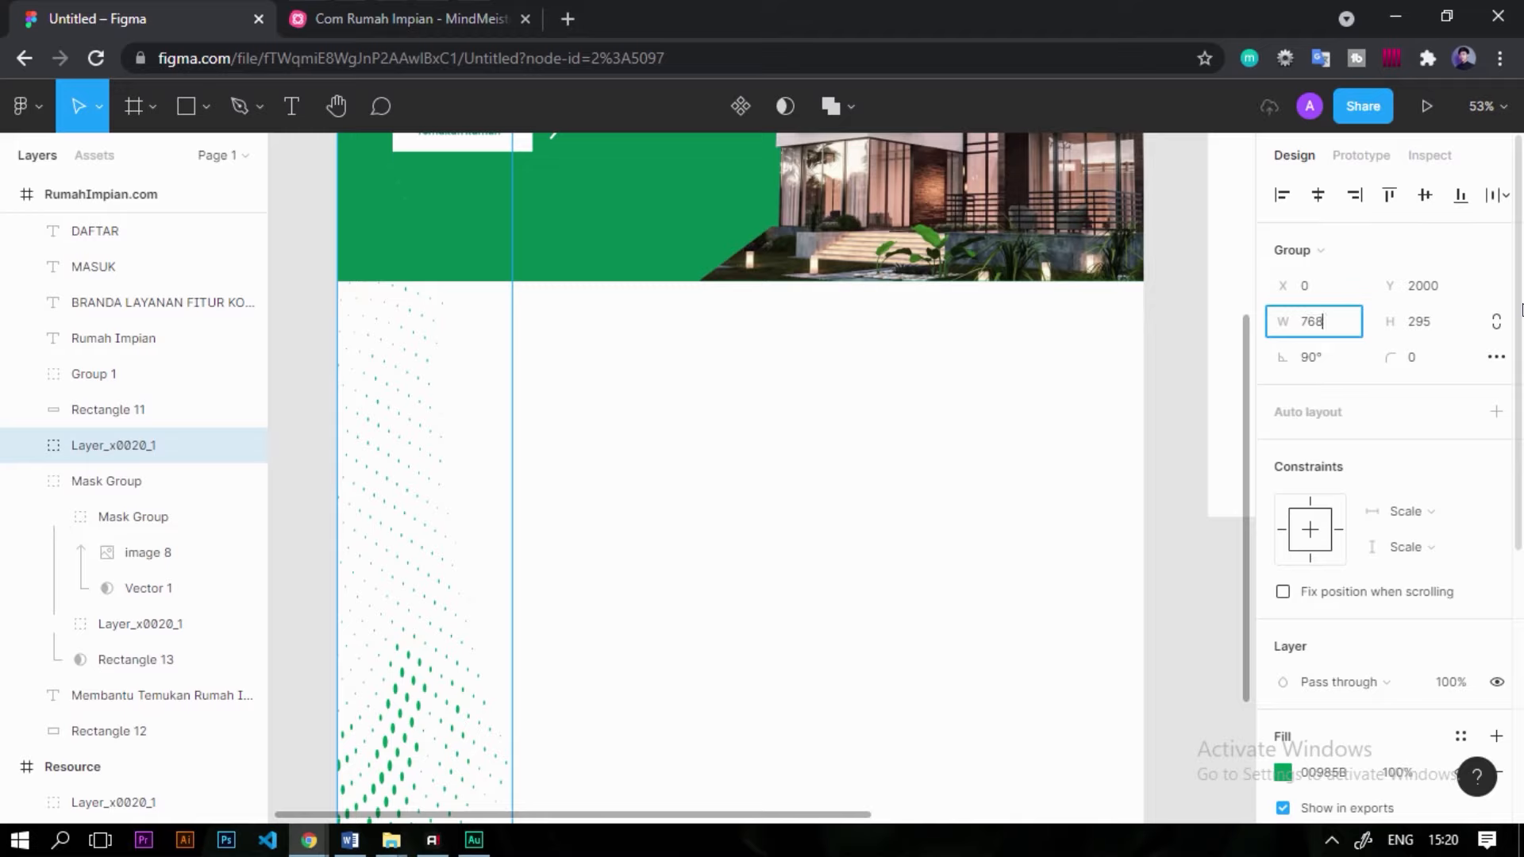
Set the stretched dotted pattern group's width to 768 to match the hero's height.
key(Return)
click(766, 493)
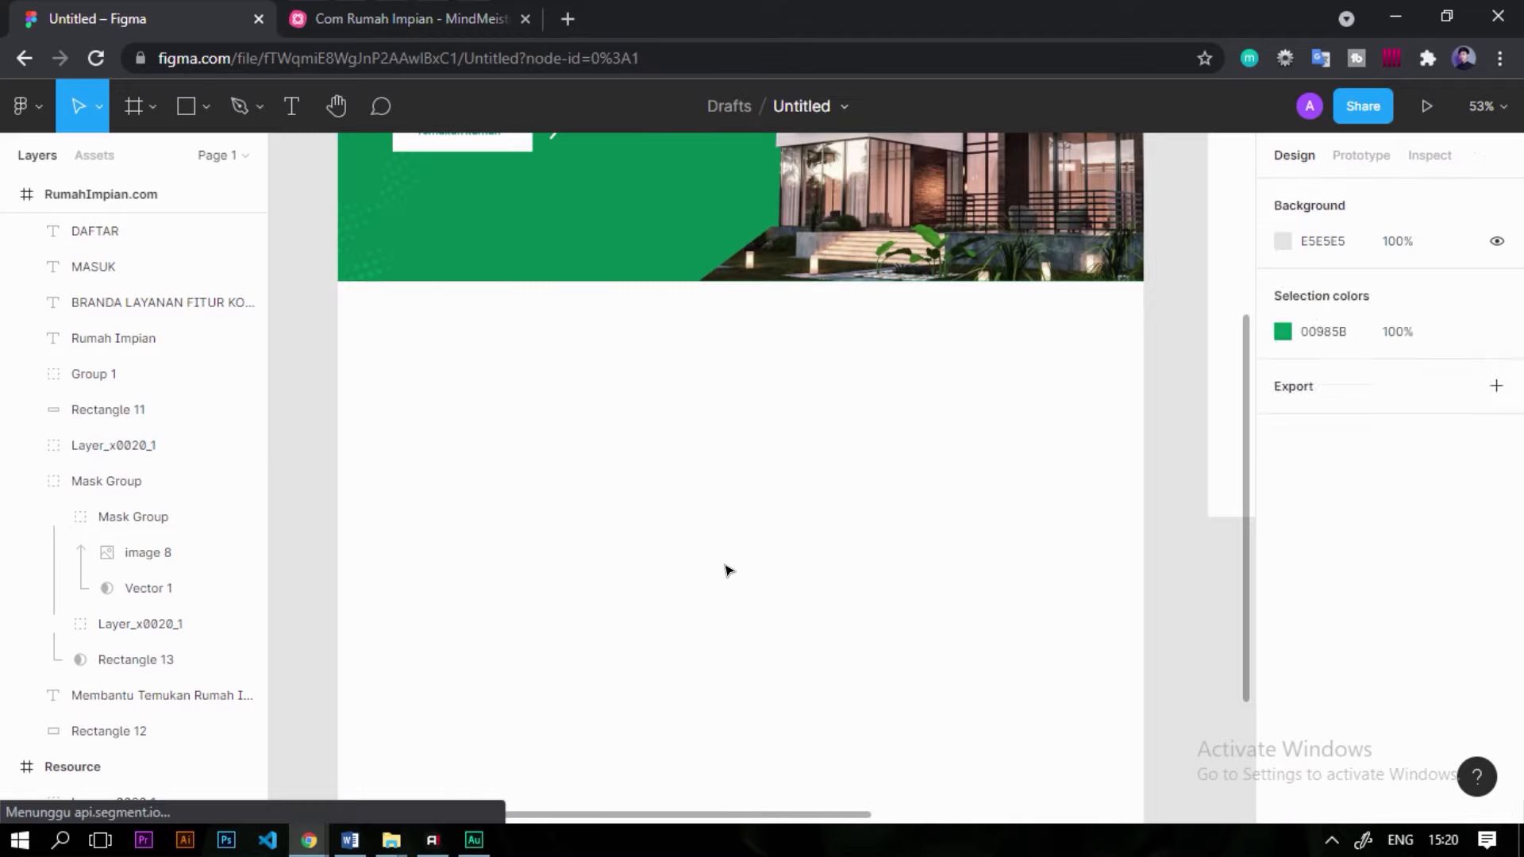
Add the bold size 16 text "LAYANAN KAMI" in the white area below the hero section.
scroll(766, 493, up, 5)
scroll(840, 742, down, 2)
drag(870, 682, 820, 476)
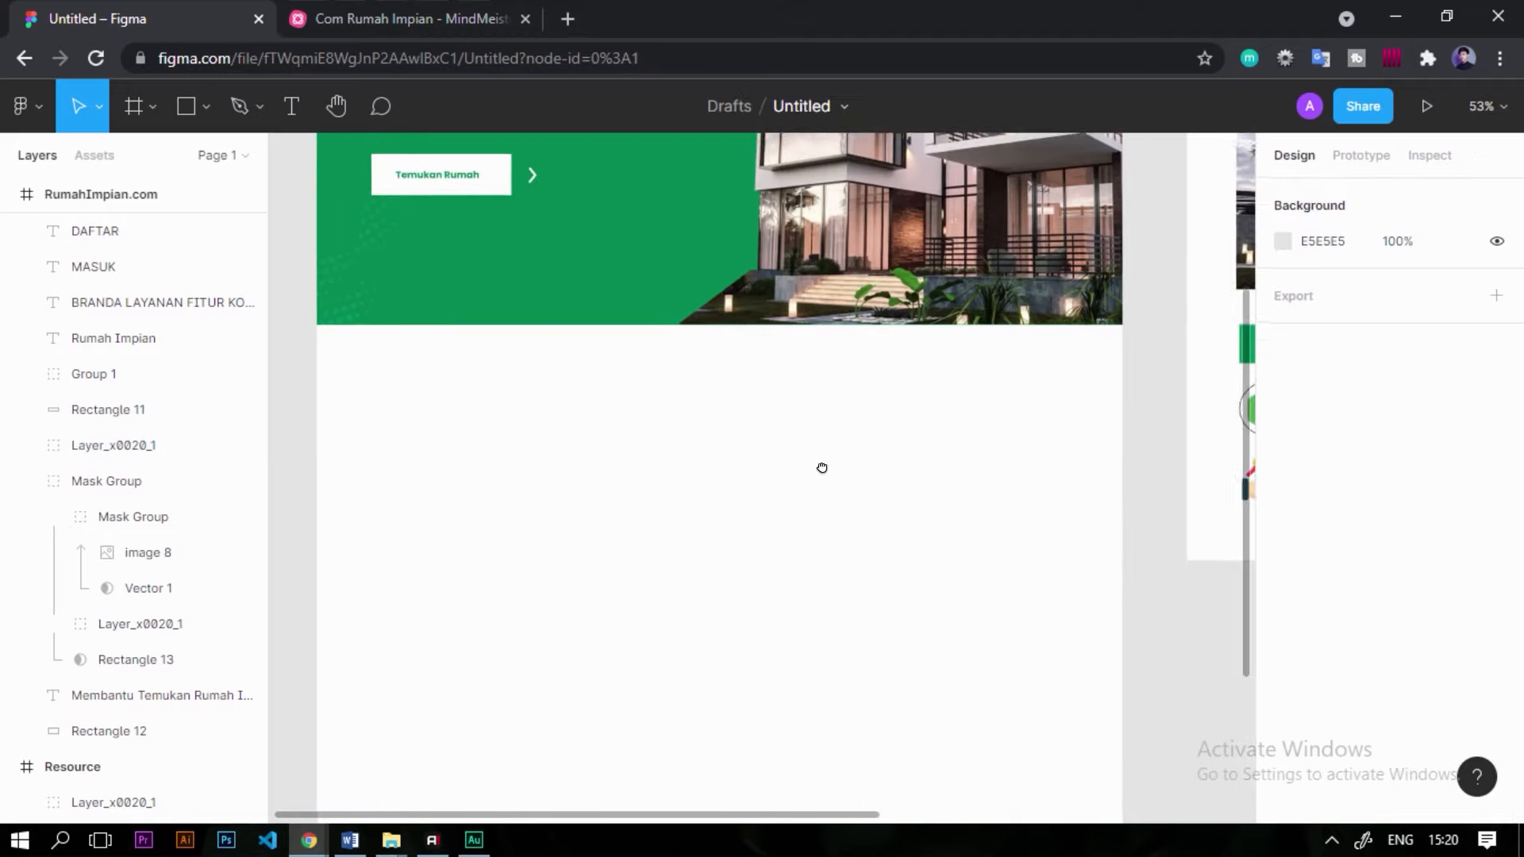
drag(786, 594, 791, 492)
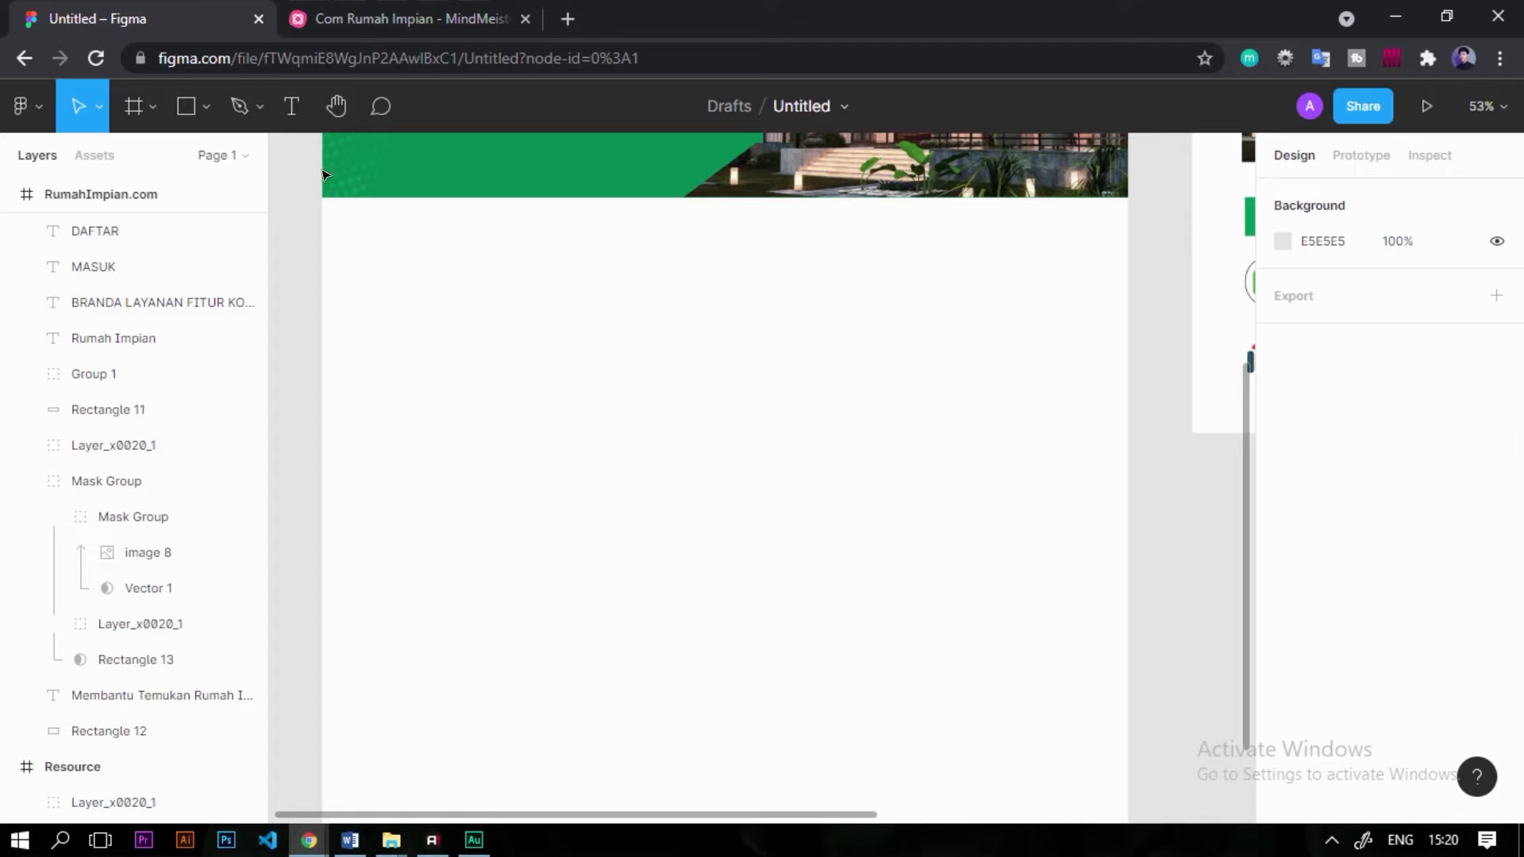
scroll(728, 432, up, 2)
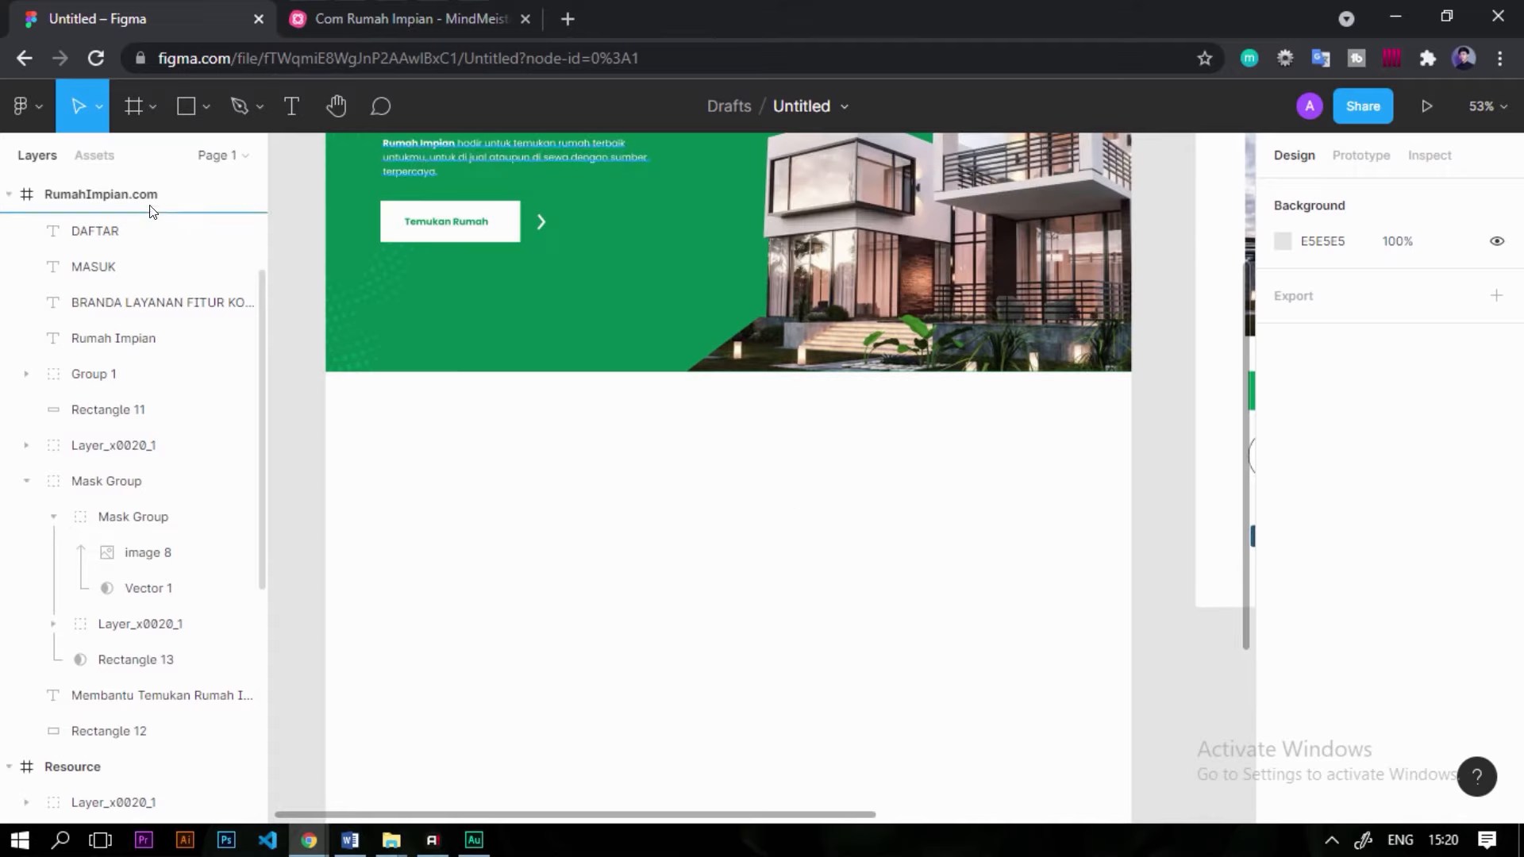
click(292, 105)
click(500, 438)
text(LAYANAN KAMI)
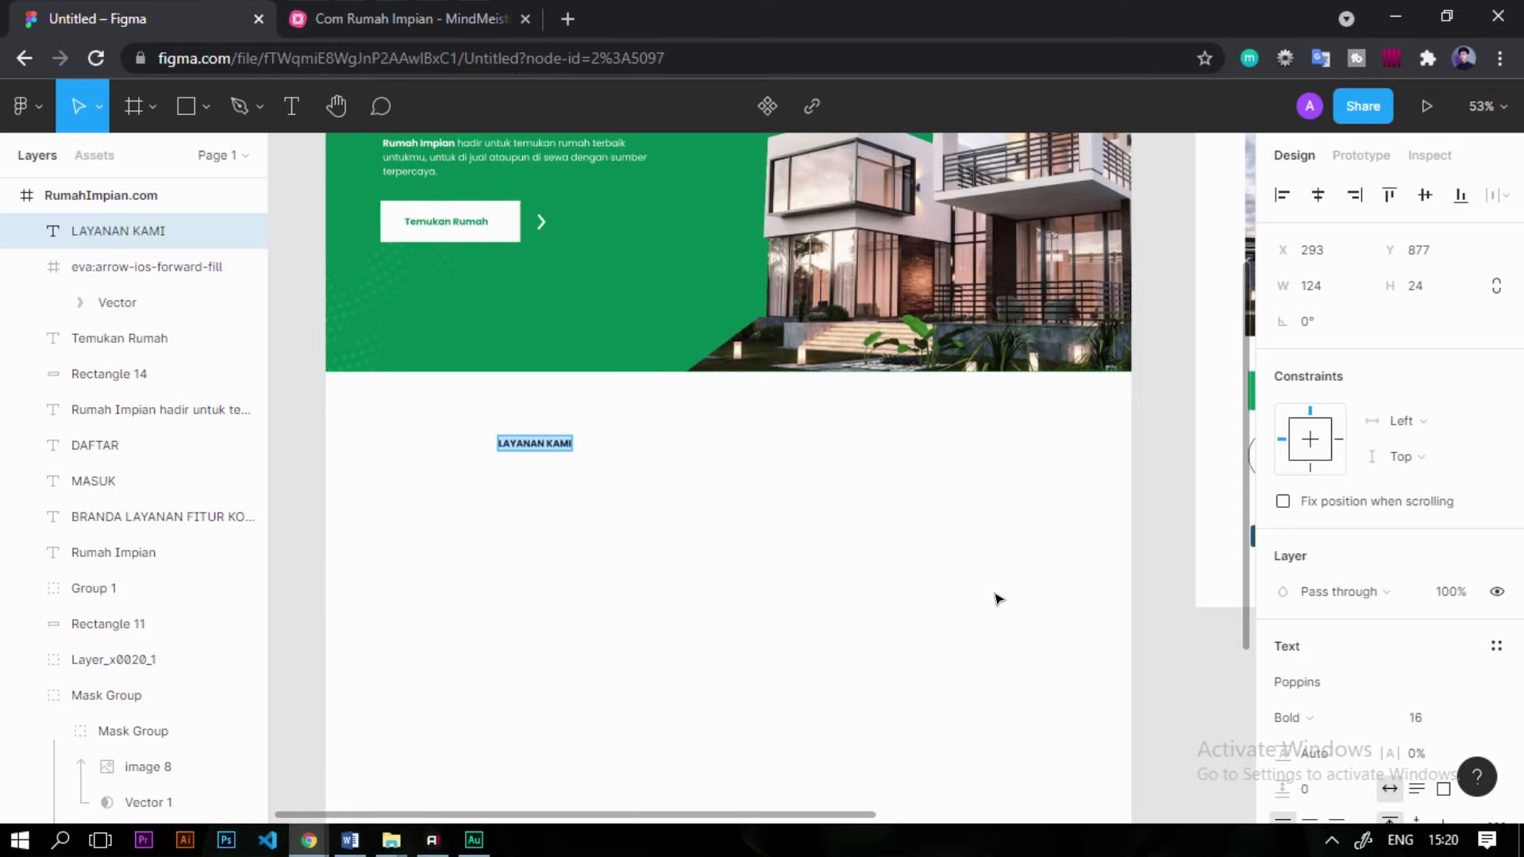
Recolor the "LAYANAN KAMI" text to green.
scroll(1349, 619, down, 4)
click(1271, 580)
drag(829, 427, 757, 700)
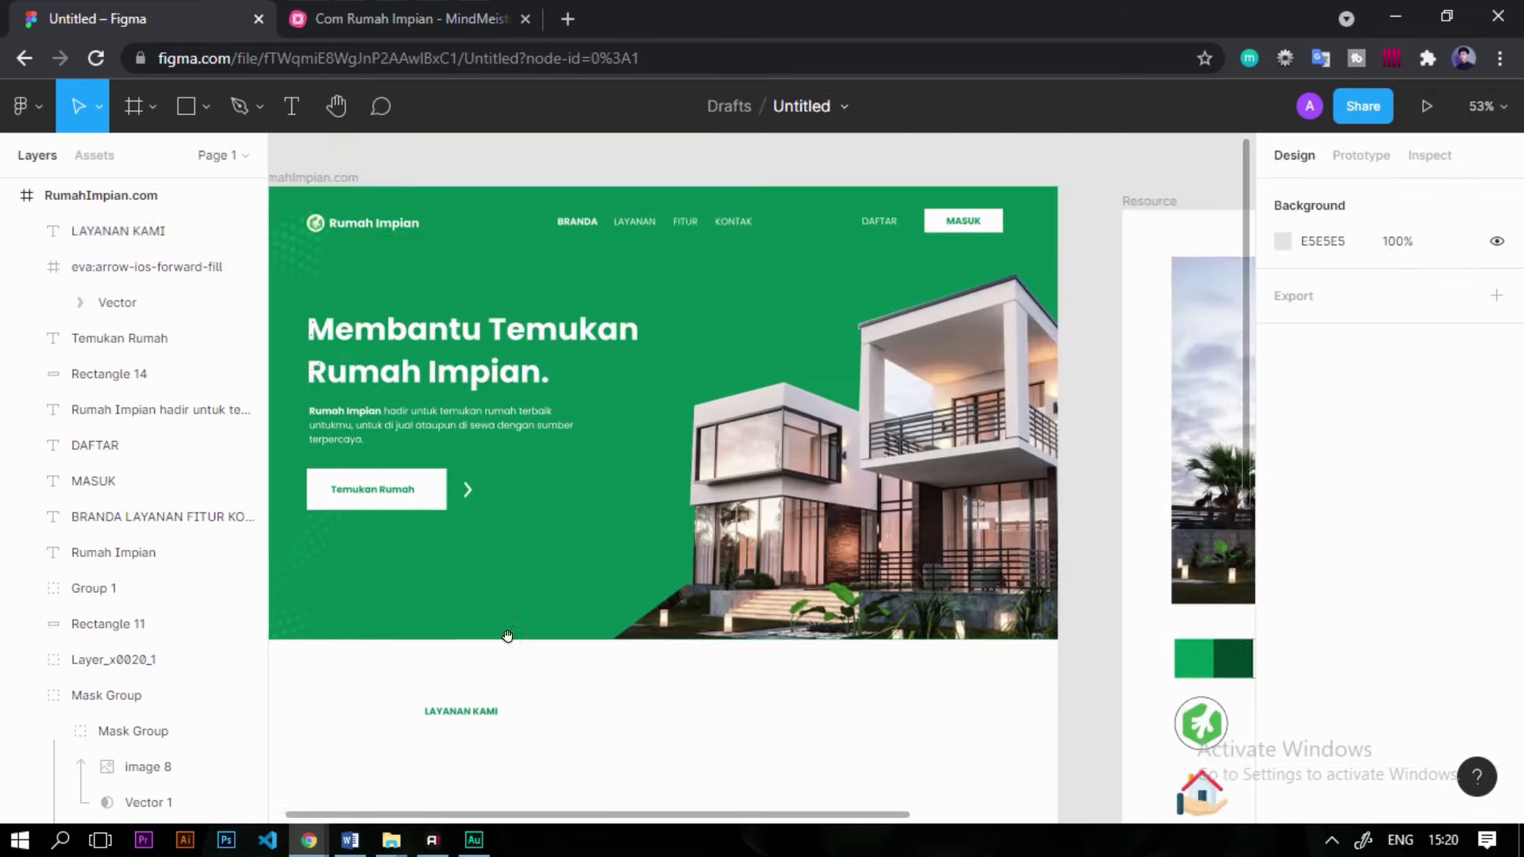
Change the fill of the green hero background rectangle from solid to a linear gradient.
drag(508, 636, 644, 622)
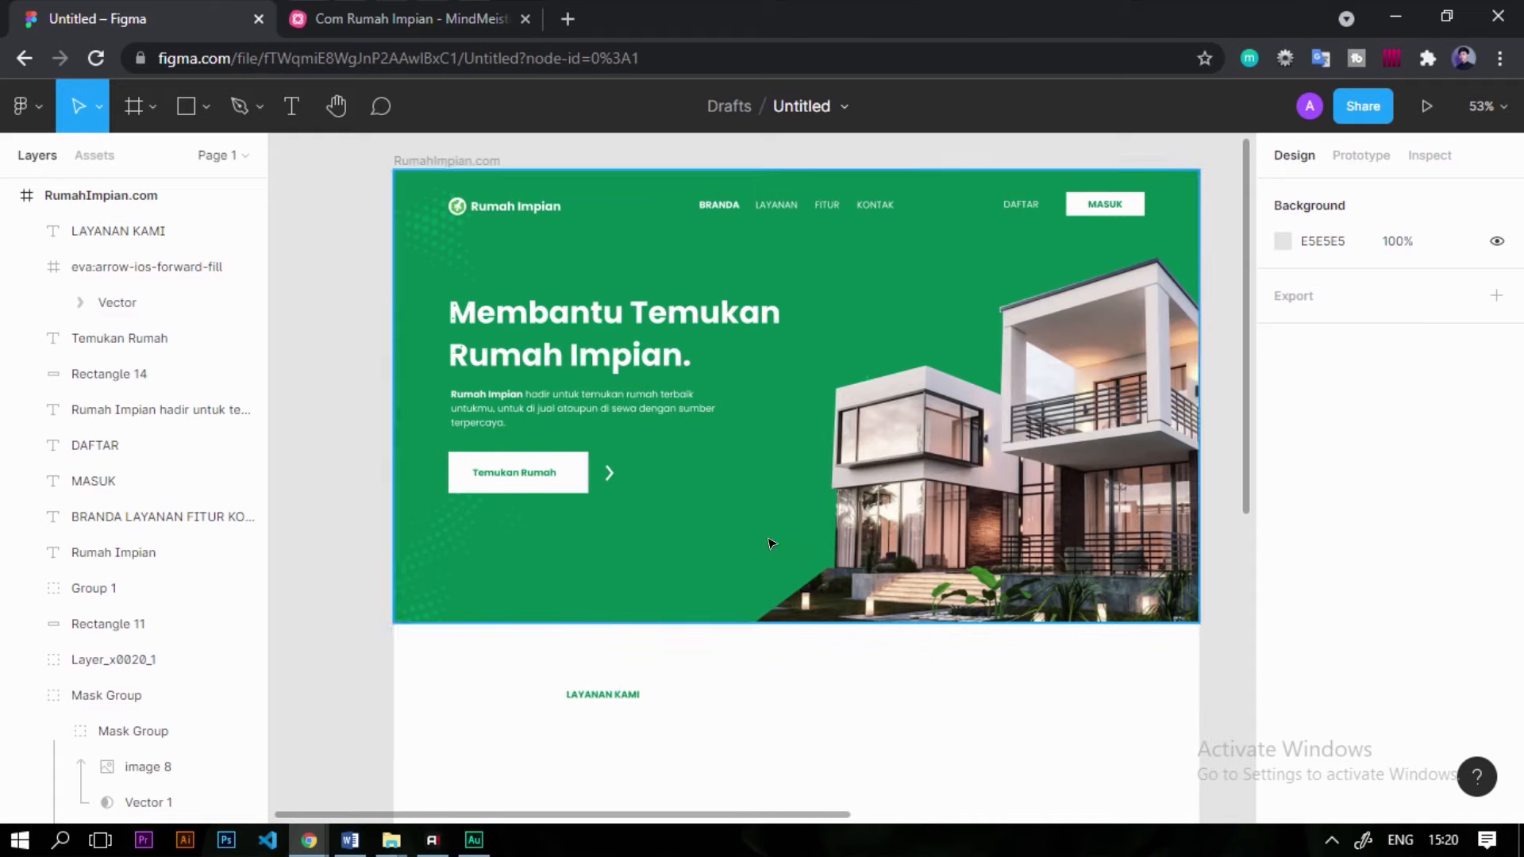
click(548, 250)
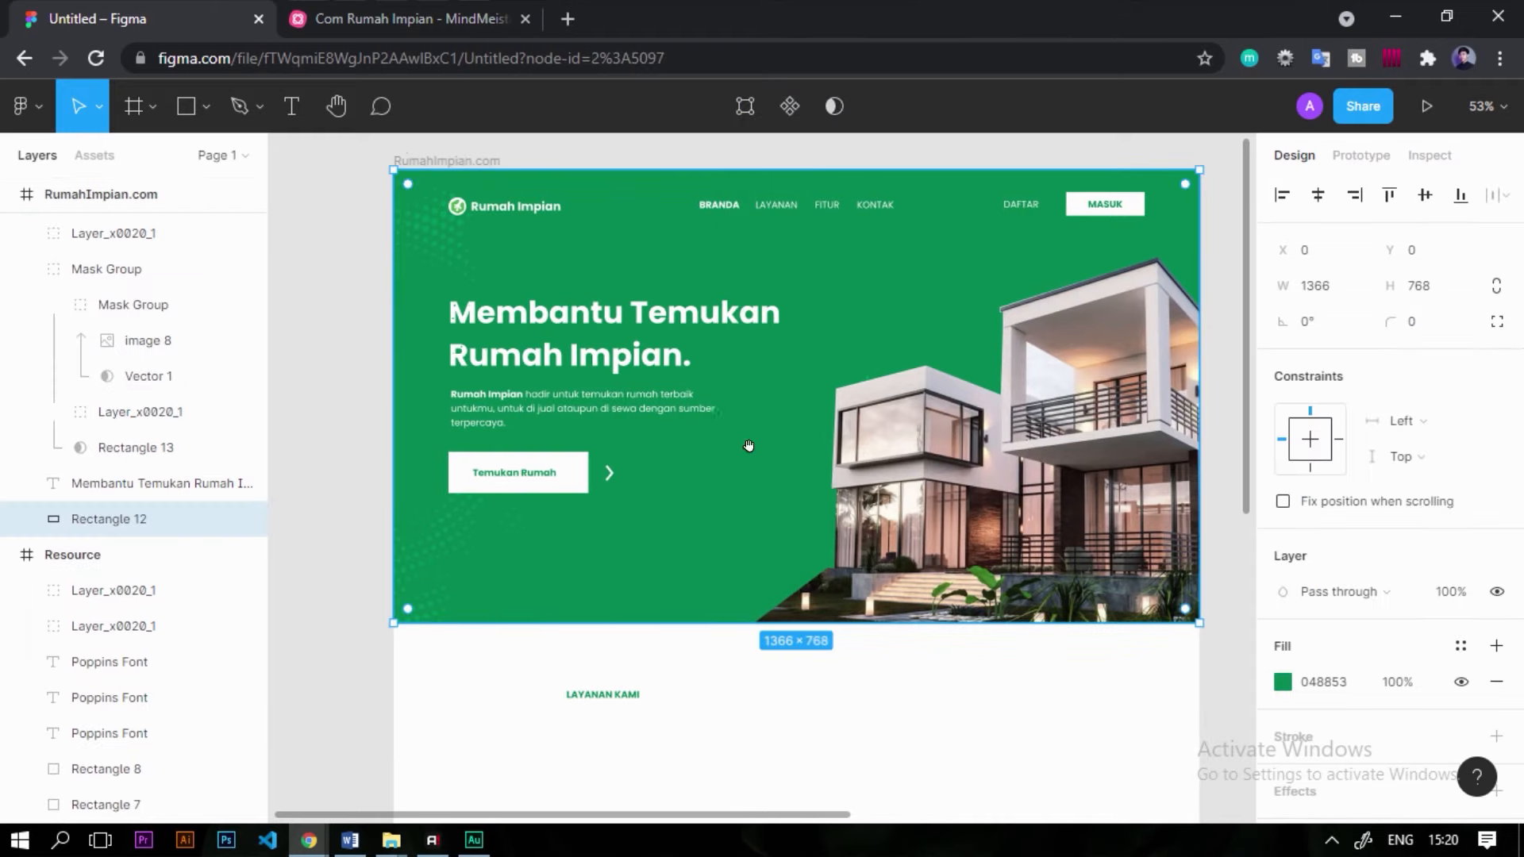
drag(747, 444, 709, 439)
click(1284, 683)
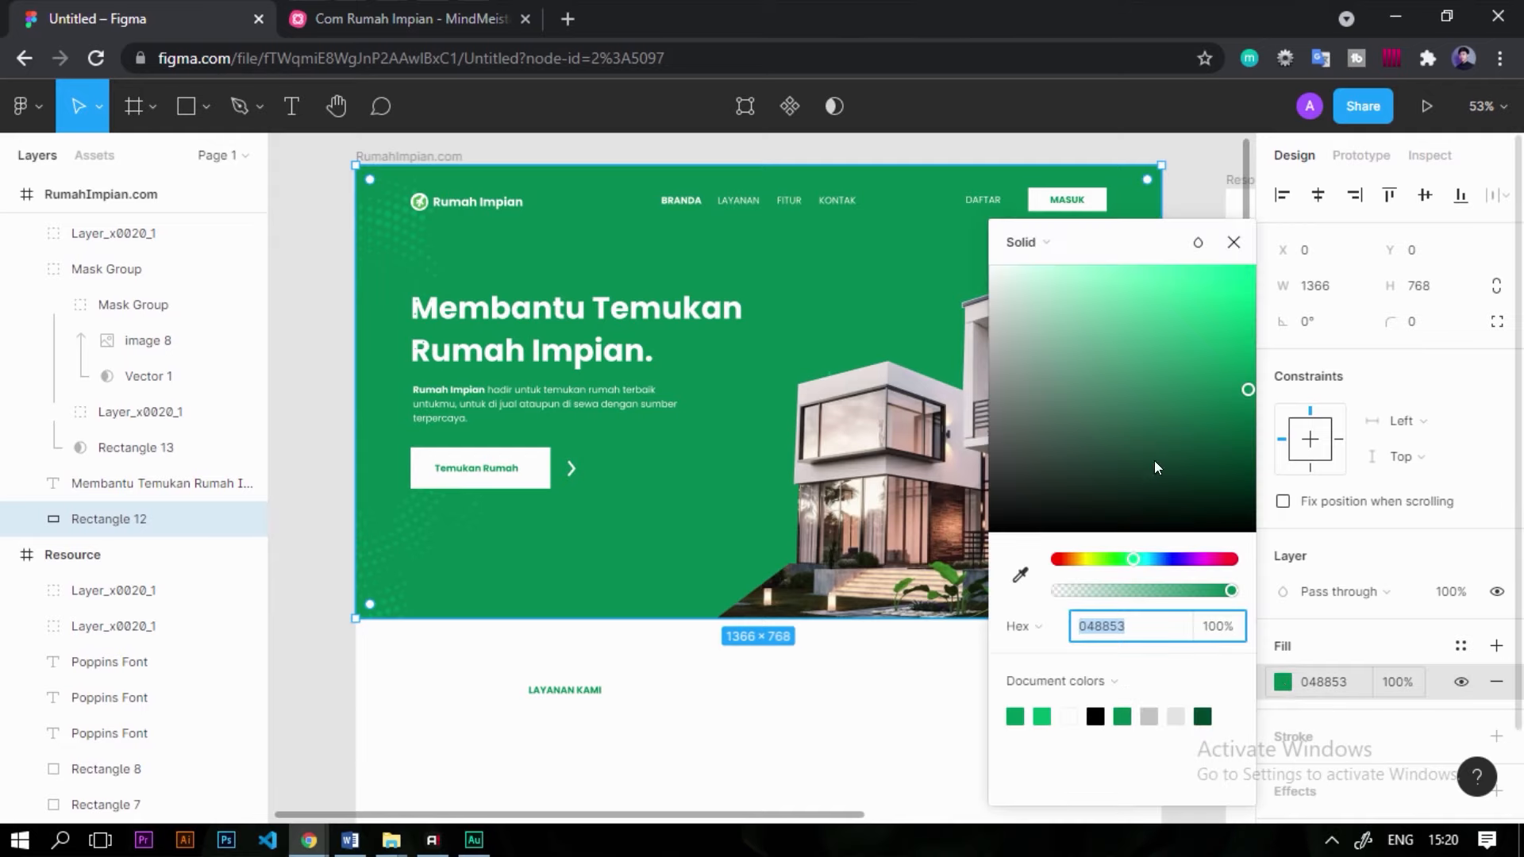
click(1033, 241)
click(1051, 274)
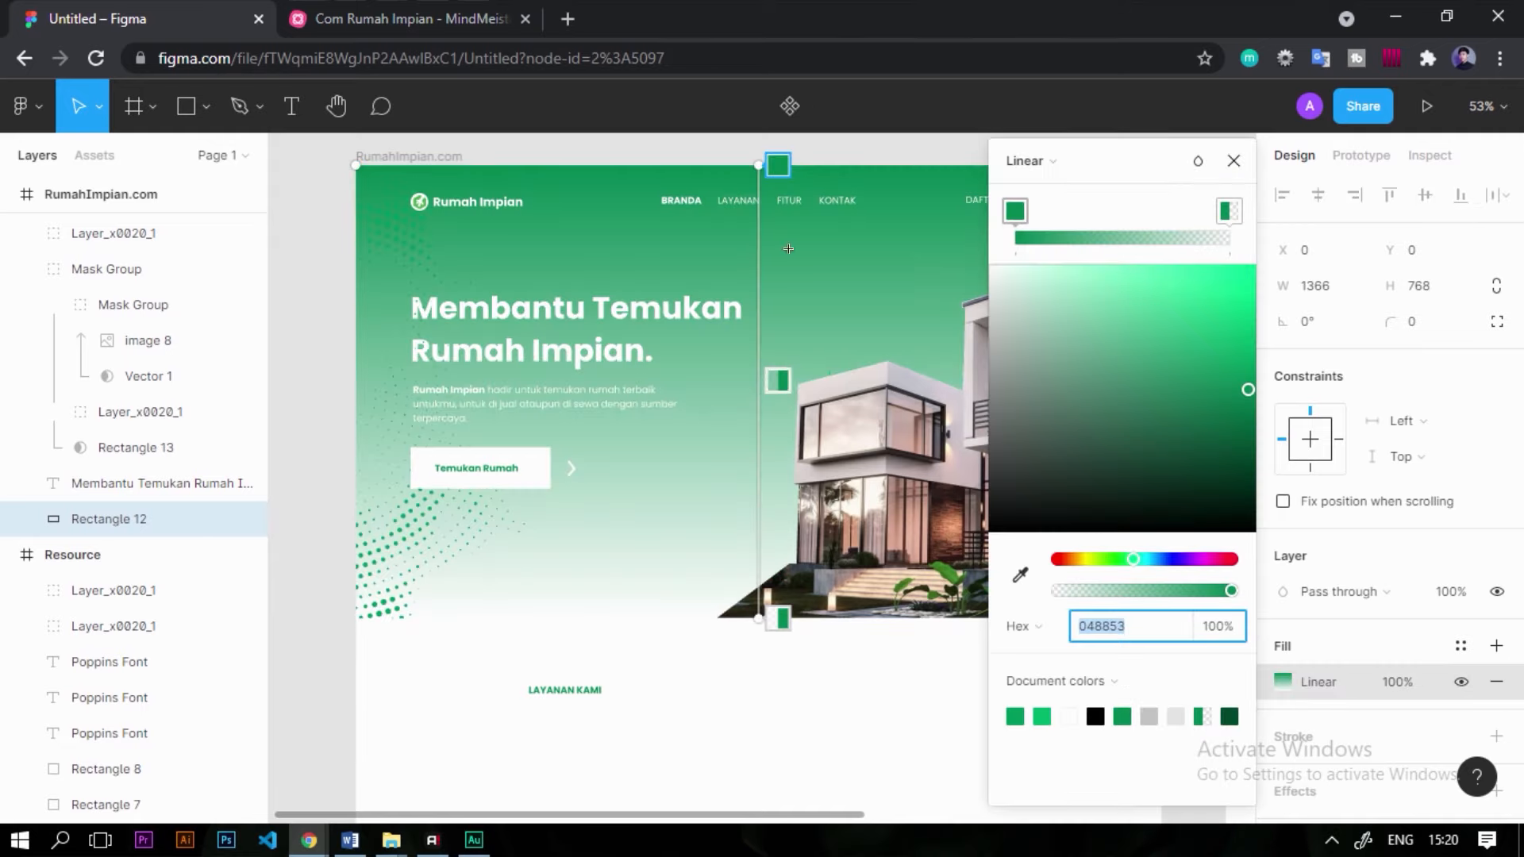
Run the gradient diagonally from the hero's upper-left corner to a point well beyond its lower-right corner.
scroll(758, 175, up, 1)
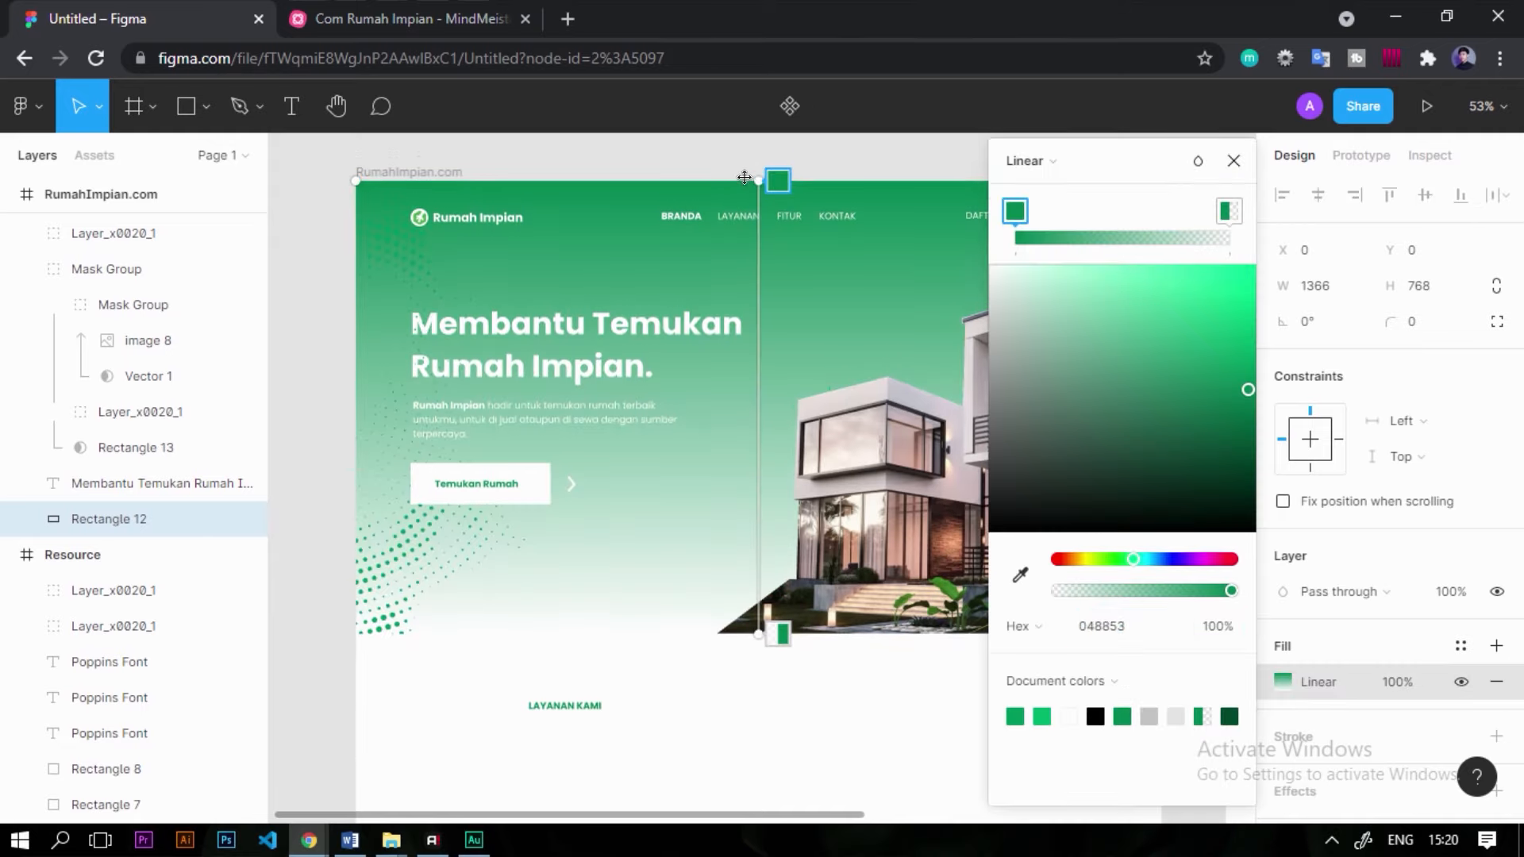
drag(481, 184, 364, 177)
scroll(761, 509, right, 8)
scroll(761, 510, down, 4)
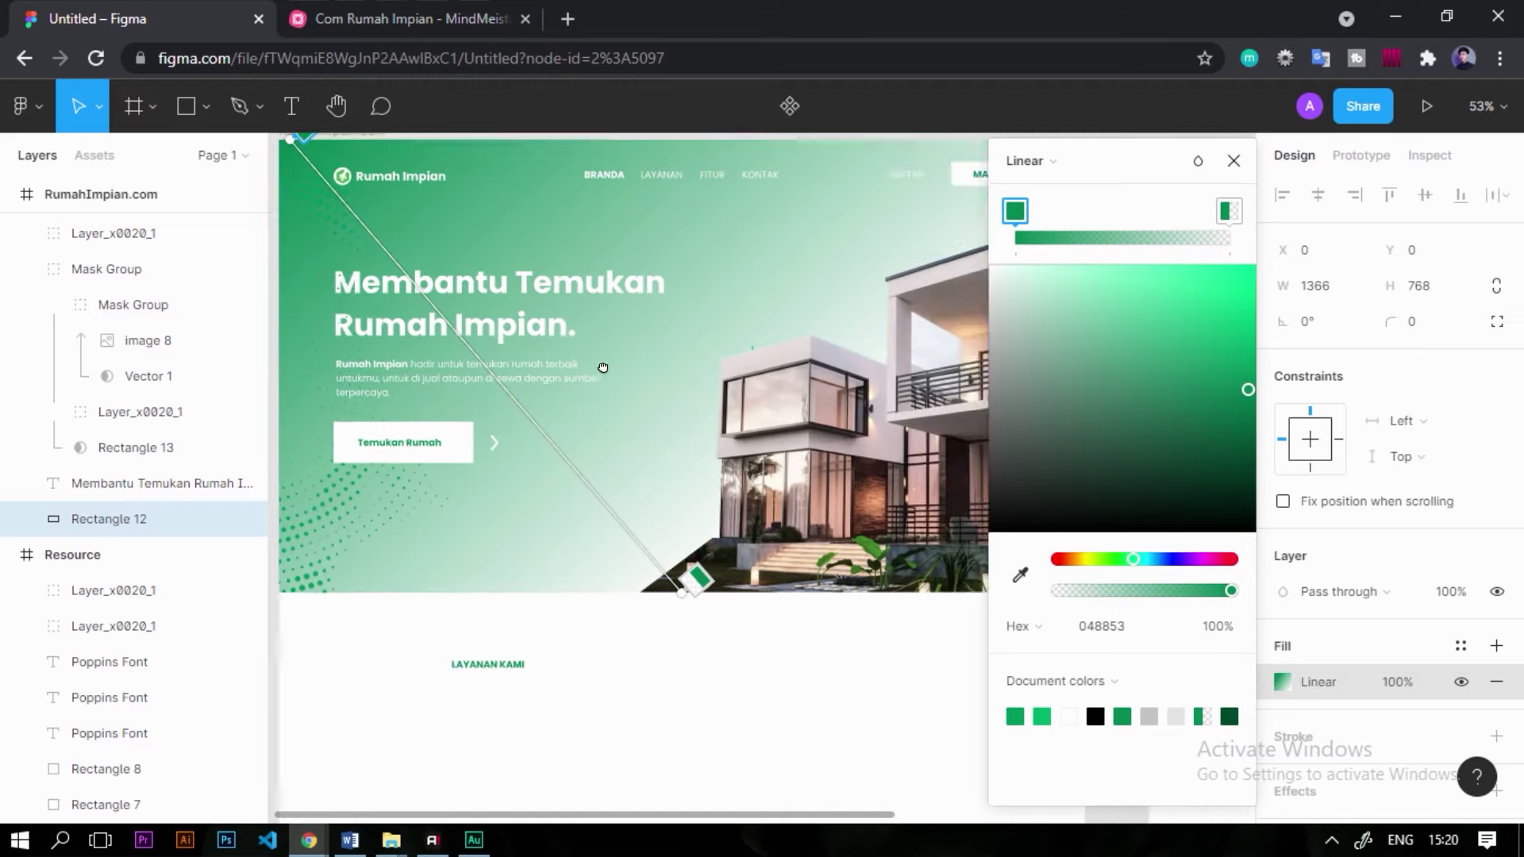
drag(450, 469, 938, 723)
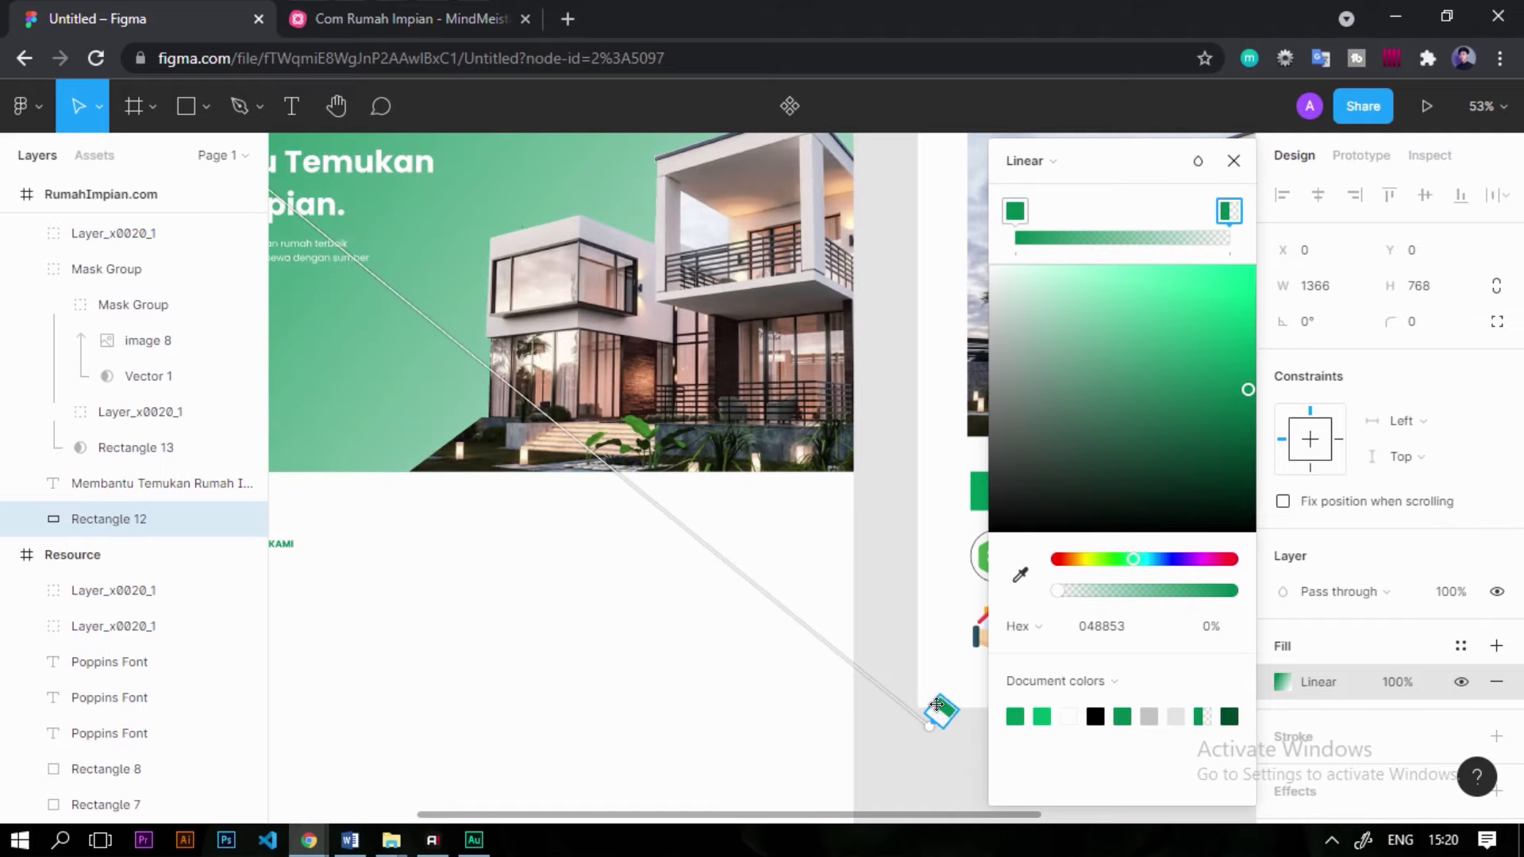
Set the gradient's end stop to black (000000) at 100% opacity and place its end point farther beyond the hero's lower-right corner.
drag(1142, 367, 1364, 615)
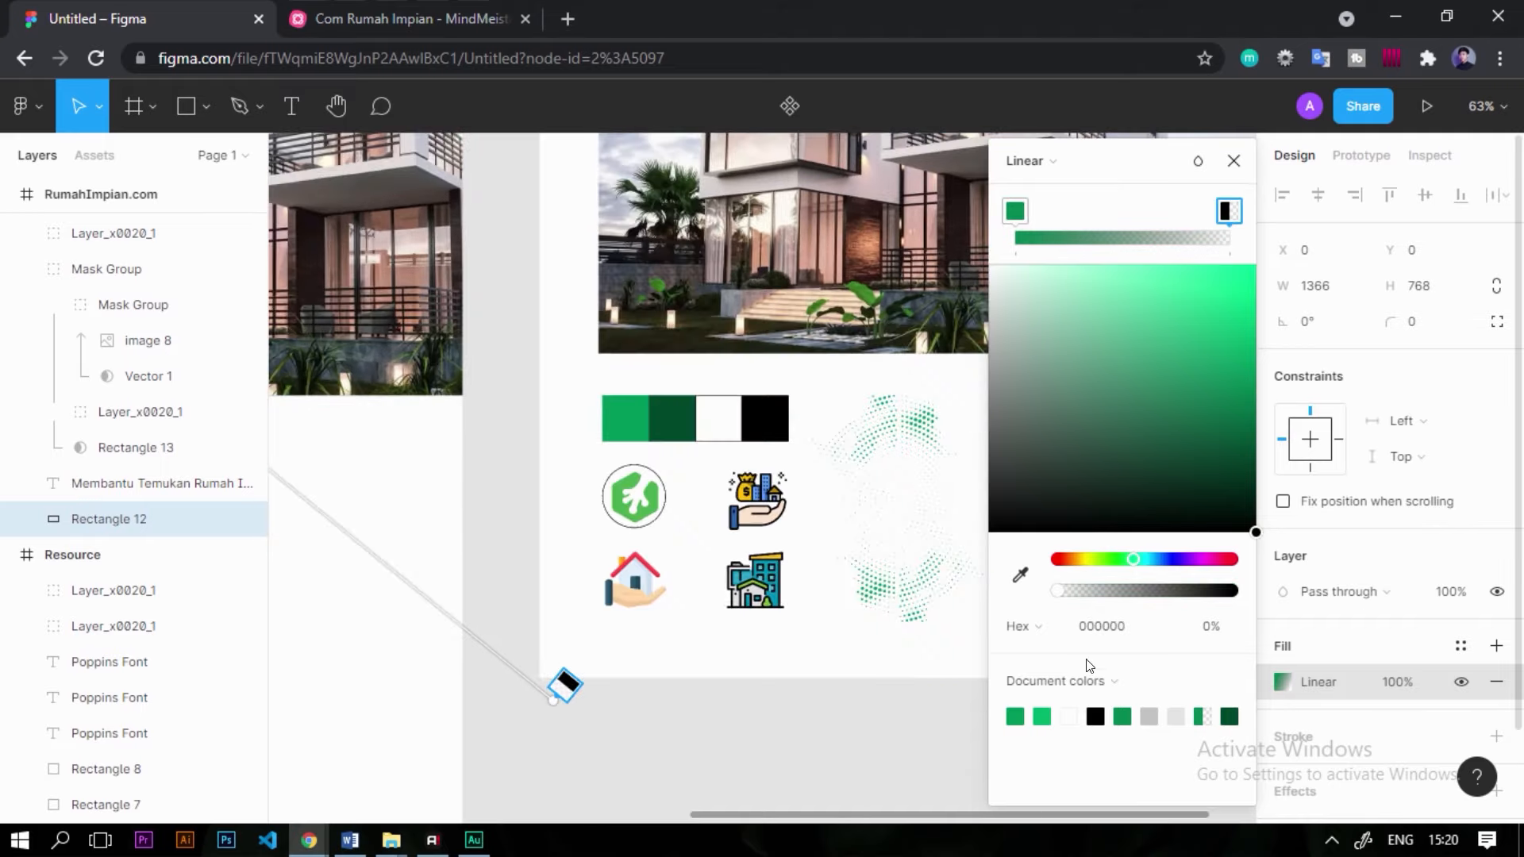
drag(1057, 591, 1249, 605)
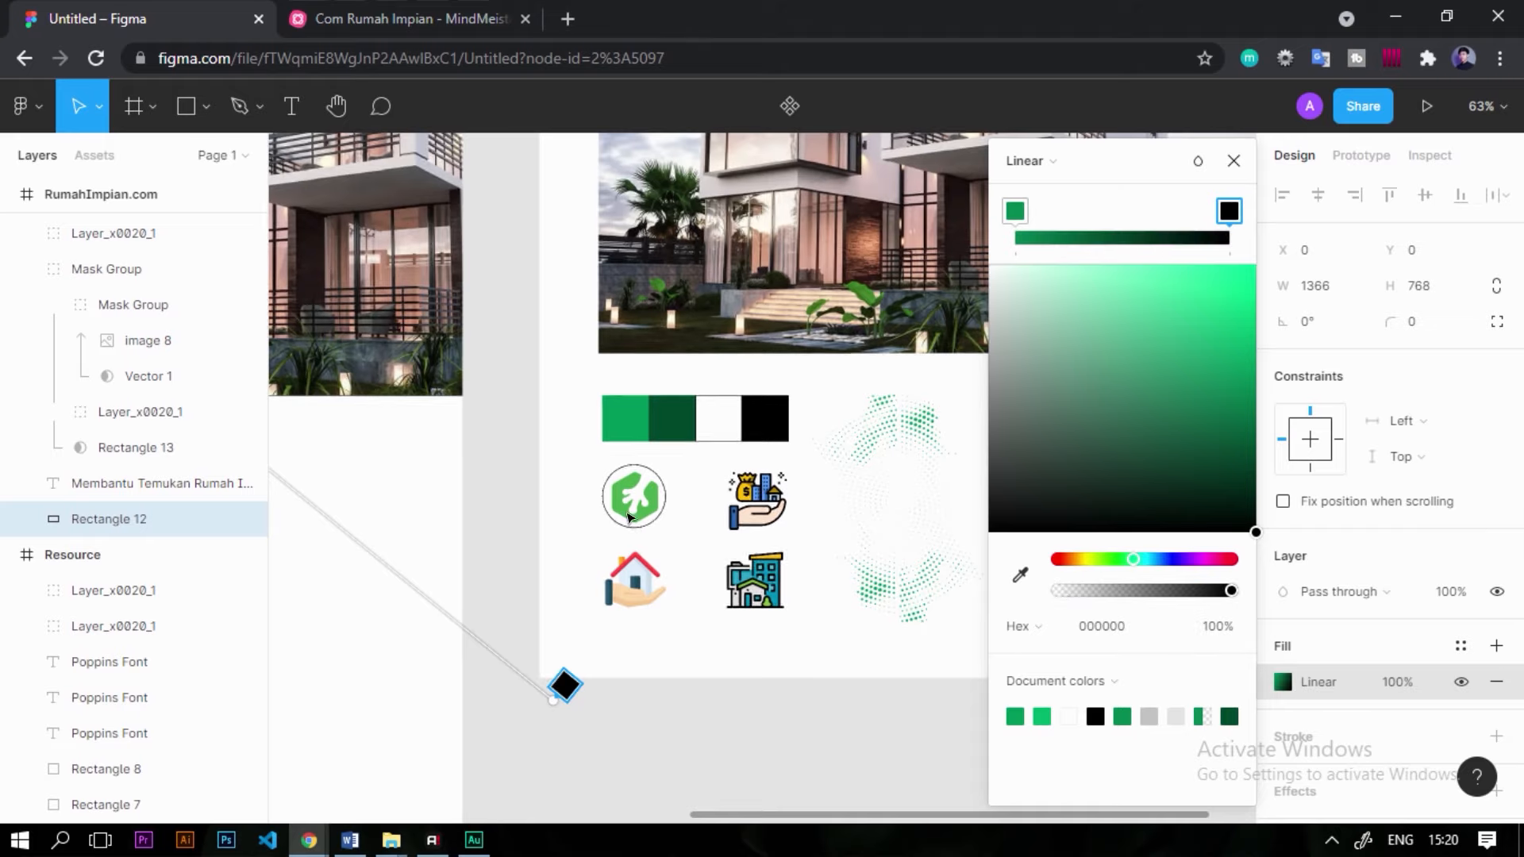
scroll(635, 532, down, 5)
scroll(556, 508, left, 4)
scroll(513, 497, up, 2)
scroll(513, 496, down, 3)
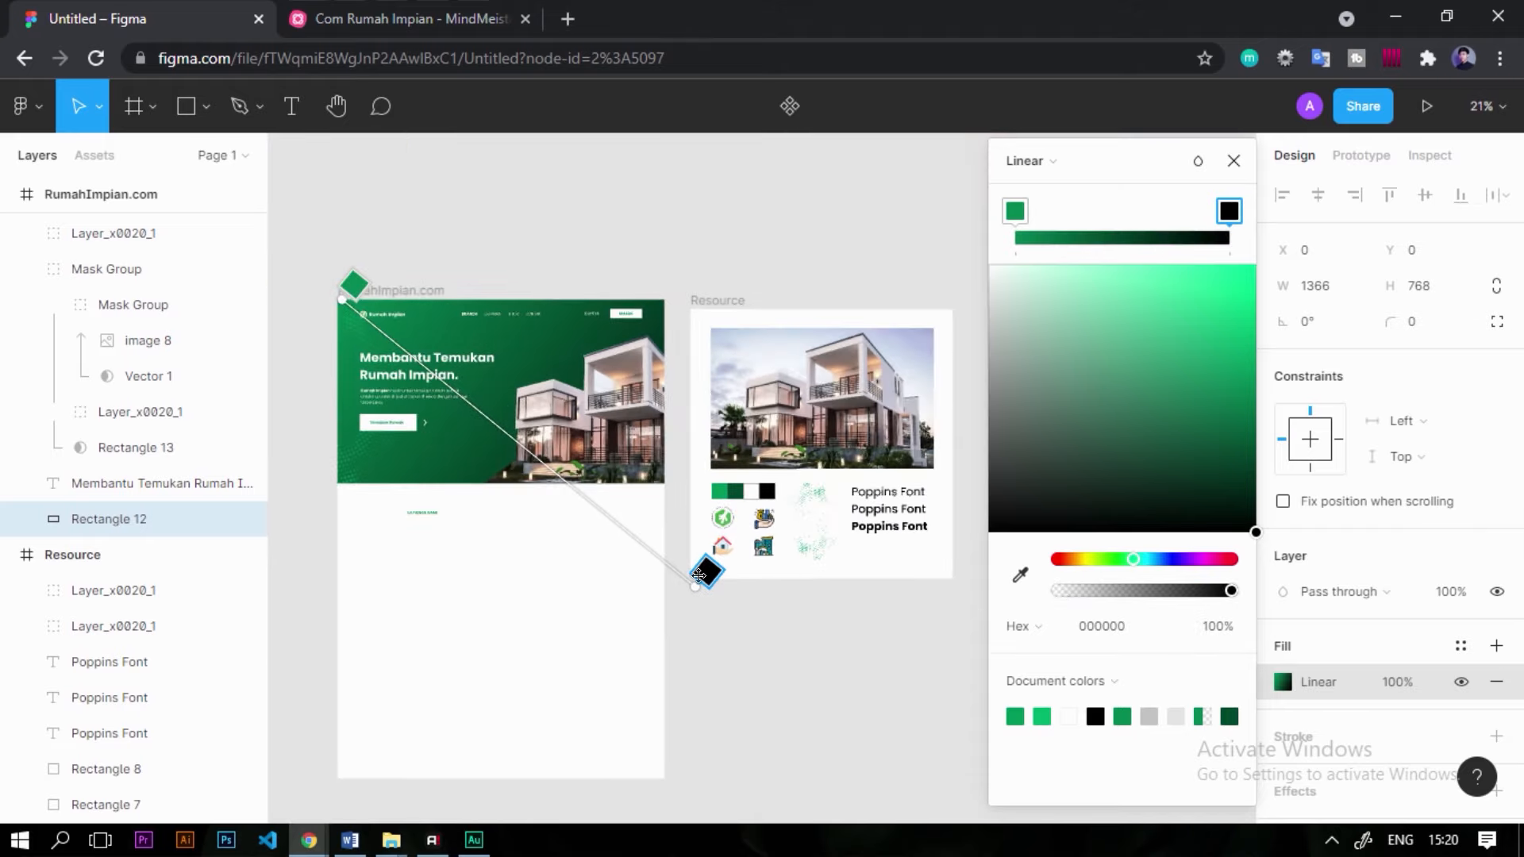
drag(694, 578, 761, 609)
scroll(410, 391, up, 5)
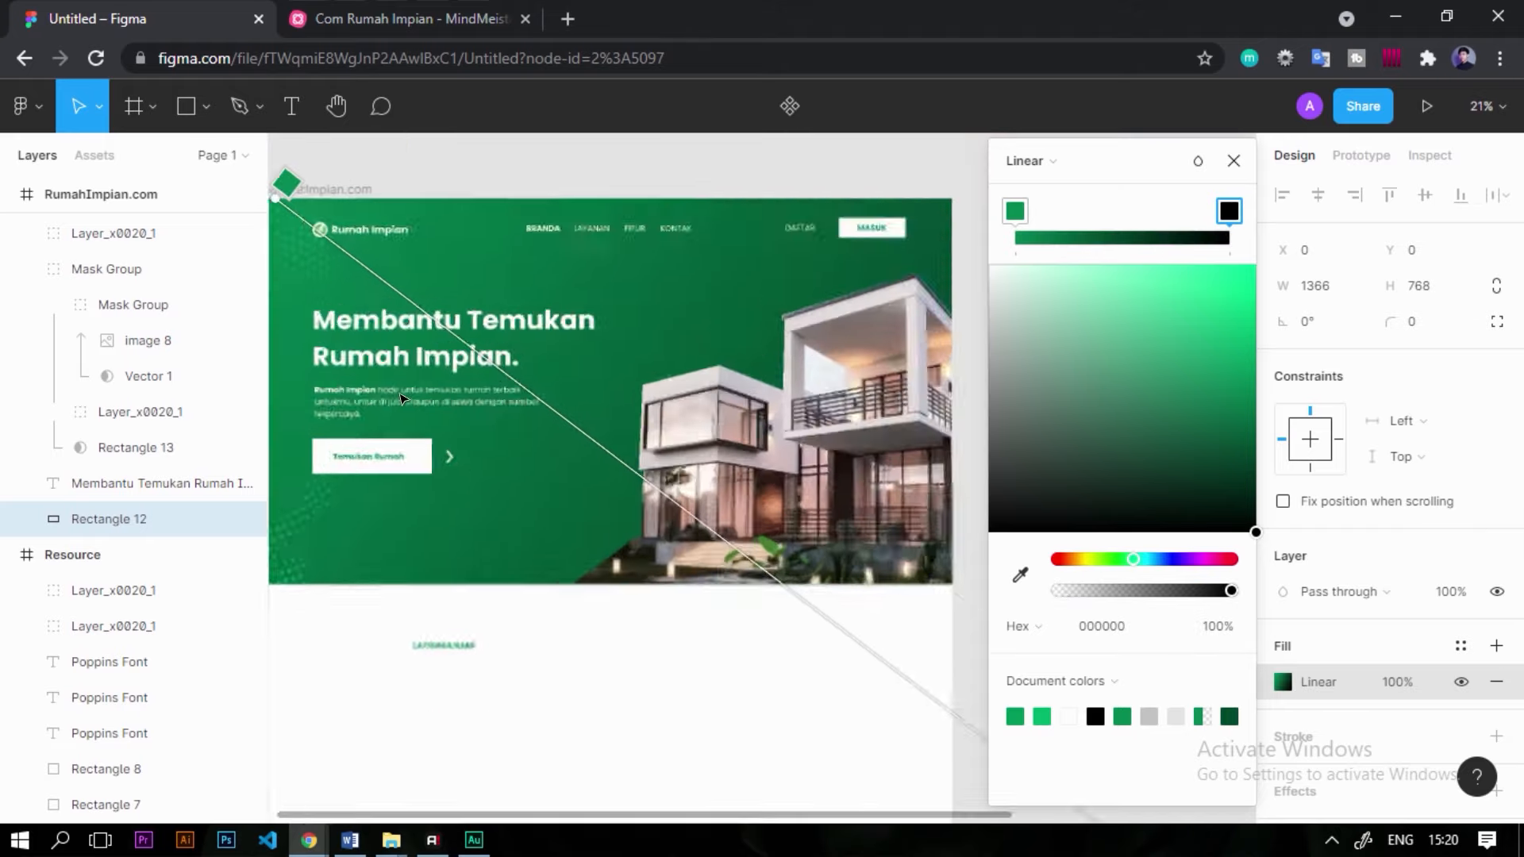
scroll(521, 390, down, 6)
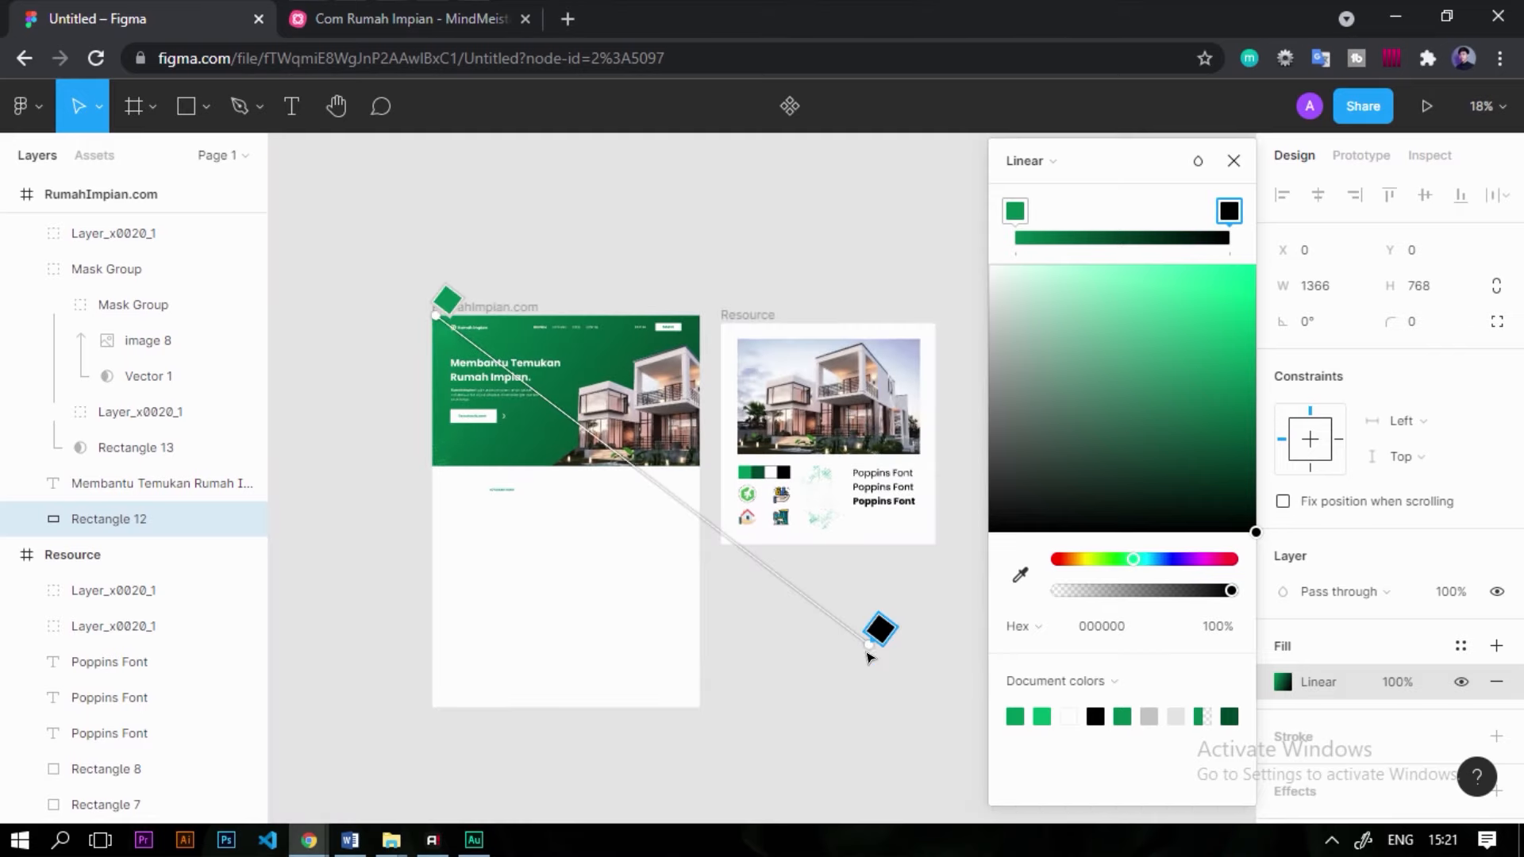
drag(851, 642, 818, 613)
mouse_move(1205, 590)
mouse_down()
mouse_move(1183, 591)
mouse_move(1211, 598)
mouse_up()
click(817, 657)
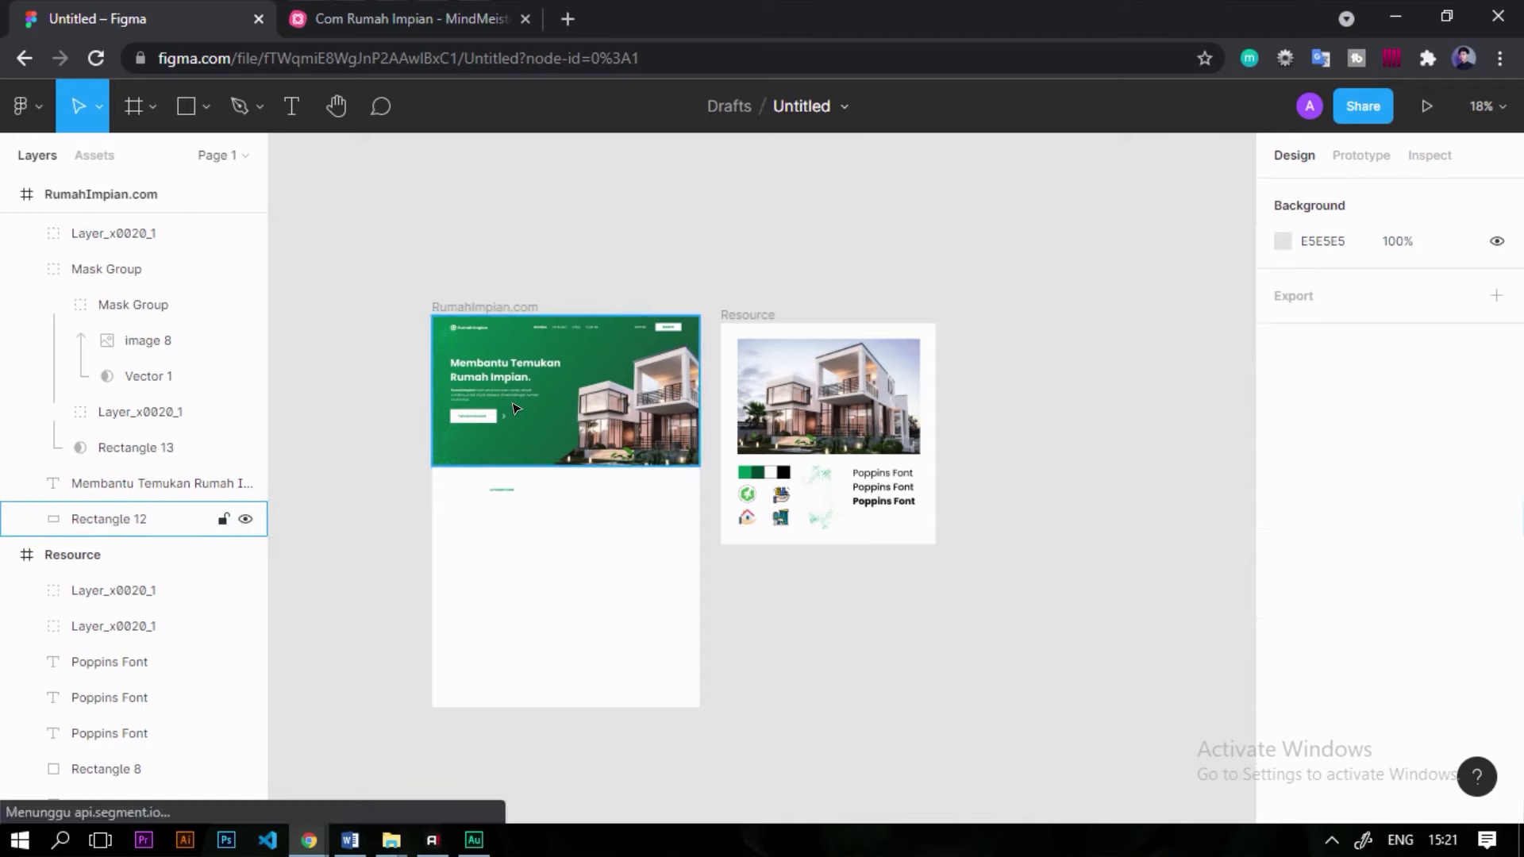
Set the "LAYANAN KAMI" heading to size 48 and SemiBold weight.
scroll(514, 407, up, 5)
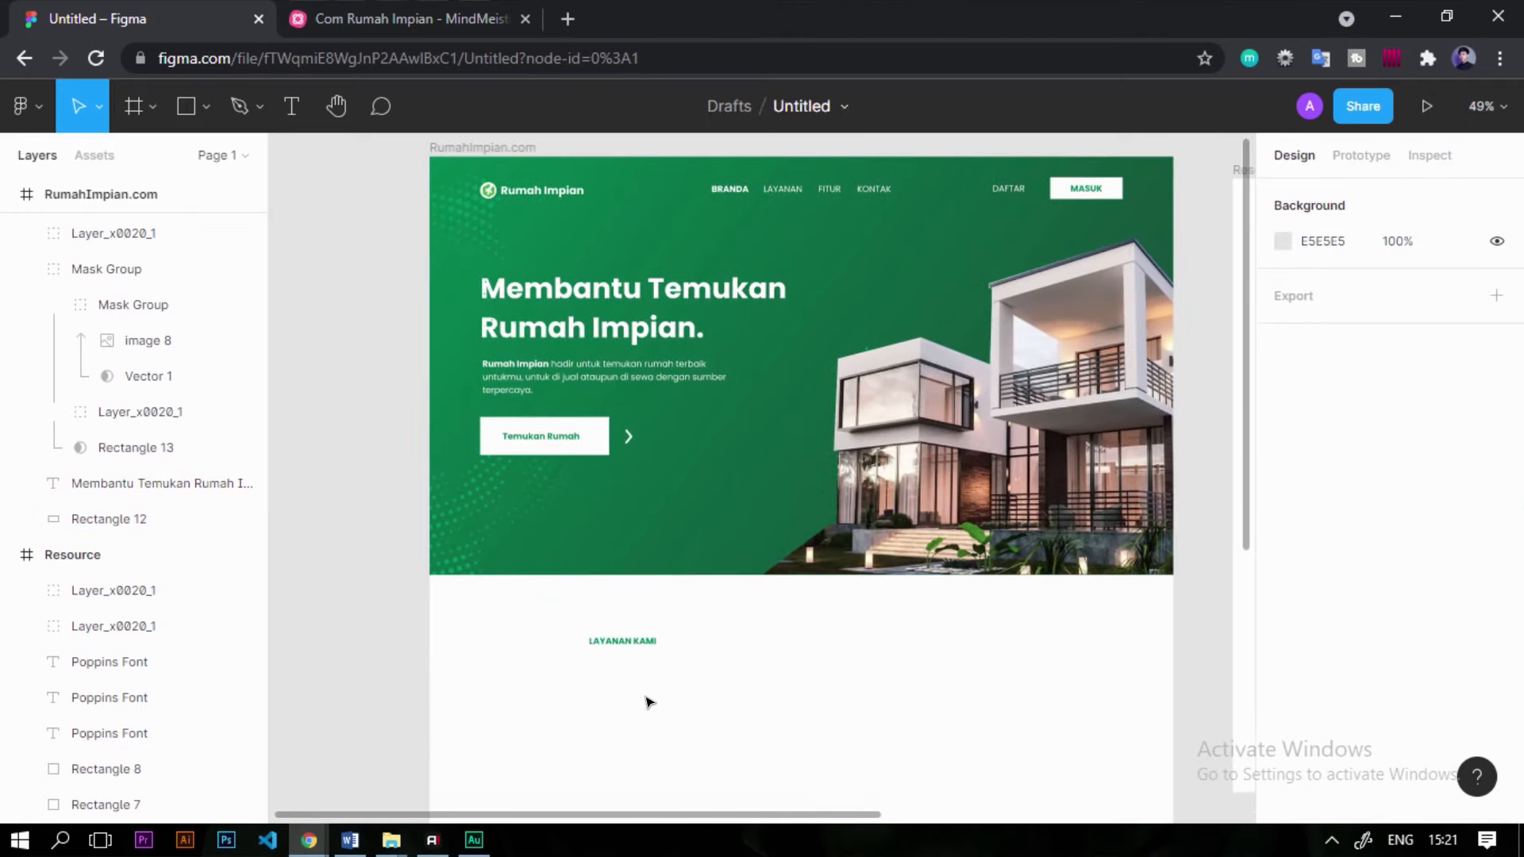
click(622, 641)
scroll(663, 754, up, 4)
click(1435, 724)
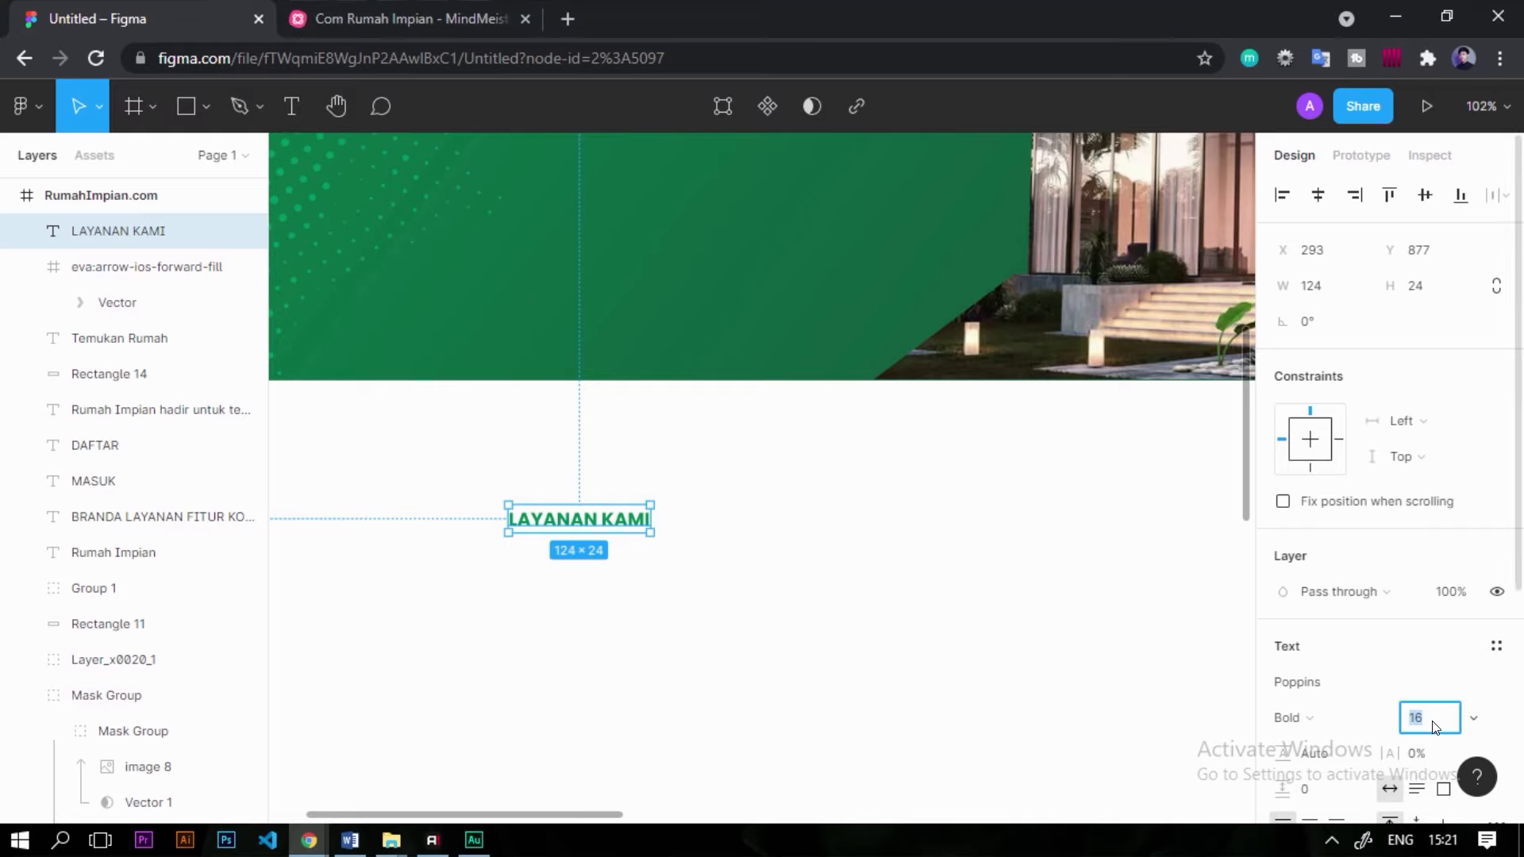
text(48)
key(Return)
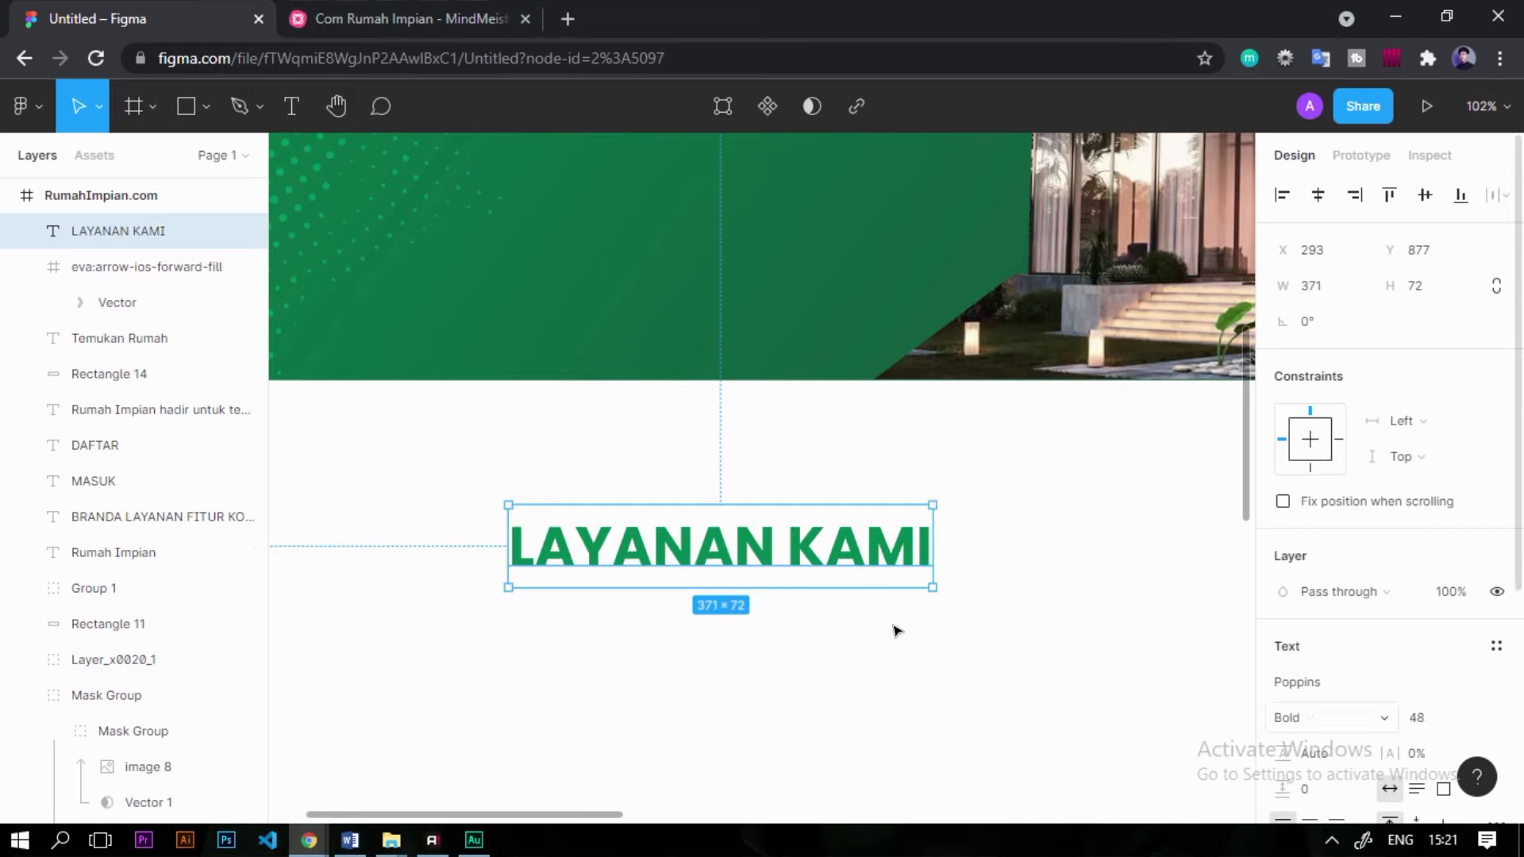
click(1328, 719)
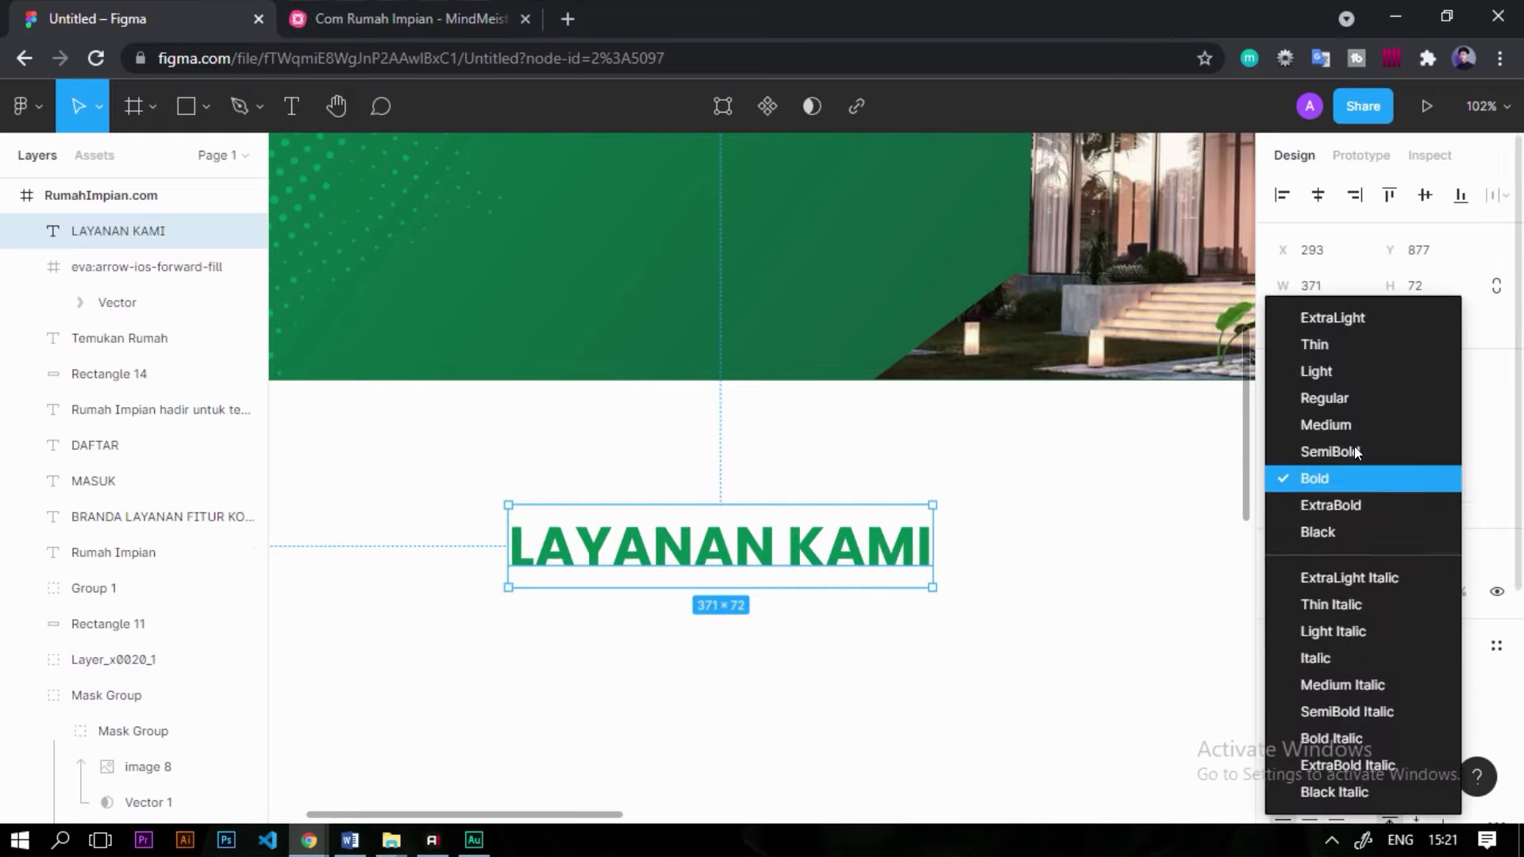
click(1357, 445)
click(967, 536)
Center the "LAYANAN KAMI" heading horizontally in the RumahImpian.com frame.
scroll(967, 535, down, 1)
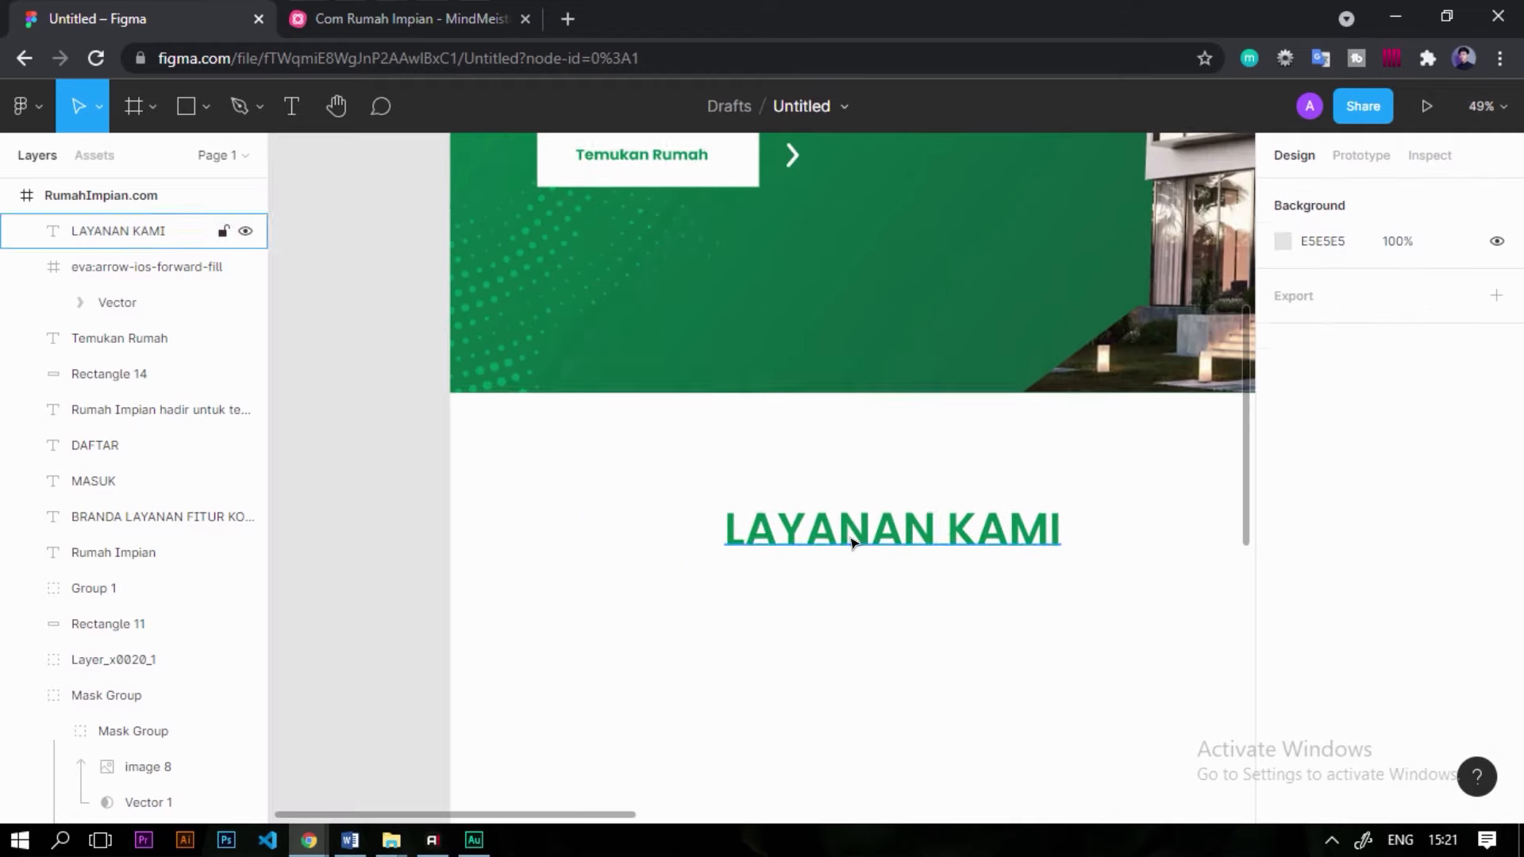
click(850, 535)
drag(980, 493, 820, 456)
scroll(820, 461, down, 5)
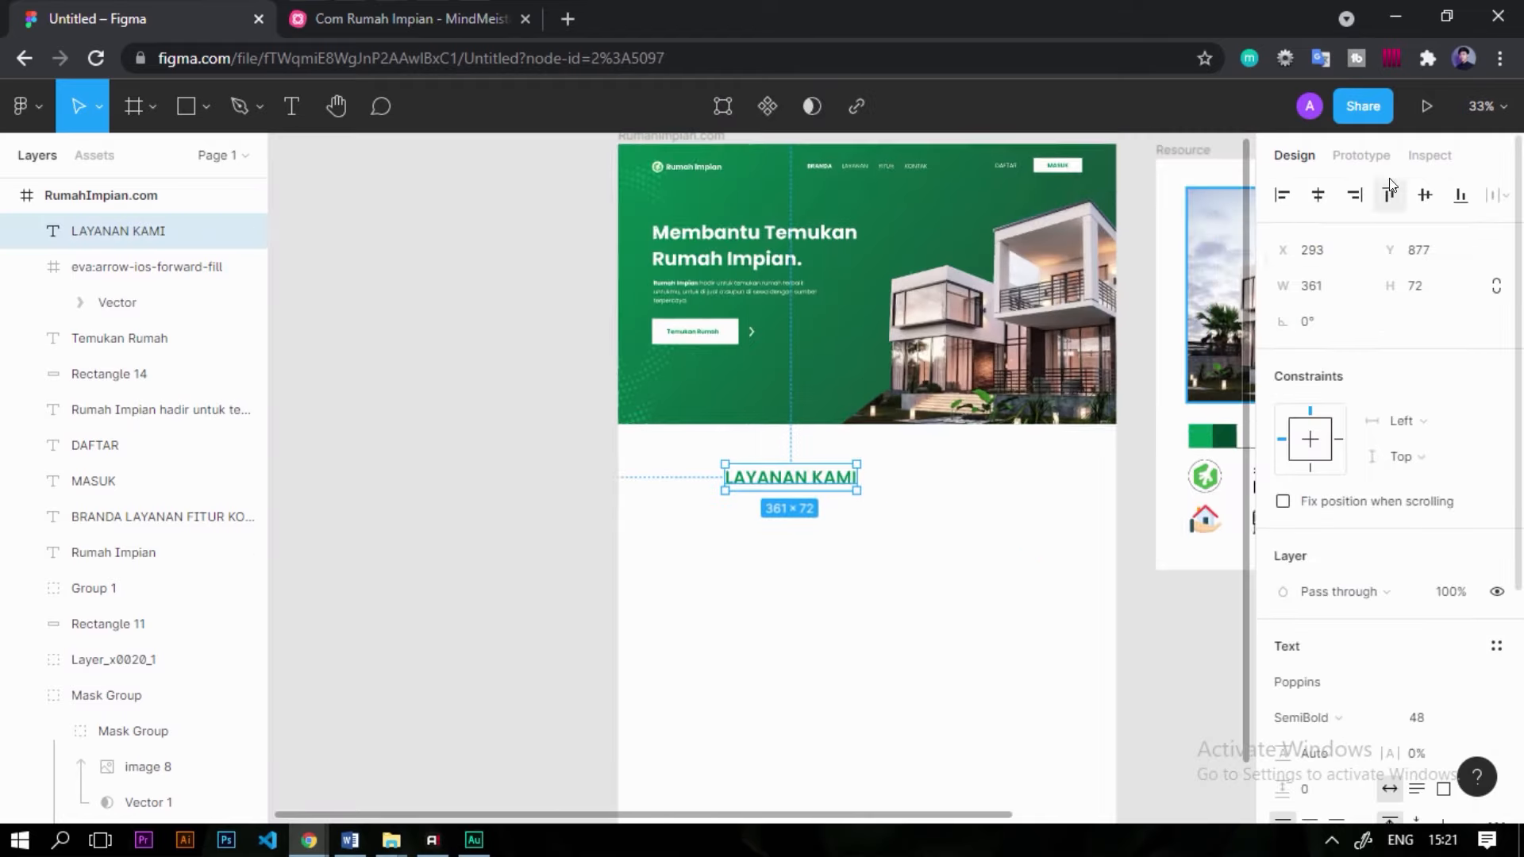
click(1317, 197)
click(1014, 531)
scroll(965, 492, up, 4)
click(854, 475)
click(1143, 564)
Add the text "Rumah impian hadir menjadi solusi bagi kamu" below the "LAYANAN KAMI" heading.
drag(873, 500, 838, 432)
click(260, 107)
click(289, 106)
key(Escape)
click(287, 106)
click(567, 500)
text(Rumah impian hadir menjadi solusi)
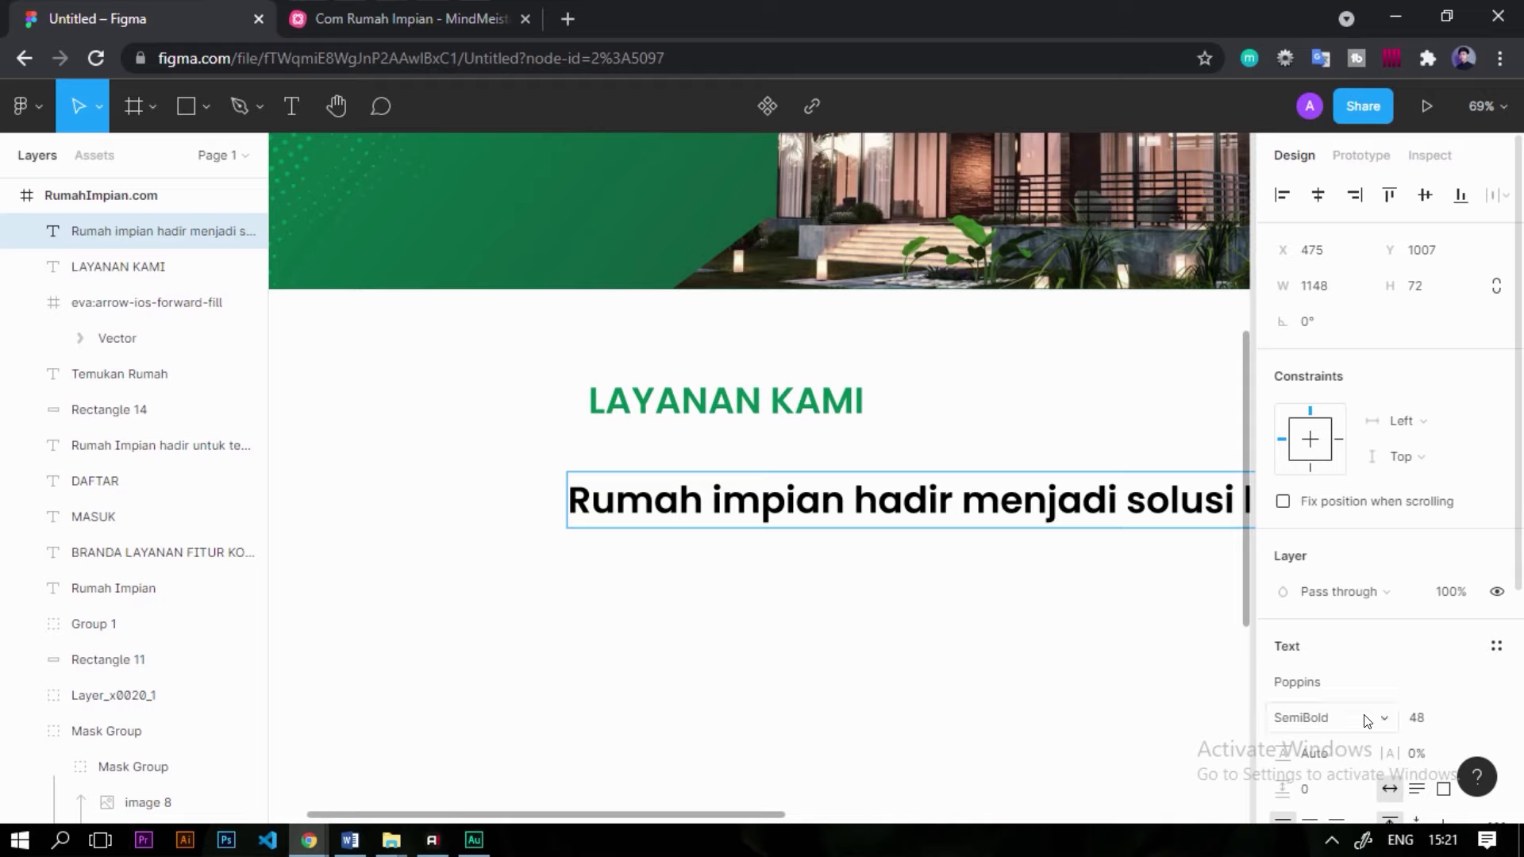
Set the new subtitle text to Regular weight and size 18.
click(1367, 720)
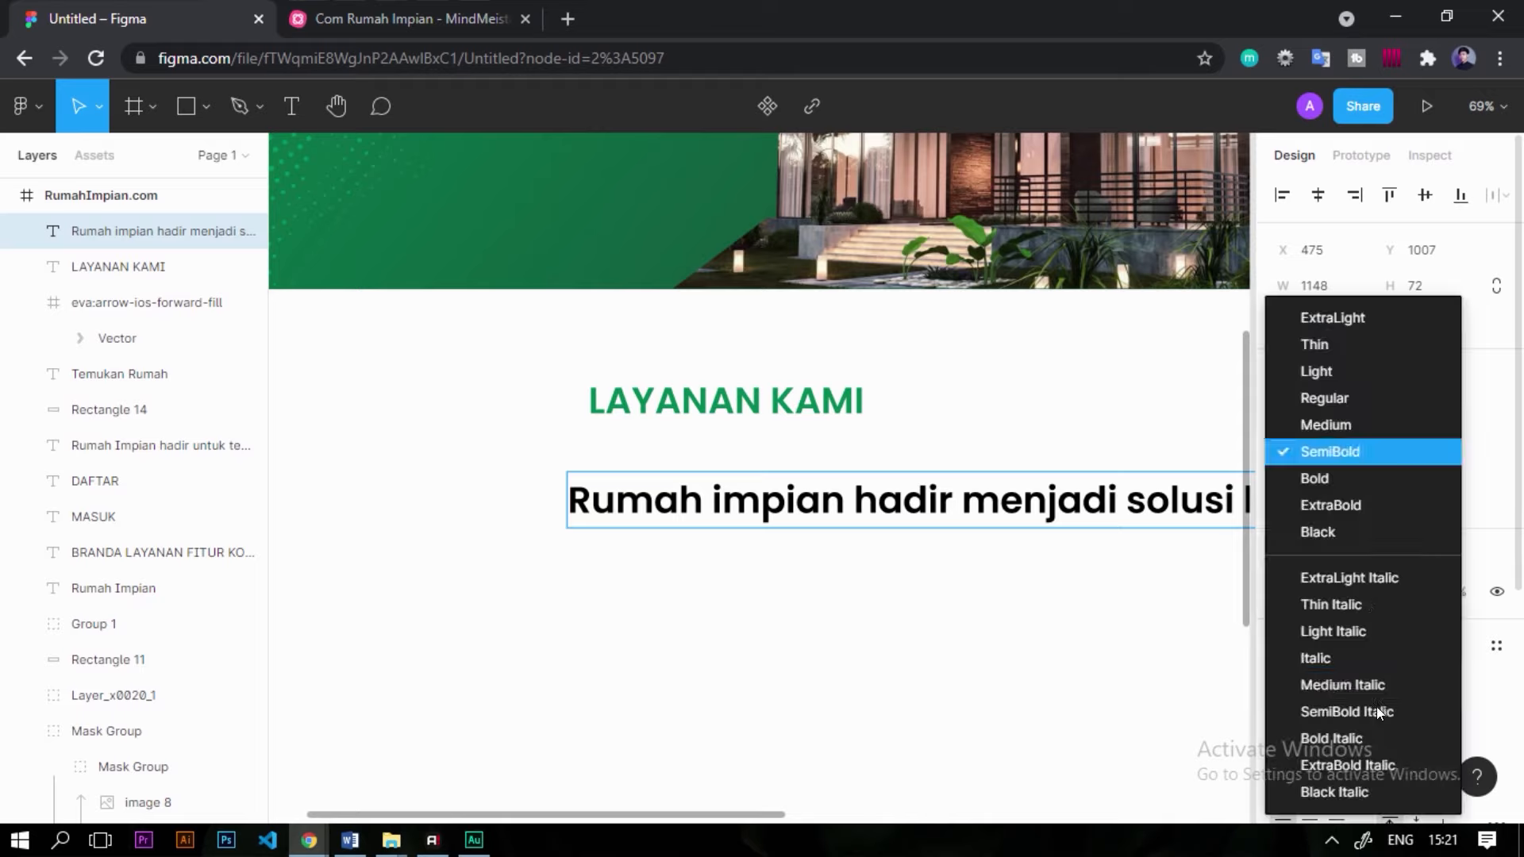
click(1353, 405)
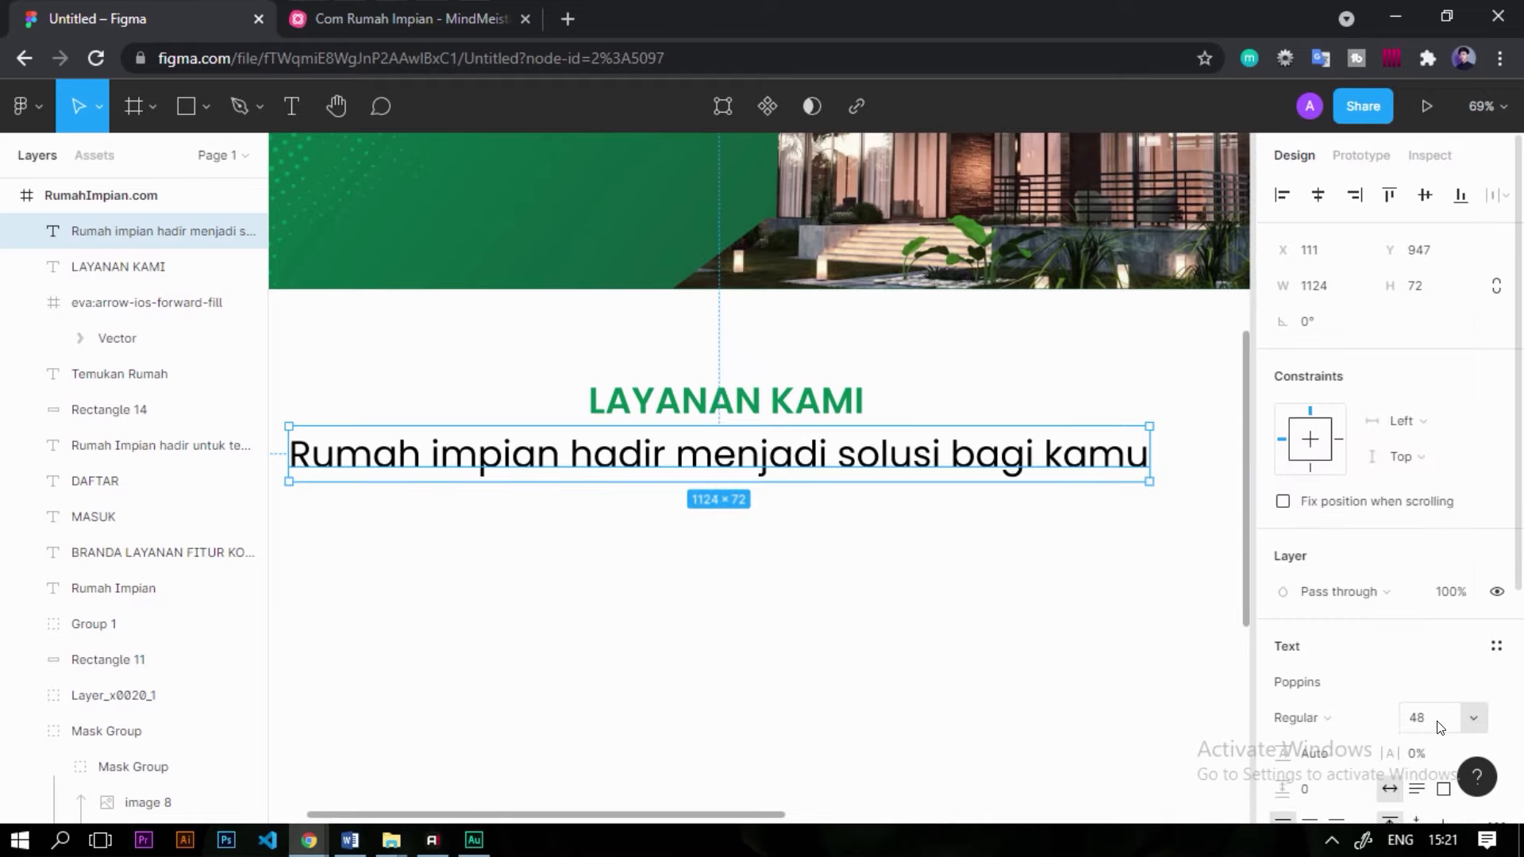
text(18)
key(Return)
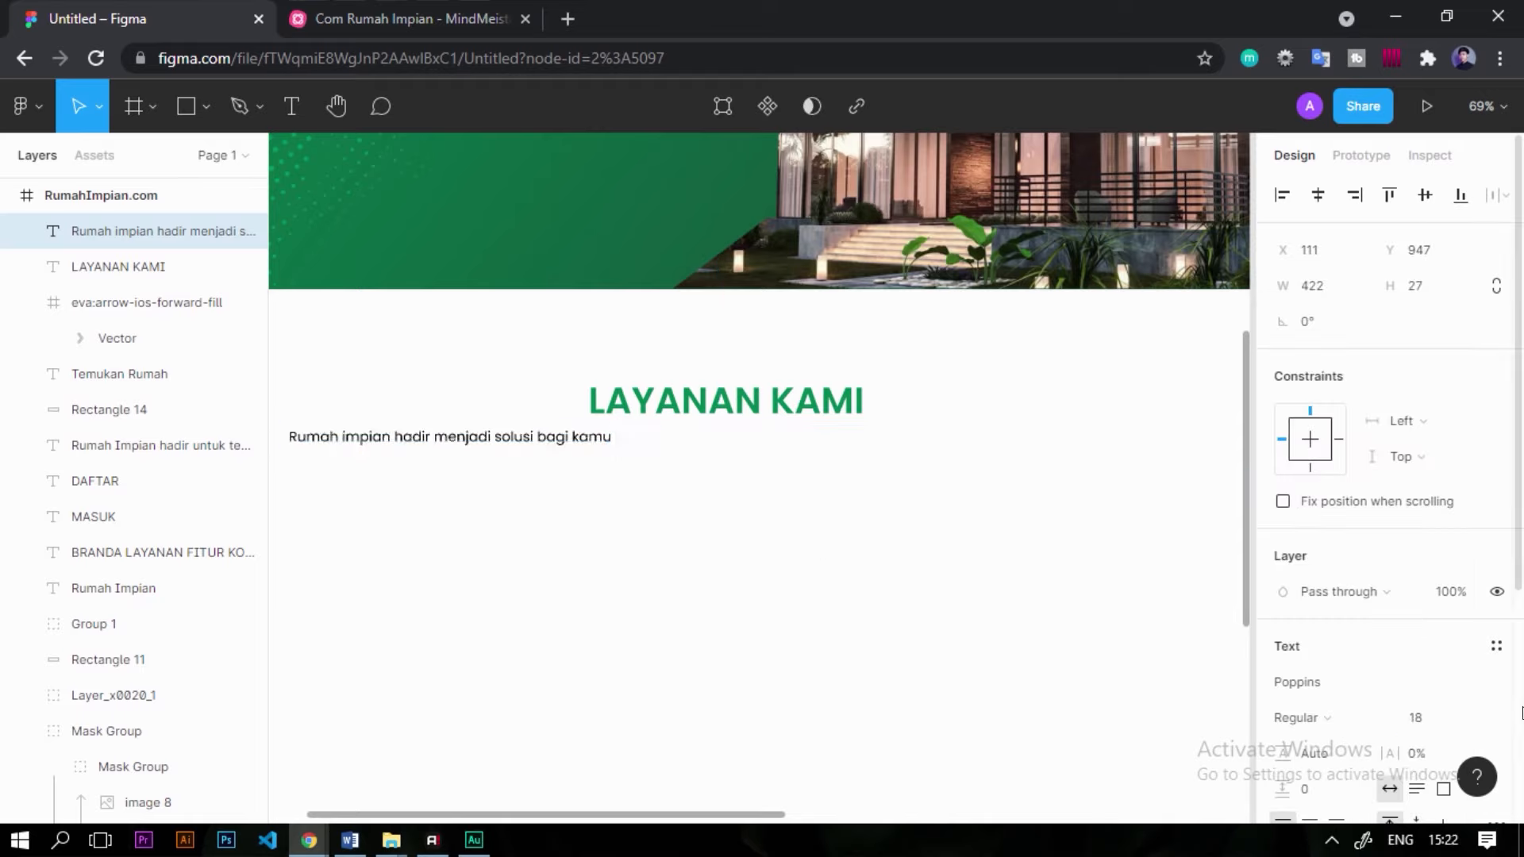
Center the subtitle horizontally in the frame and move it up to about Y 935, directly beneath the heading.
scroll(911, 527, down, 5)
scroll(851, 569, up, 5)
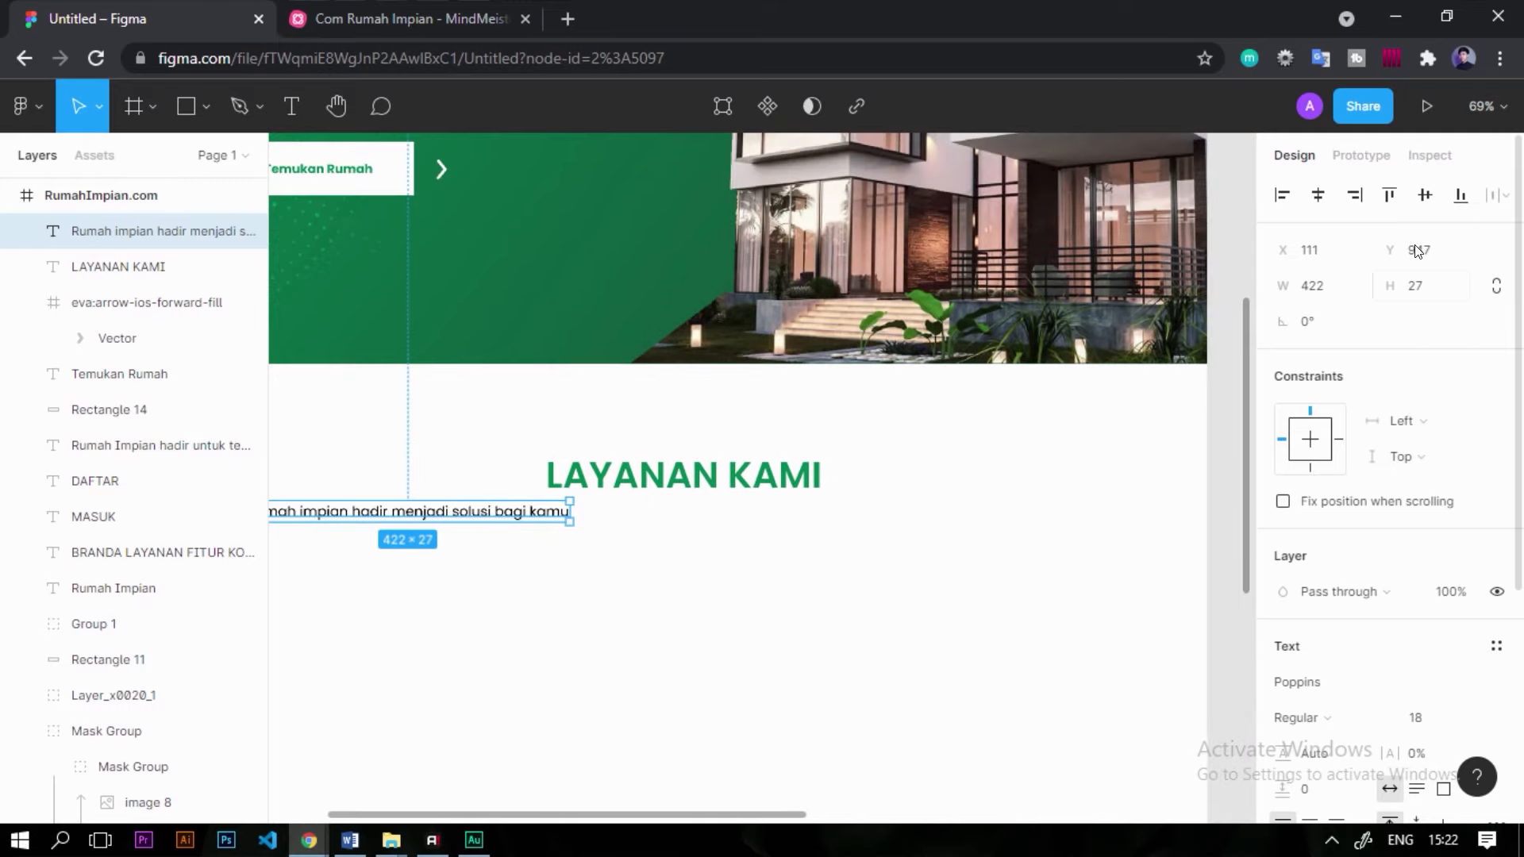
click(1310, 199)
click(926, 514)
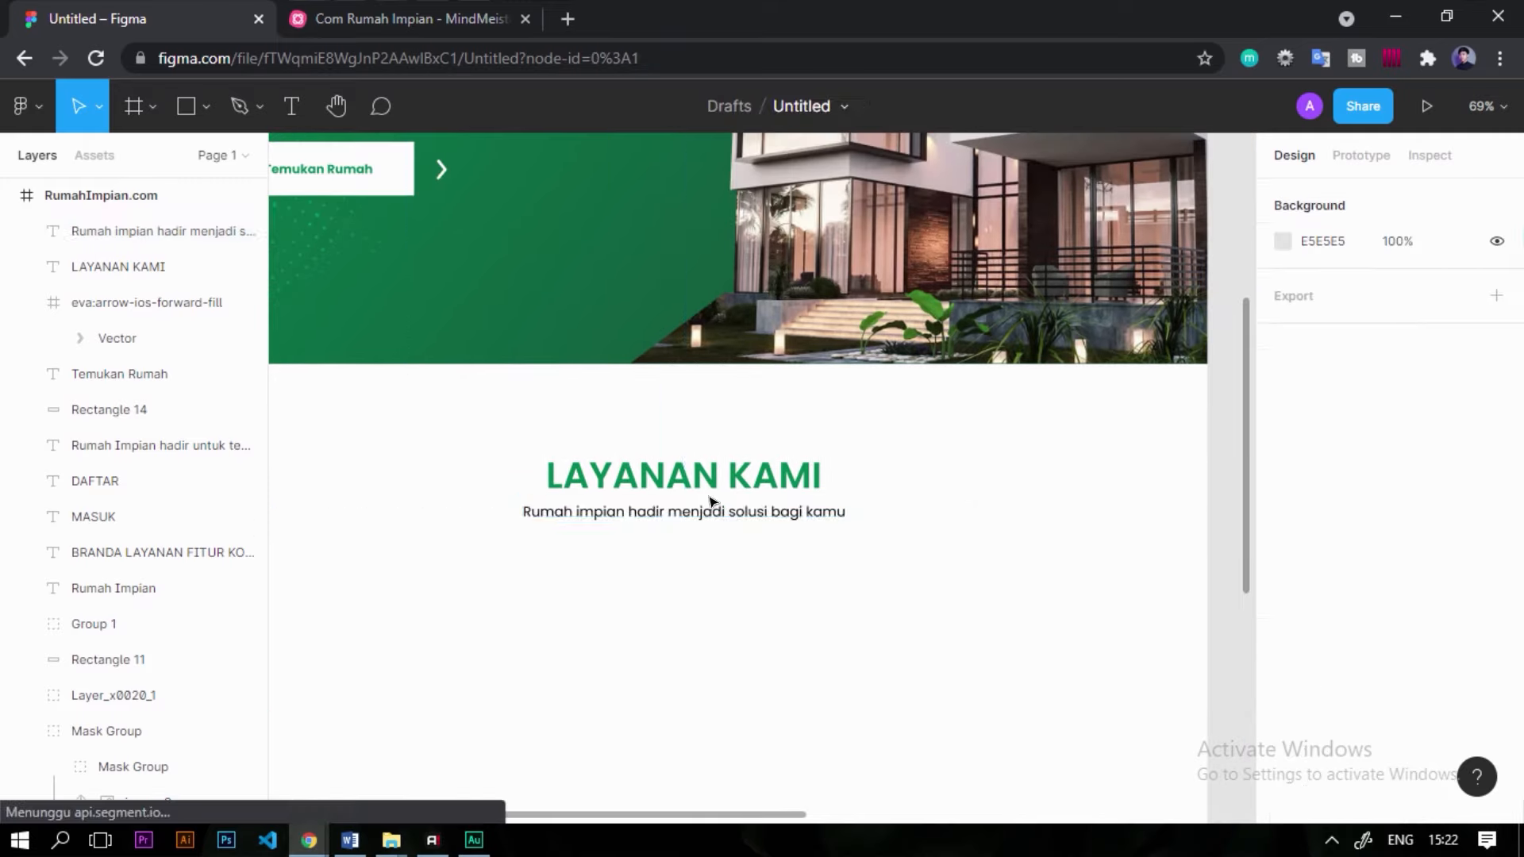
scroll(624, 512, up, 6)
drag(705, 508, 707, 486)
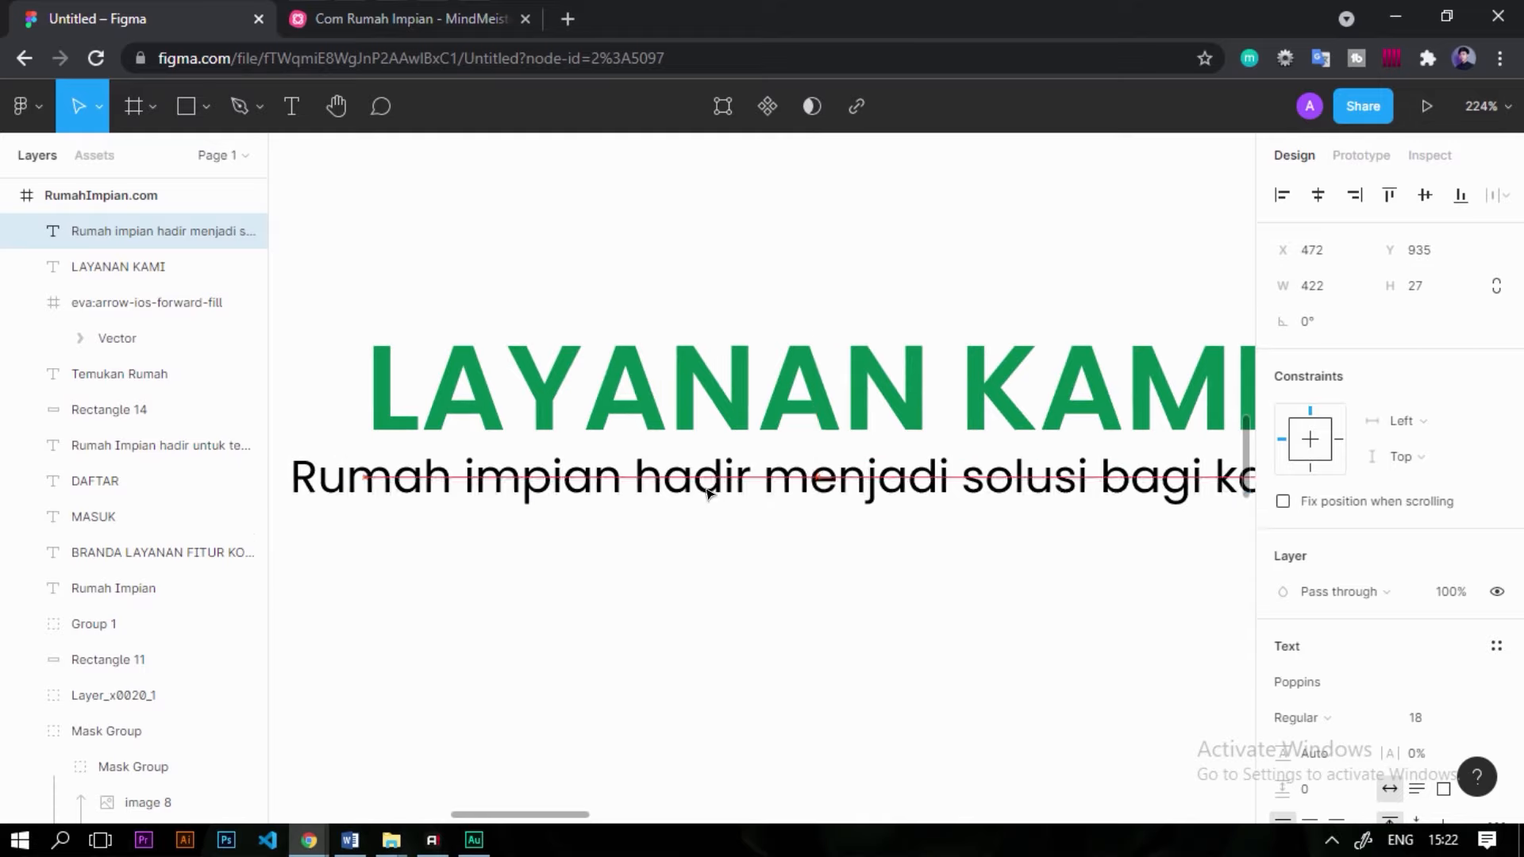
scroll(911, 449, down, 5)
click(900, 560)
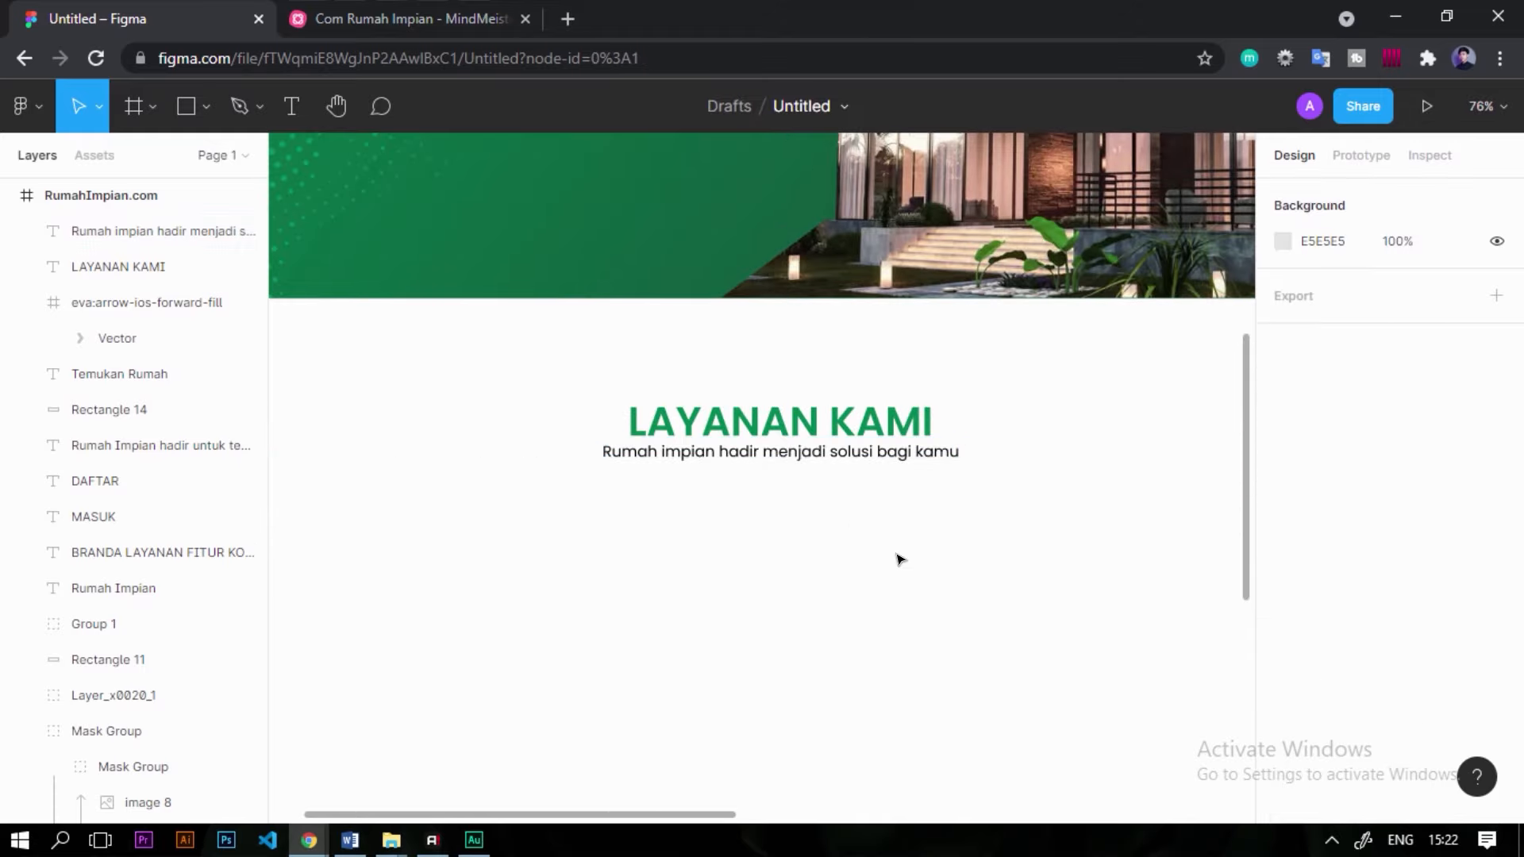
Replace the heading's all-caps wording with "Layanan Kami".
scroll(823, 522, up, 3)
click(887, 342)
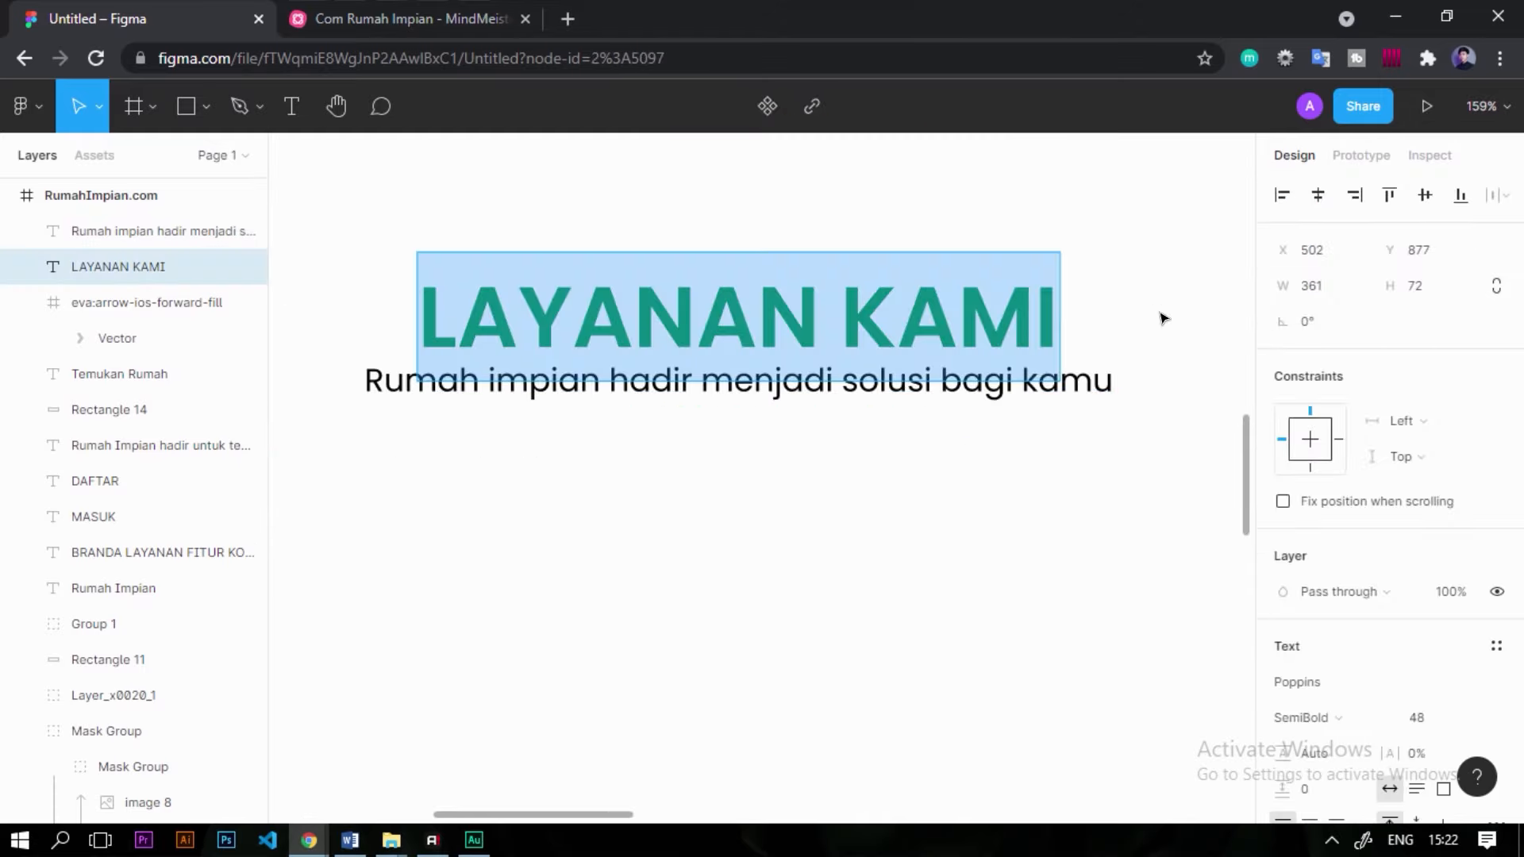
text(;)
key(ctrl+a)
text(Layanan Kami)
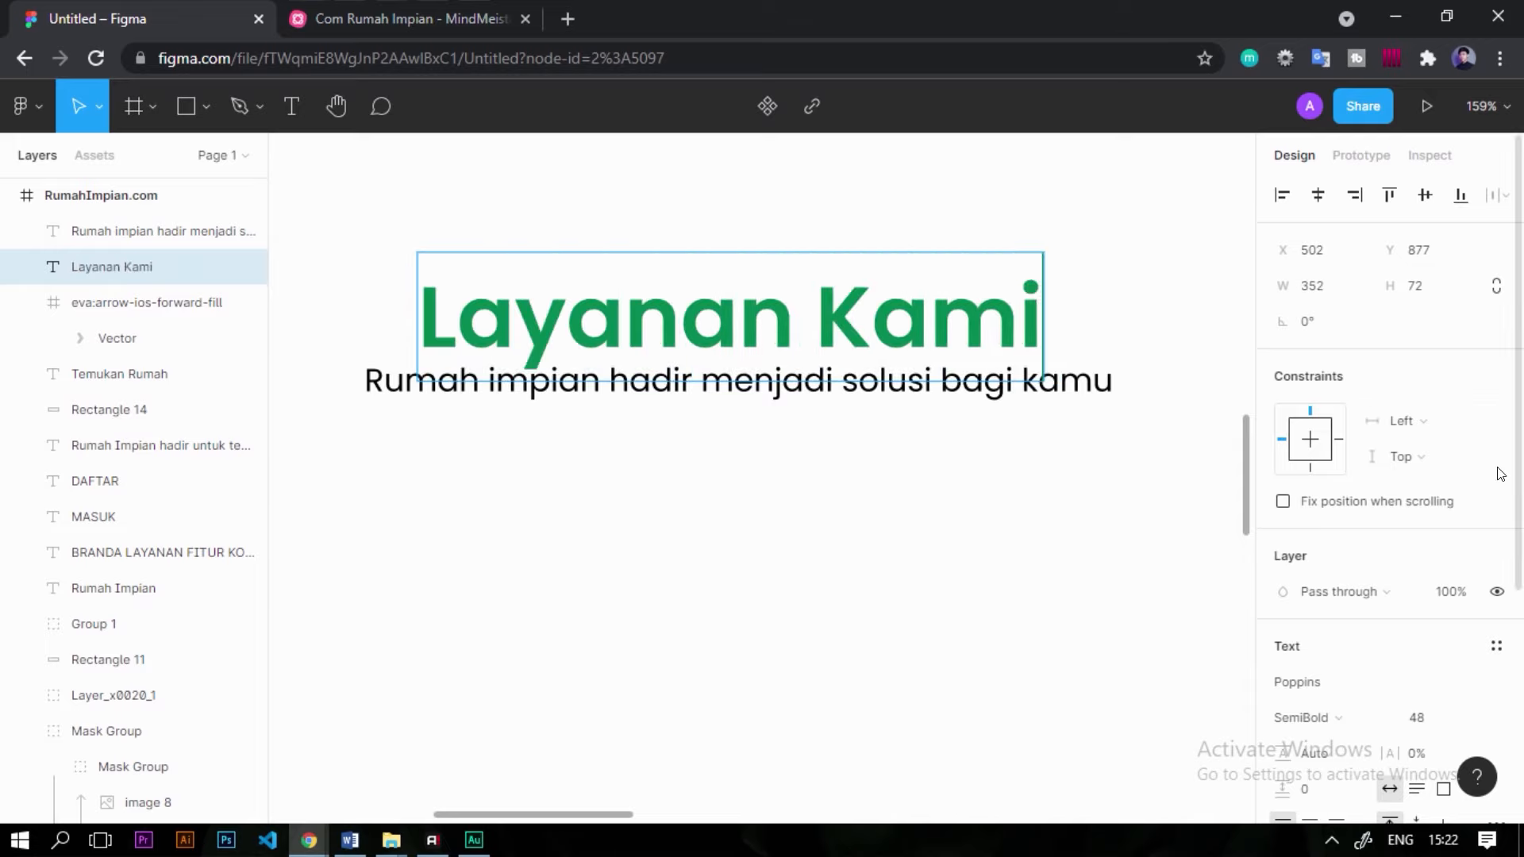
Center-align the "Layanan Kami" heading's text and center the heading horizontally in the frame.
key(ctrl+a)
scroll(1354, 600, down, 4)
key(Escape)
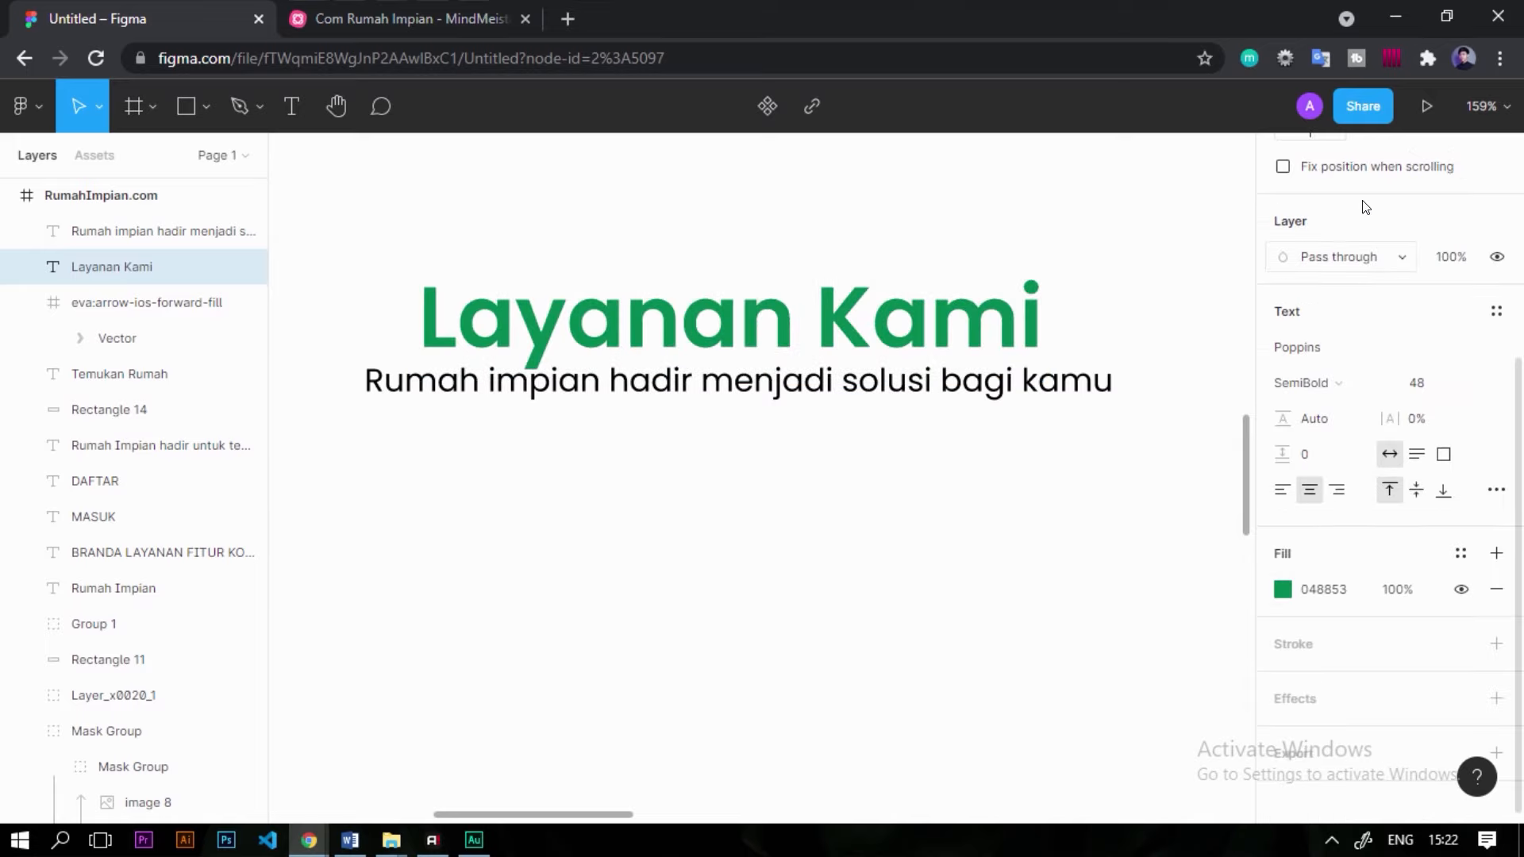
scroll(1373, 274, up, 4)
click(1318, 195)
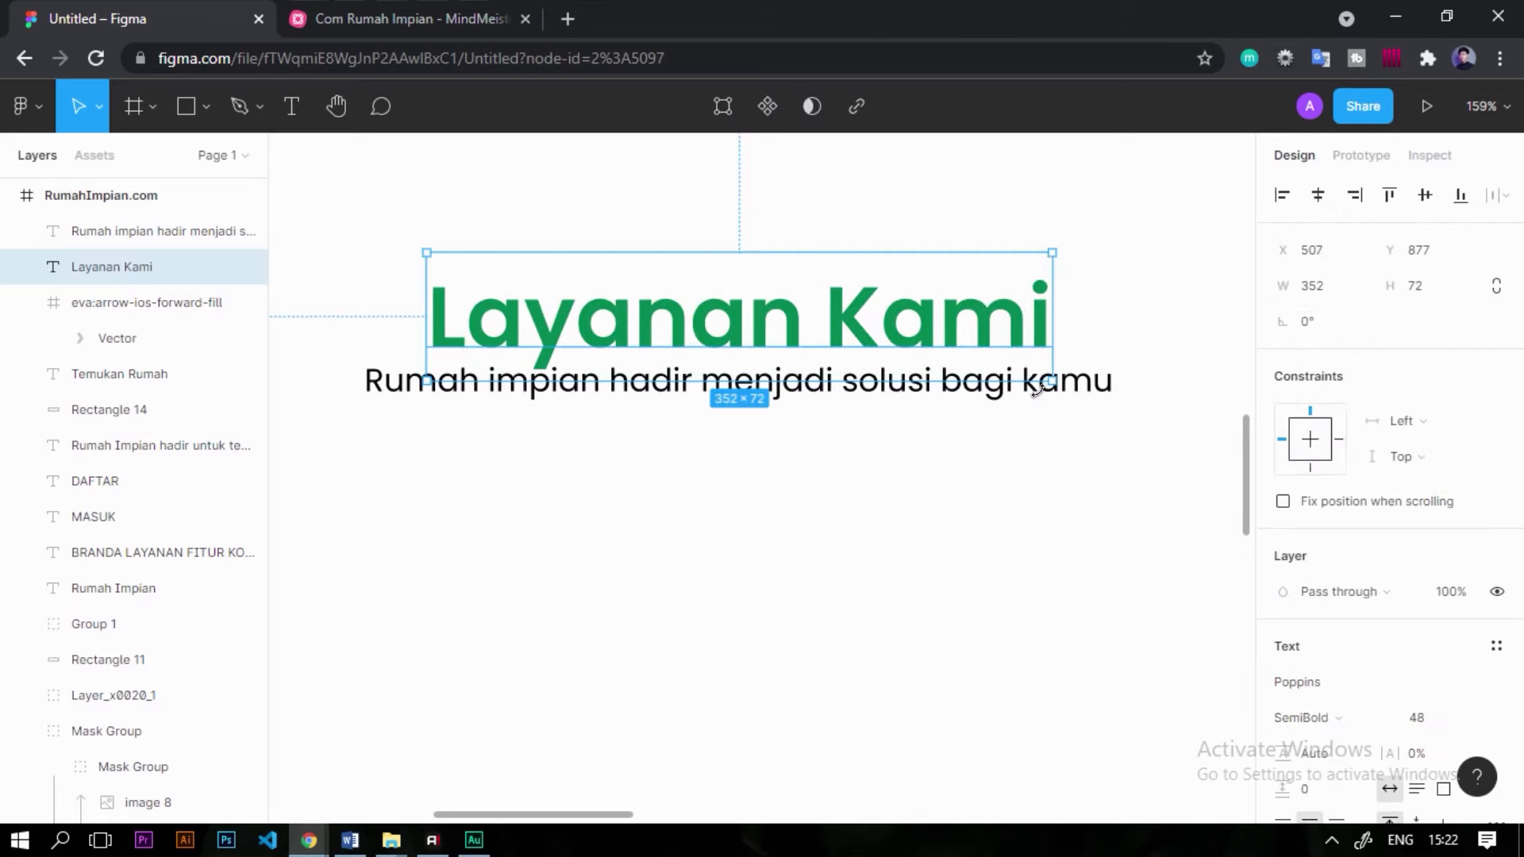
Set the text alignment of the subtitle "Rumah impian hadir menjadi solusi bagi kamu" to center.
double_click(1086, 385)
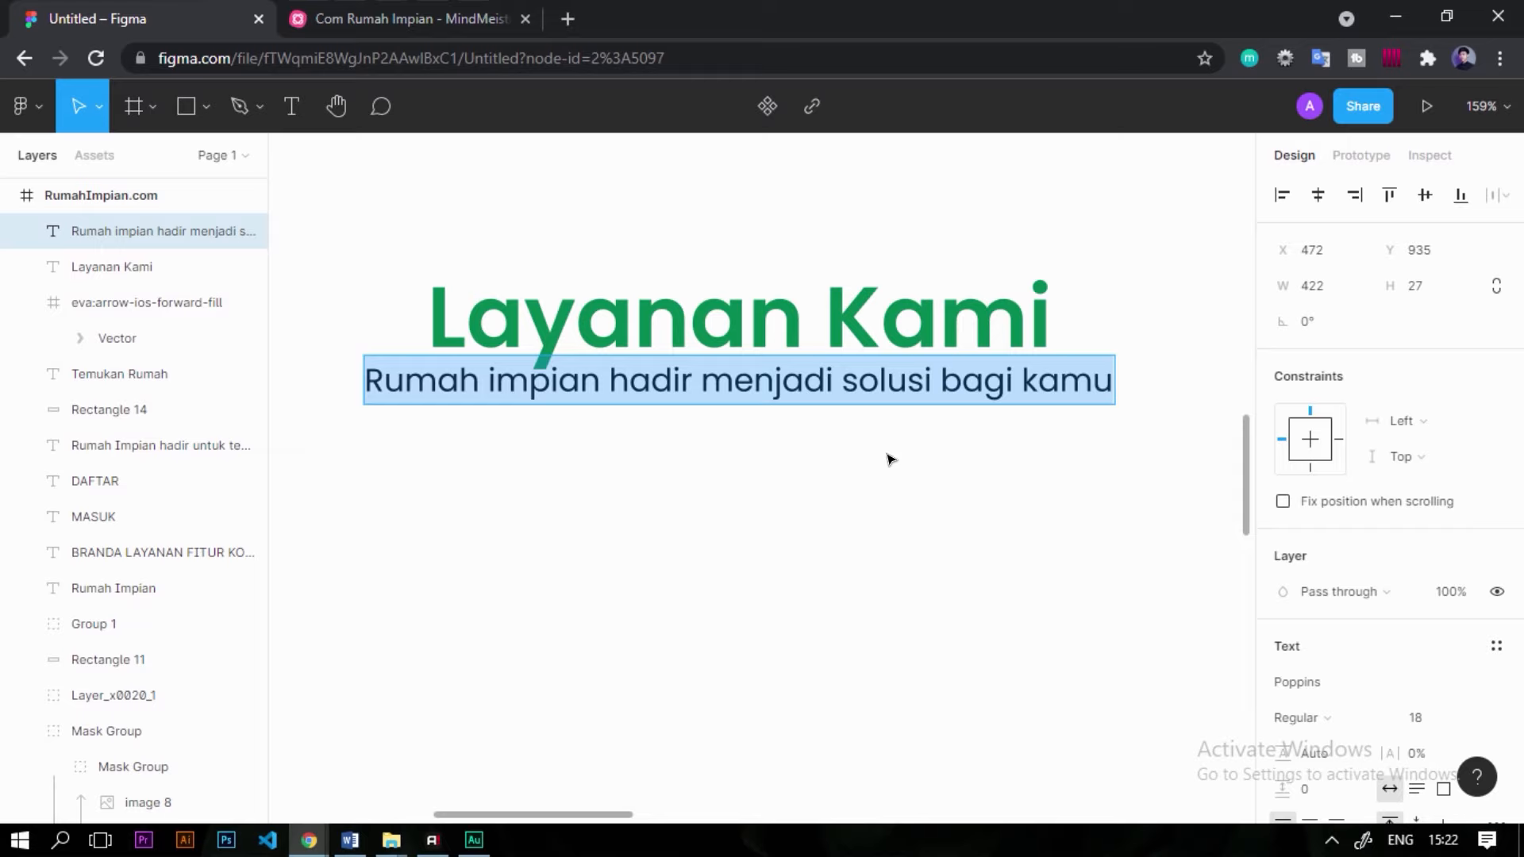
scroll(1310, 441, down, 3)
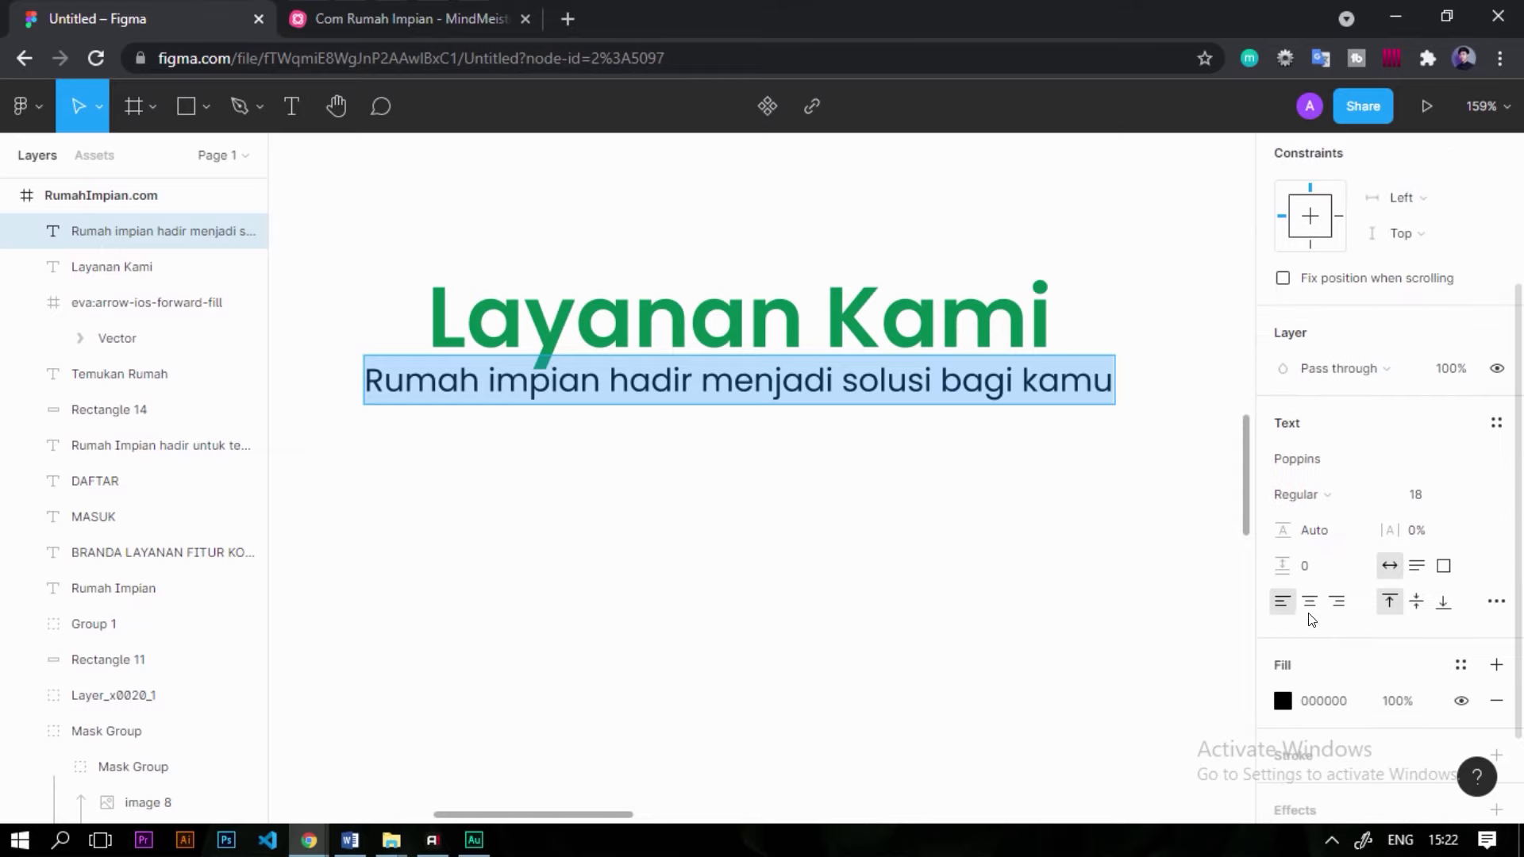
click(1310, 604)
scroll(1363, 547, up, 3)
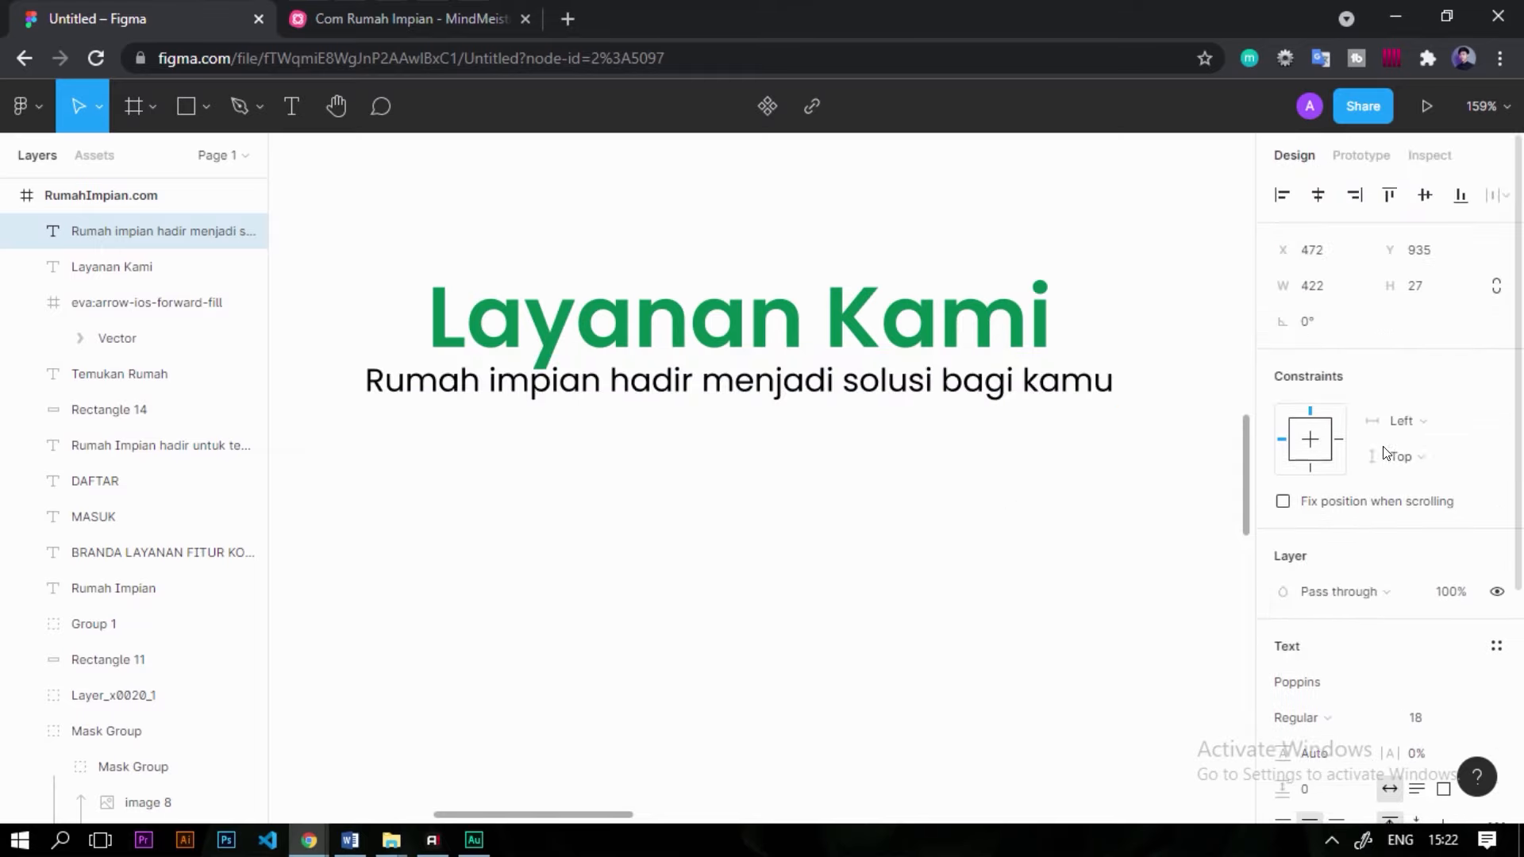
key(Escape)
scroll(1004, 524, down, 5)
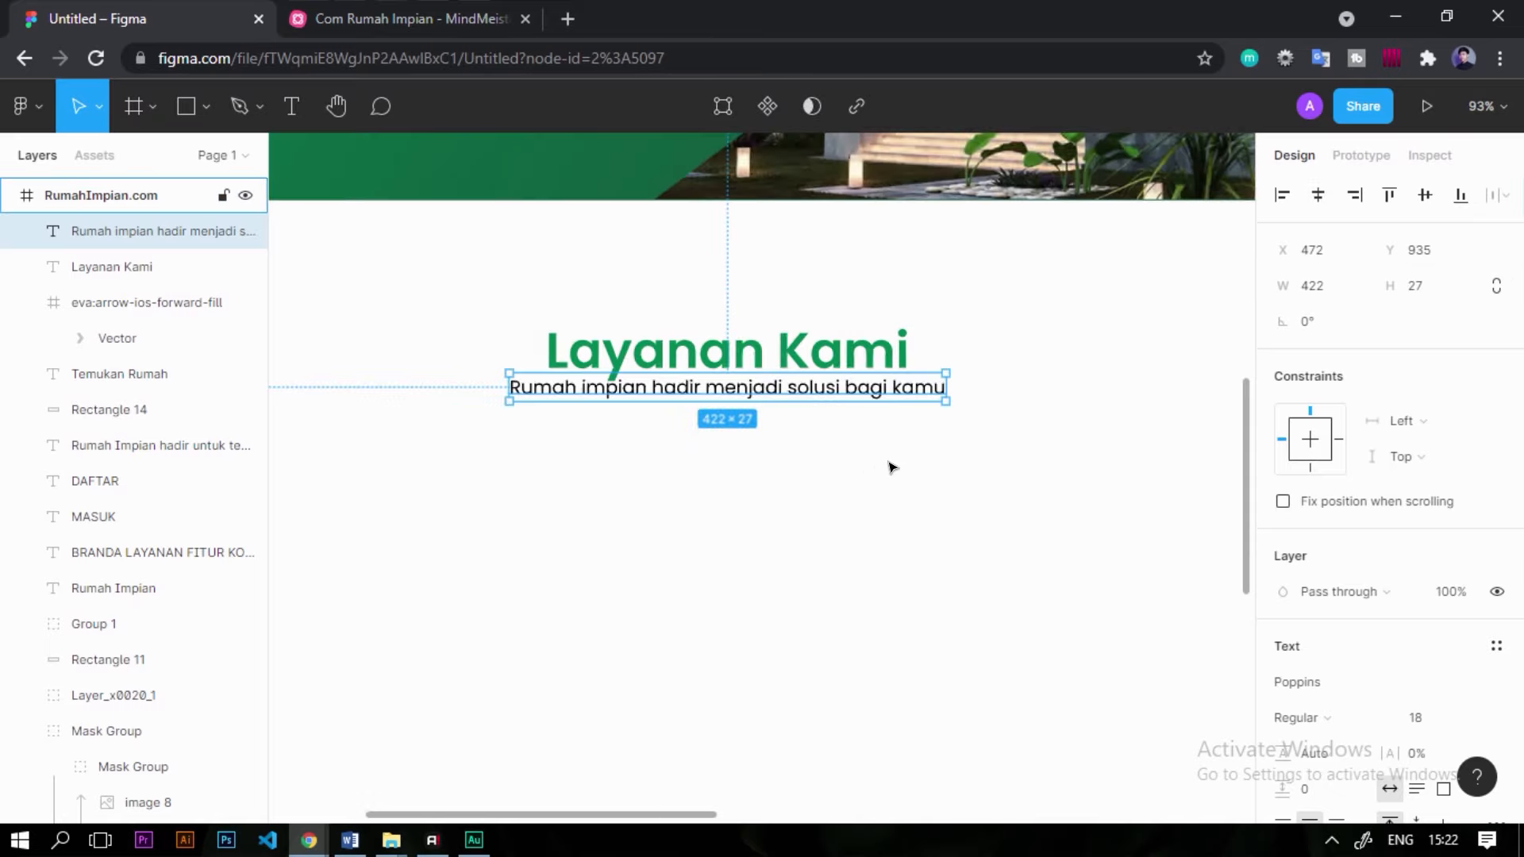
key(Escape)
scroll(913, 453, up, 2)
scroll(691, 391, up, 4)
click(698, 395)
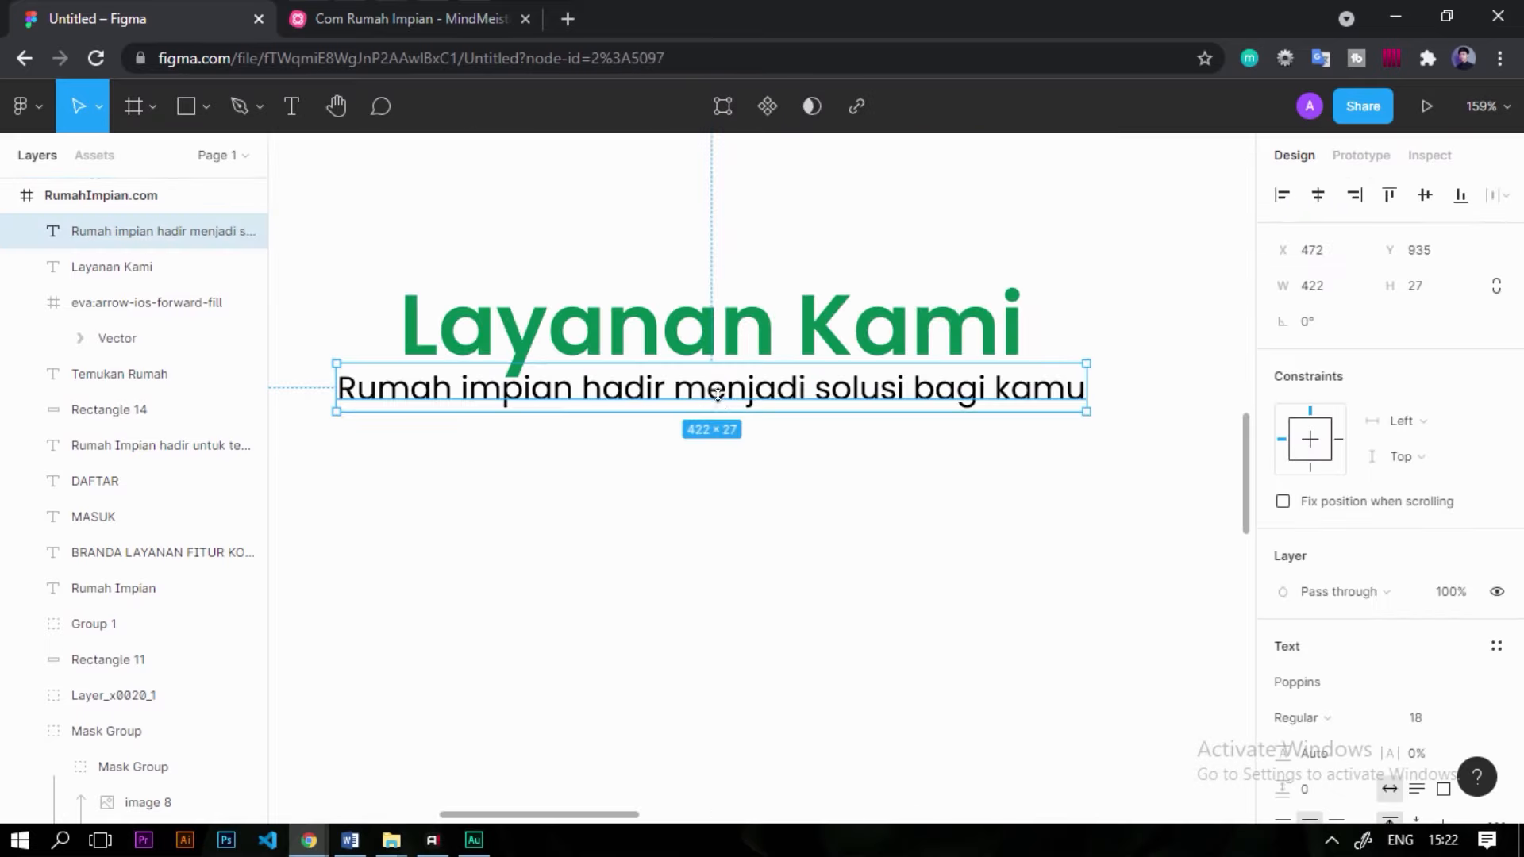
scroll(726, 413, up, 1)
key(Escape)
scroll(724, 410, down, 8)
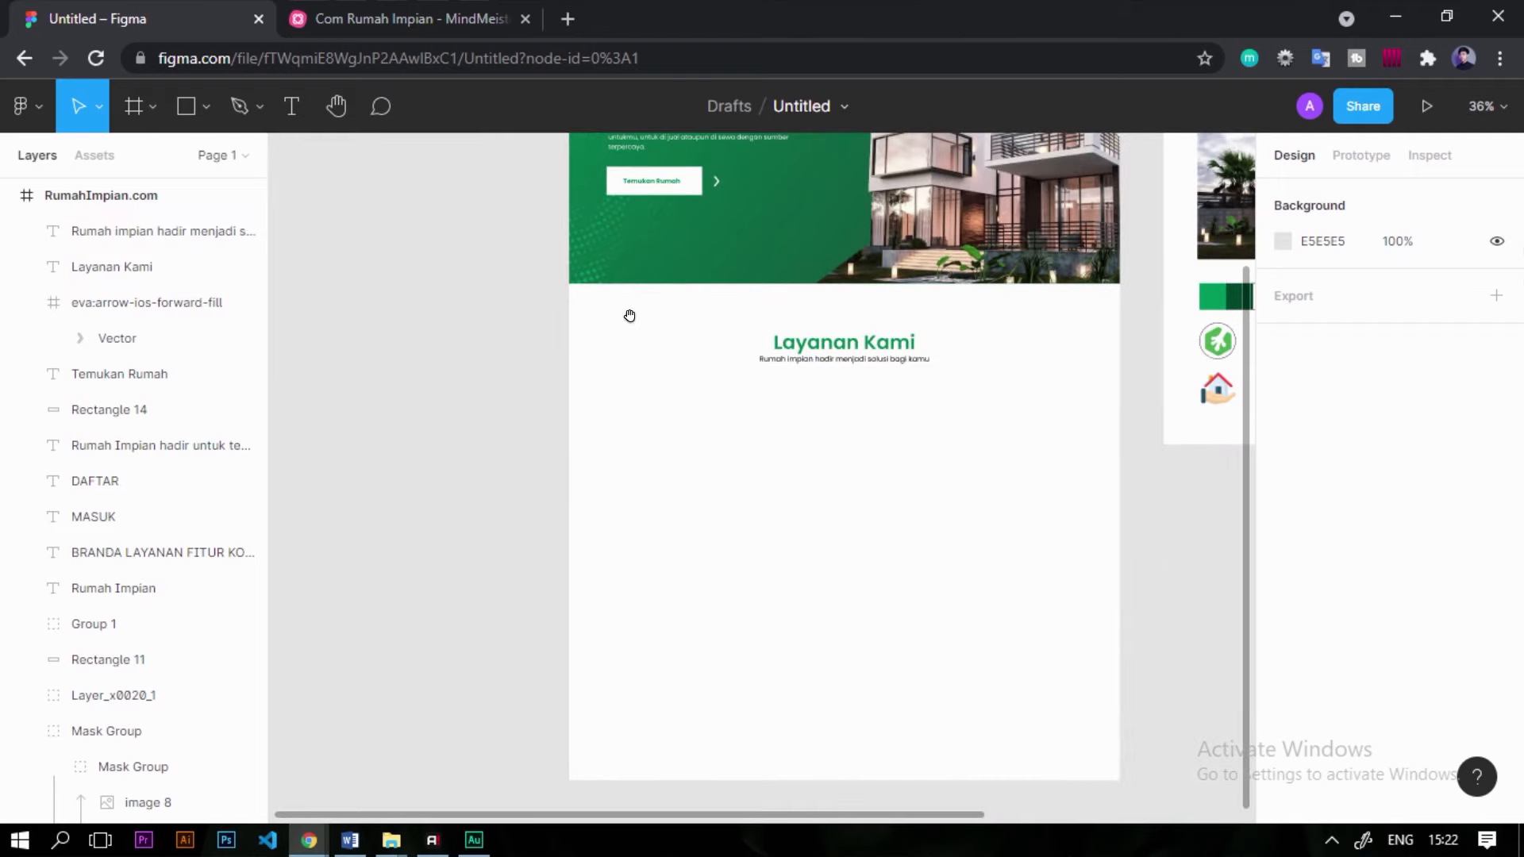
Show the 12-column layout grid on the RumahImpian.com frame.
drag(630, 316, 608, 503)
click(585, 159)
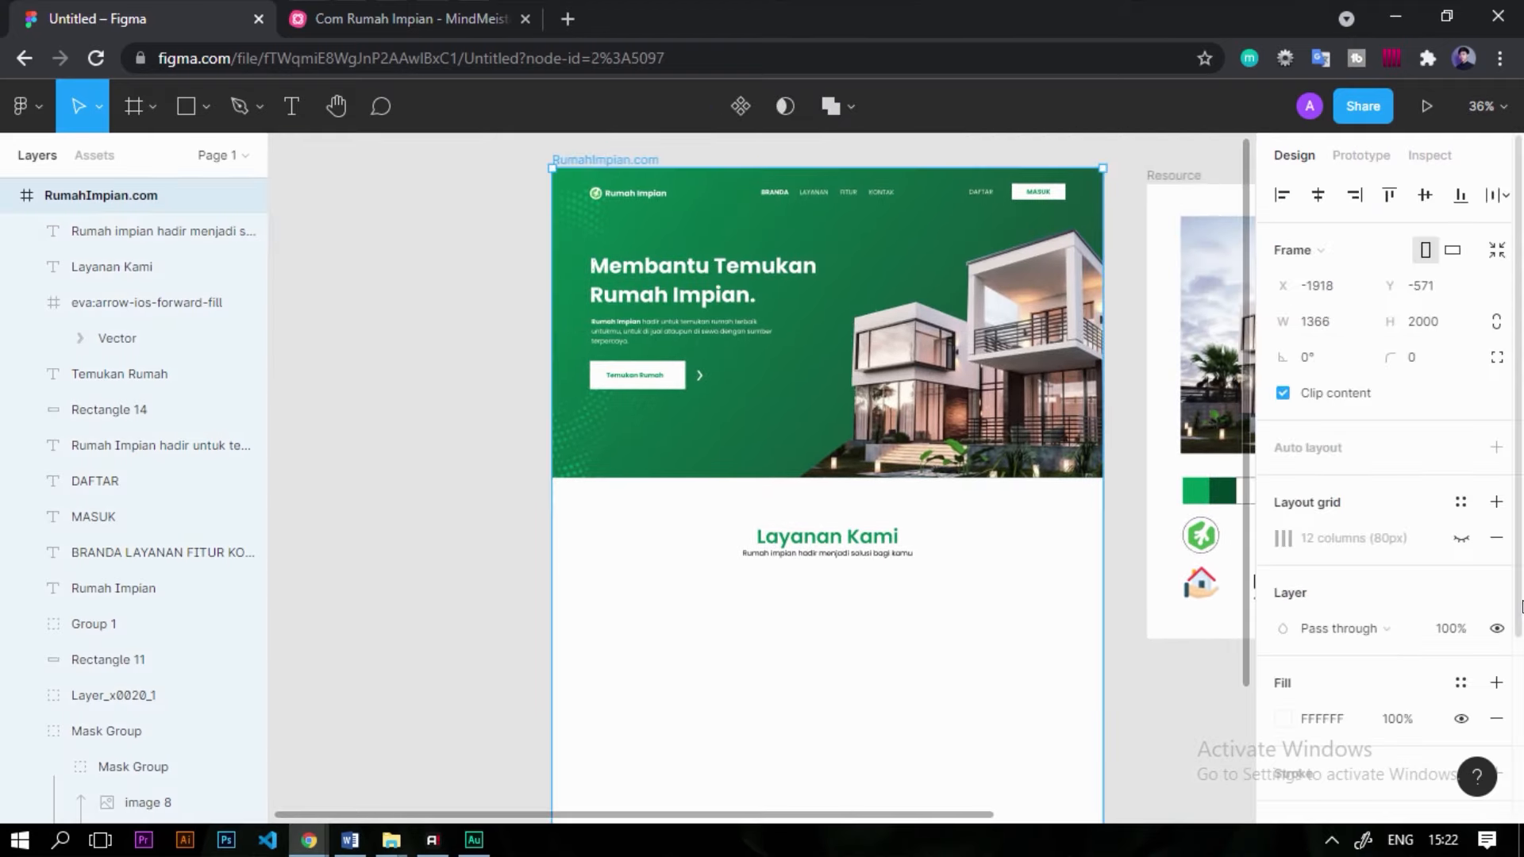
scroll(1362, 527, down, 3)
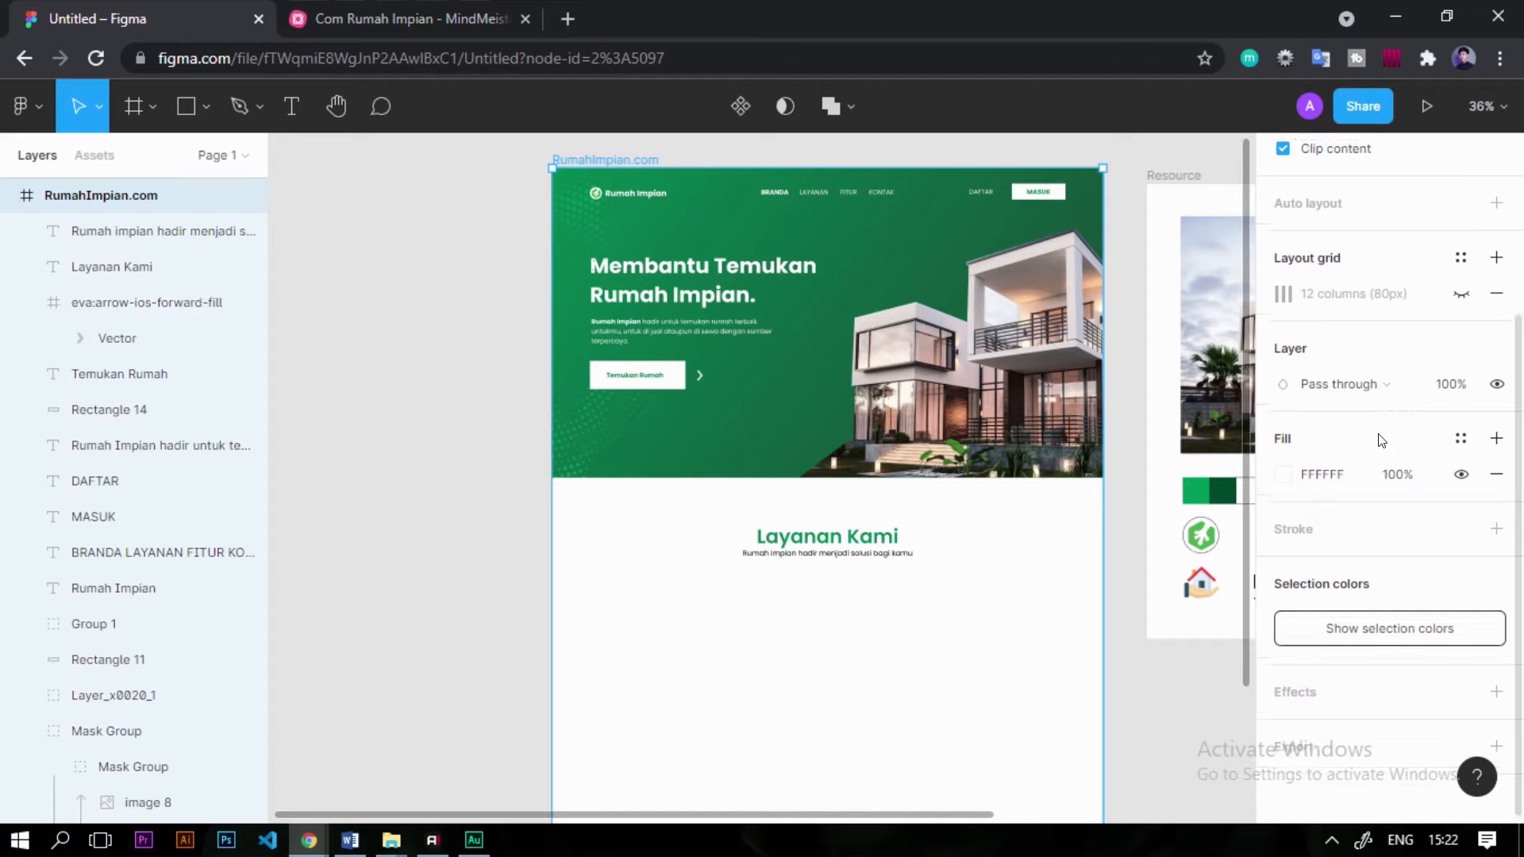
scroll(1378, 442, up, 3)
click(1460, 539)
click(825, 658)
drag(826, 658, 789, 381)
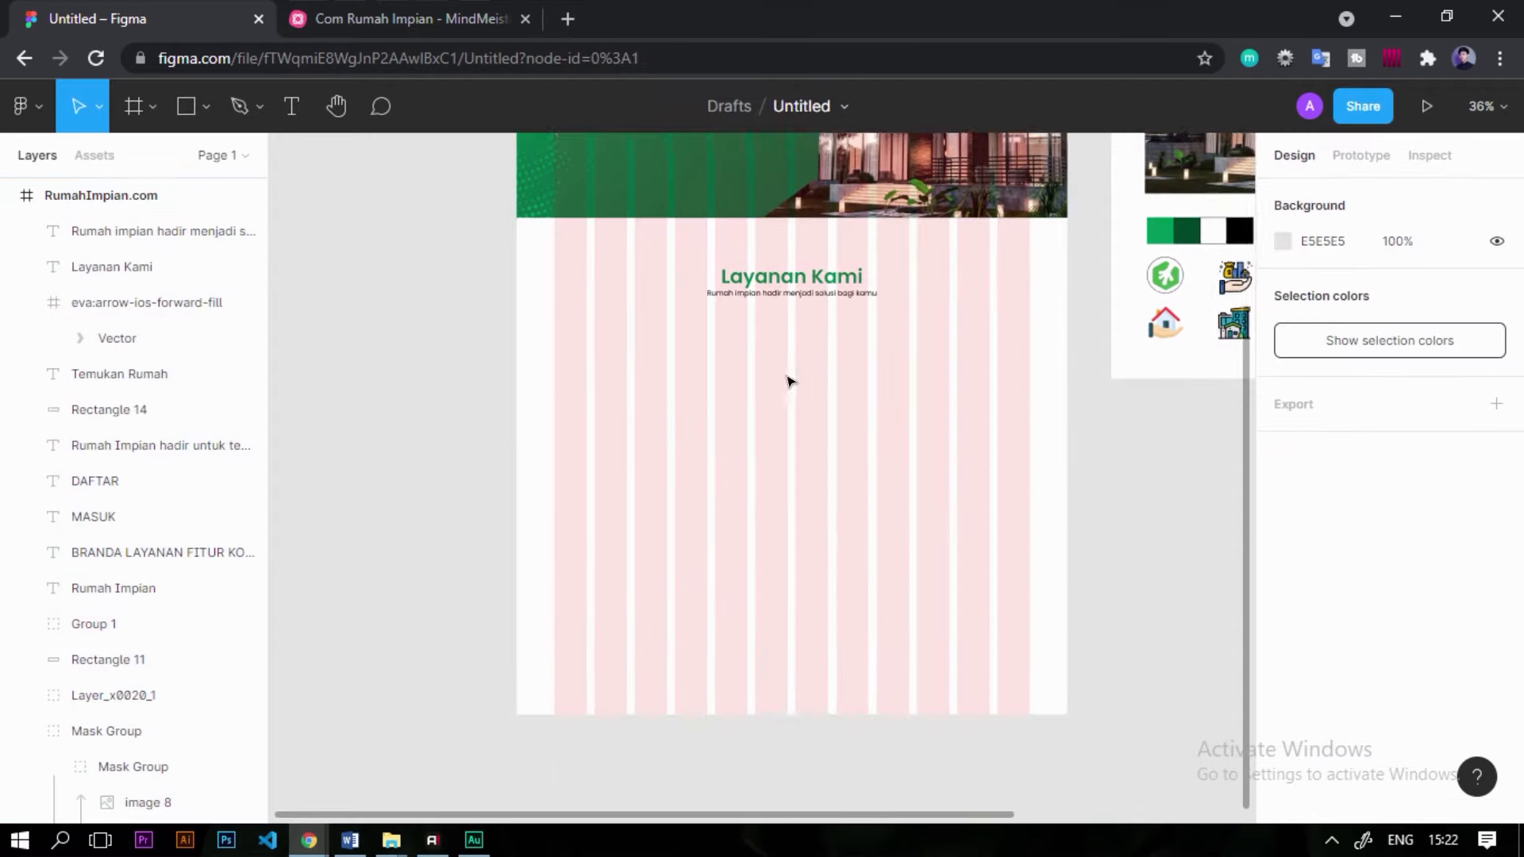
Draw a rectangle about 280 by 251 px beneath the heading, aligned to the first three grid columns at about Y 968.
scroll(660, 317, up, 5)
click(205, 106)
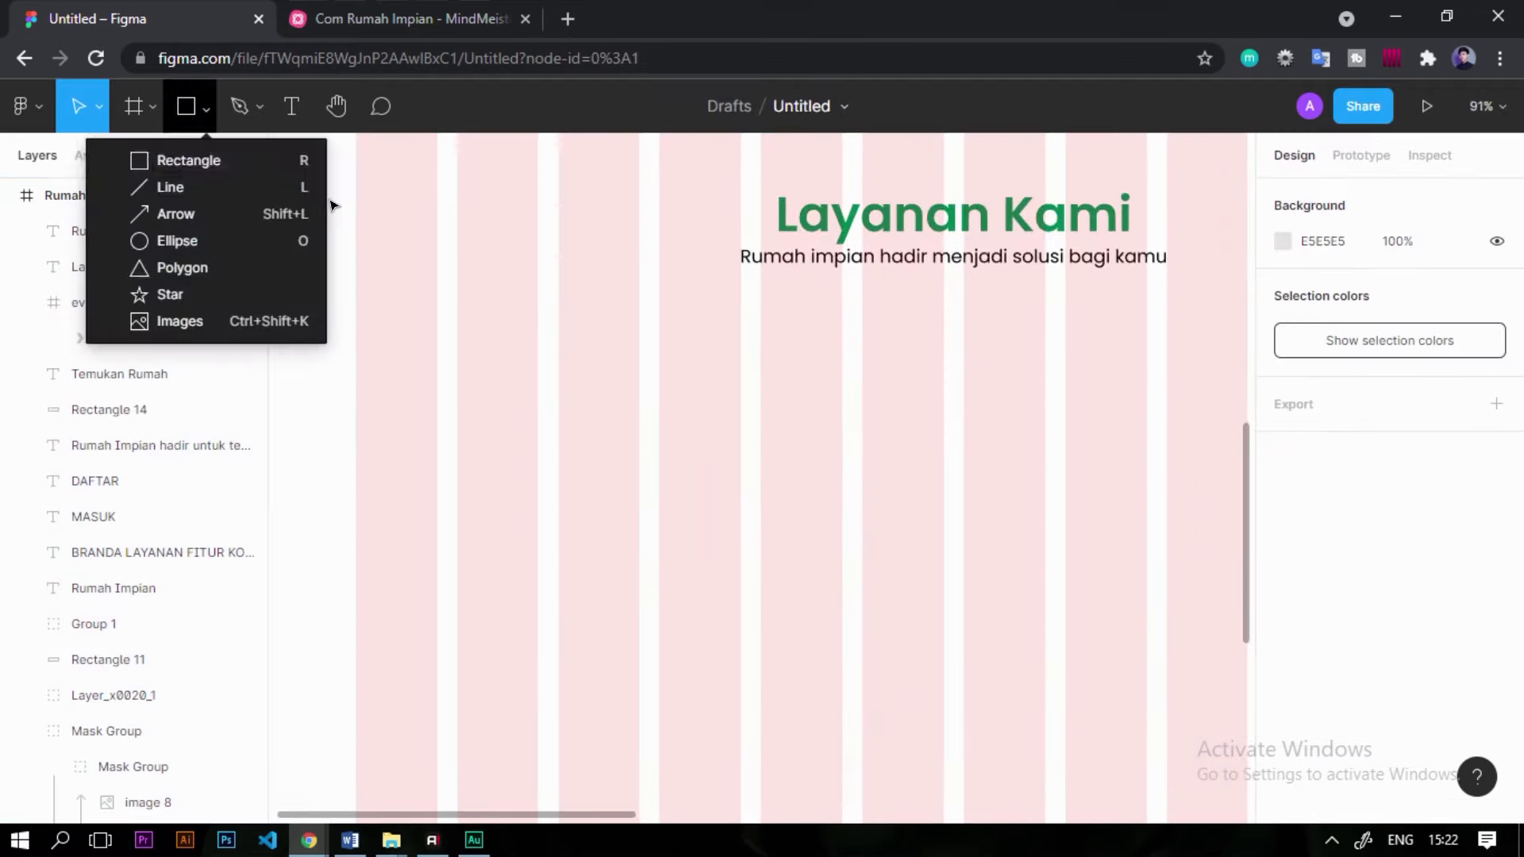
click(158, 160)
scroll(575, 328, left, 2)
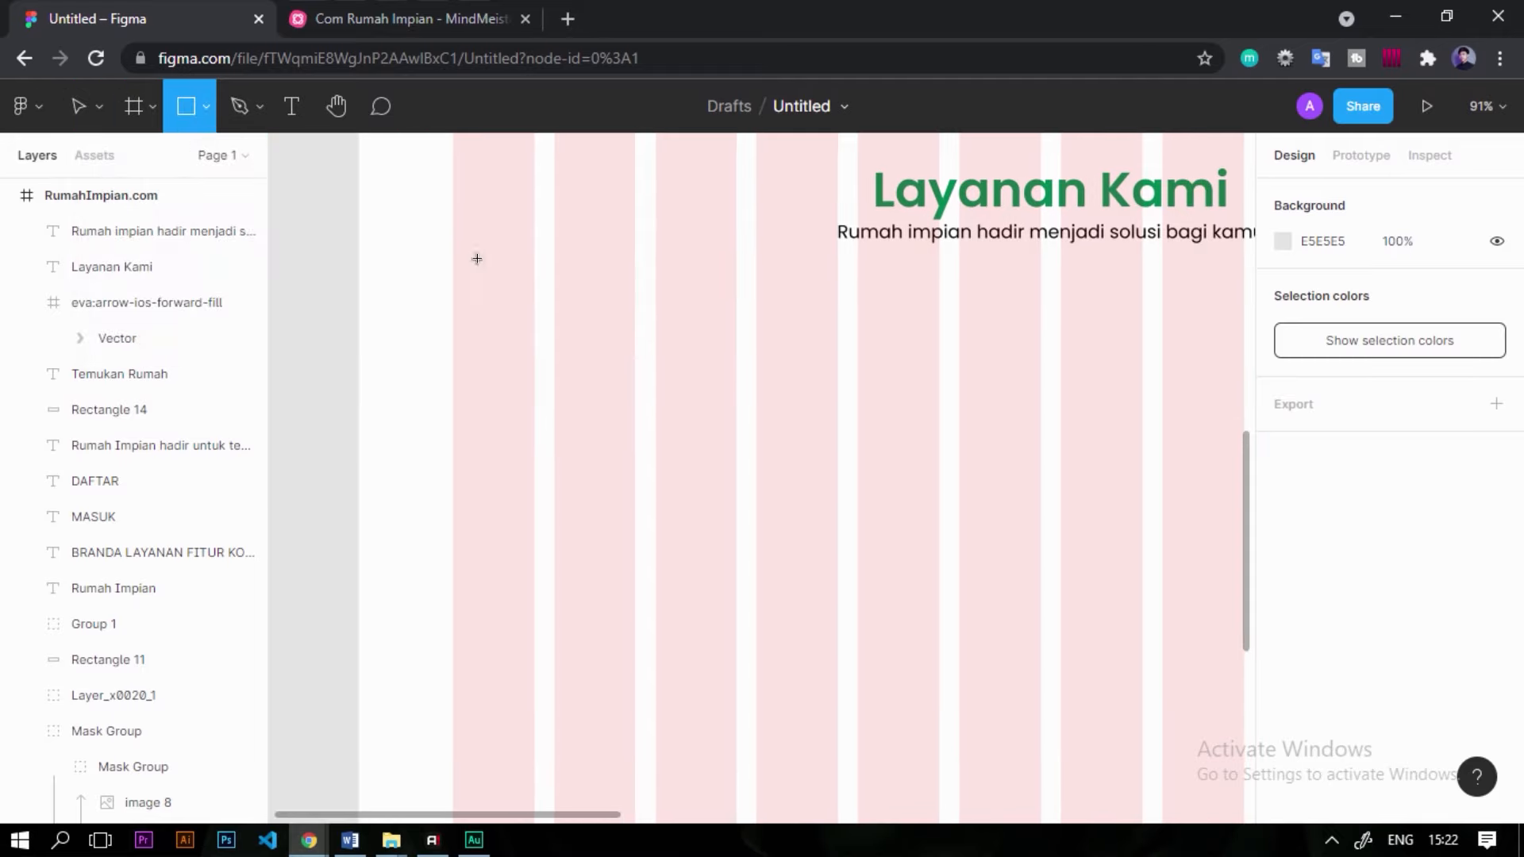
mouse_move(448, 238)
mouse_down()
mouse_move(752, 493)
mouse_move(738, 497)
mouse_up()
key(shift+2)
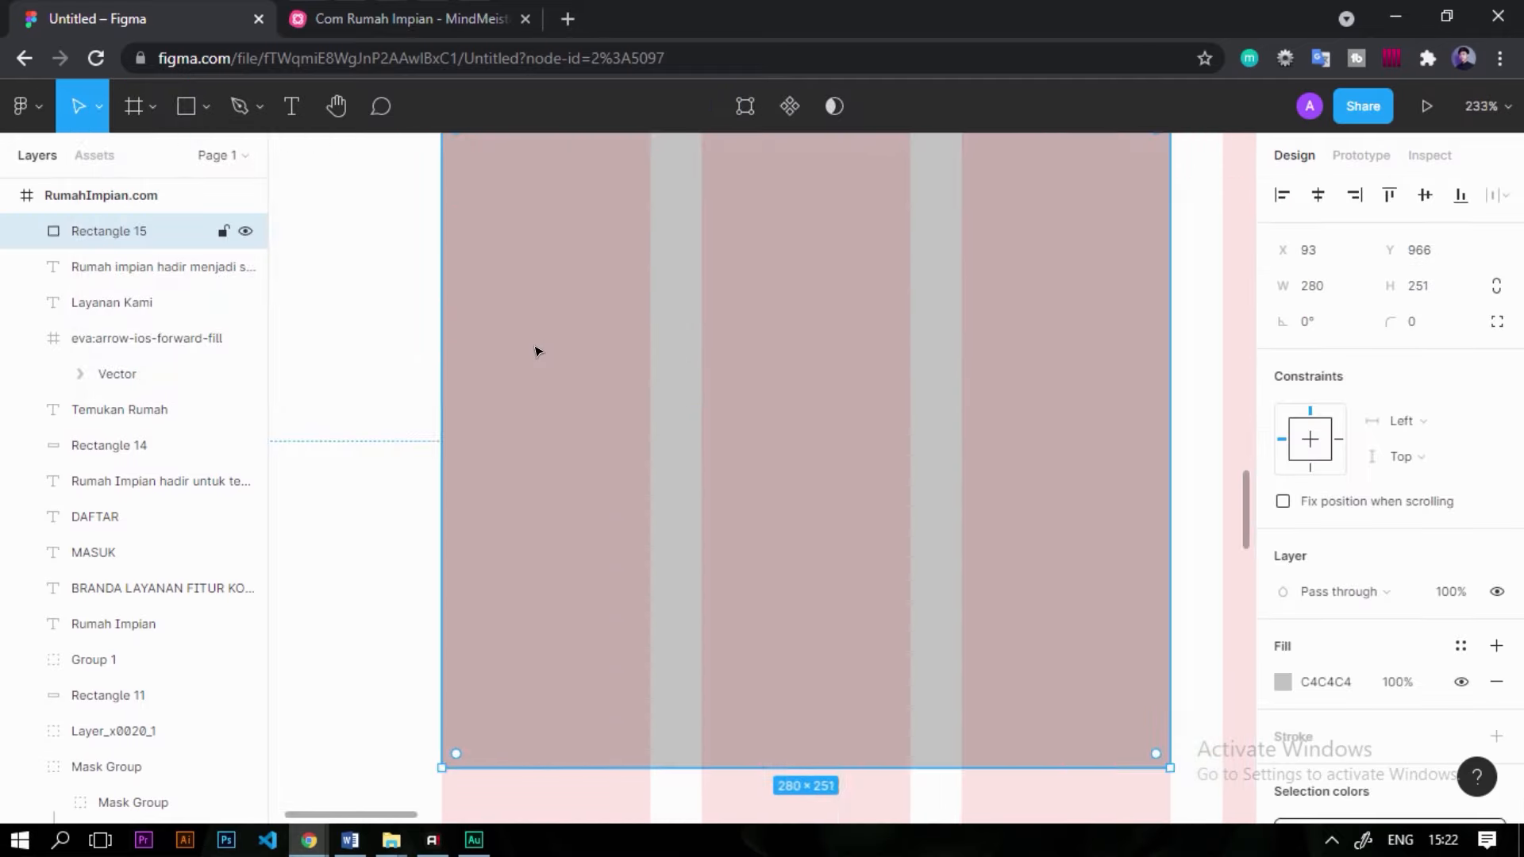
drag(545, 355, 528, 351)
scroll(528, 351, down, 5)
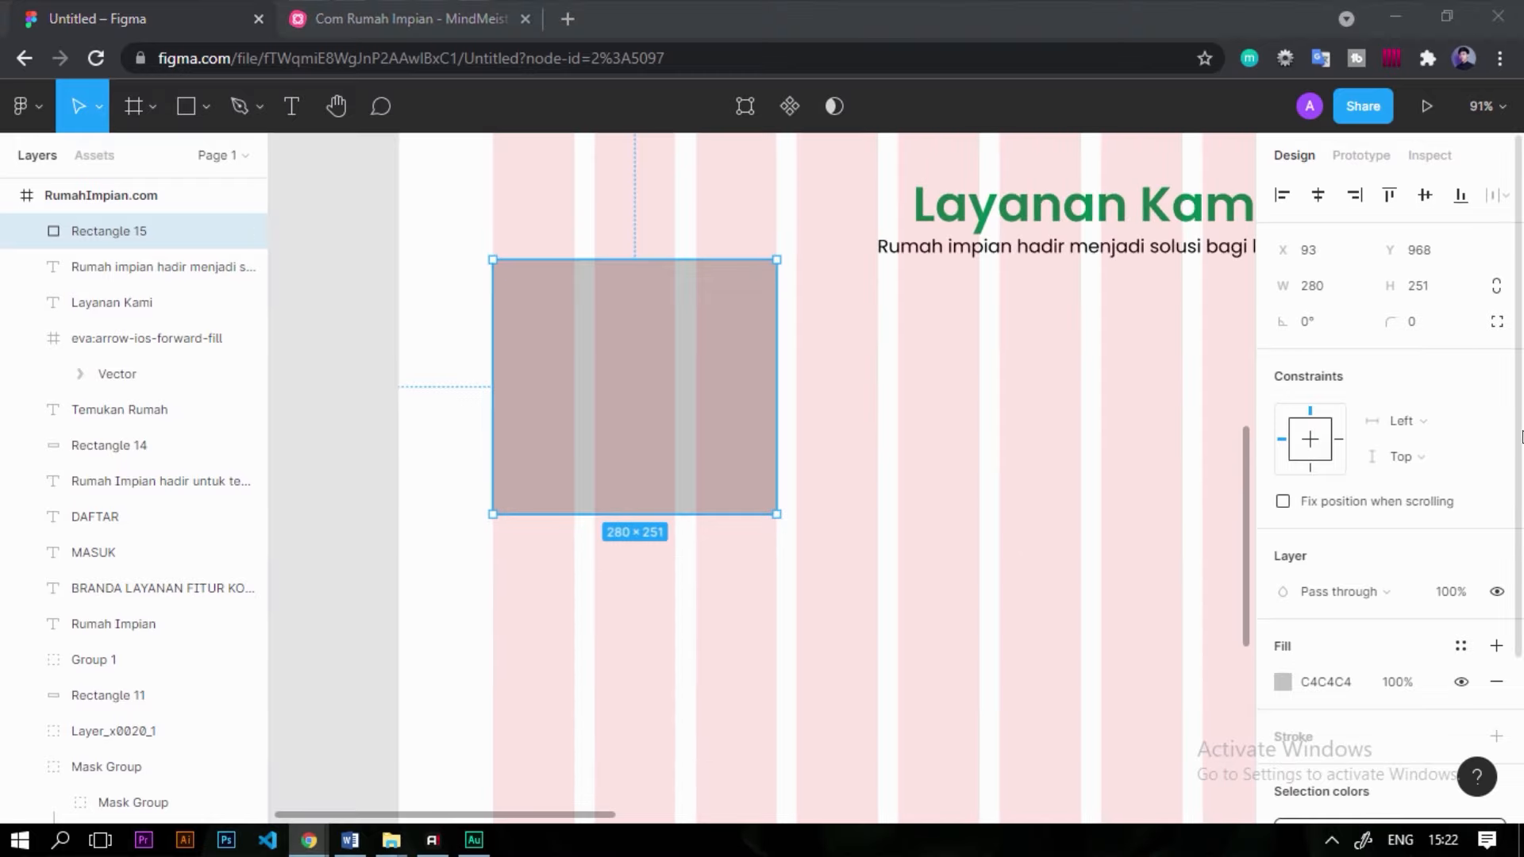
Set the new rectangle's height to 313 px.
click(1421, 286)
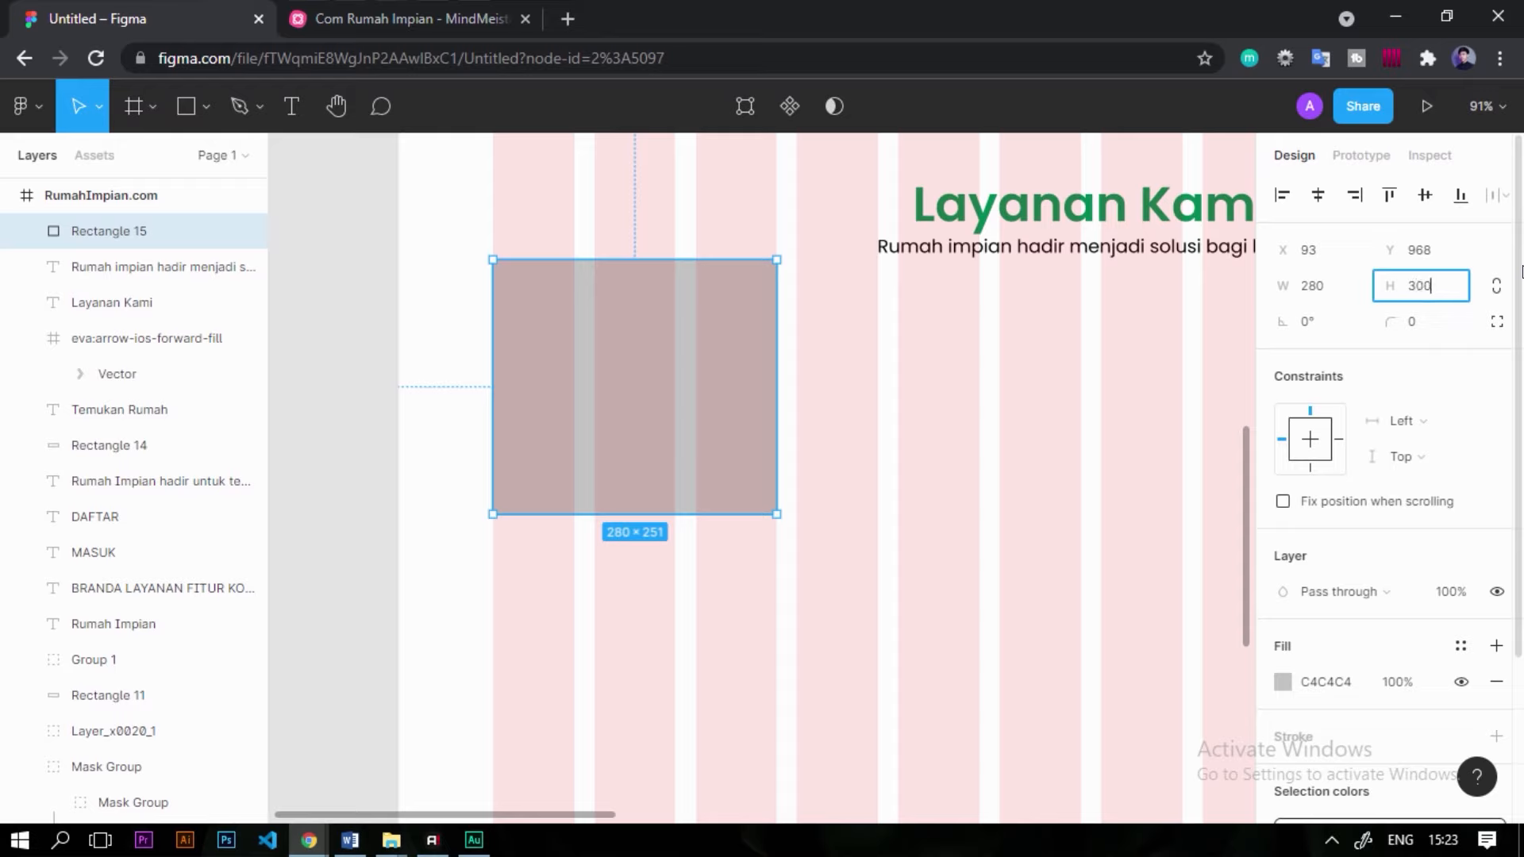
key(Return)
key(Up)
key(Up)
key(Up)
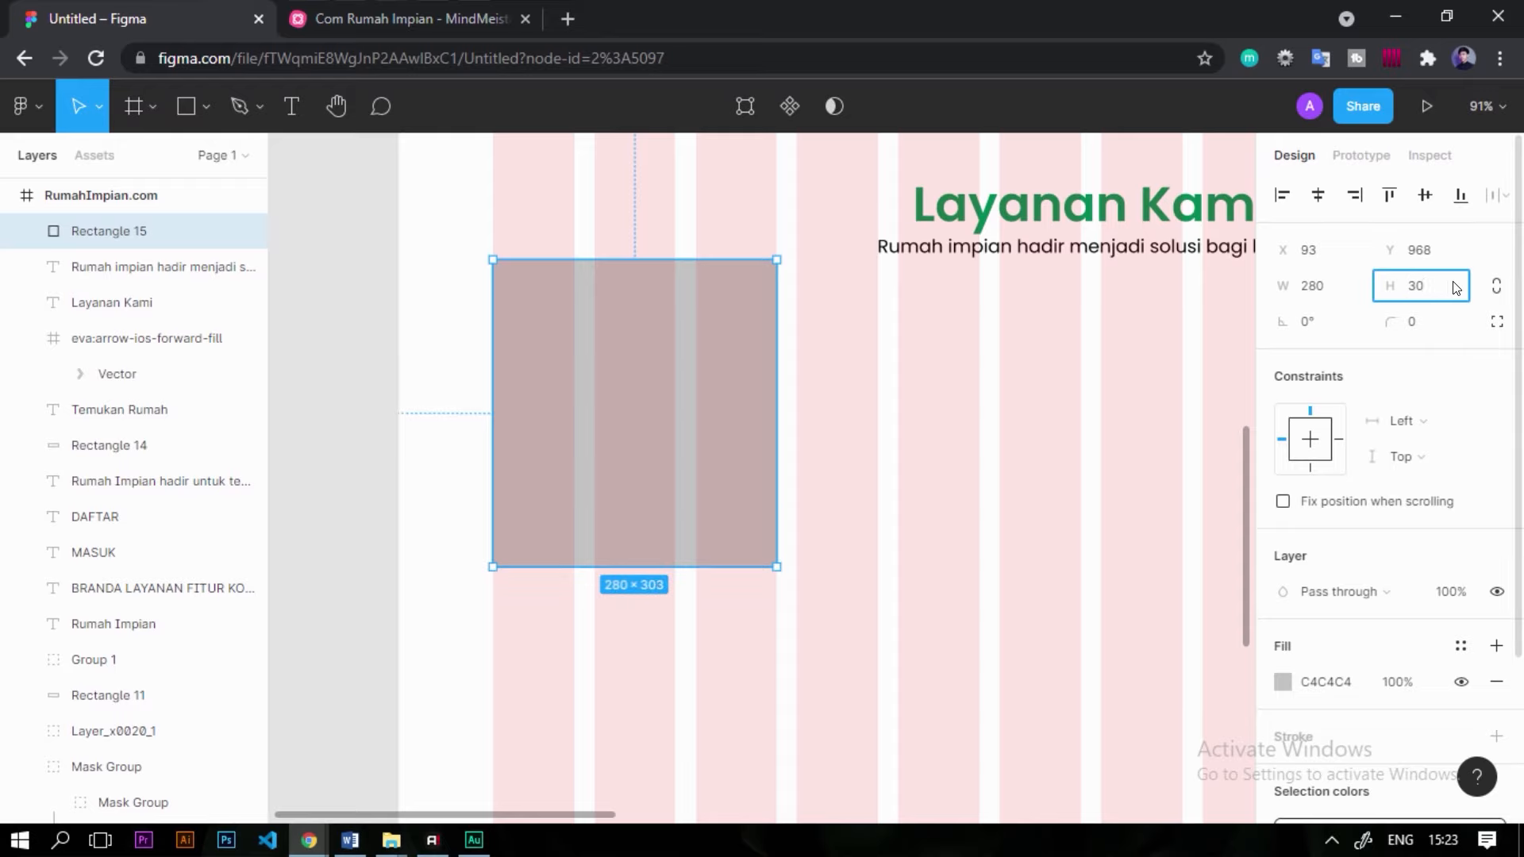
text(313)
key(Return)
scroll(807, 434, down, 3)
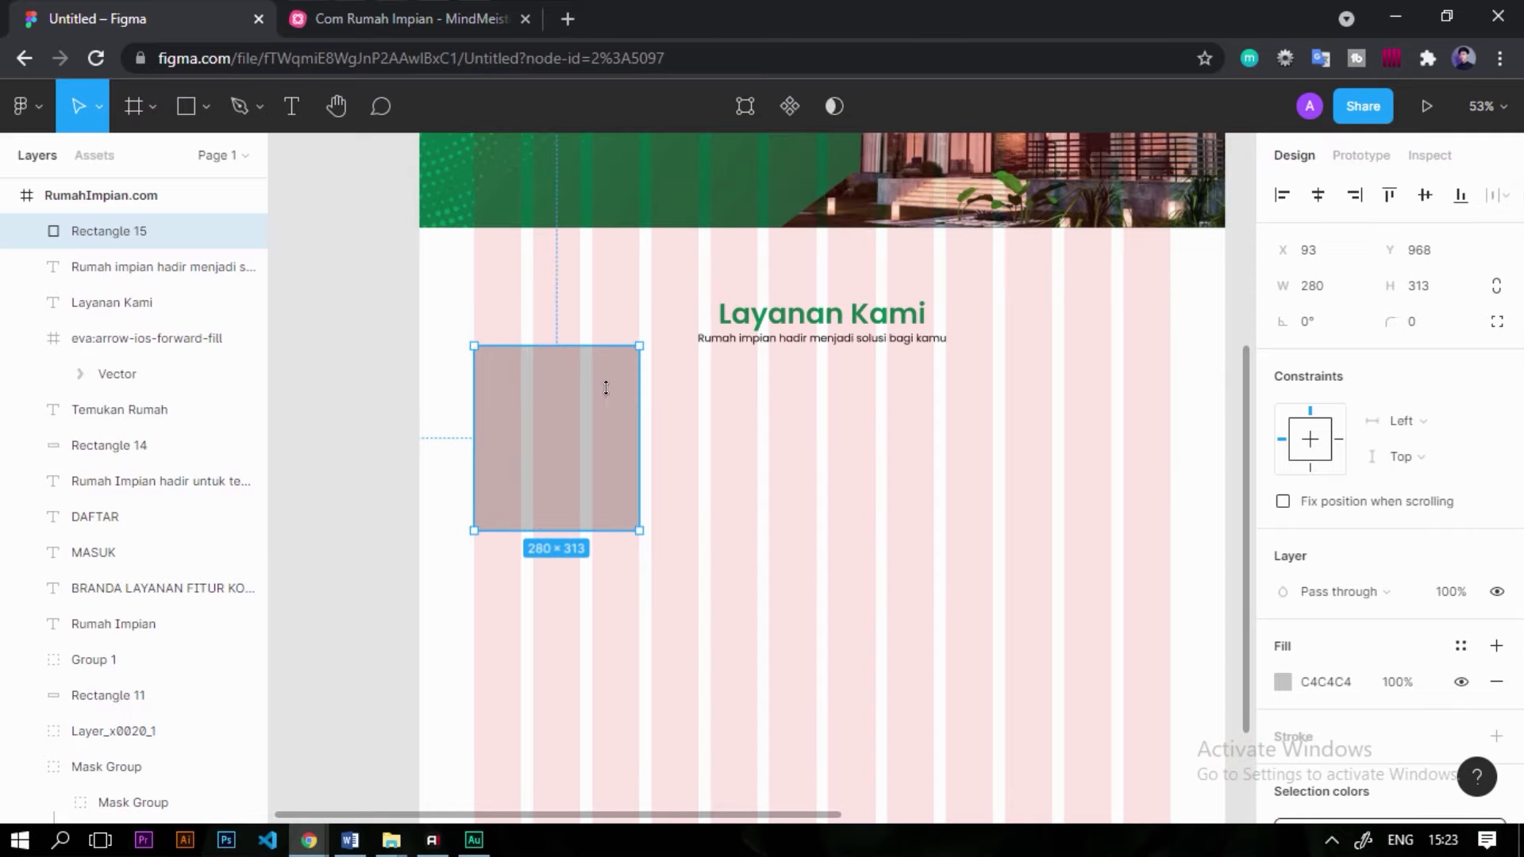
Widen the rectangle to 380 px so it spans four grid columns, and move it down to about Y 1014.
click(767, 461)
click(612, 460)
scroll(612, 459, up, 3)
drag(651, 461, 707, 494)
click(738, 473)
click(704, 452)
key(Escape)
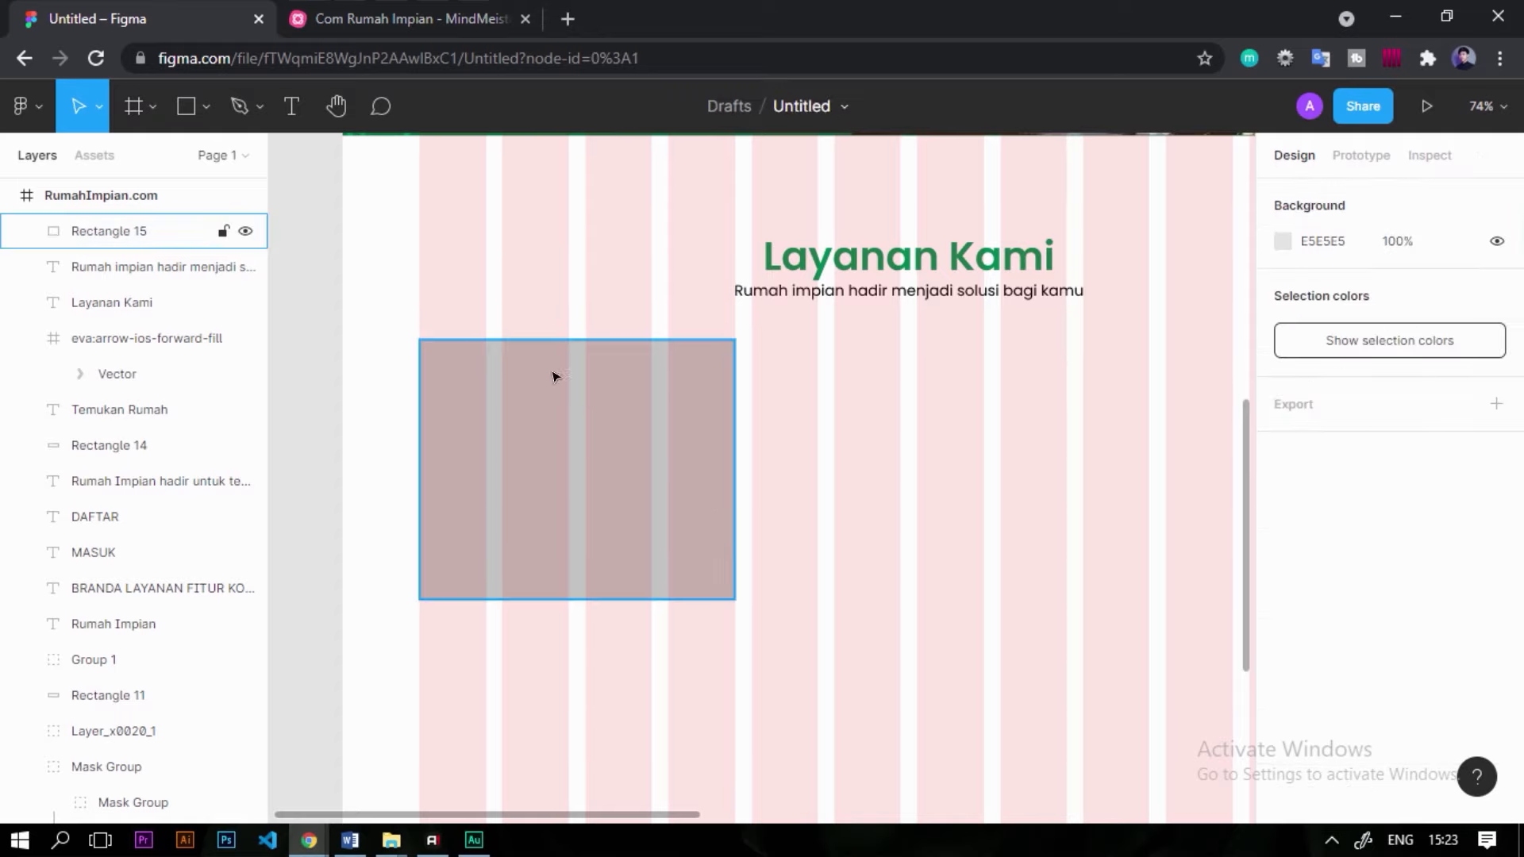
Round the rectangle's corners with a radius of 5.
scroll(465, 377, up, 5)
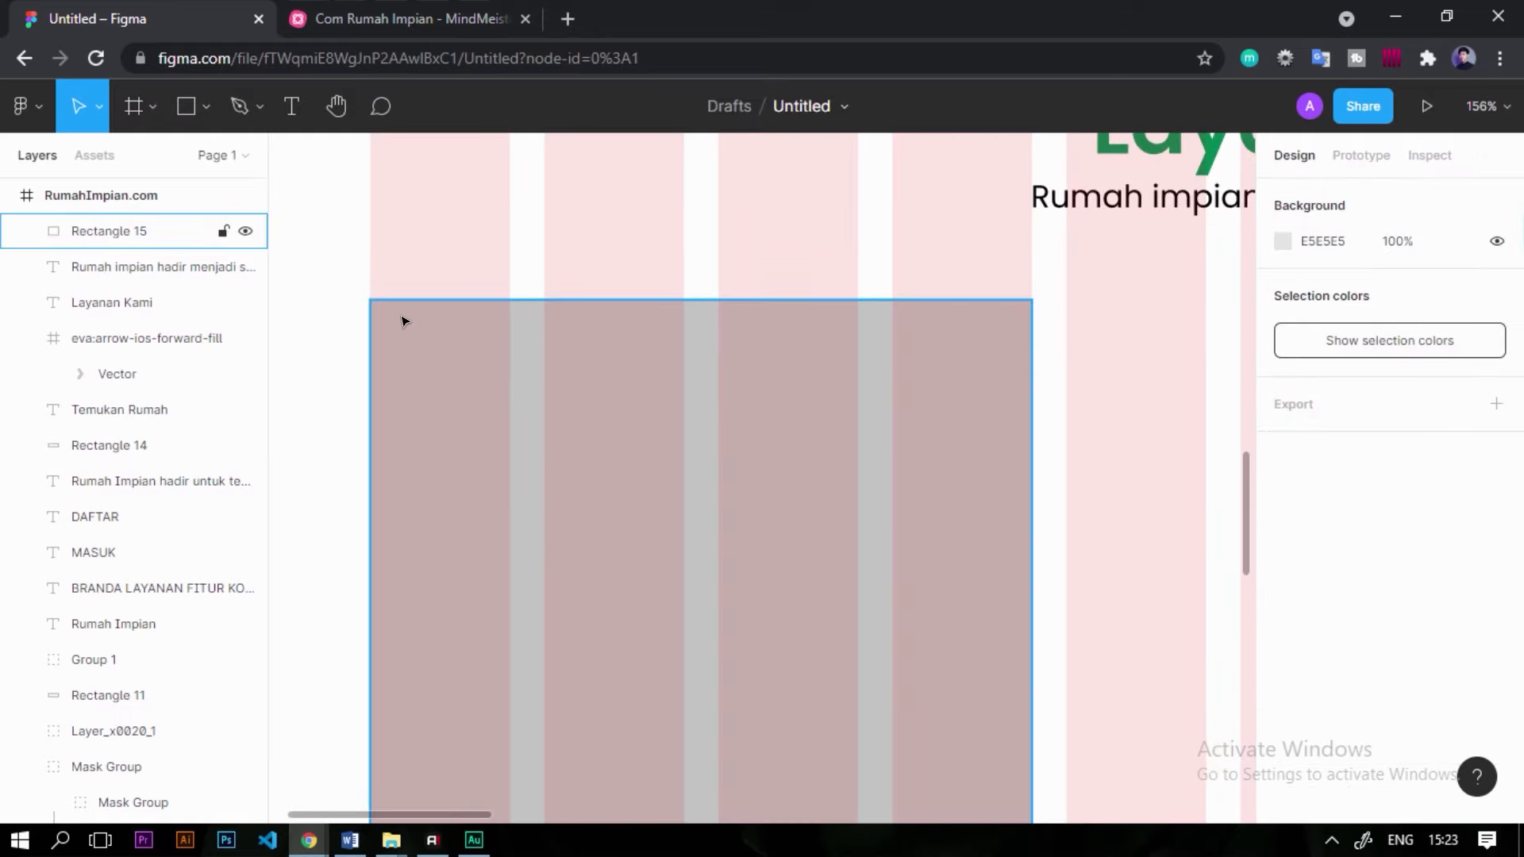
click(436, 404)
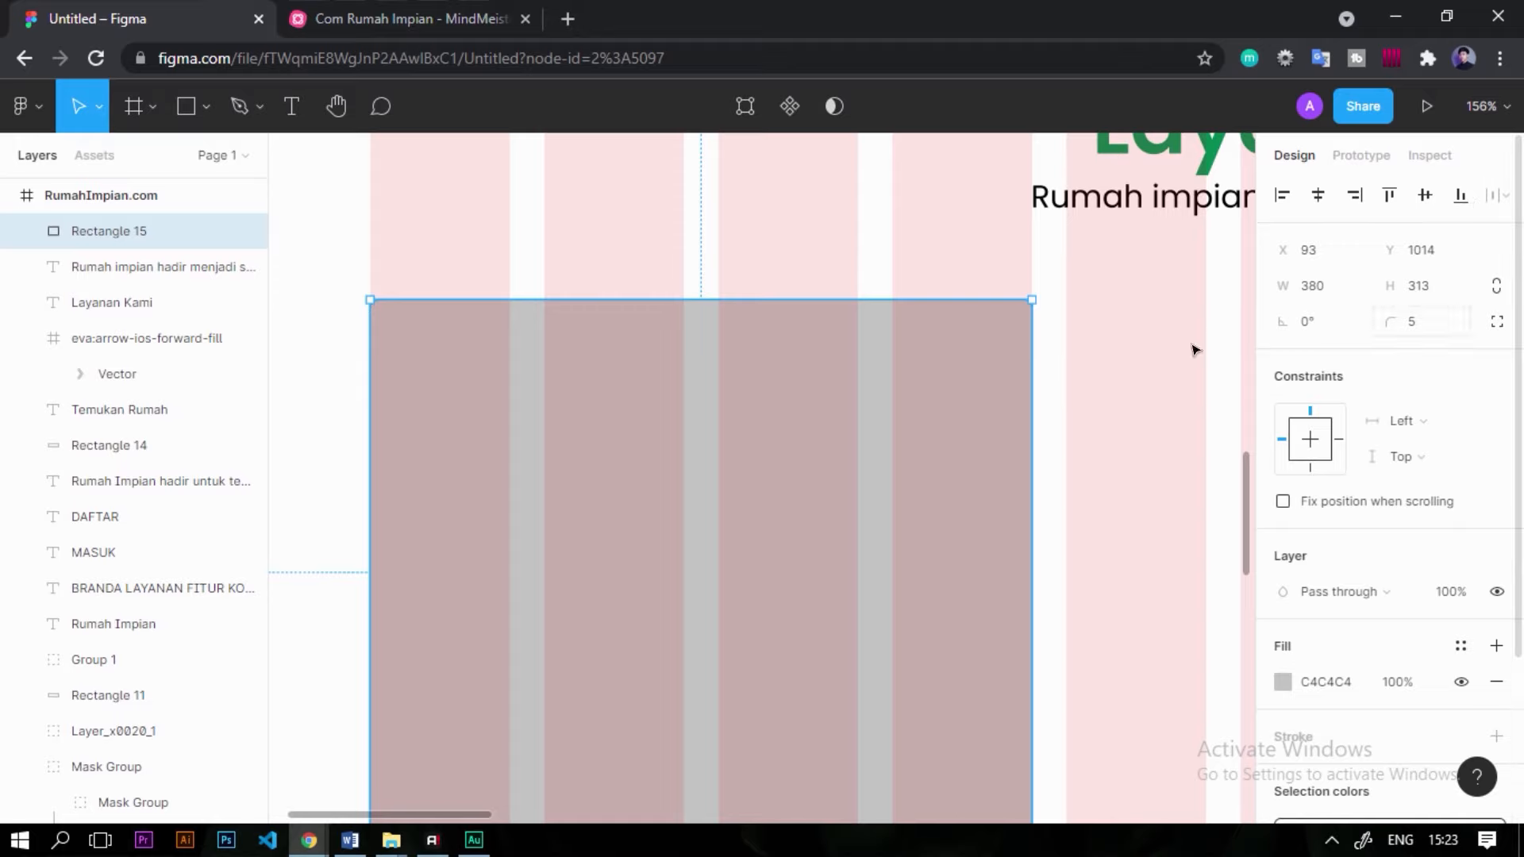
click(1084, 280)
scroll(994, 294, down, 5)
scroll(936, 329, up, 4)
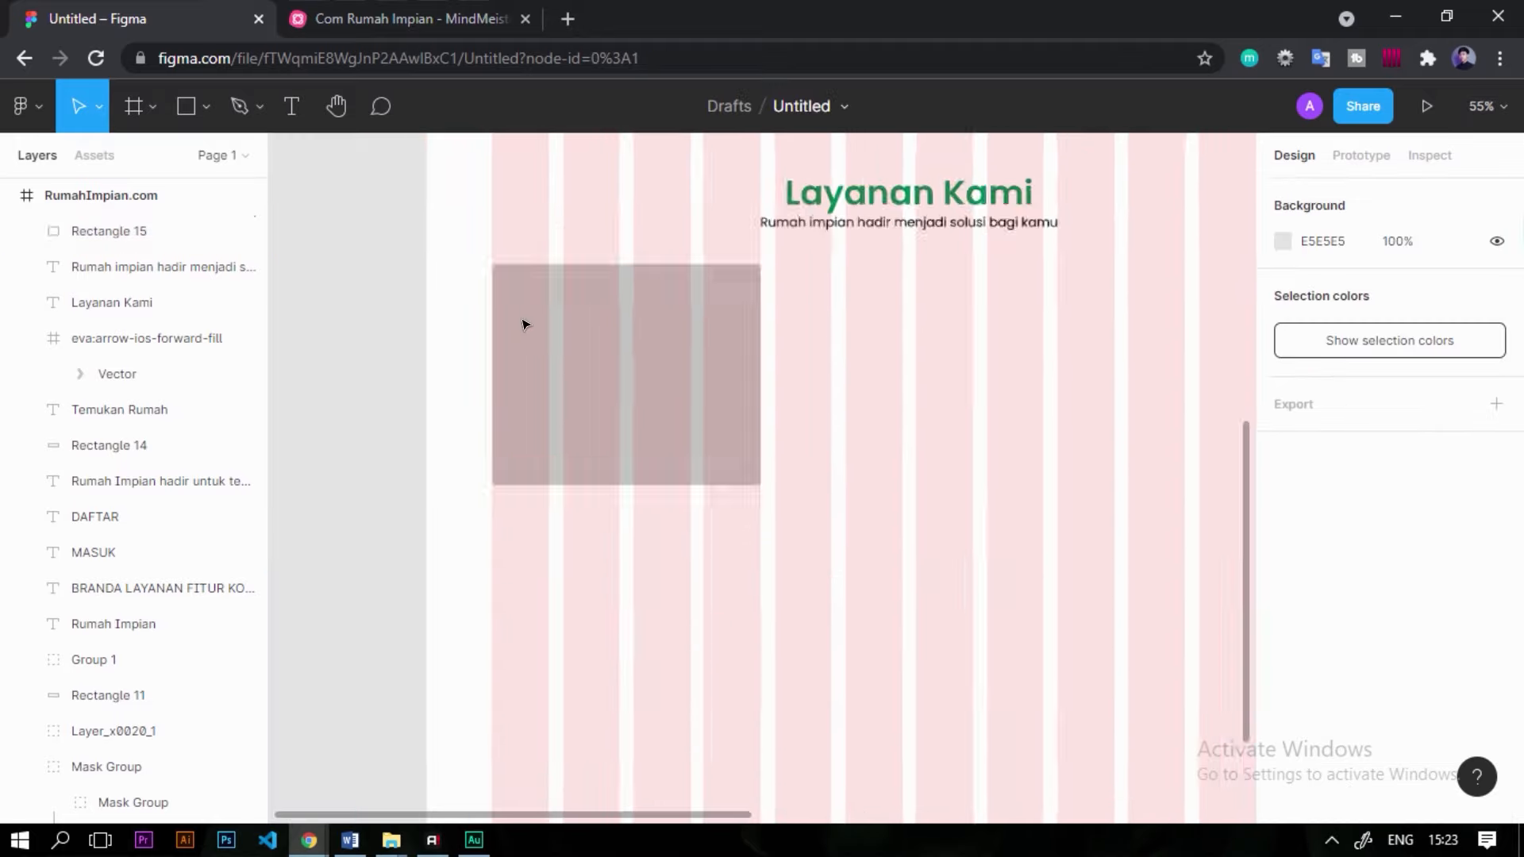
Change the card rectangle's fill to white, FFFFFF.
click(625, 395)
scroll(867, 480, down, 4)
scroll(1318, 655, down, 3)
click(1284, 468)
click(1040, 316)
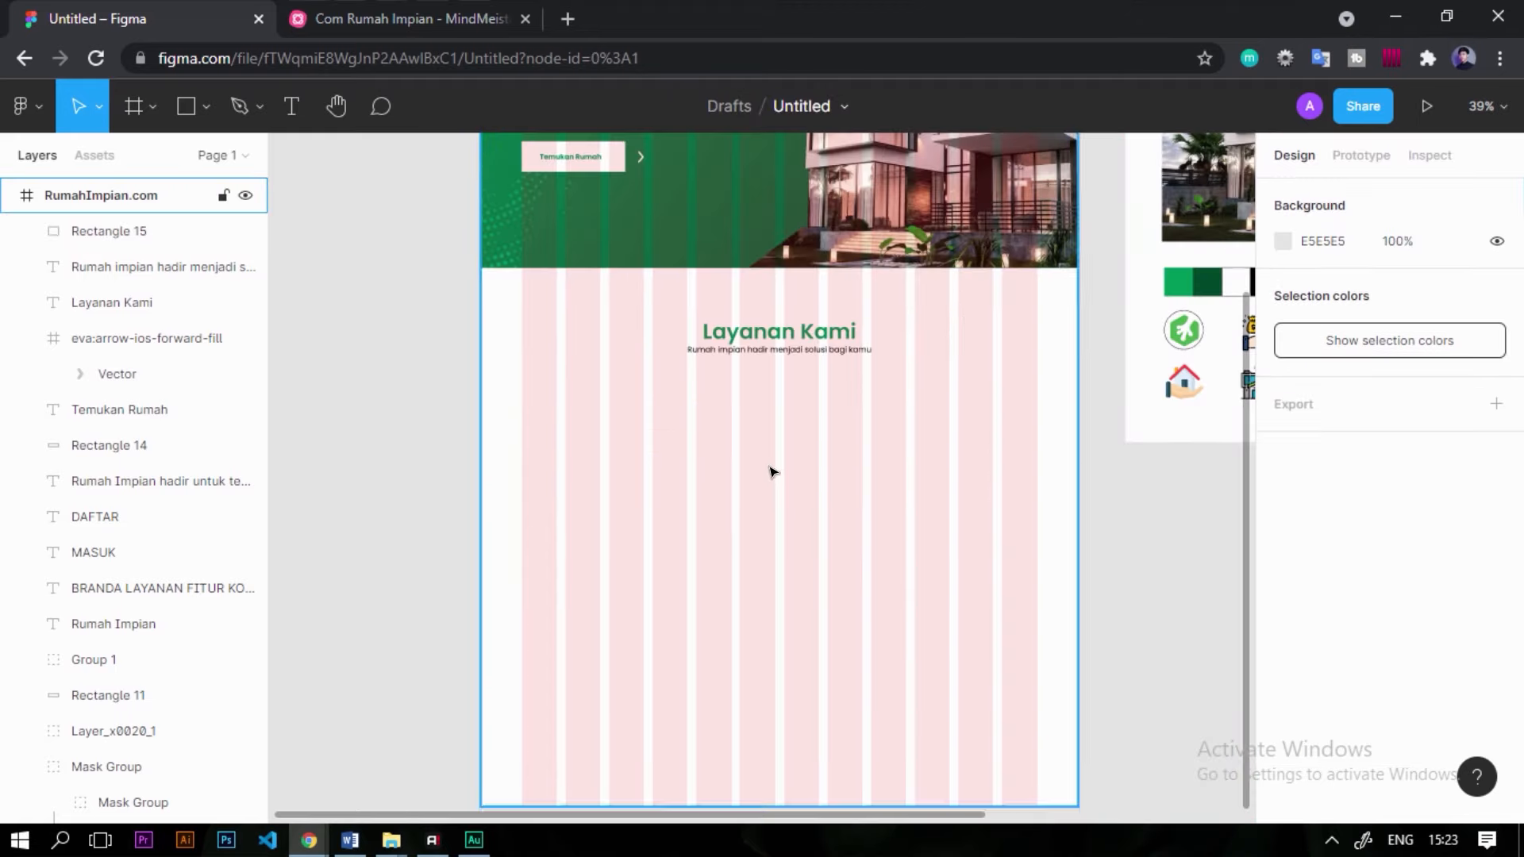
Set the RumahImpian.com frame's fill to the very light green F3FFF4.
scroll(773, 469, up, 2)
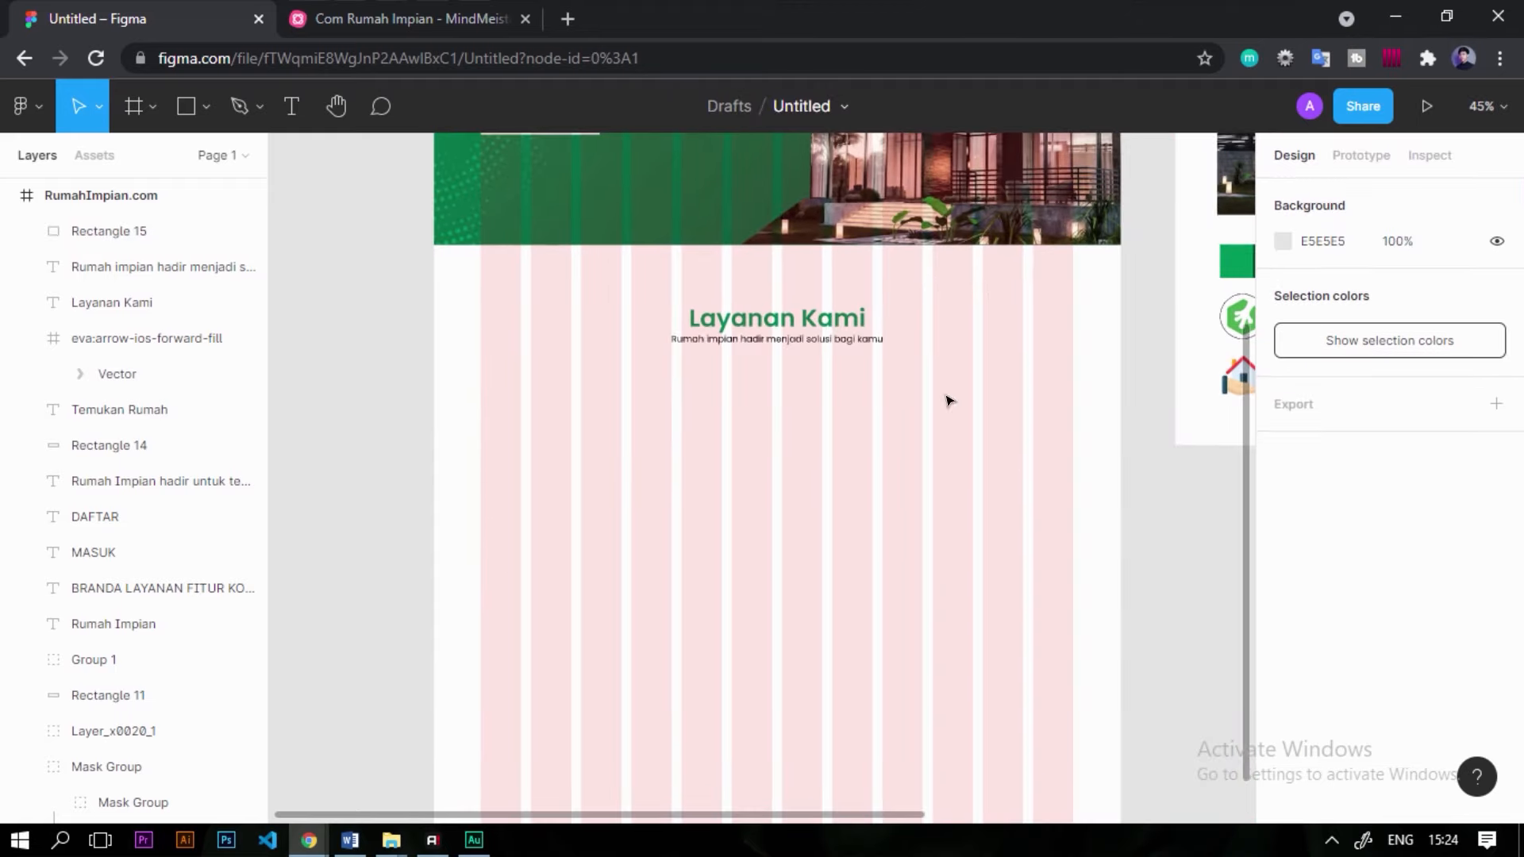
click(945, 521)
scroll(1279, 585, down, 3)
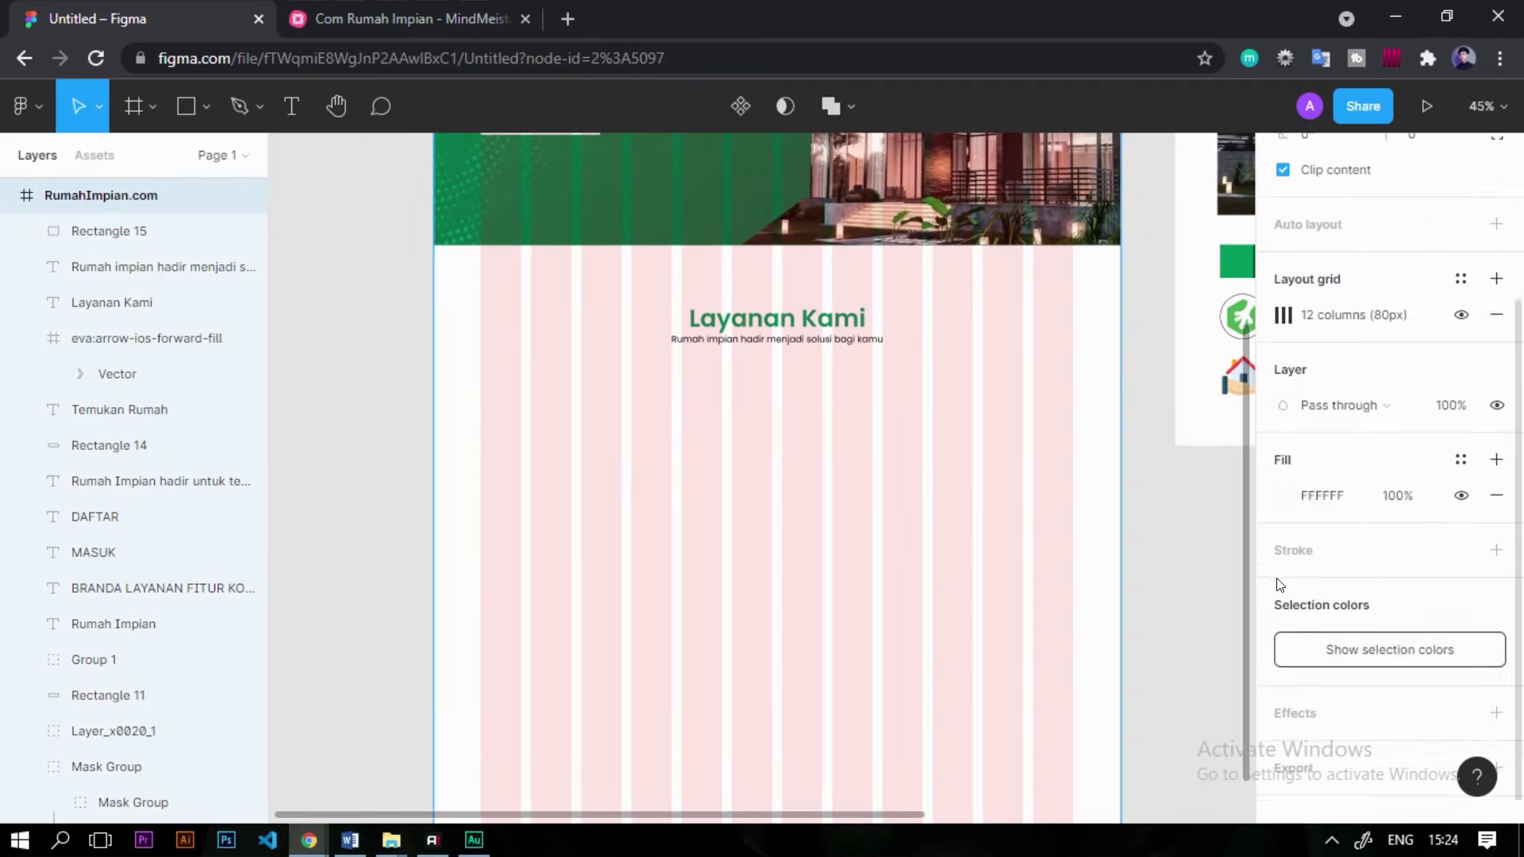
click(1284, 467)
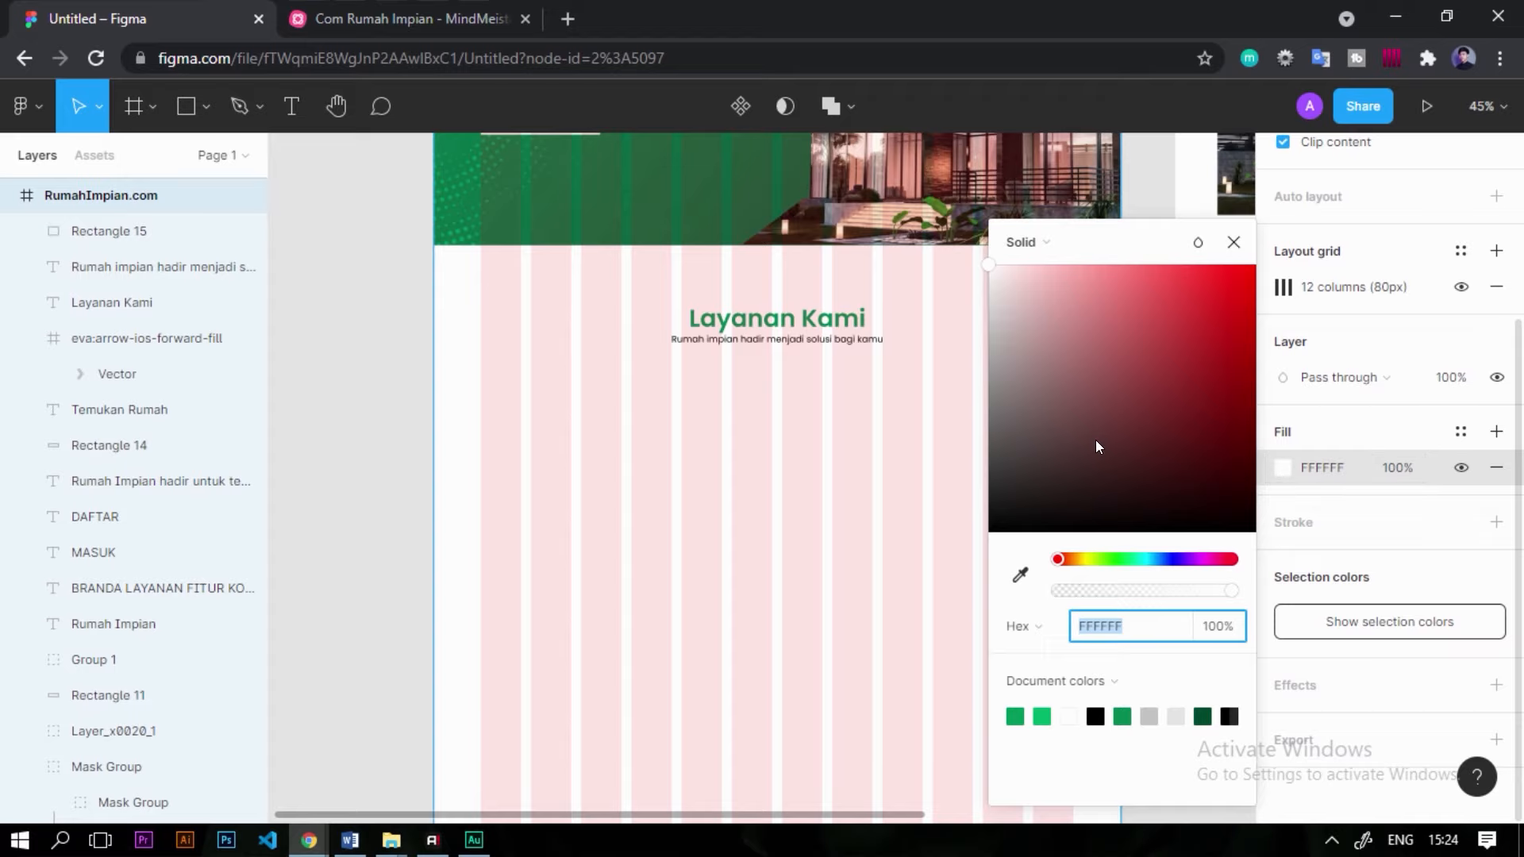
click(1043, 711)
drag(1126, 403, 1079, 262)
key(Return)
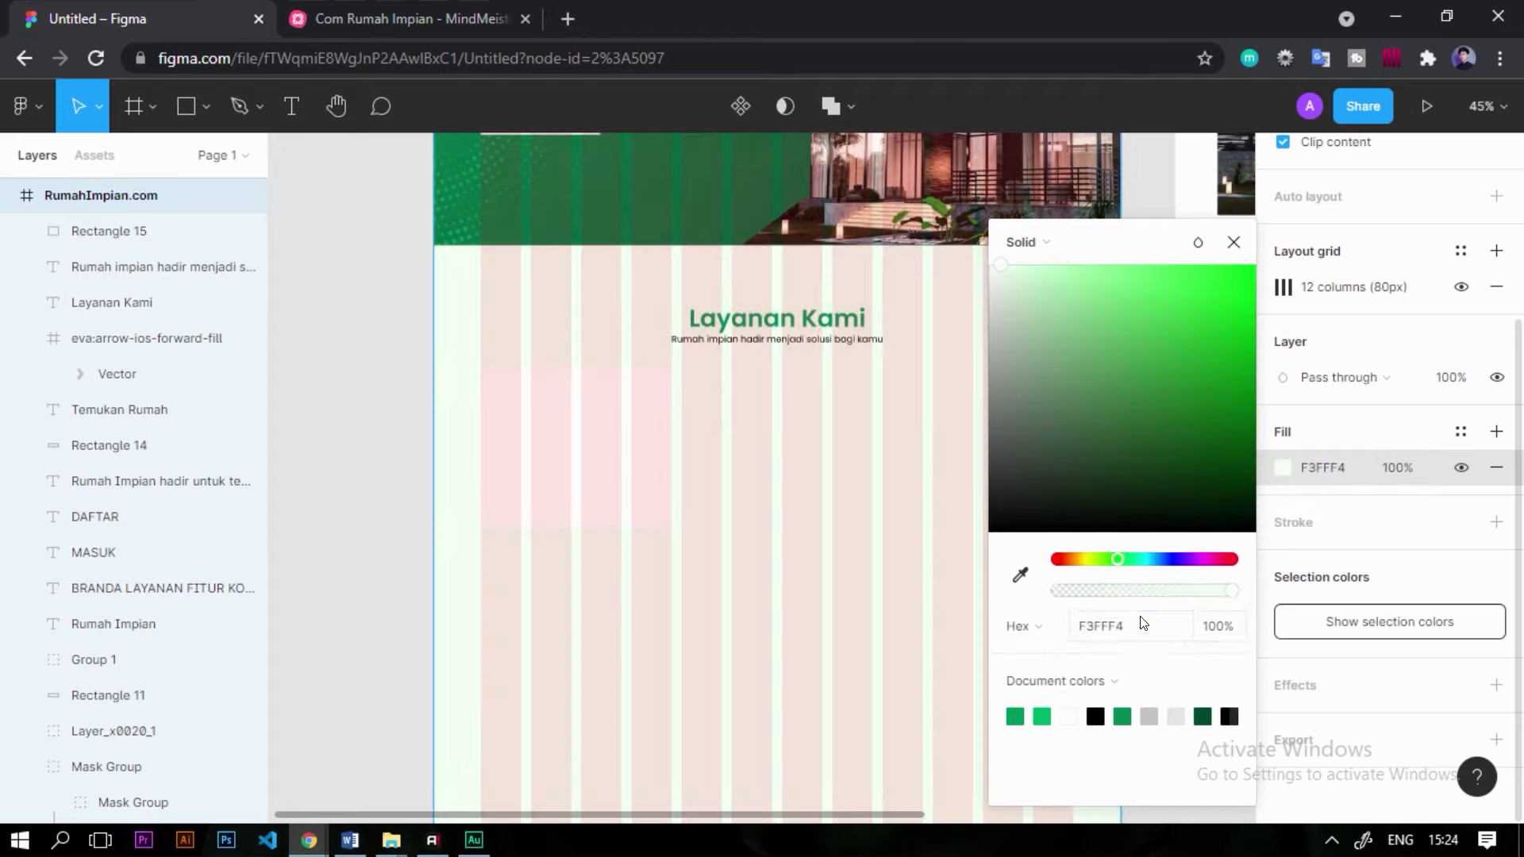
Hide the column layout grid of the RumahImpian.com frame.
click(631, 520)
scroll(429, 361, up, 5)
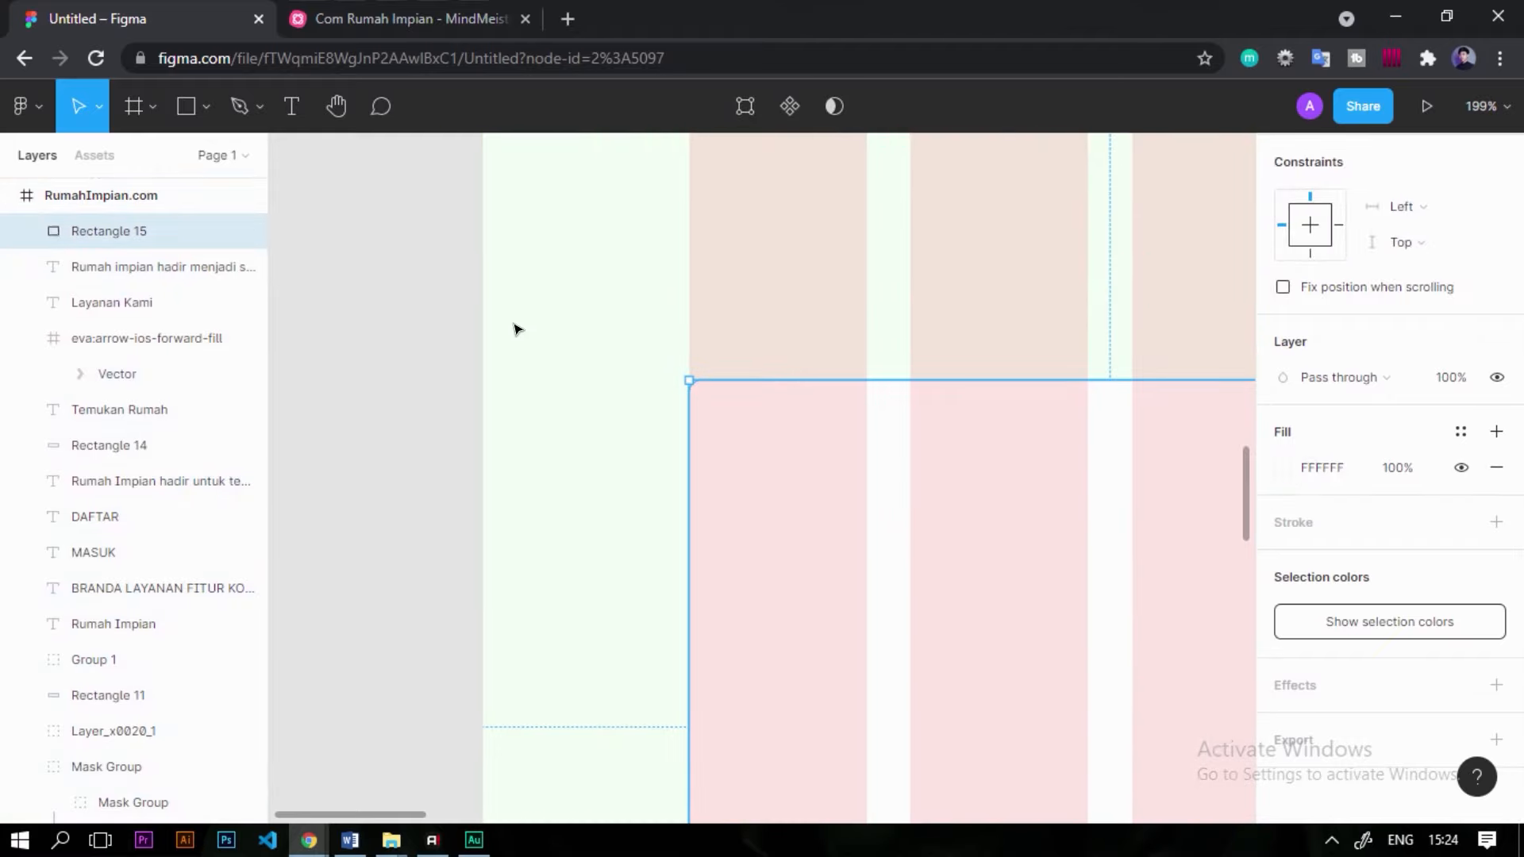
click(597, 363)
scroll(597, 363, down, 3)
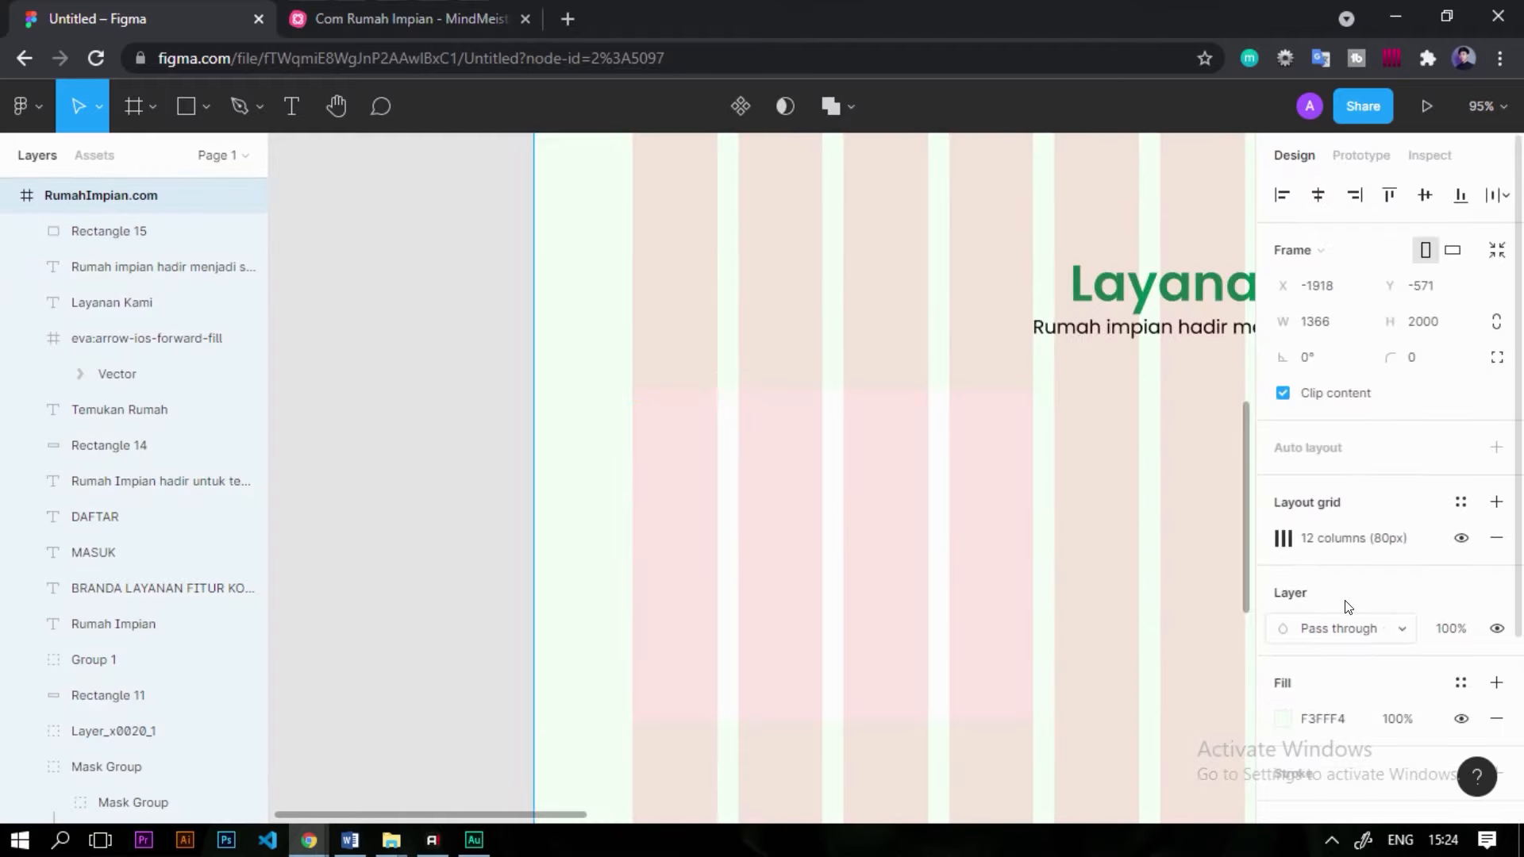
click(1461, 539)
scroll(722, 469, down, 3)
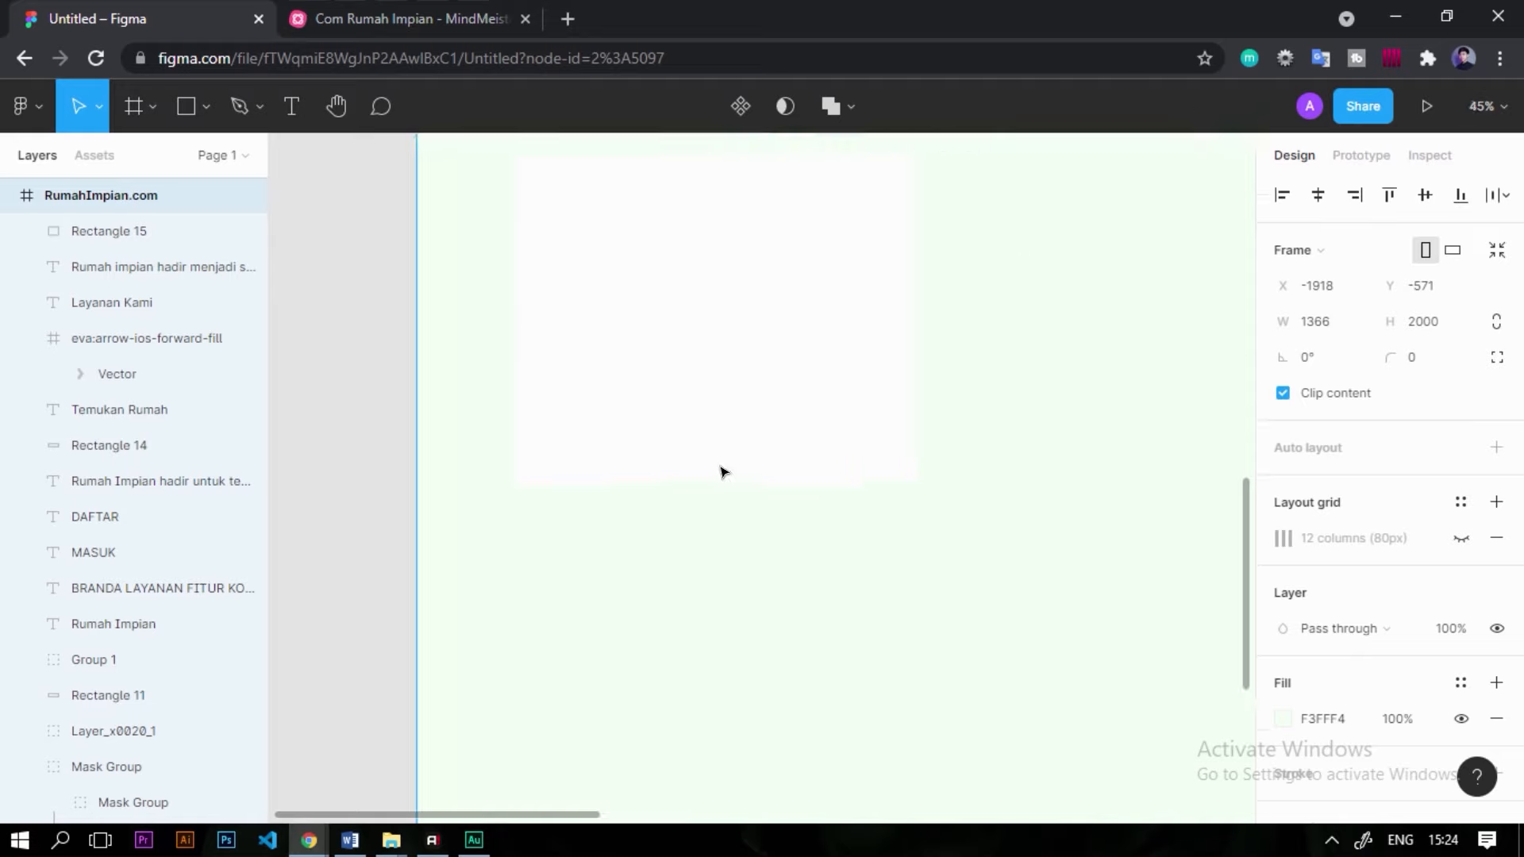
click(749, 521)
scroll(724, 392, down, 3)
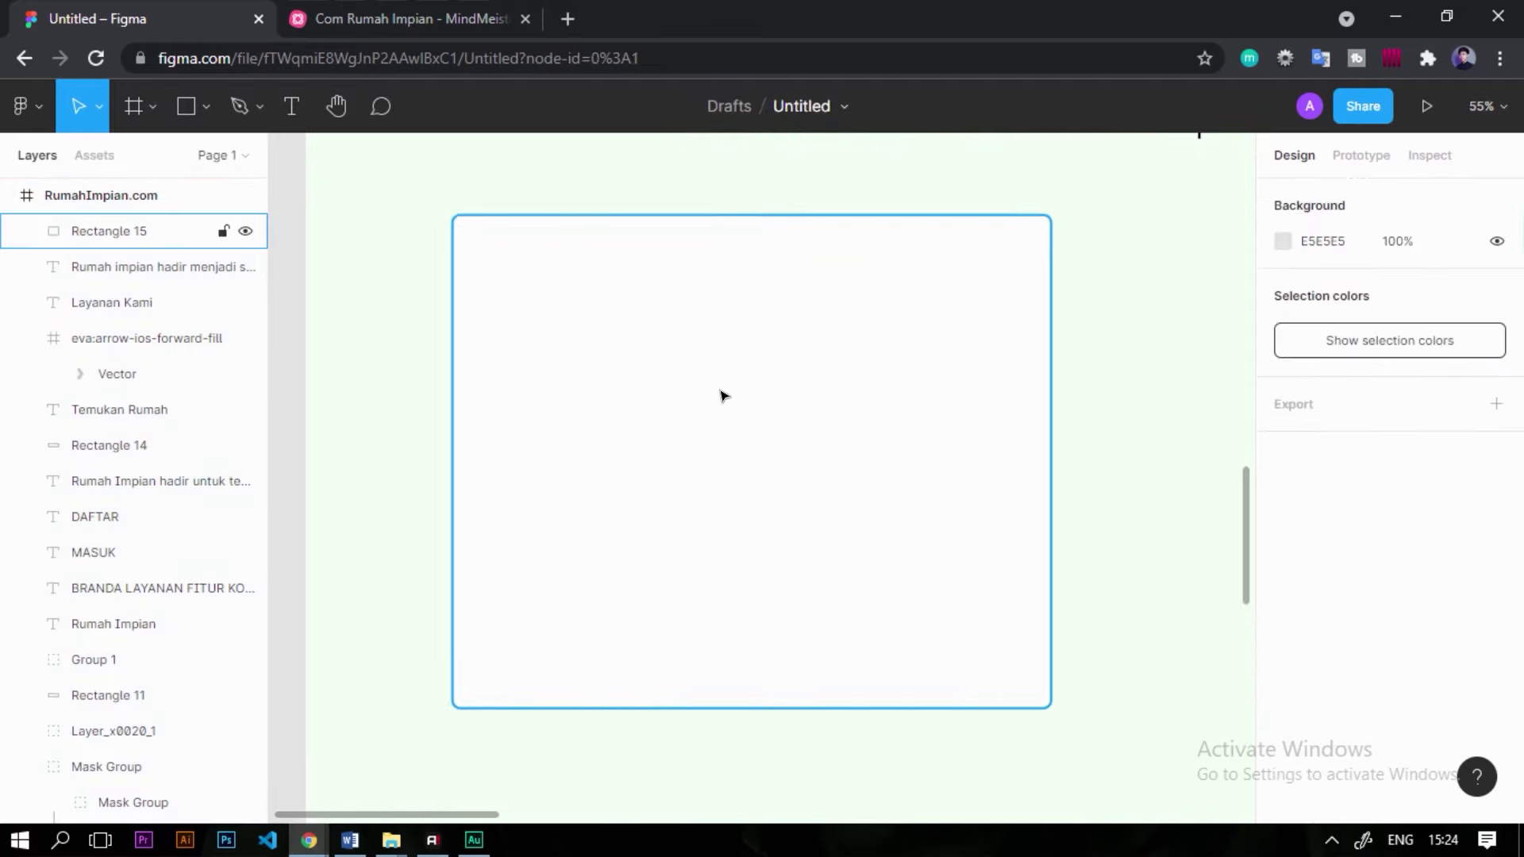
scroll(548, 384, down, 5)
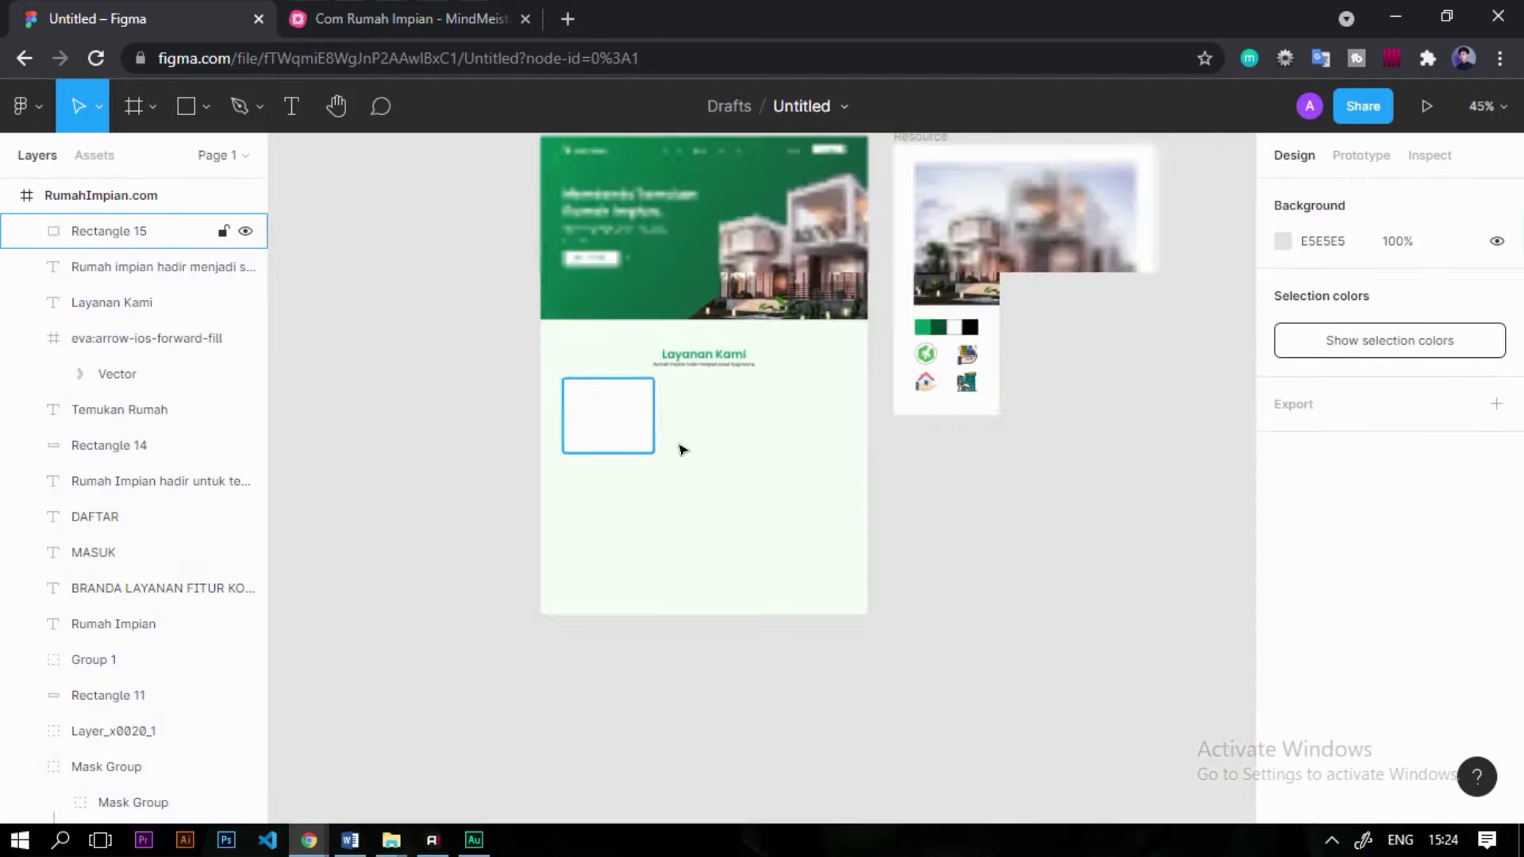
Copy the house-in-hand icon from the Resource frame.
scroll(681, 445, up, 5)
click(835, 338)
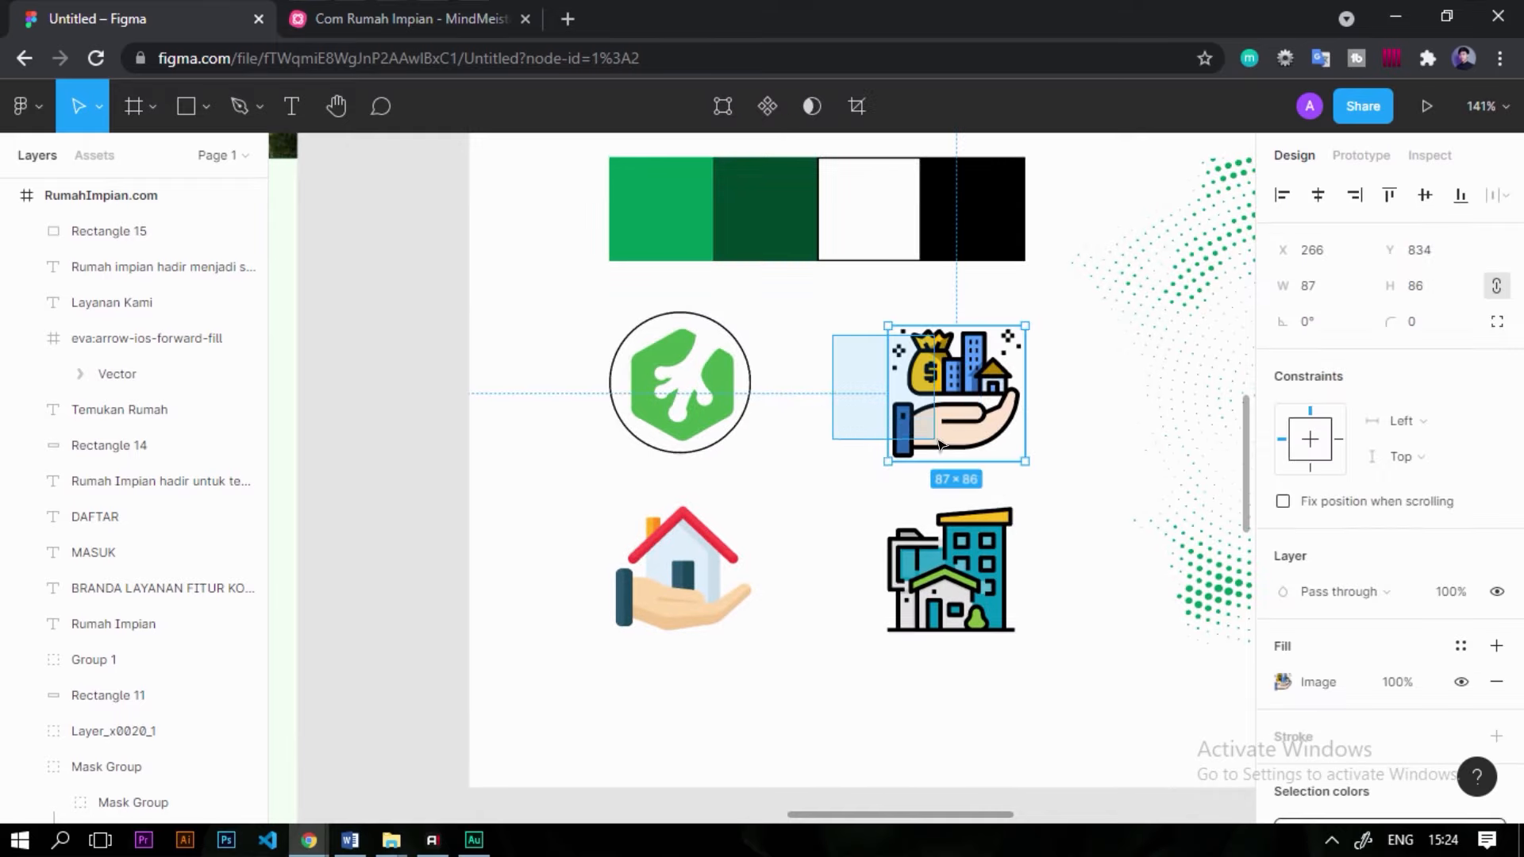
click(790, 655)
click(683, 572)
scroll(960, 503, down, 5)
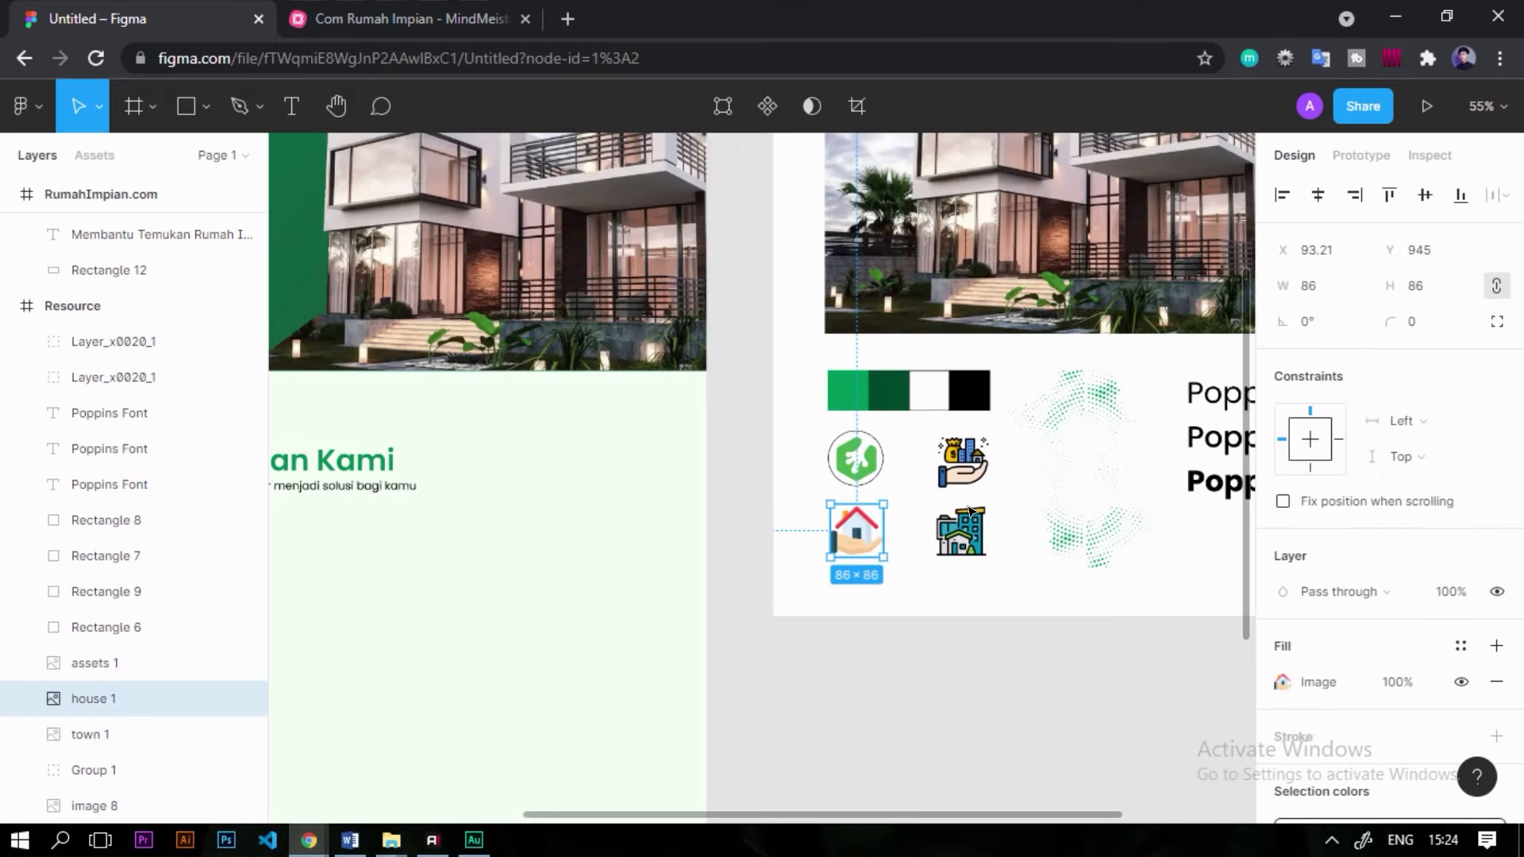
Paste the house icon onto the white card and place it near the card's upper center.
drag(446, 426, 1121, 418)
scroll(688, 568, up, 5)
click(738, 572)
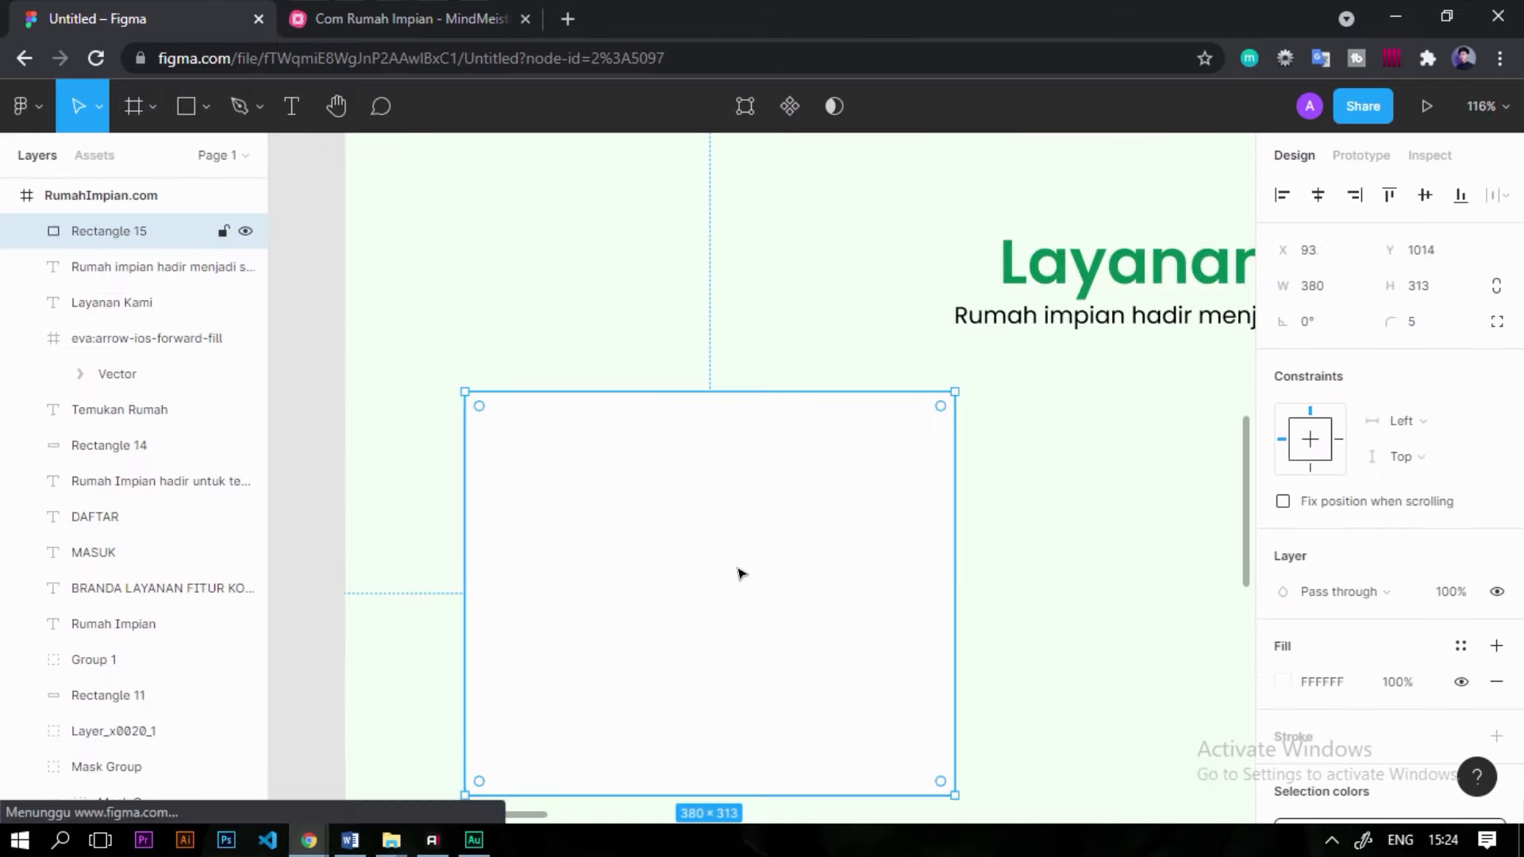
key(ctrl+v)
drag(548, 381, 726, 517)
click(788, 545)
scroll(789, 544, up, 4)
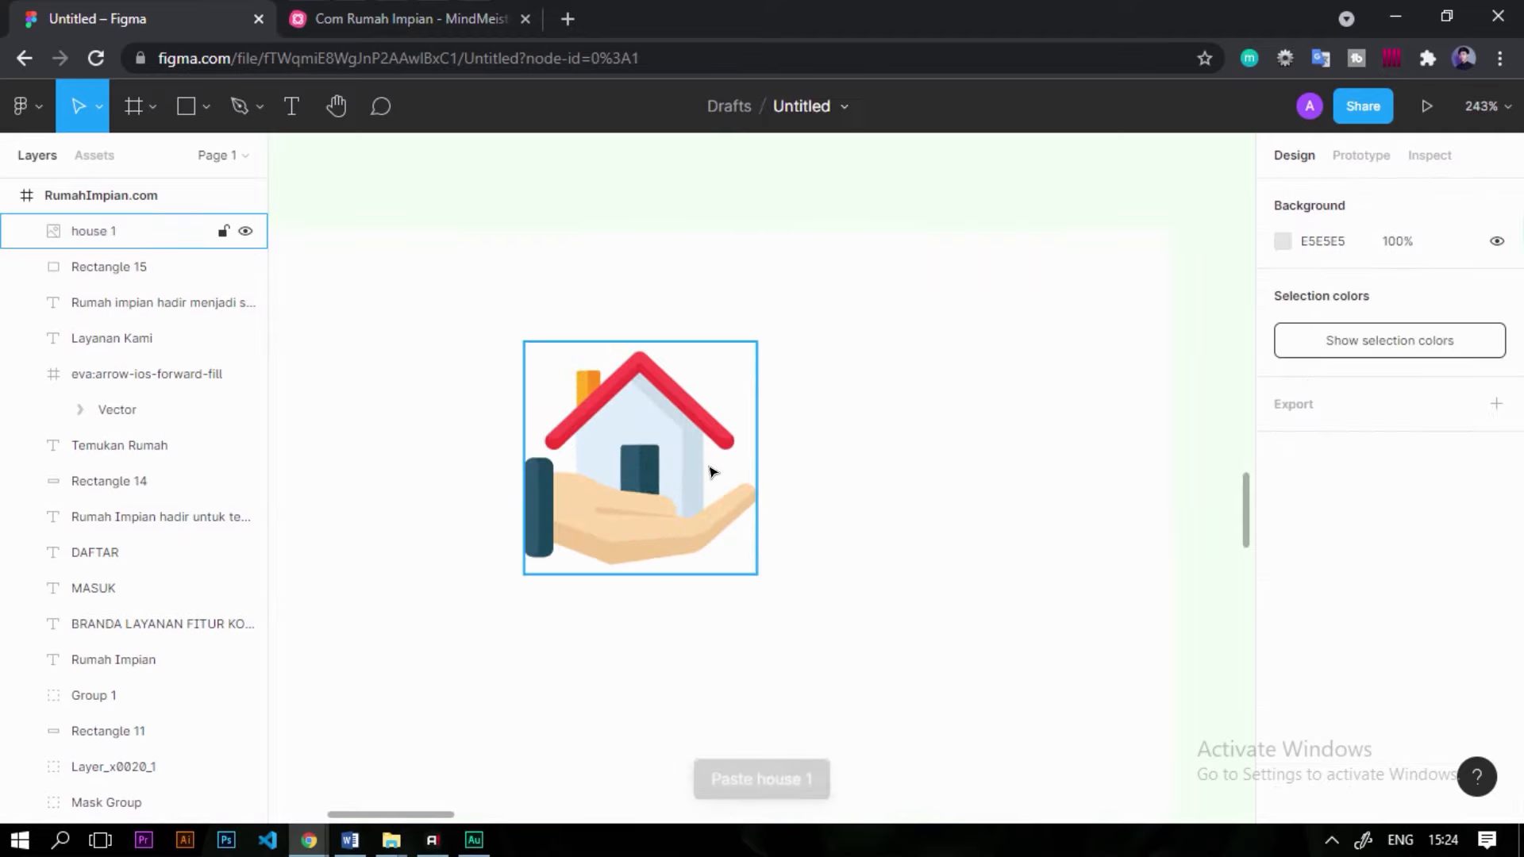
click(677, 412)
scroll(588, 439, down, 2)
scroll(717, 340, down, 2)
Draw a circle about 81 by 81 px with the Ellipse tool over the card's house icon.
click(967, 425)
scroll(738, 334, up, 8)
scroll(622, 366, down, 2)
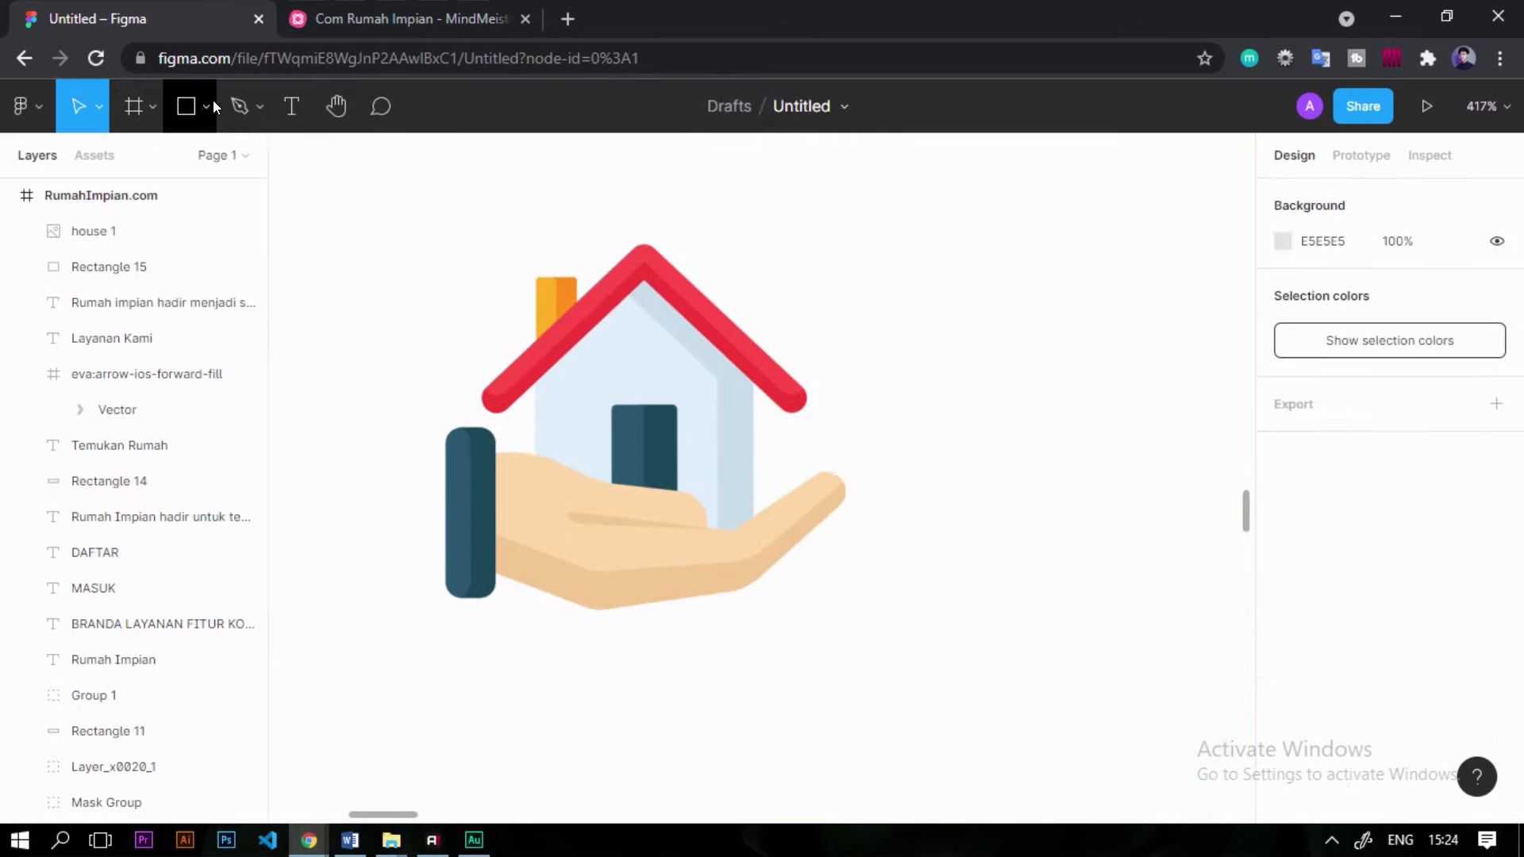
click(206, 104)
click(173, 241)
drag(617, 394, 806, 583)
scroll(702, 436, down, 3)
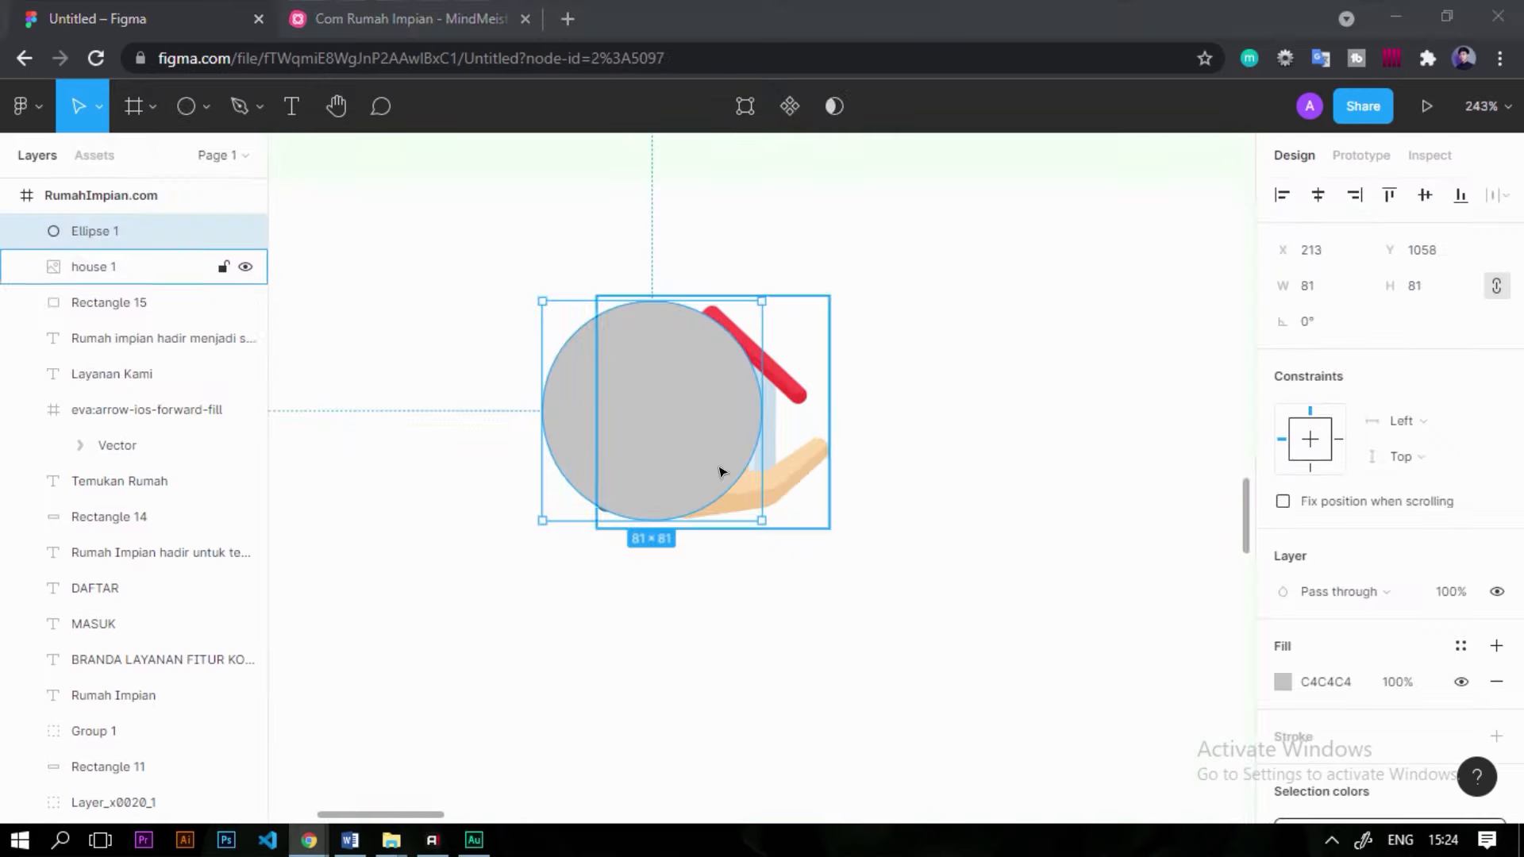
scroll(1350, 520, down, 1)
scroll(1350, 520, up, 1)
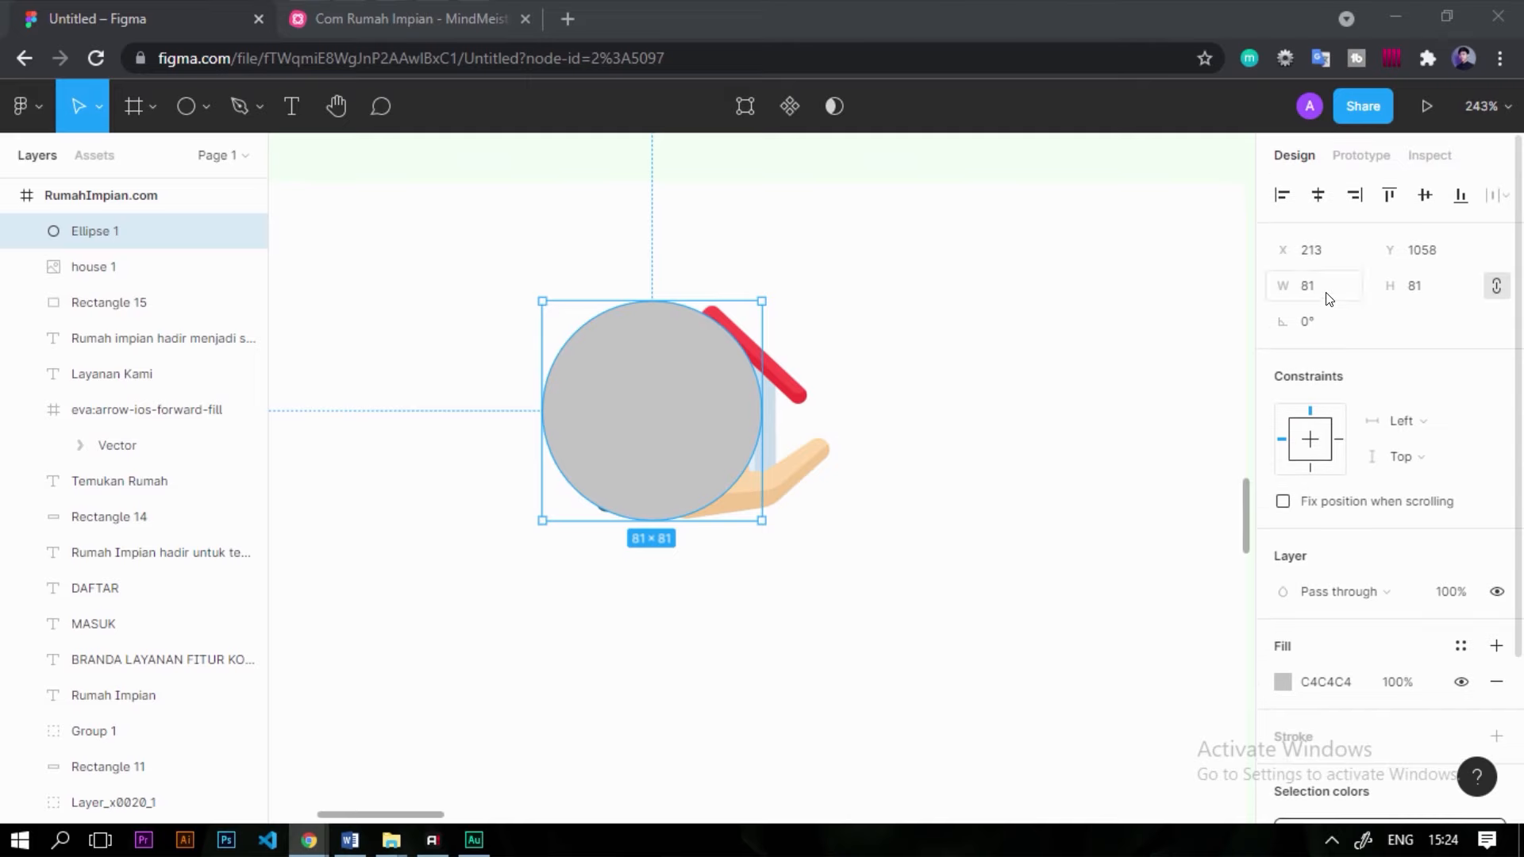
Set the circle's width and height to 70 px.
click(1324, 294)
text(70)
key(Tab)
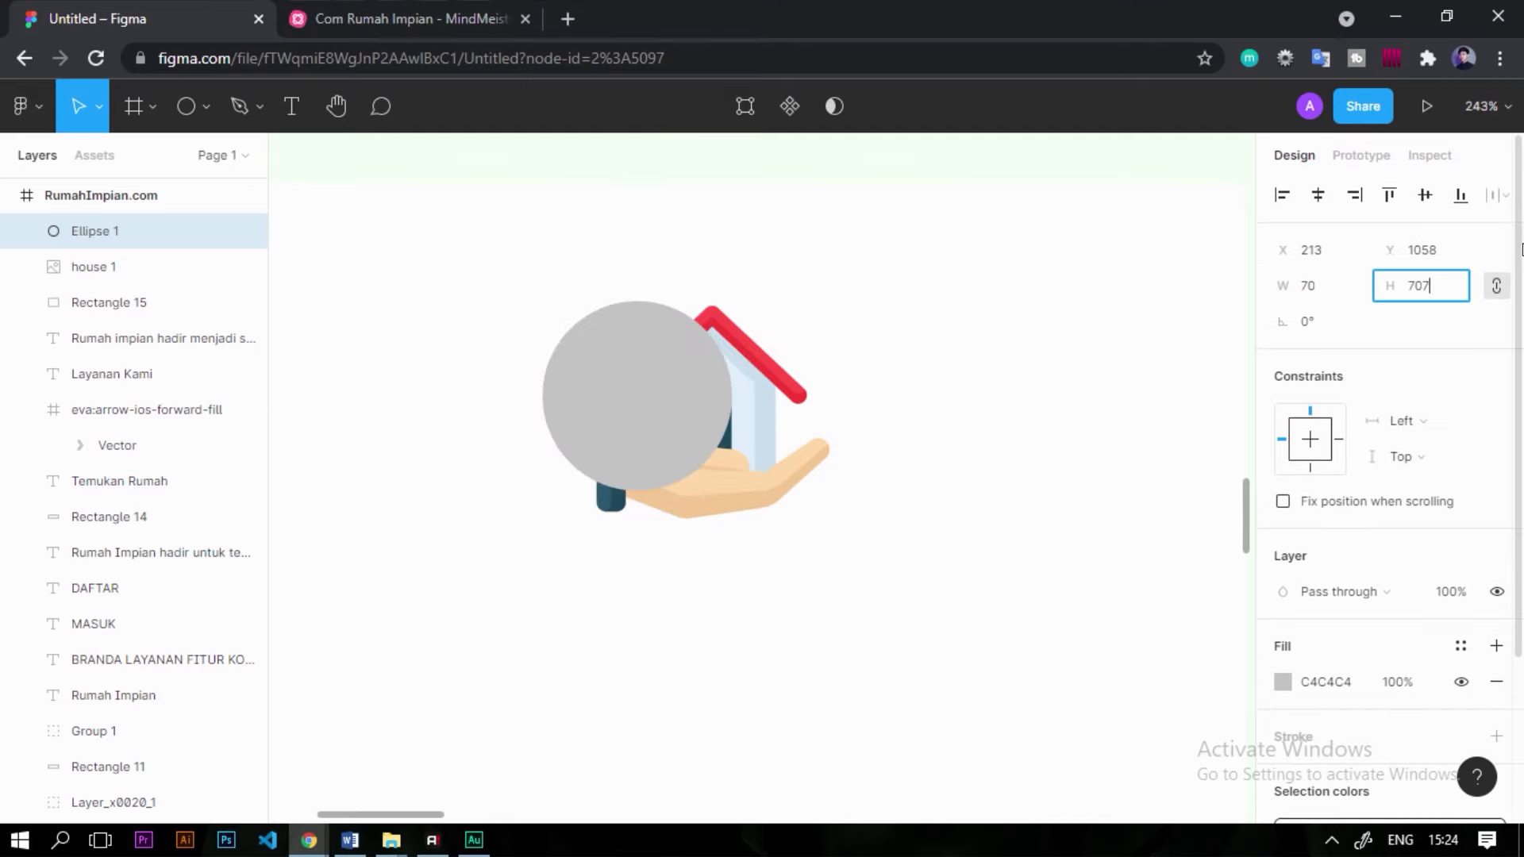
key(Return)
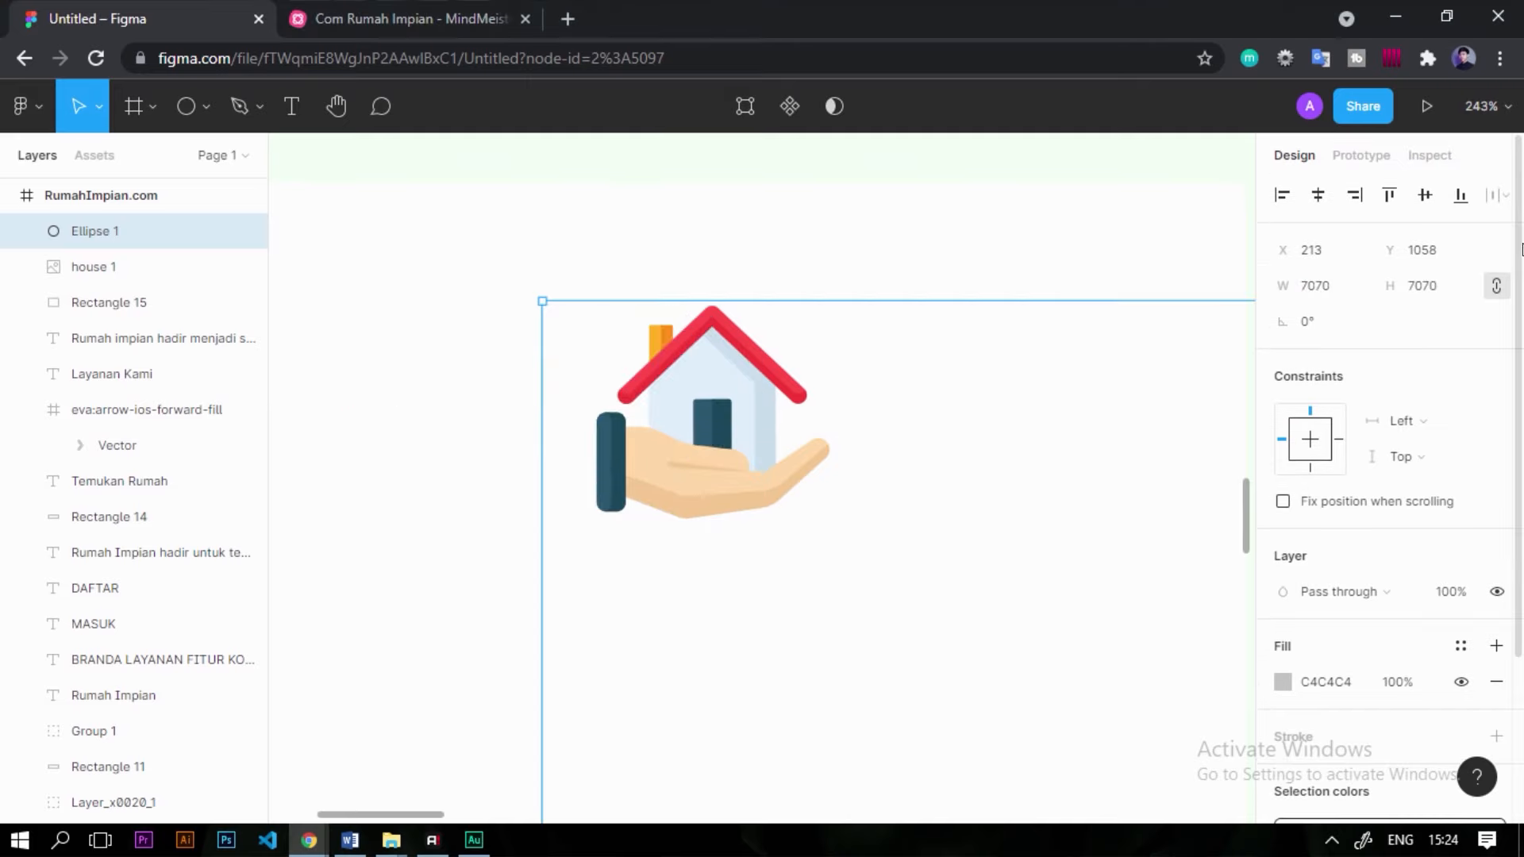
click(1333, 299)
text(70)
key(Return)
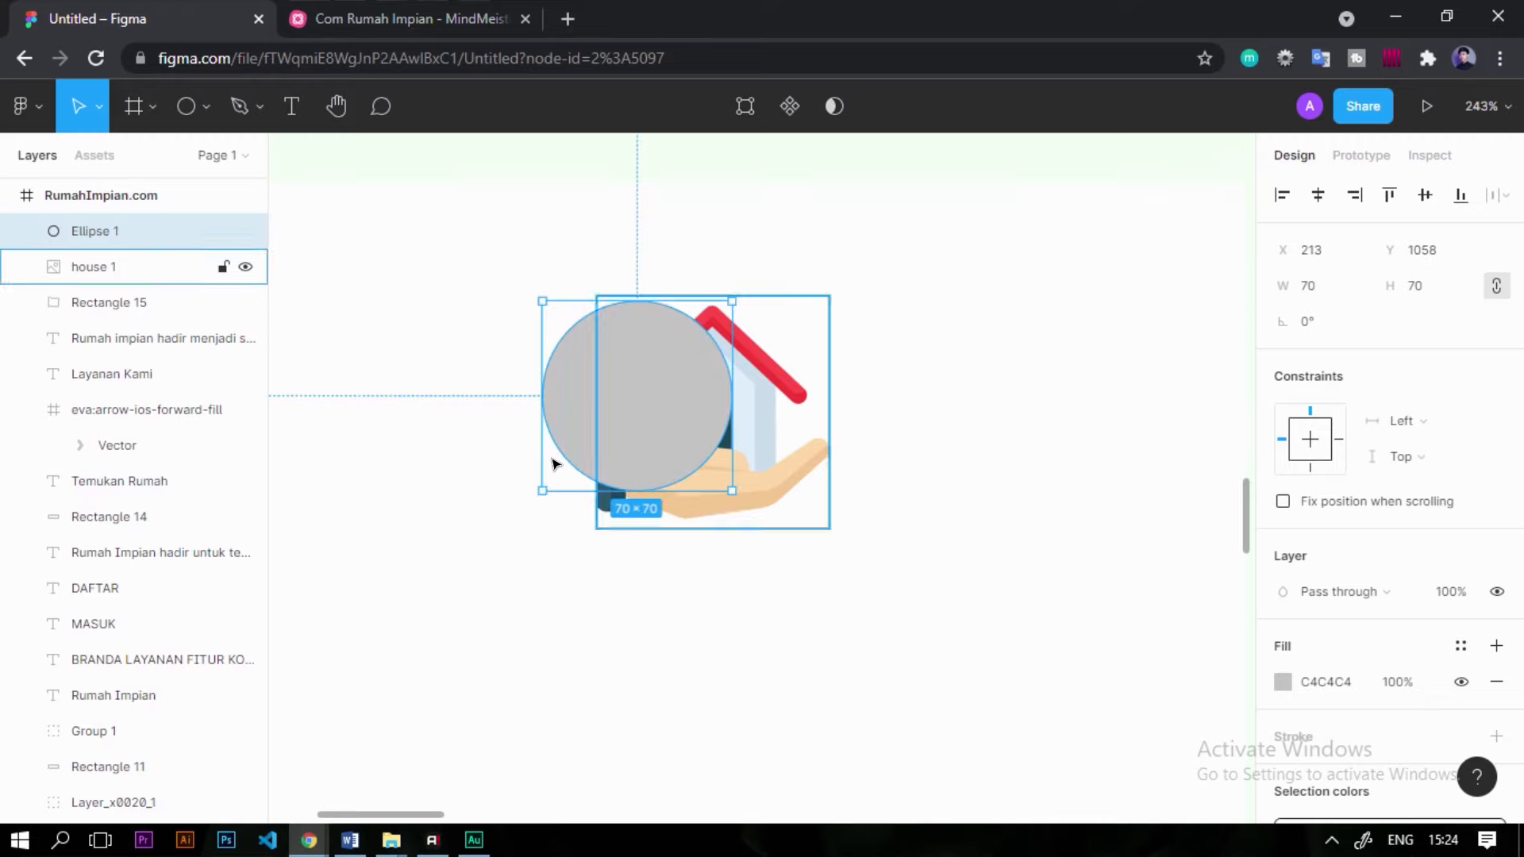
Bring the house icon in front of the circle and scale it down to 50 by 50 px.
scroll(632, 446, up, 2)
click(843, 492)
key(ctrl+bracketright)
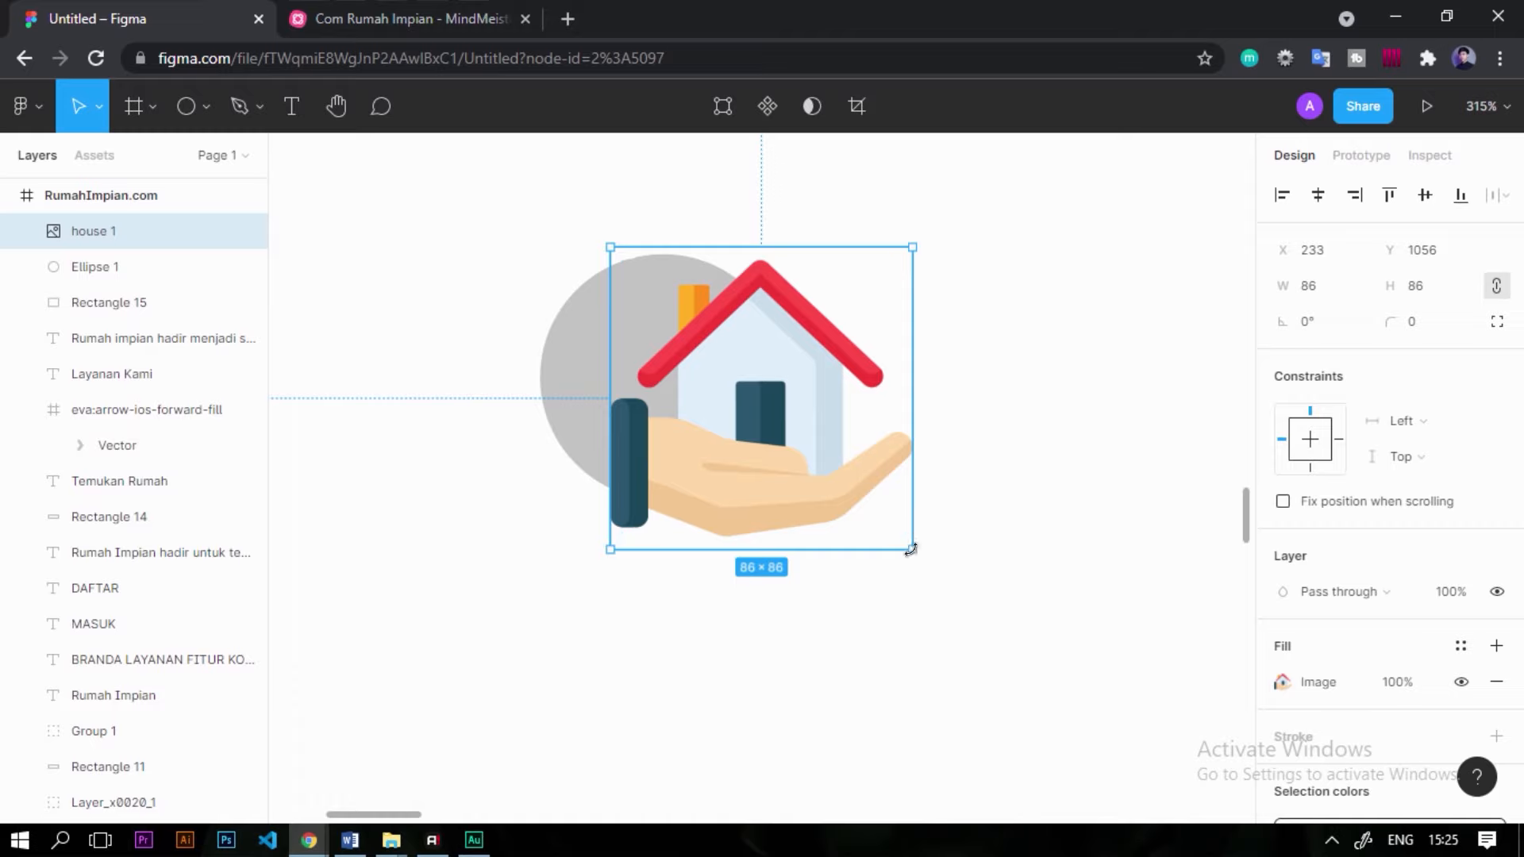
drag(885, 516, 786, 423)
scroll(637, 364, up, 3)
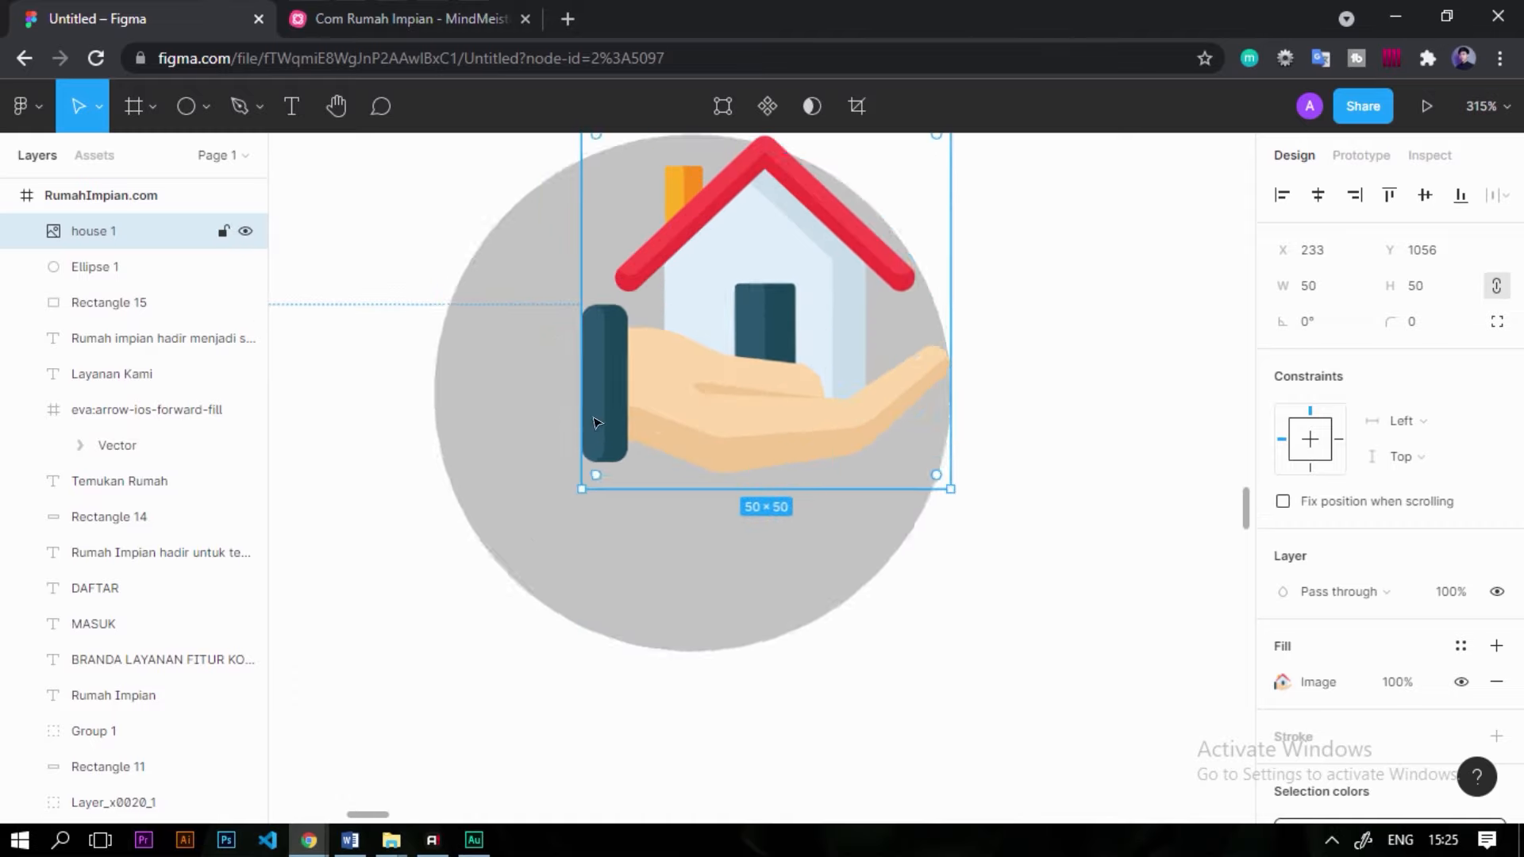
Align the house icon and the circle to each other's horizontal and vertical centers.
shift+click(545, 421)
click(1318, 195)
click(1425, 194)
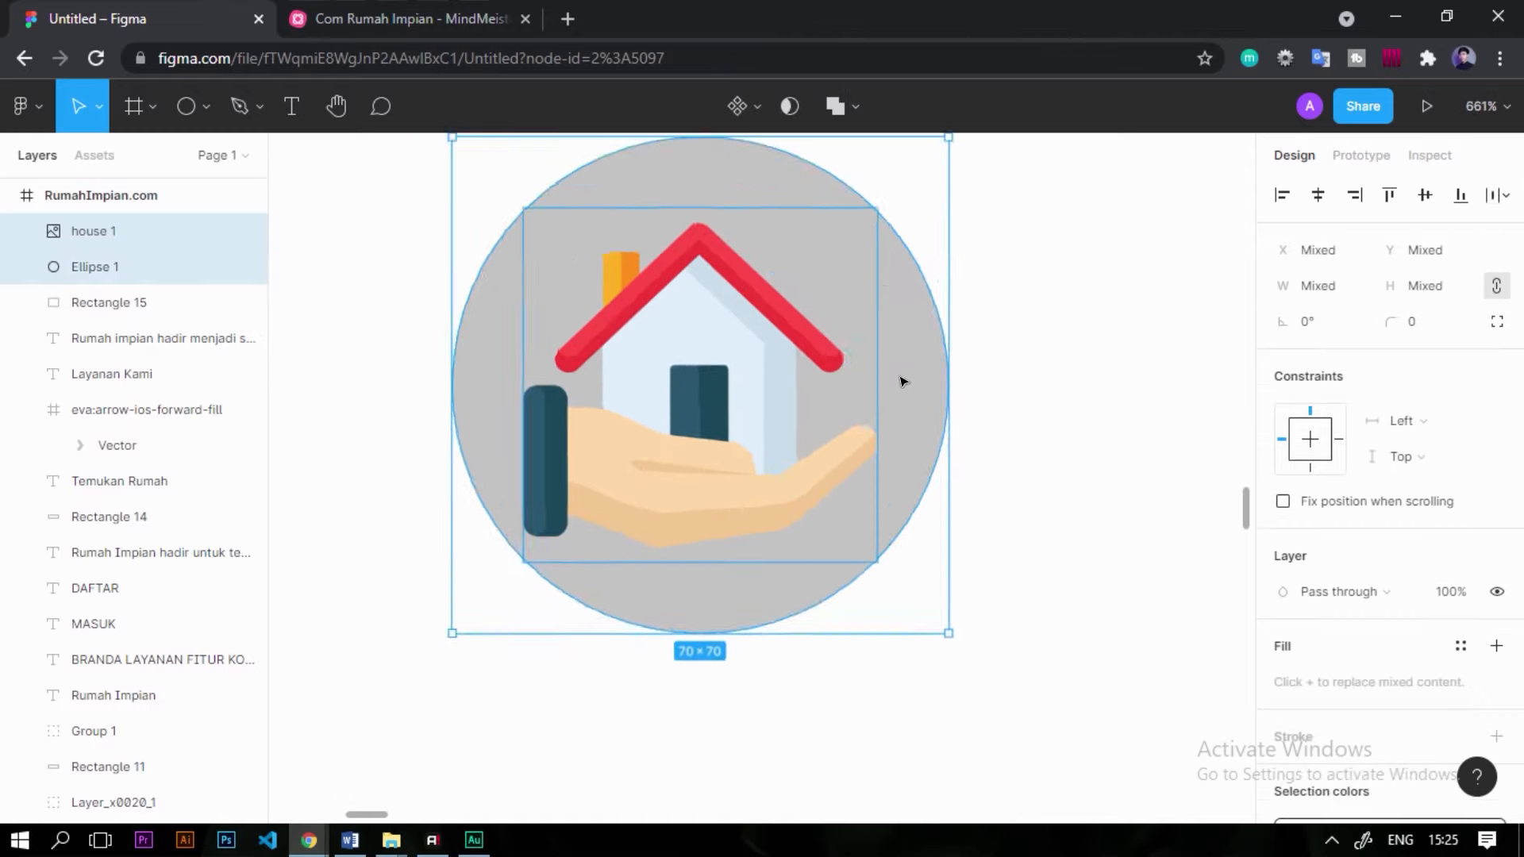
Center the house icon and circle horizontally on the white card.
scroll(887, 398, down, 3)
scroll(887, 398, down, 5)
shift+click(890, 401)
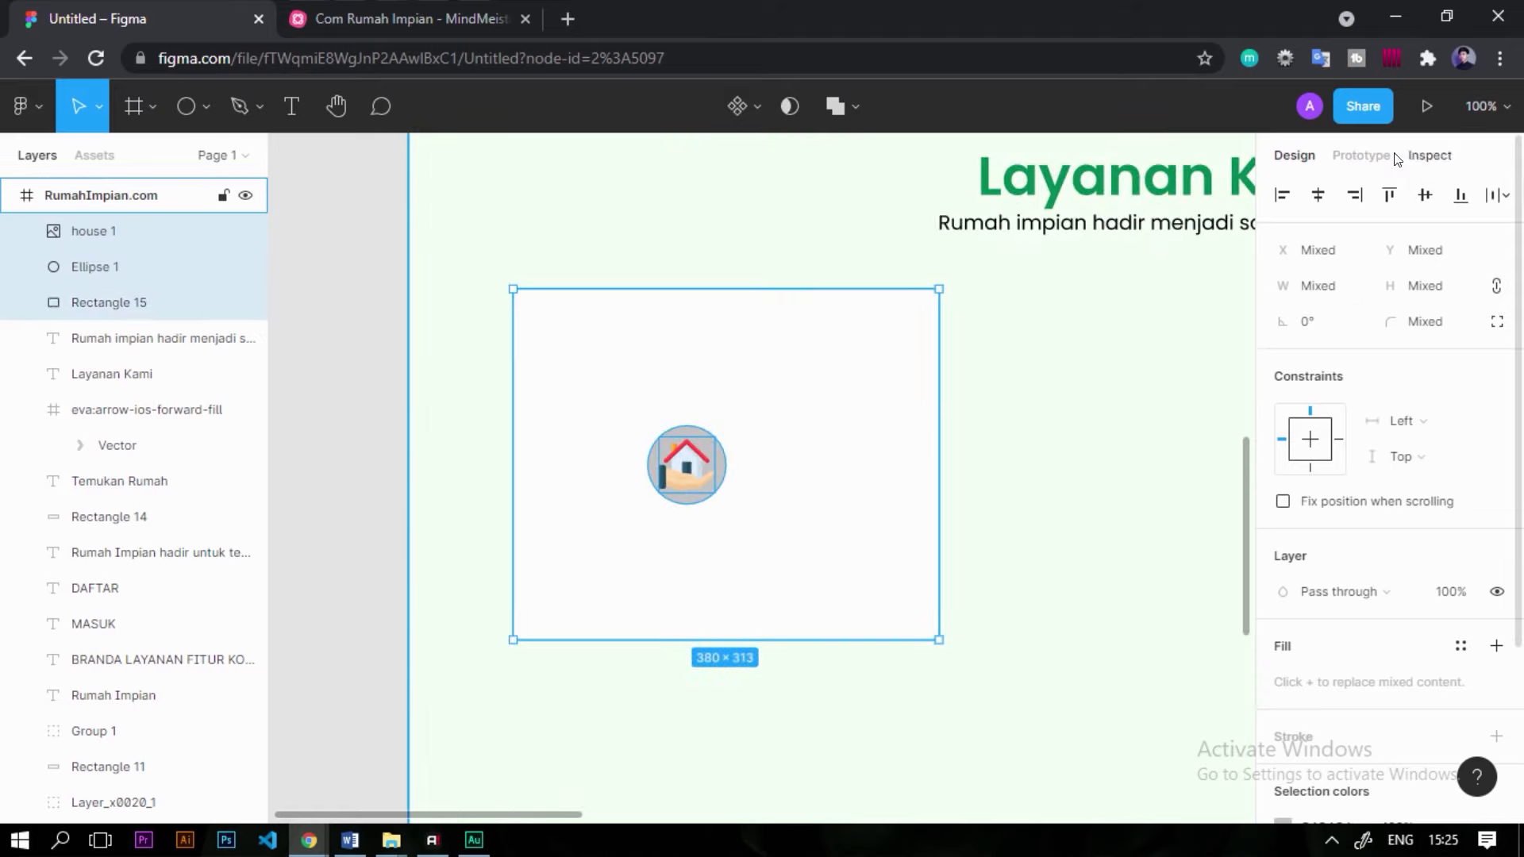
click(1318, 195)
click(1099, 432)
Fill the circle behind the house icon with the first green from the document colors, leaving nothing selected.
scroll(711, 361, up, 2)
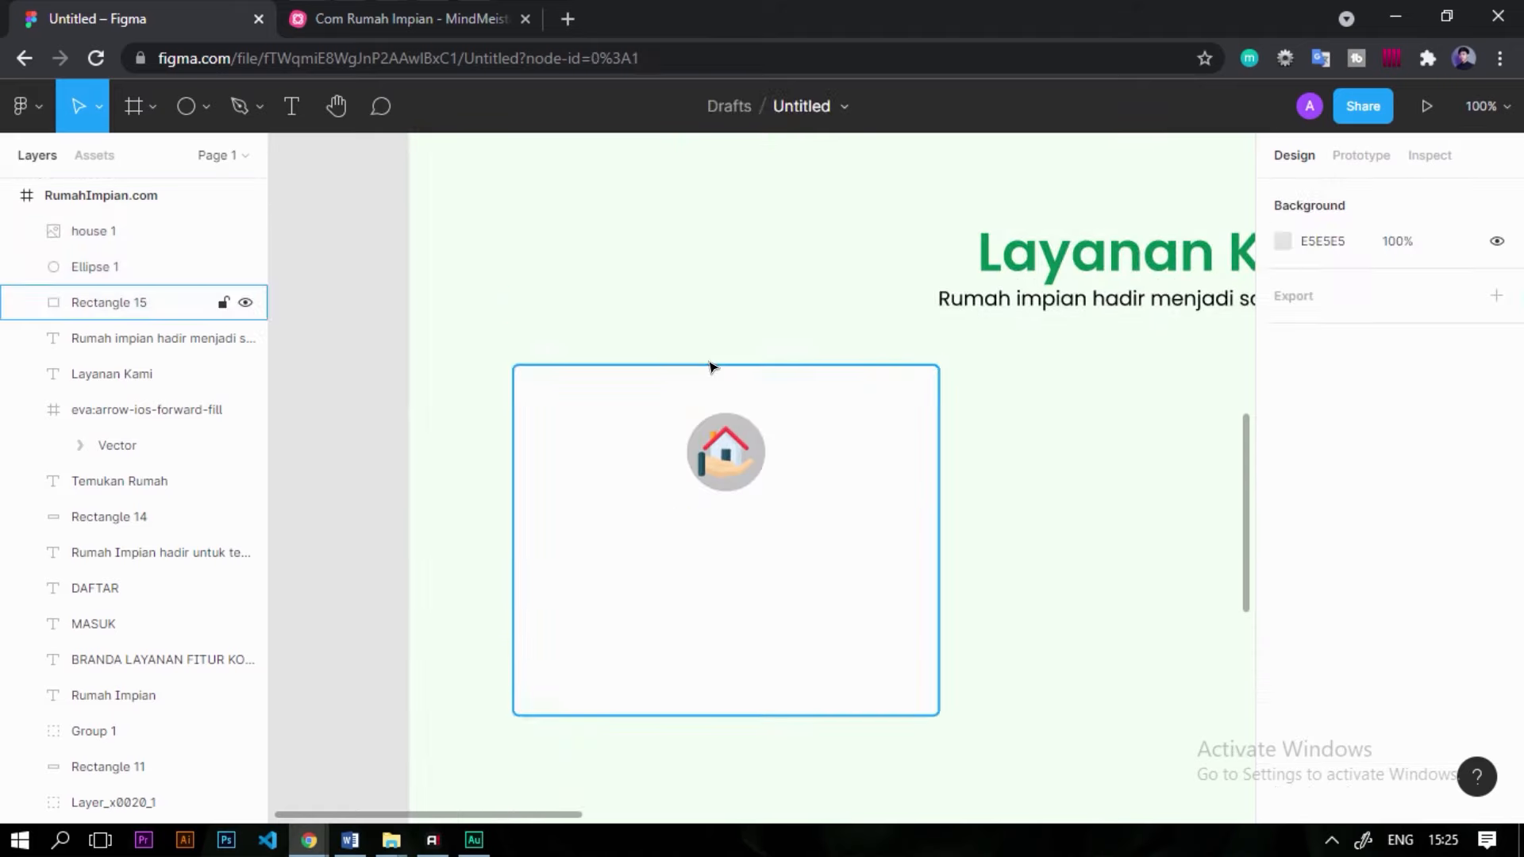
scroll(701, 508, up, 1)
scroll(702, 521, up, 3)
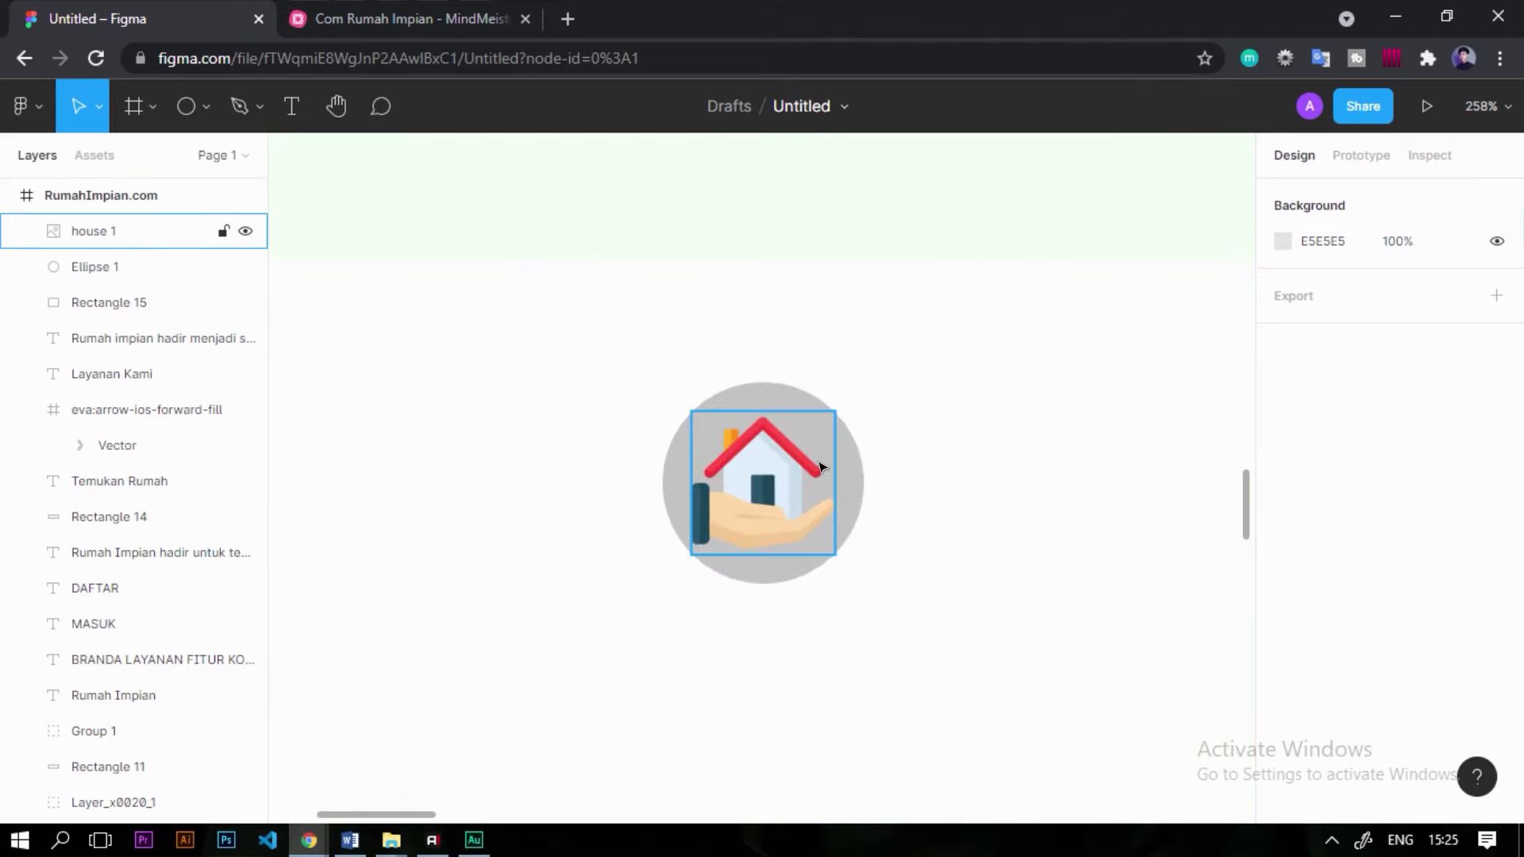
click(866, 480)
scroll(864, 468, down, 2)
click(1283, 682)
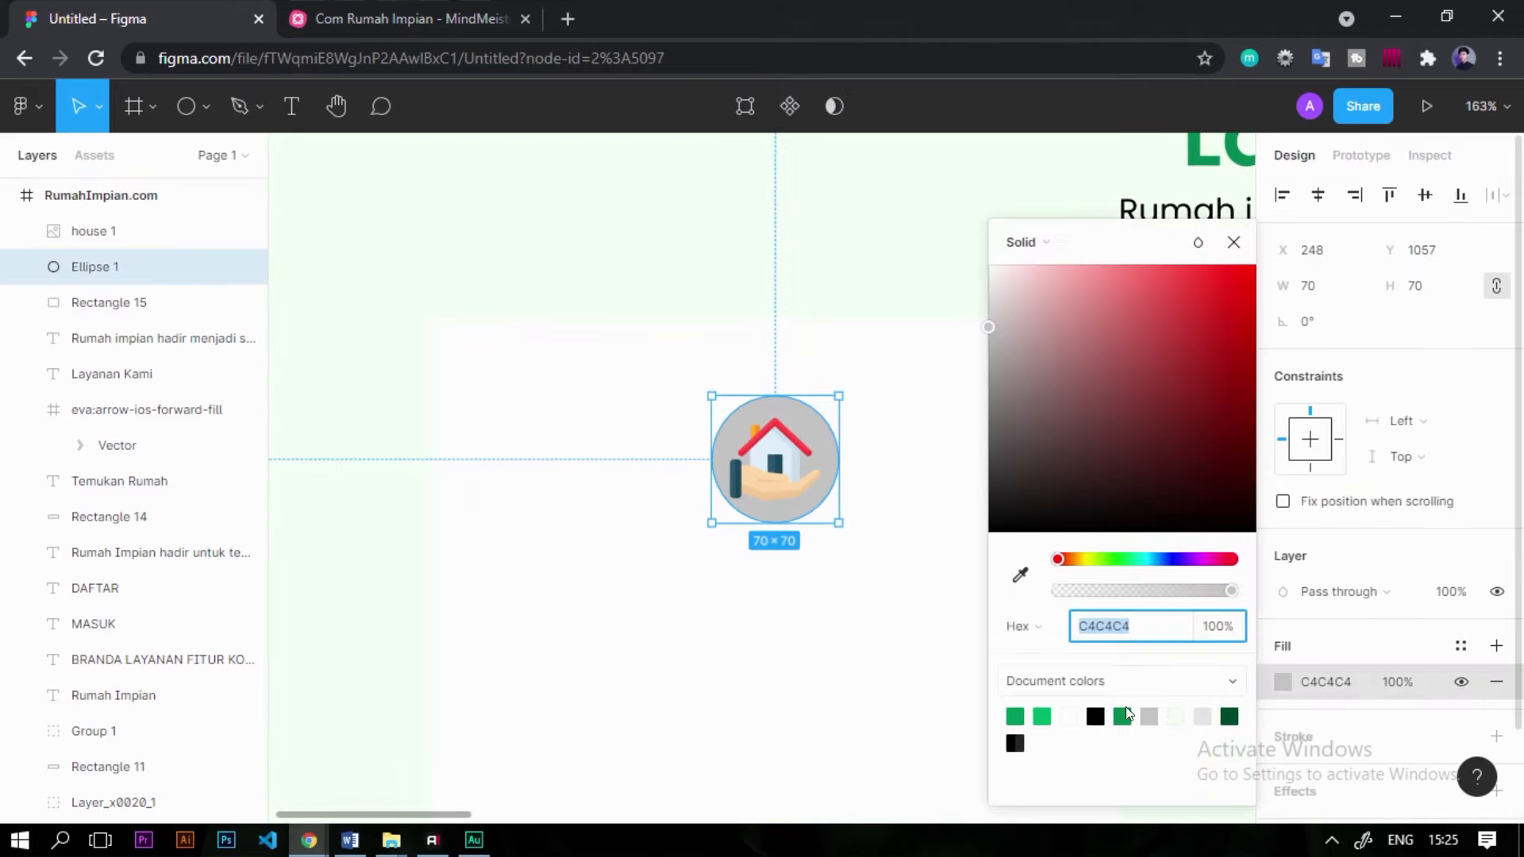
click(1016, 717)
click(860, 677)
scroll(670, 367, down, 2)
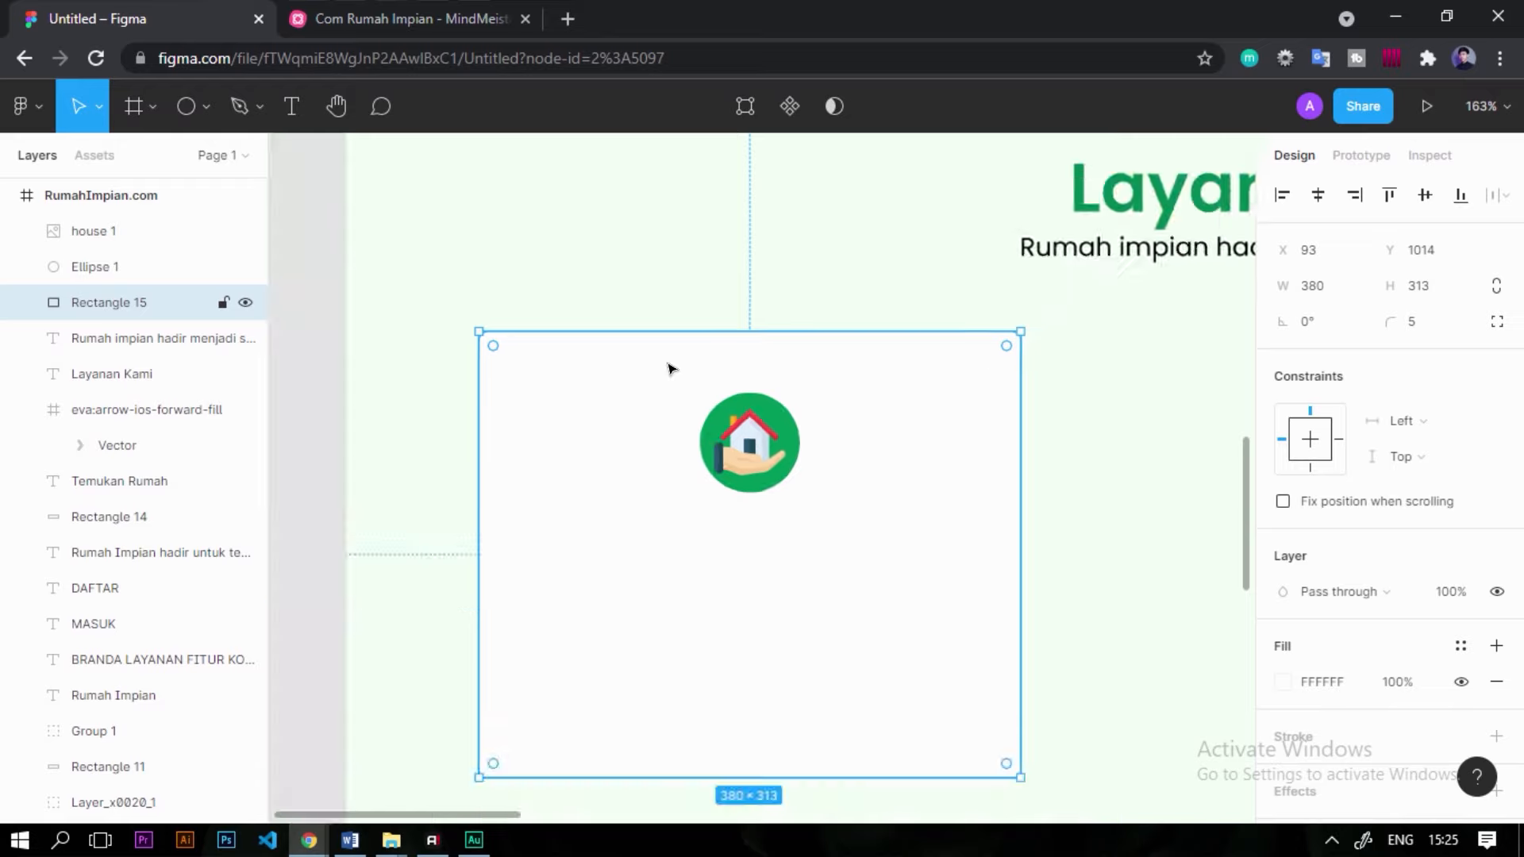
scroll(670, 368, down, 3)
click(1001, 510)
scroll(1000, 510, up, 3)
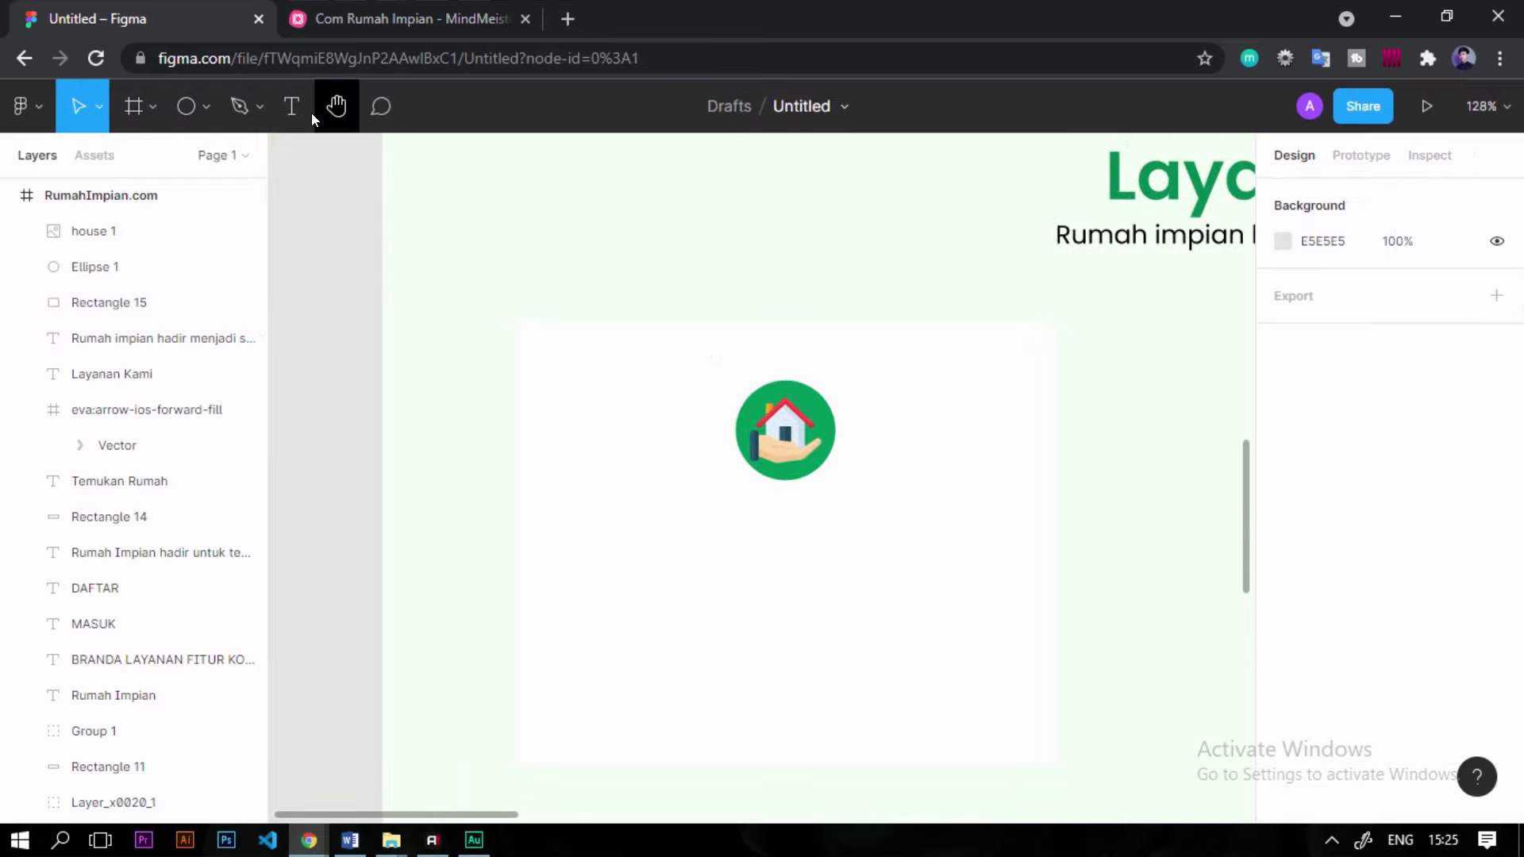